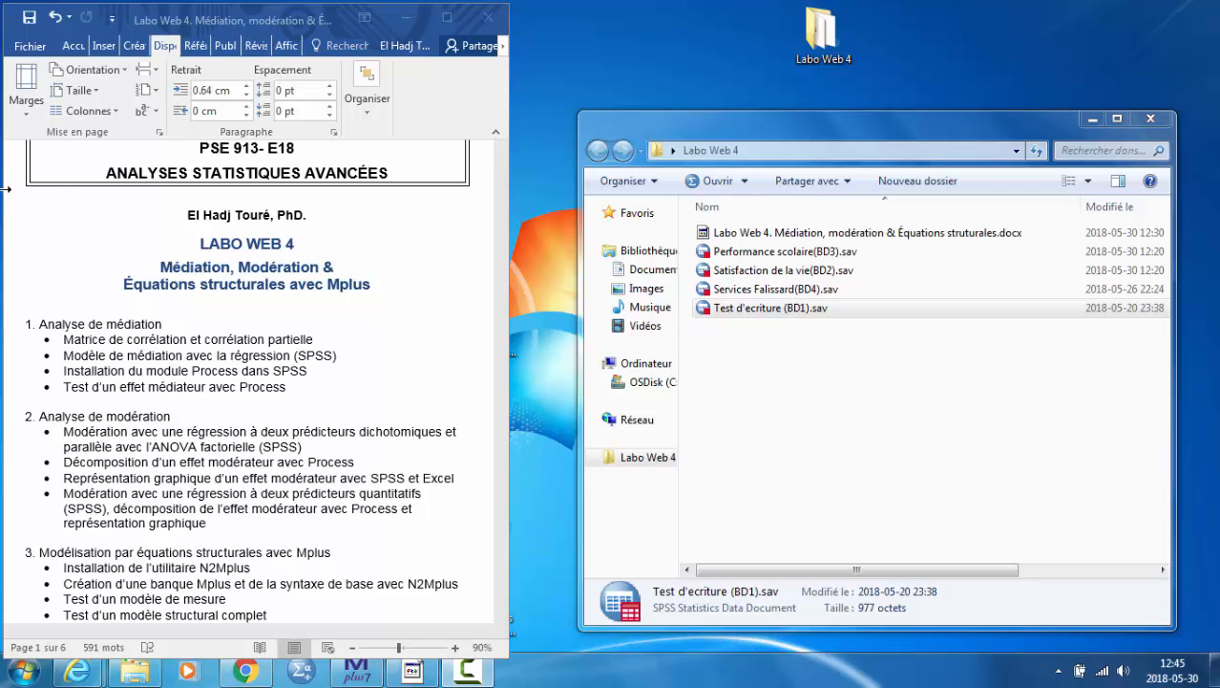
Read through the lab outline in the Word document, from the analysis topics and databases to the Médiation research problem
click(103, 342)
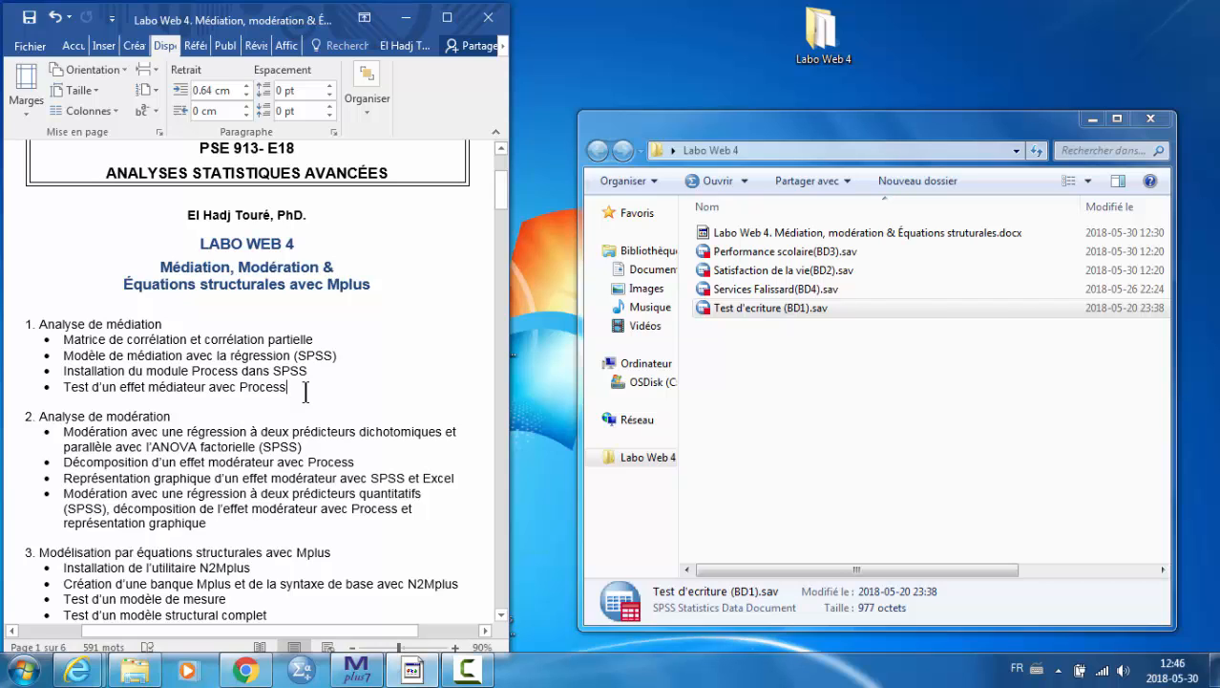
click(172, 416)
scroll(218, 426, down, 1)
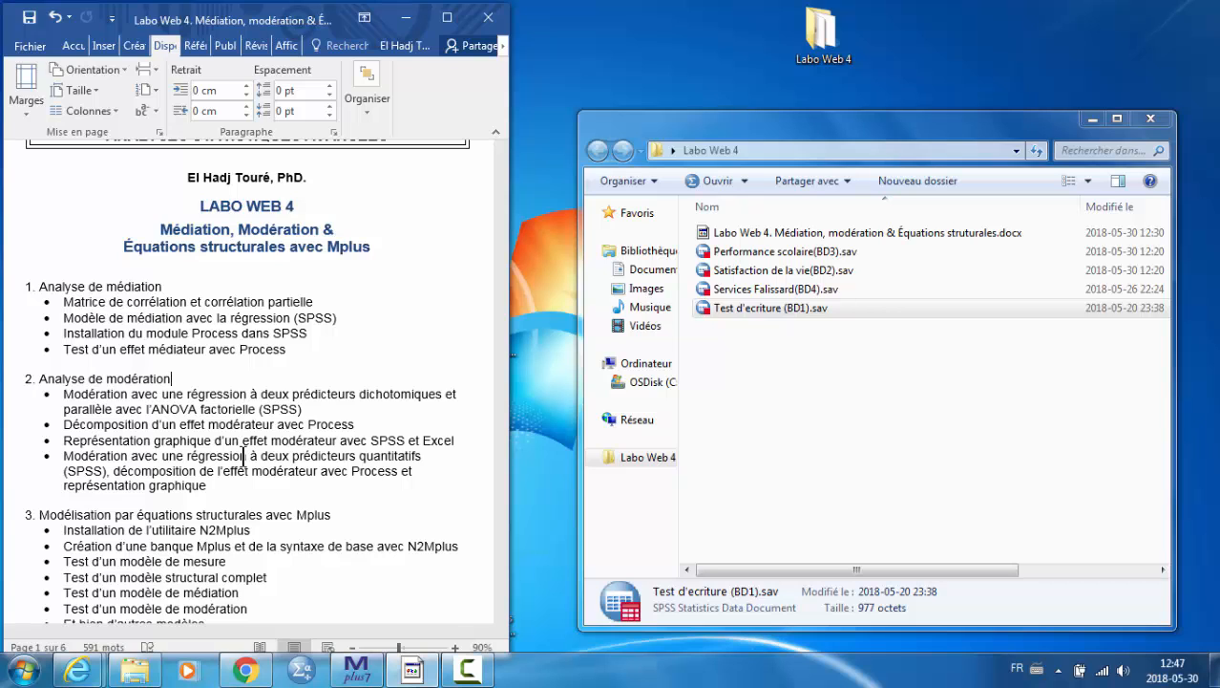
scroll(244, 455, down, 3)
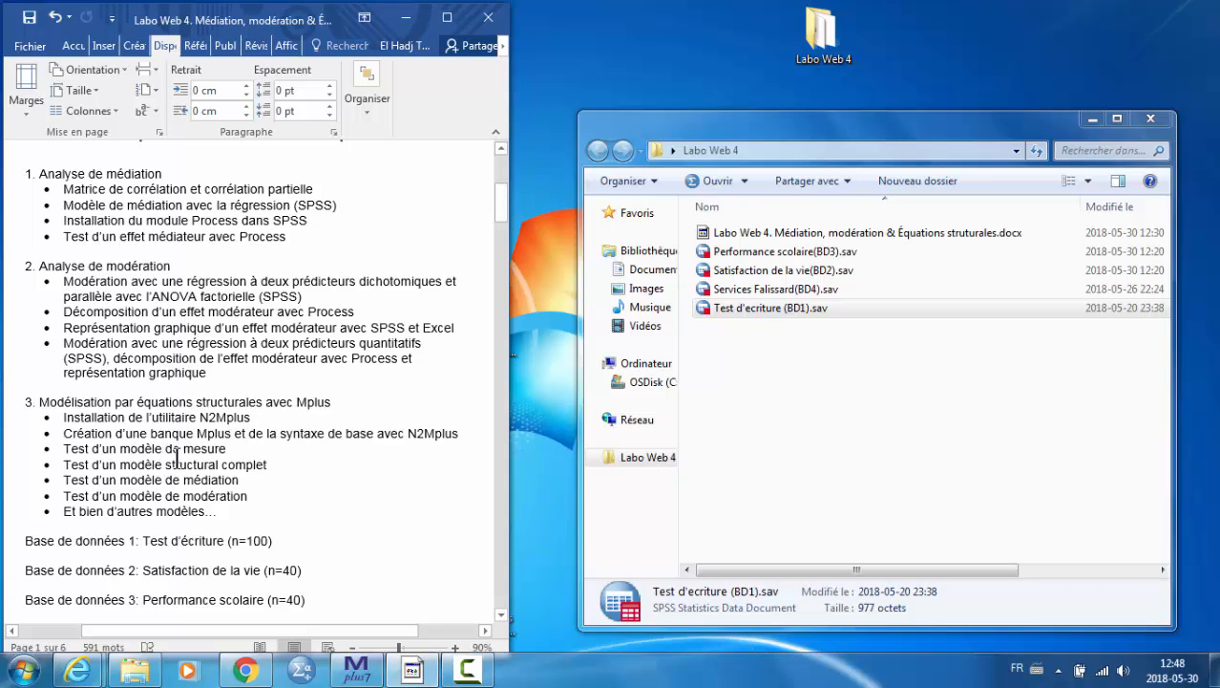
click(222, 449)
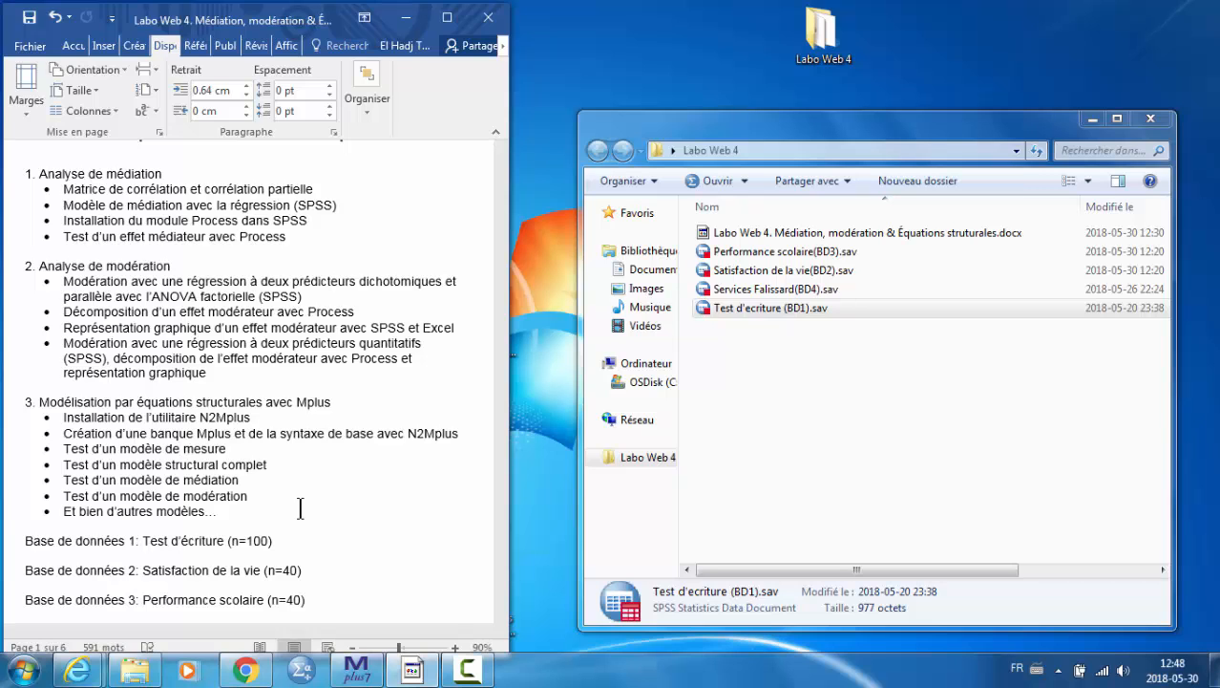
scroll(300, 507, down, 2)
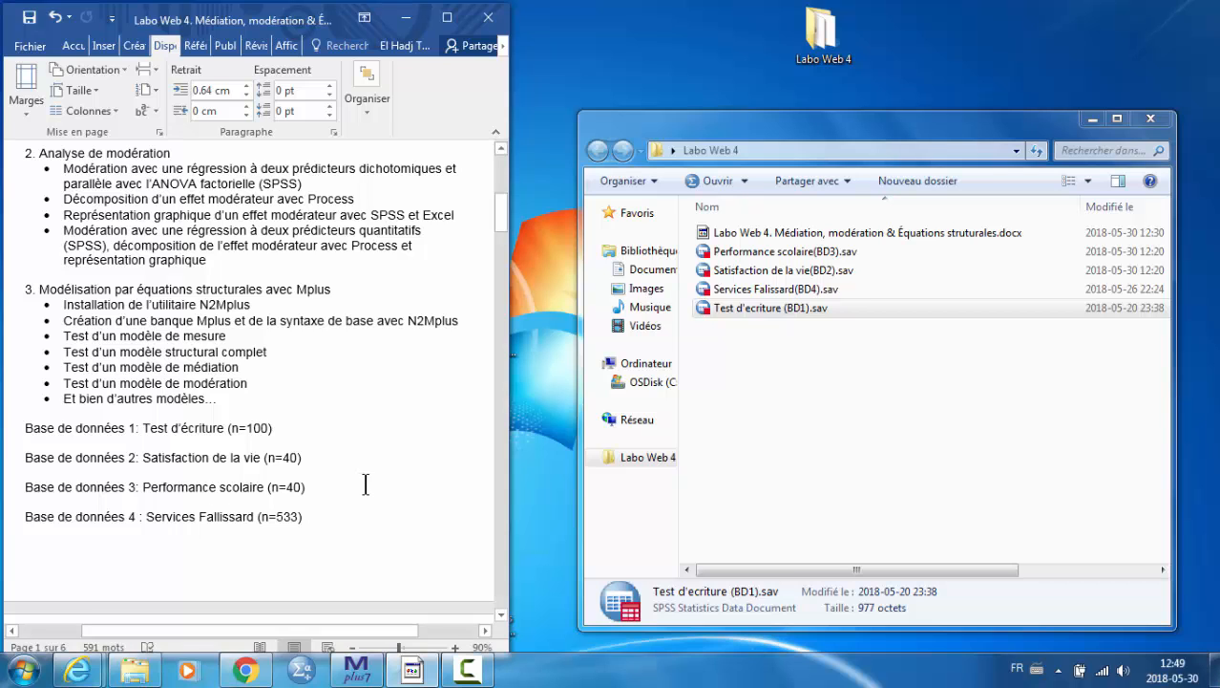
scroll(377, 483, down, 1)
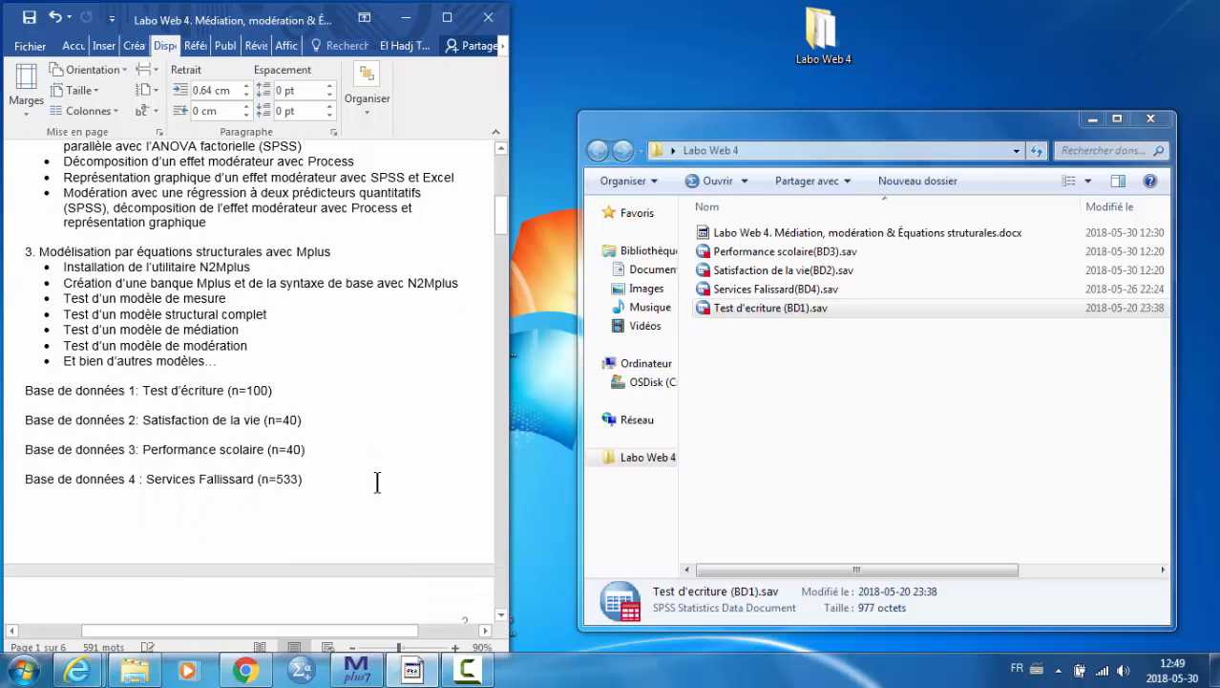
scroll(377, 482, down, 4)
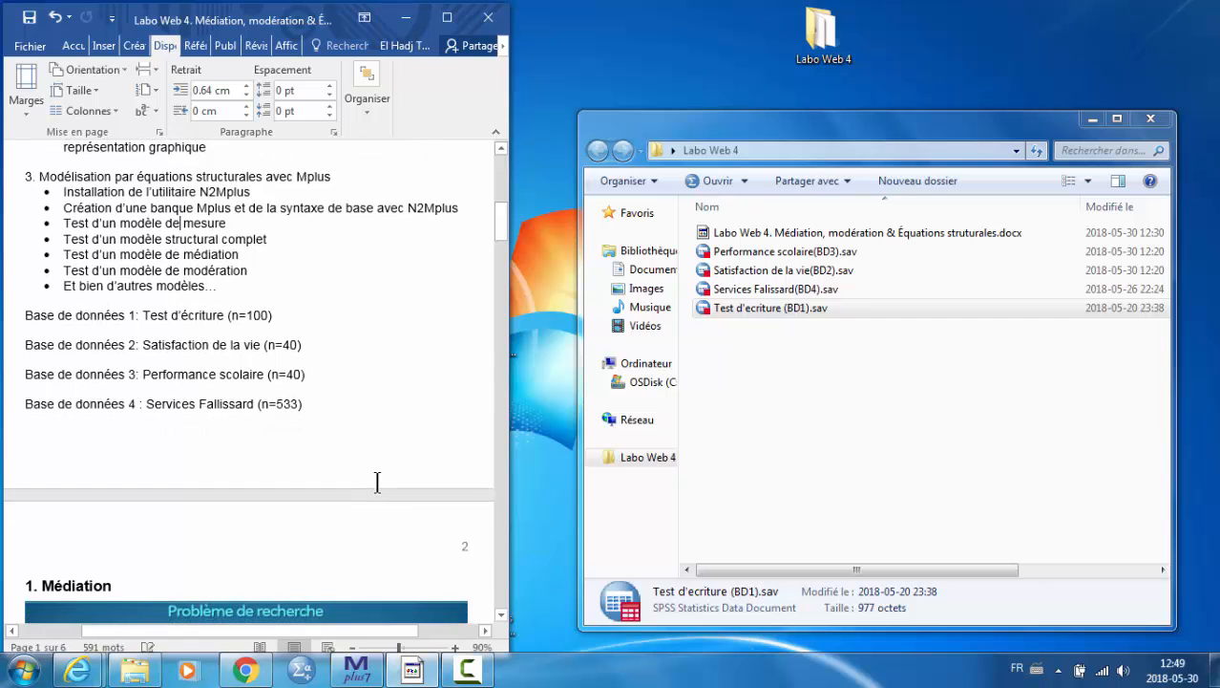
scroll(377, 480, down, 2)
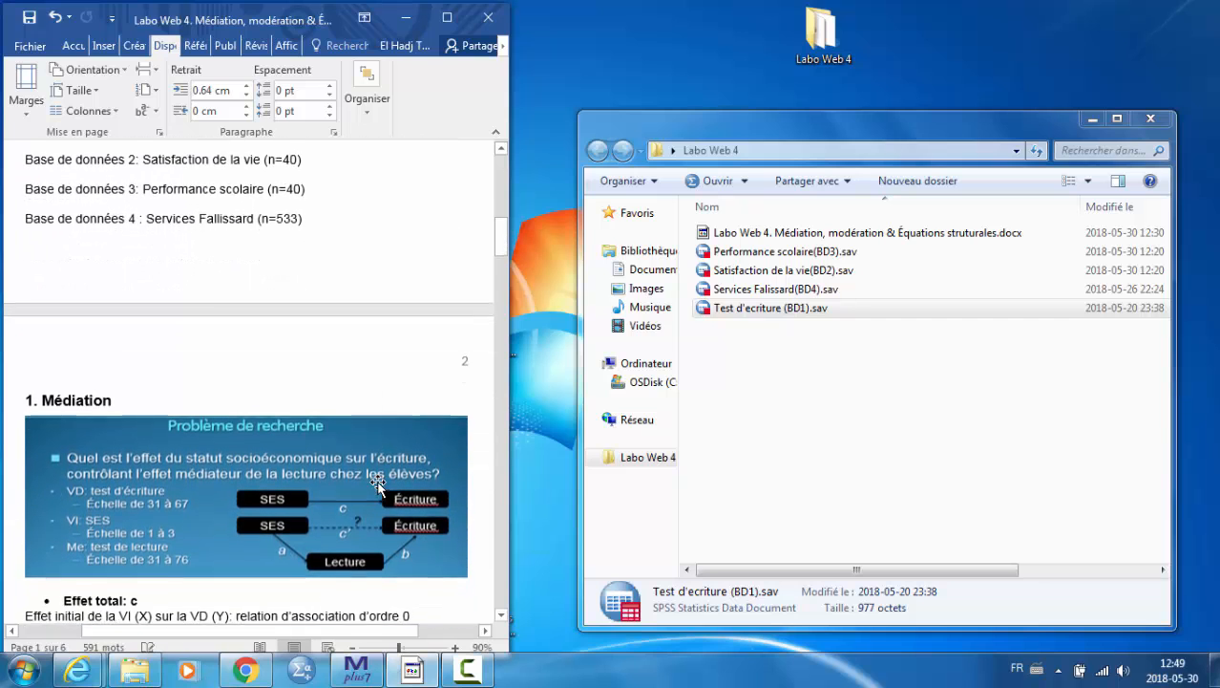
scroll(378, 484, down, 2)
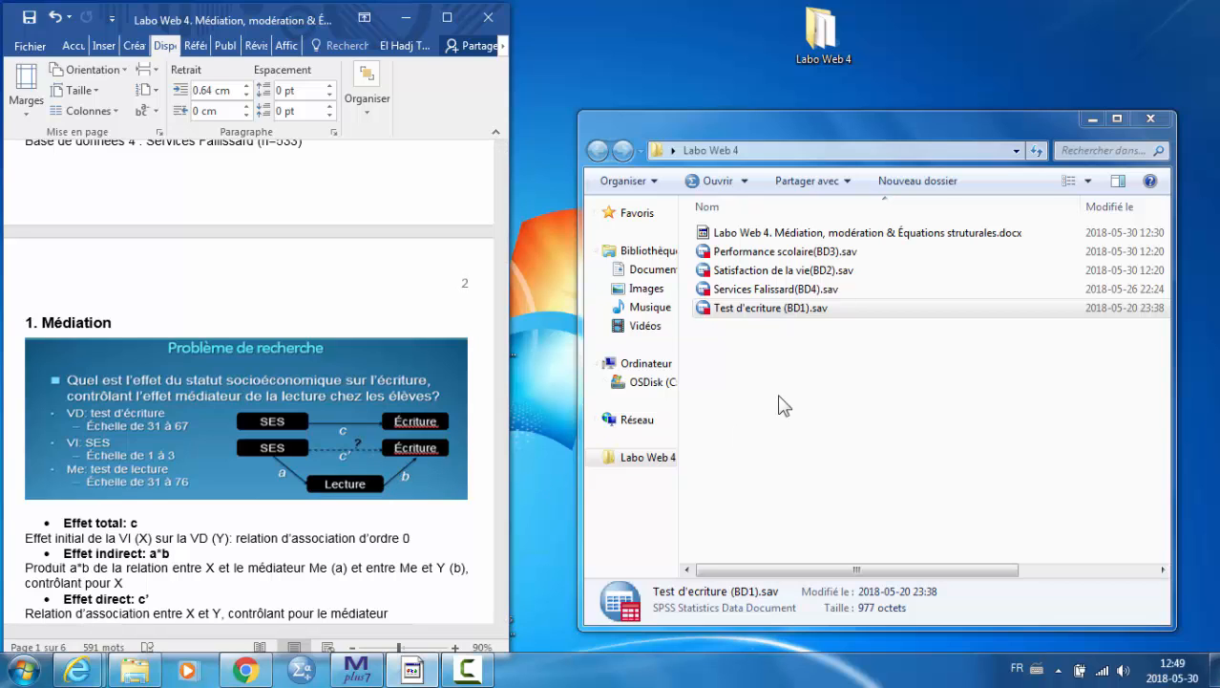
Open Test d'ecriture (BD1).sav in SPSS and fit its data editor window beside the Word document
click(764, 308)
double_click(761, 310)
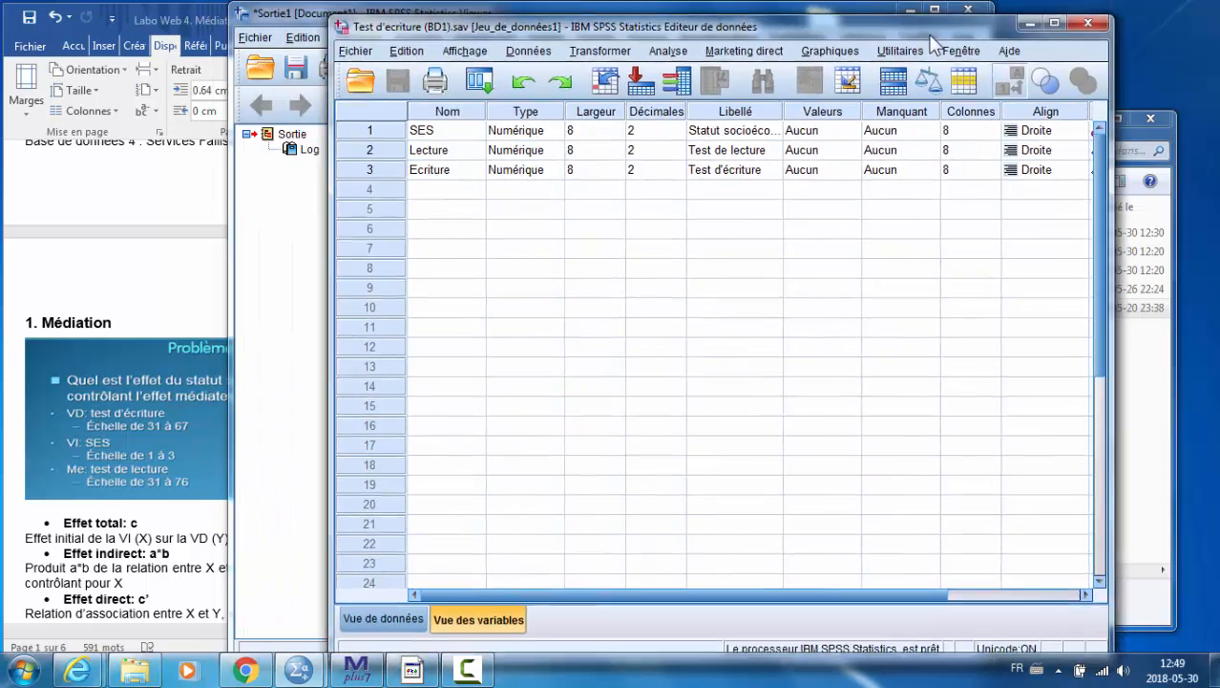
drag(932, 36, 1050, 24)
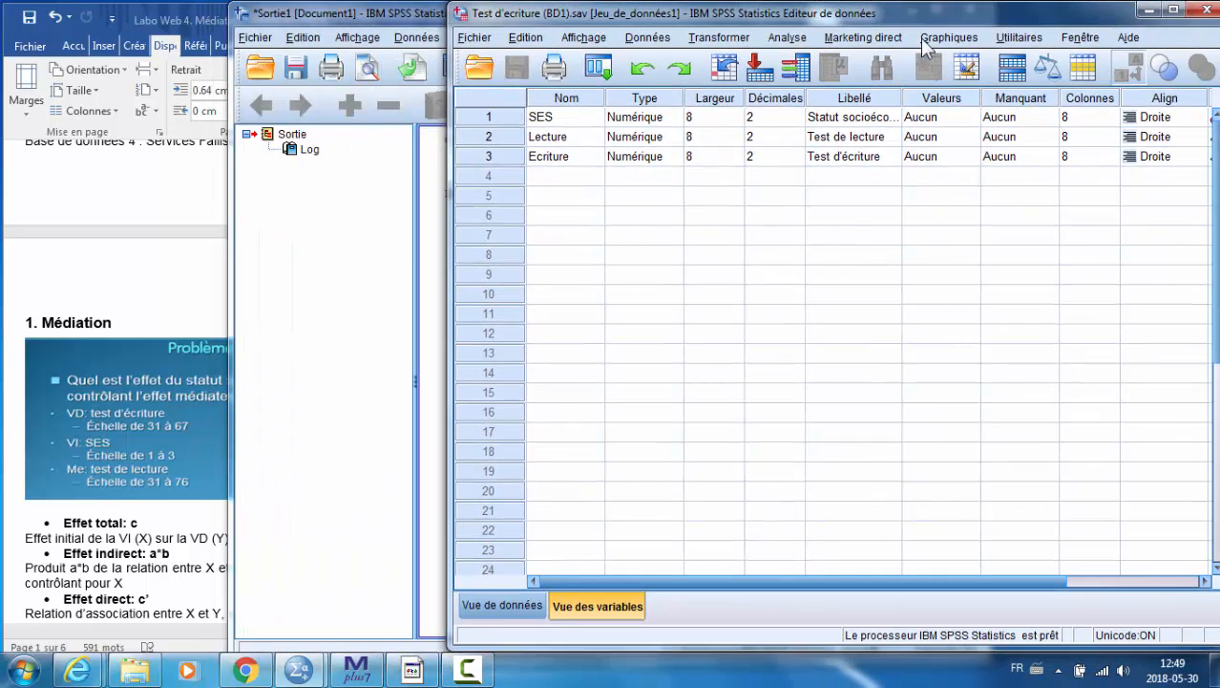
click(177, 212)
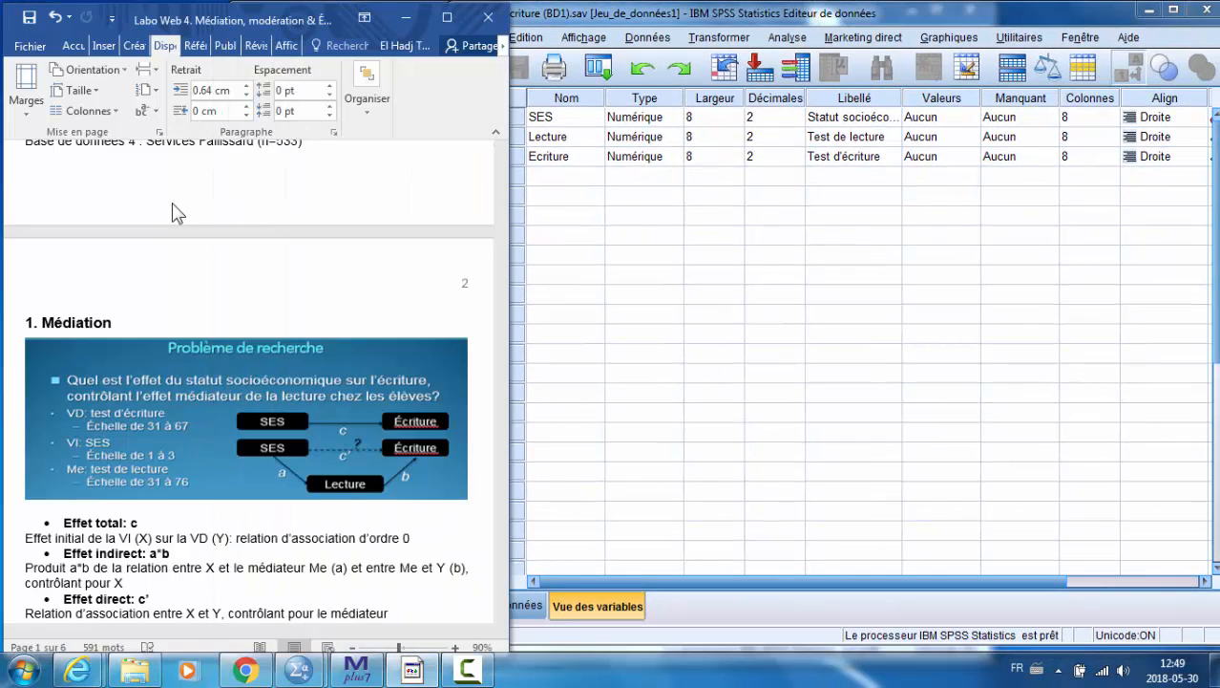
click(680, 23)
drag(450, 101, 514, 102)
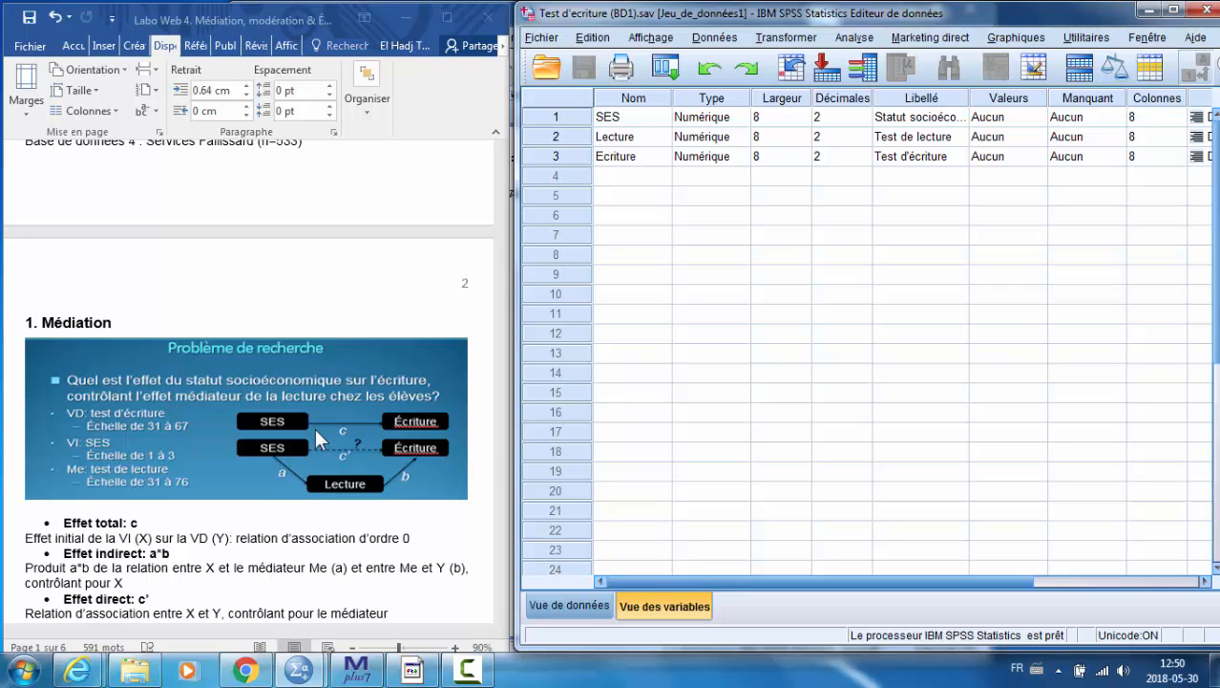
Examine the mediation problem's variables and the definitions of total, indirect and direct effects in the lab document
click(639, 122)
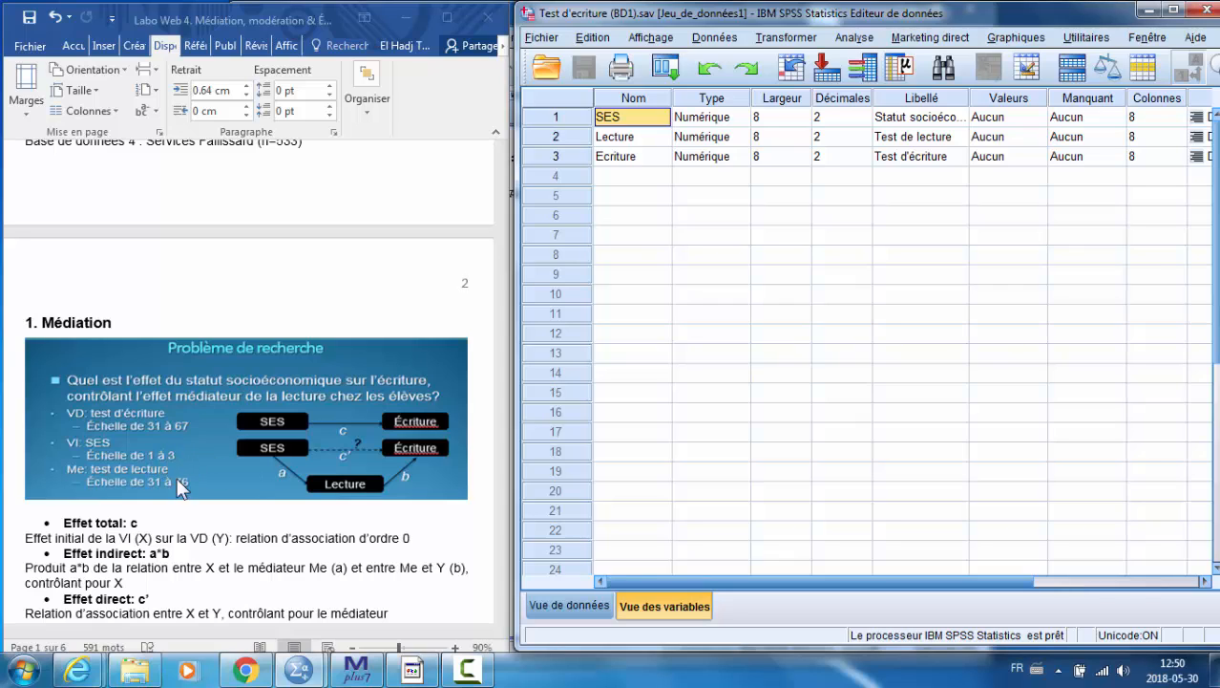
click(298, 523)
scroll(298, 523, down, 1)
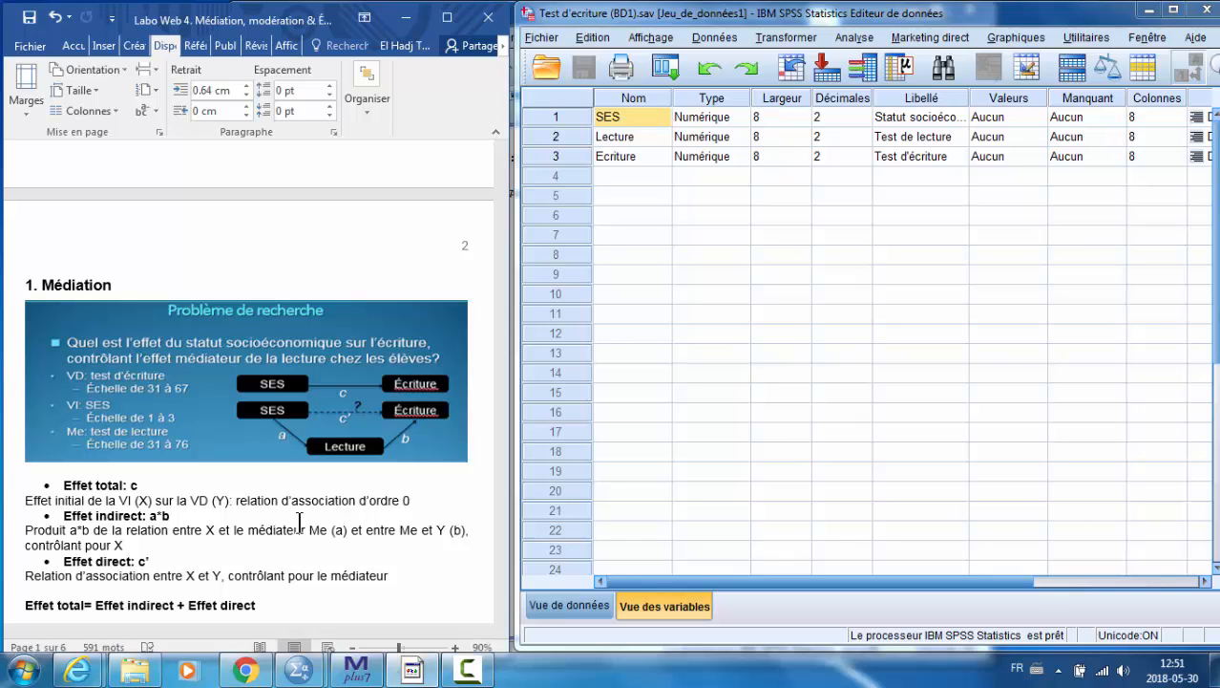
scroll(299, 524, down, 1)
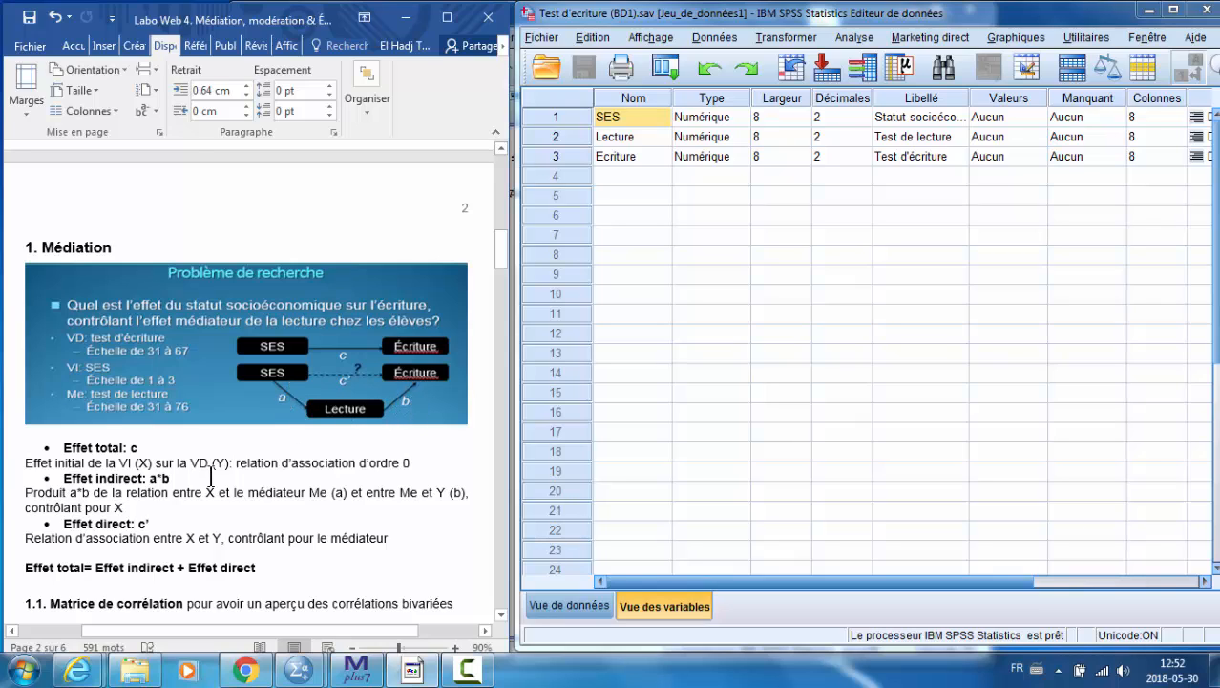
scroll(317, 528, down, 1)
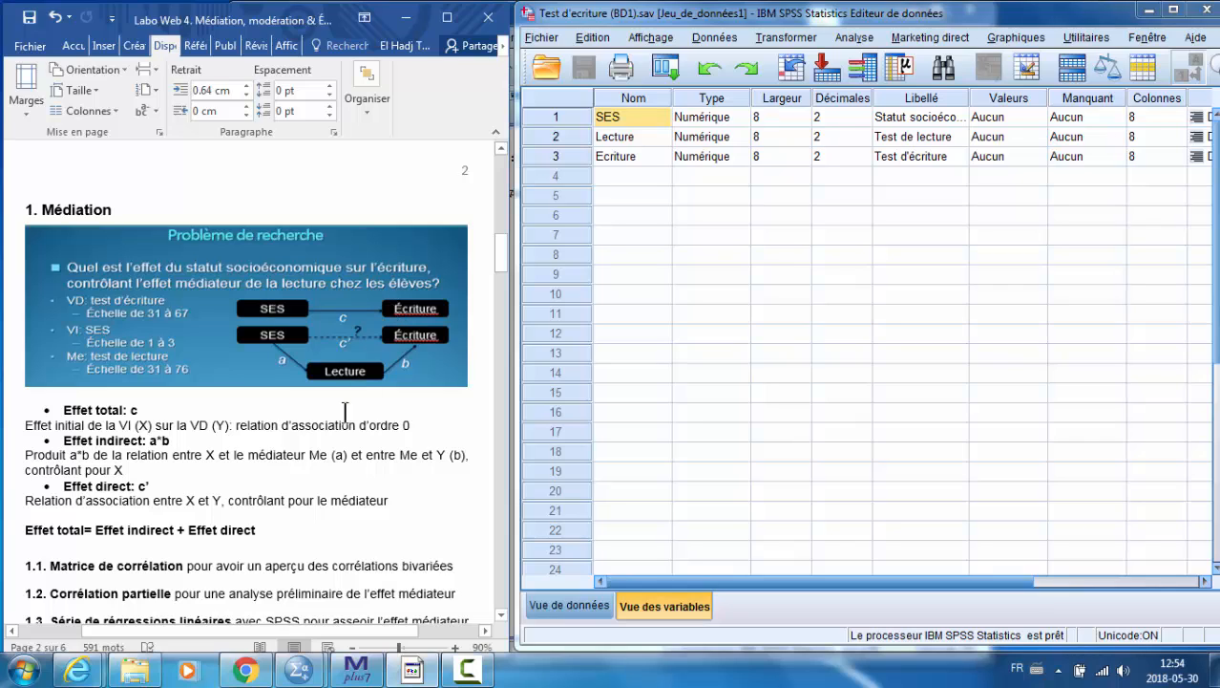
click(325, 513)
Set up a bivariate correlation analysis with SES, Lecture and Ecriture as the variables
click(855, 39)
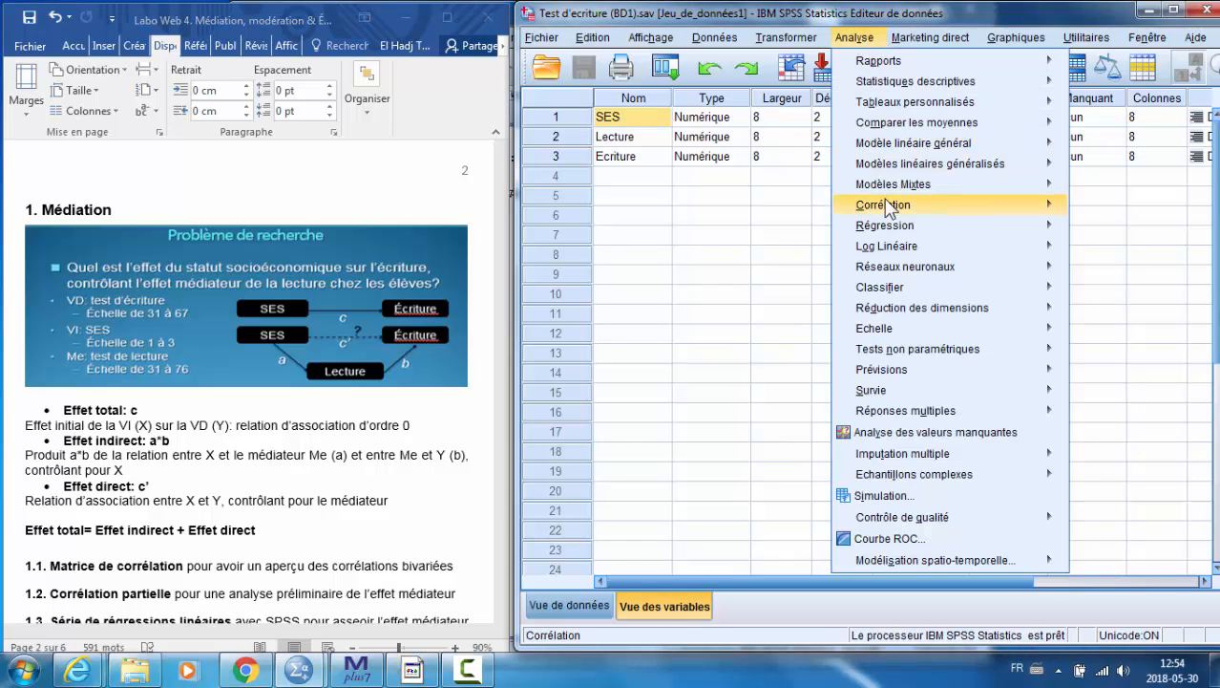
mouse_move(885, 208)
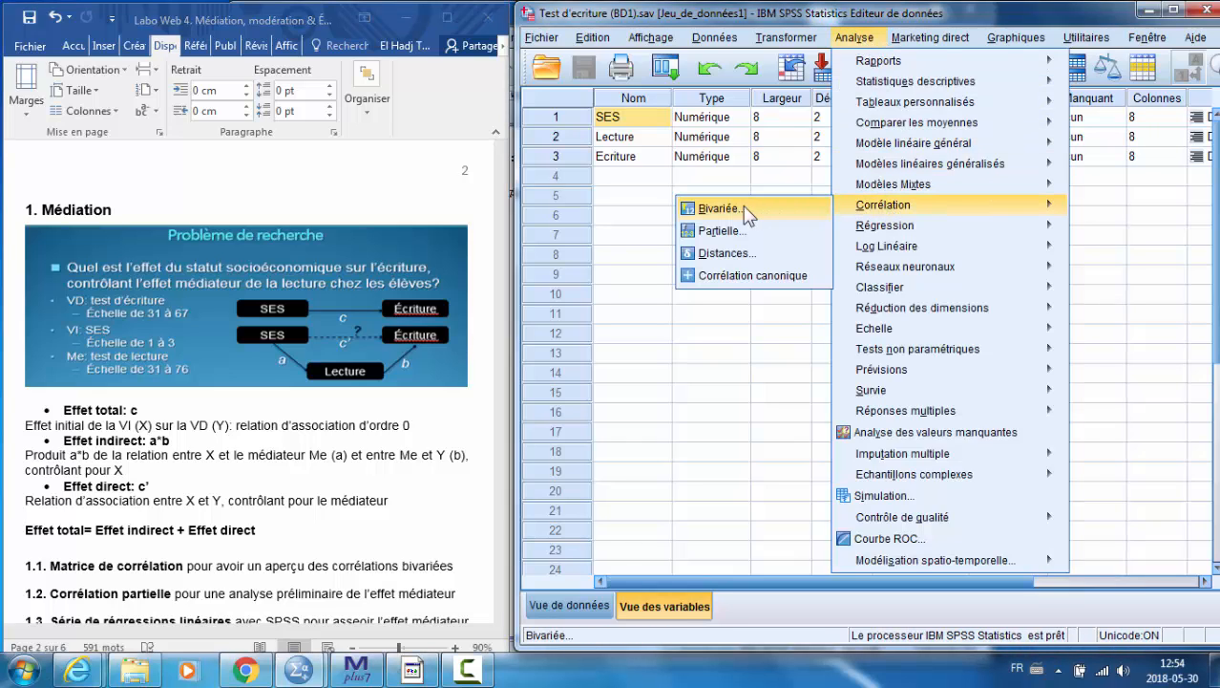
click(718, 209)
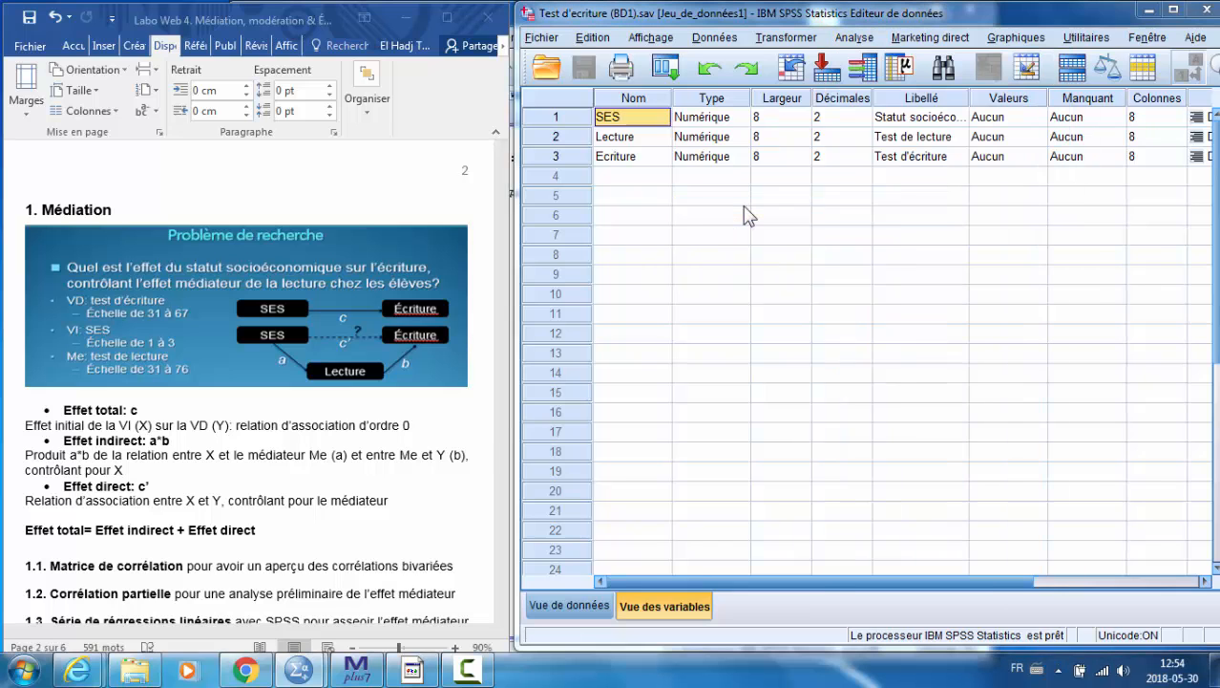
drag(740, 90, 868, 142)
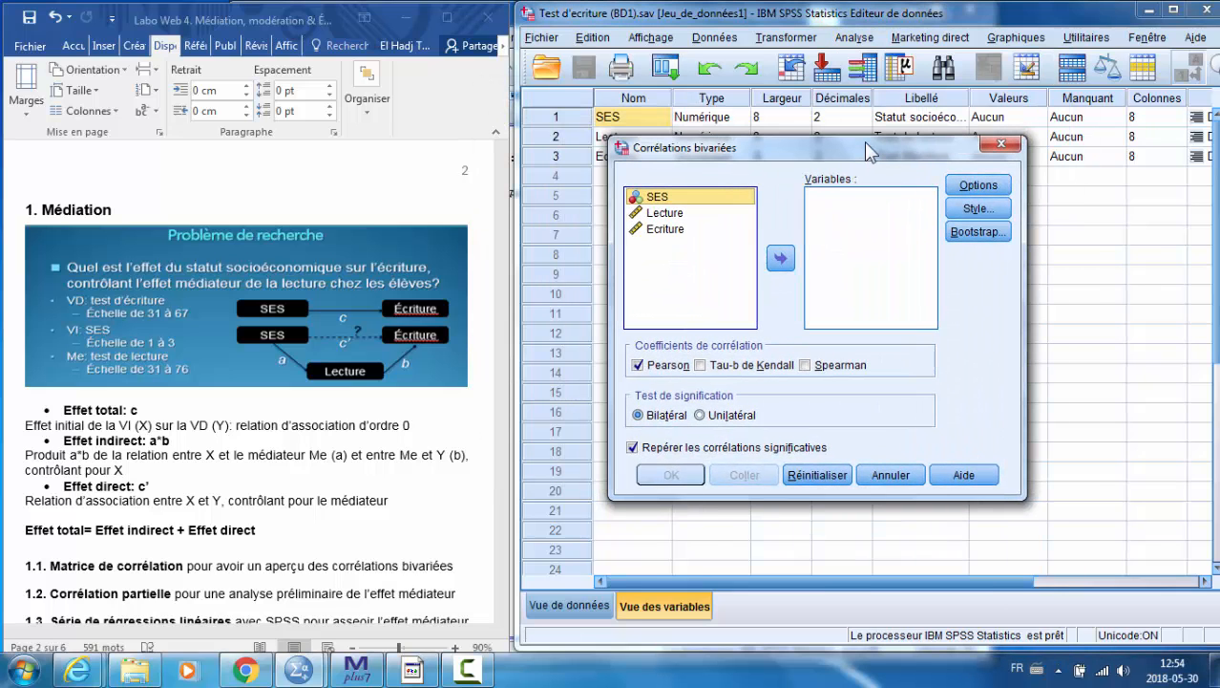
shift+click(667, 233)
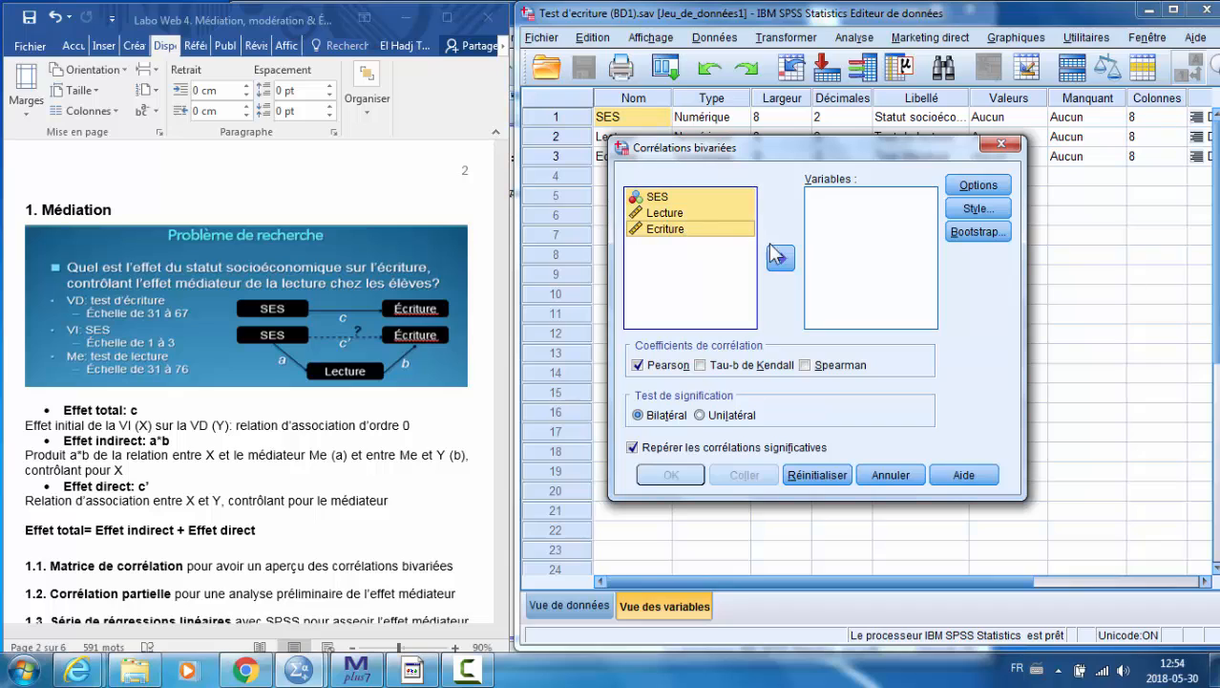
click(780, 258)
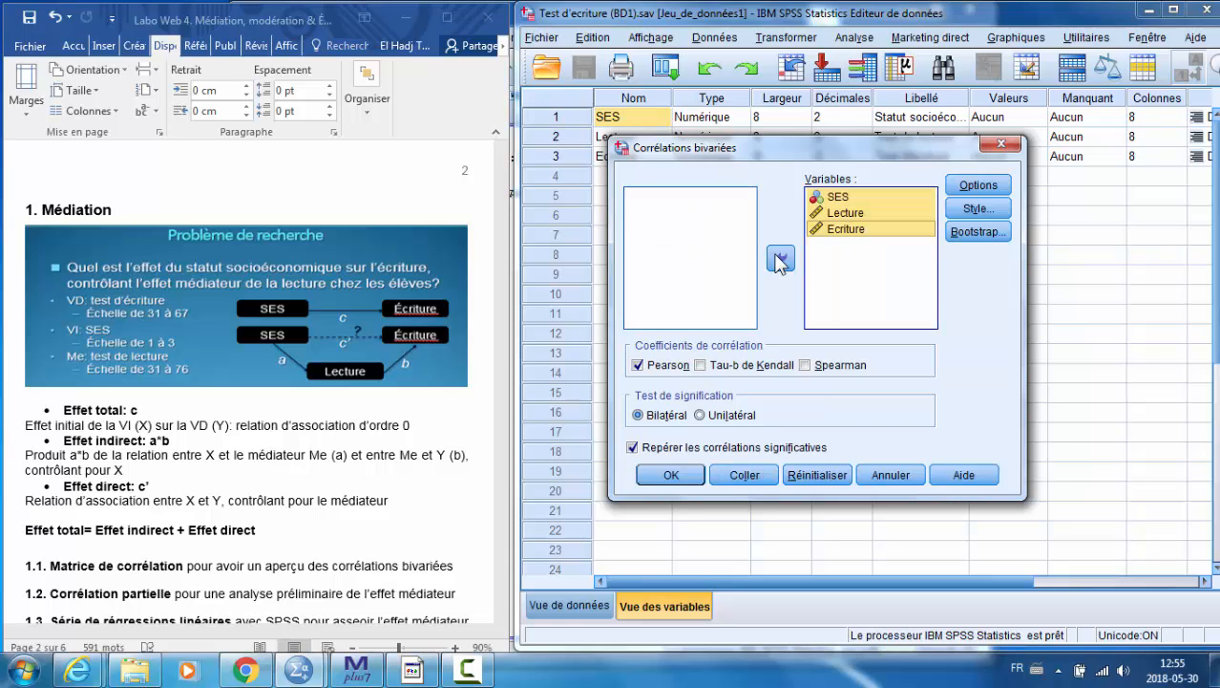
Set missing values to "Exclure toute observation incomplète" and run the bivariate correlations
click(979, 187)
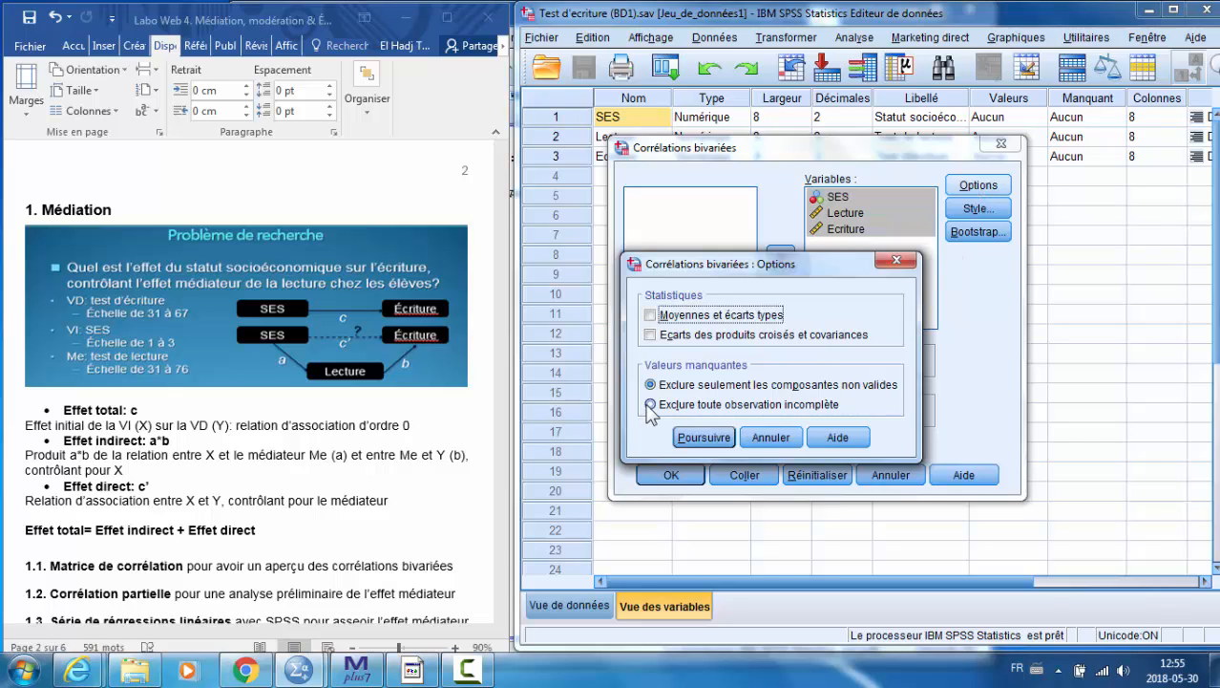
click(649, 404)
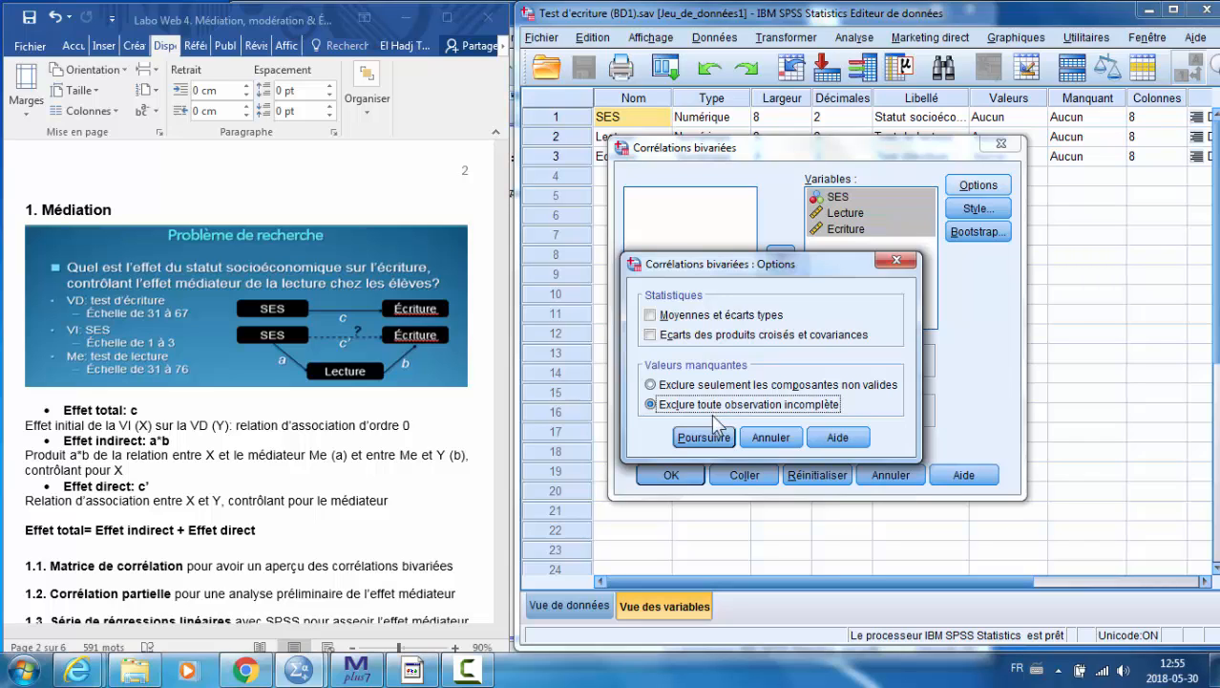
click(707, 439)
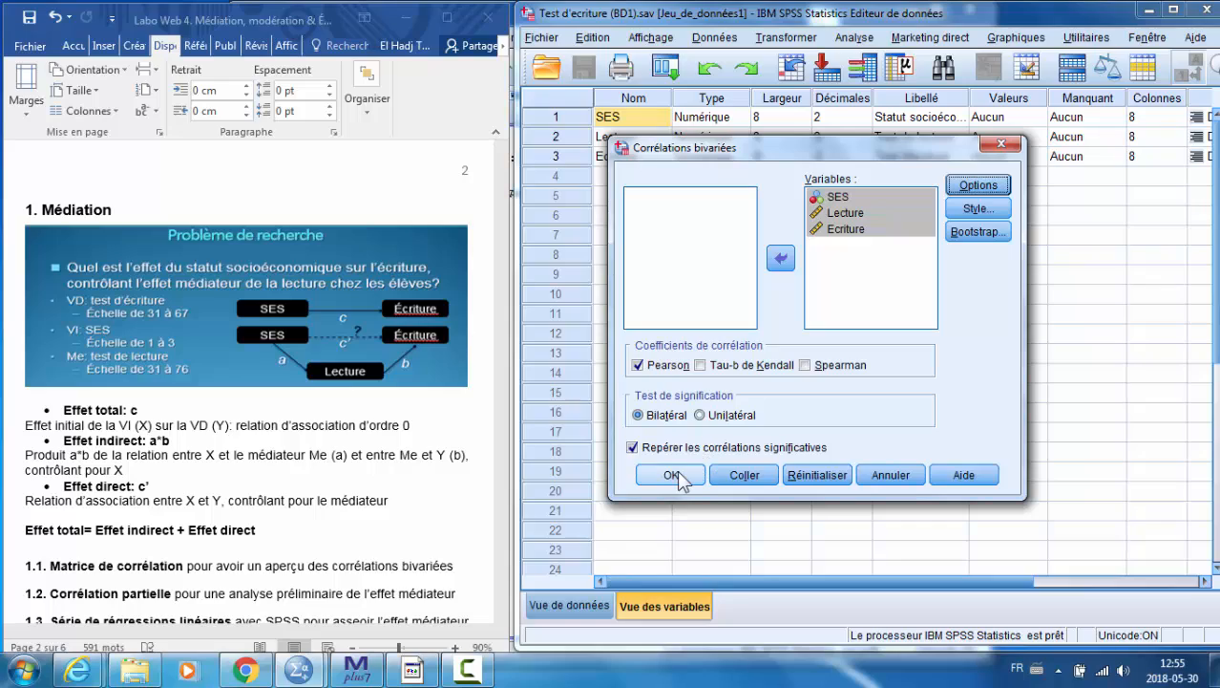
click(671, 475)
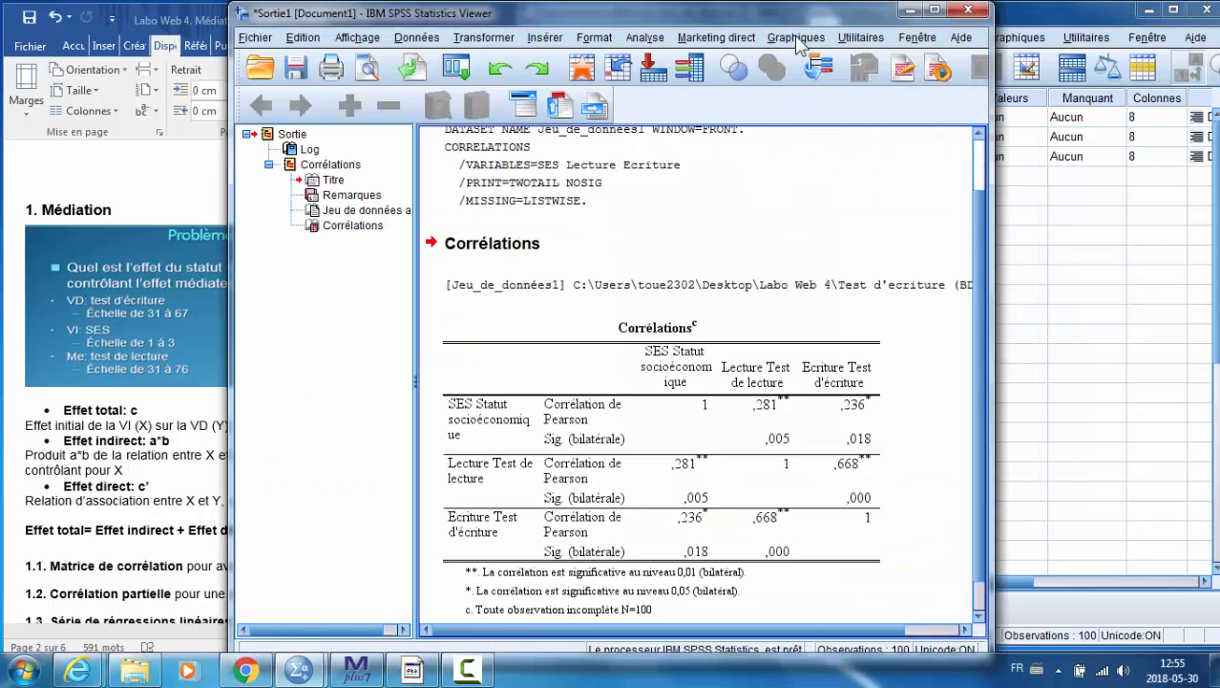
Arrange the output viewer beside the document and examine the correlations of SES with Lecture and Ecriture, and of Lecture with Ecriture
drag(804, 27, 1029, 29)
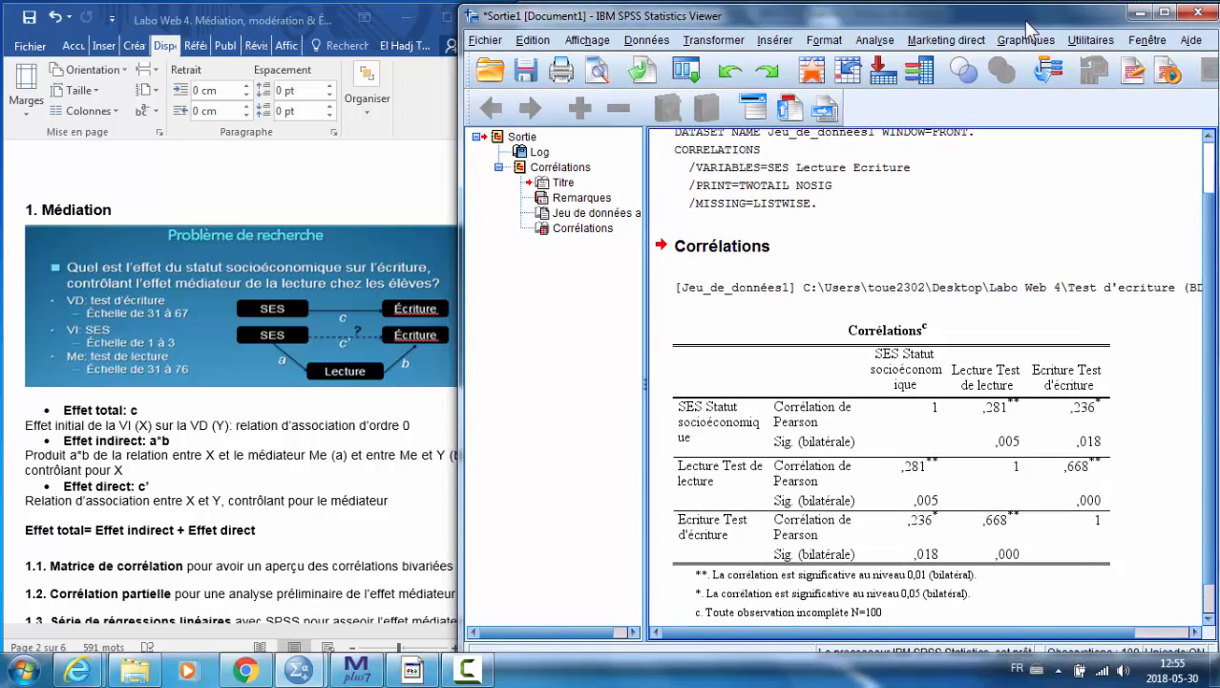
drag(646, 312, 484, 327)
click(879, 396)
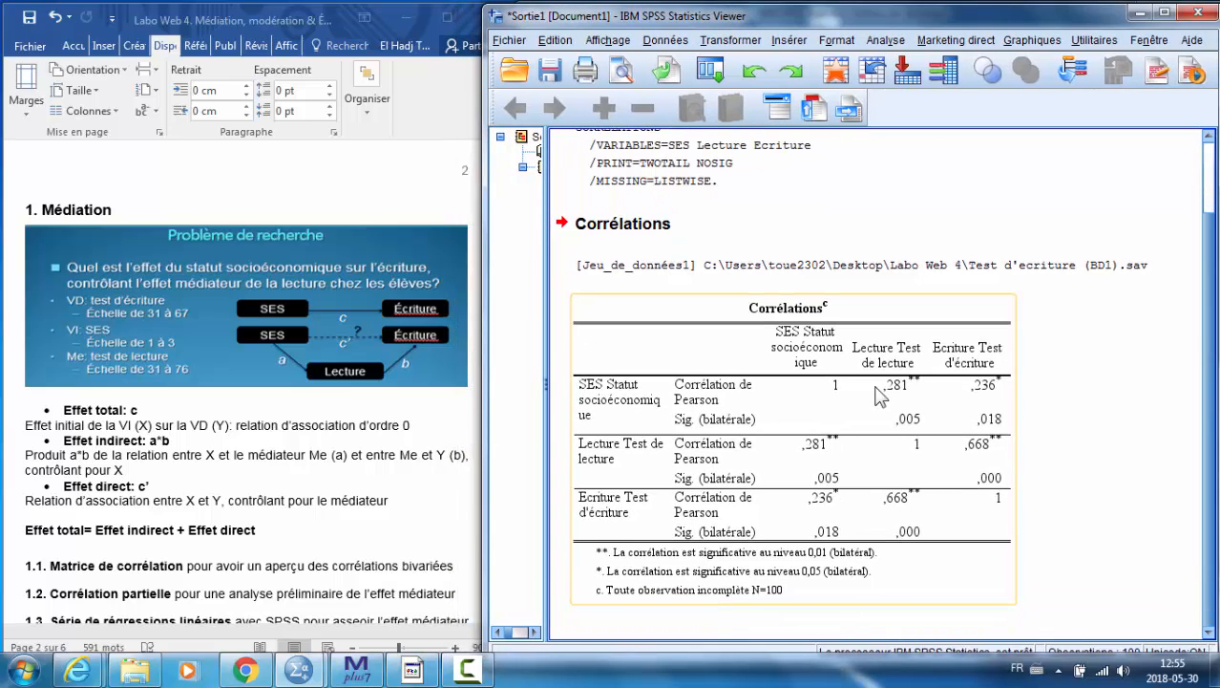
double_click(880, 396)
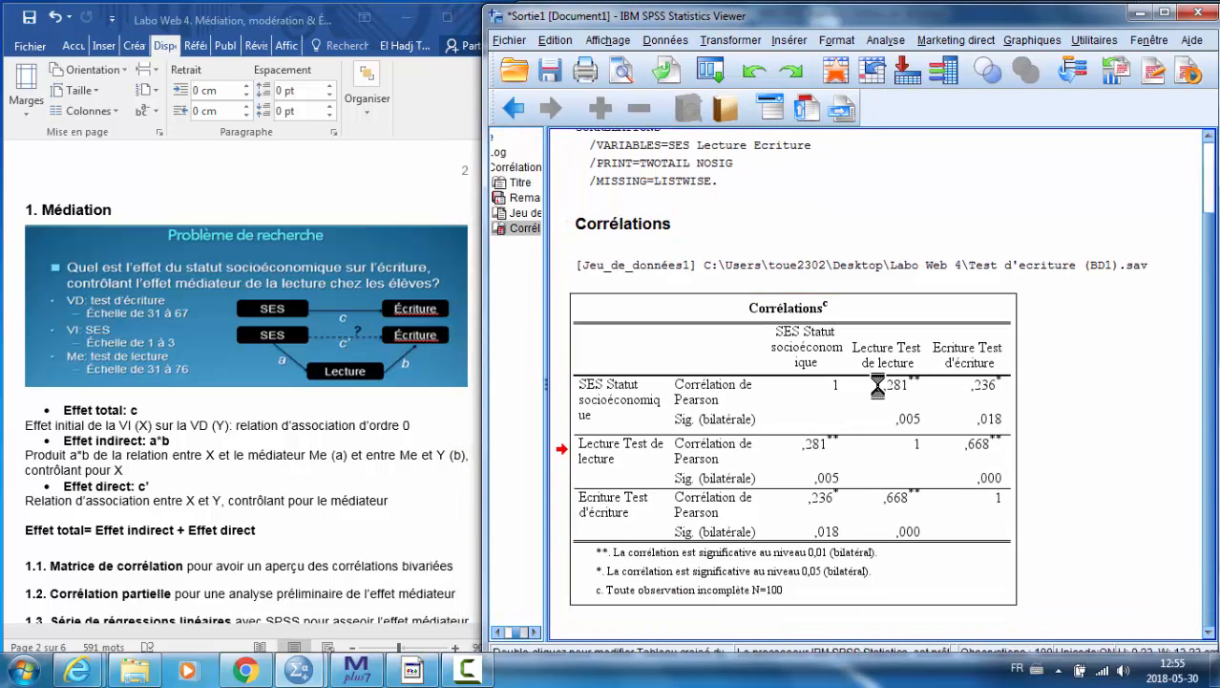
click(886, 394)
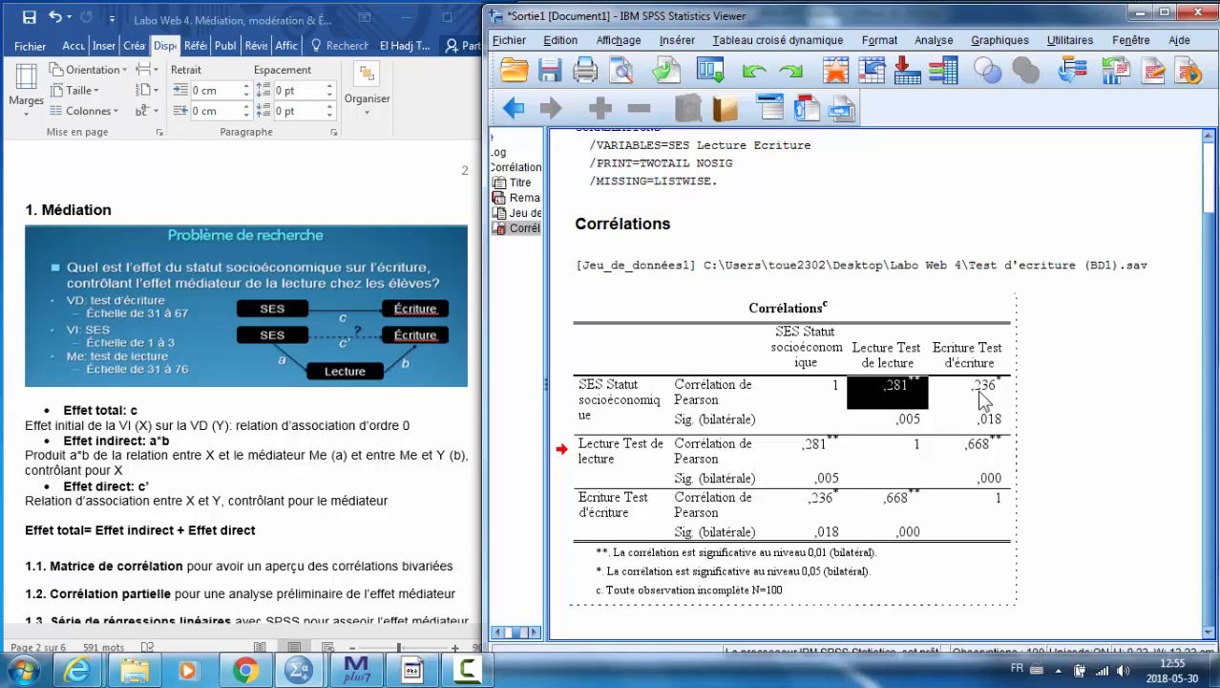
ctrl+click(988, 392)
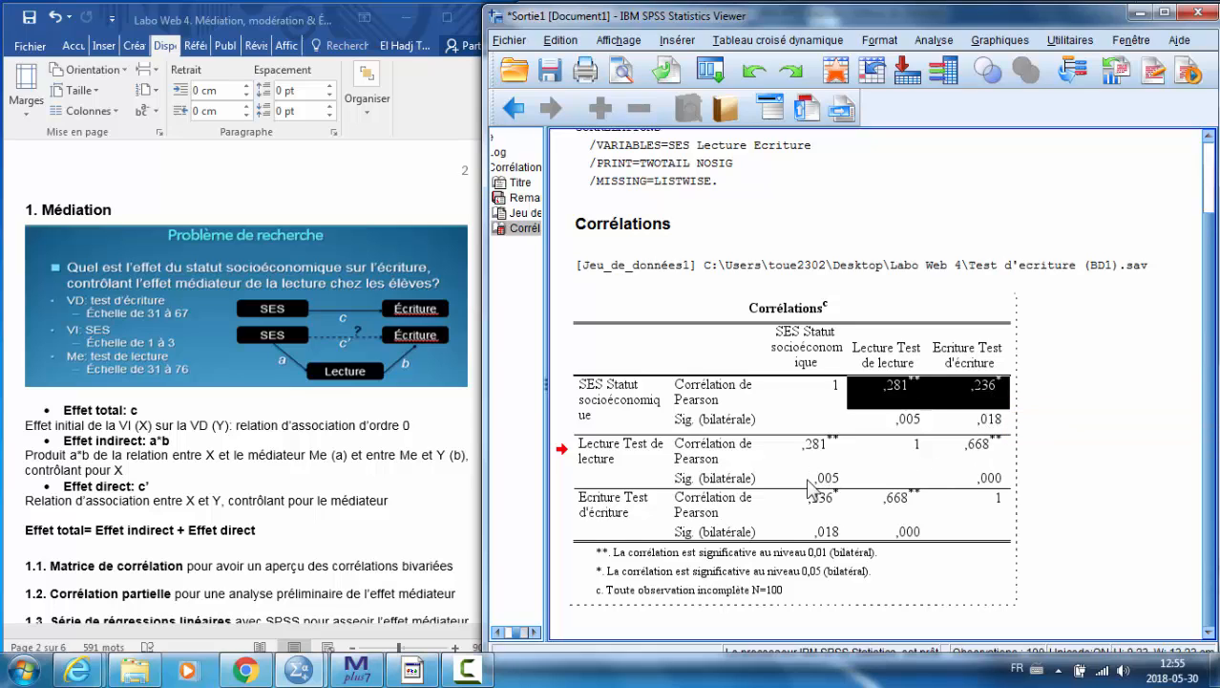
click(897, 507)
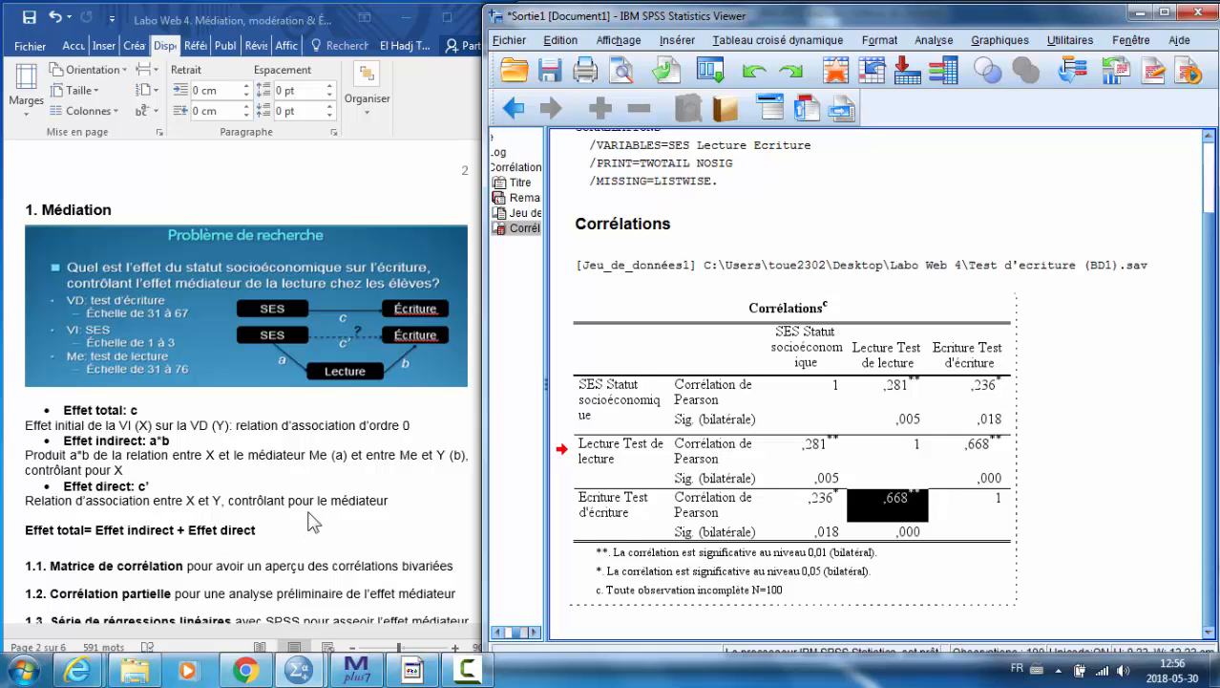
Compare the effect definitions with analysis items 1.1 to 1.3 in the Médiation section of the lab document
click(311, 522)
scroll(311, 521, down, 2)
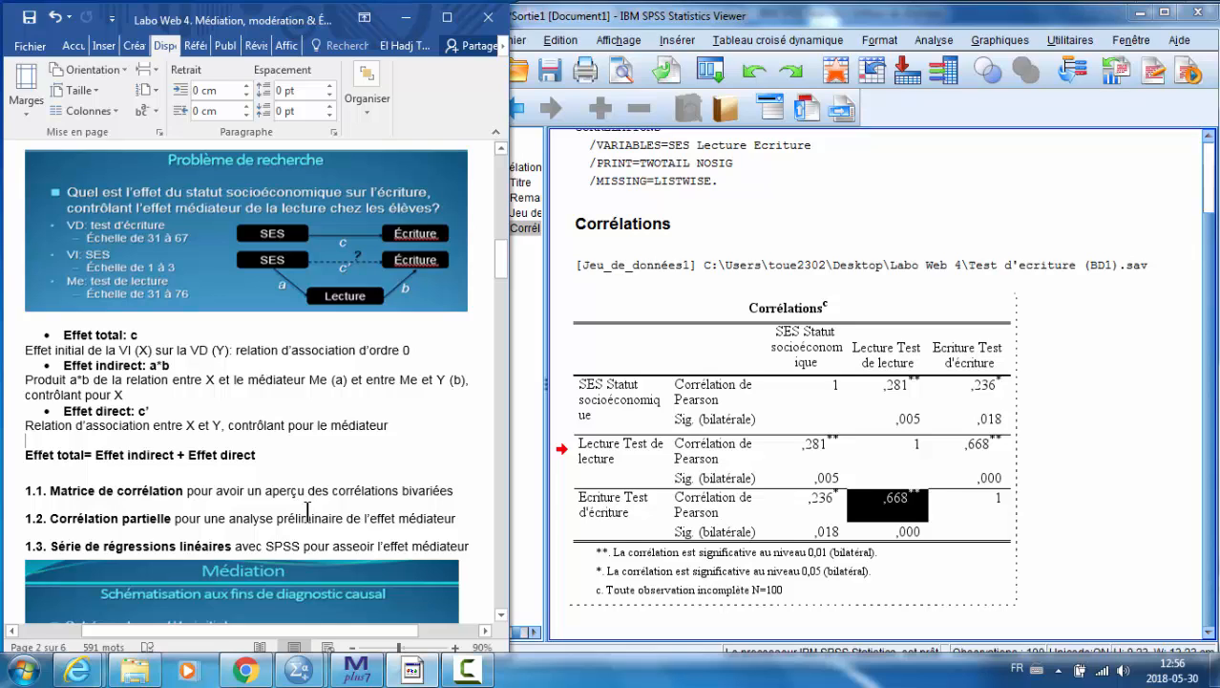
scroll(272, 495, up, 1)
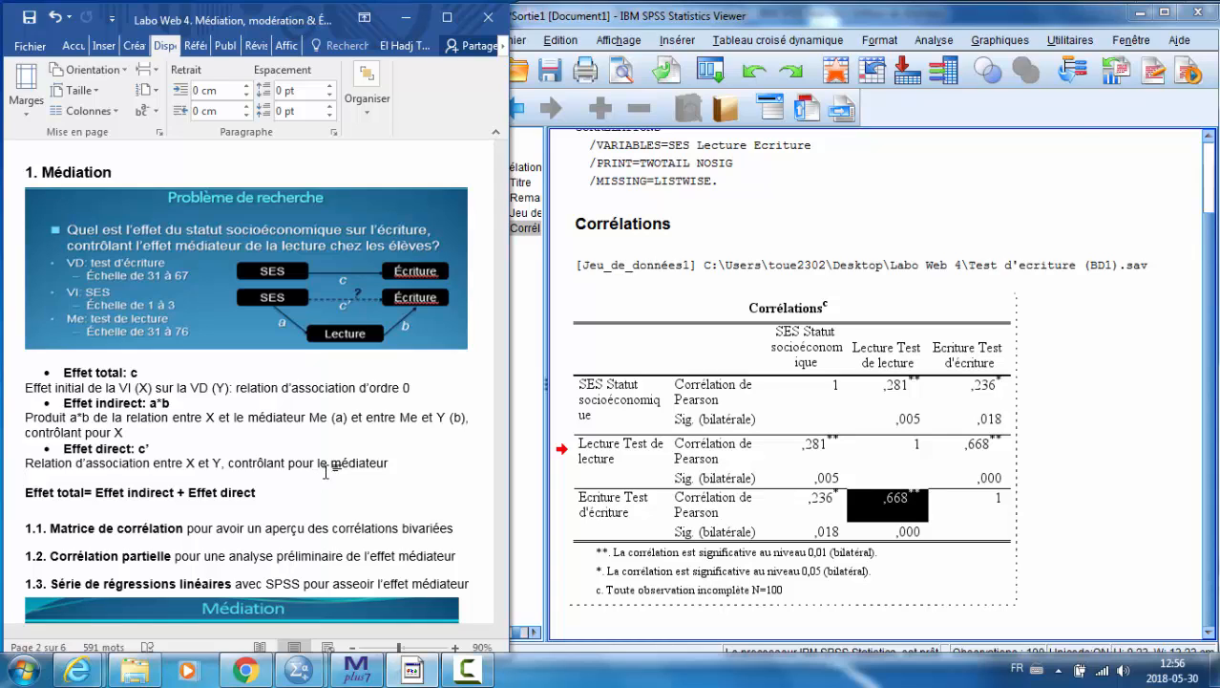
Set up a partial correlation between SES and Ecriture, controlling for Lecture
click(936, 43)
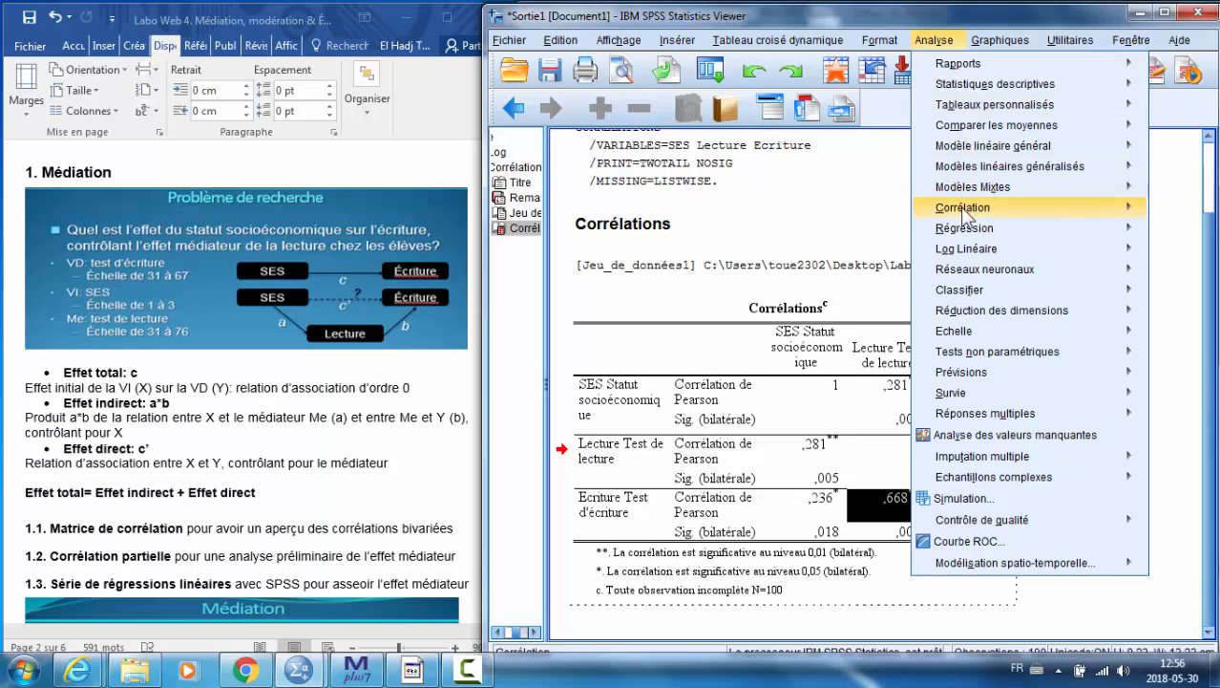
mouse_move(962, 209)
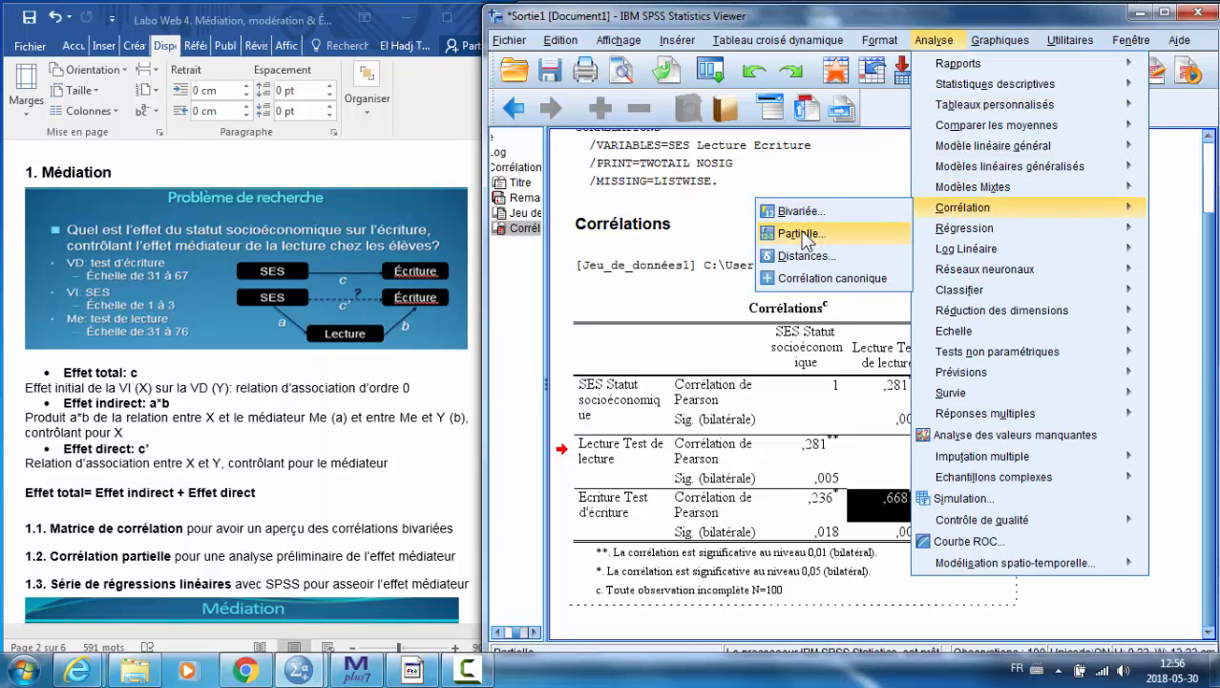
click(800, 234)
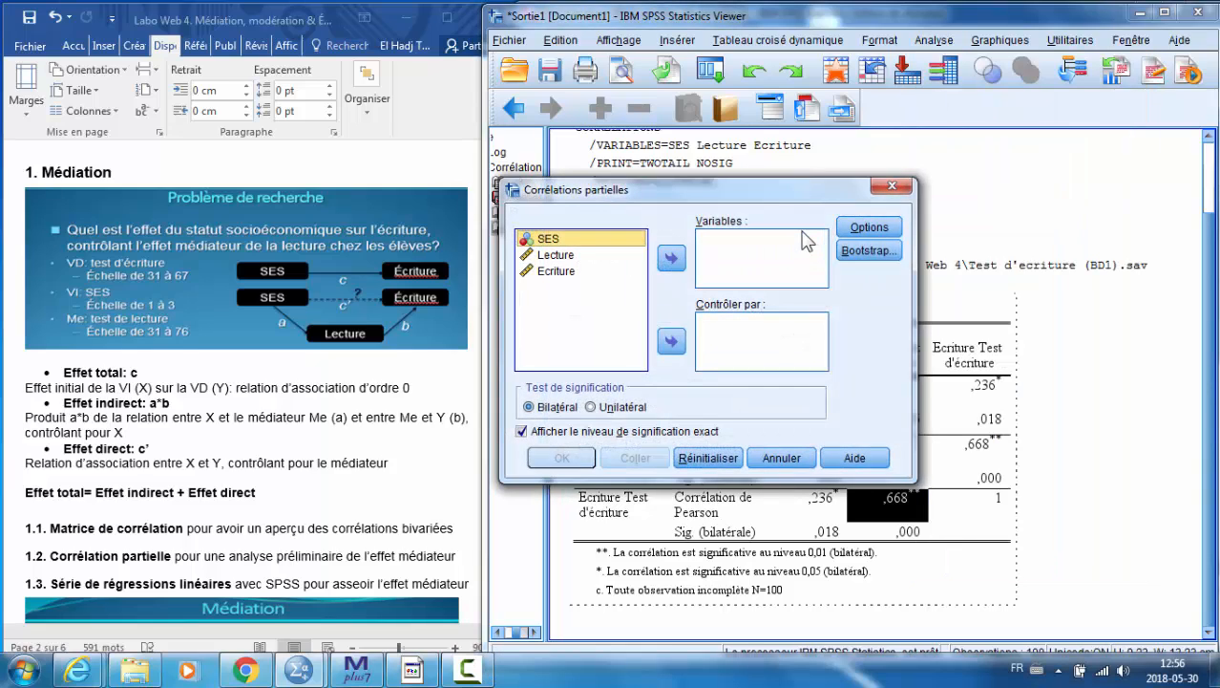
click(672, 259)
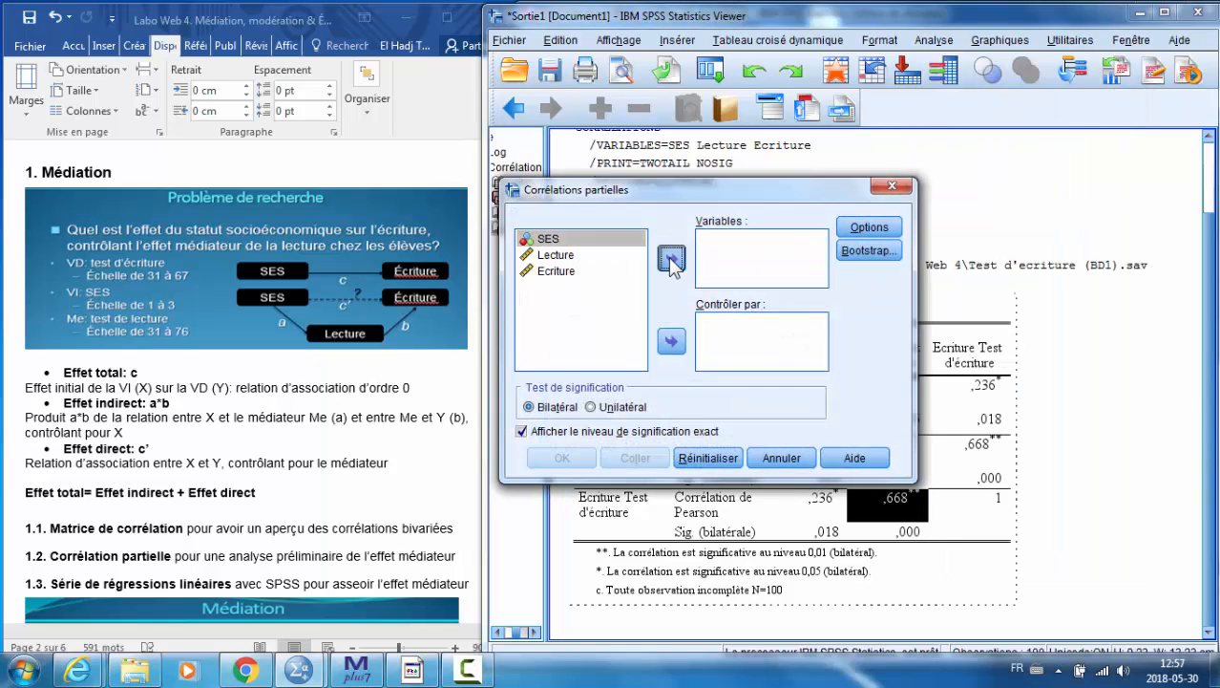
click(562, 256)
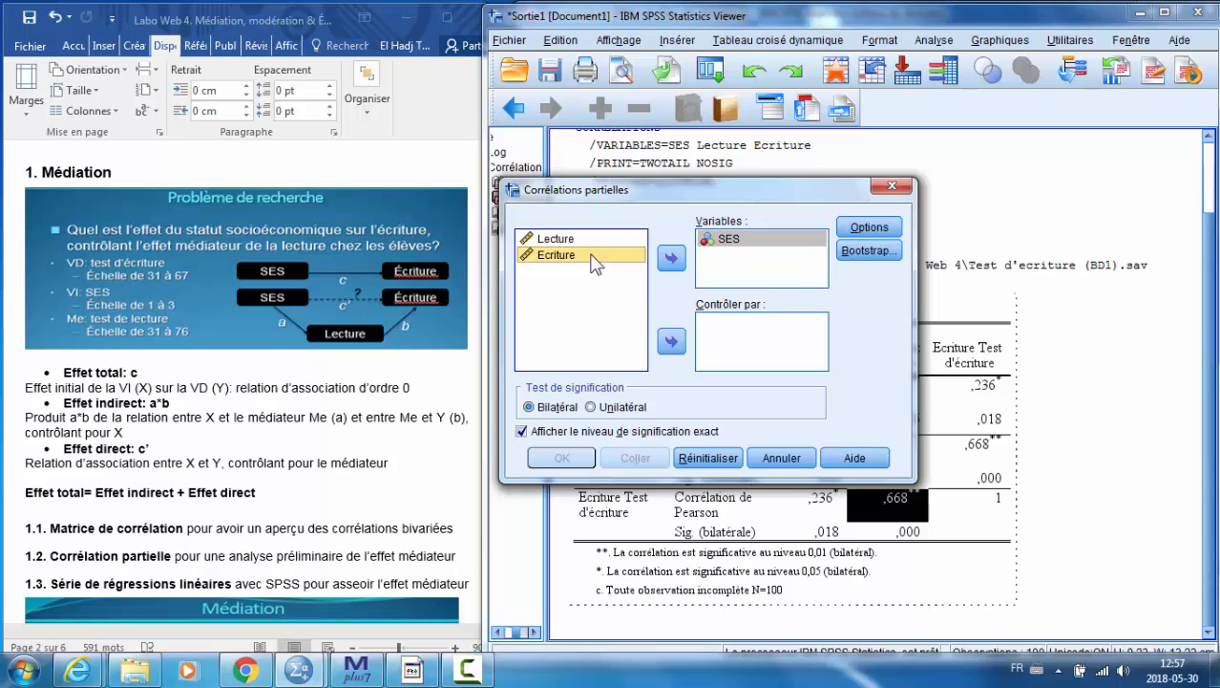
click(671, 260)
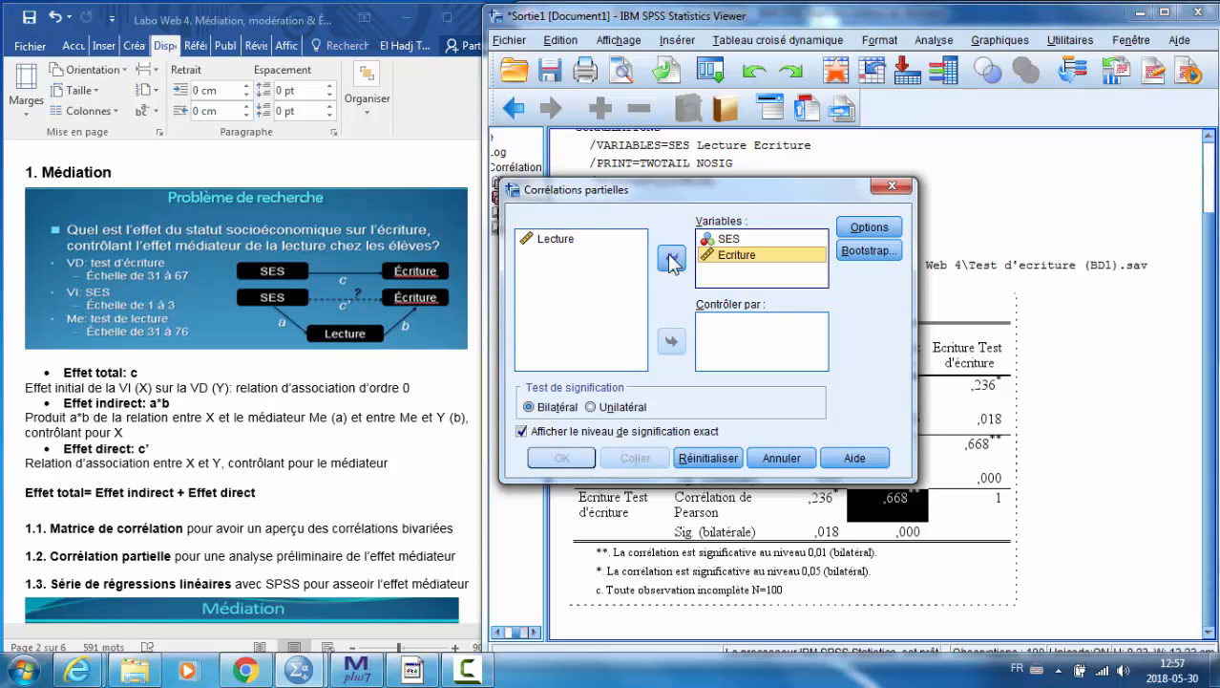
click(559, 240)
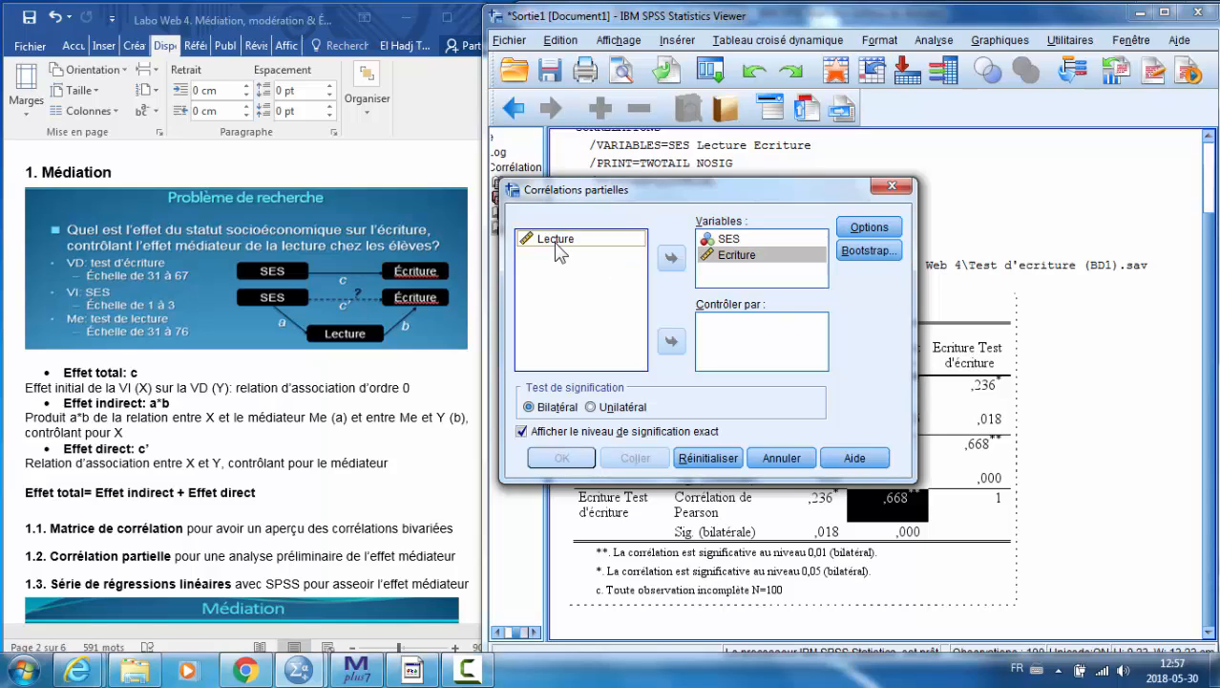
click(671, 346)
click(735, 241)
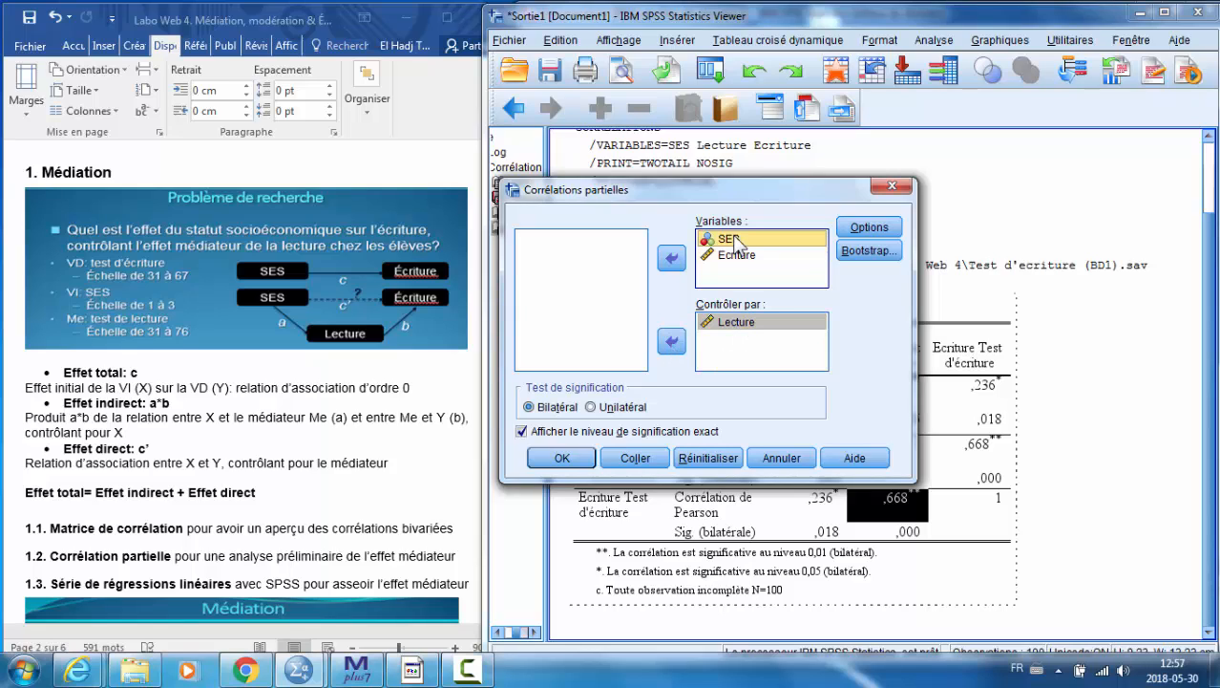
shift+click(736, 257)
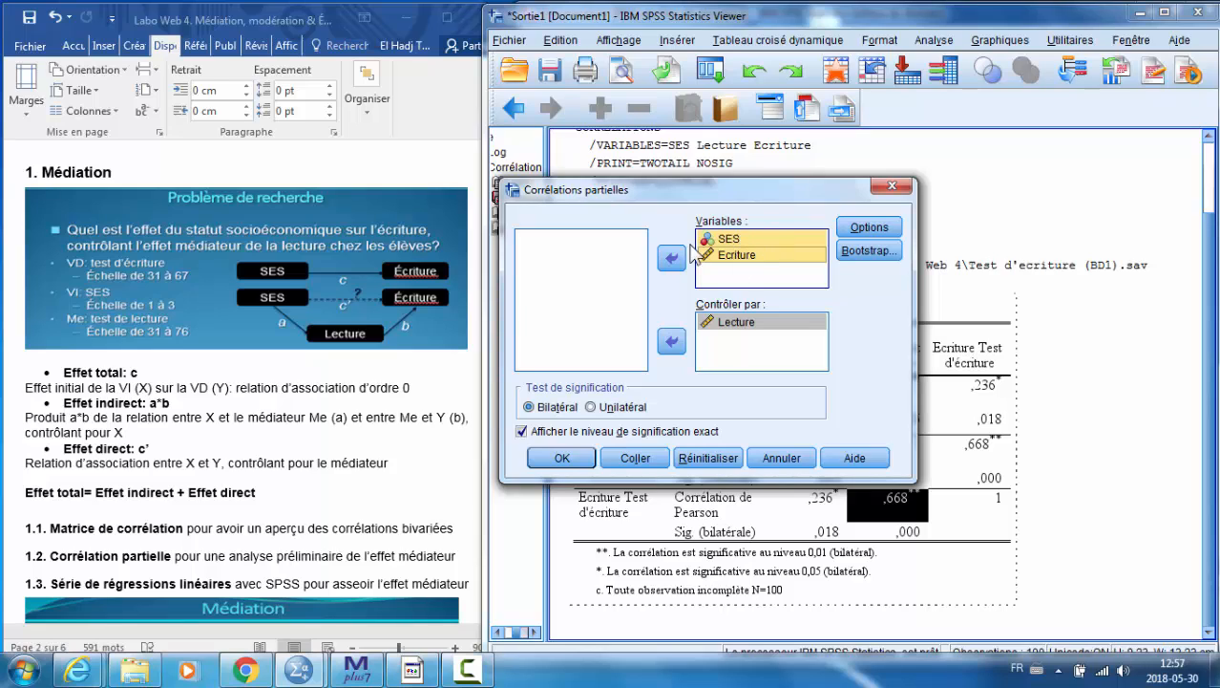
click(731, 241)
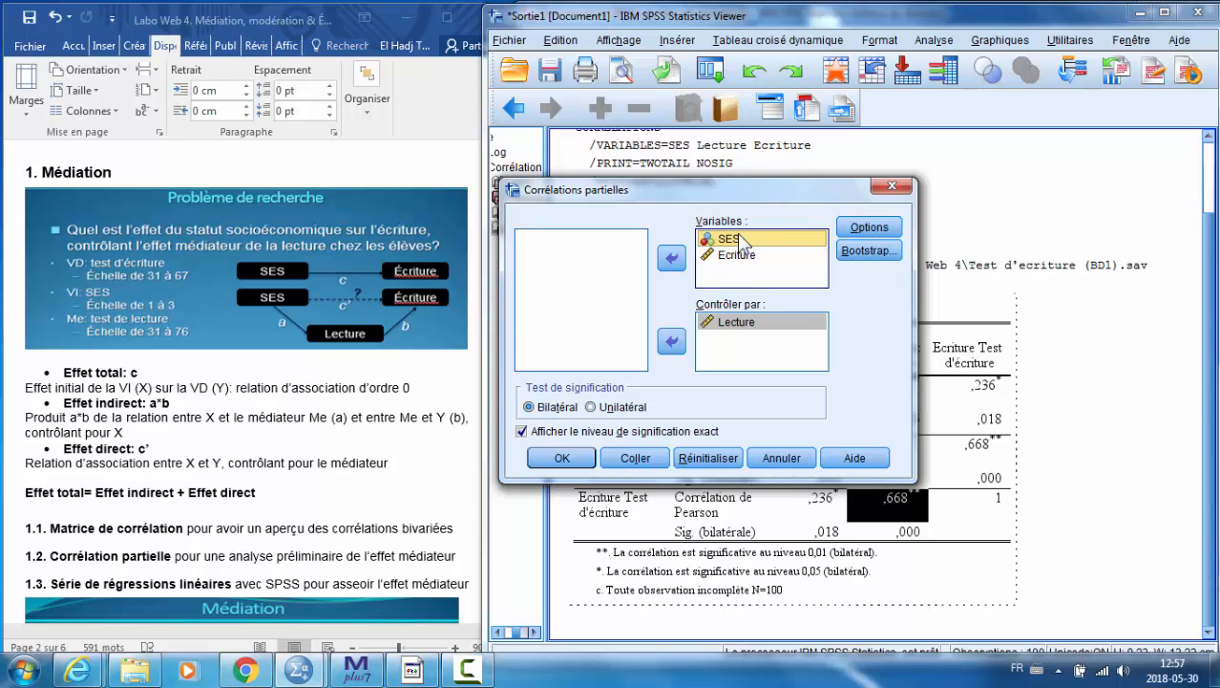
shift+click(742, 263)
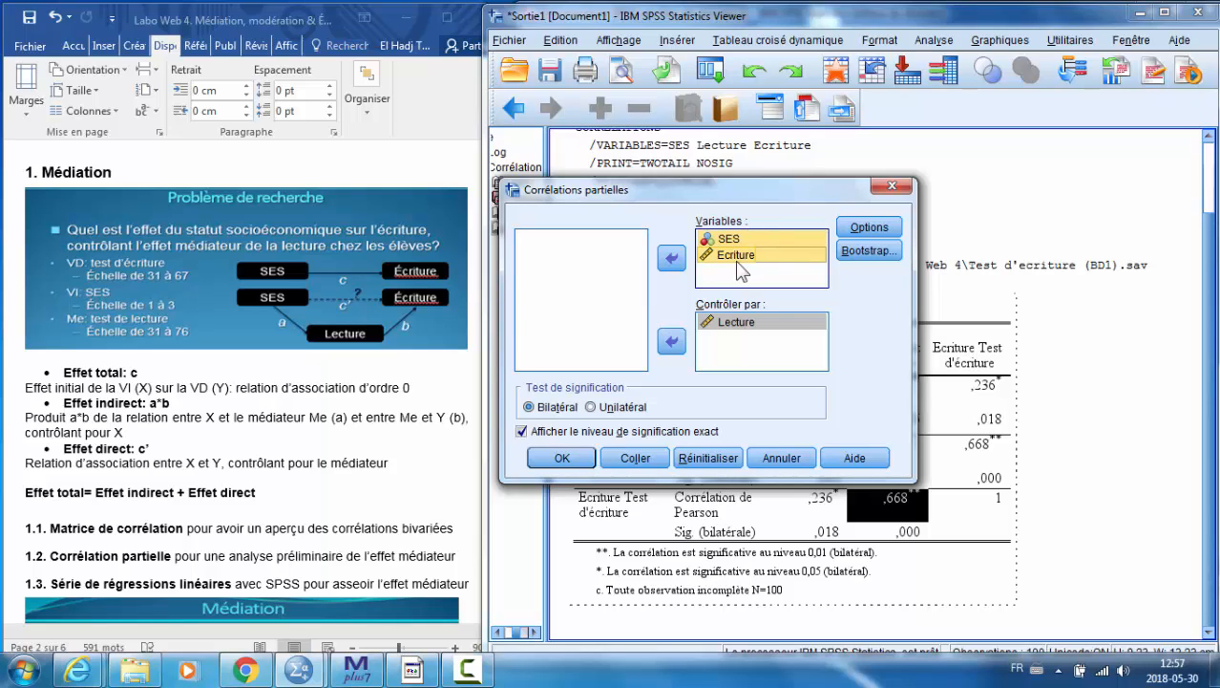
Add "Moyennes et écarts types" to the partial correlation's statistics and run the analysis
click(862, 231)
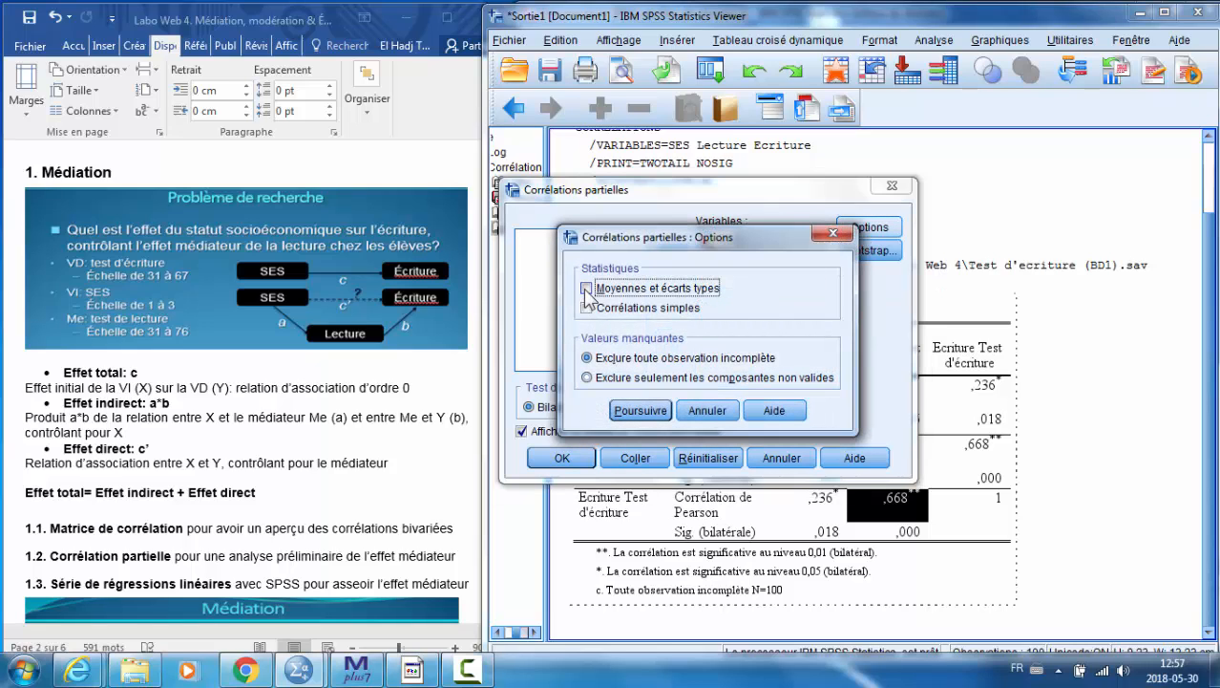
click(586, 288)
click(639, 410)
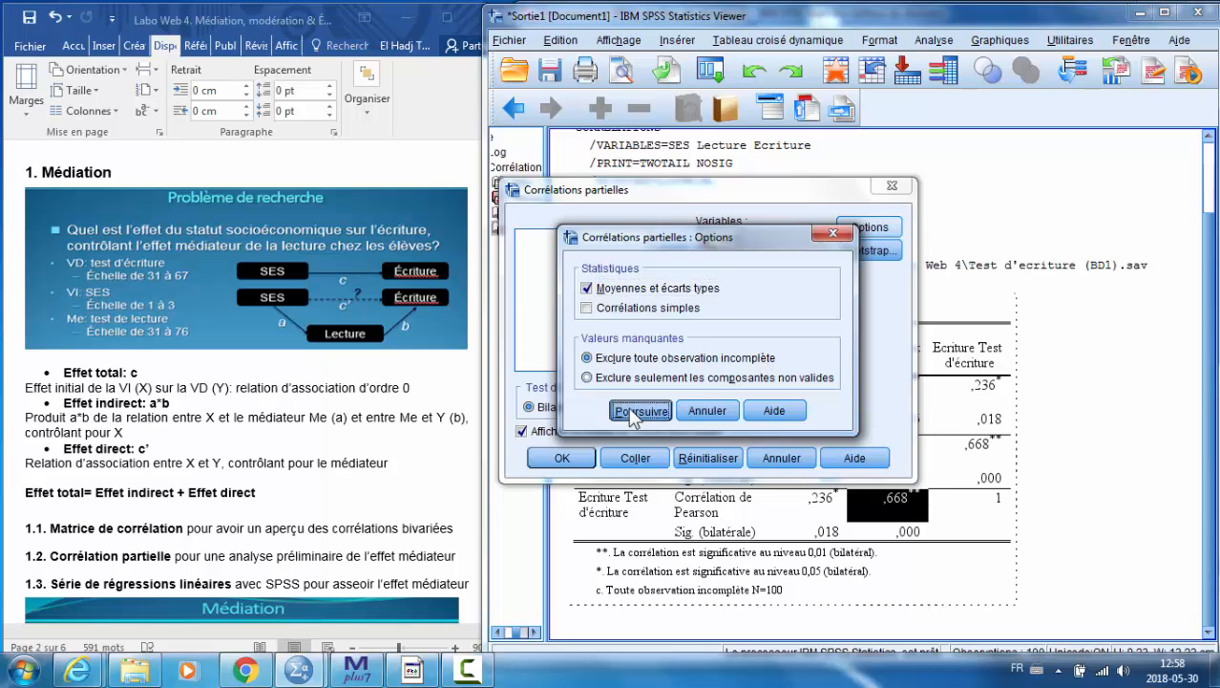
click(563, 459)
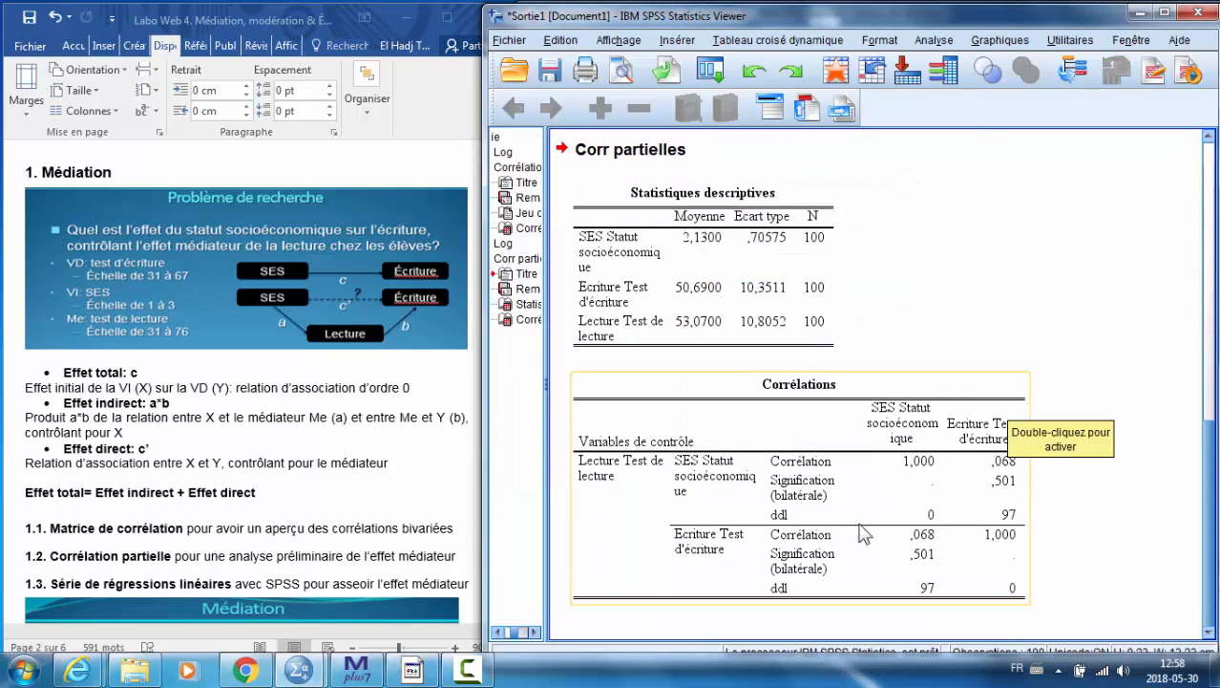
Examine the correlation between SES and Ecriture in the partial correlation table, with Lecture as the control variable
double_click(1009, 466)
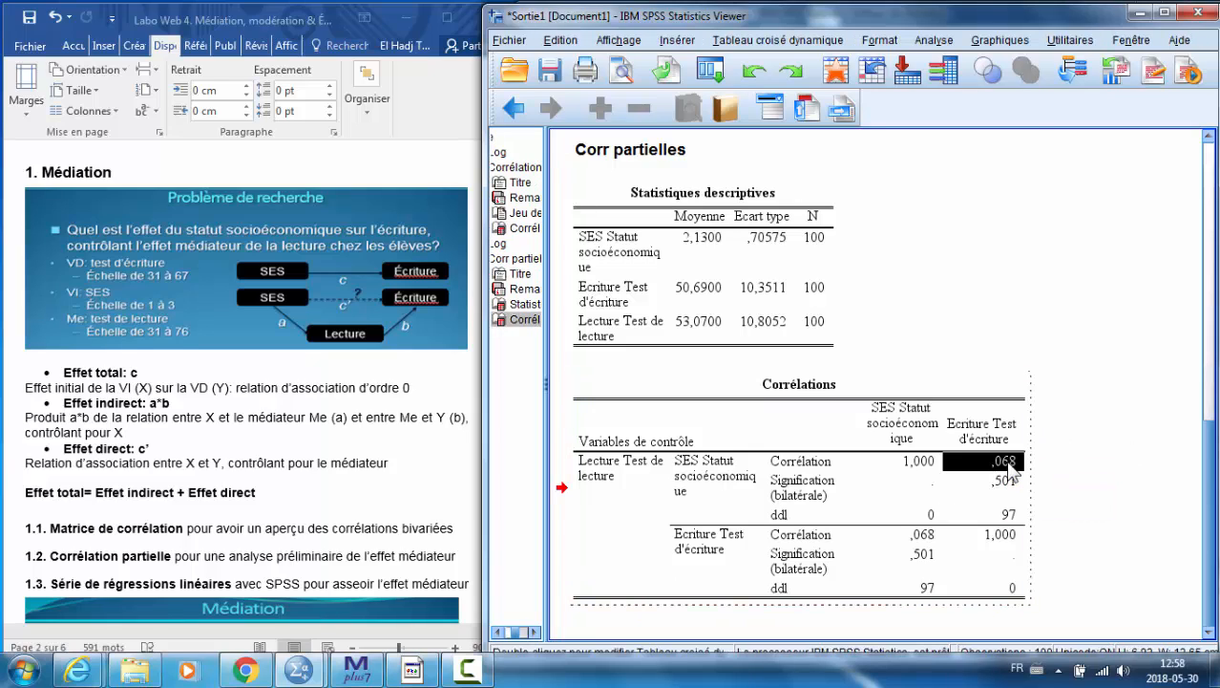
click(731, 467)
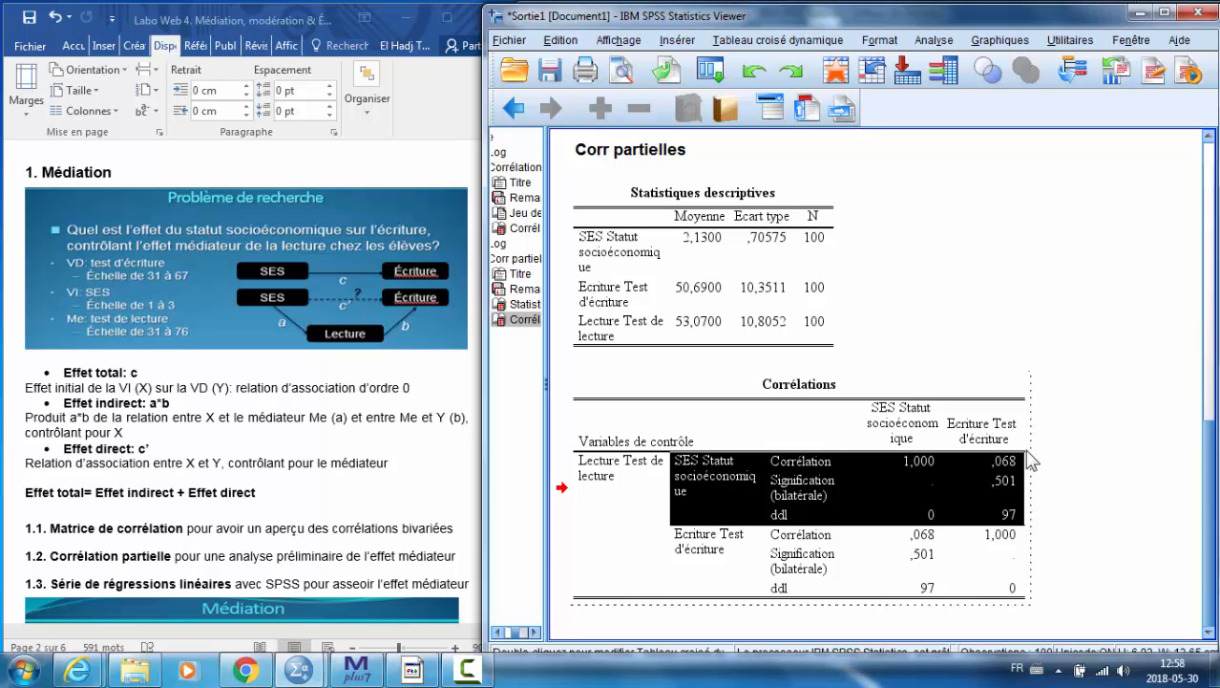
click(613, 460)
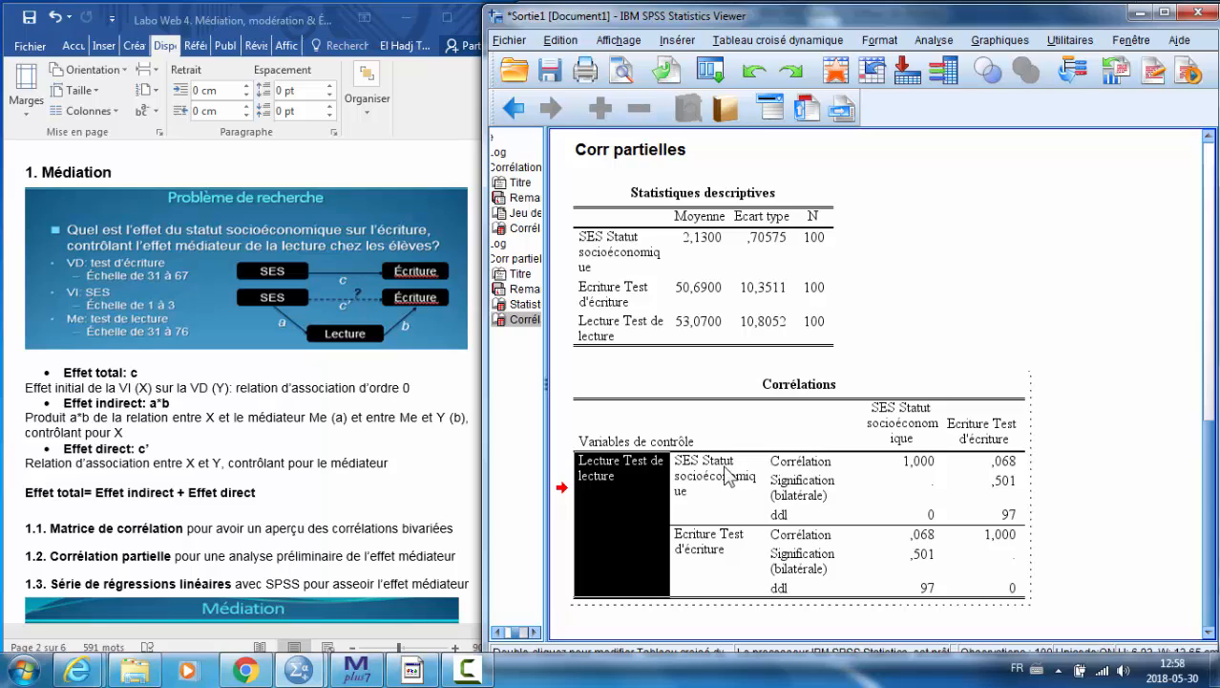
click(730, 476)
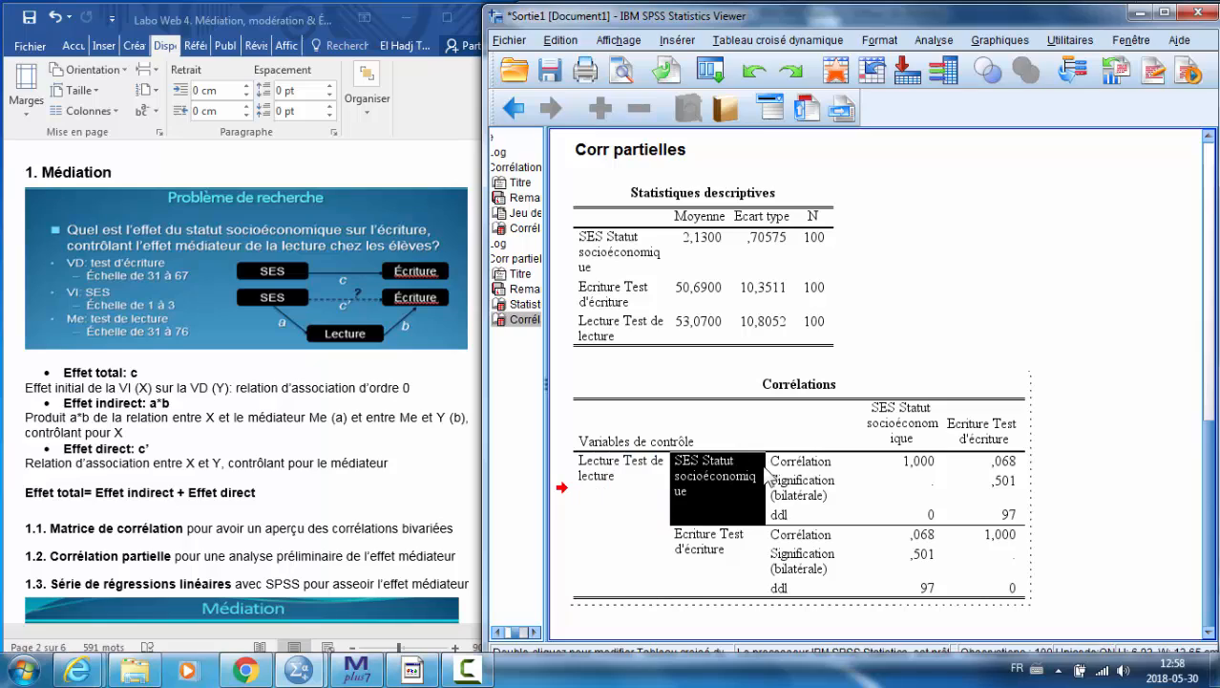
shift+click(1006, 467)
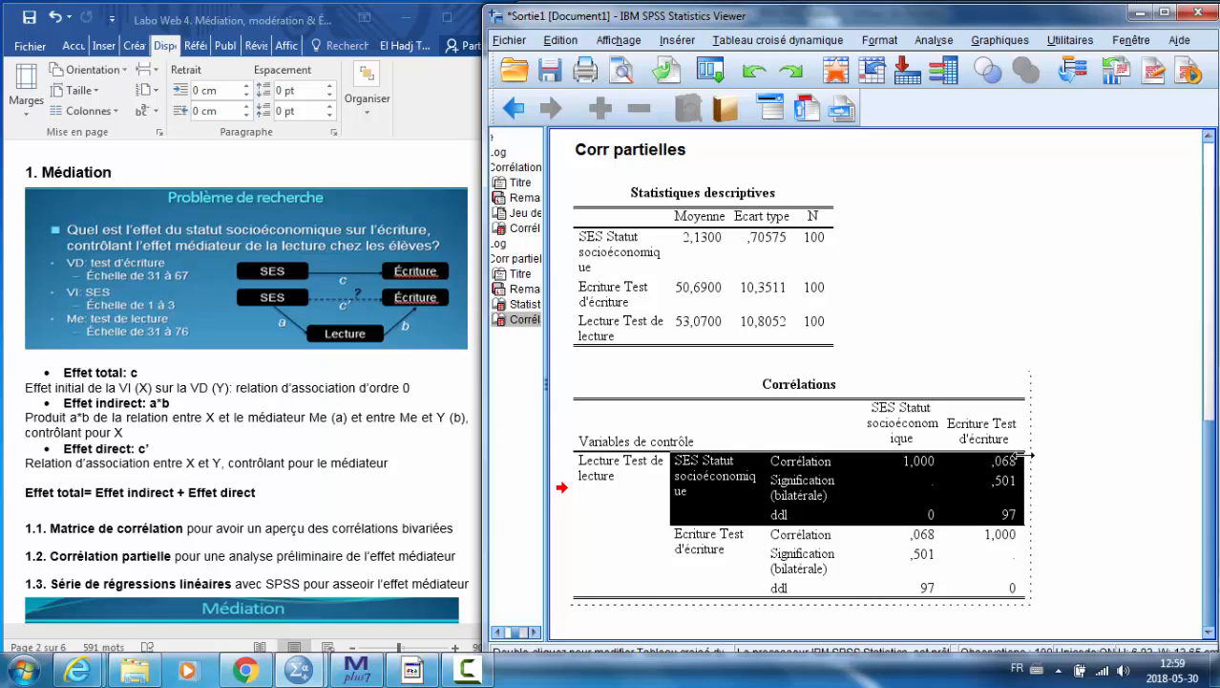
Compare the bivariate SES–Ecriture correlation with the partial correlation that controls for Lecture
scroll(1024, 455, up, 2)
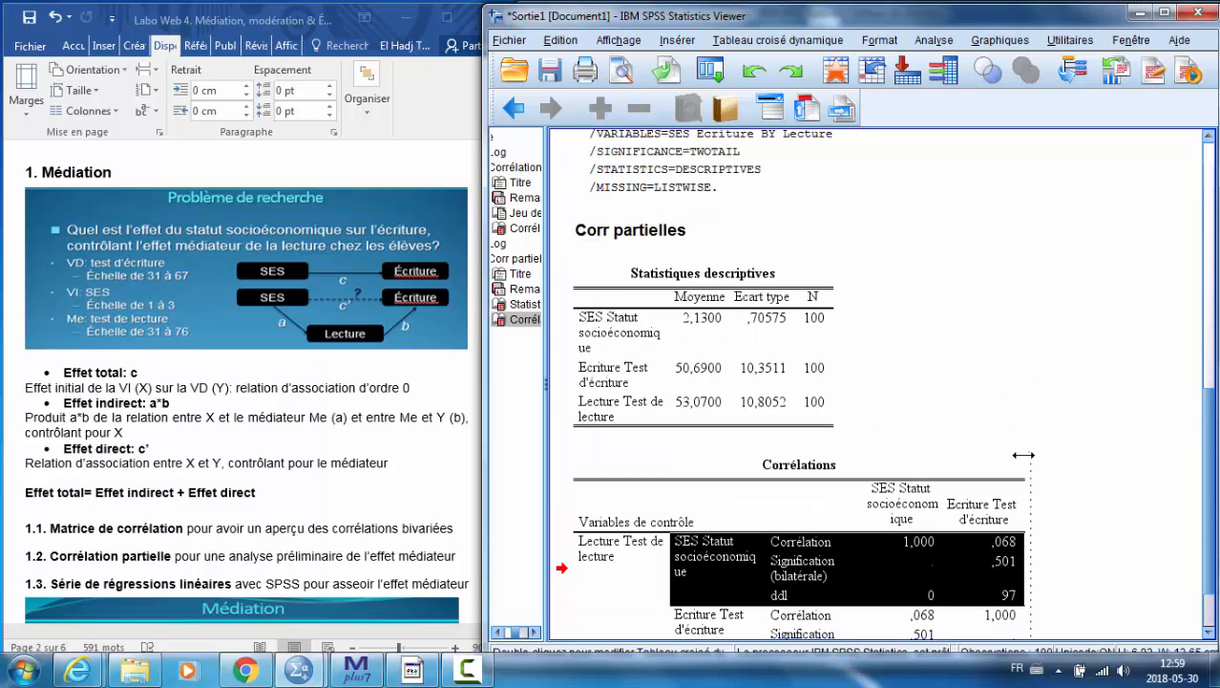
scroll(1025, 460, up, 8)
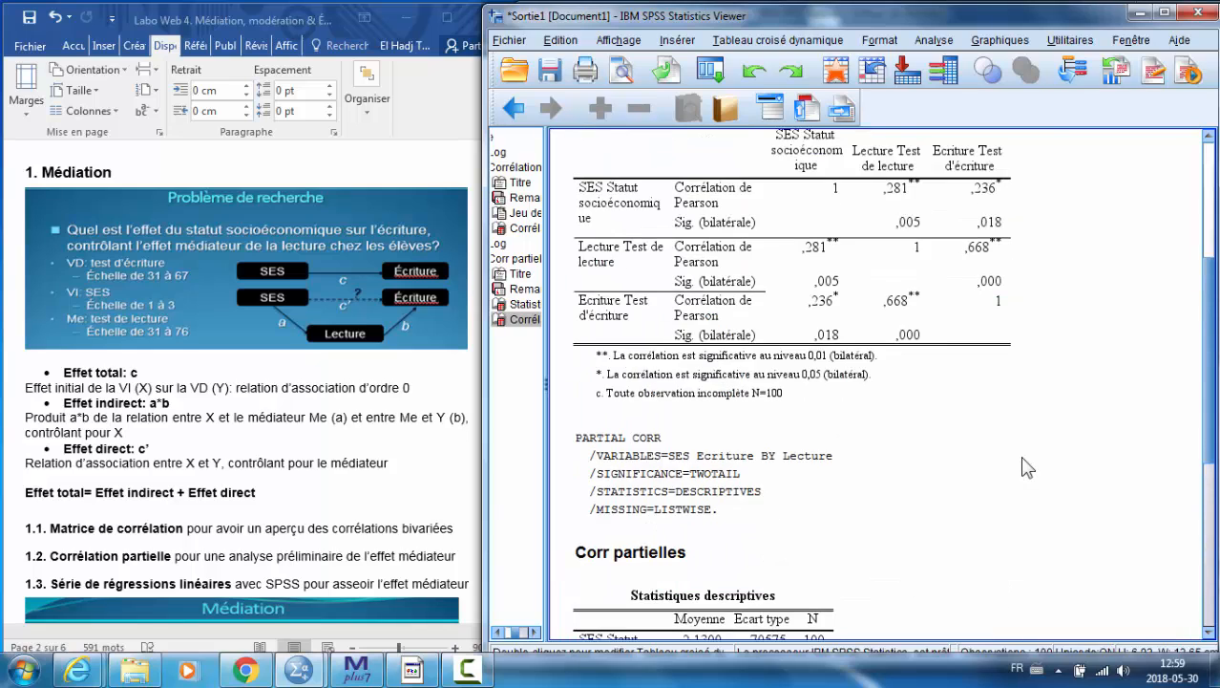
scroll(950, 458, up, 2)
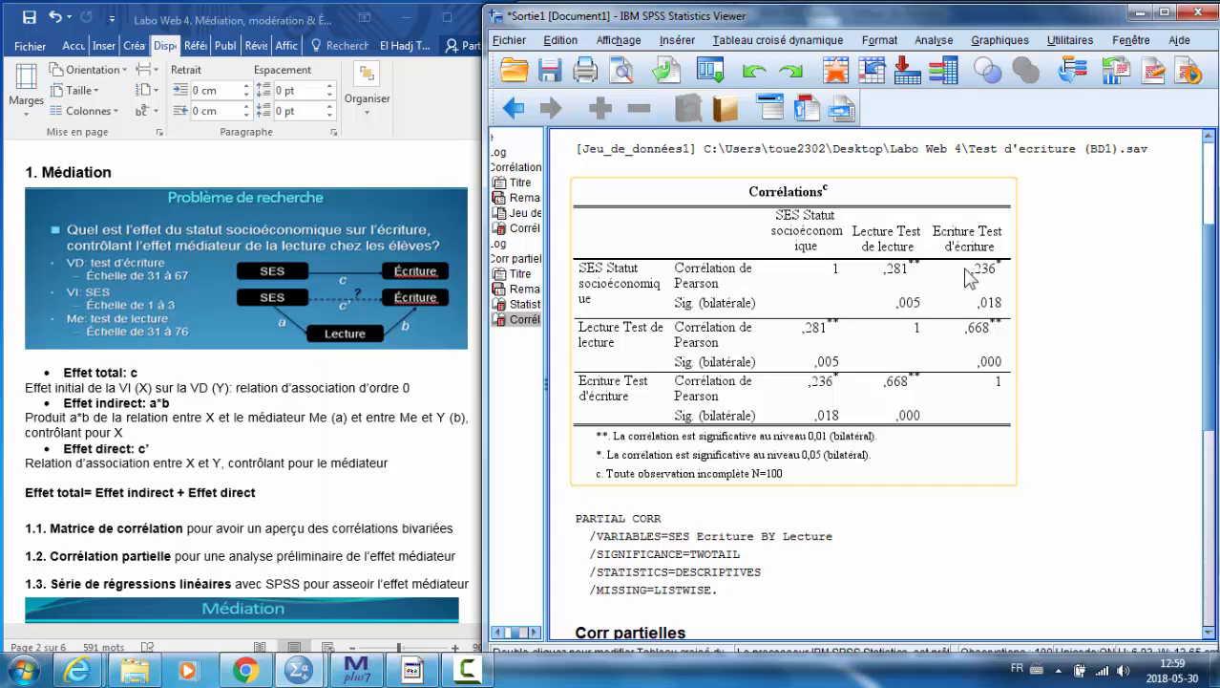
double_click(970, 277)
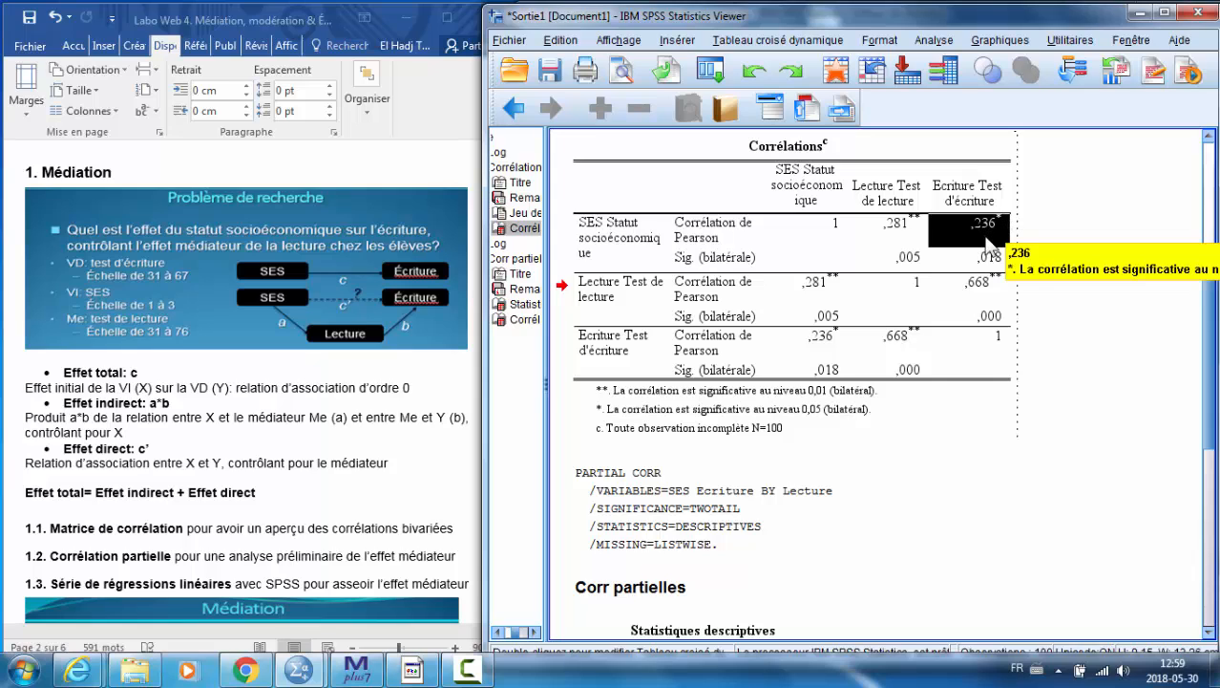
scroll(970, 300, down, 6)
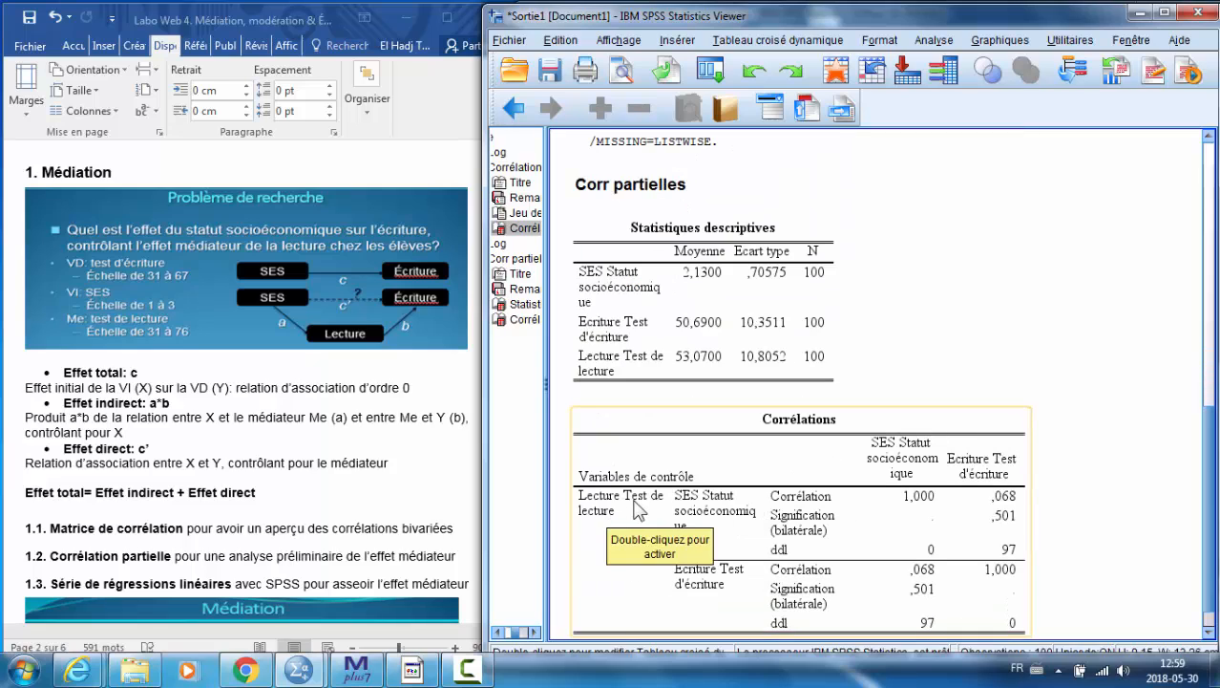
scroll(1011, 495, up, 1)
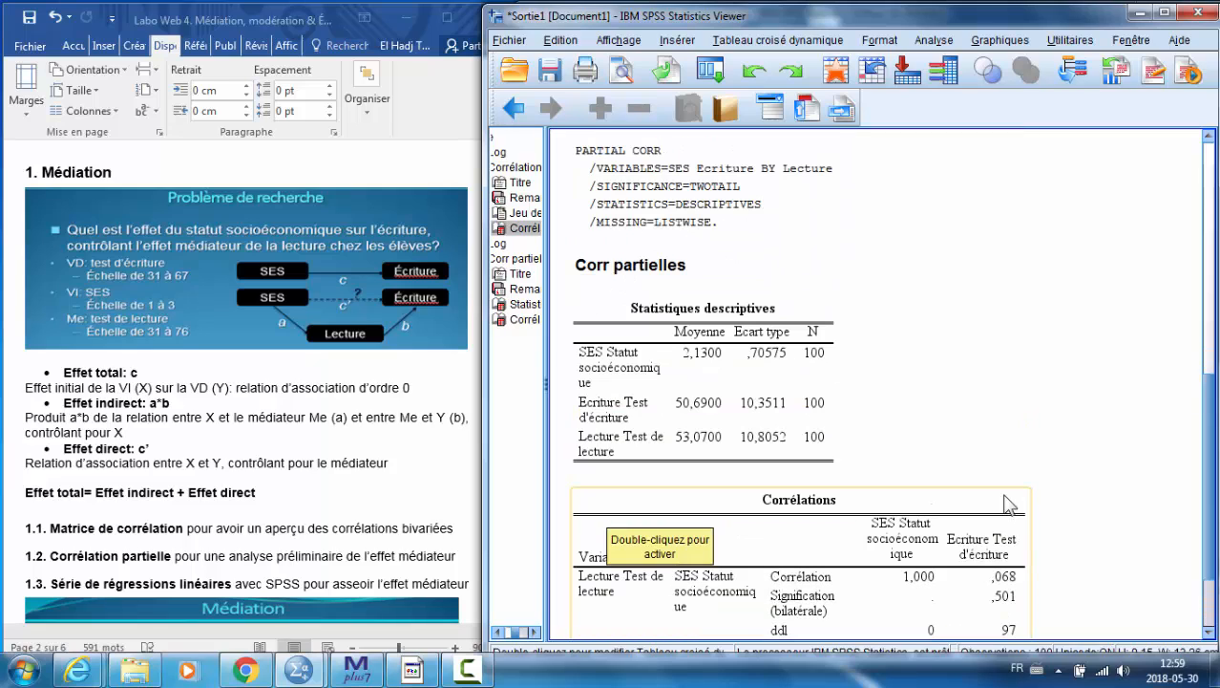
click(1011, 580)
double_click(1005, 462)
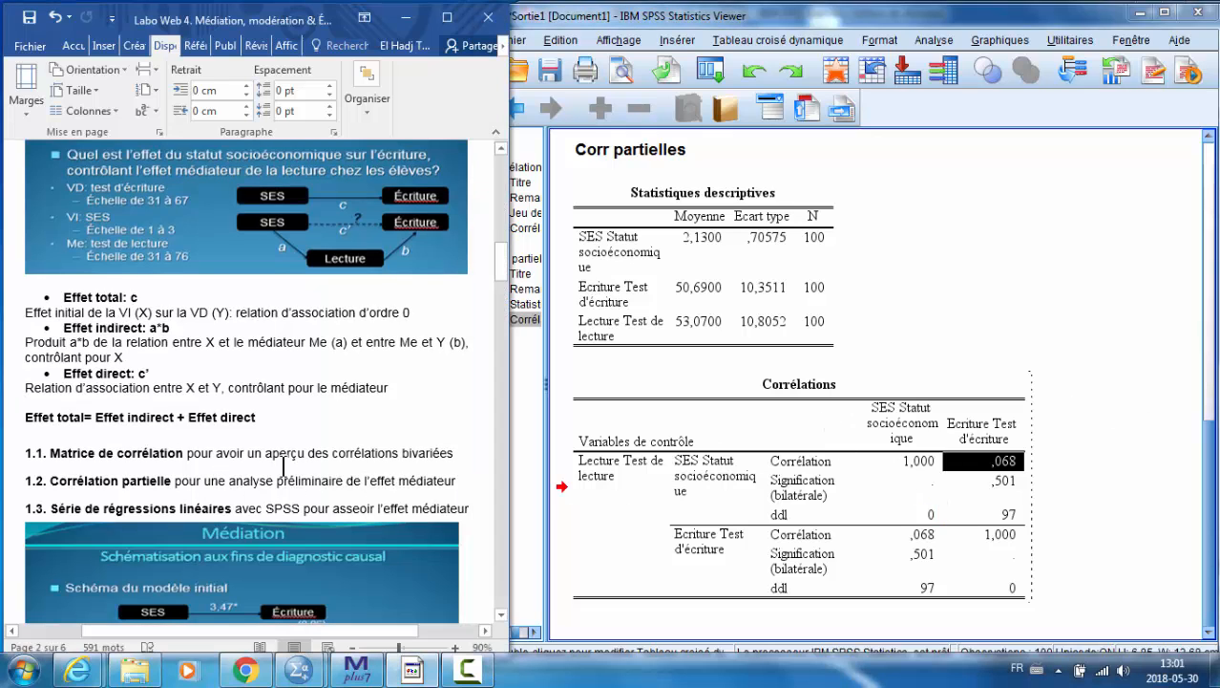
Run a linear regression with Ecriture as the dependent variable and SES as the independent variable, using the Entrez method
scroll(283, 468, down, 1)
scroll(282, 468, up, 3)
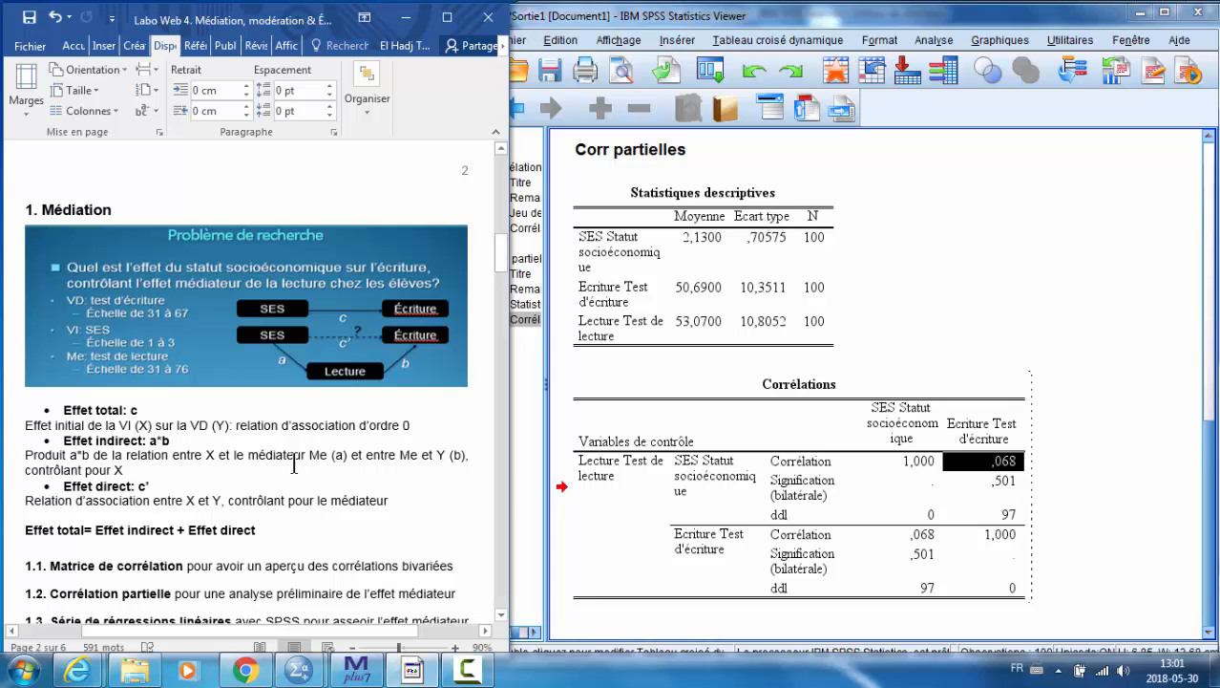
click(938, 41)
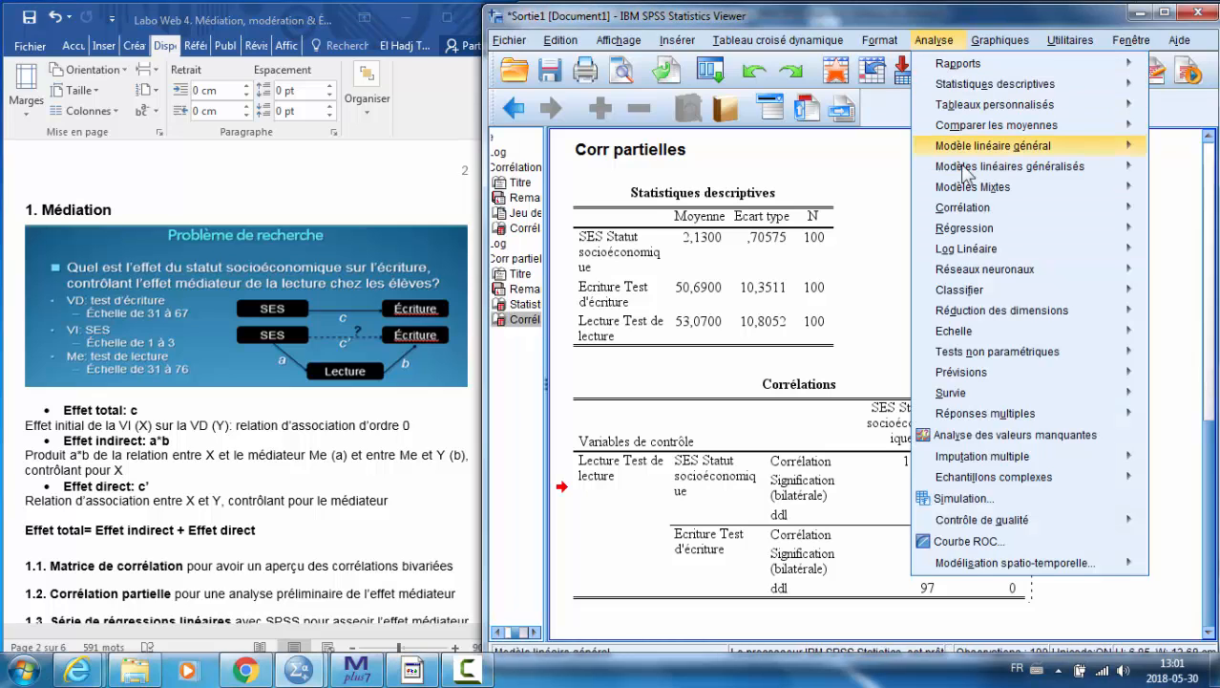
mouse_move(969, 235)
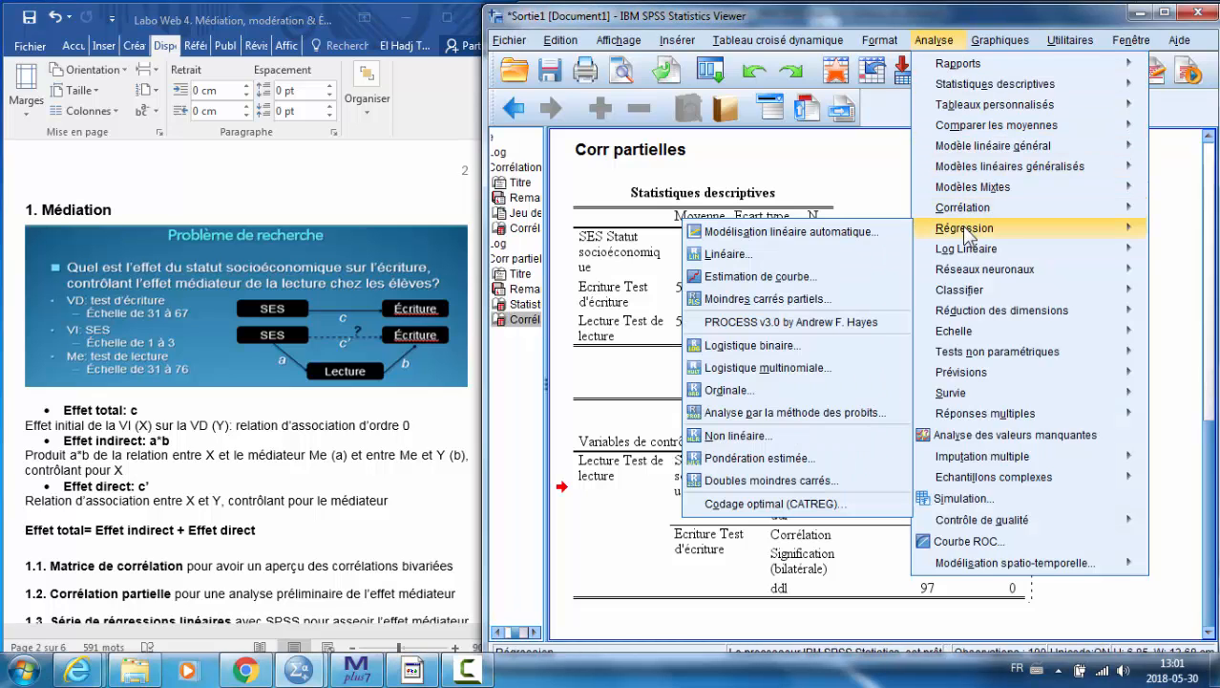
click(750, 253)
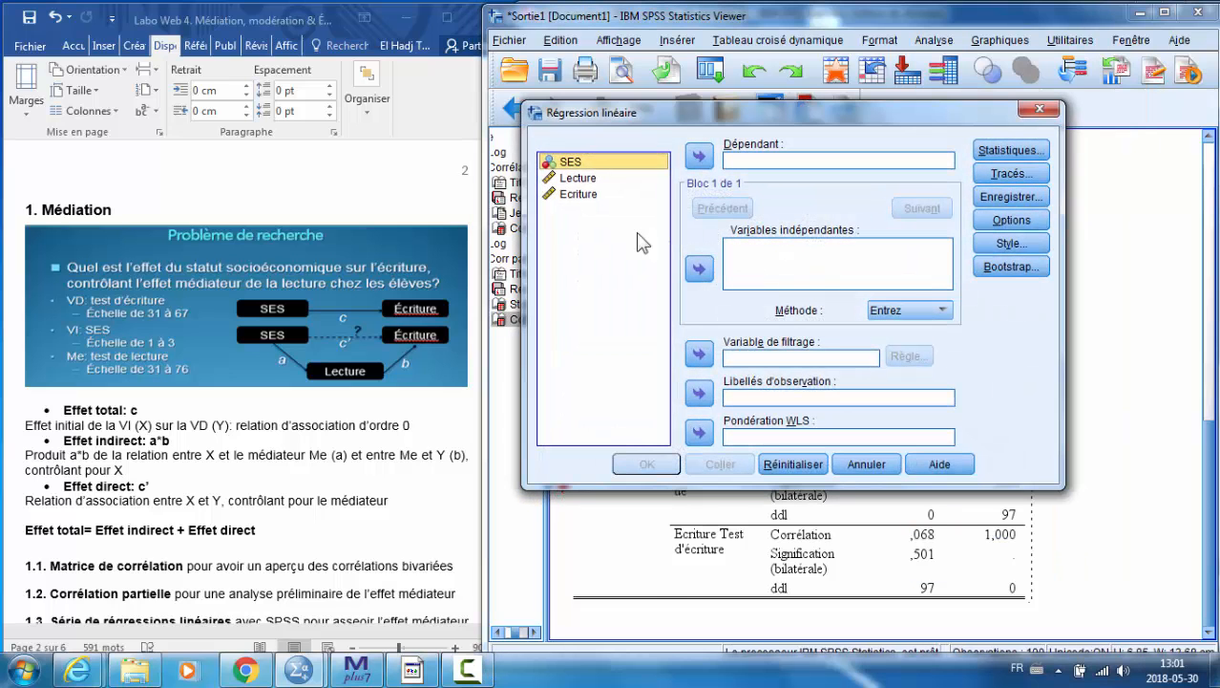
click(565, 194)
click(700, 156)
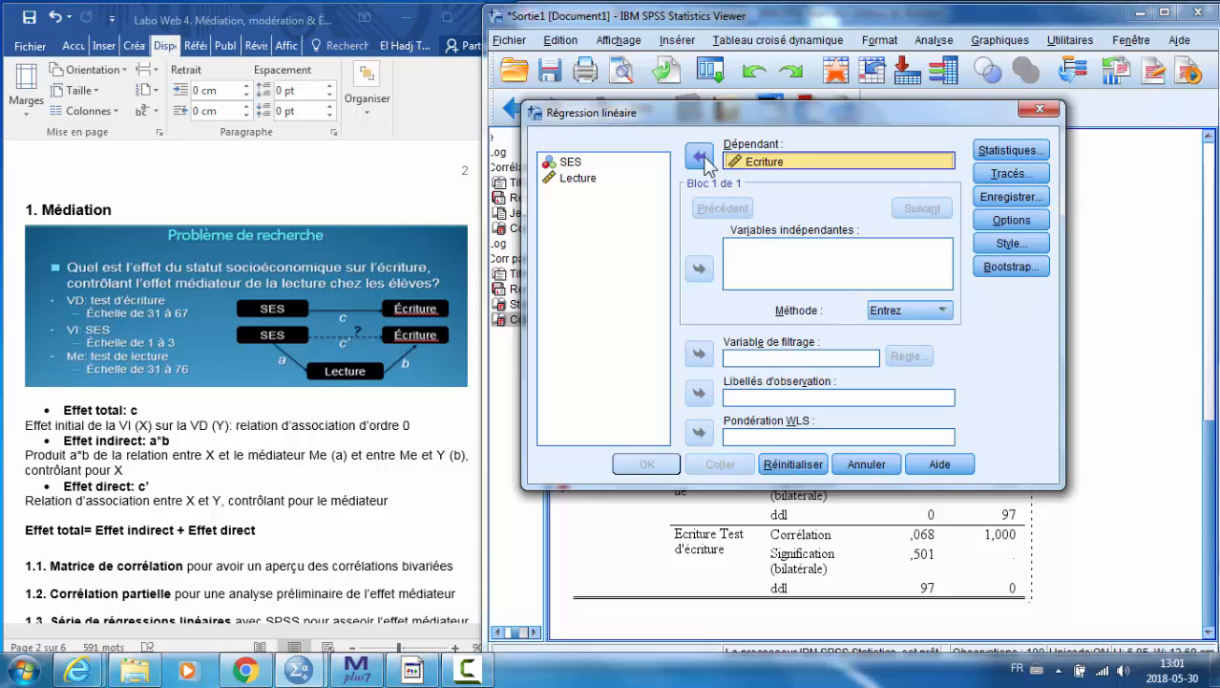
click(577, 164)
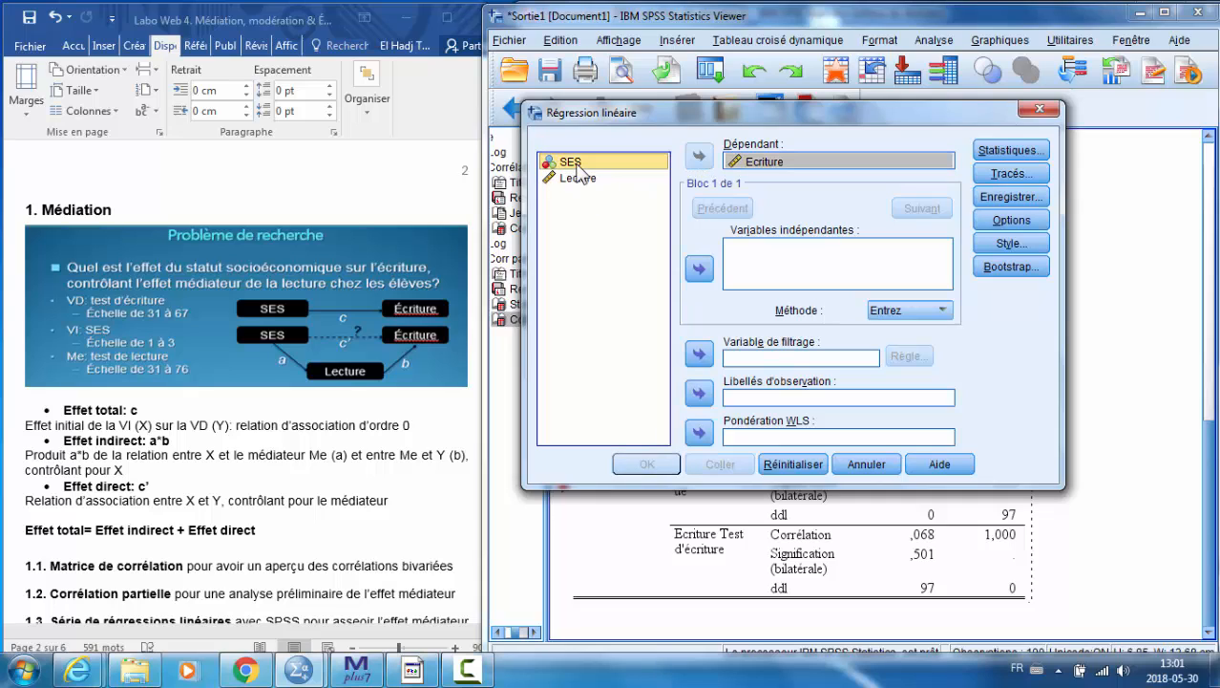
click(700, 270)
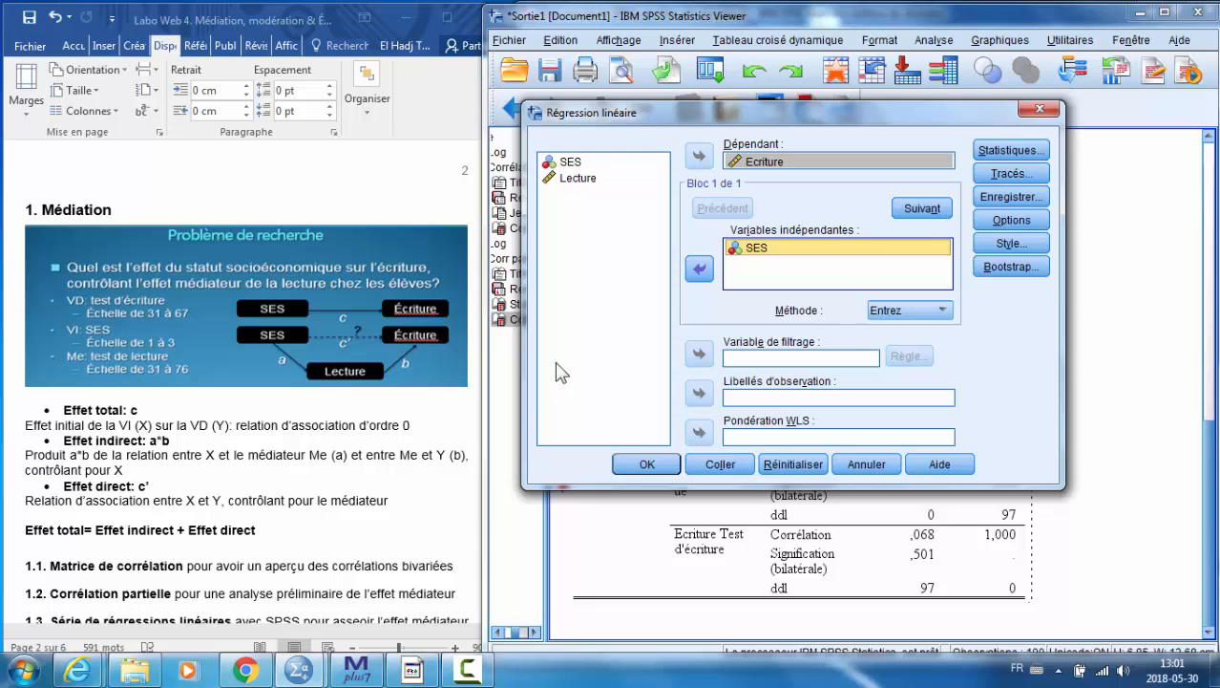
click(647, 464)
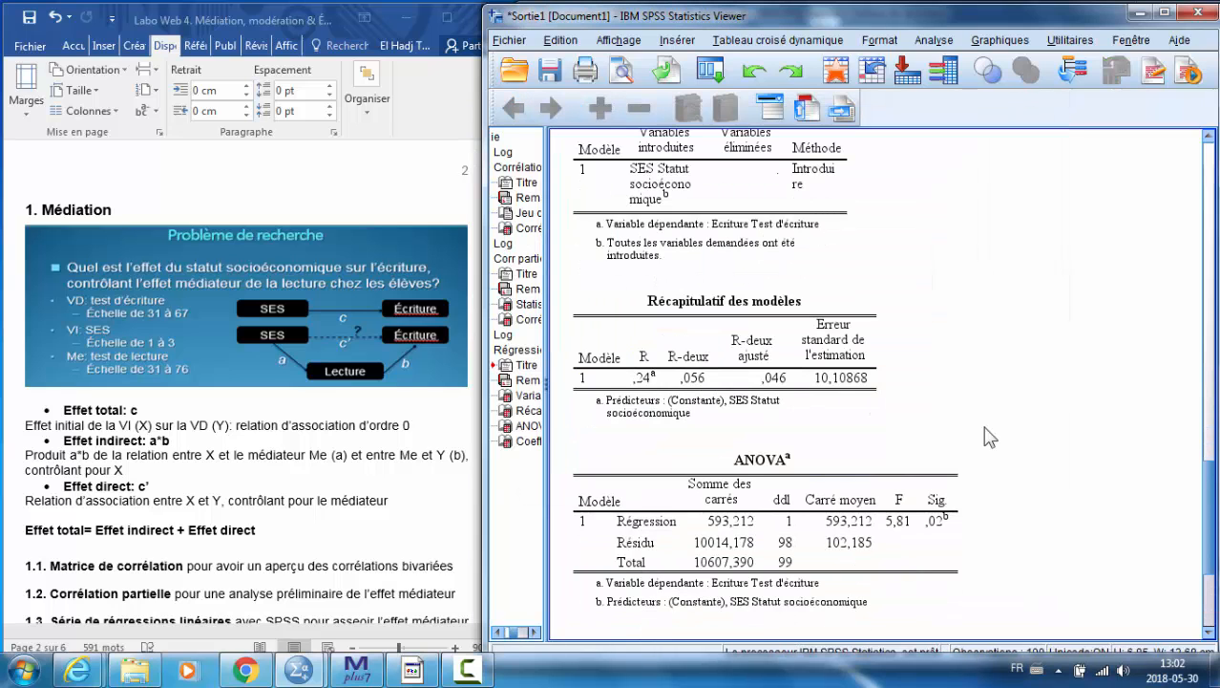
scroll(989, 436, up, 2)
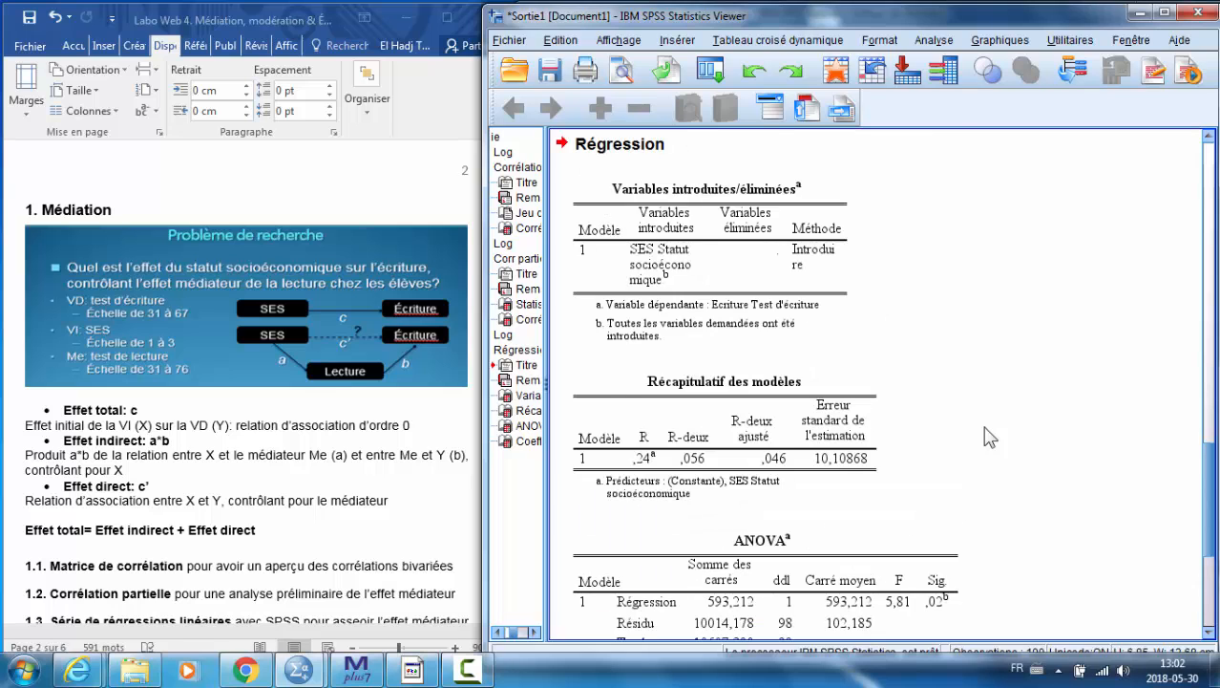
Examine the model summary's R-deux and the ANOVA table for the regression of Ecriture on SES
scroll(990, 437, down, 4)
click(759, 330)
scroll(701, 292, down, 2)
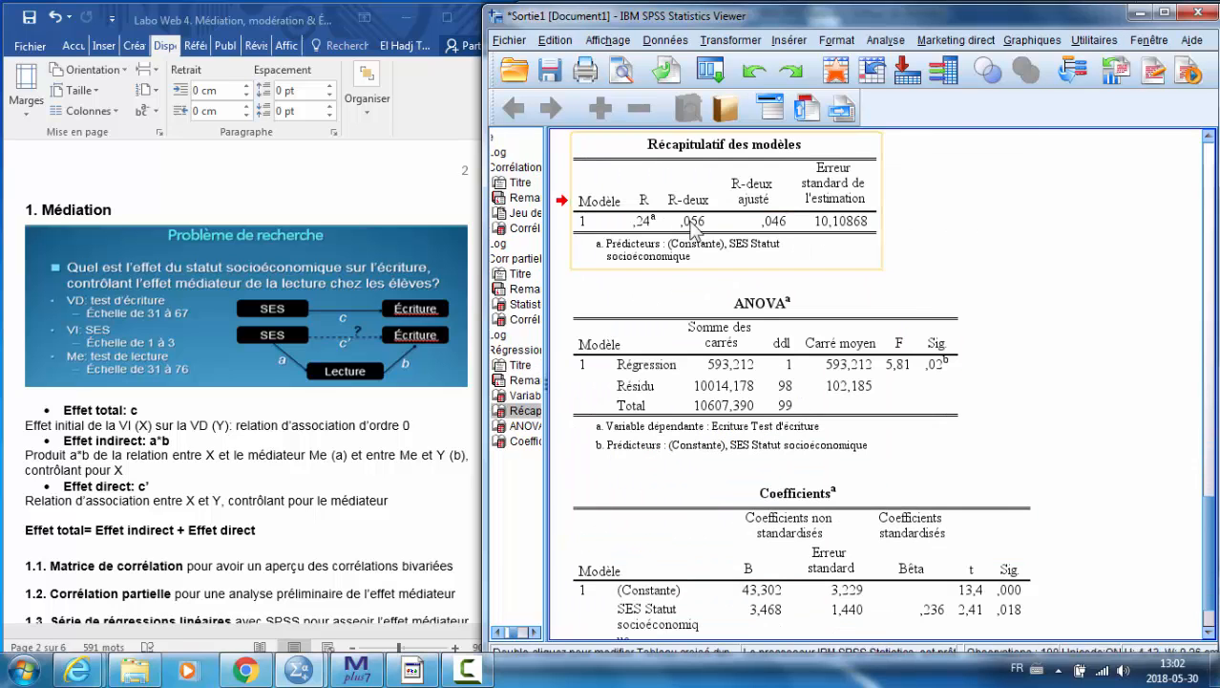
double_click(691, 202)
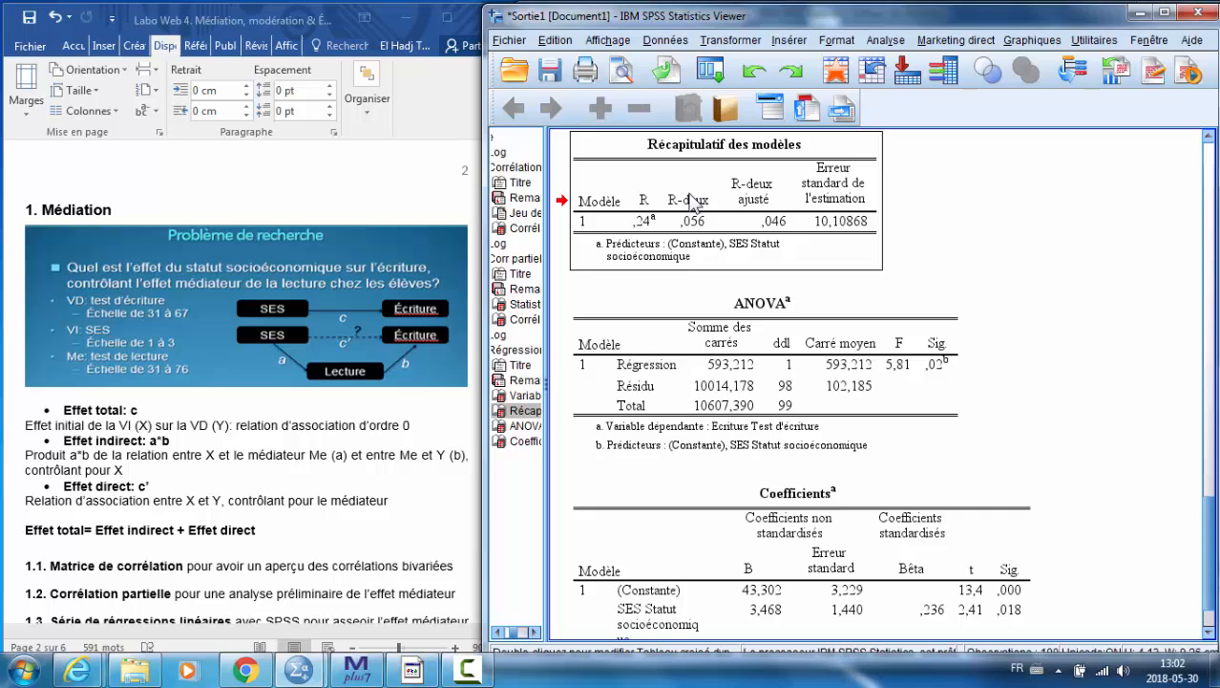
click(836, 350)
click(867, 392)
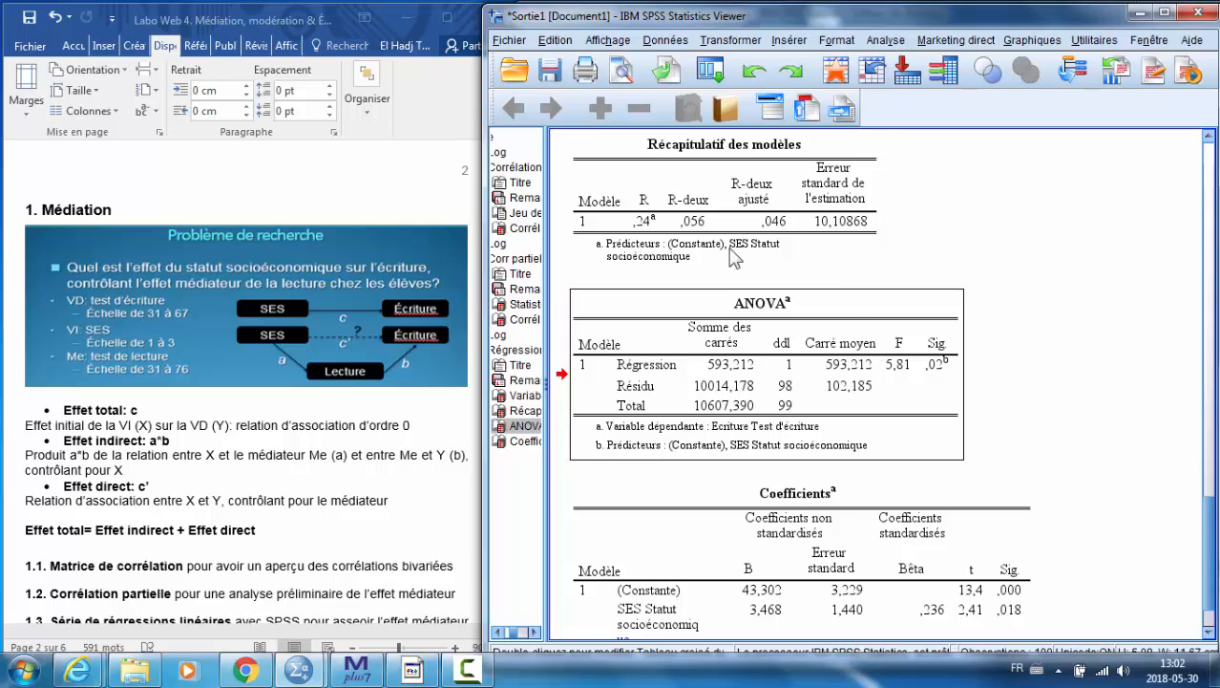
click(704, 212)
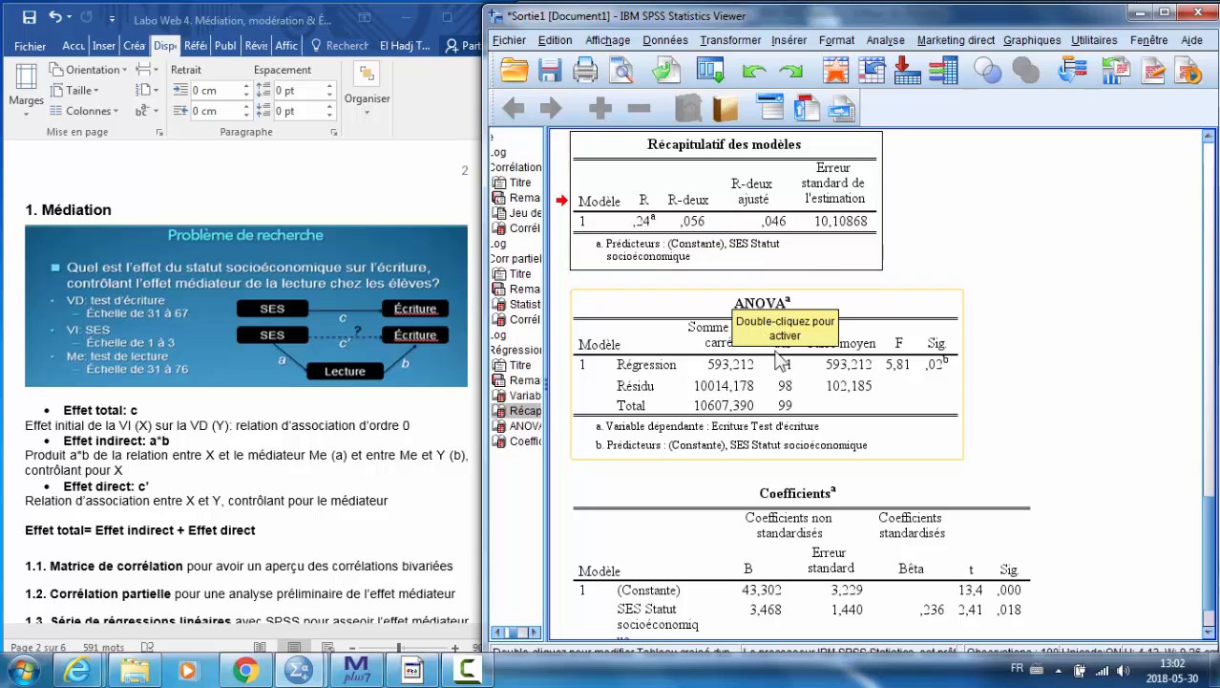
Highlight the SES row from B to Sig. in the Coefficients table of the Ecriture regression and examine the total effect c
scroll(783, 368, down, 2)
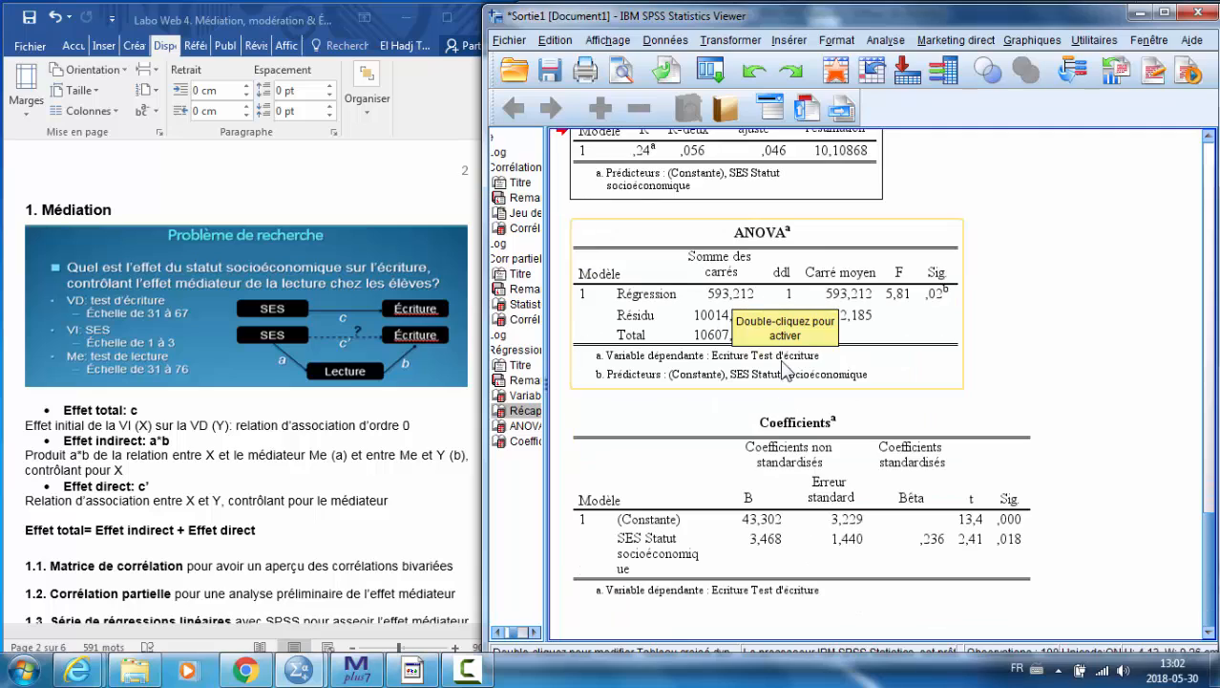
click(784, 476)
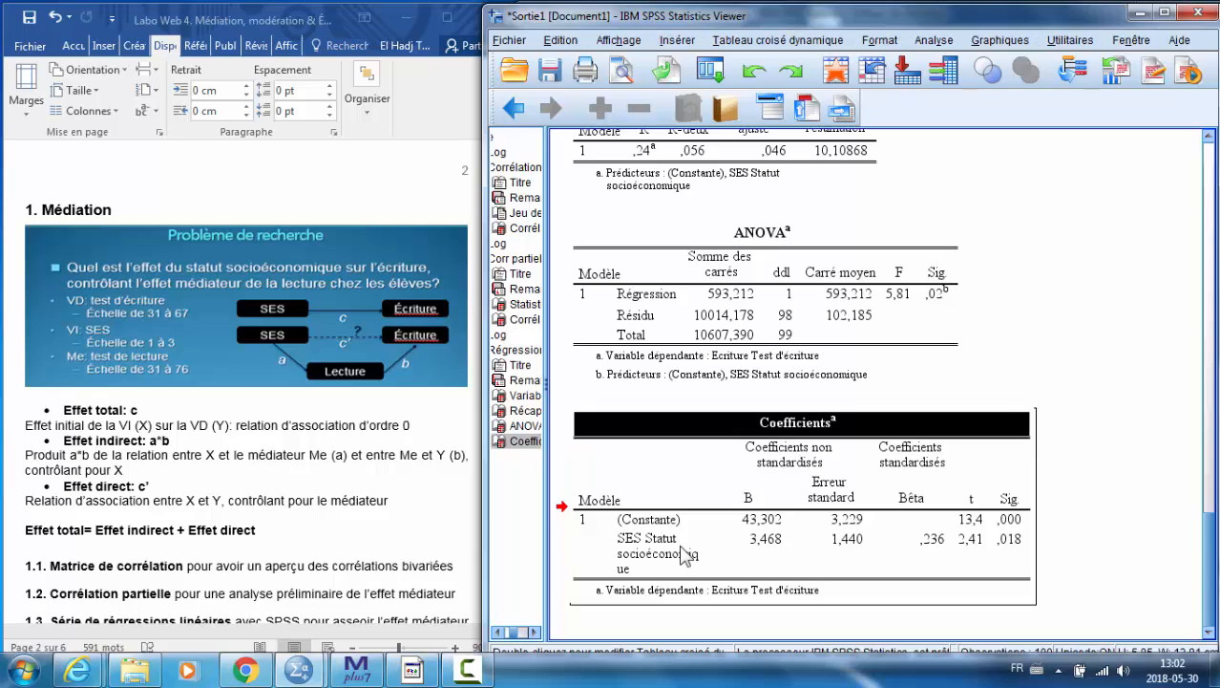
double_click(757, 544)
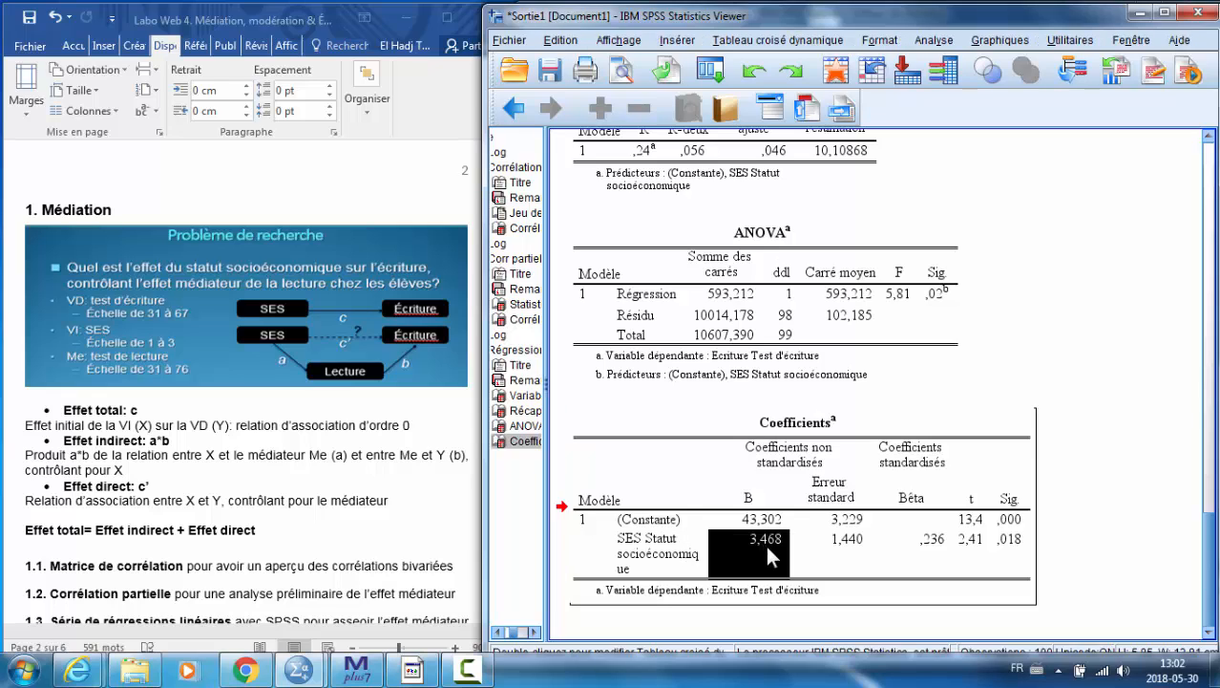
shift+click(1012, 538)
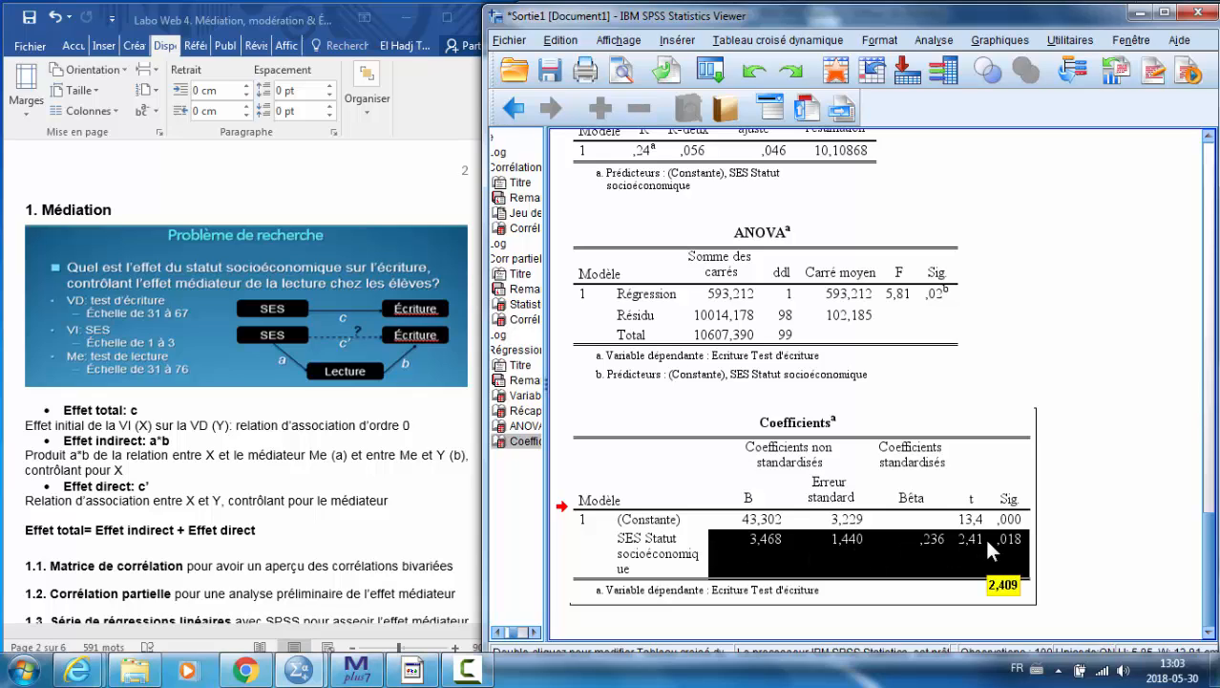
Run a linear regression for path a of the mediation diagram, with Lecture as the dependent variable and SES as the independent variable
click(279, 345)
click(322, 372)
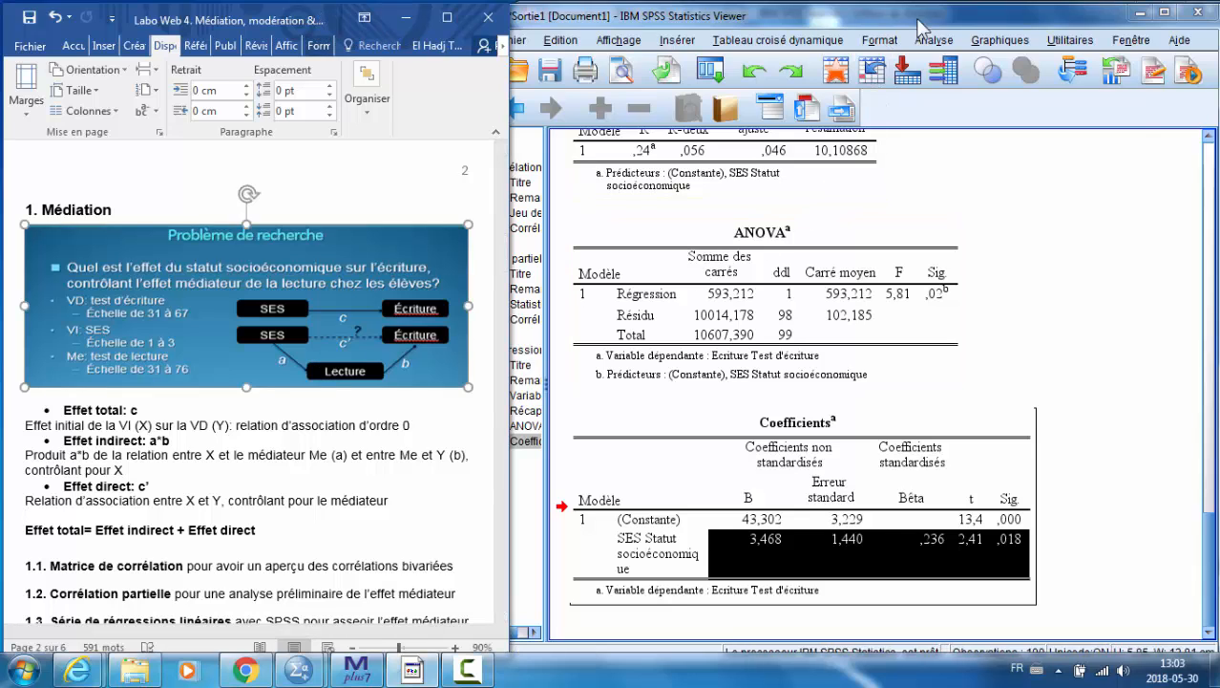
click(934, 39)
mouse_move(966, 236)
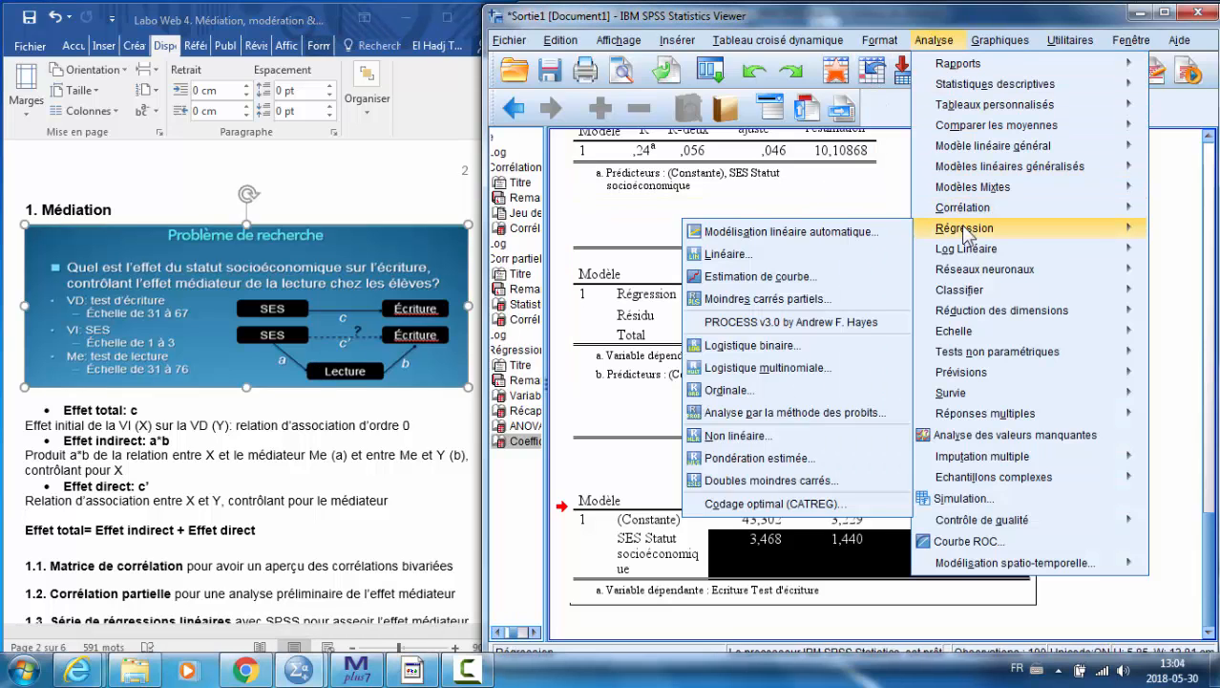
click(755, 259)
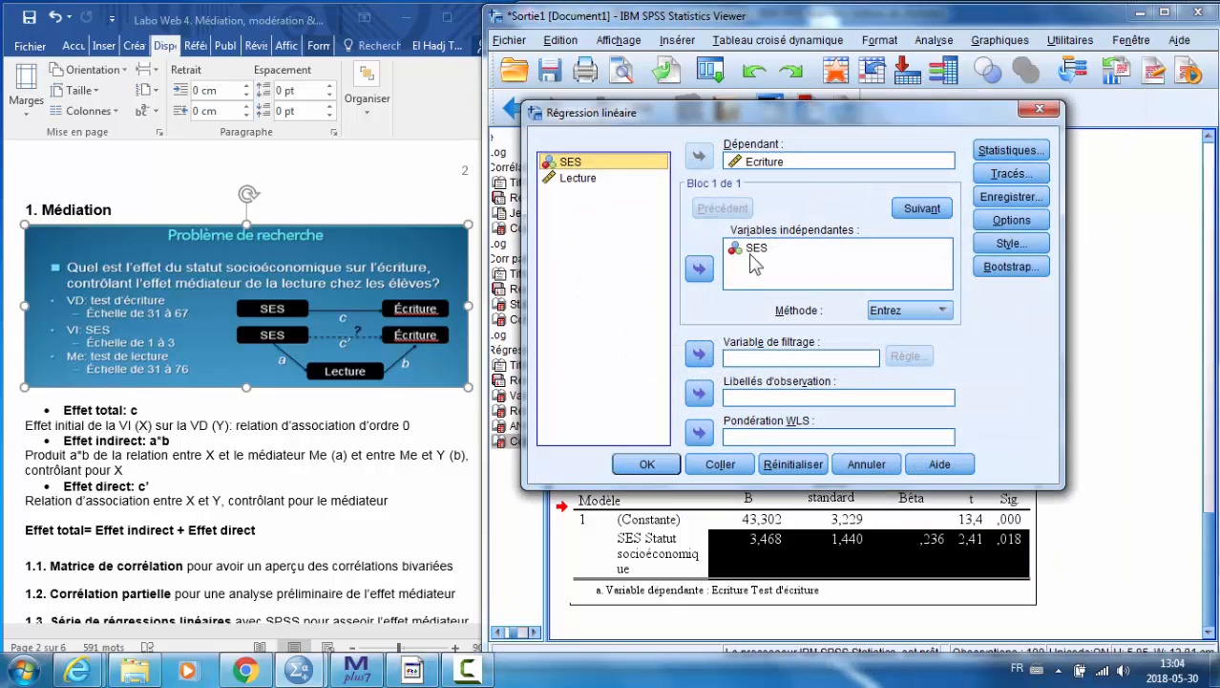
click(755, 252)
click(754, 162)
click(700, 155)
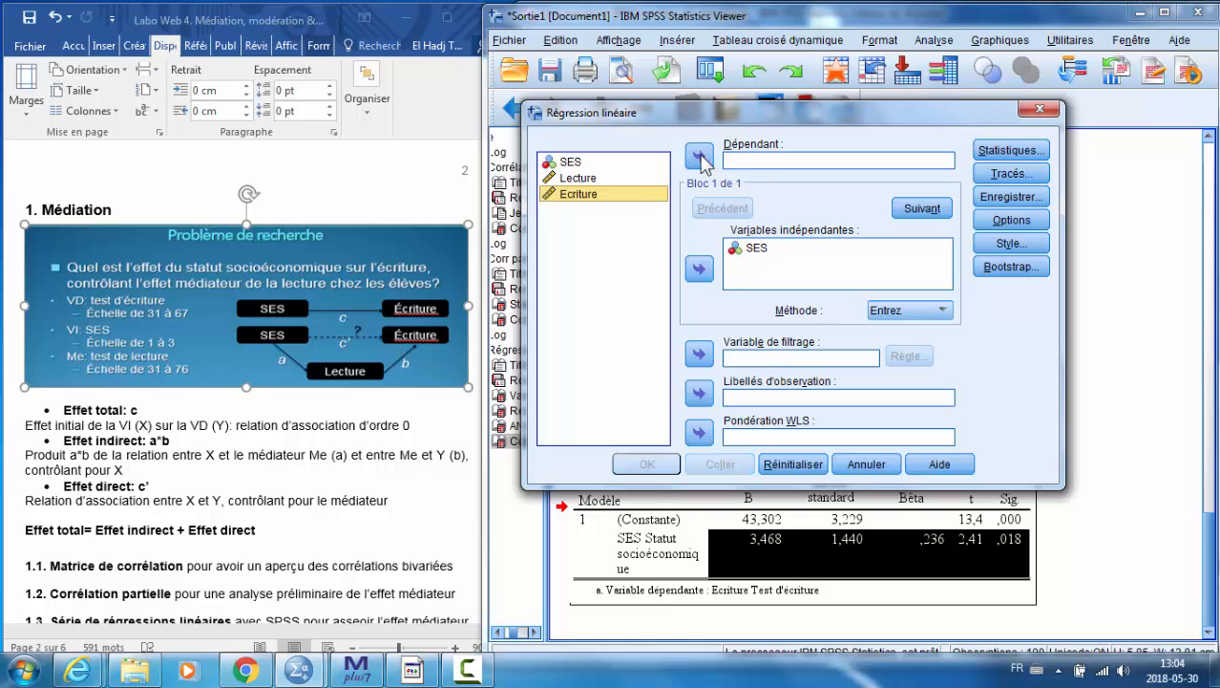
click(585, 177)
click(689, 158)
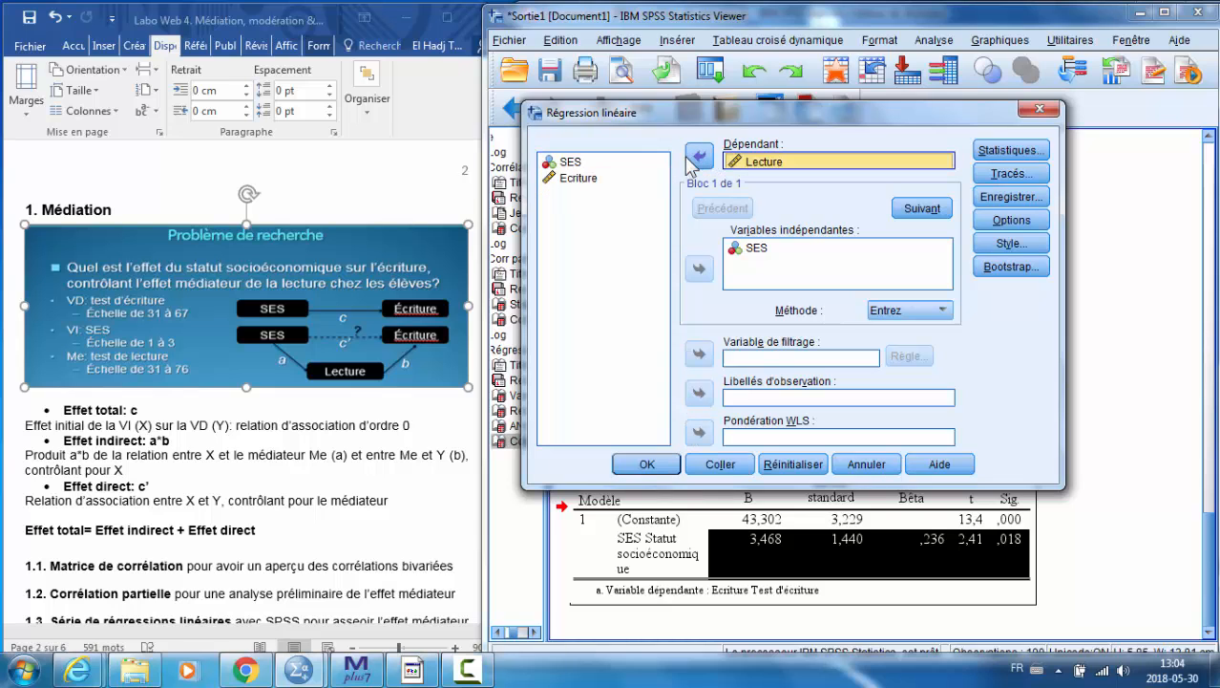
click(647, 464)
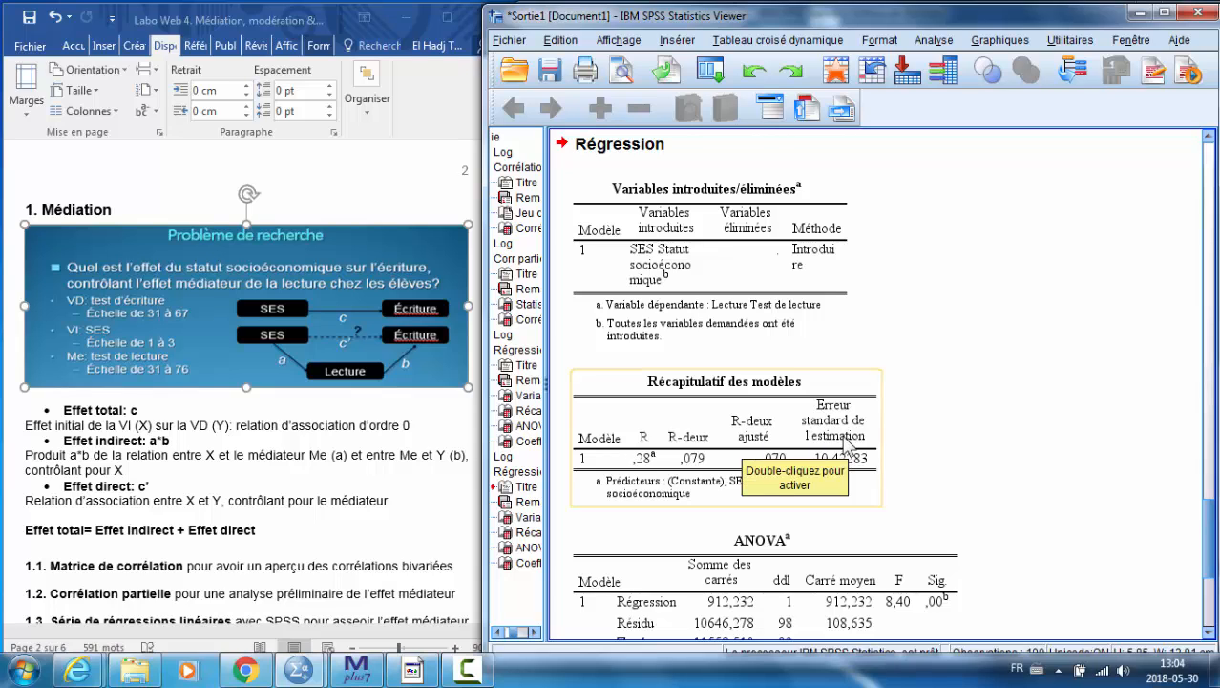
Examine the Lecture regression's ANOVA table and highlight the SES row from B to Sig. in its Coefficients table
scroll(745, 449, down, 3)
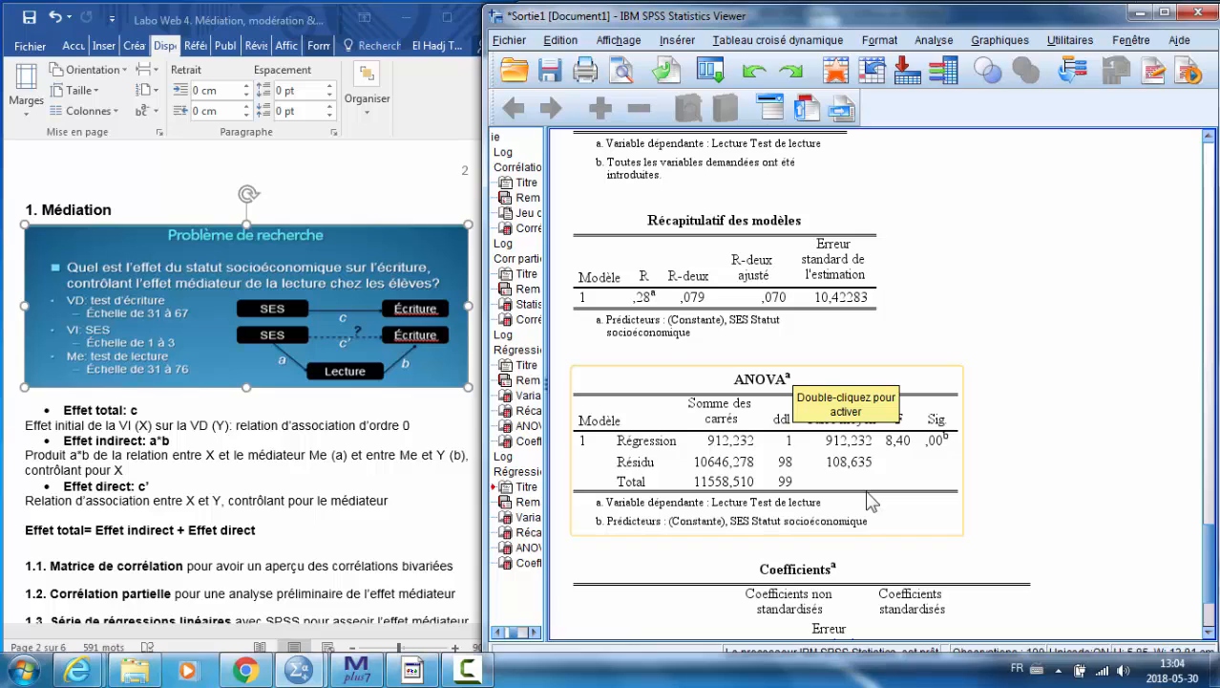
scroll(869, 501, down, 2)
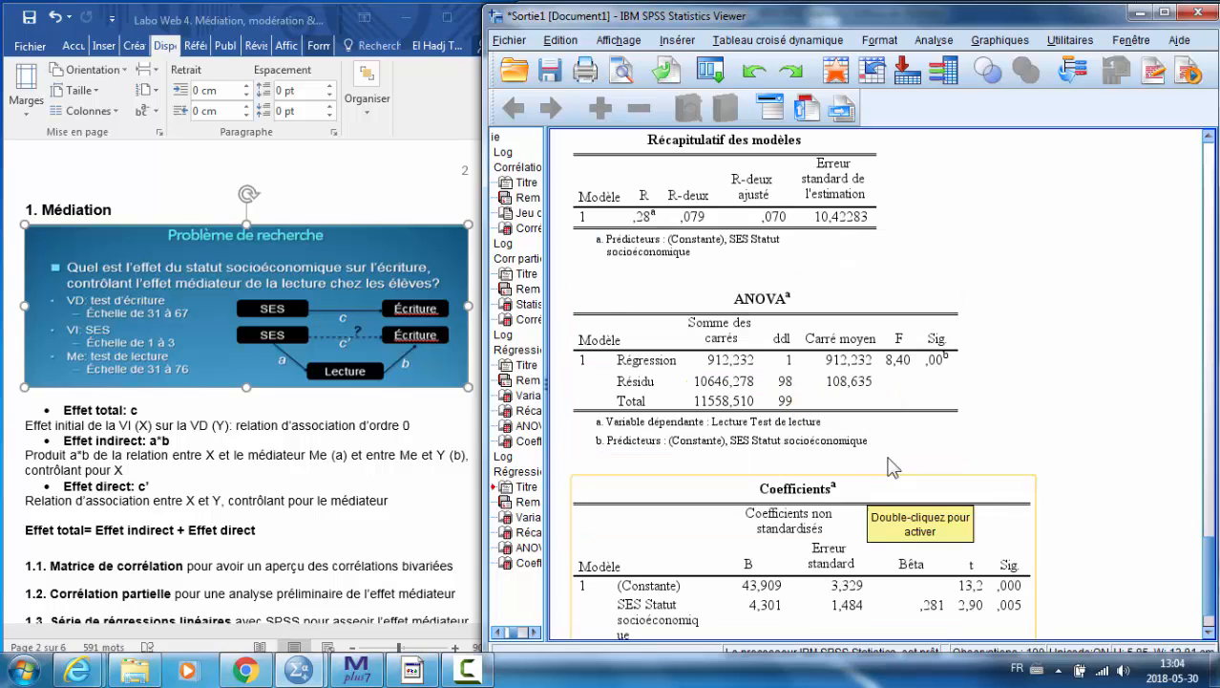
click(785, 368)
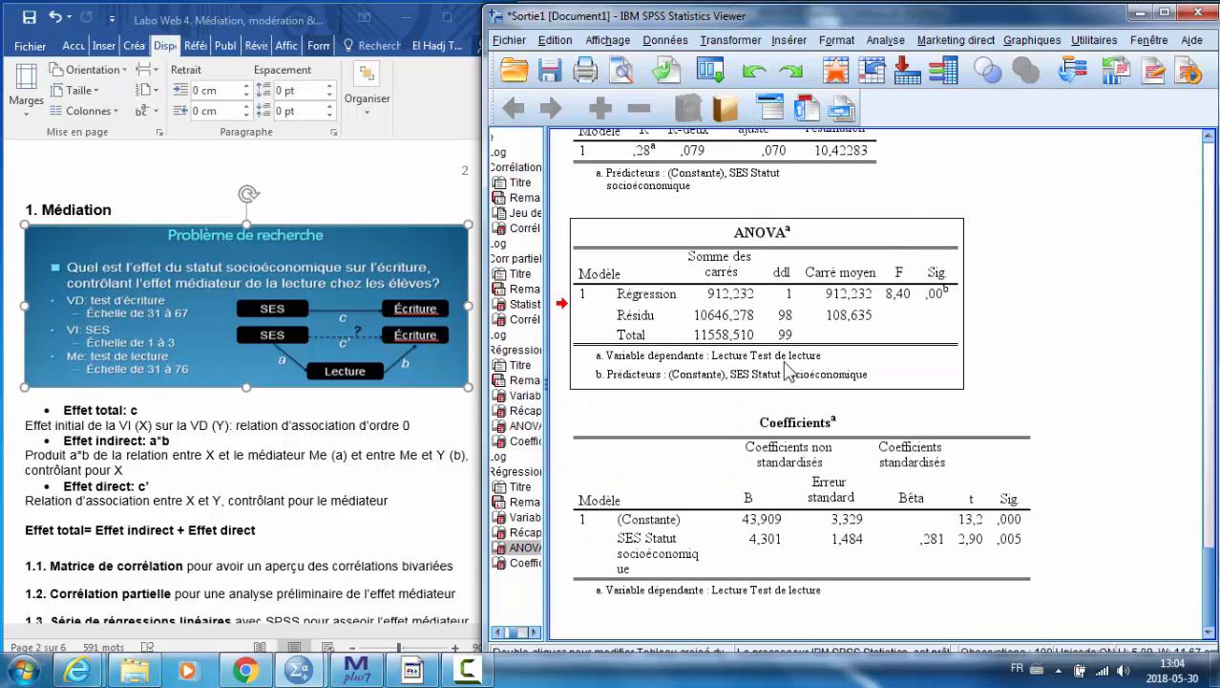
click(759, 546)
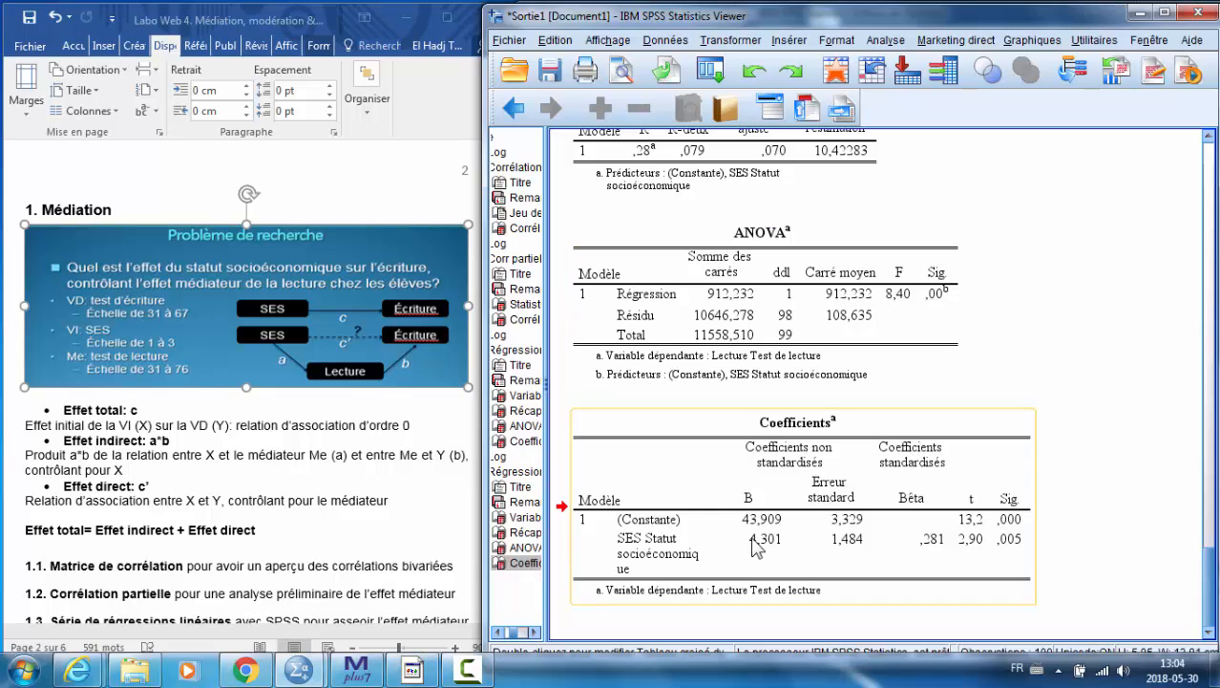
double_click(759, 546)
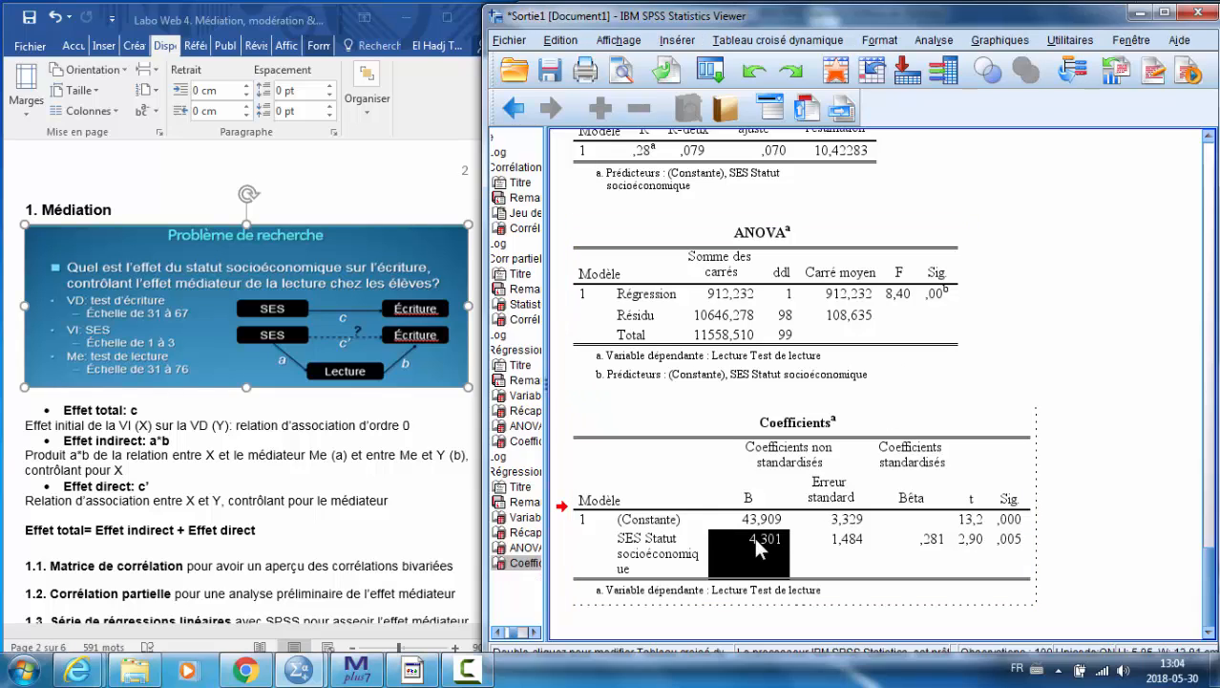
shift+click(1015, 540)
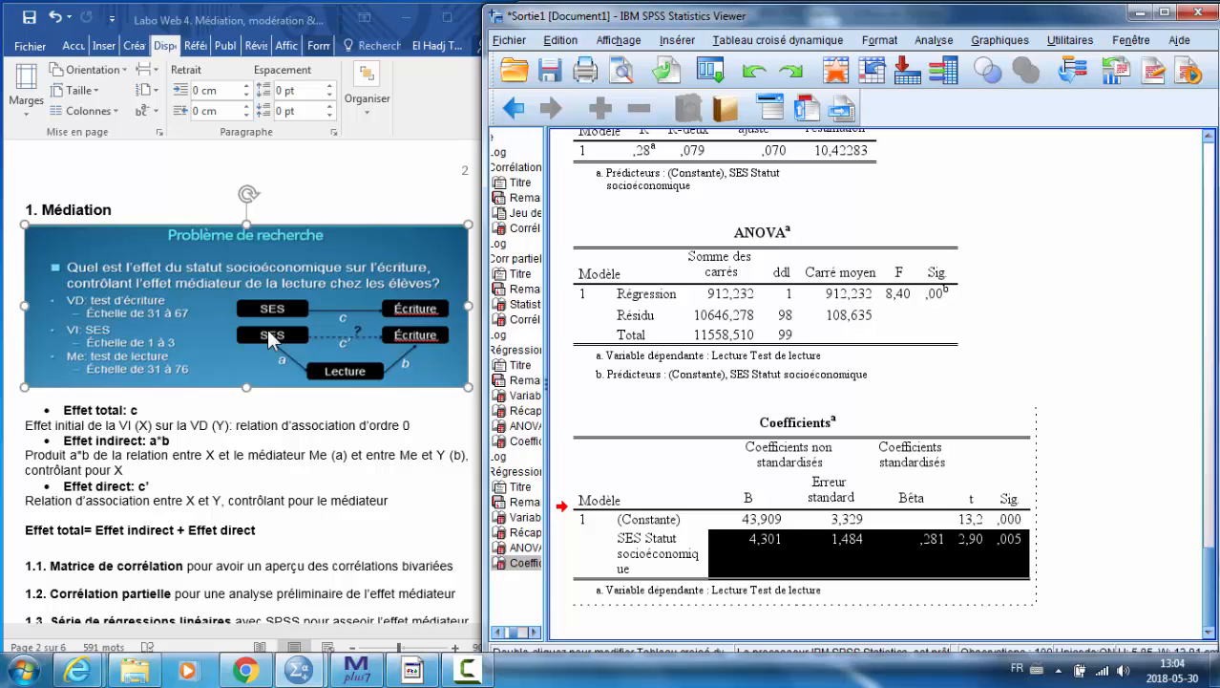
Reopen the linear regression setup and replace Lecture with Ecriture as the dependent variable
click(931, 42)
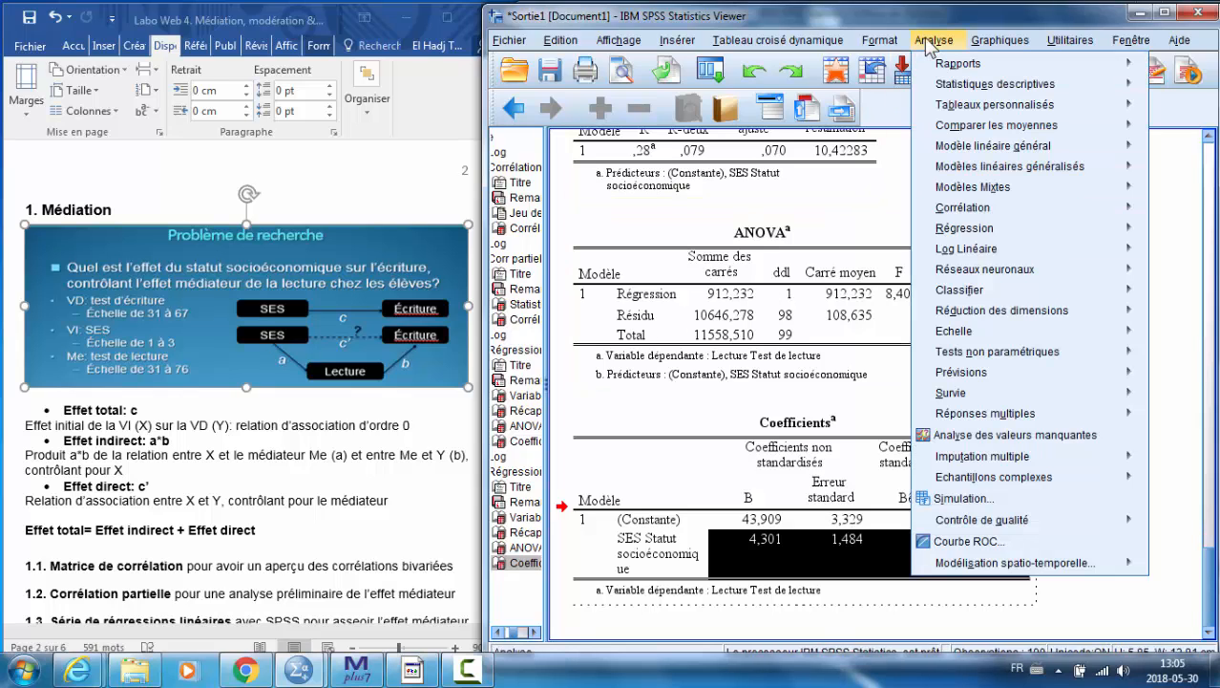
mouse_move(945, 228)
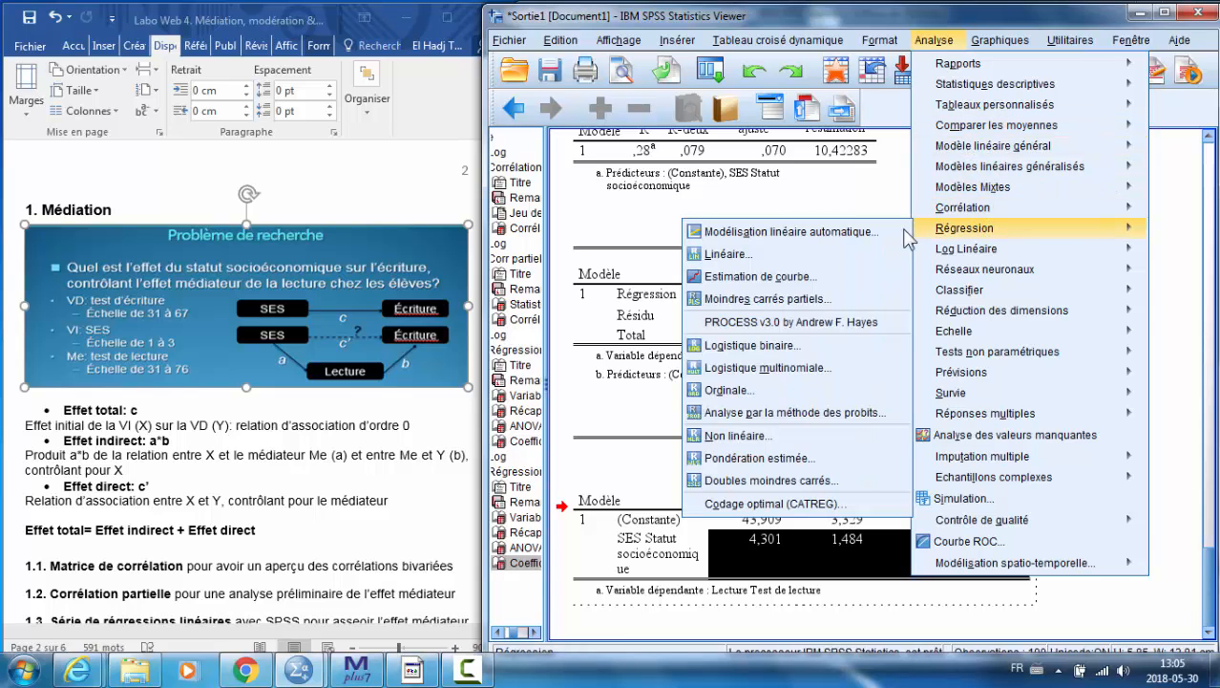
click(792, 260)
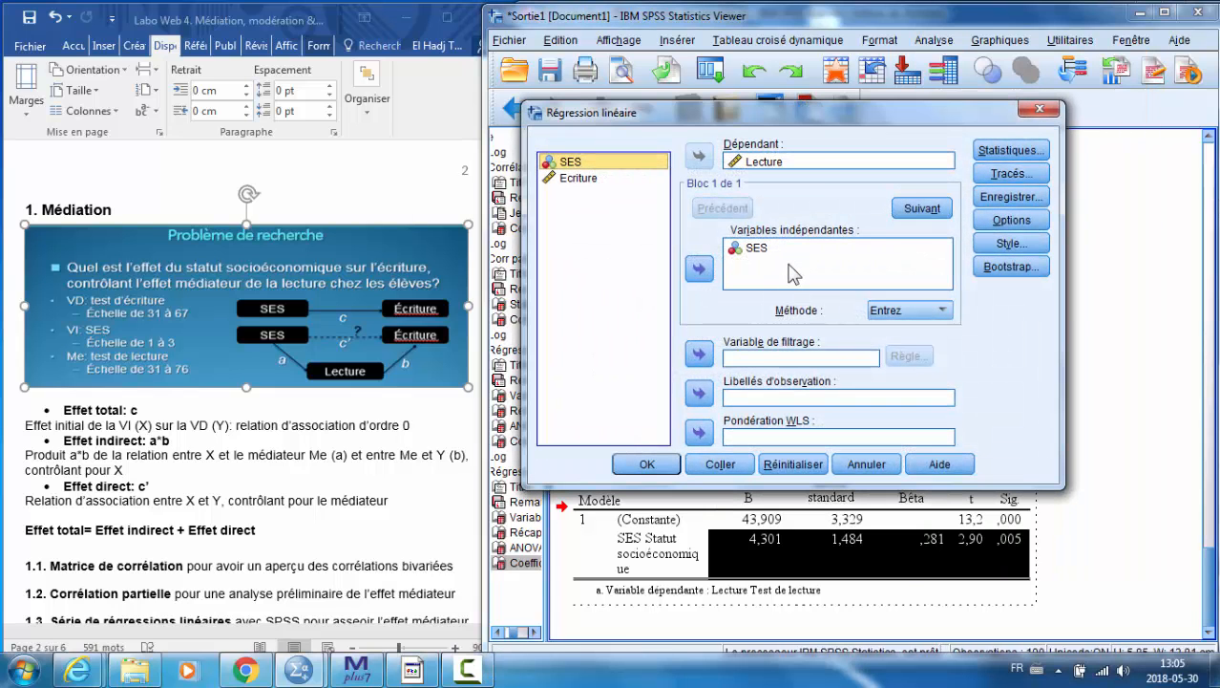
click(760, 164)
click(700, 160)
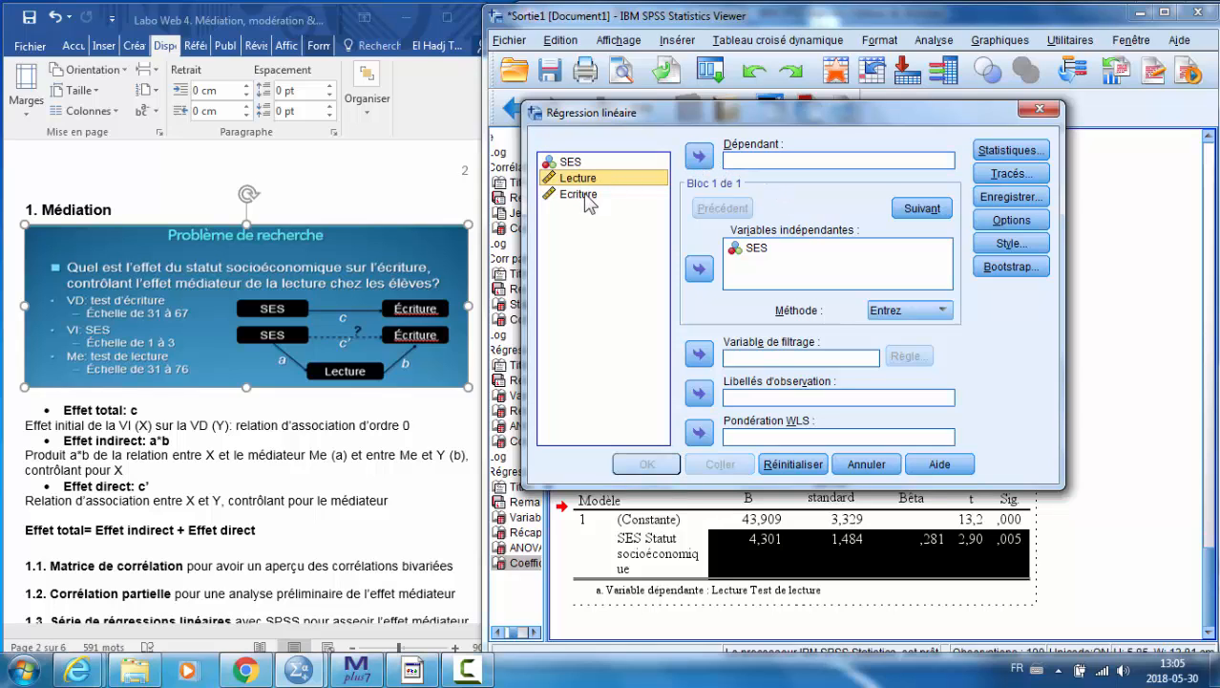
click(584, 194)
click(696, 165)
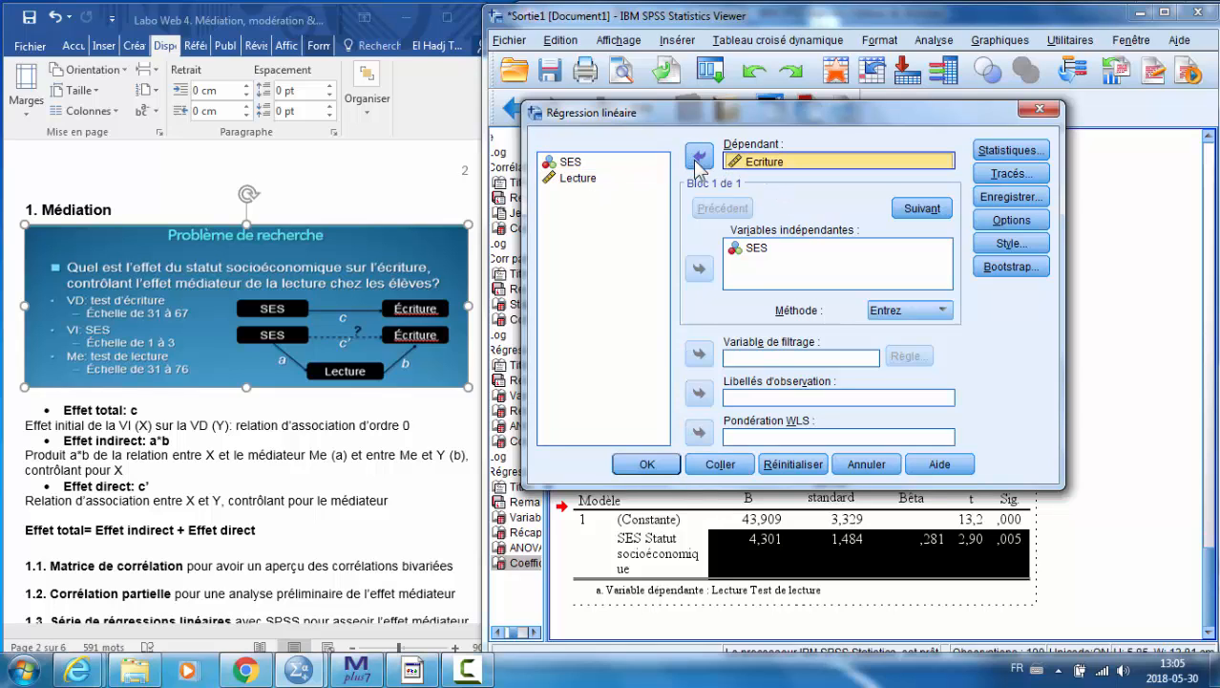
Set the independent variables to Lecture followed by SES in the same block and run the regression
click(580, 180)
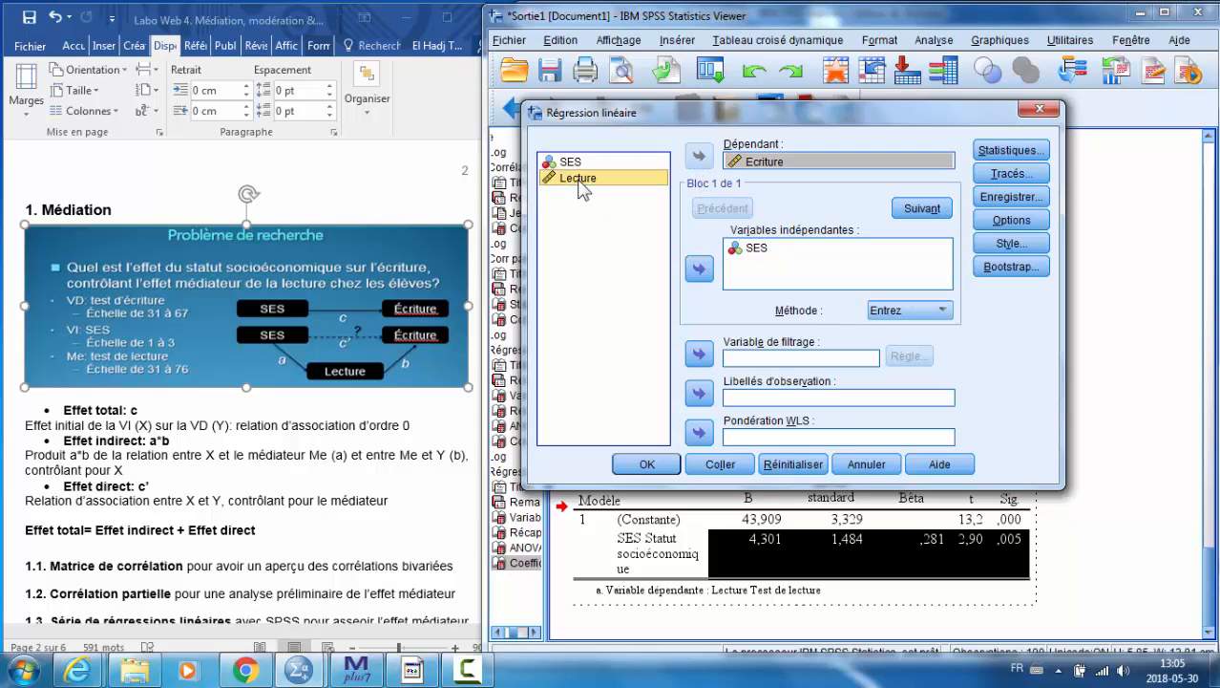
click(698, 268)
click(749, 249)
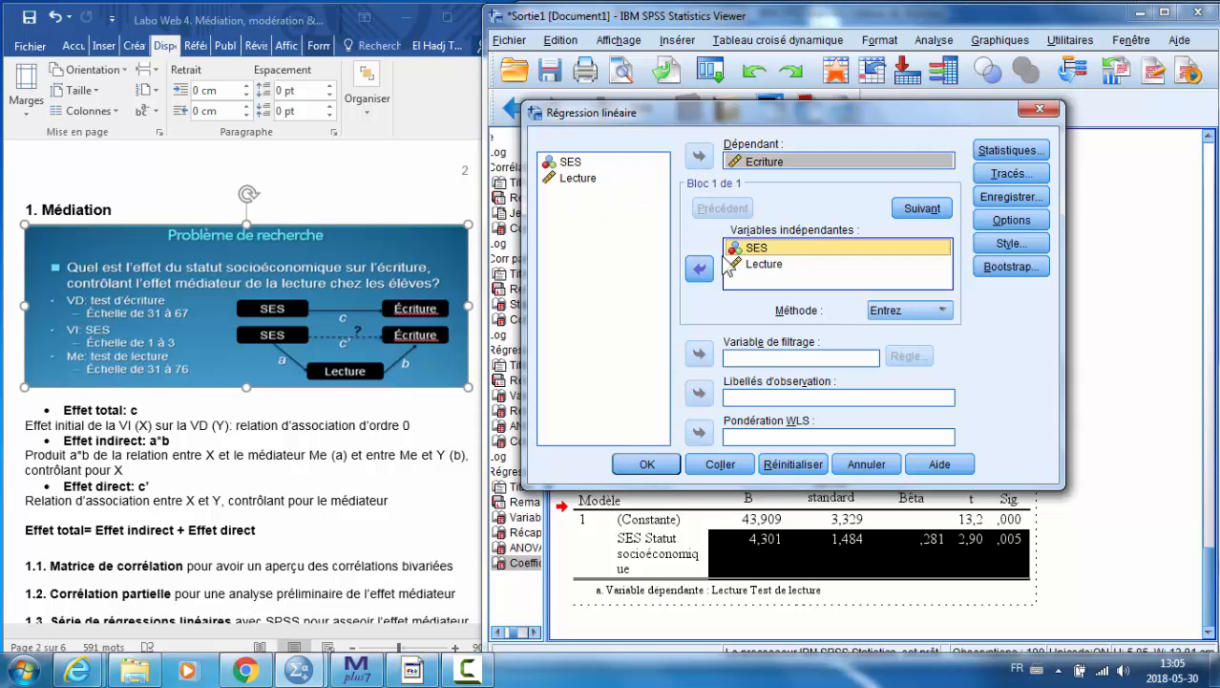
click(697, 265)
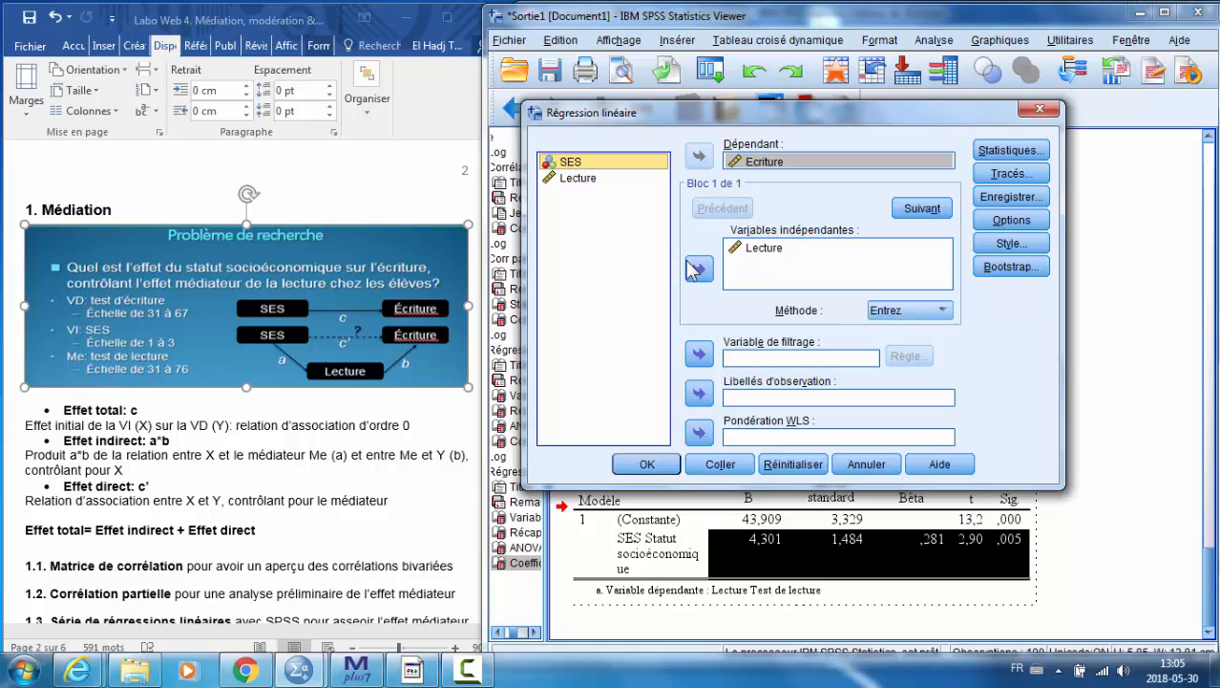
click(698, 270)
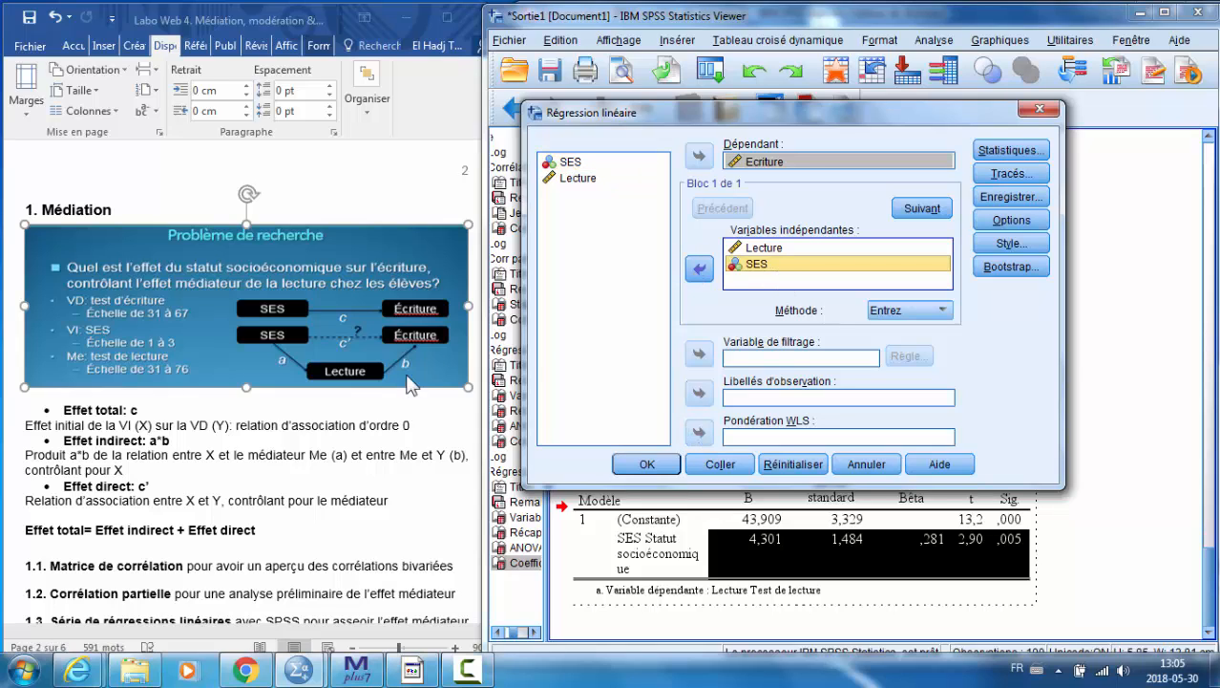
click(645, 462)
Review the two-predictor regression's model summary and ANOVA, and highlight the Lecture row from B to Sig. in the Coefficients table
scroll(887, 462, down, 3)
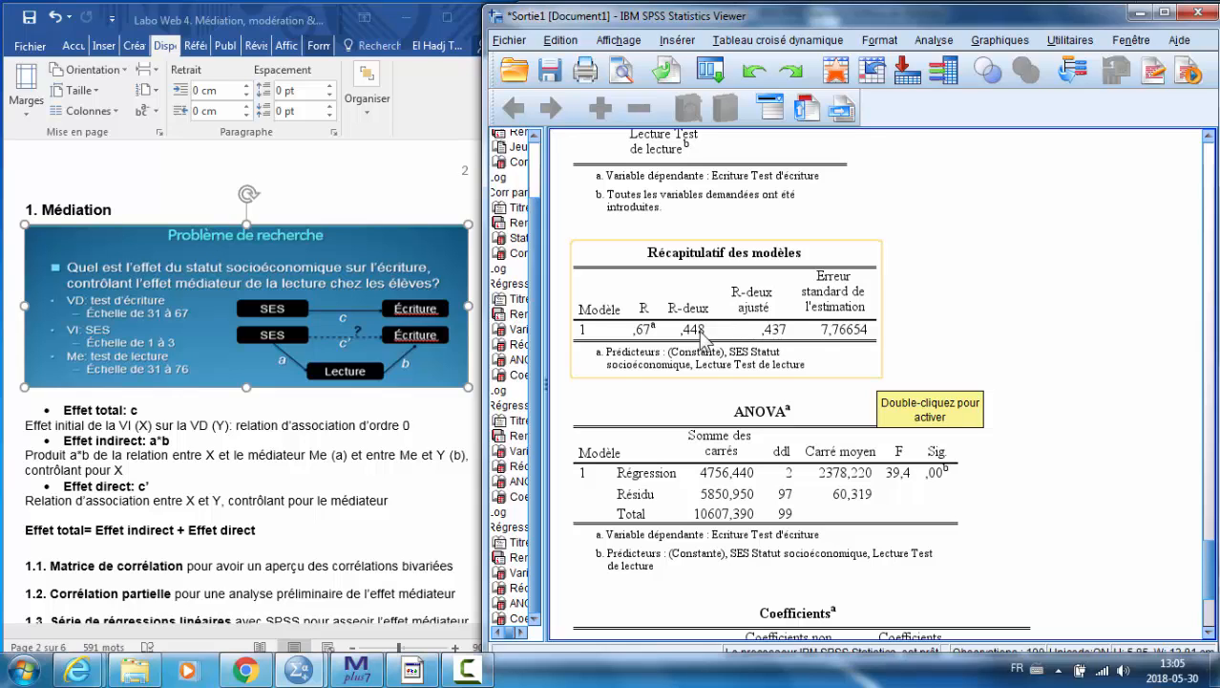
scroll(702, 334, down, 3)
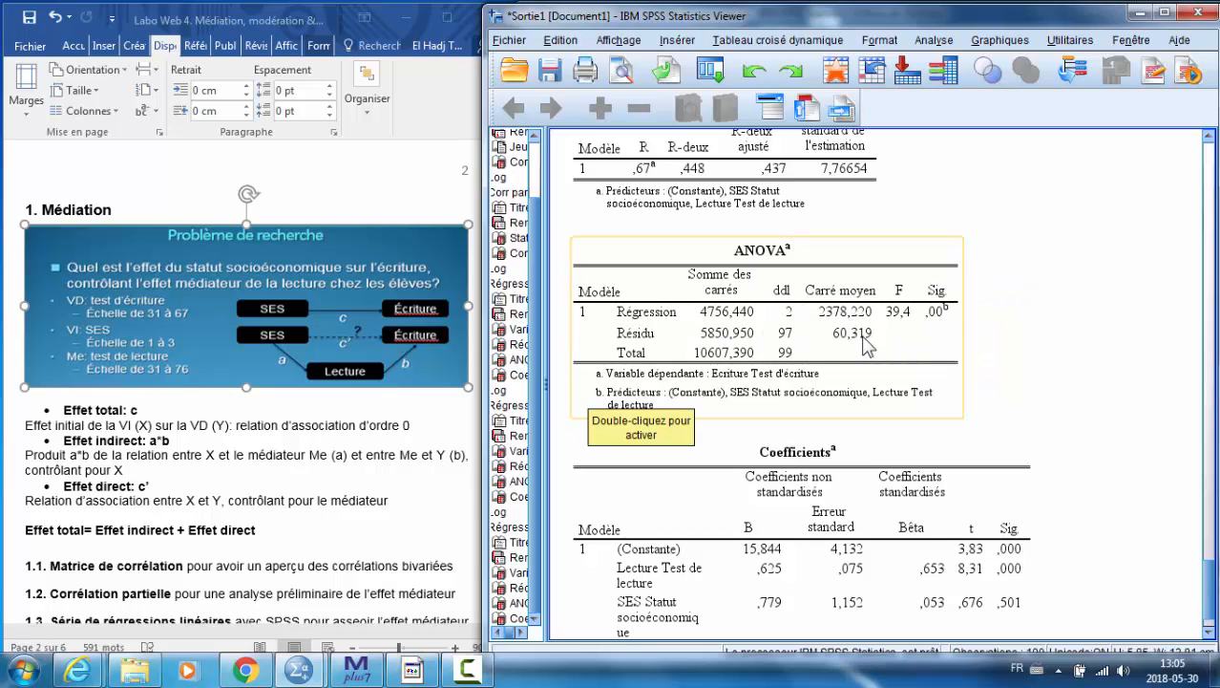
scroll(867, 349, down, 2)
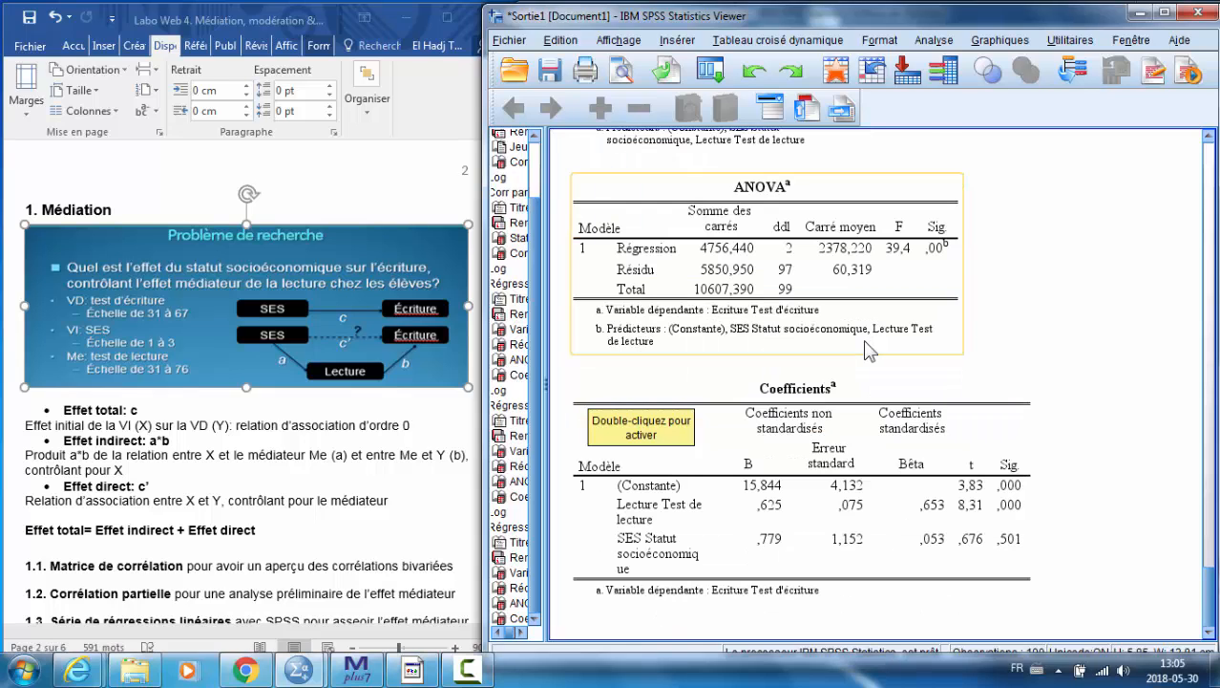
click(829, 498)
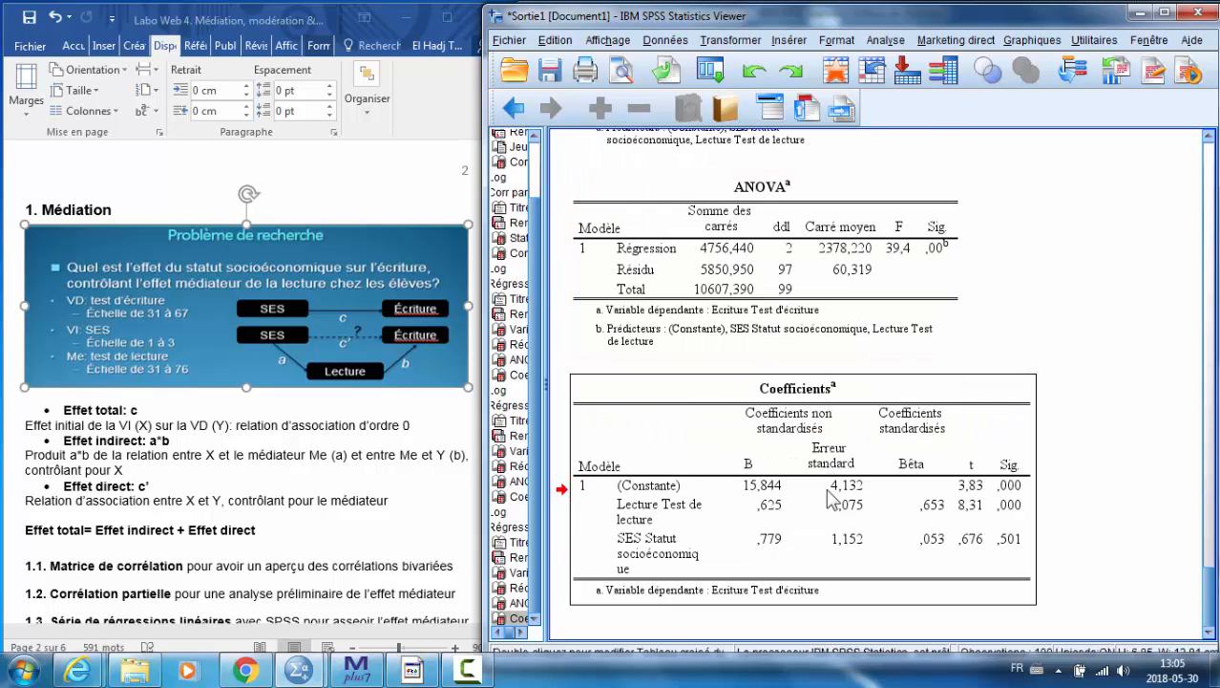
double_click(769, 521)
click(769, 520)
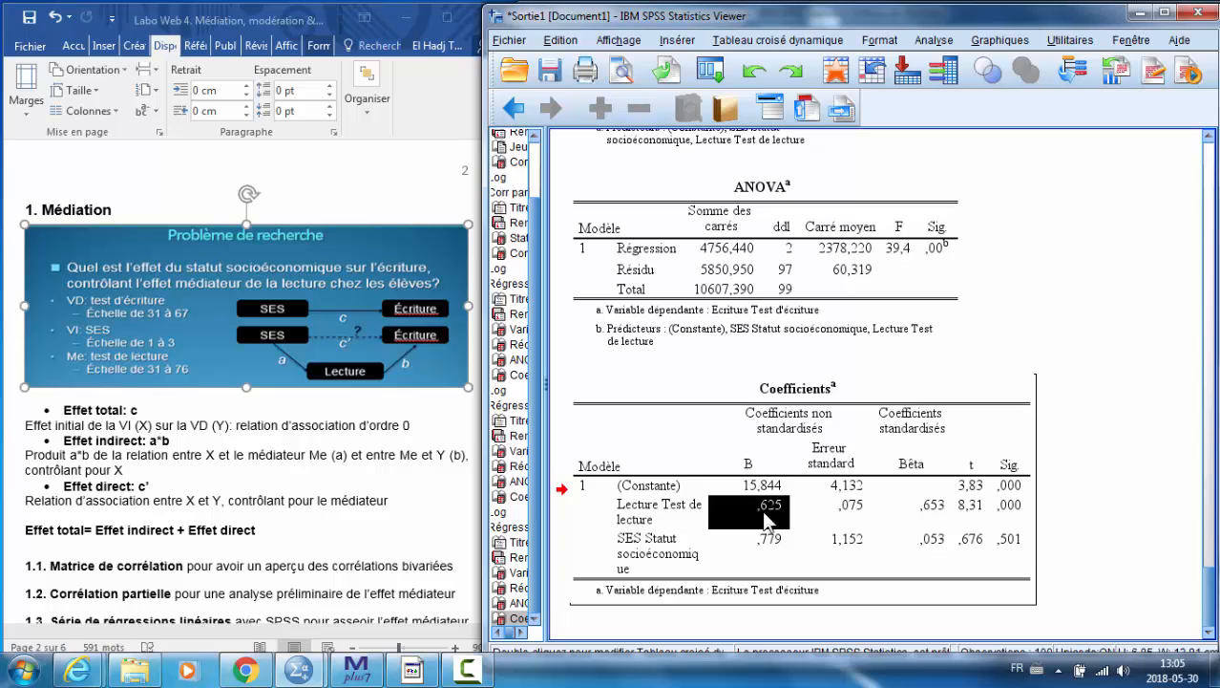
shift+click(1013, 516)
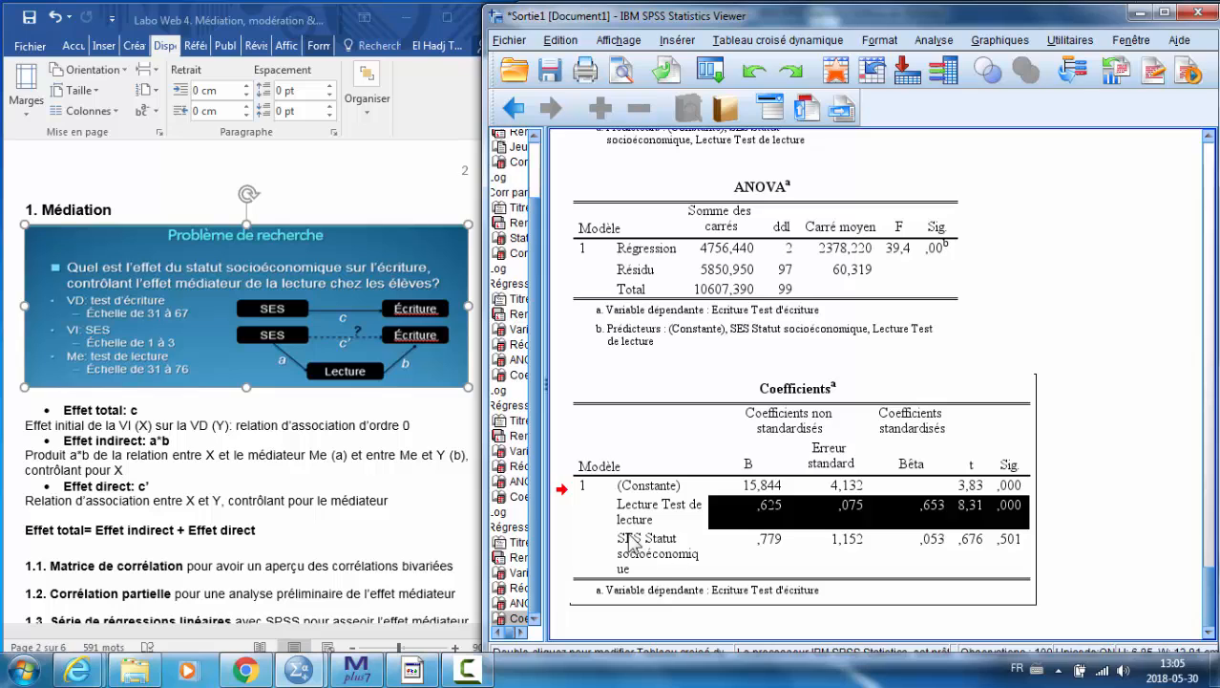
Switch to the Word document and examine the mediation diagram under section 1.3
click(325, 532)
scroll(325, 532, down, 2)
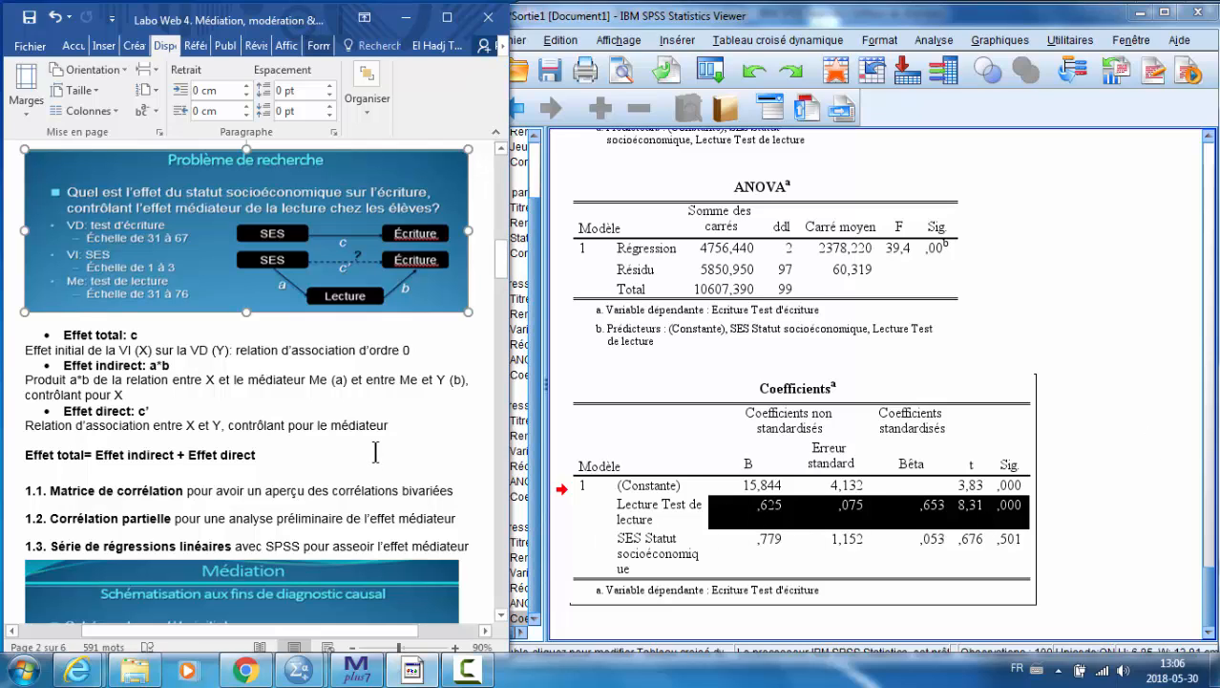
scroll(376, 451, down, 5)
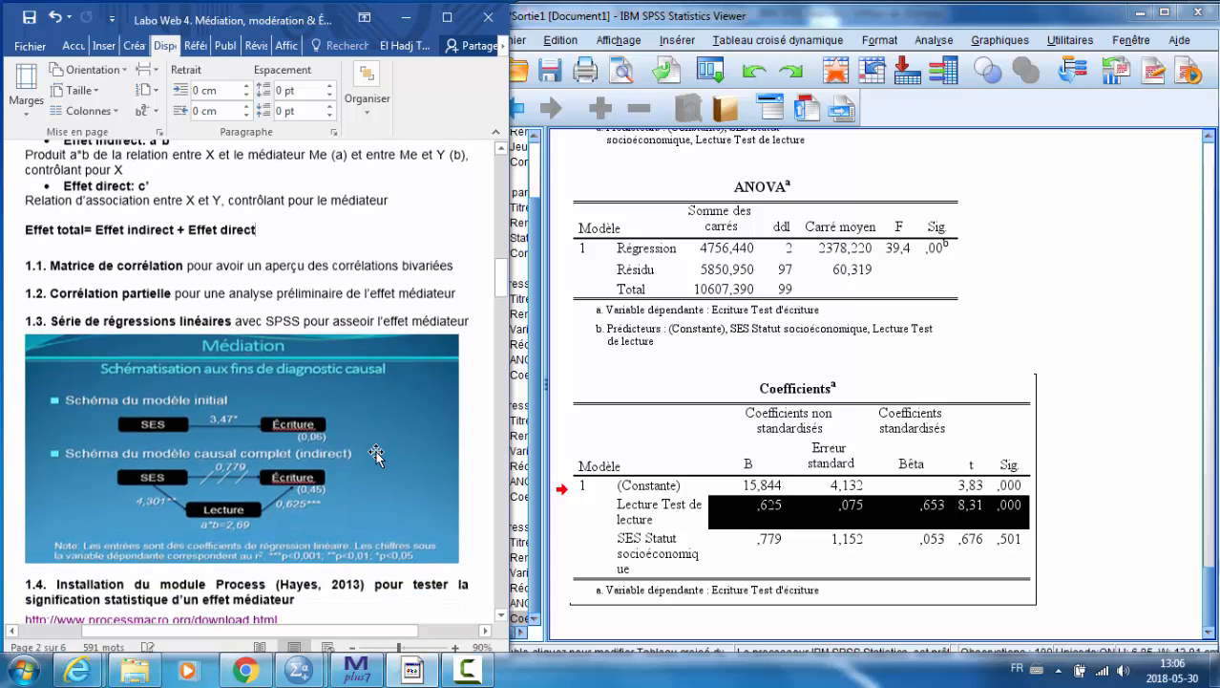
scroll(376, 451, up, 1)
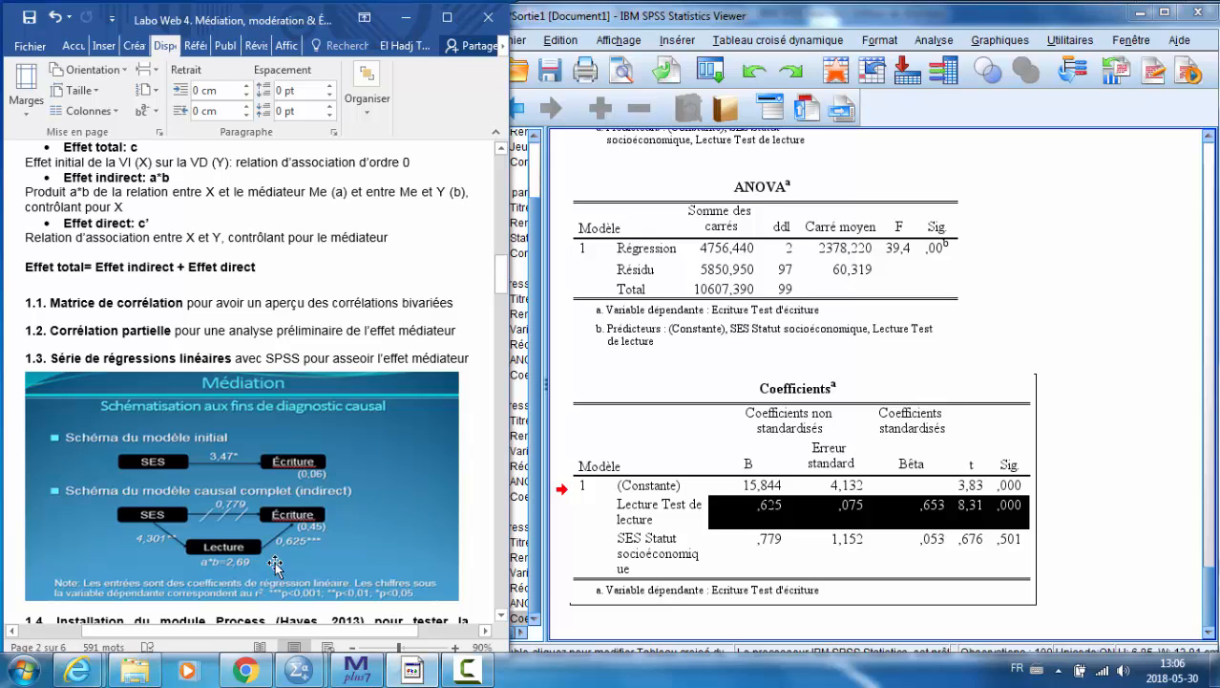
Highlight the SES row from B to Sig. in the SPSS Coefficients table and compare it with the Word document's mediation diagram
click(768, 549)
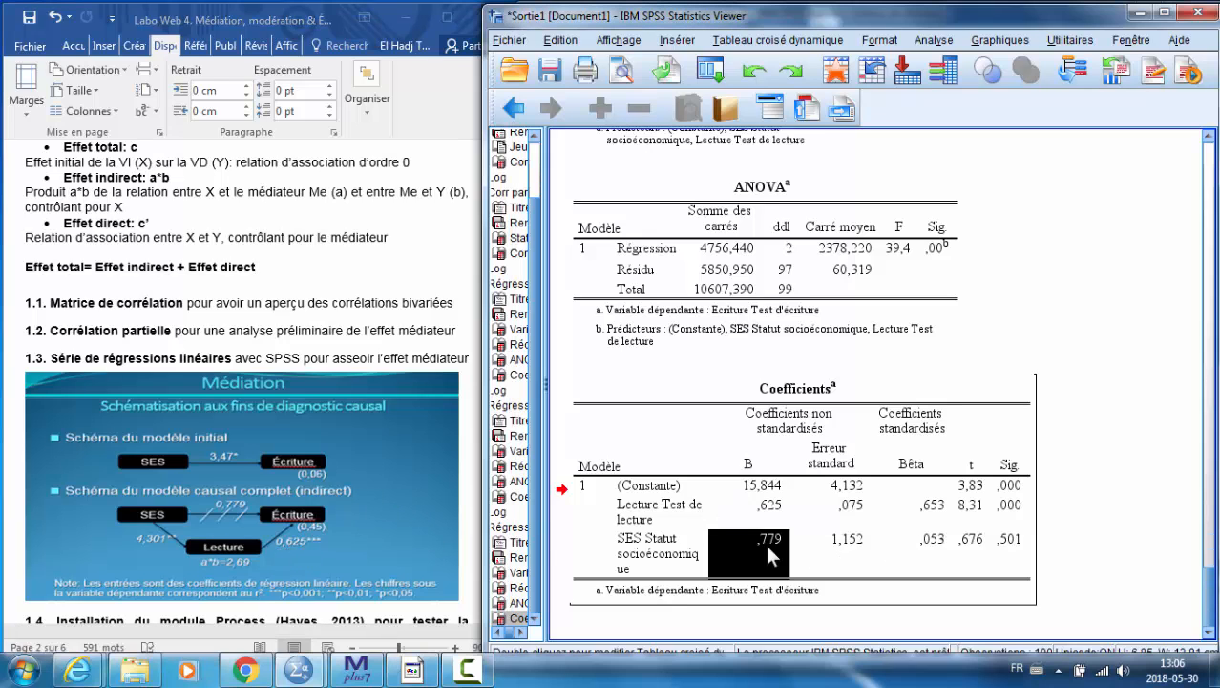
shift+click(1006, 540)
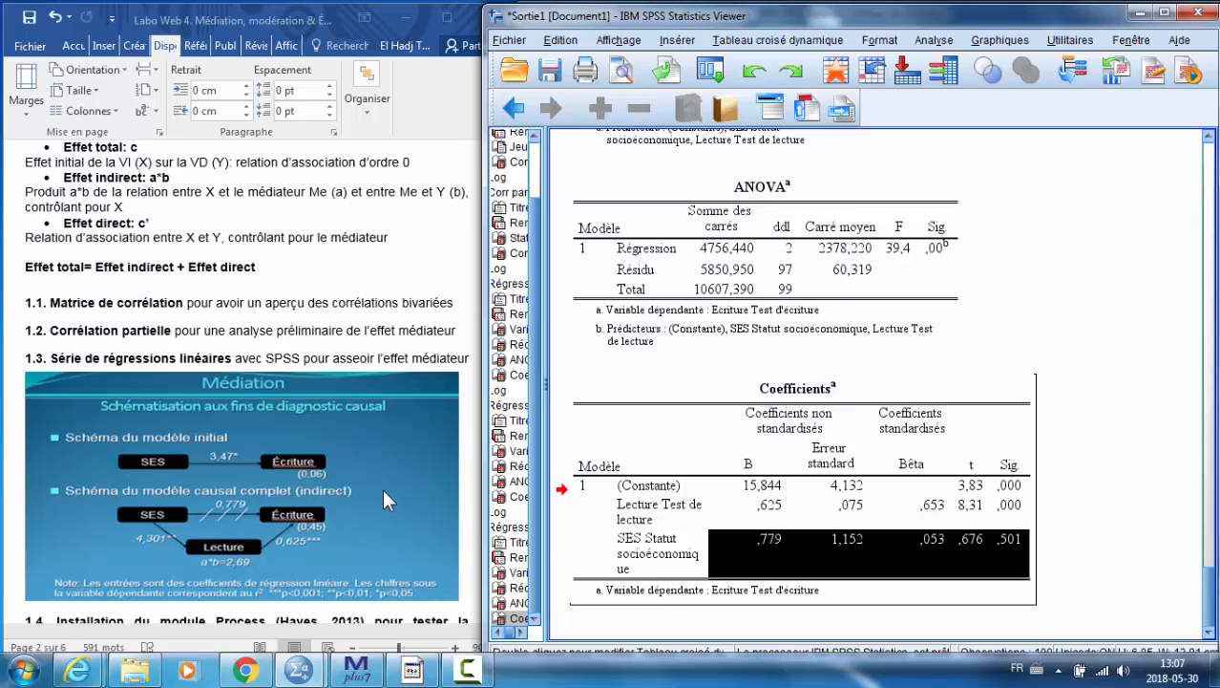
key(alt+Tab)
scroll(381, 489, down, 1)
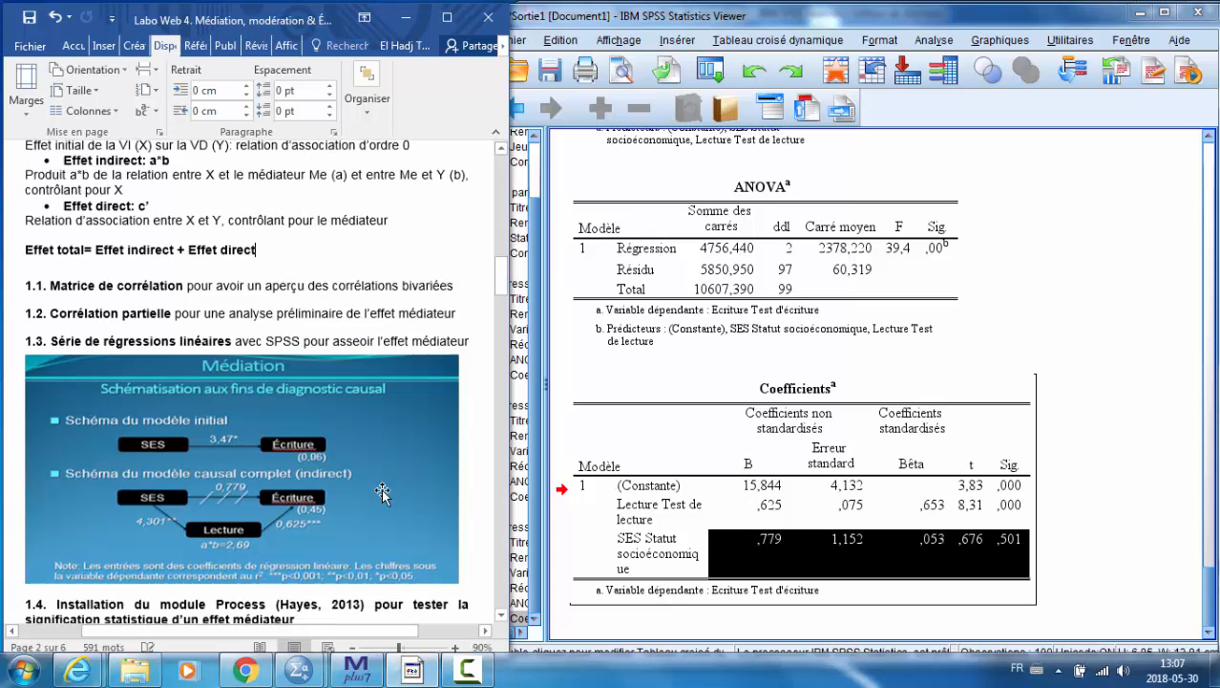
scroll(381, 489, up, 1)
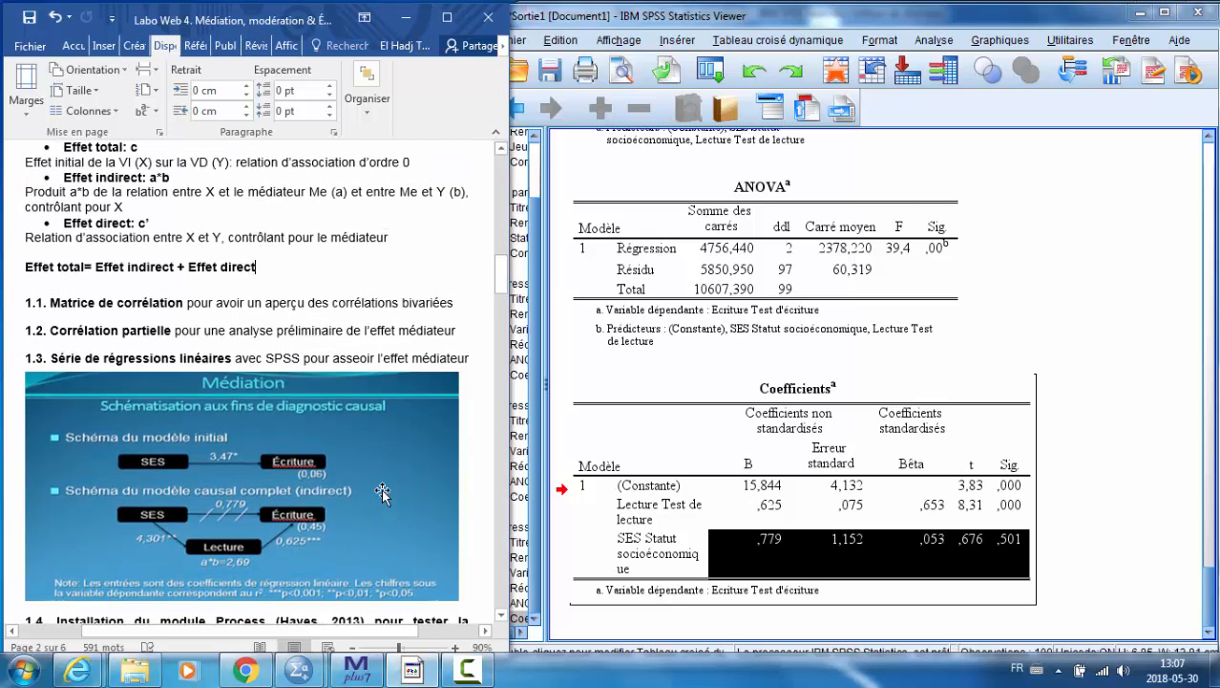
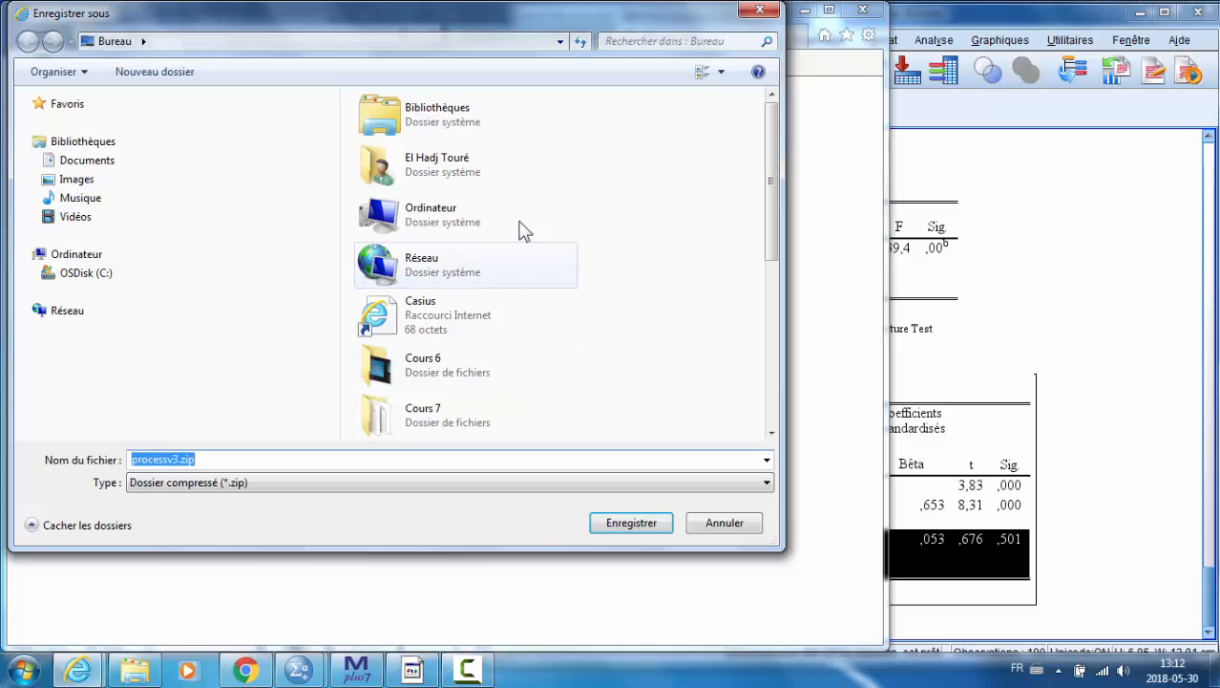
Save the download processv3.zip to the desktop (Bureau) and open its containing folder
drag(552, 23, 845, 81)
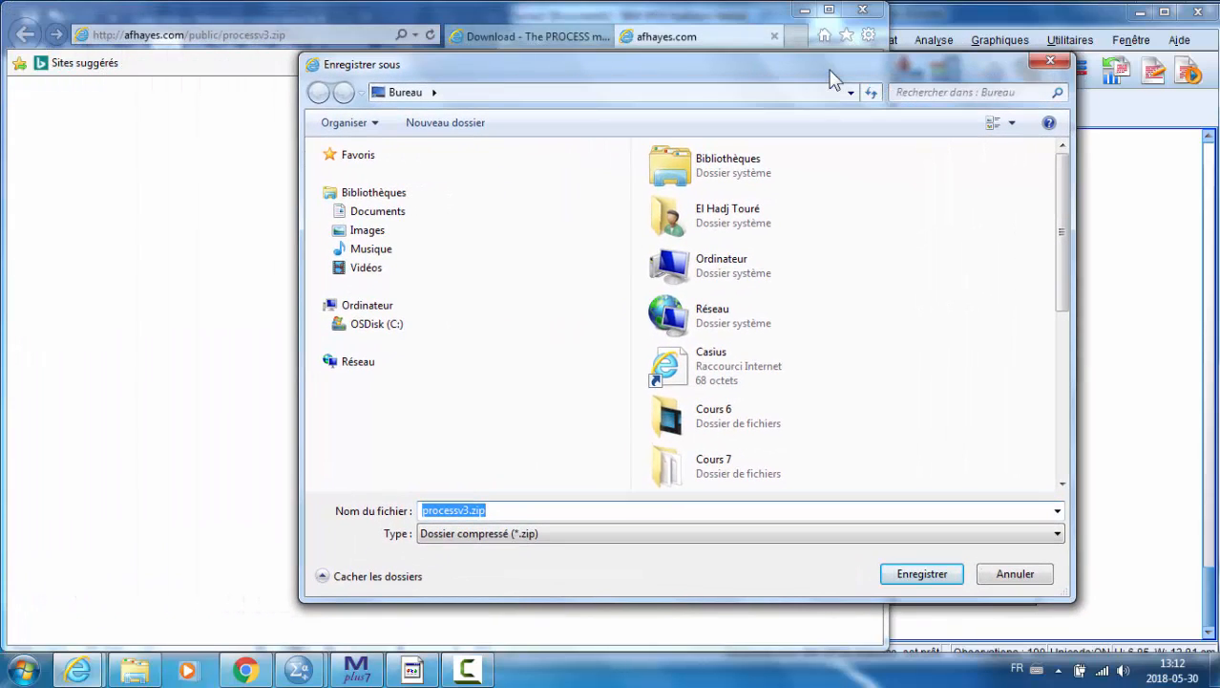
click(1051, 233)
click(353, 161)
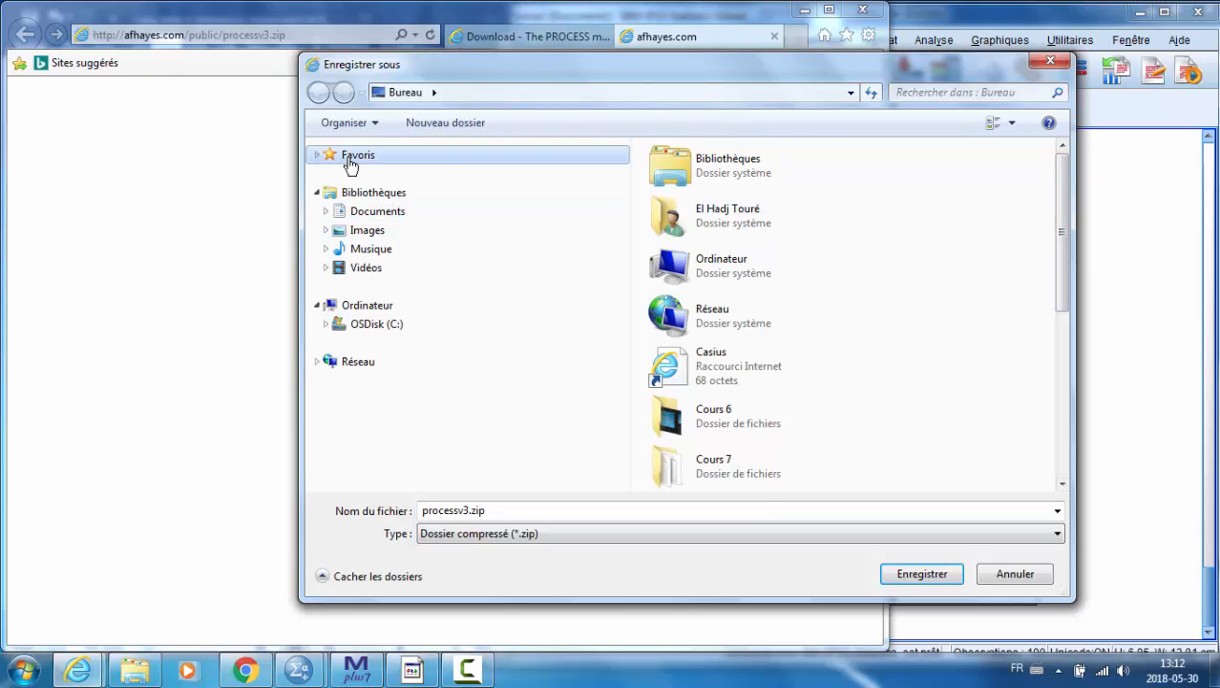
click(358, 174)
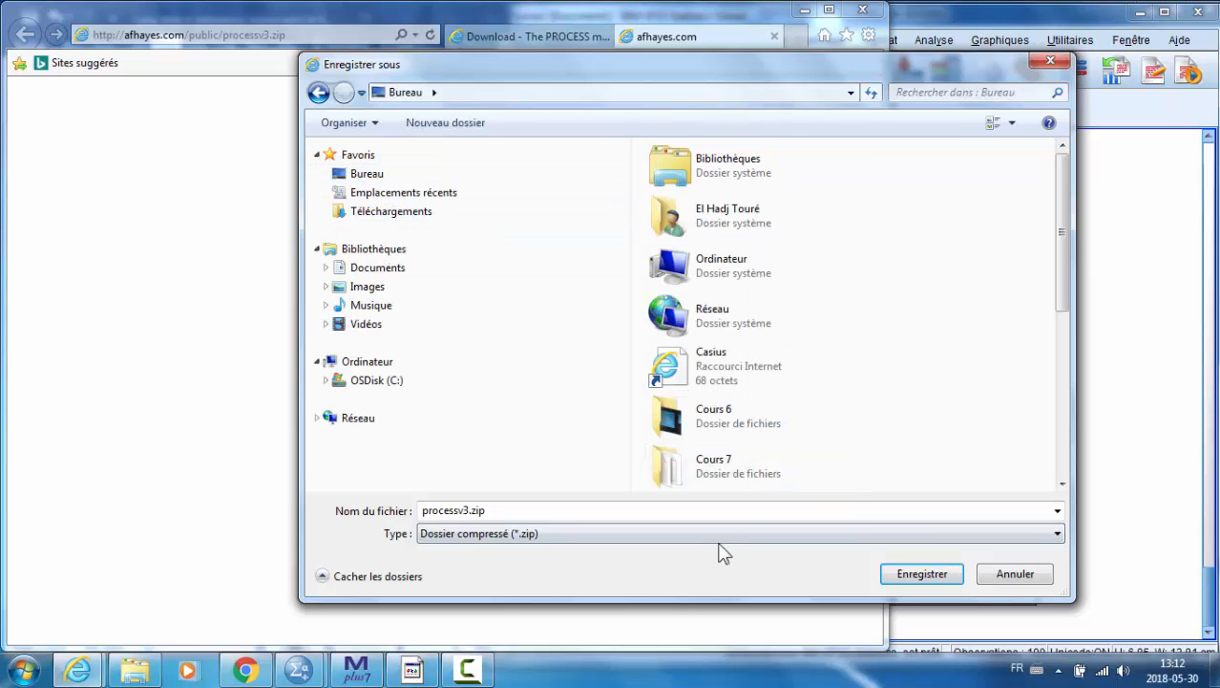
click(917, 575)
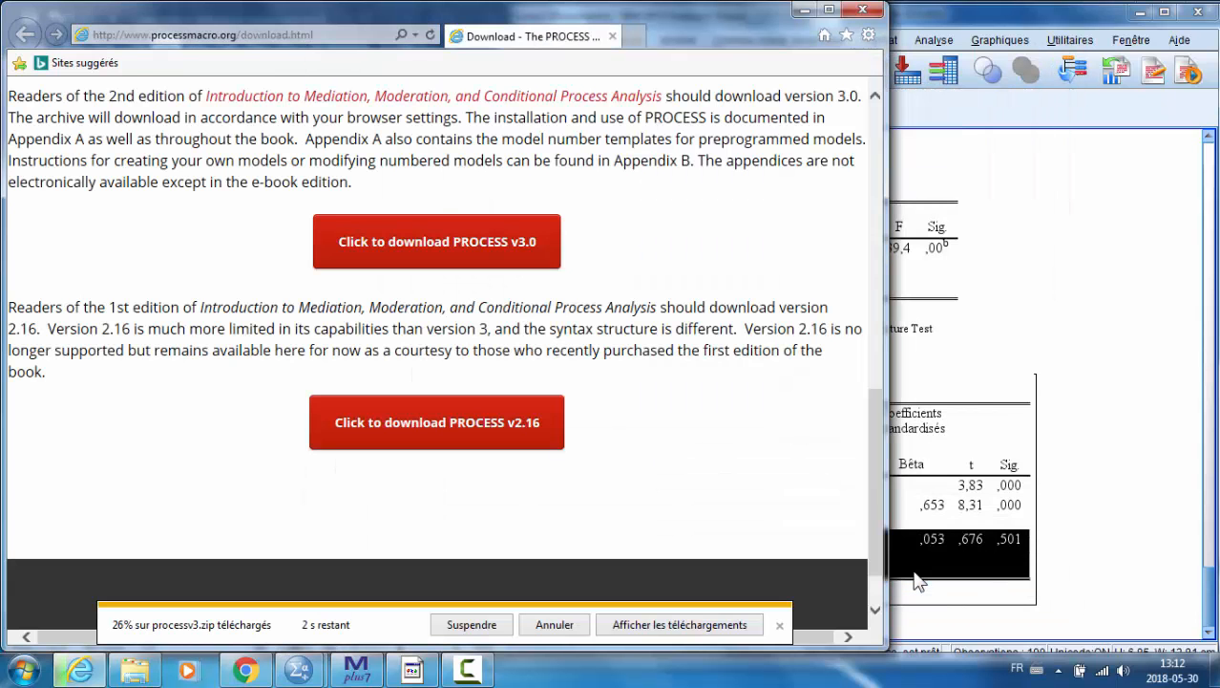
click(556, 625)
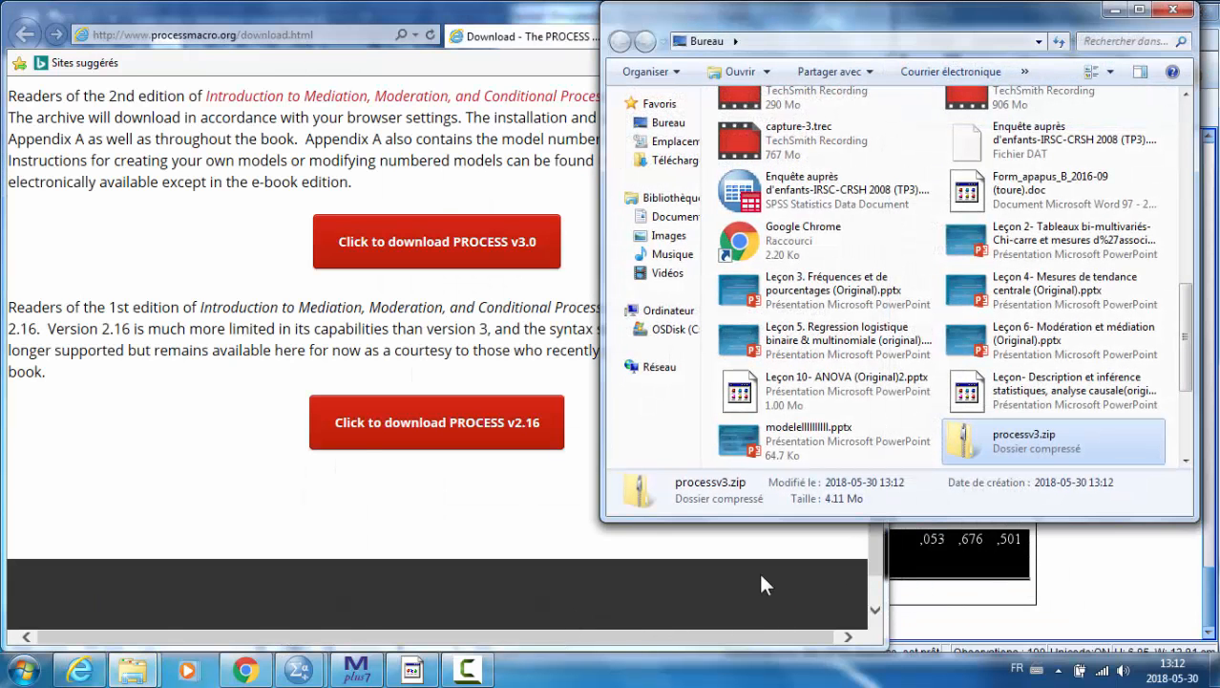
Open the processv3.zip archive and display the contents of its PROCESS folder
drag(918, 518, 918, 580)
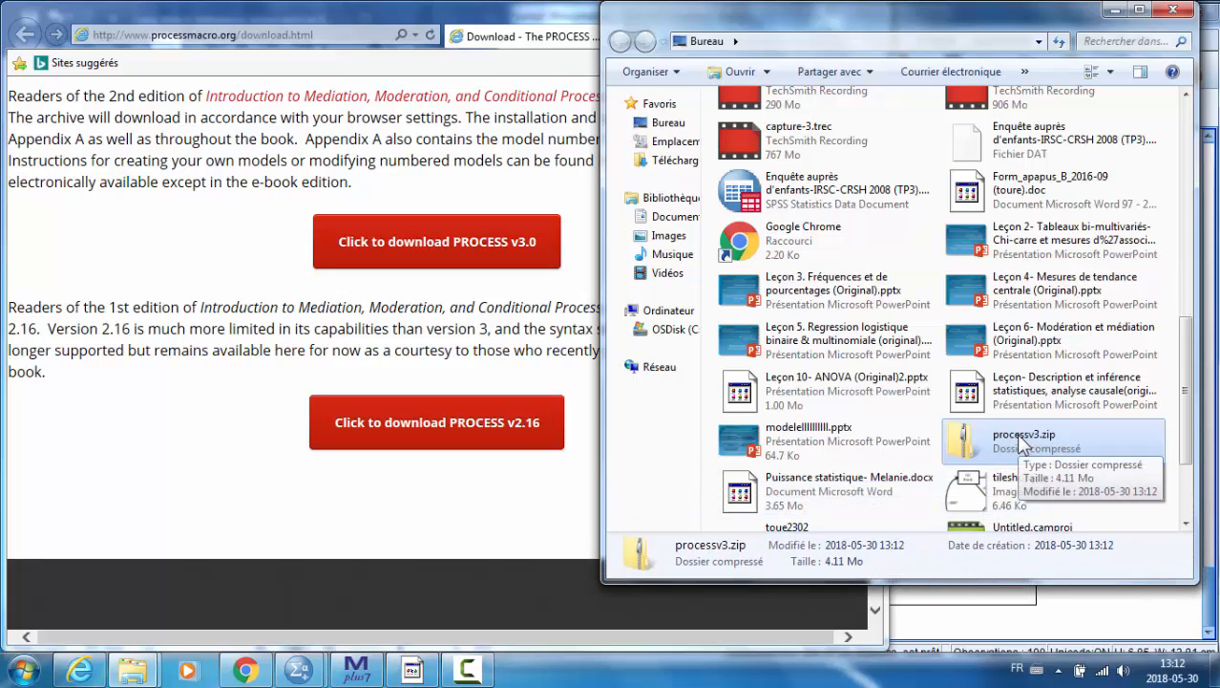
drag(1034, 30, 430, 57)
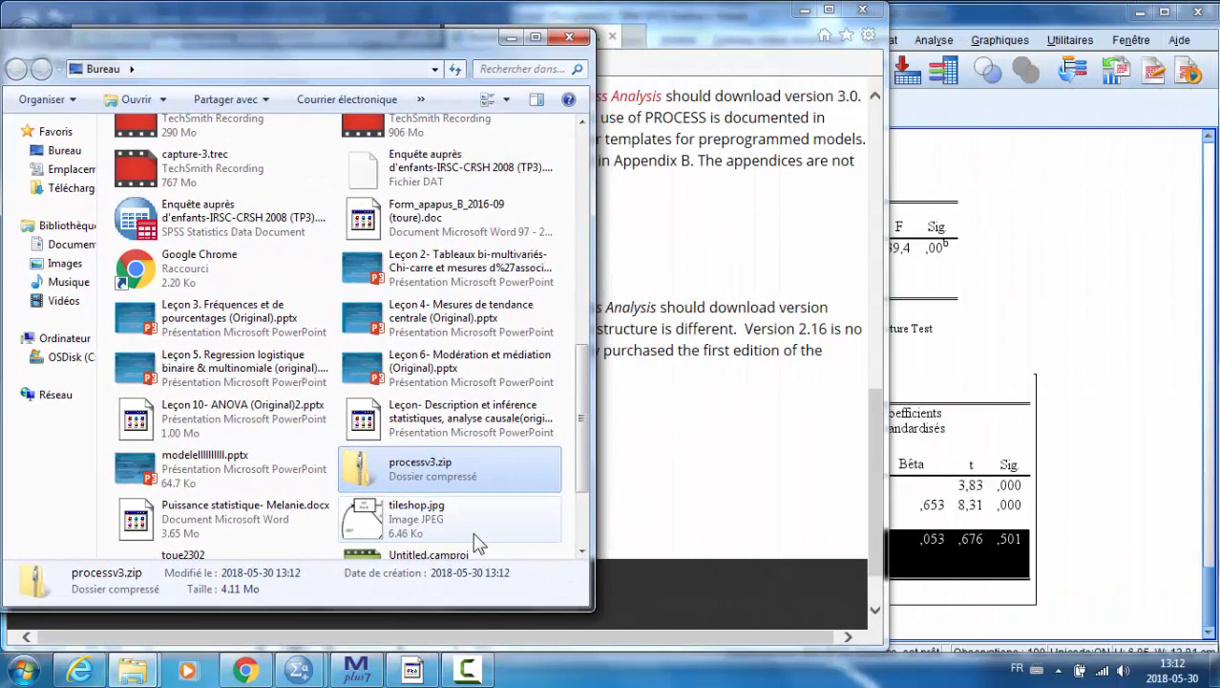
double_click(426, 480)
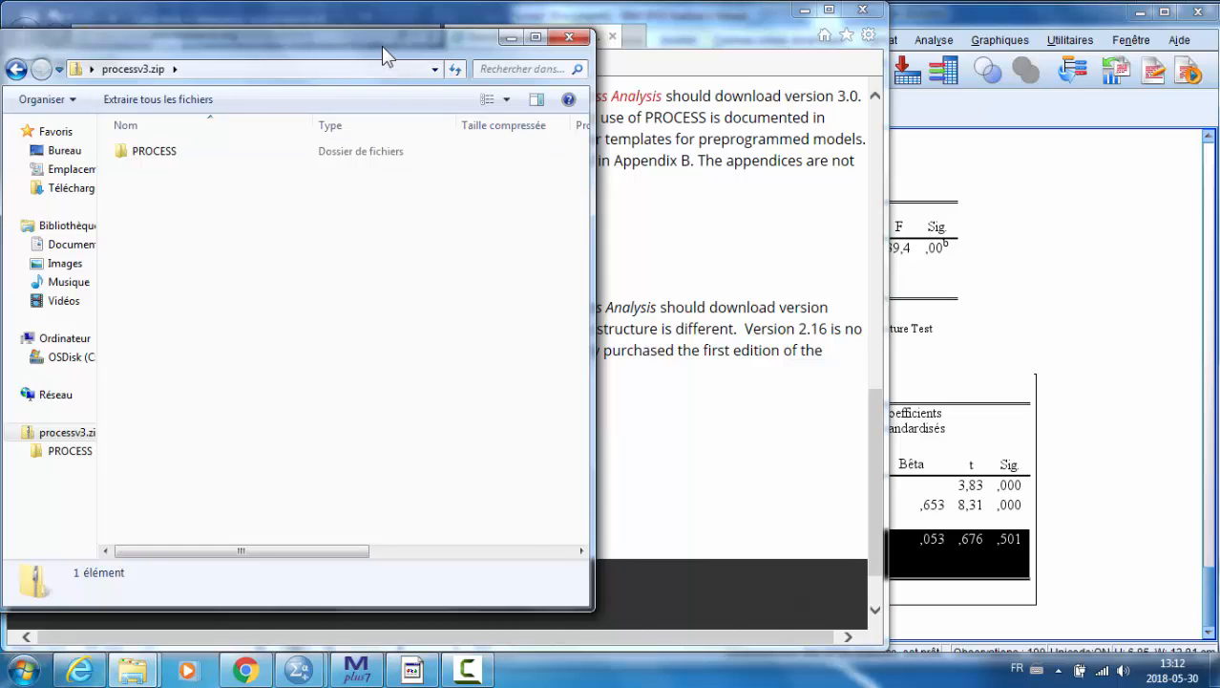
drag(381, 46, 391, 128)
double_click(172, 239)
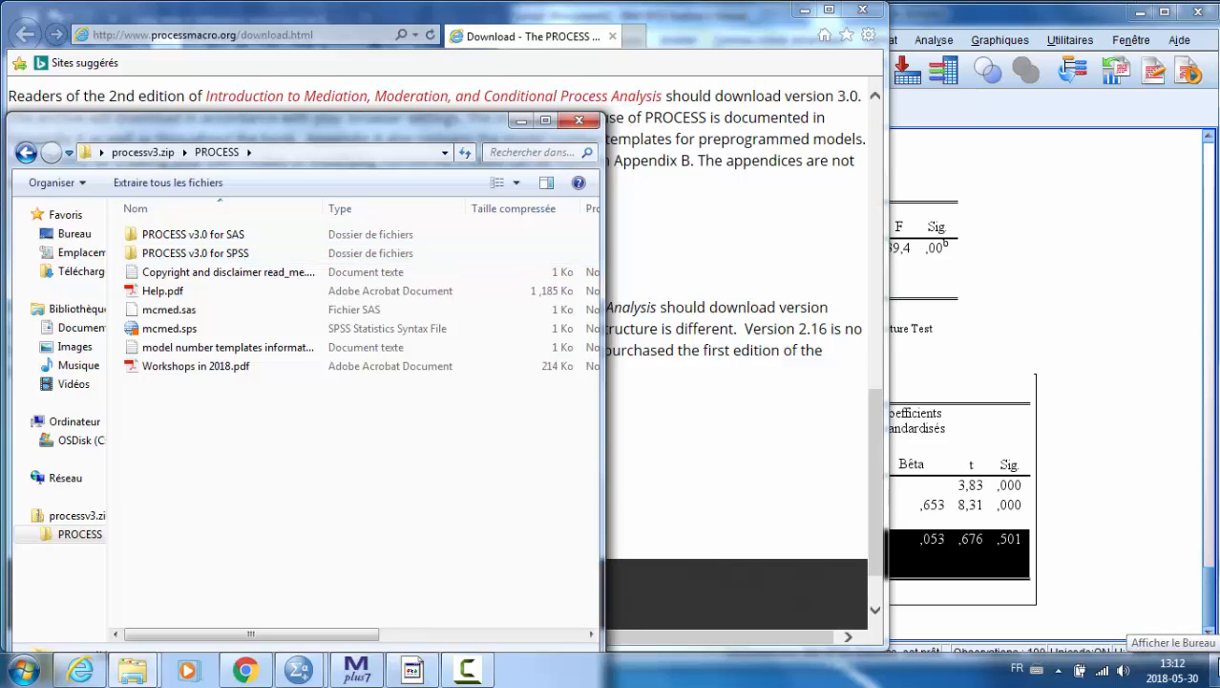
Copy the PROCESS v3.0 for SPSS folder from the archive to the desktop and minimize the archive window
click(1213, 668)
mouse_move(132, 669)
click(272, 629)
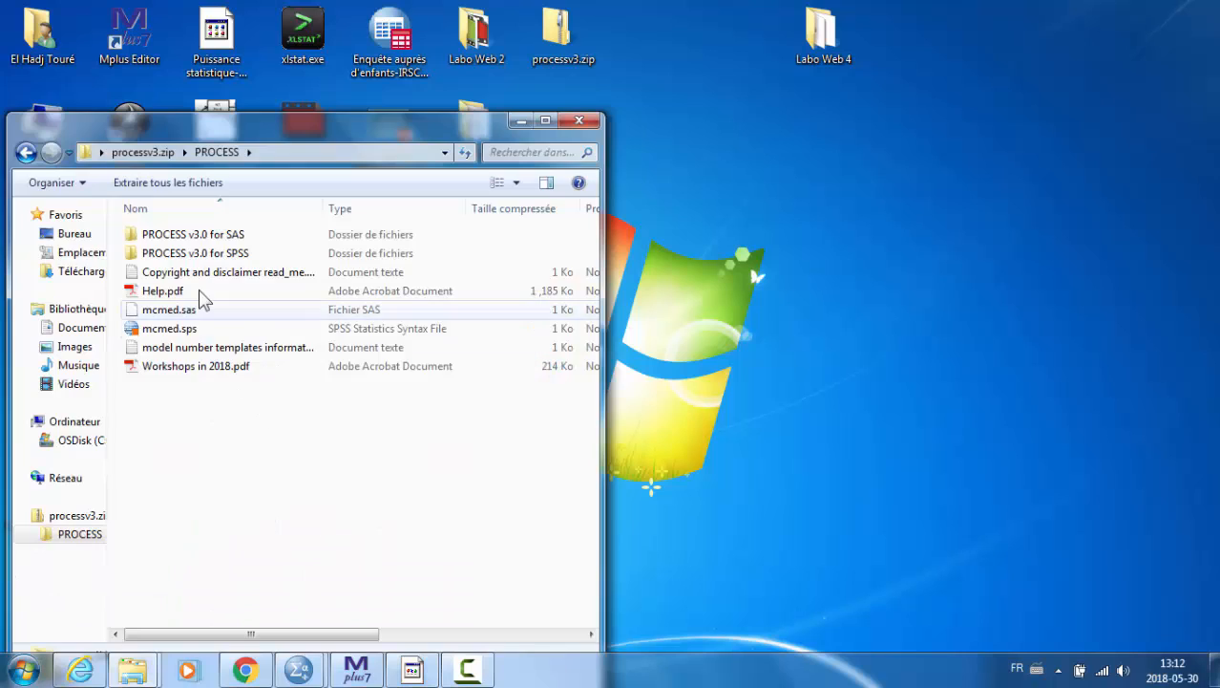
drag(202, 256, 700, 68)
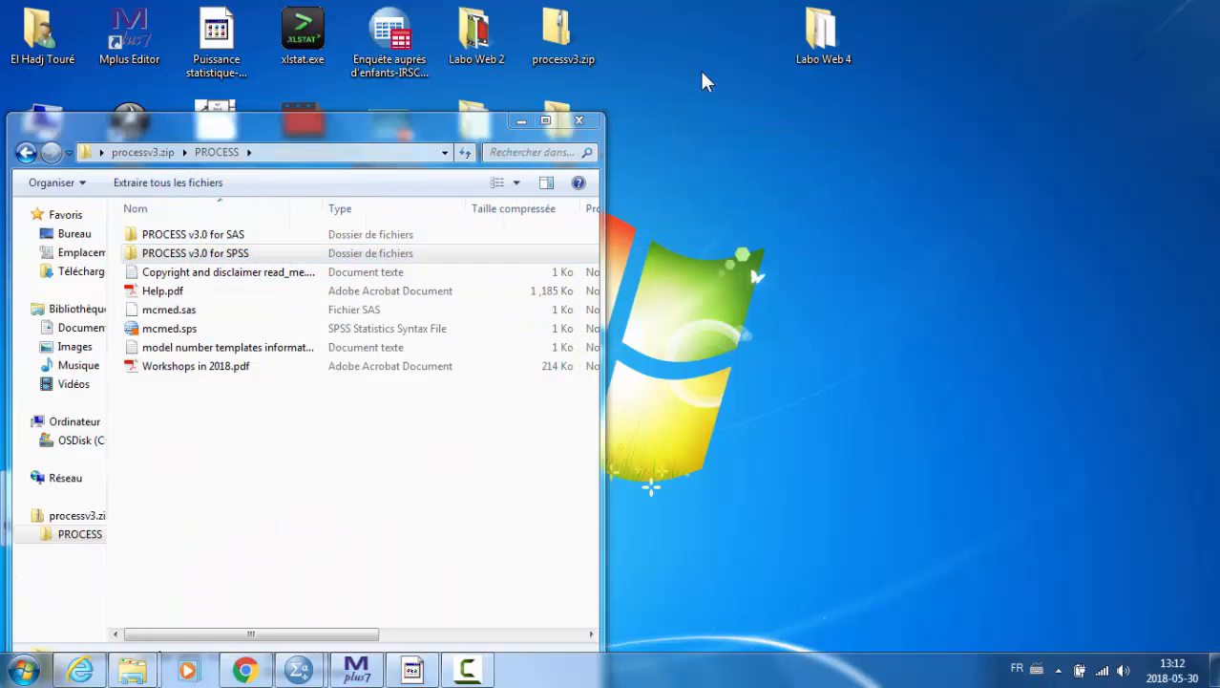
drag(407, 128, 405, 81)
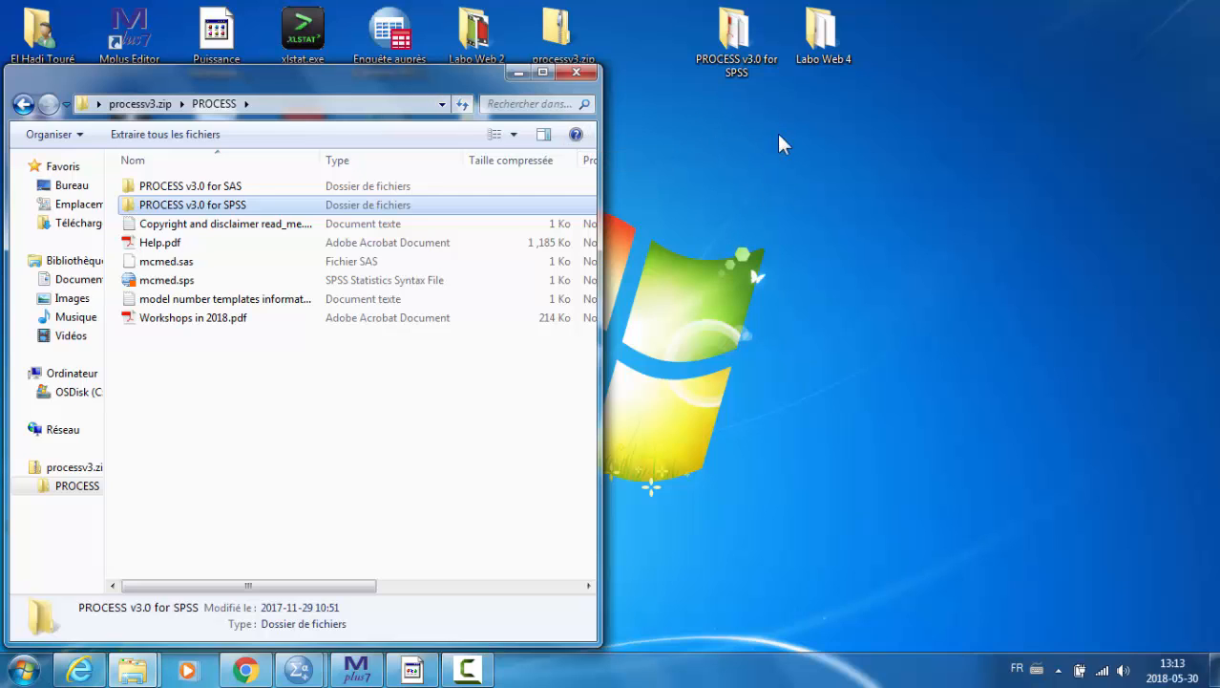
click(518, 74)
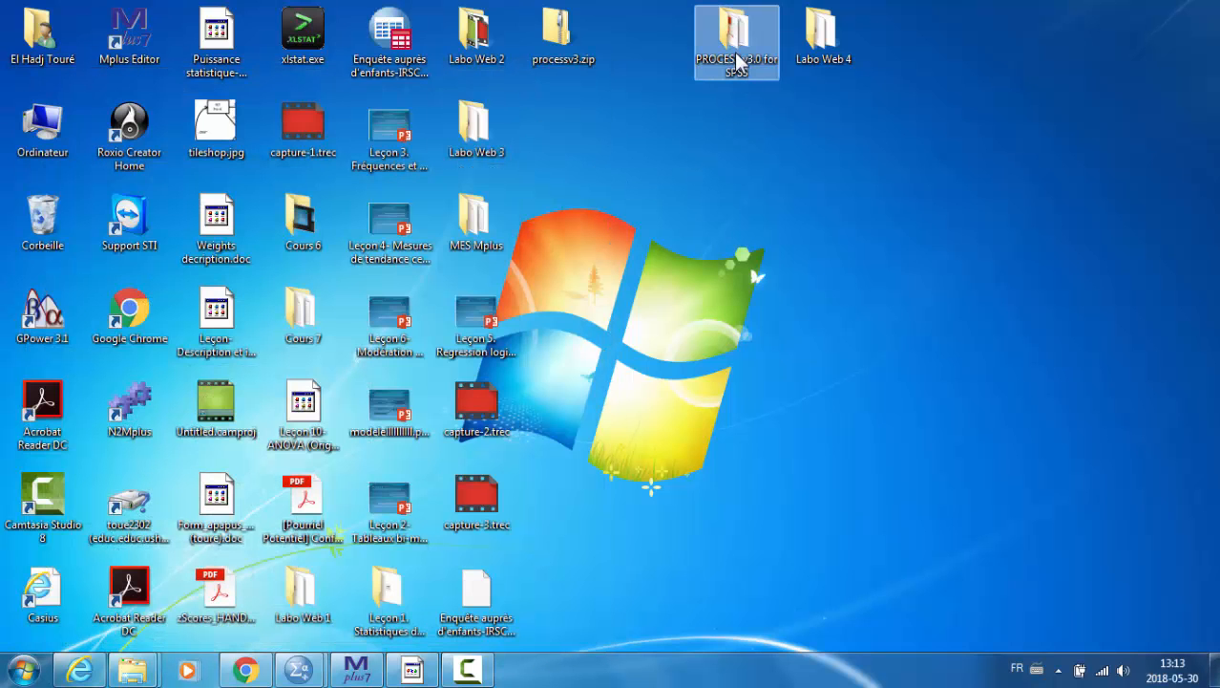
Open the PROCESS v3.0 for SPSS folder on the desktop and select process.sps
double_click(737, 61)
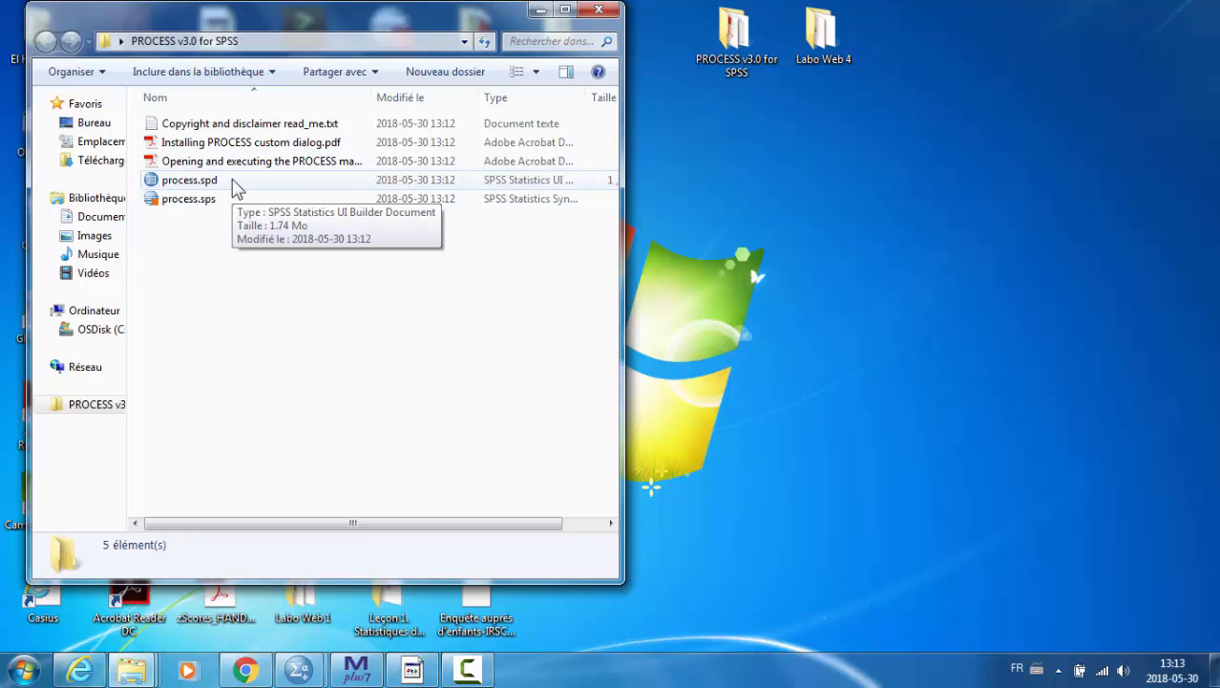
click(202, 212)
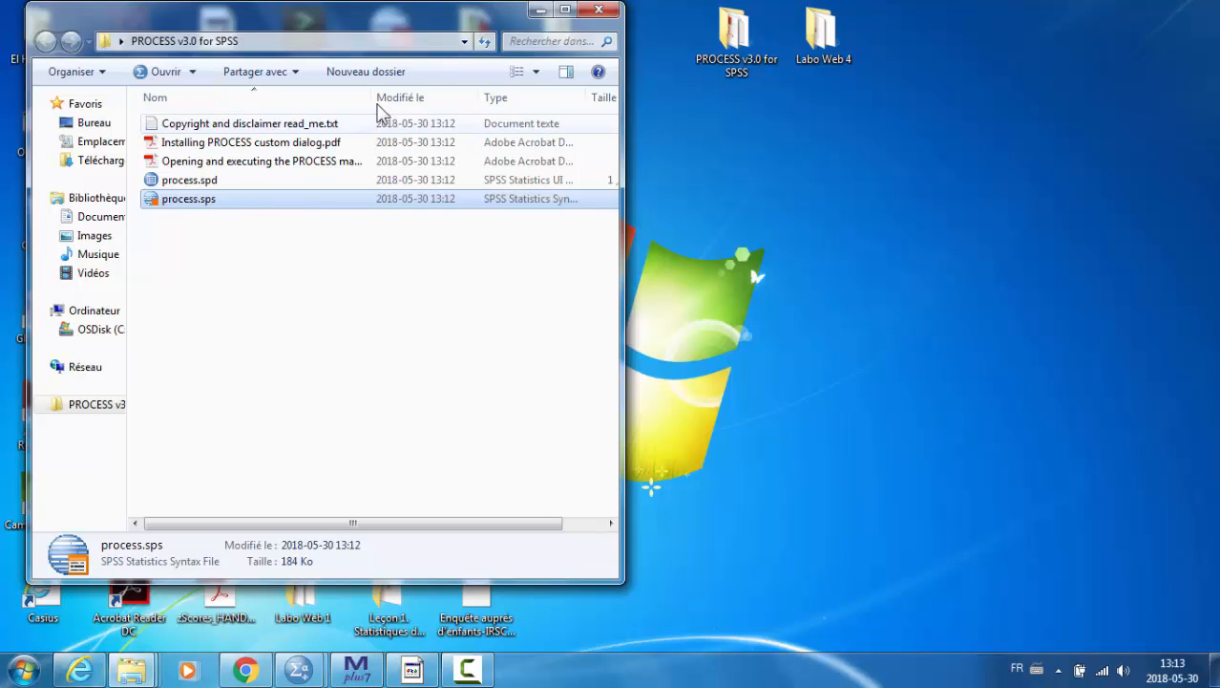
drag(509, 21, 484, 56)
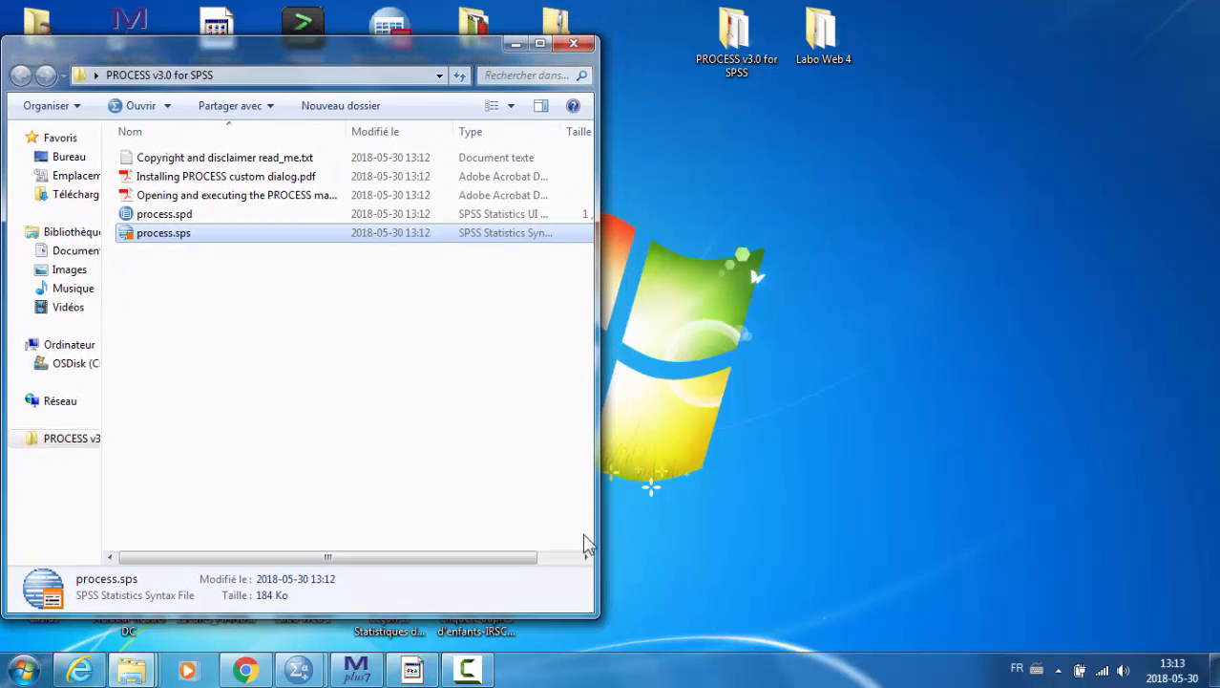
Switch to the SPSS Data Editor with Test d'ecriture (BD1).sav and narrow the PROCESS folder window to sit beside it
click(307, 673)
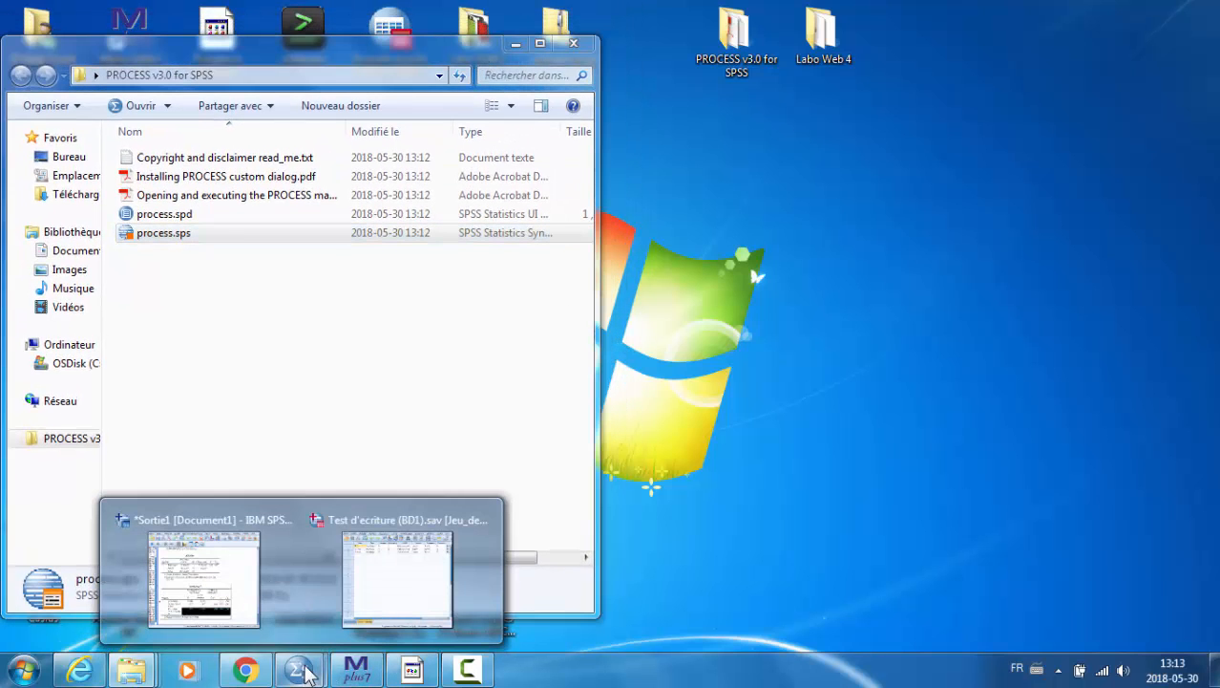
click(378, 586)
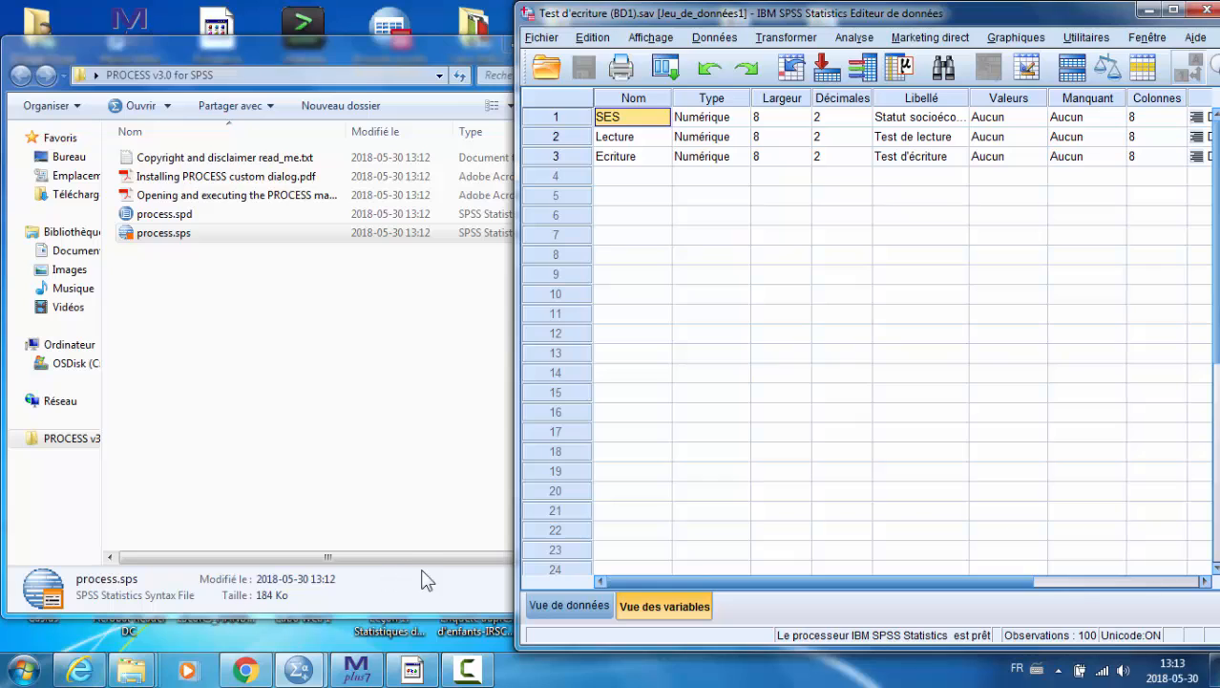
click(421, 48)
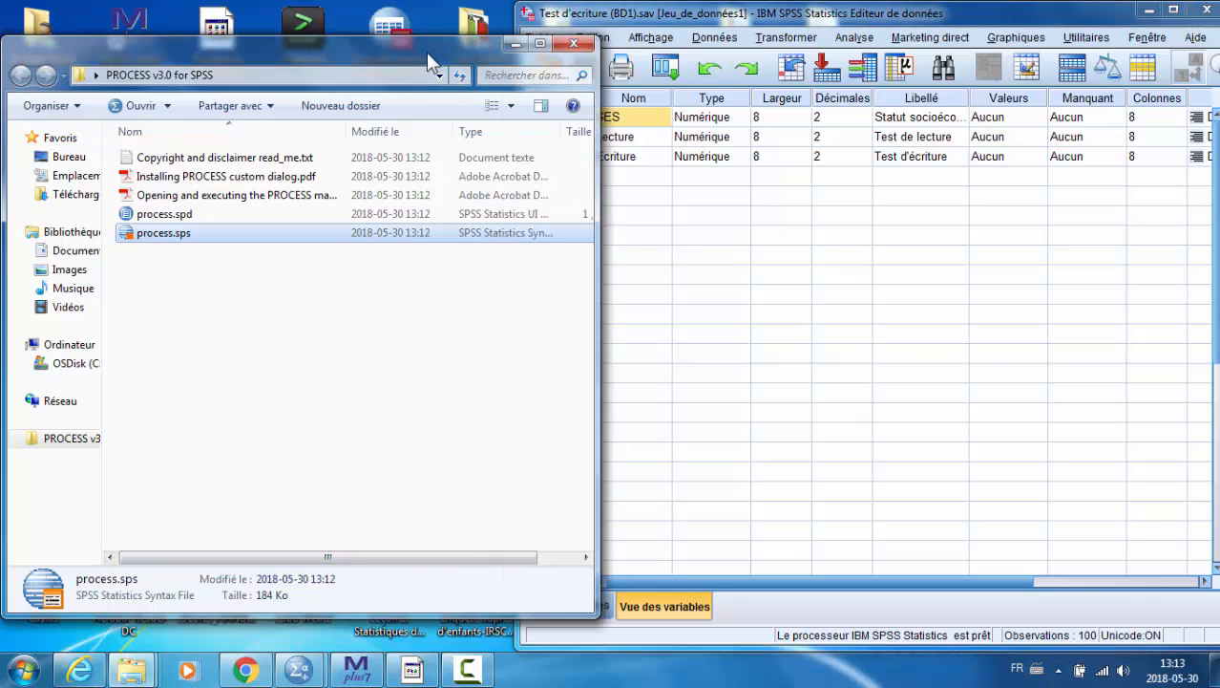
drag(598, 214, 504, 212)
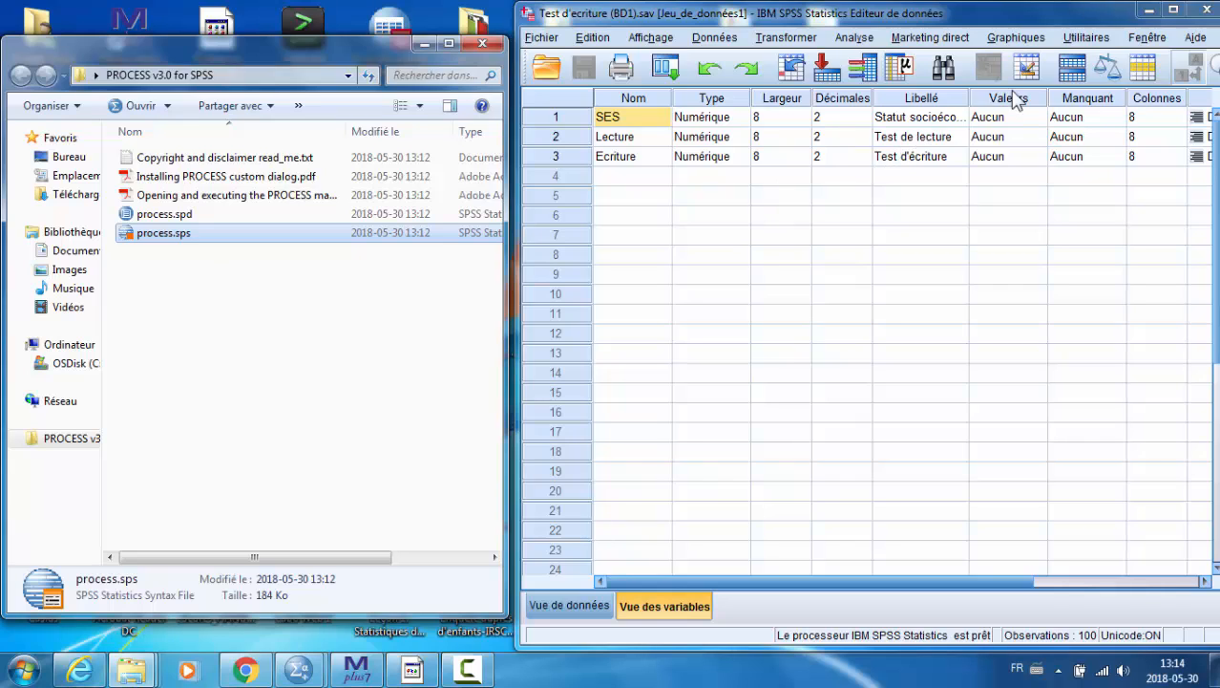
Start installing a custom dialog in SPSS and set the file lookup location to Desktop
click(1086, 40)
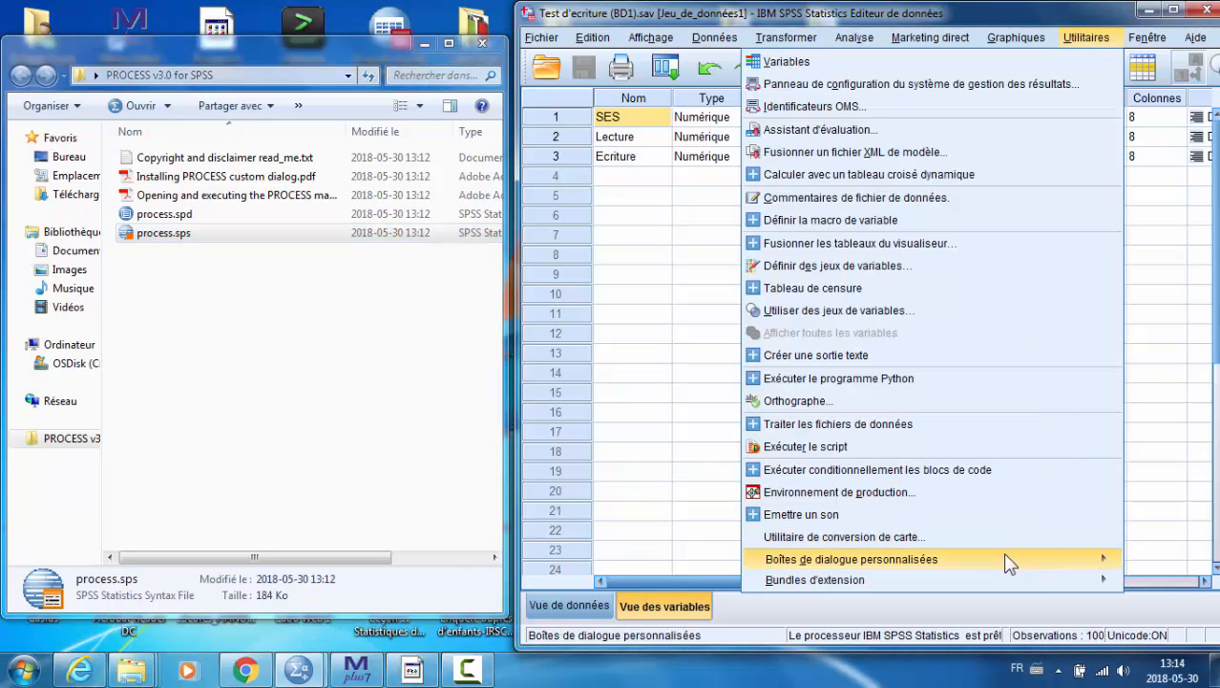
mouse_move(1005, 558)
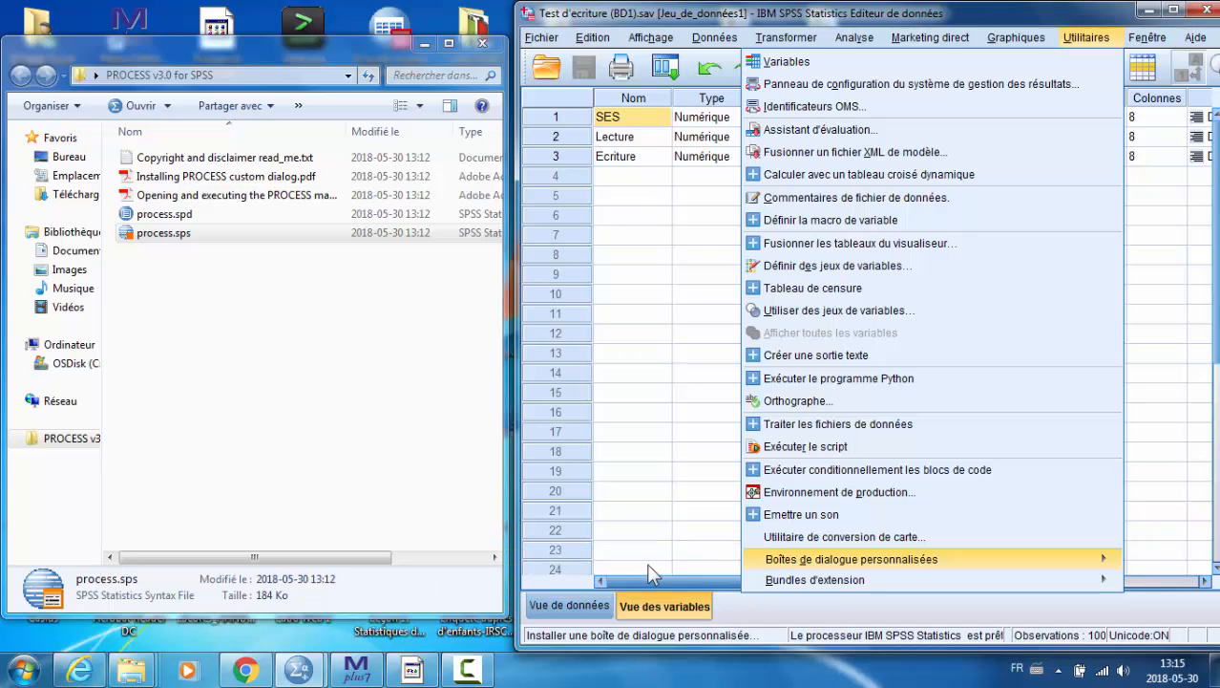
click(649, 564)
click(835, 150)
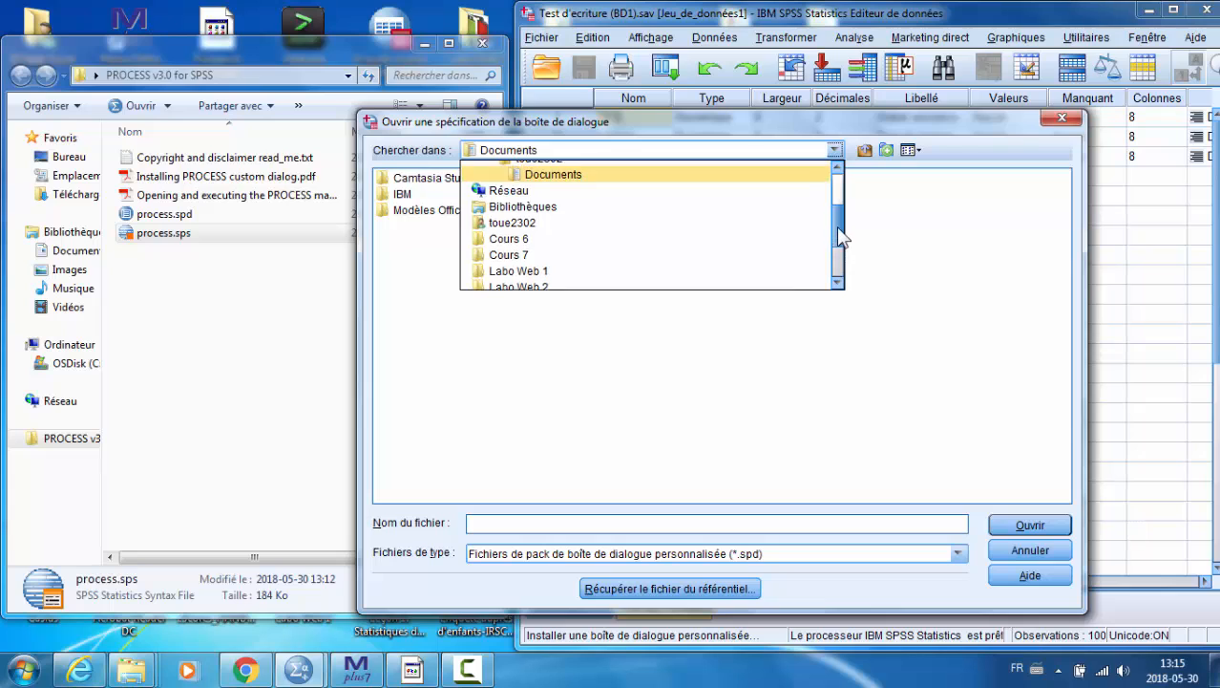
drag(837, 239, 839, 191)
click(524, 187)
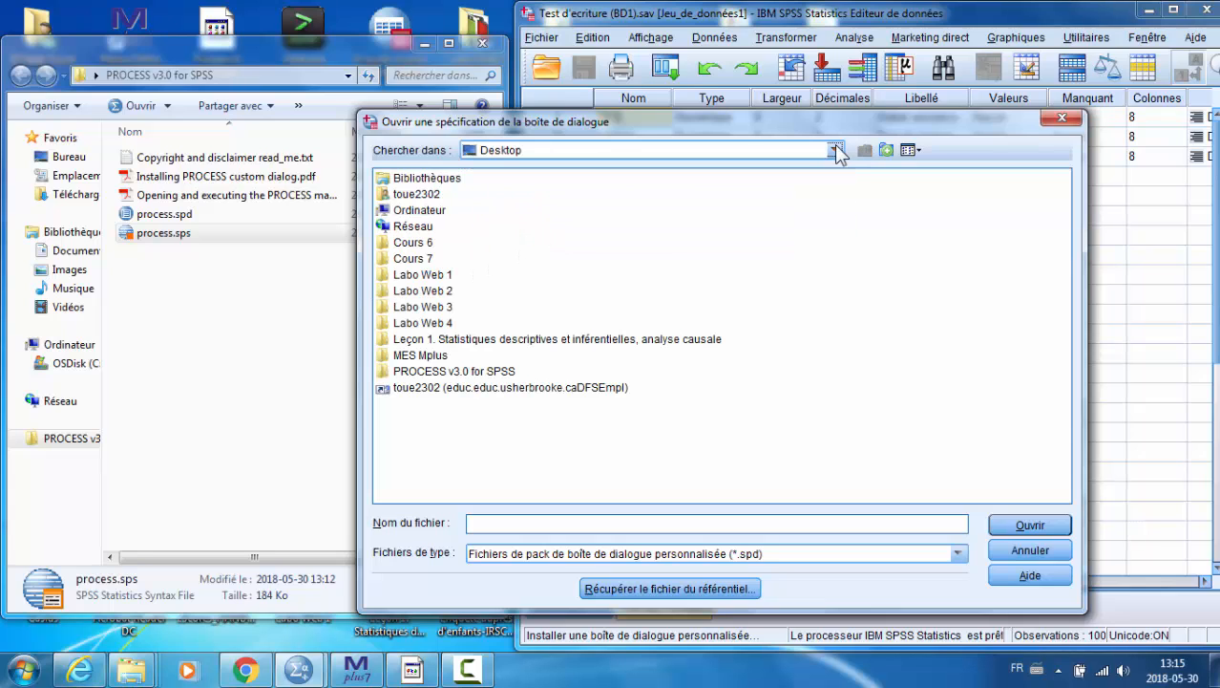
Install process.spd from the PROCESS v3.0 for SPSS folder as a custom dialog, replacing the previously installed version
drag(646, 127, 703, 121)
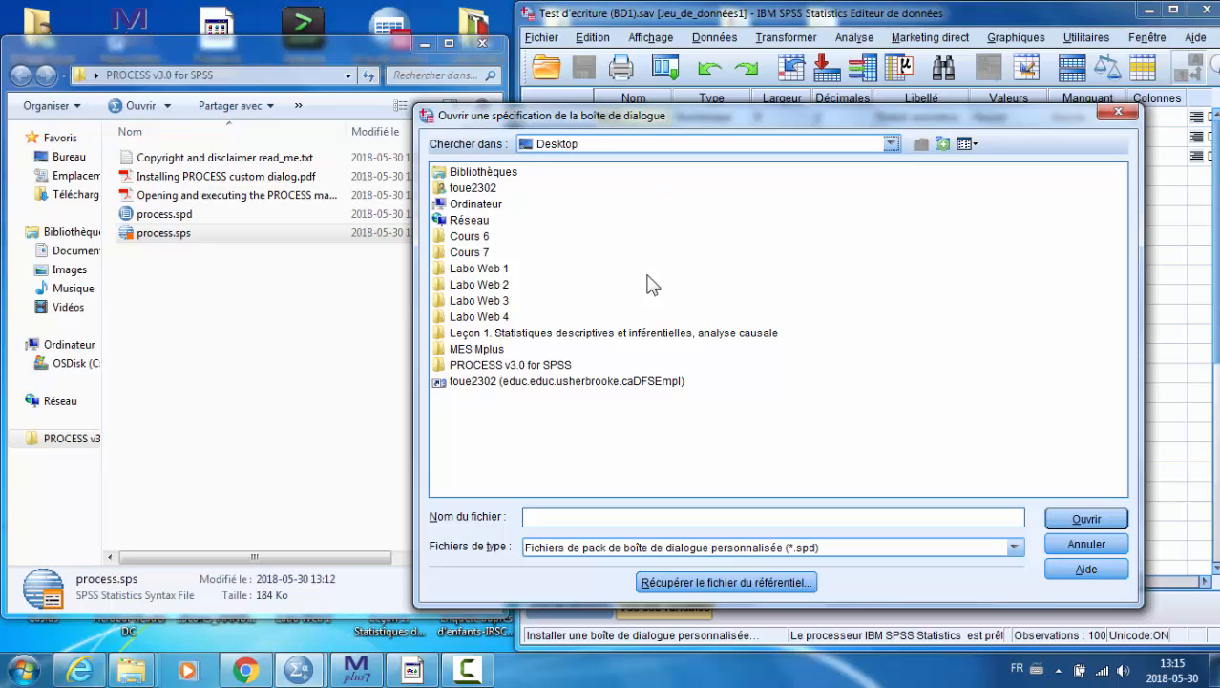
double_click(531, 368)
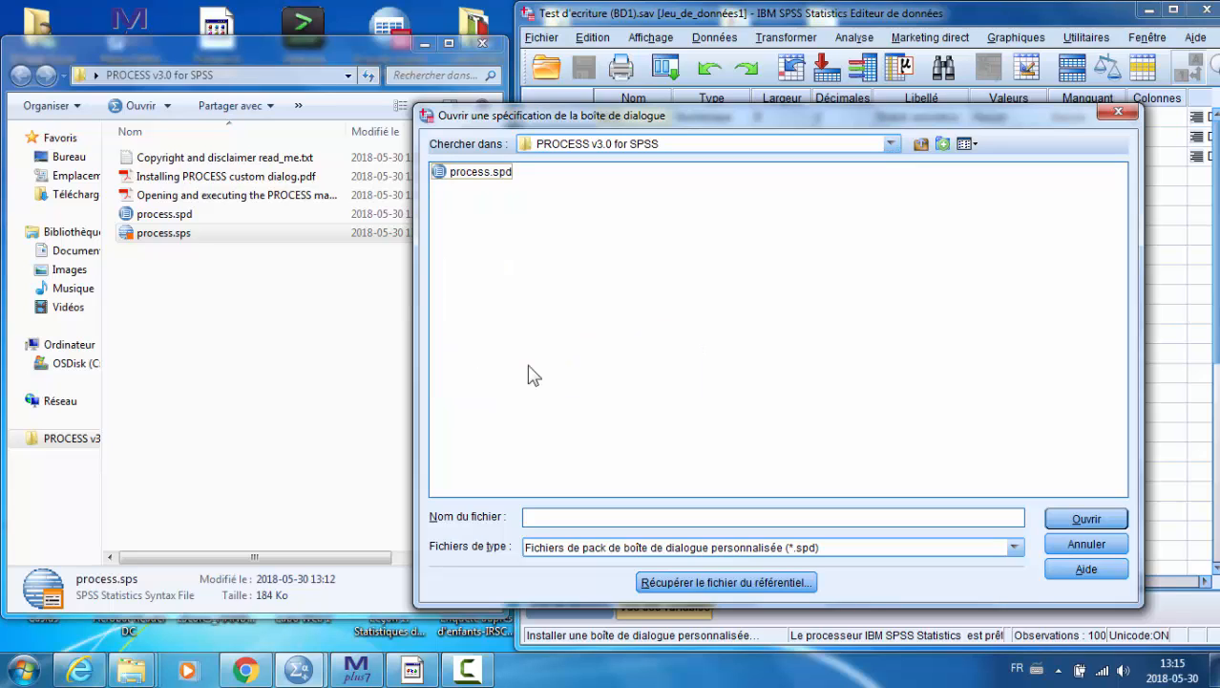
click(476, 176)
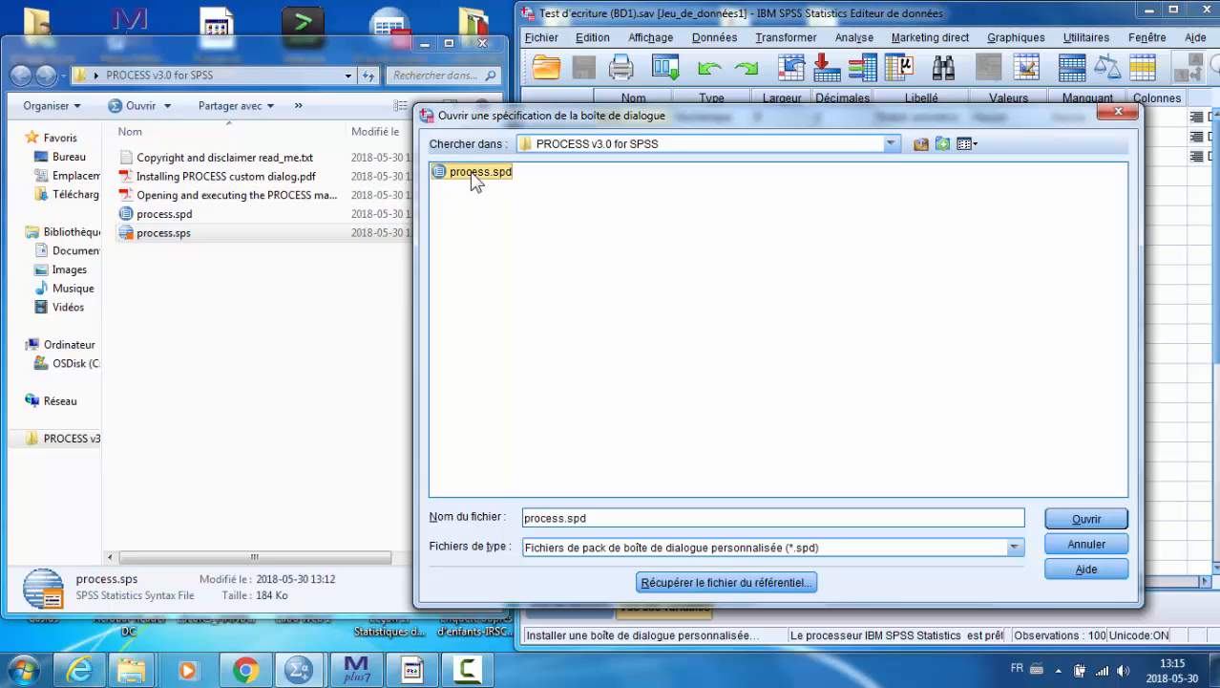
click(1088, 521)
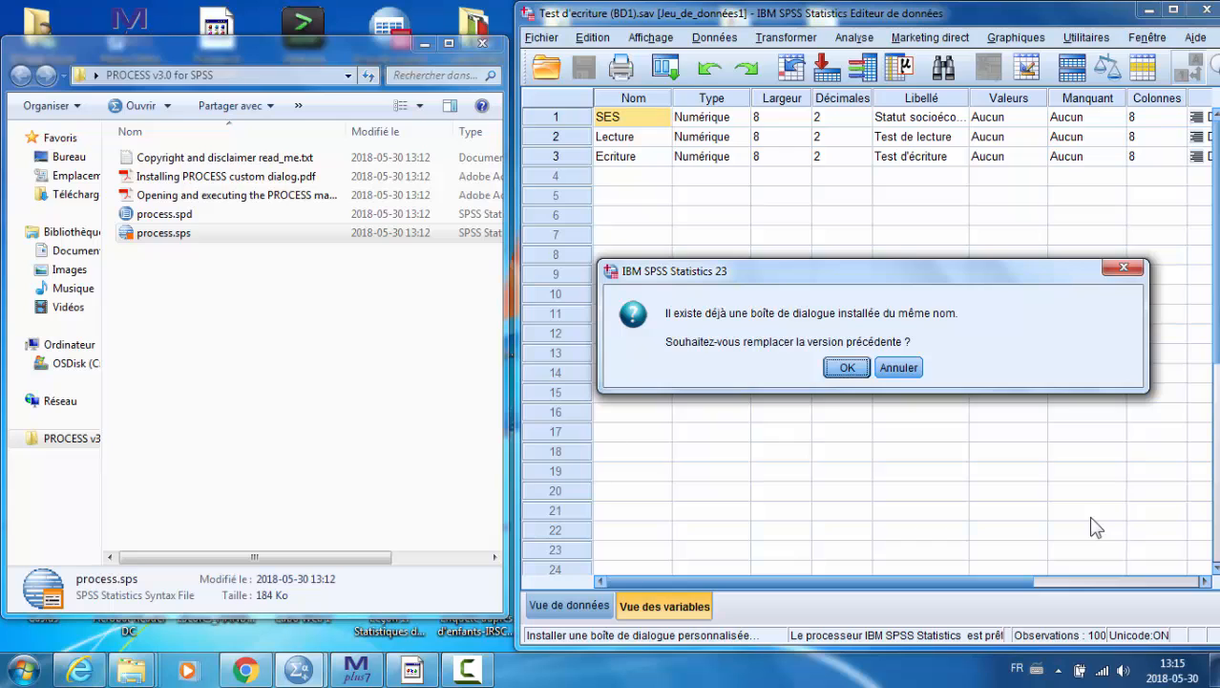
drag(752, 271, 678, 235)
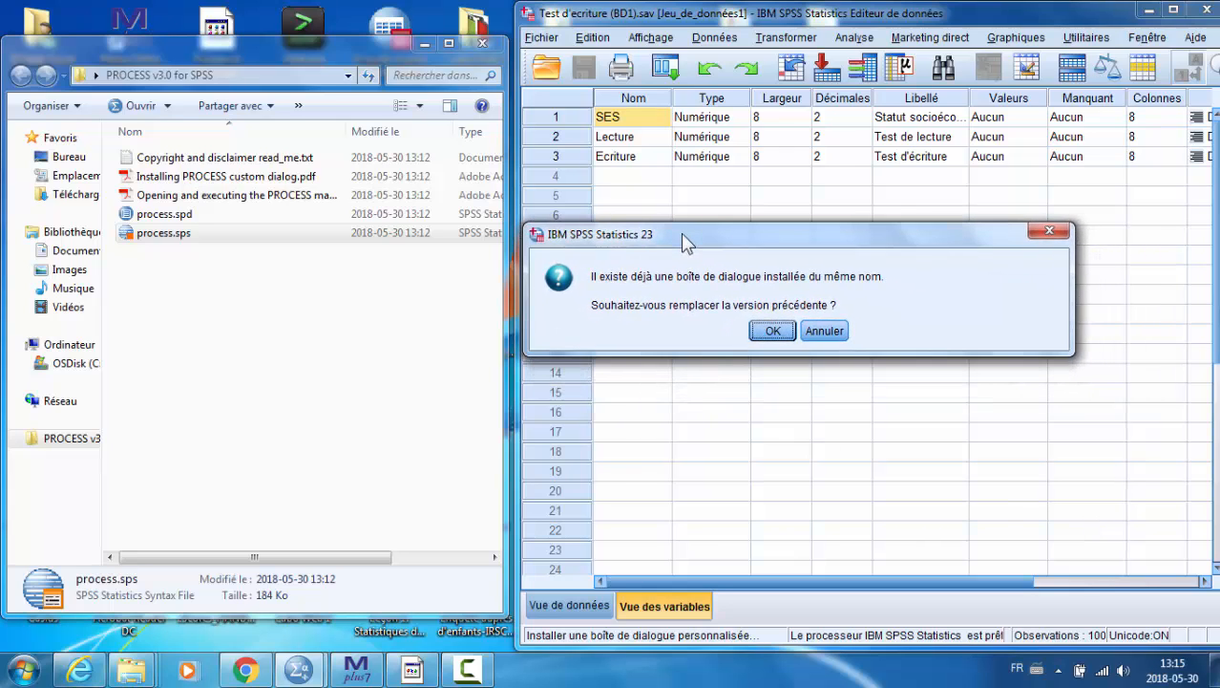
click(775, 331)
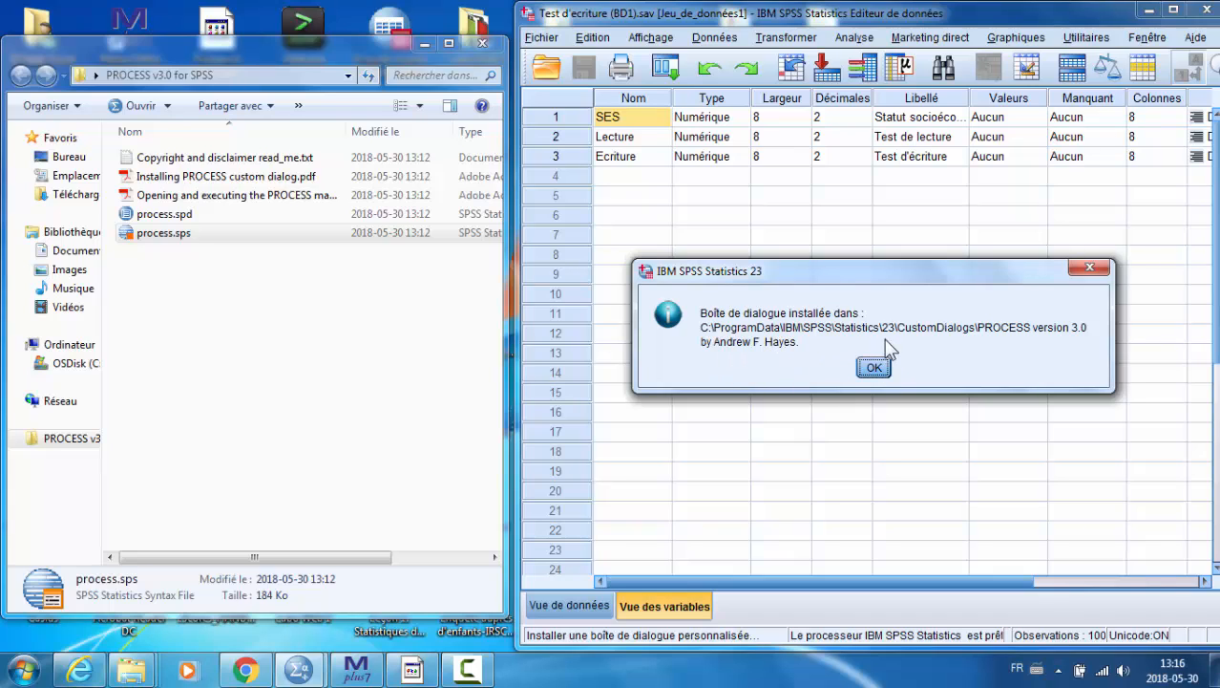
click(874, 369)
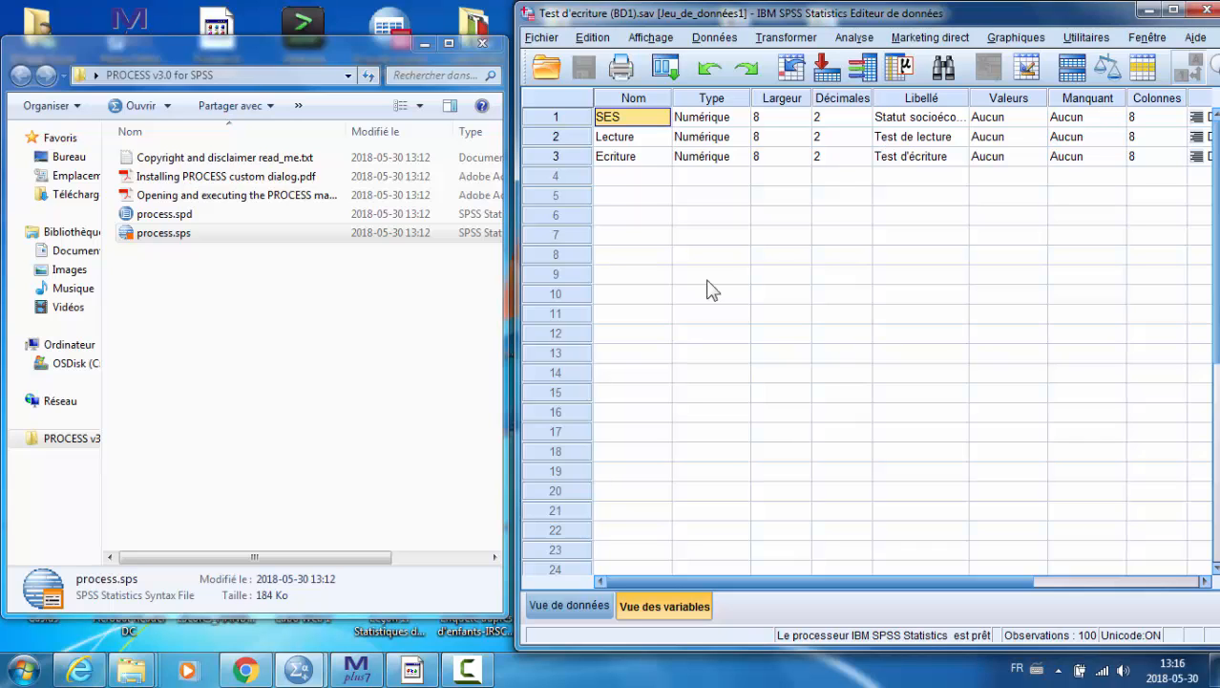
Bring up the Labo Web 4 Word document beside SPSS and open the PROCESS v3.0 dialog from the regression analyses
click(412, 671)
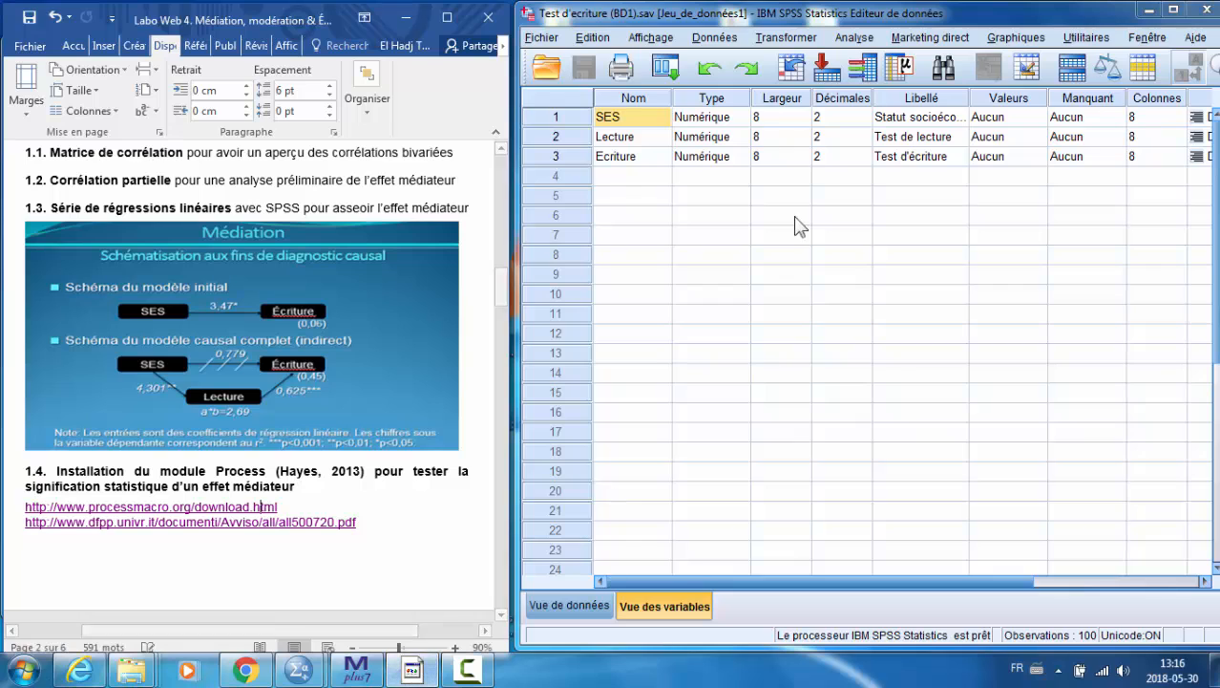
click(867, 40)
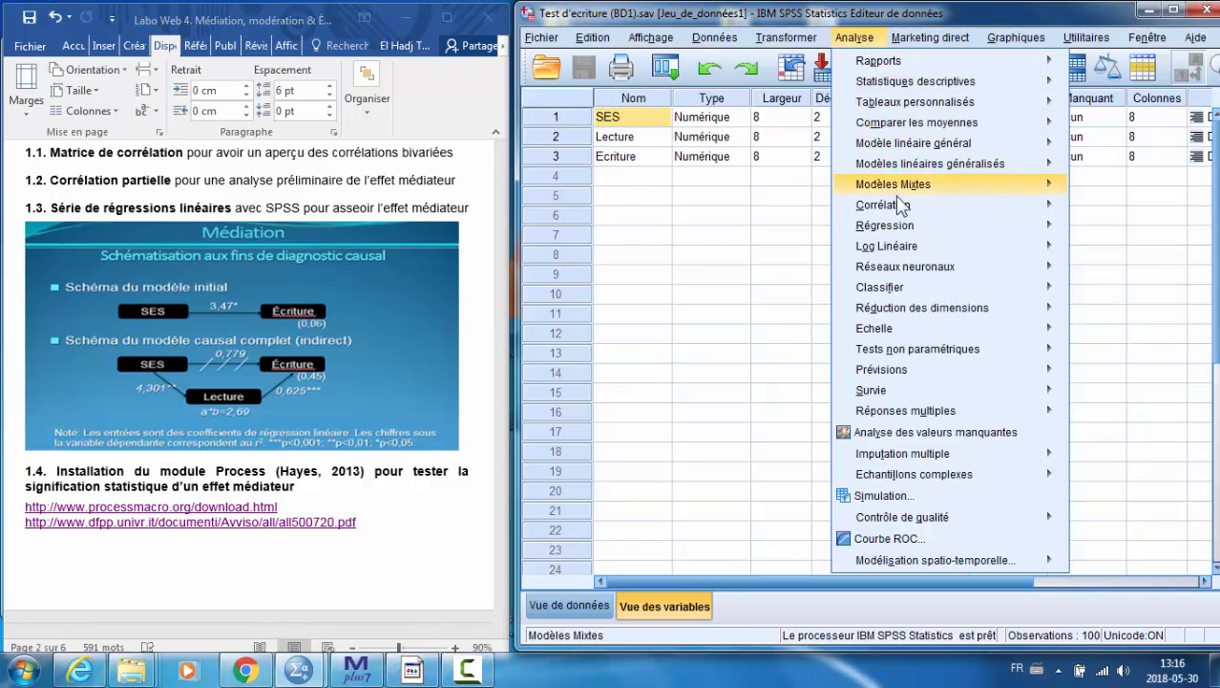
mouse_move(900, 229)
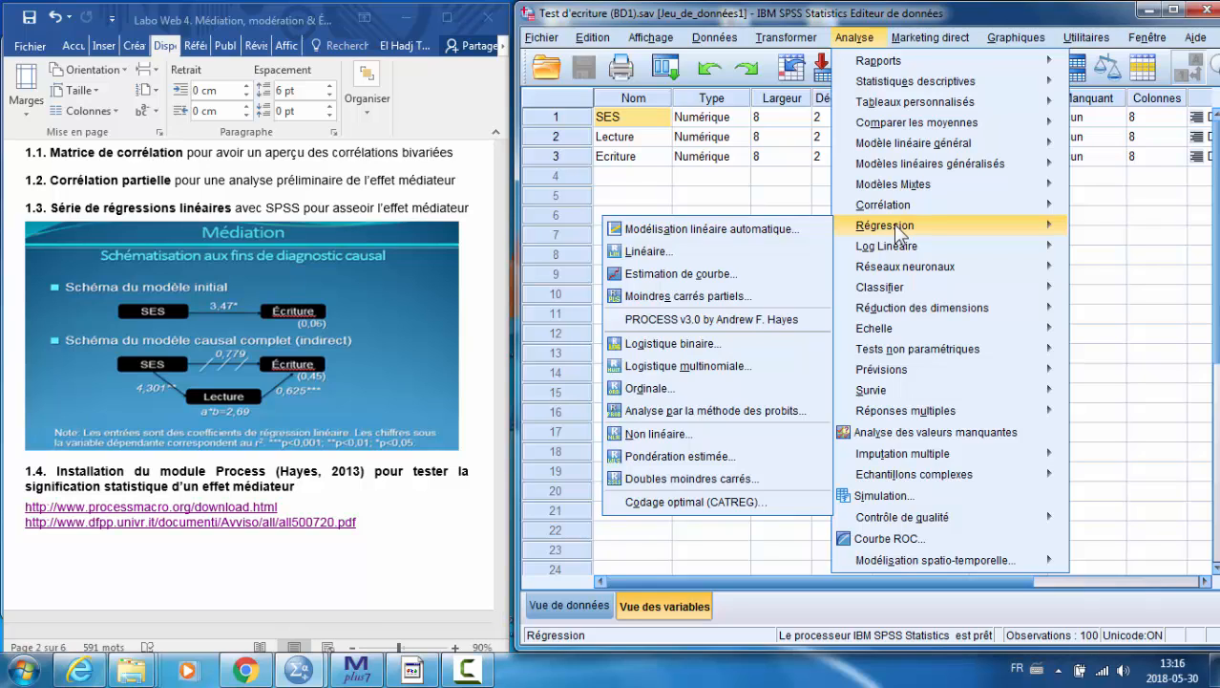
click(742, 320)
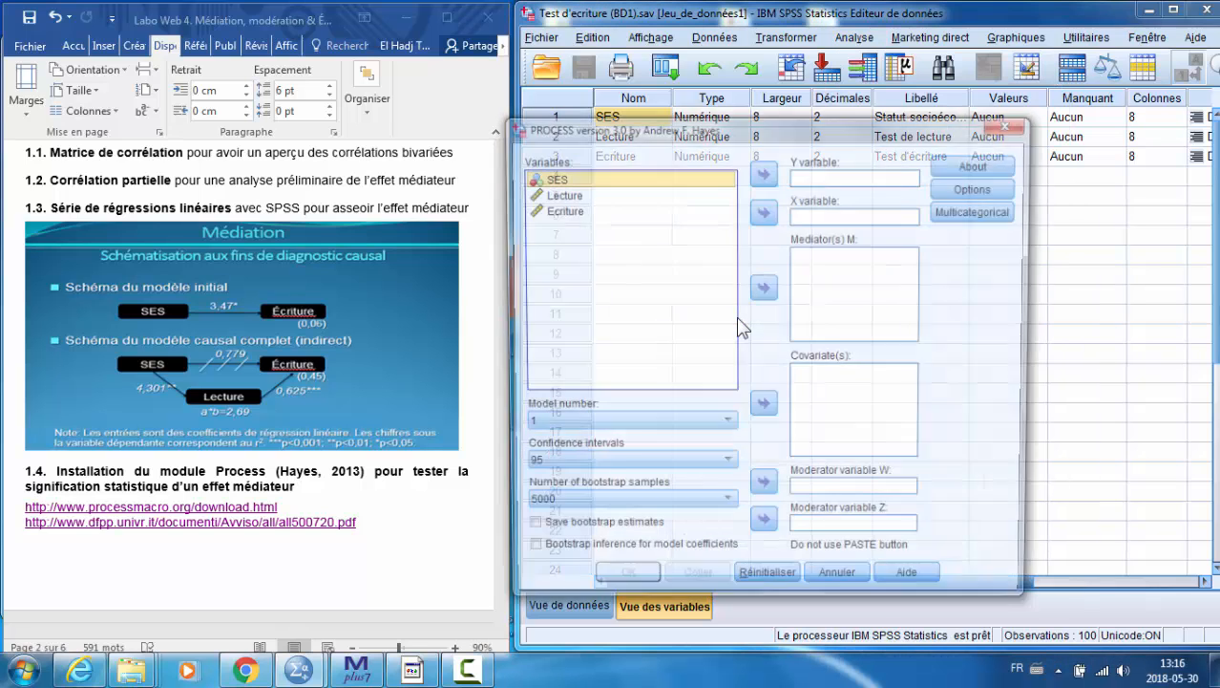
drag(777, 130, 882, 121)
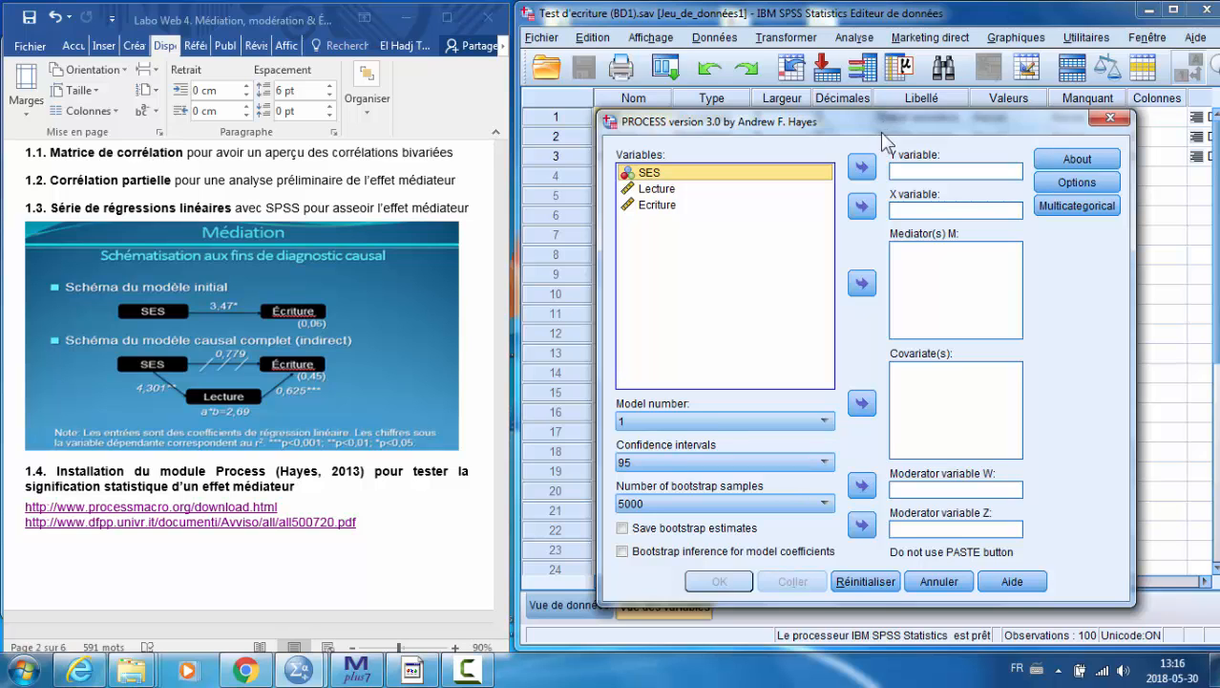
drag(890, 121, 891, 120)
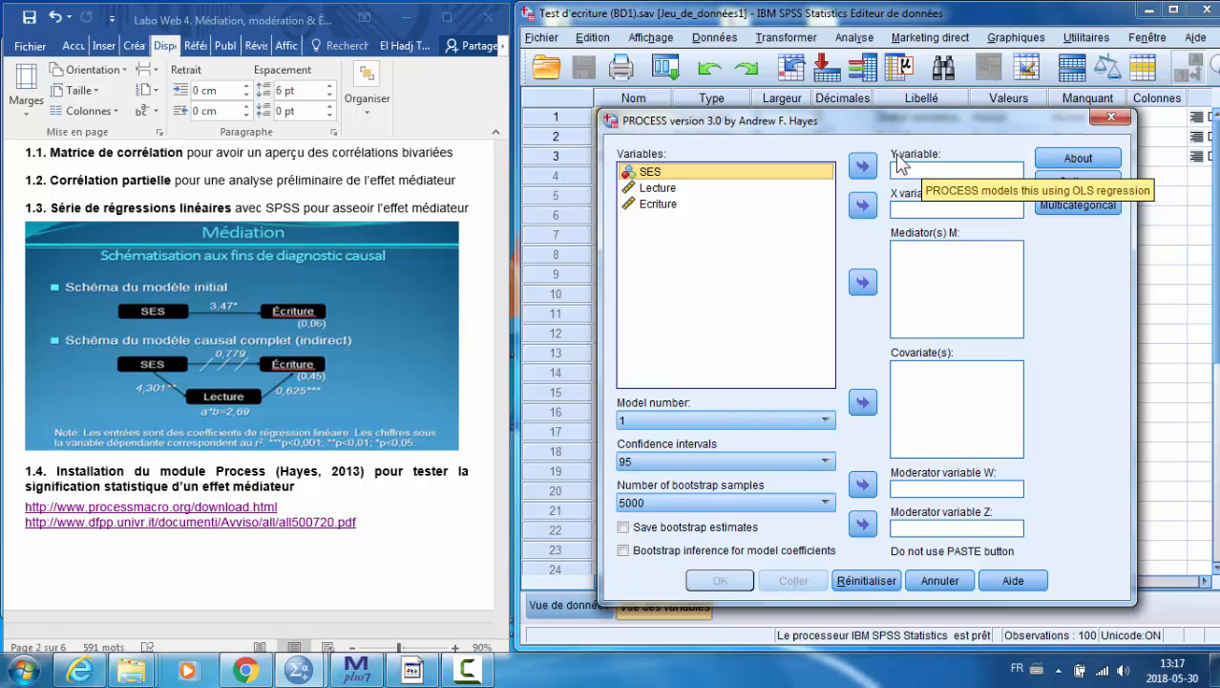
Assign Ecriture as the Y variable, SES as the X variable and Lecture as the mediator in PROCESS
click(708, 203)
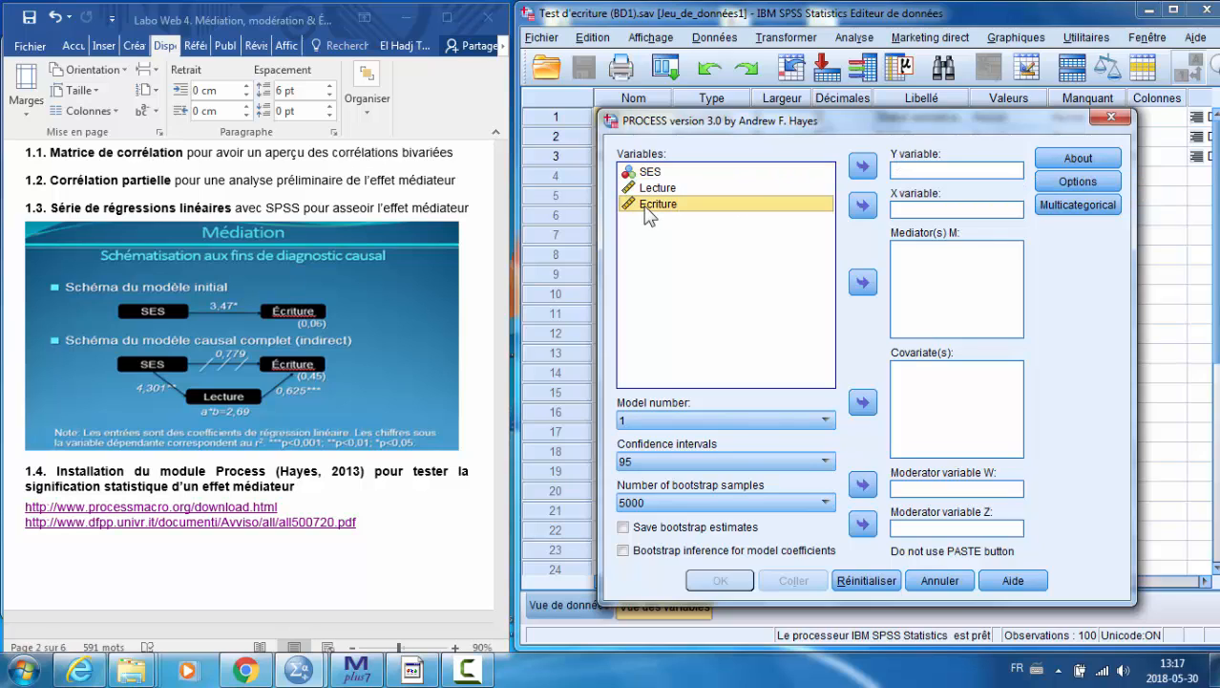
click(862, 168)
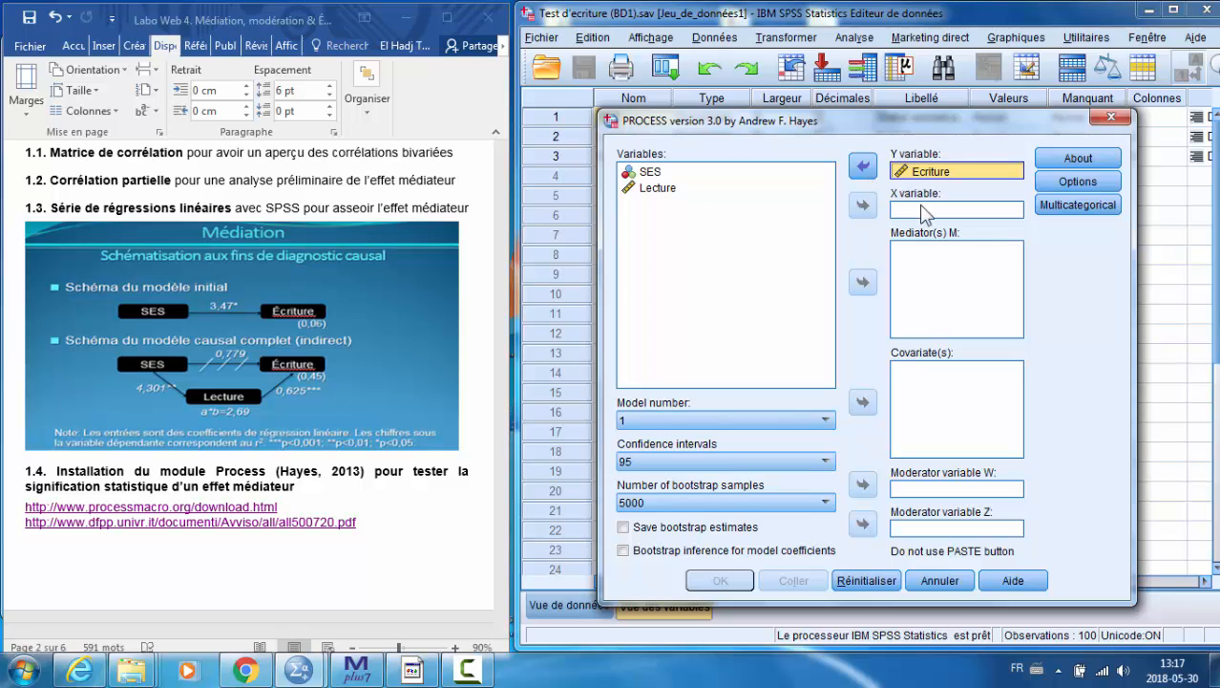
click(653, 174)
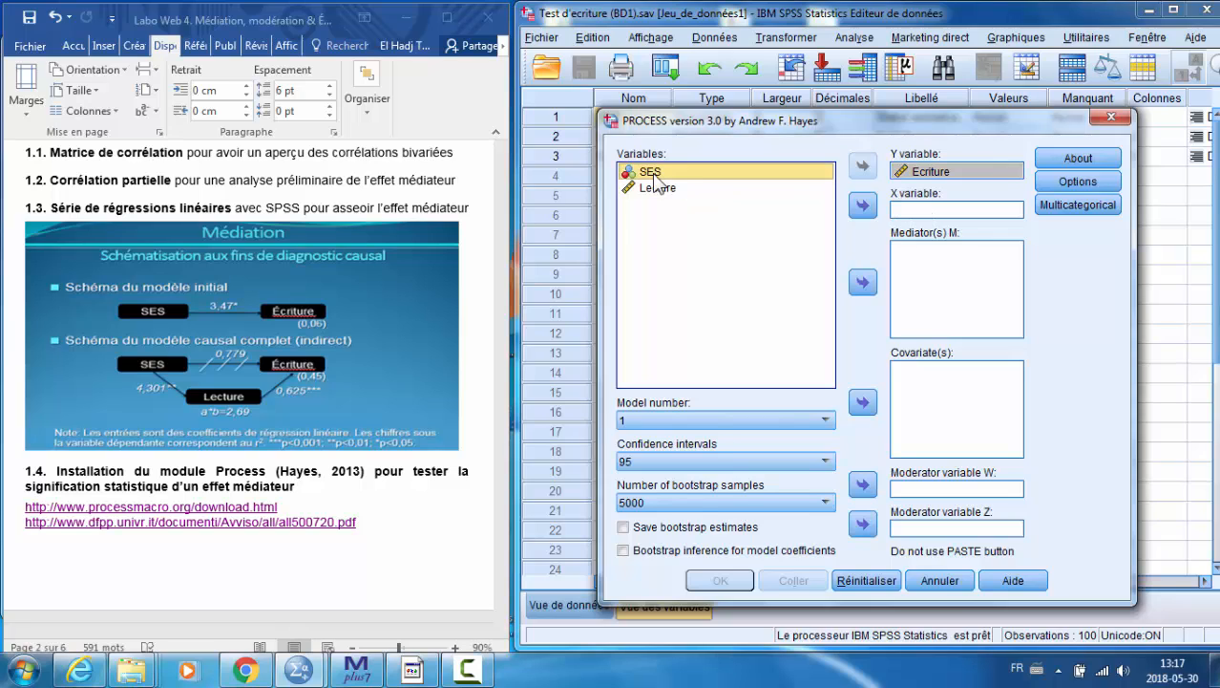
click(862, 206)
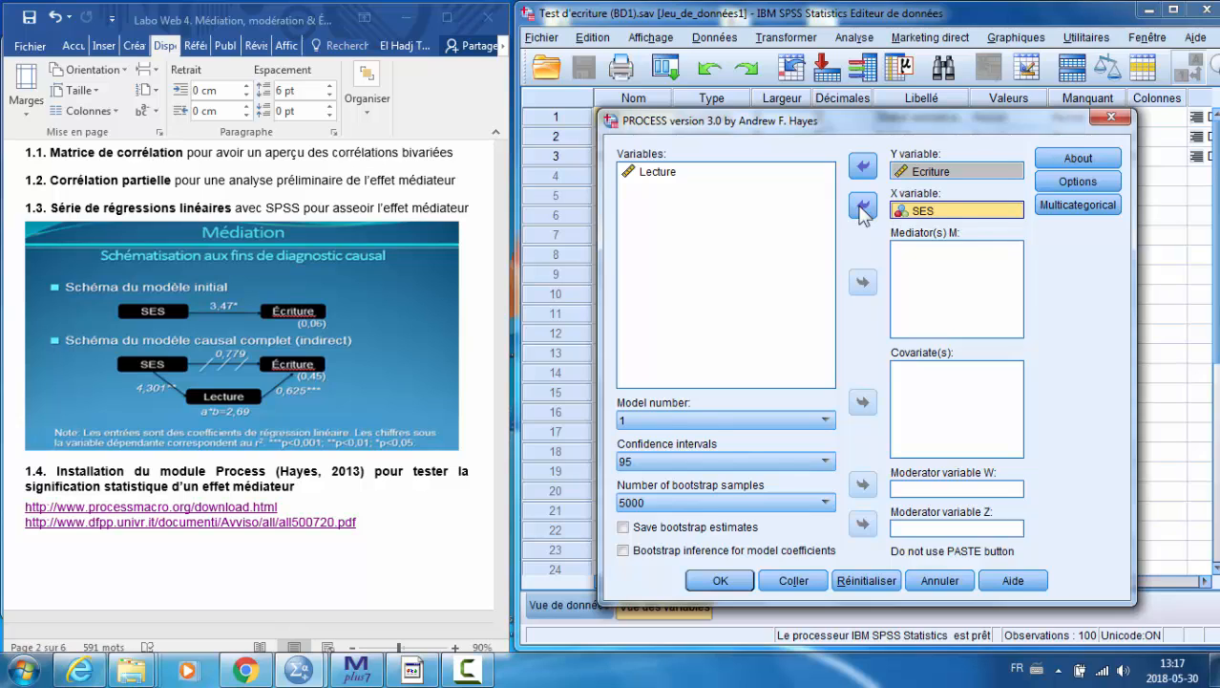
click(706, 174)
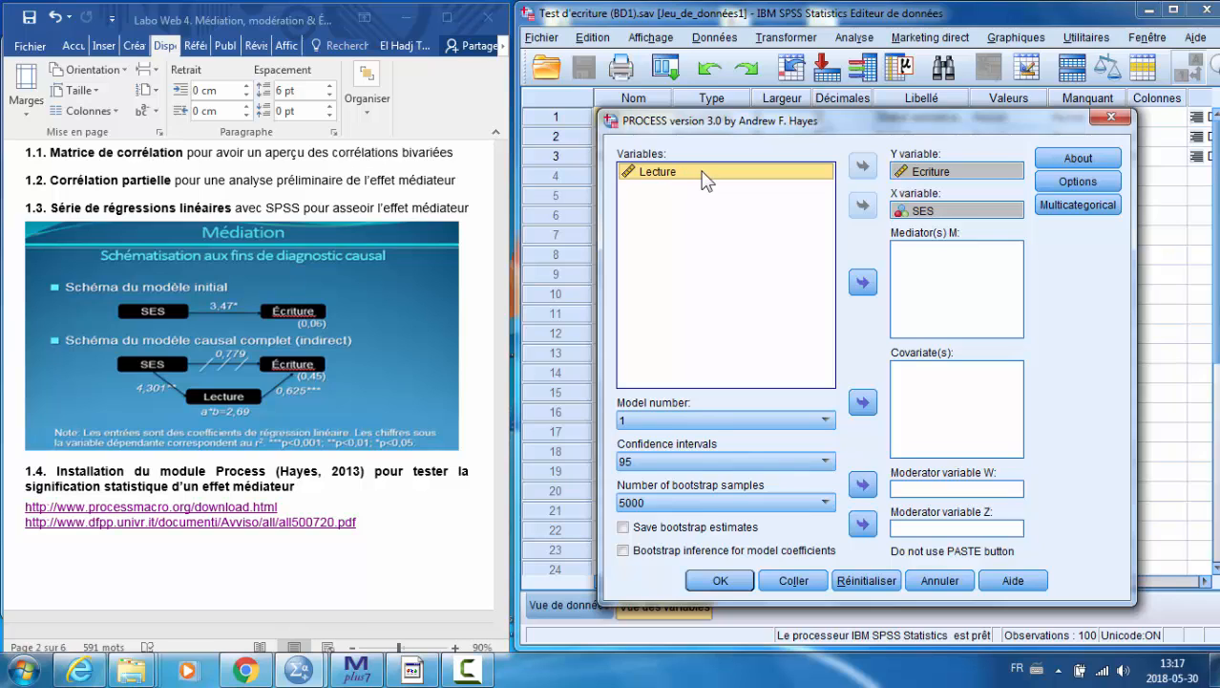
click(862, 284)
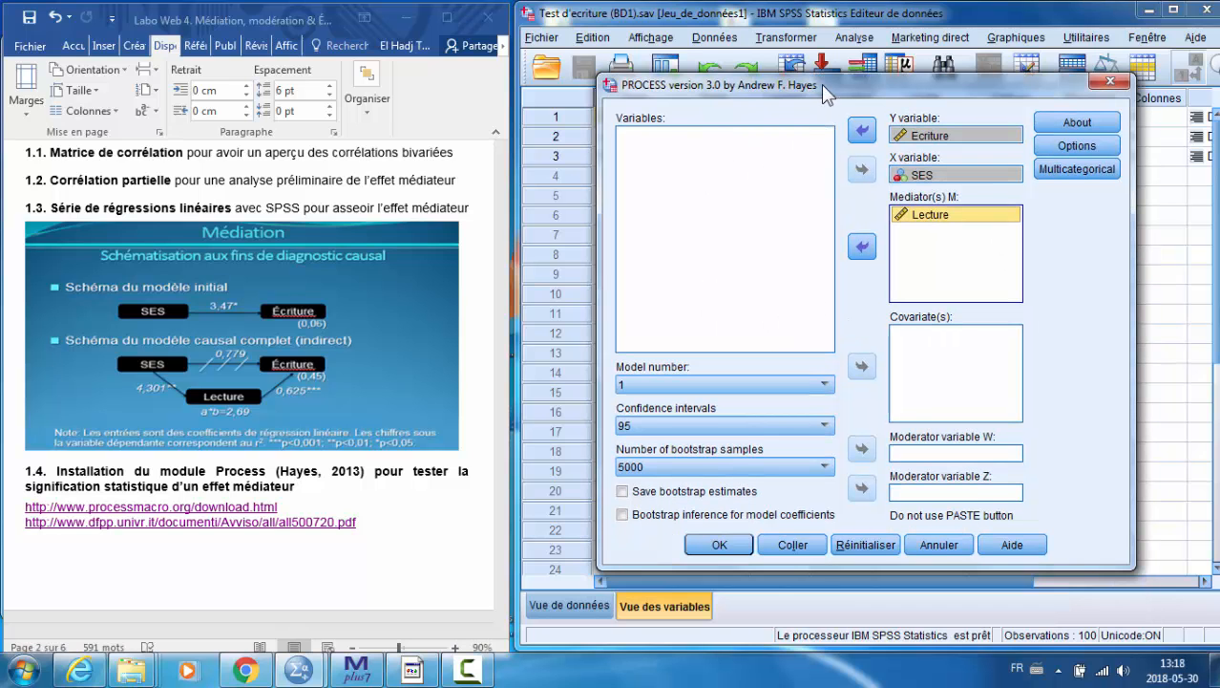
mouse_move(821, 84)
mouse_down()
mouse_move(776, 98)
mouse_move(823, 85)
mouse_up()
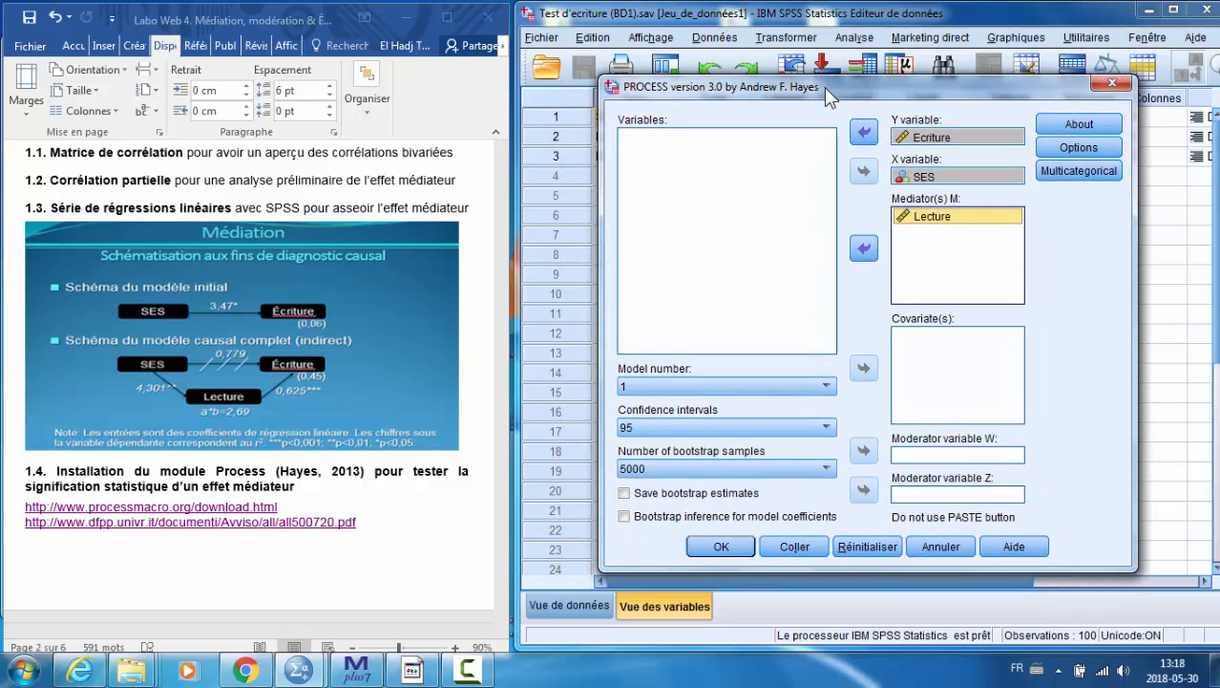
Open the all500720.pdf link under section 1.4 of the Word document in the browser
click(392, 524)
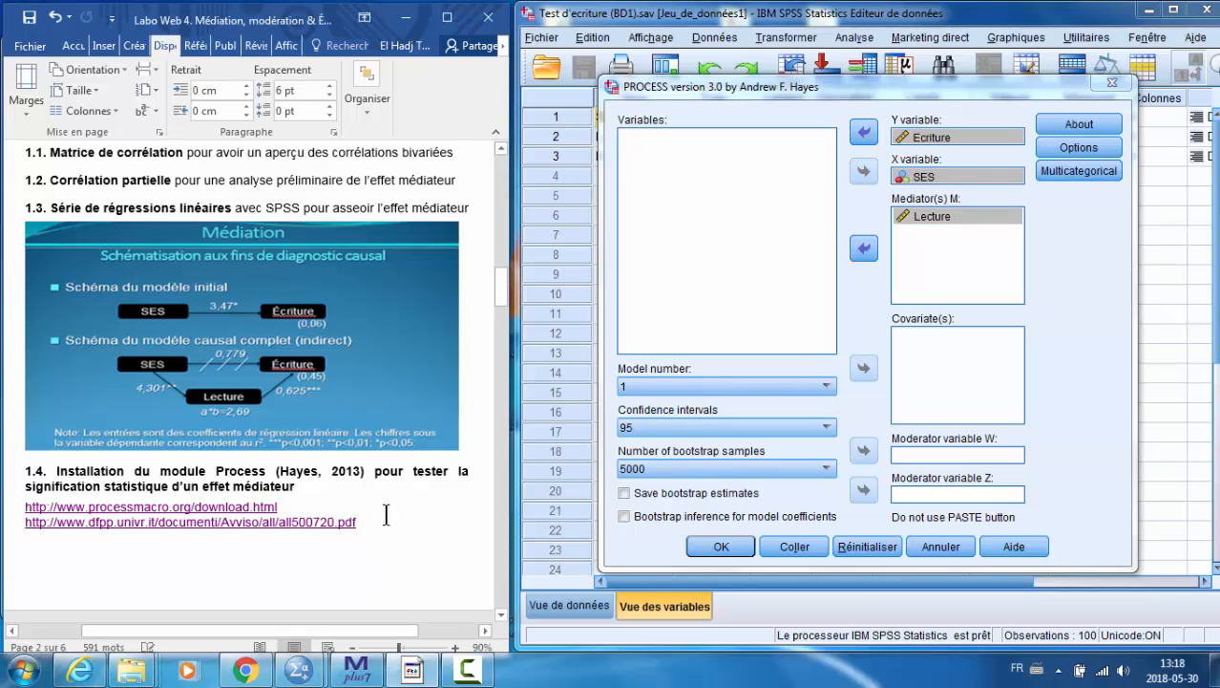
scroll(385, 515, down, 1)
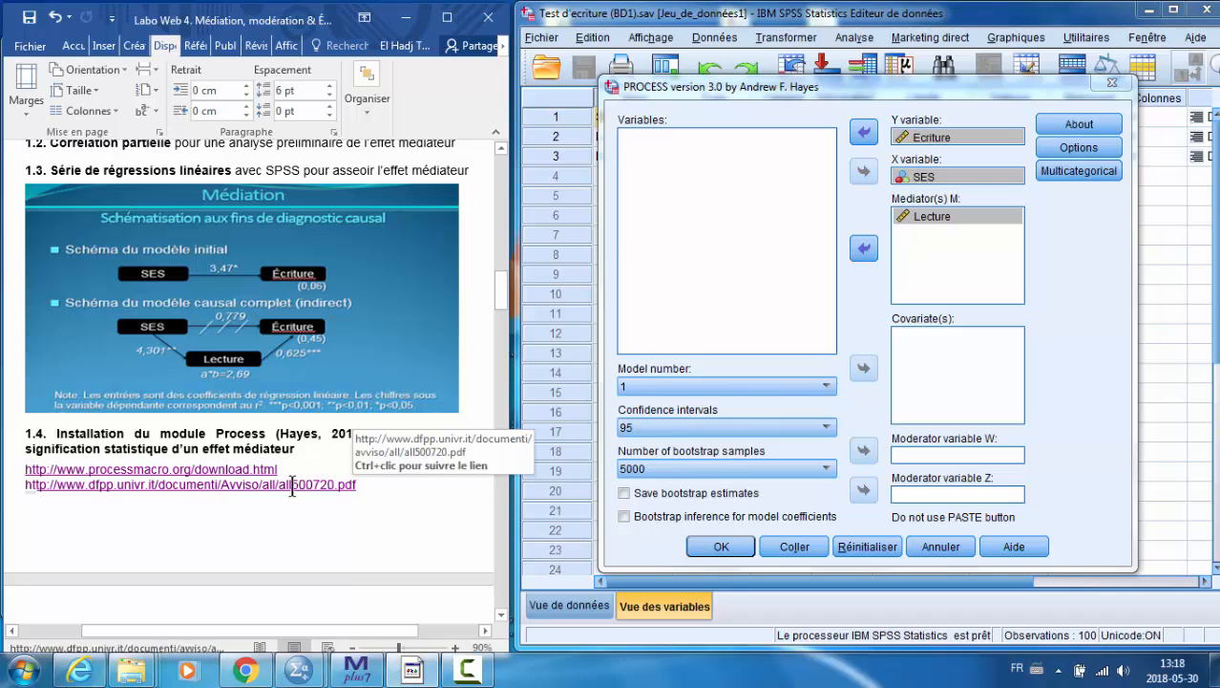
drag(378, 482, 25, 491)
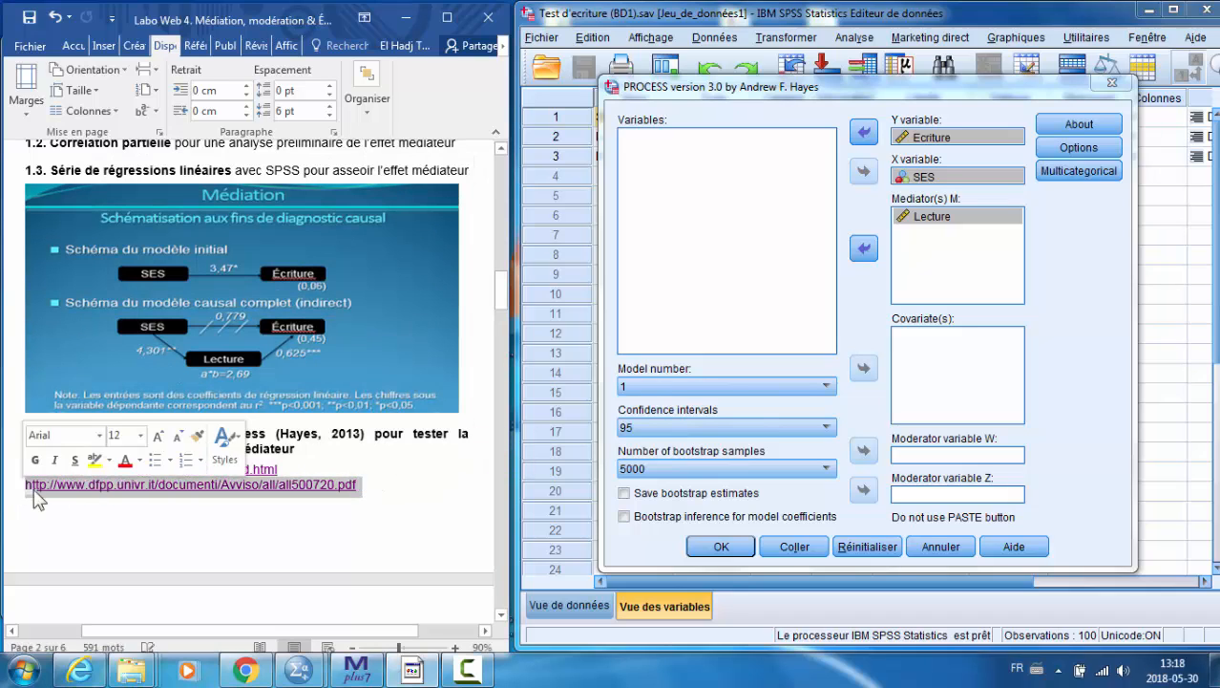
click(241, 491)
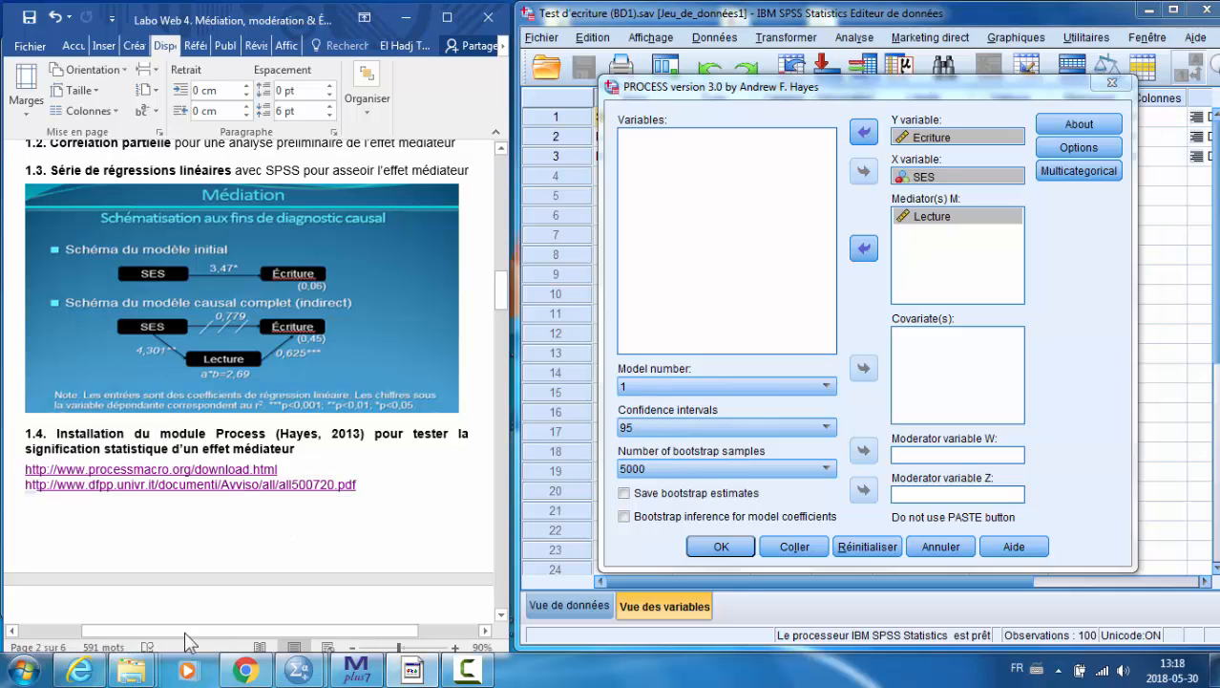
ctrl+click(266, 487)
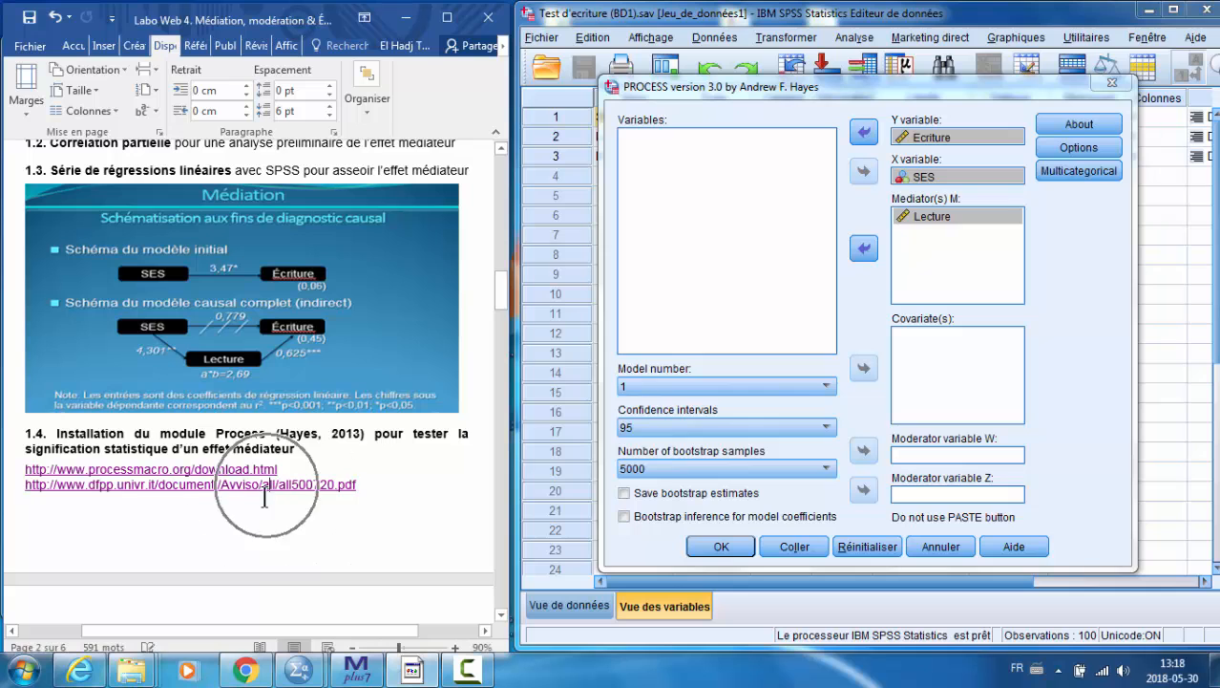
click(688, 439)
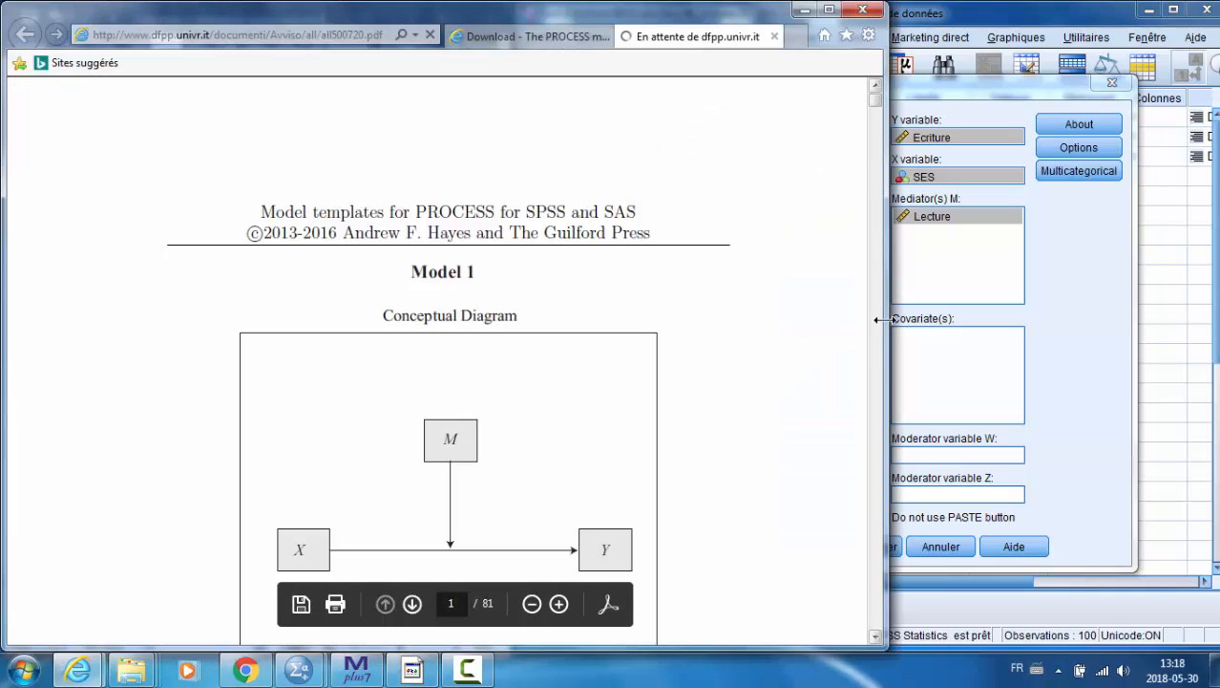
Narrow the browser window to sit beside the PROCESS dialog and enlarge the model templates PDF
drag(876, 320, 561, 329)
click(393, 602)
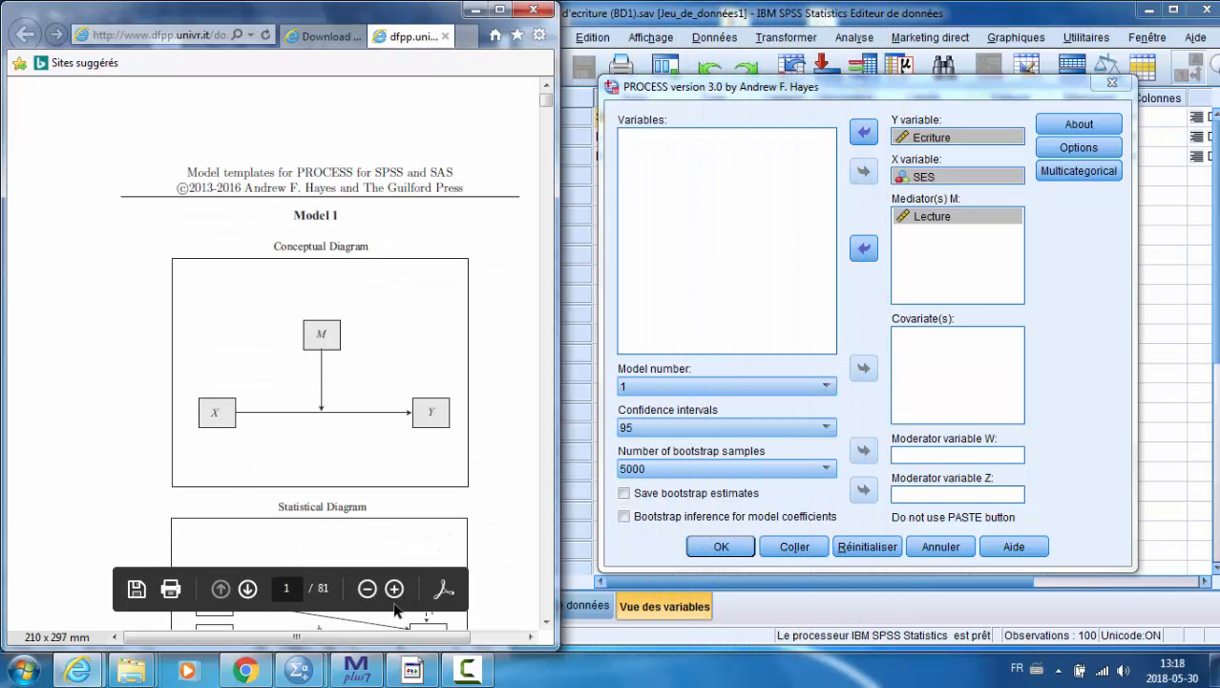
click(394, 591)
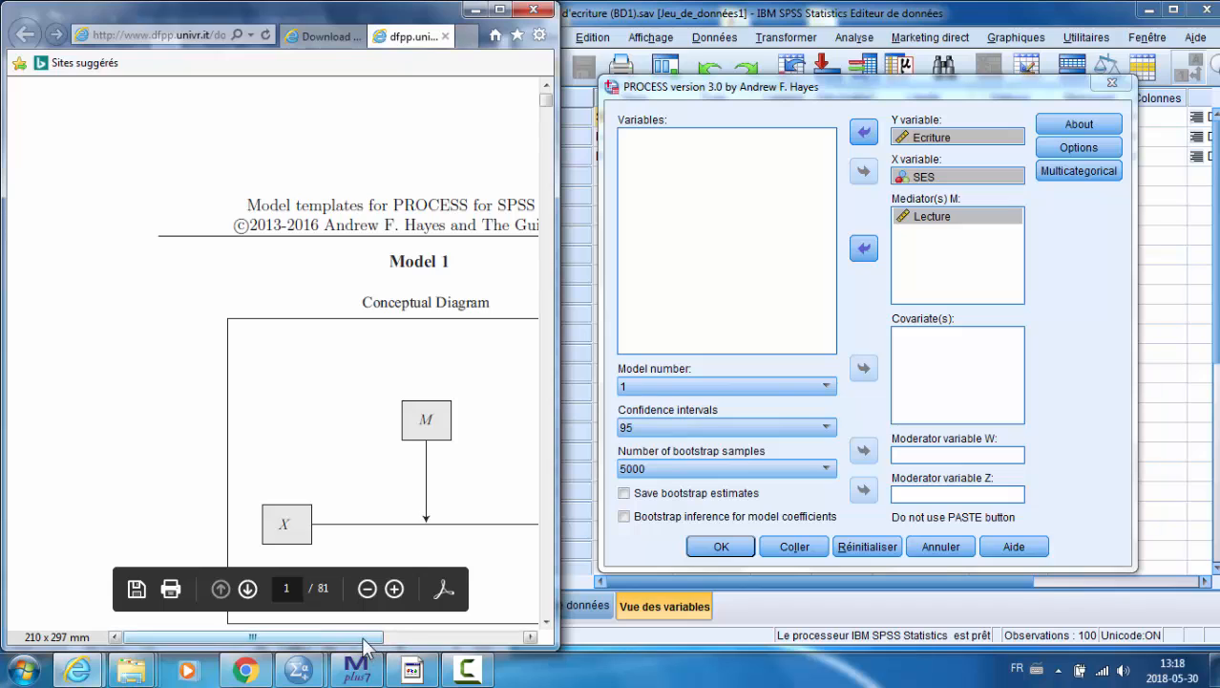
mouse_move(368, 636)
mouse_down()
mouse_move(449, 628)
mouse_move(386, 648)
mouse_up()
click(394, 588)
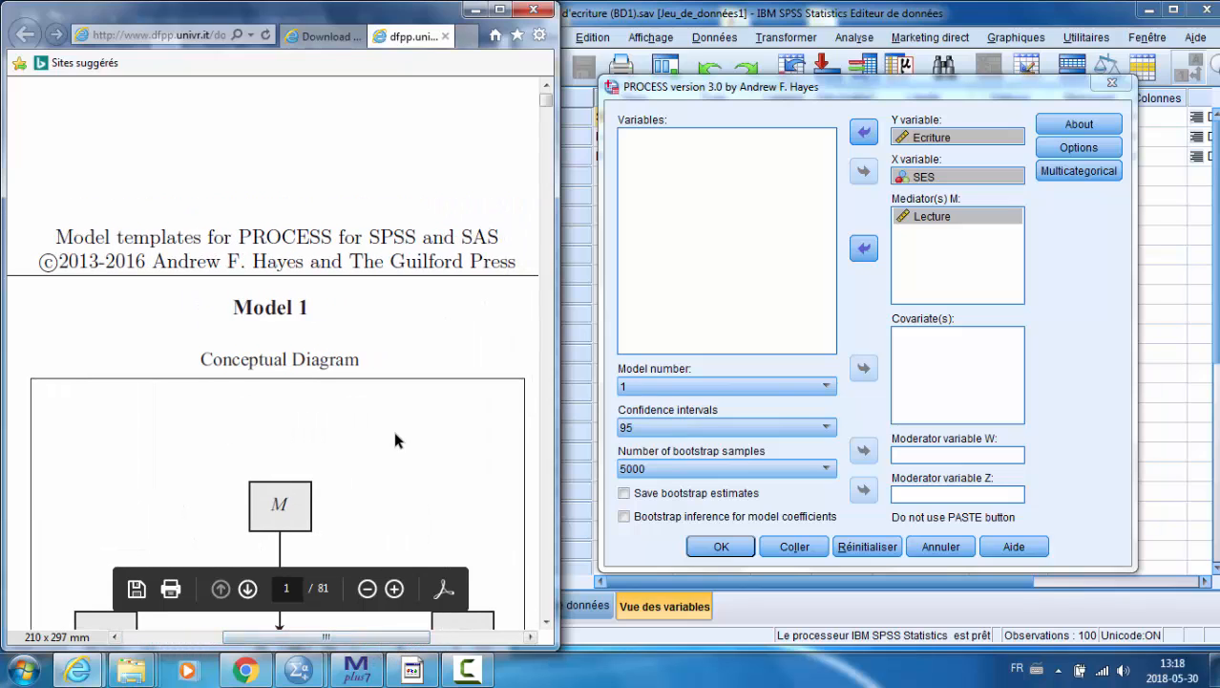
Examine the conceptual and statistical diagrams in the PROCESS templates from Model 1 through Model 4 to identify the mediation model
scroll(392, 426, down, 3)
scroll(309, 320, down, 3)
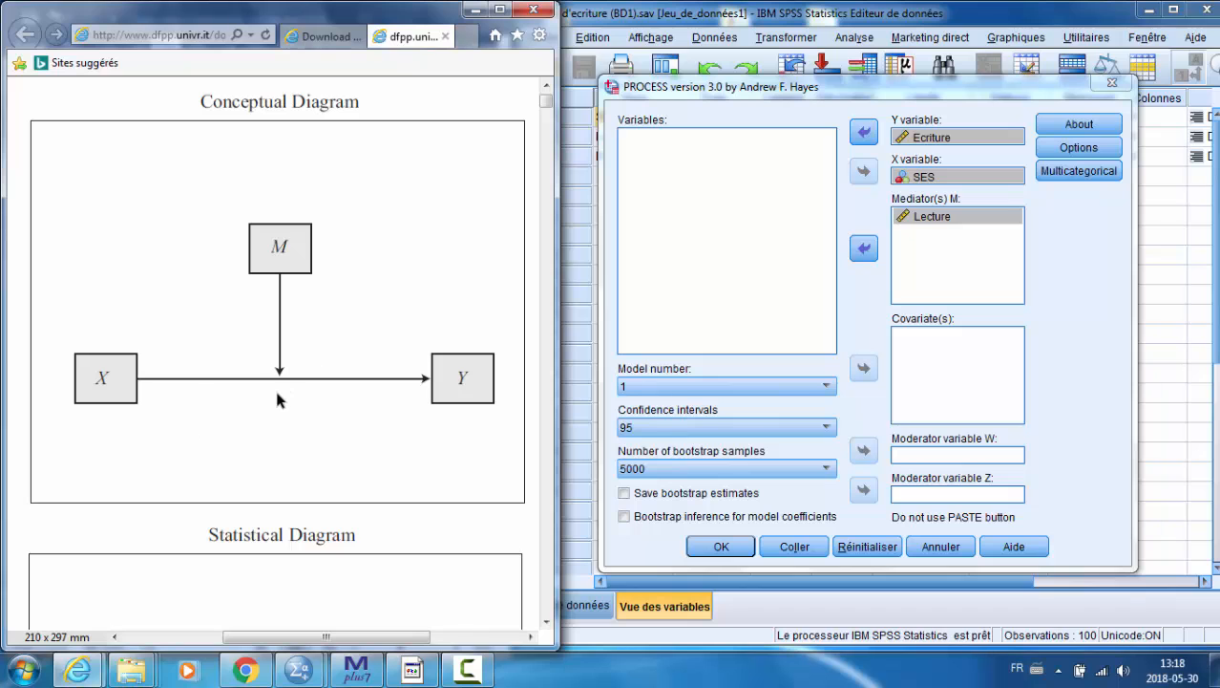
scroll(296, 399, down, 18)
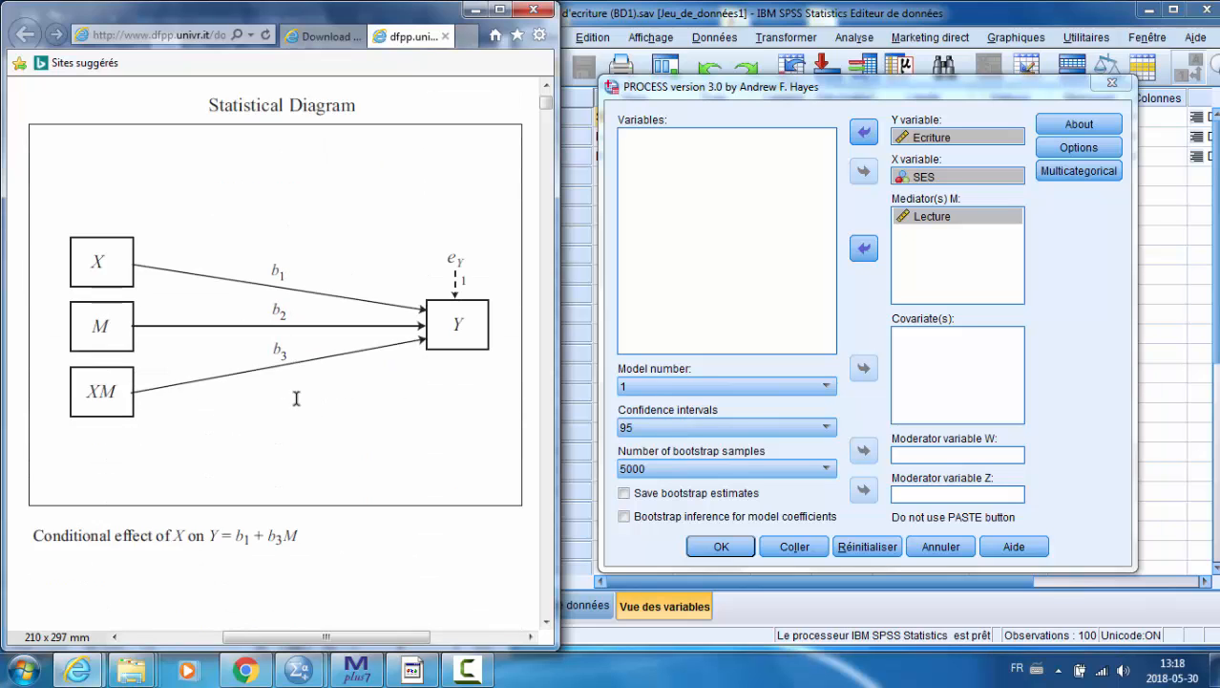
scroll(296, 406, down, 20)
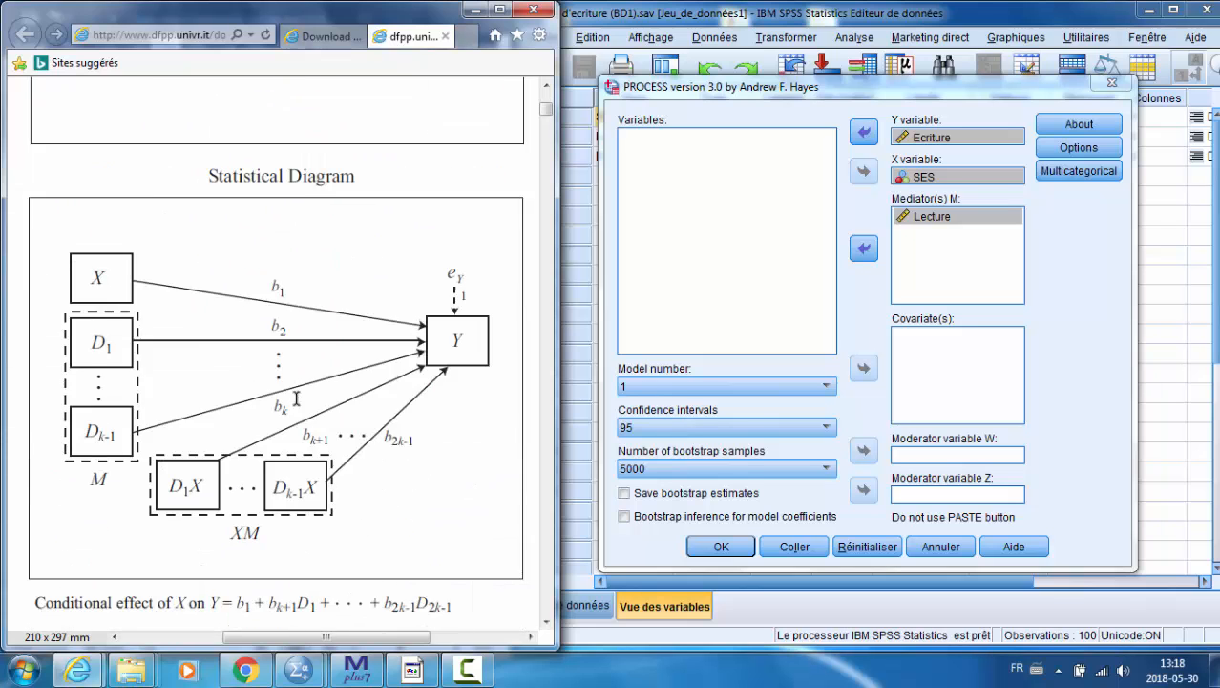
scroll(298, 405, down, 18)
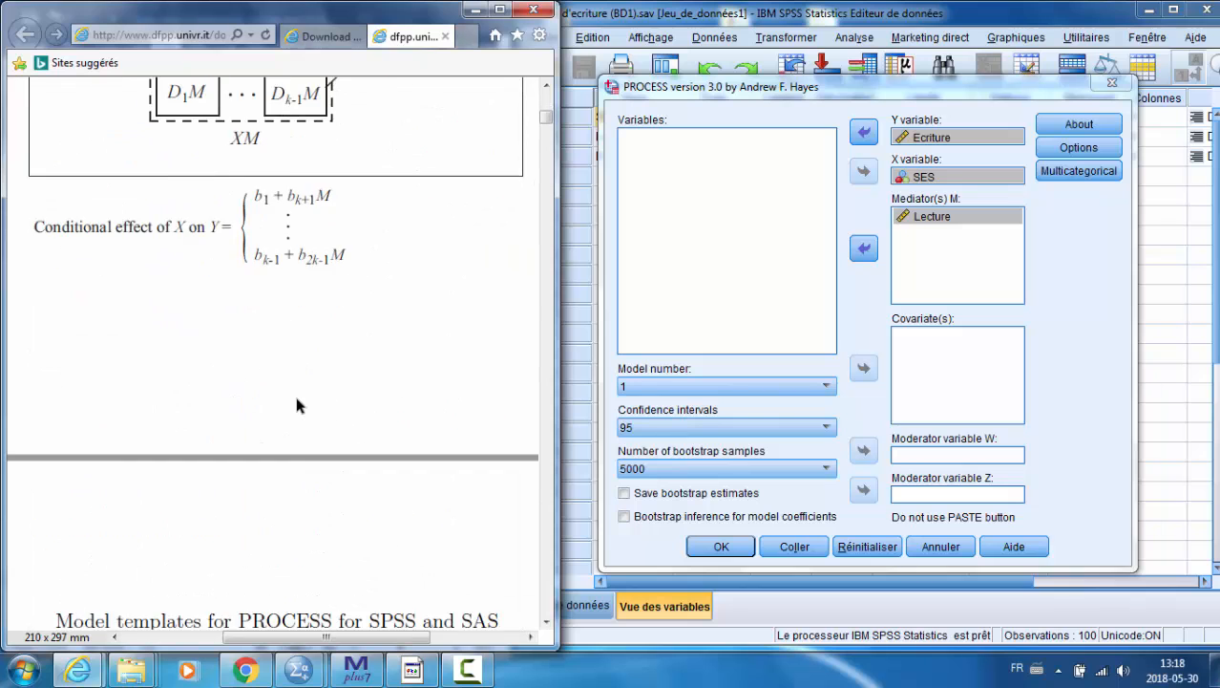
scroll(296, 405, down, 20)
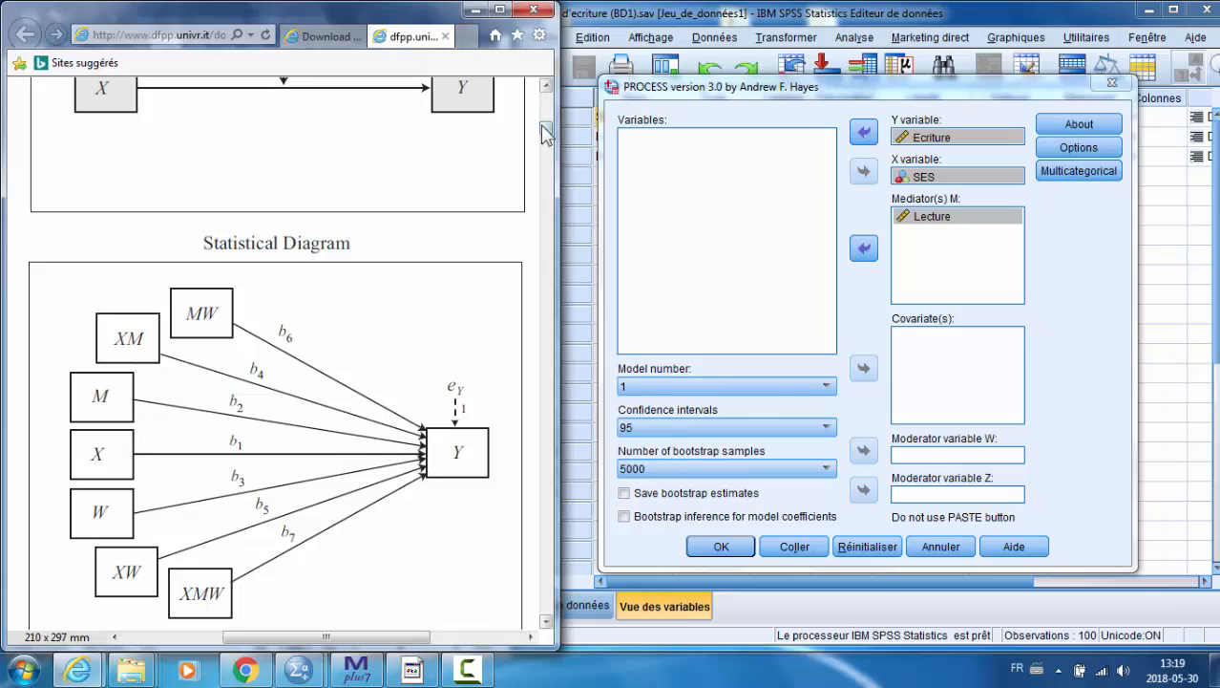
drag(546, 129, 554, 105)
scroll(397, 417, down, 3)
scroll(396, 417, down, 15)
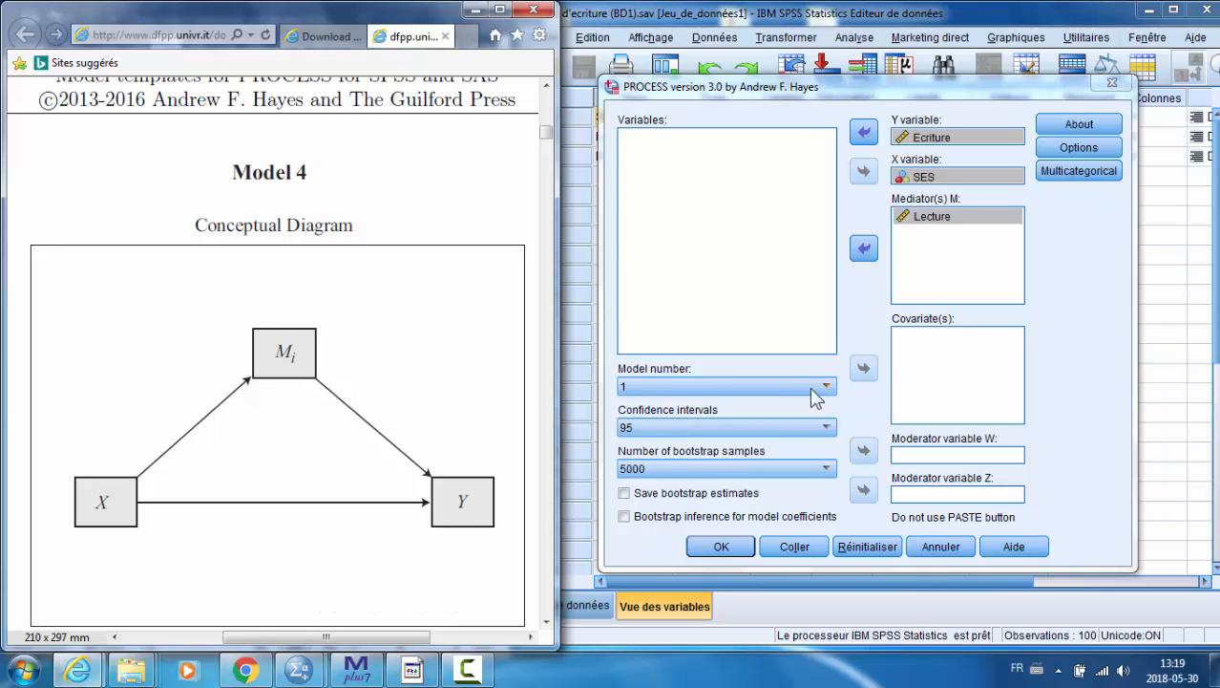
Set the PROCESS model number to 4 for the simple mediation analysis
click(721, 376)
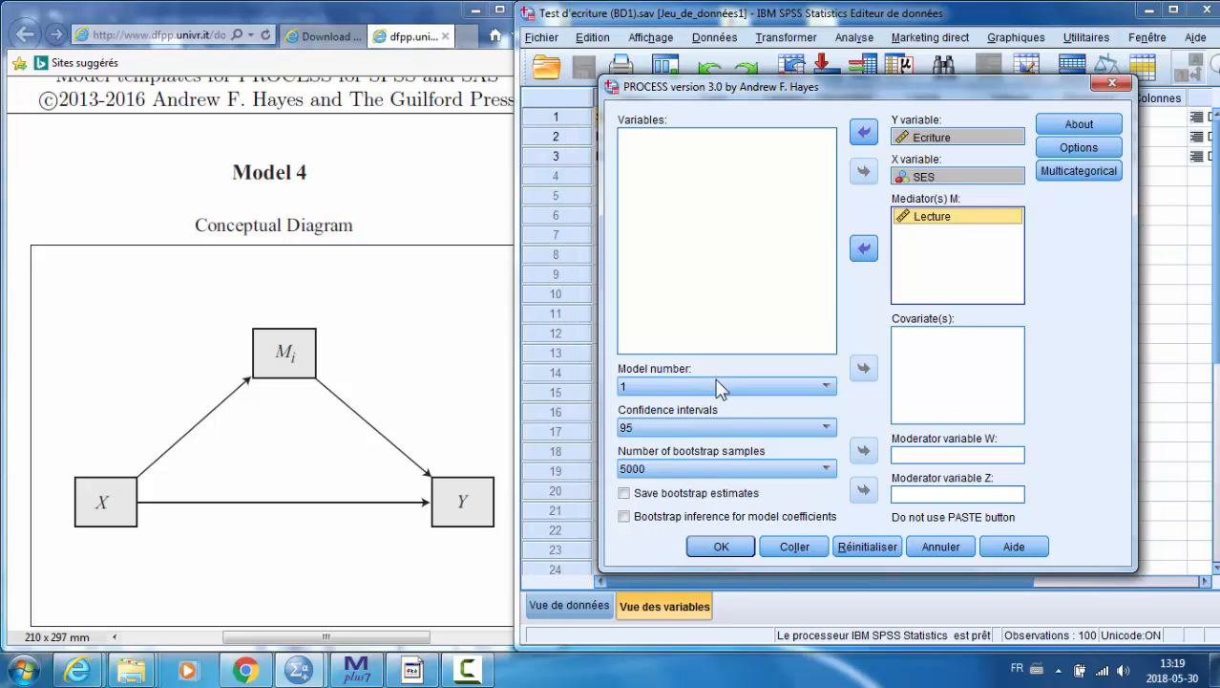
click(718, 386)
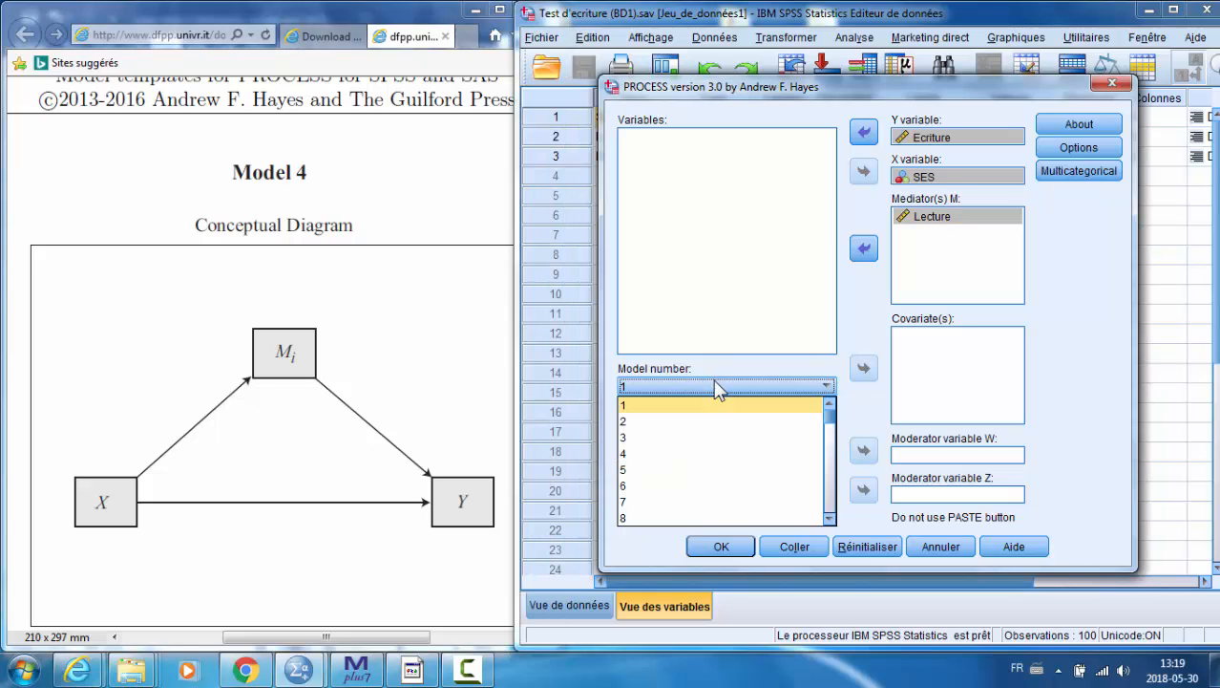
click(672, 456)
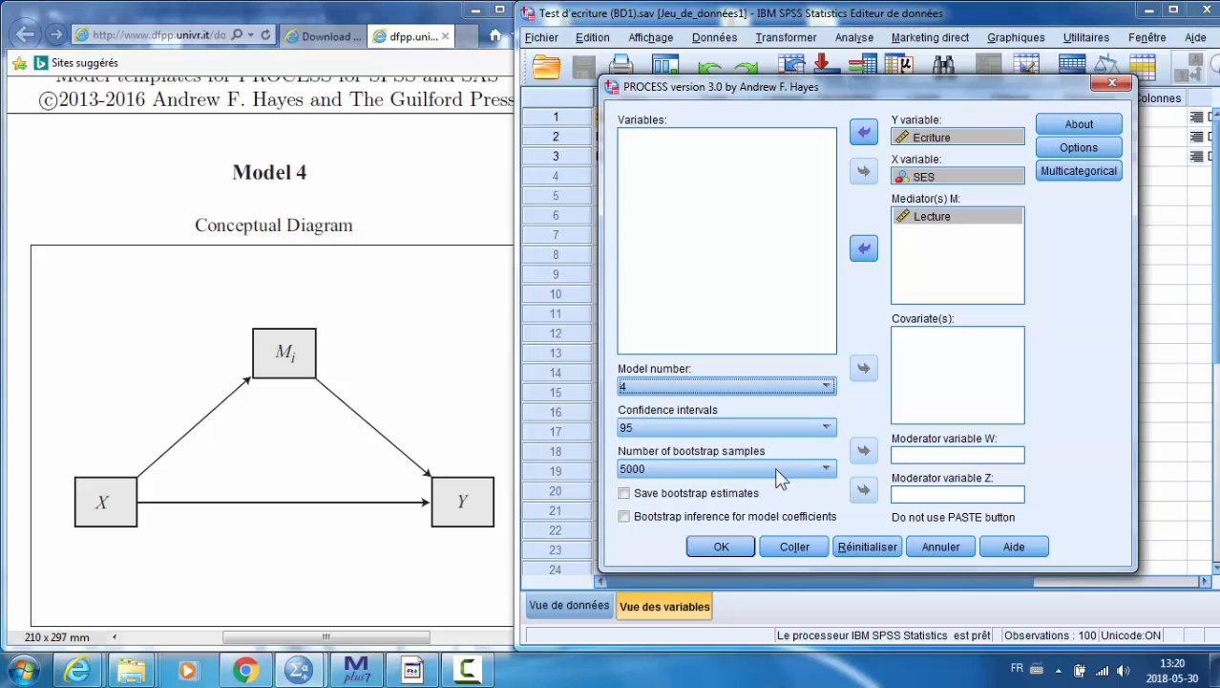
click(603, 9)
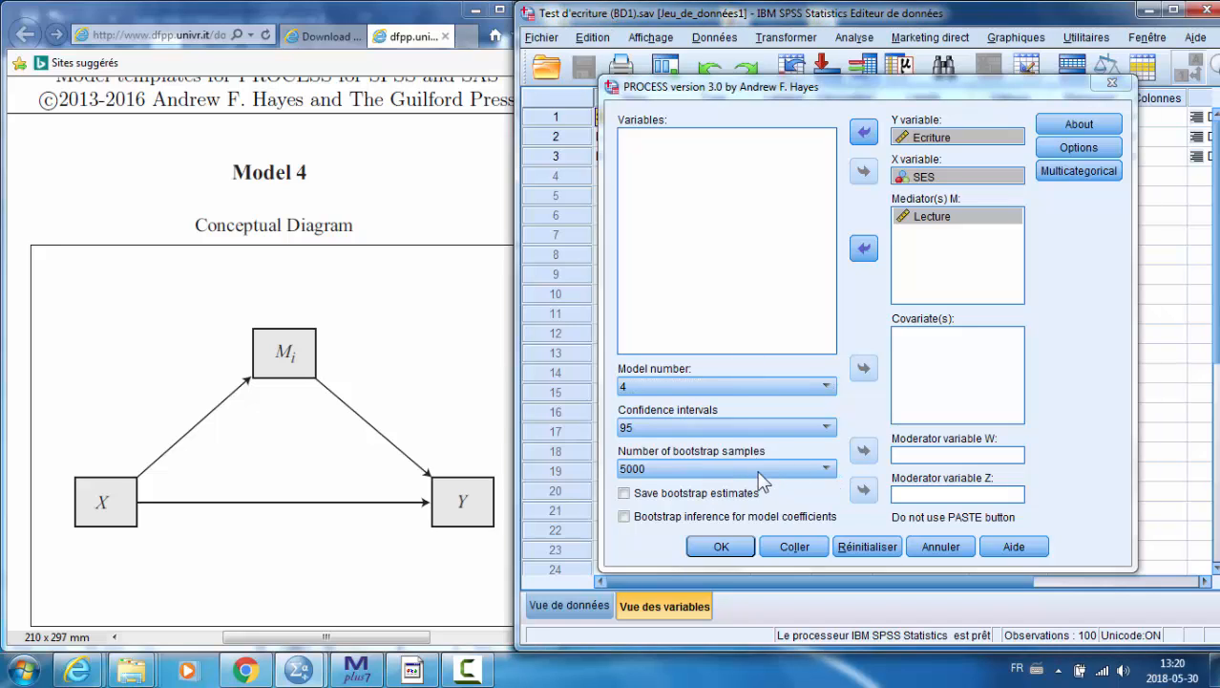
Set the number of bootstrap samples to 1000 for the mediation model
mouse_move(761, 481)
mouse_move(717, 462)
mouse_move(770, 453)
click(749, 469)
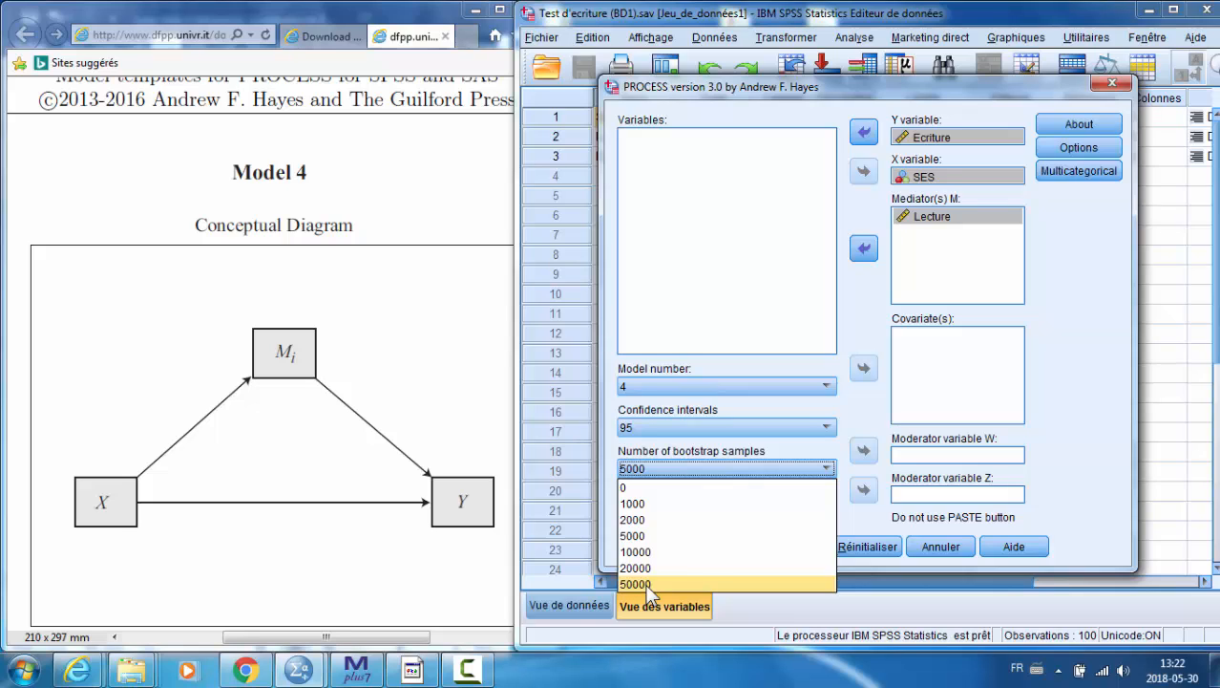
click(645, 503)
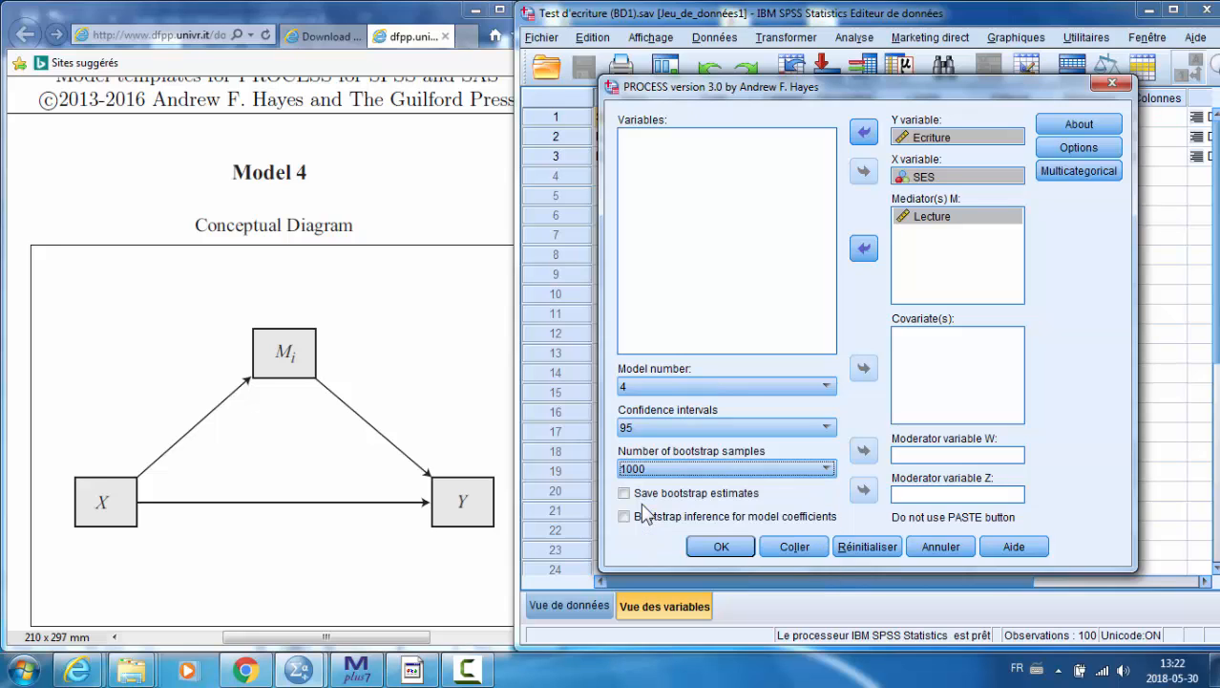
click(754, 465)
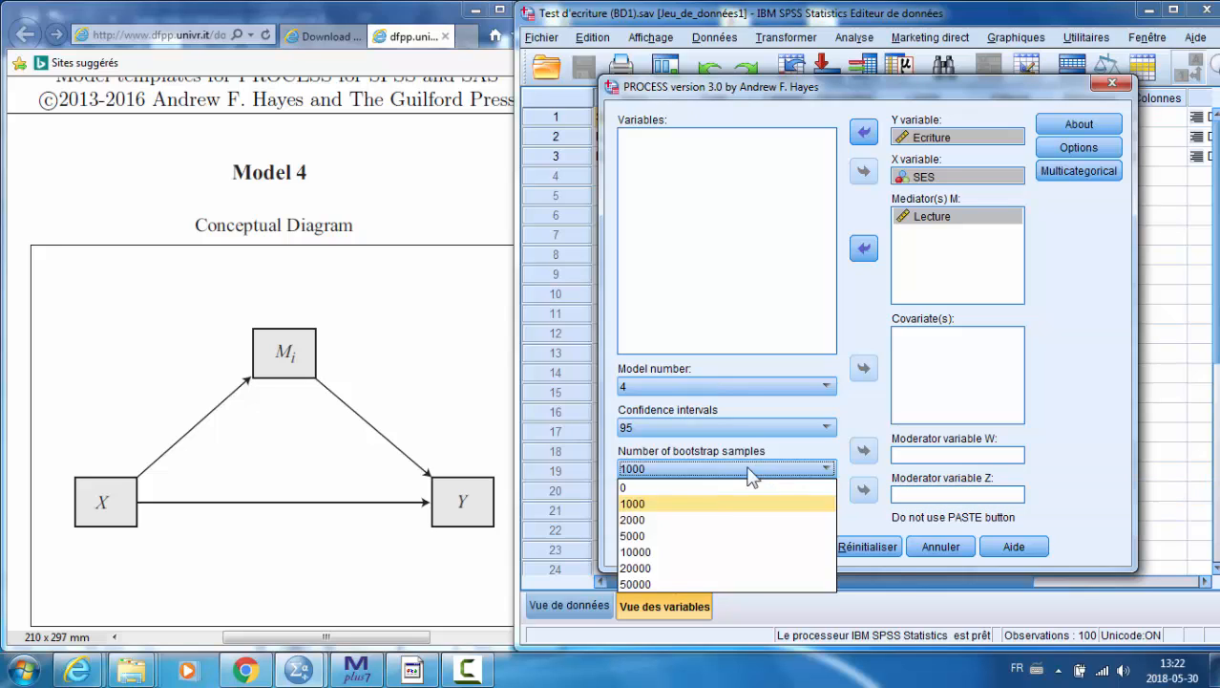
click(642, 505)
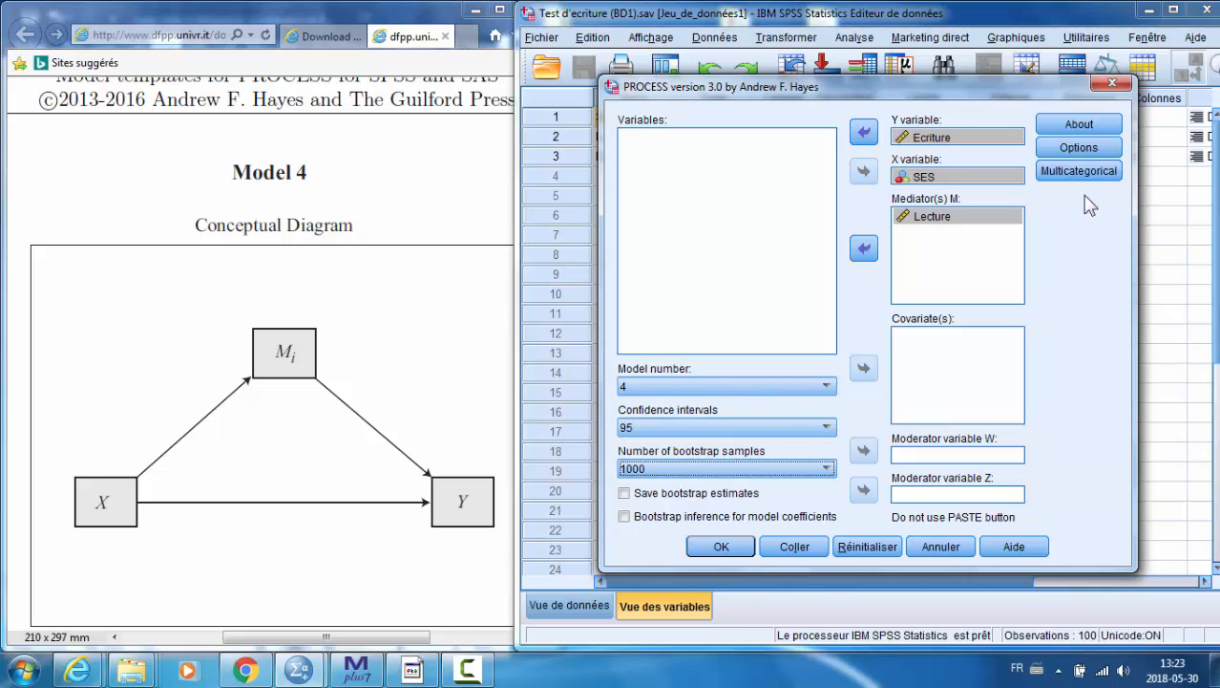
Enable the effect size and total effect model options, and run the PROCESS analysis
click(1085, 148)
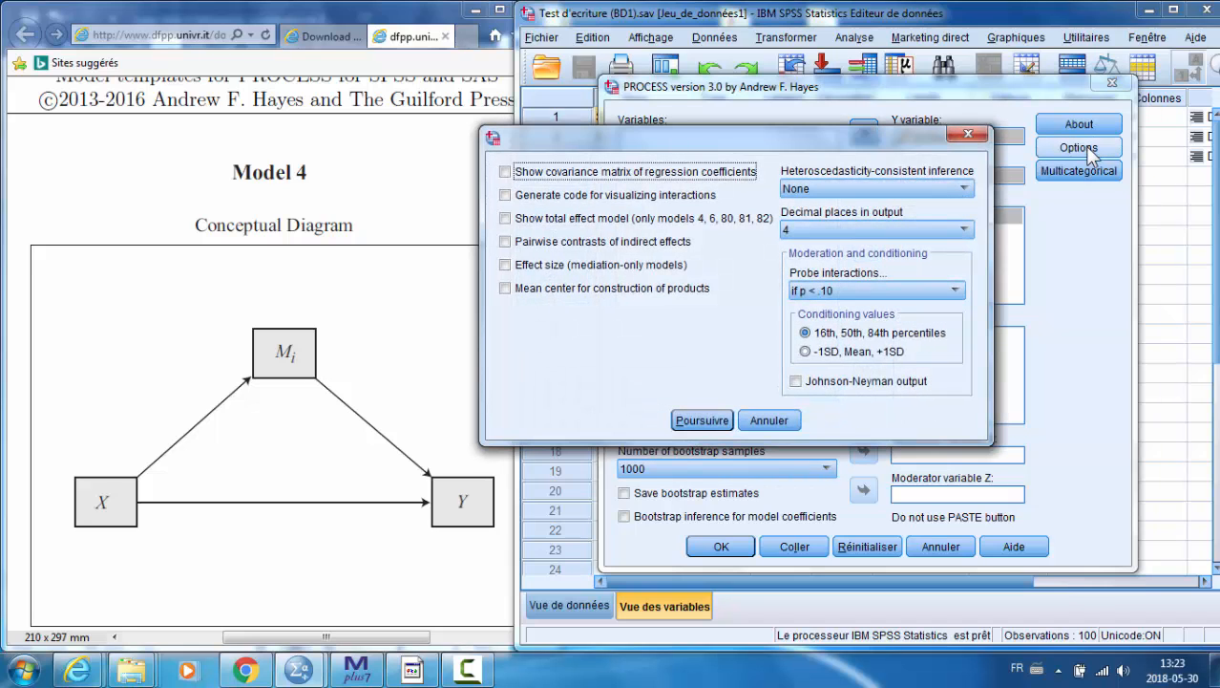
click(505, 266)
click(505, 266)
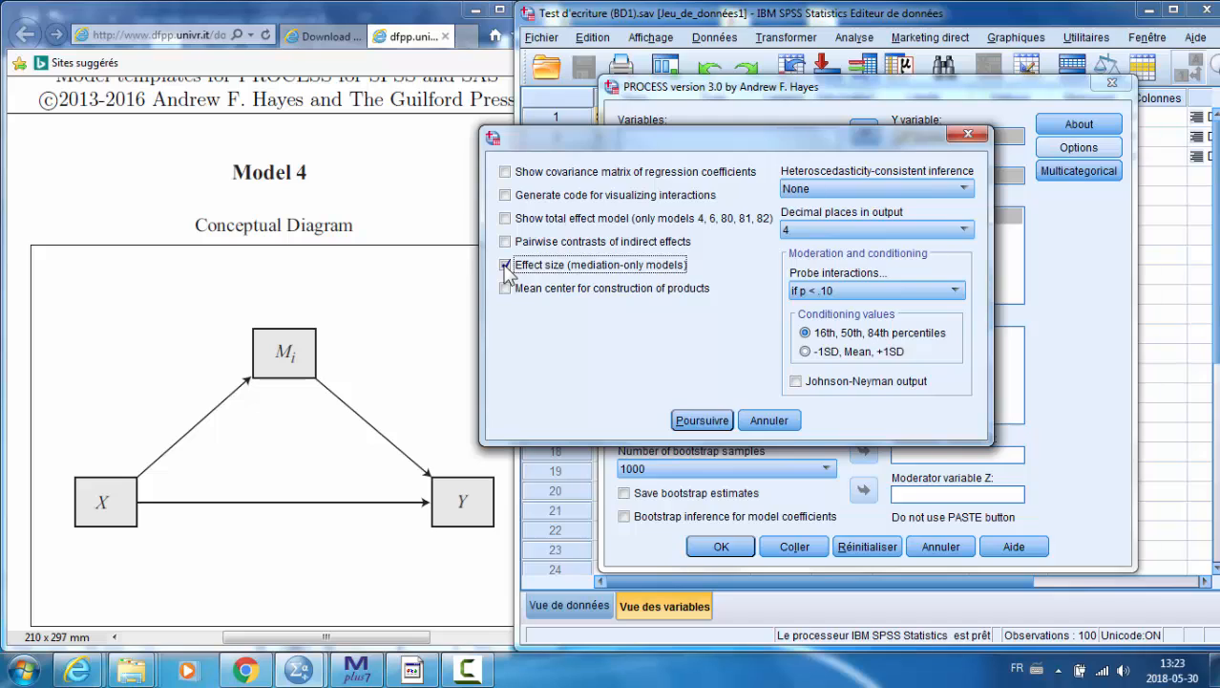
click(506, 220)
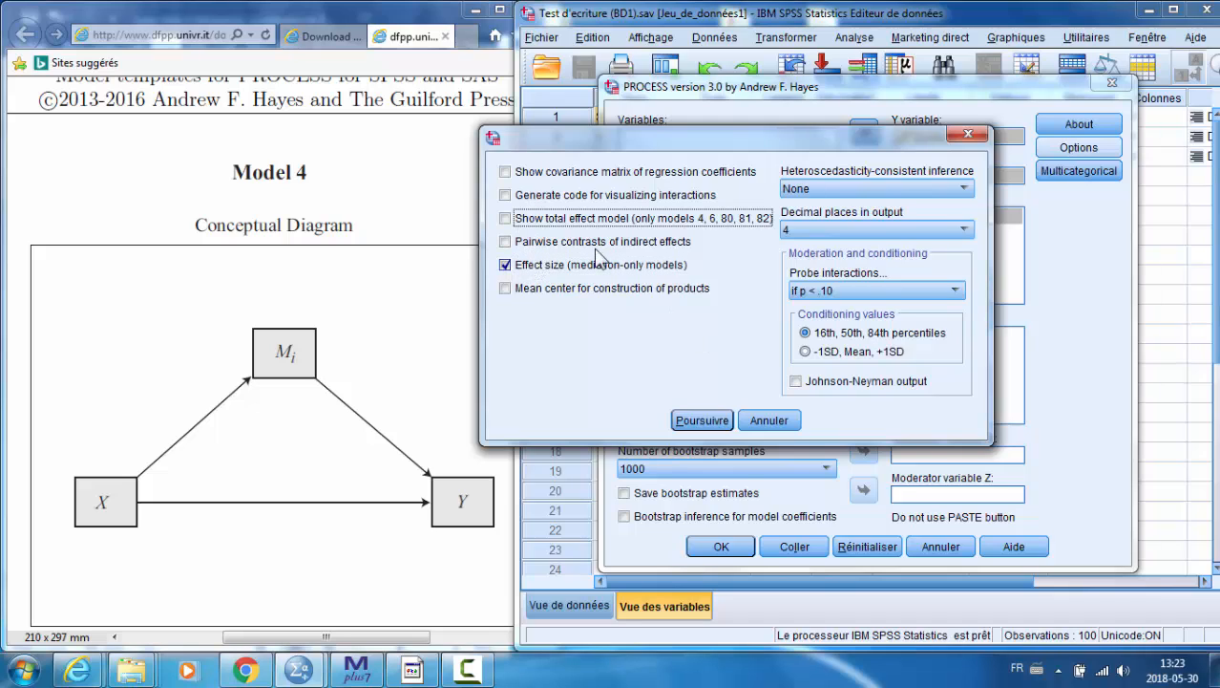
click(505, 219)
click(701, 420)
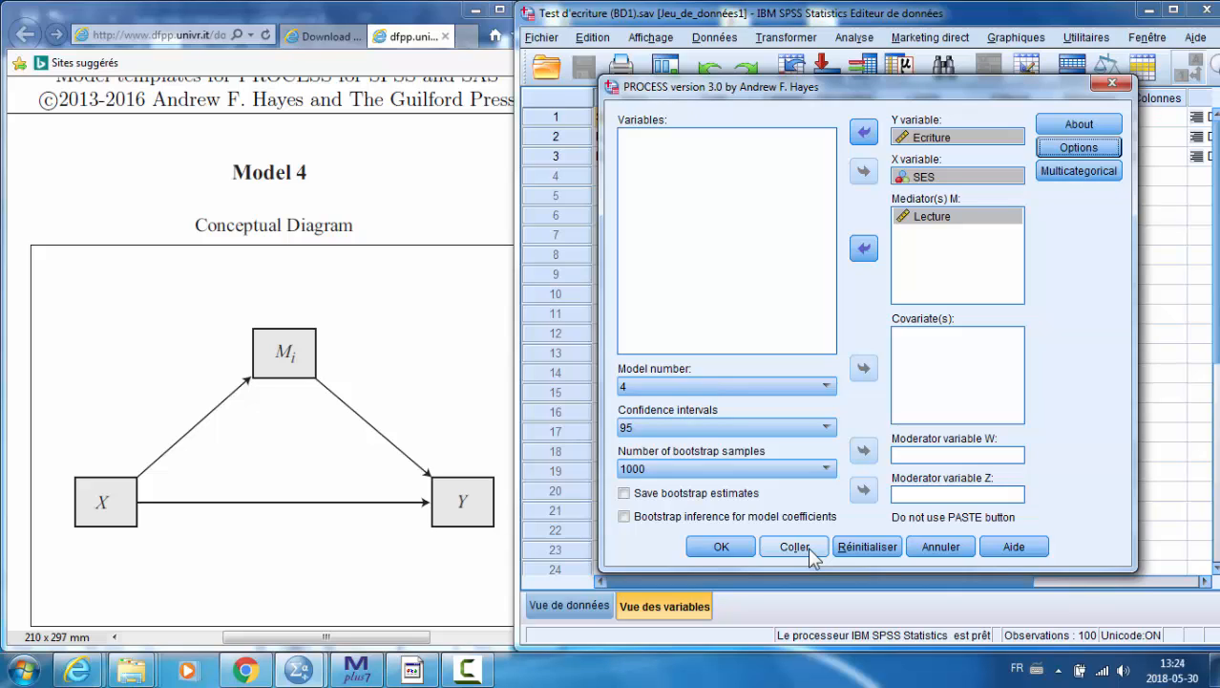
click(722, 552)
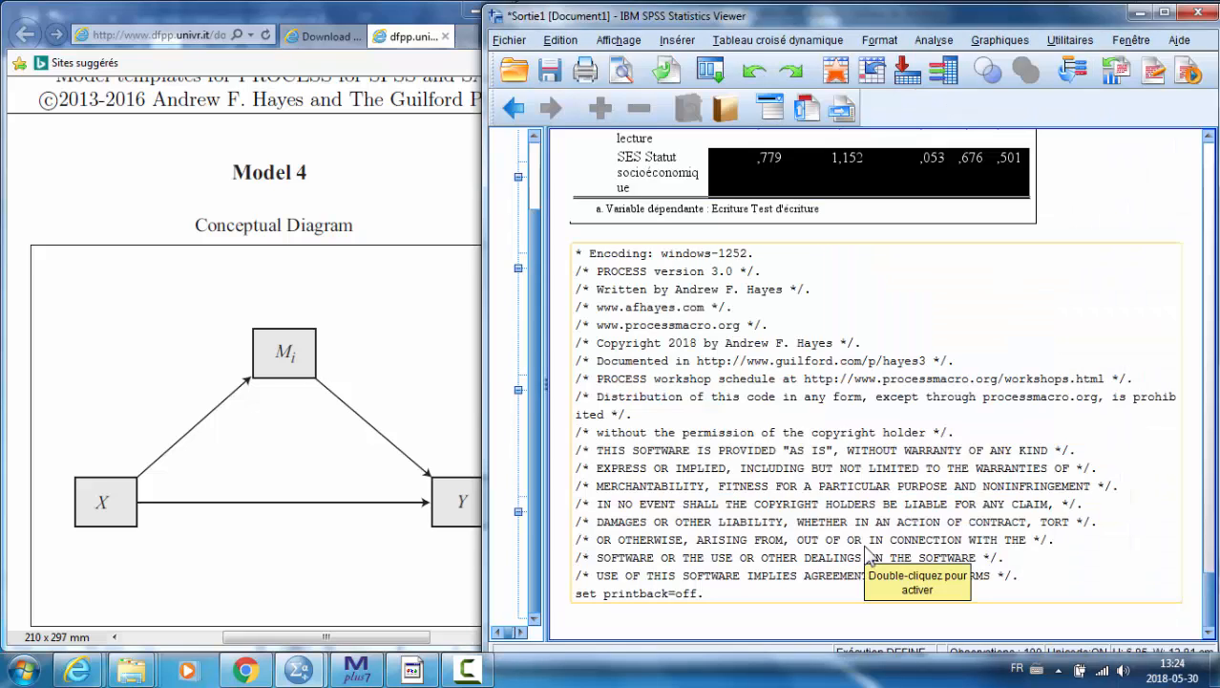
Narrow the SPSS output viewer slightly and show the Word document with the mediation diagram beside the PROCESS results
drag(485, 482, 503, 482)
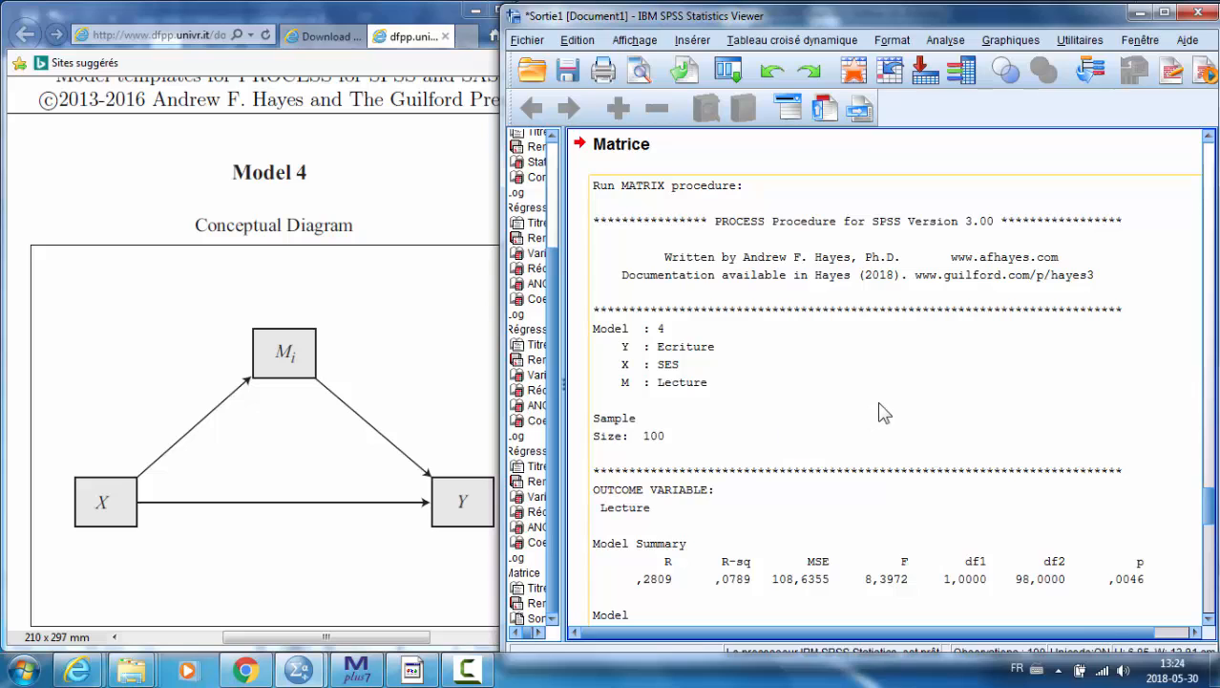
scroll(879, 410, down, 2)
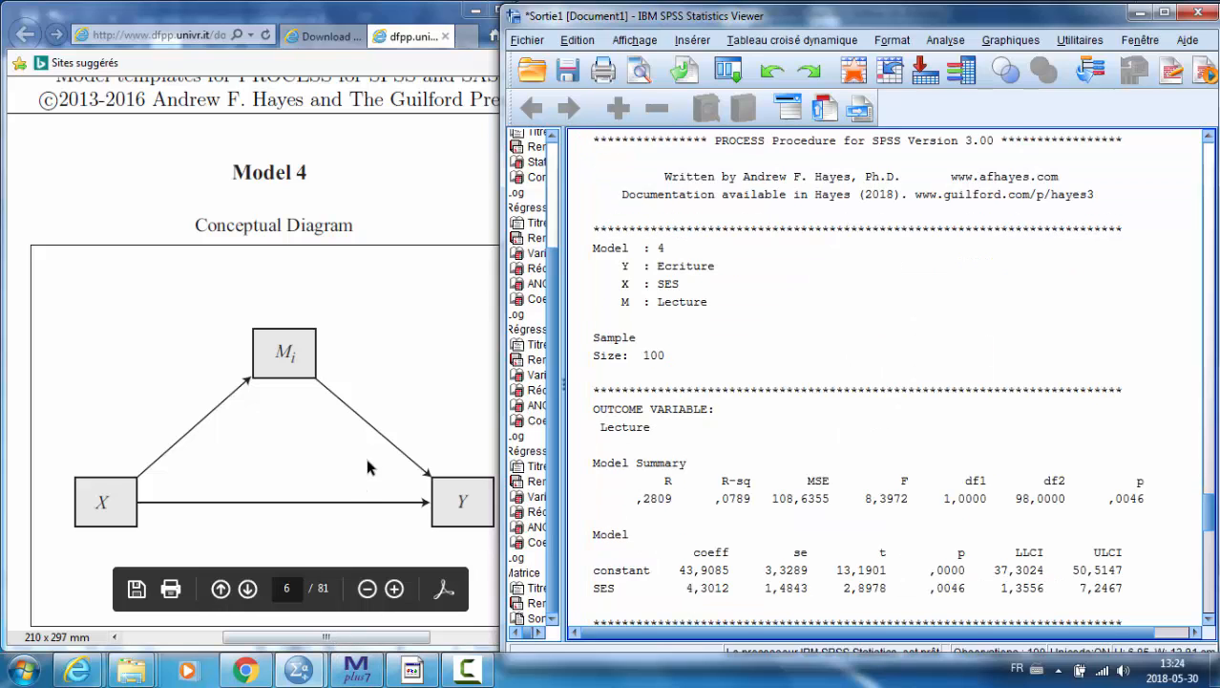
click(412, 669)
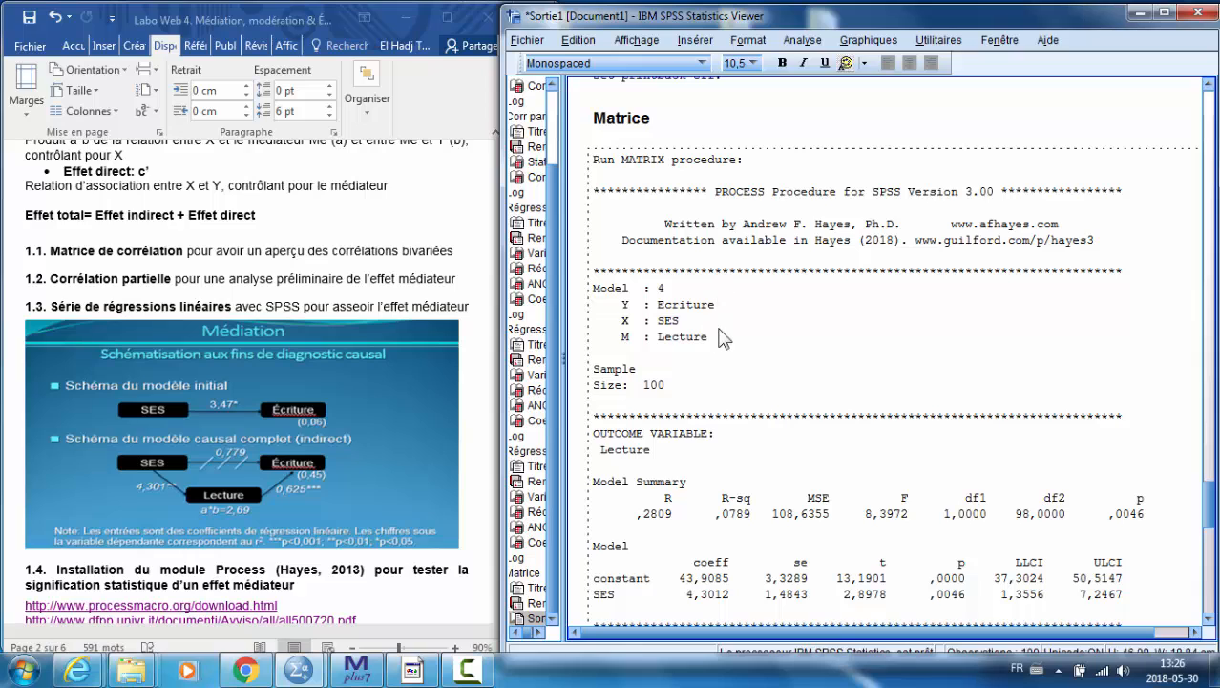
Examine the SES and Lecture coefficients in the Lecture, Ecriture and total effect models, highlighting each row against the Word diagram
scroll(671, 327, down, 2)
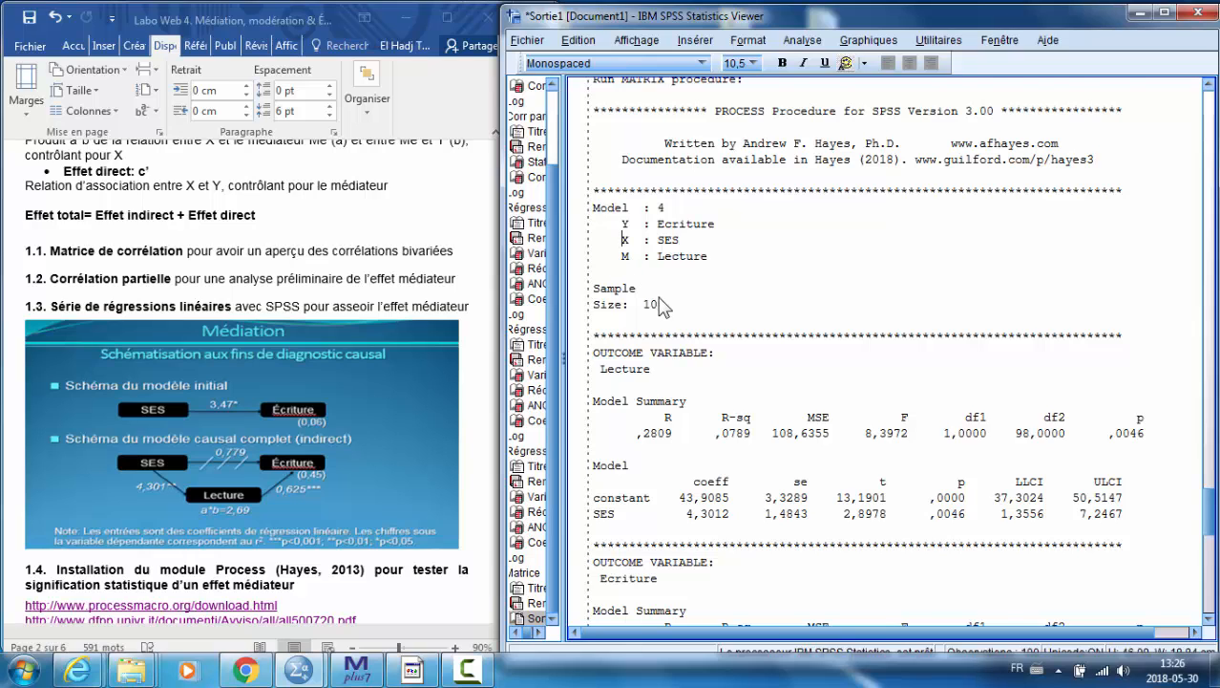
scroll(659, 308, down, 4)
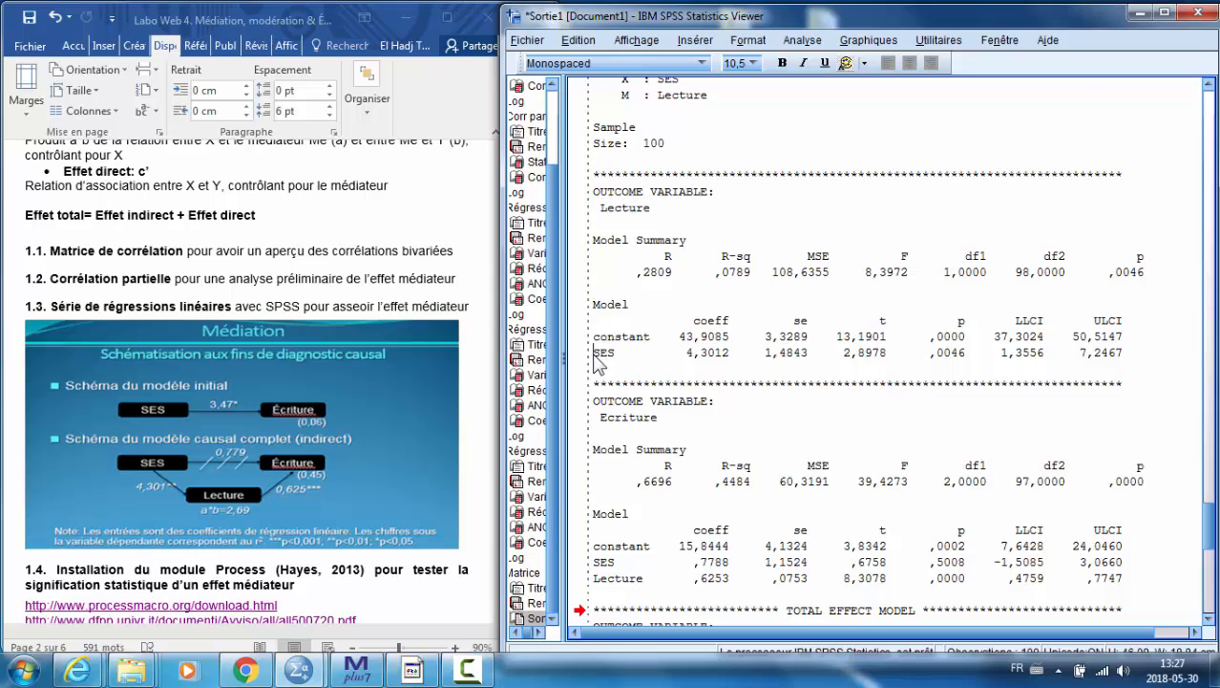
drag(594, 353, 1159, 356)
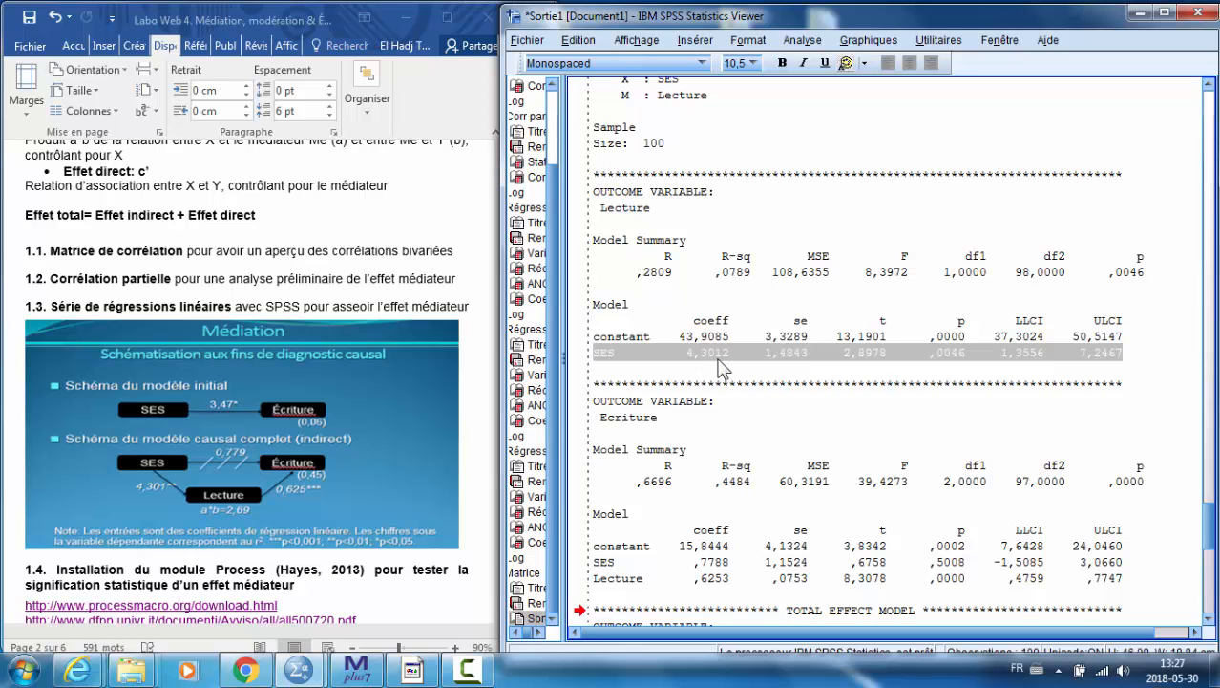
scroll(721, 371, down, 3)
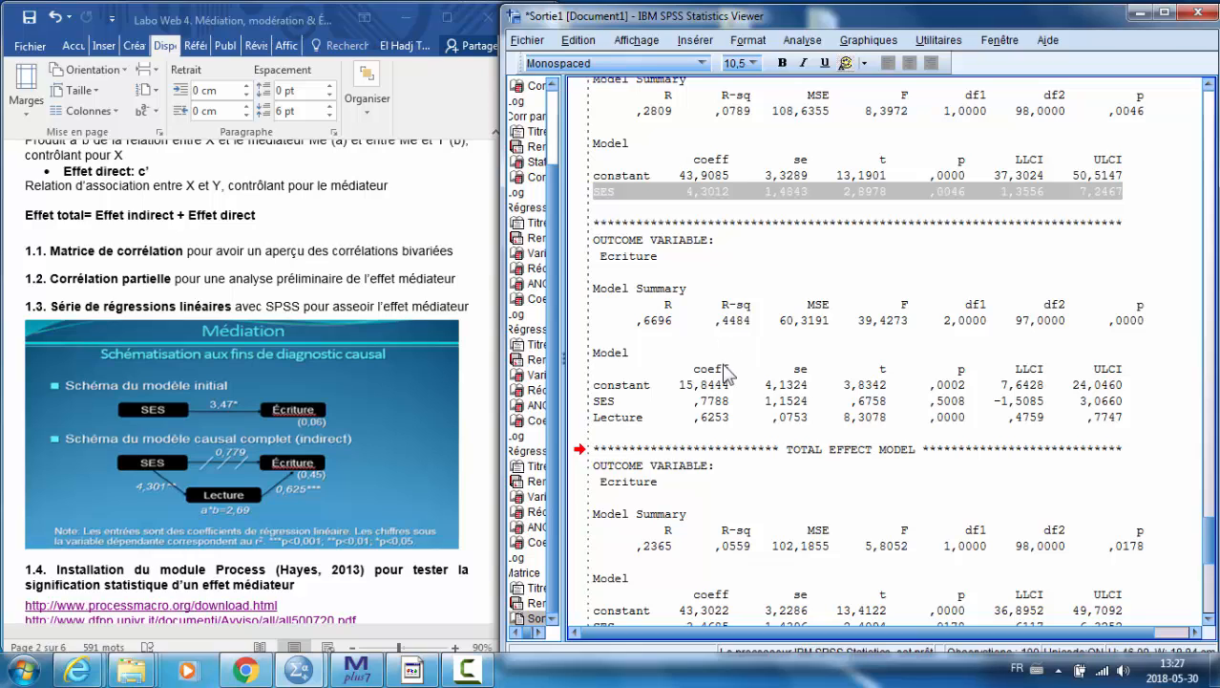
click(616, 256)
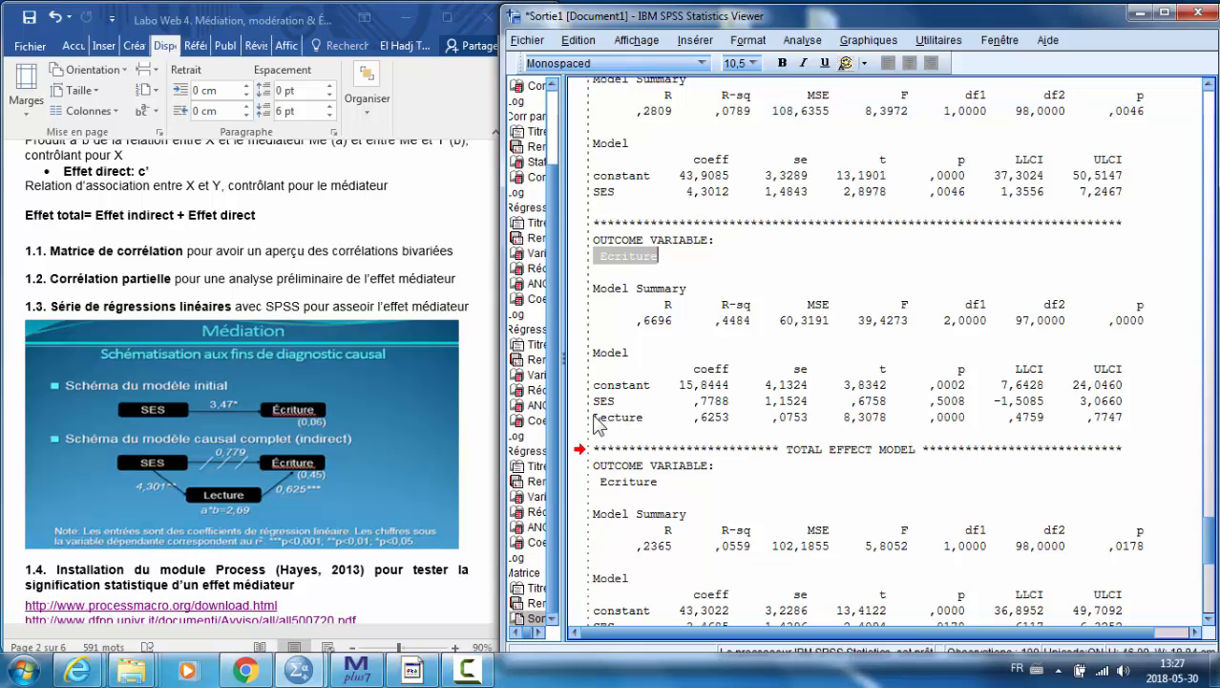
drag(596, 420, 1149, 422)
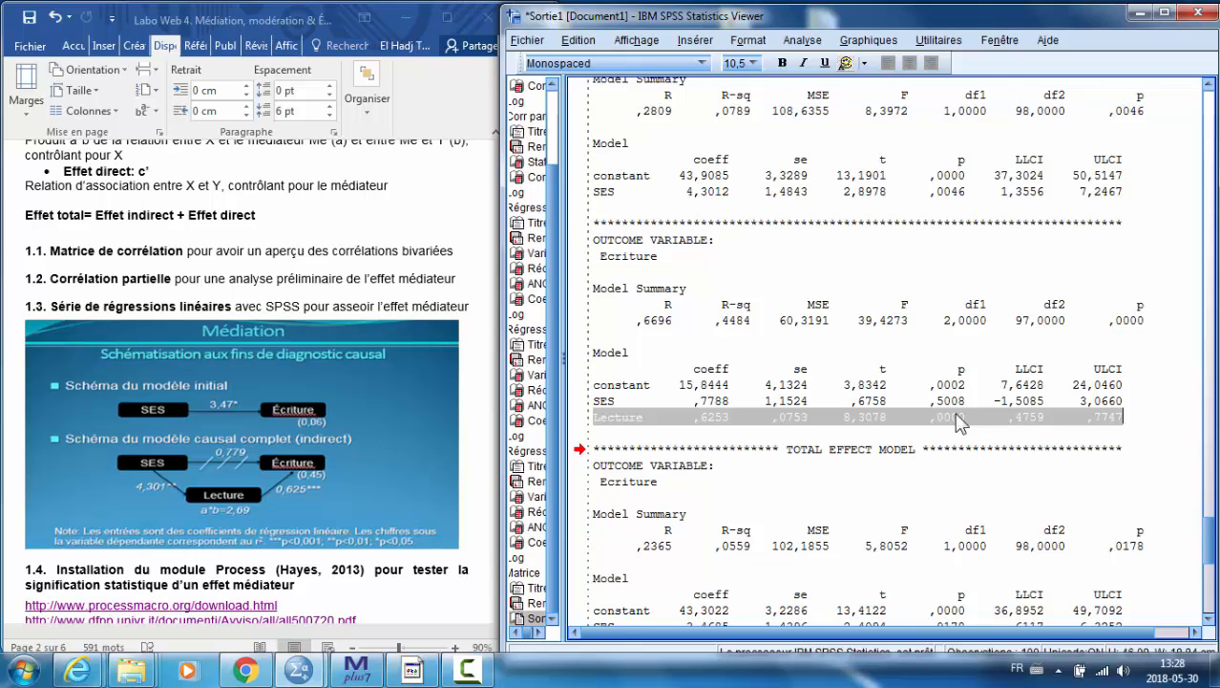
scroll(960, 425, down, 3)
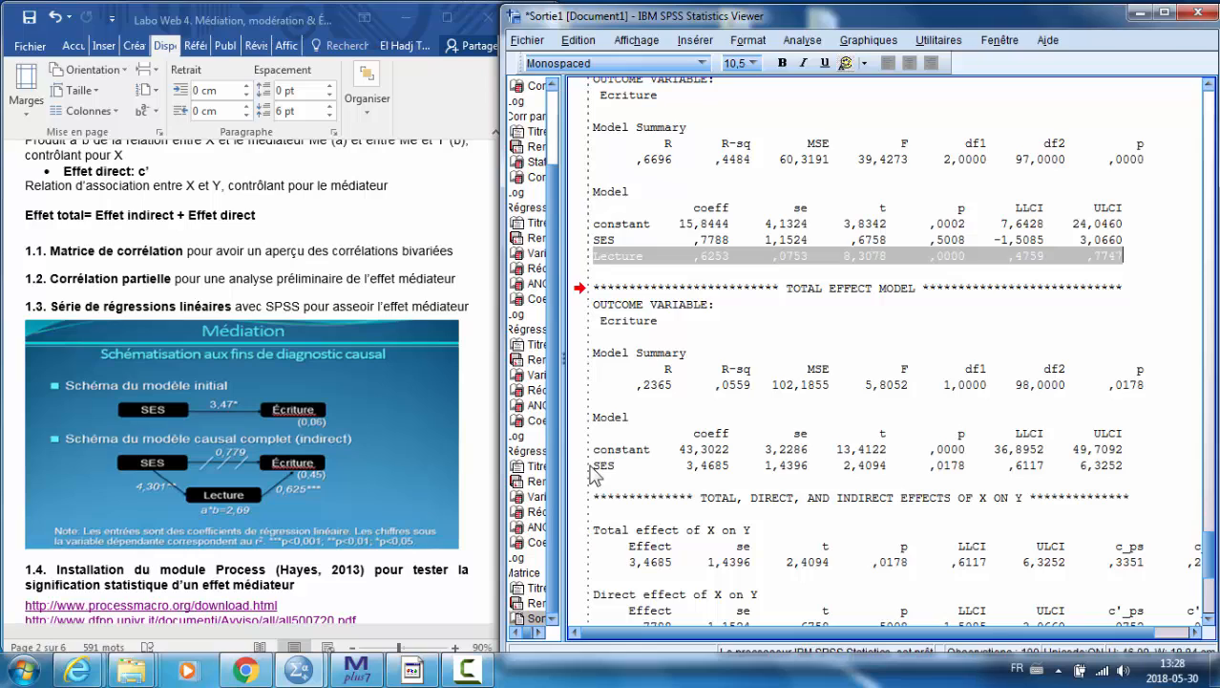
drag(594, 321, 706, 329)
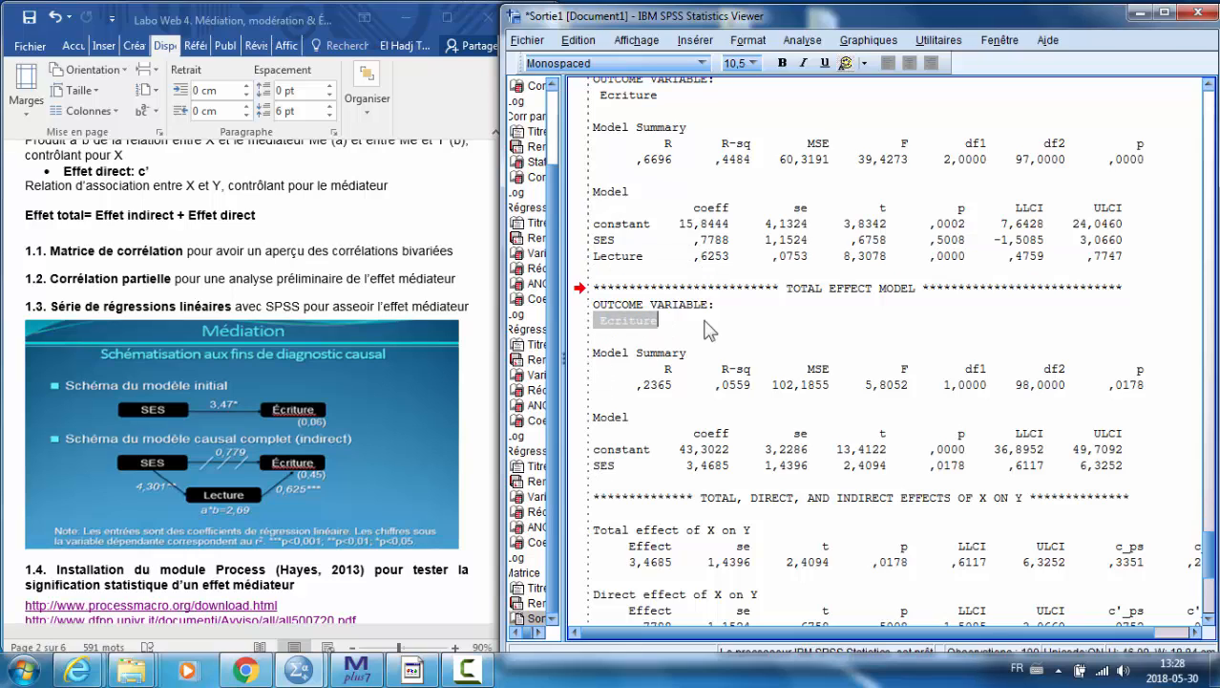
drag(596, 465, 1145, 466)
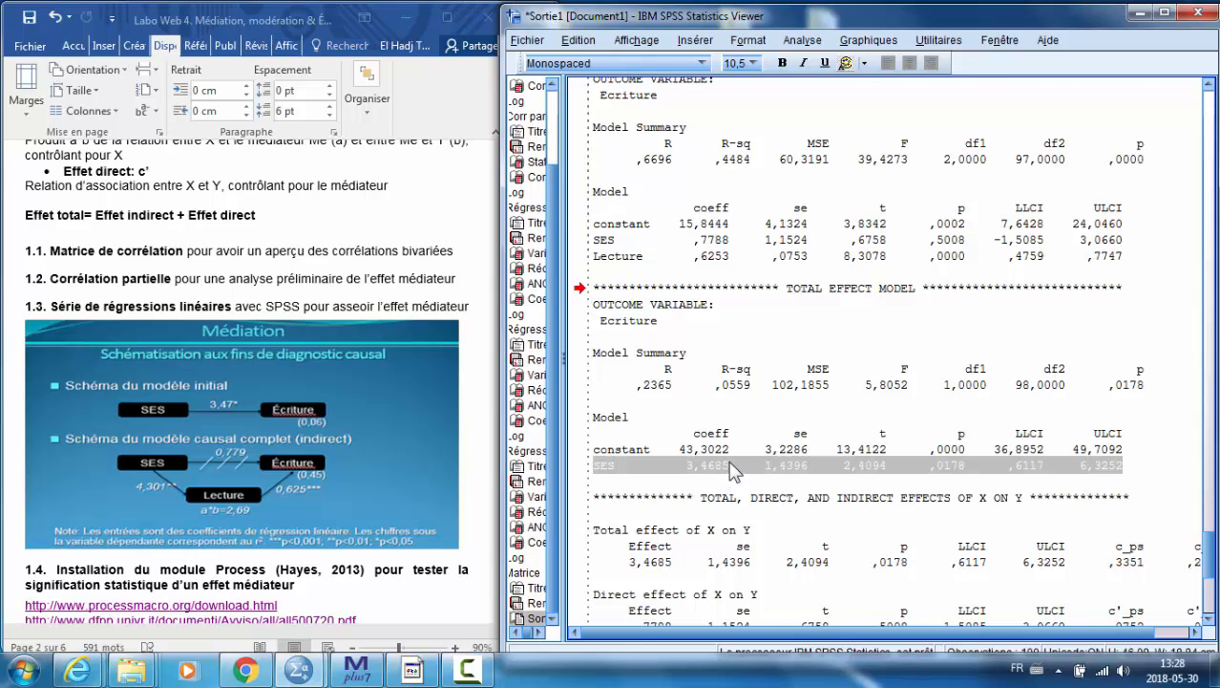
Examine the total and direct effects of X on Y in the effects section, highlighting each block
scroll(733, 470, down, 2)
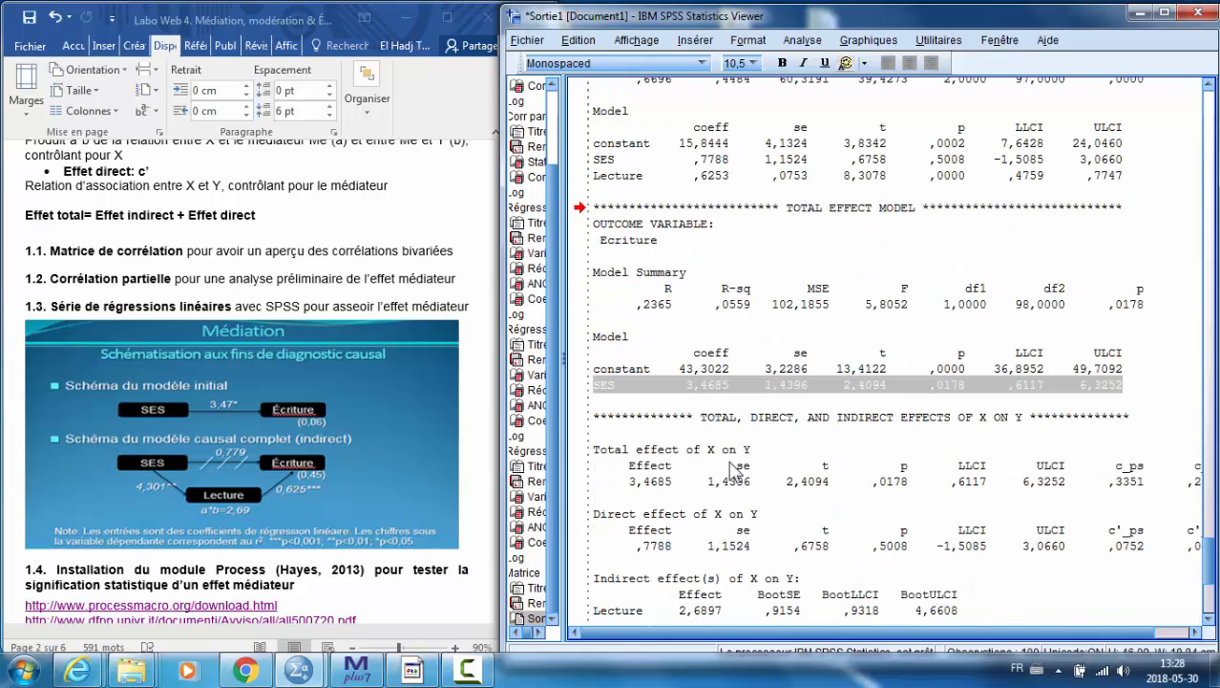
scroll(734, 469, down, 6)
drag(593, 175, 1137, 187)
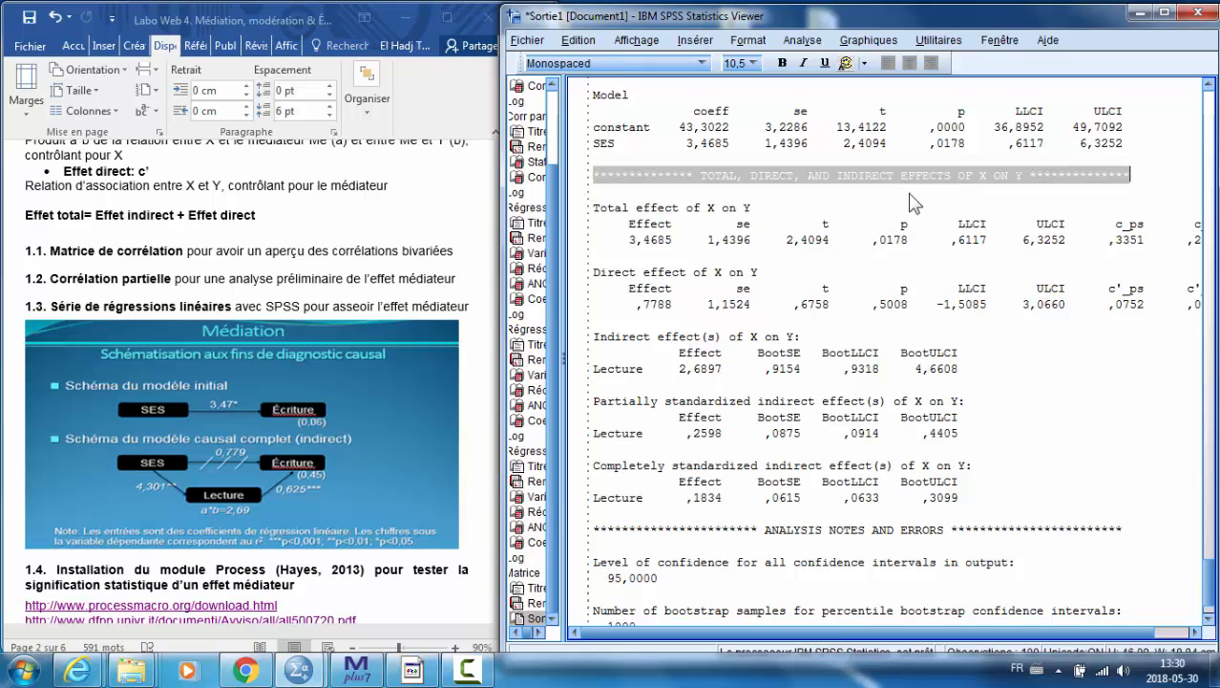
click(600, 212)
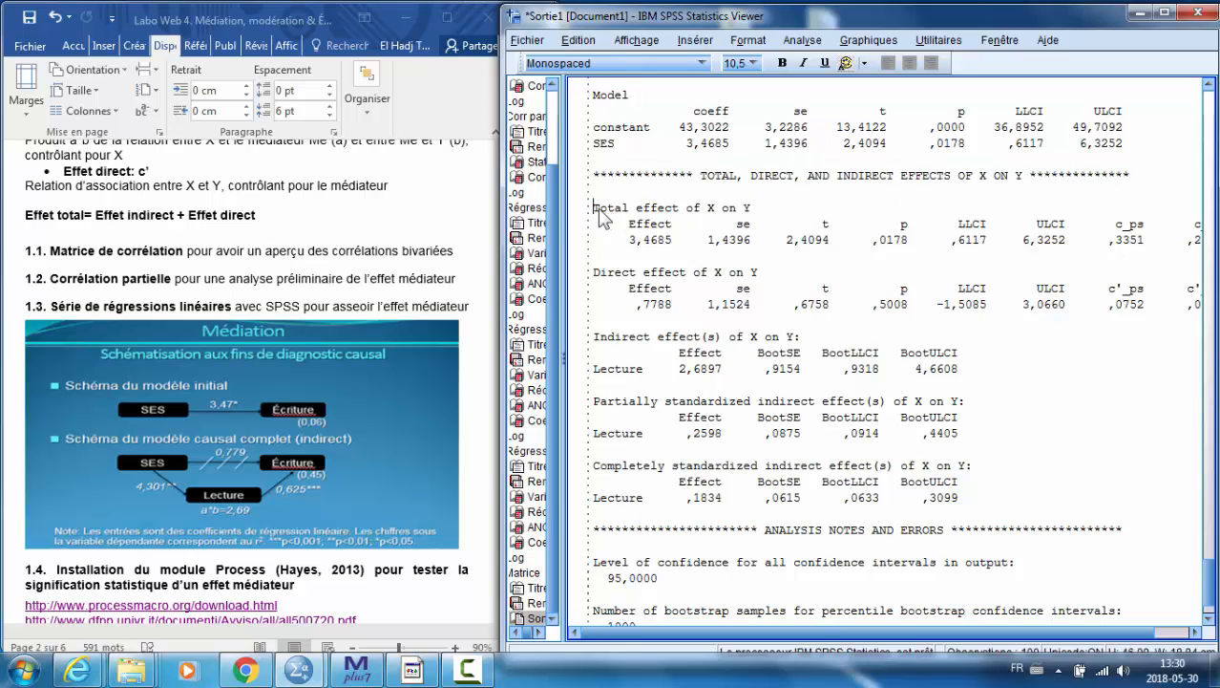
drag(600, 212, 1091, 244)
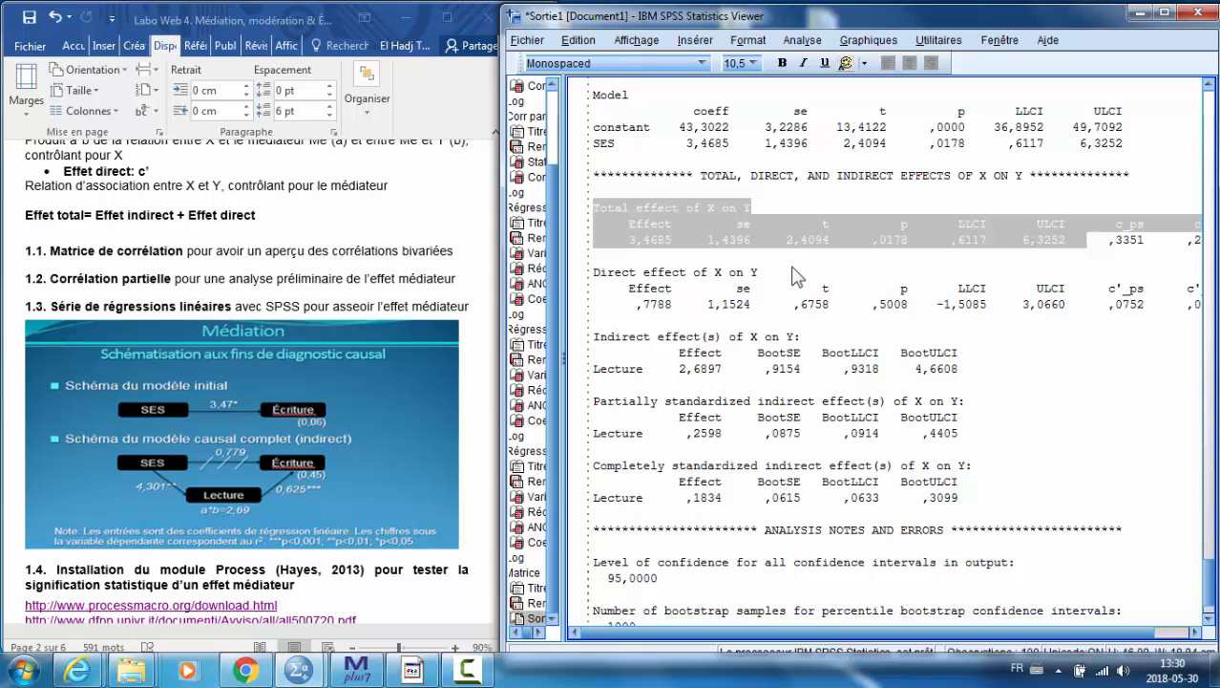
click(599, 275)
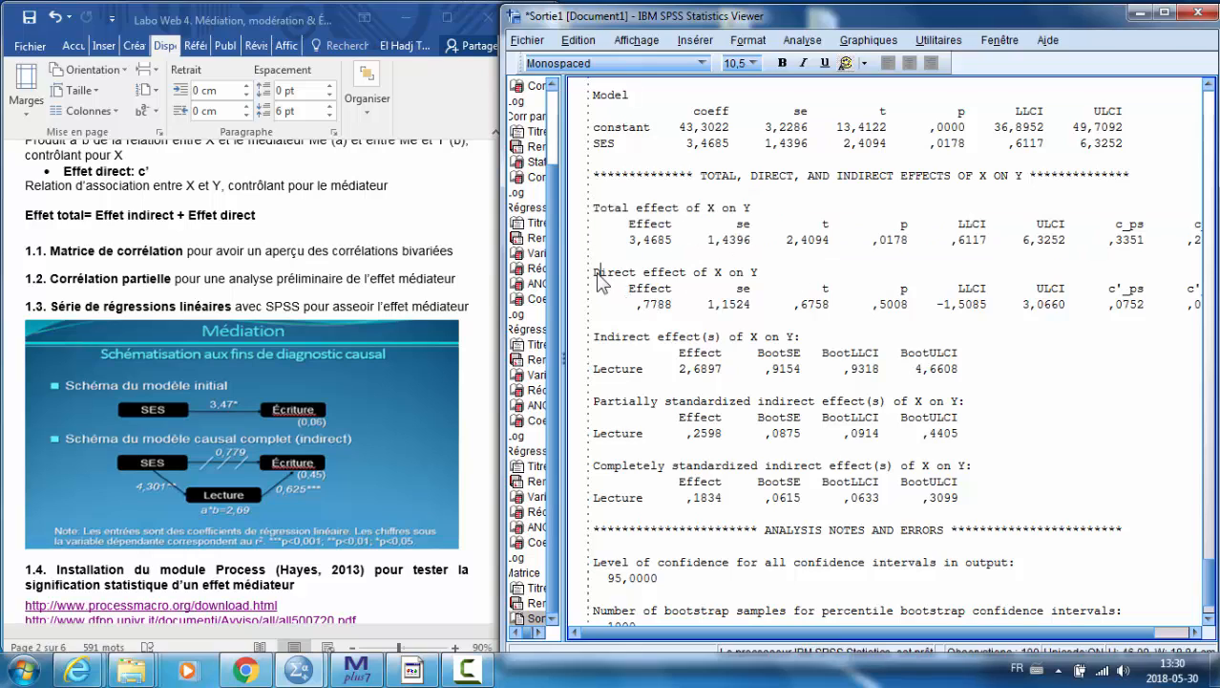
drag(601, 283, 1077, 308)
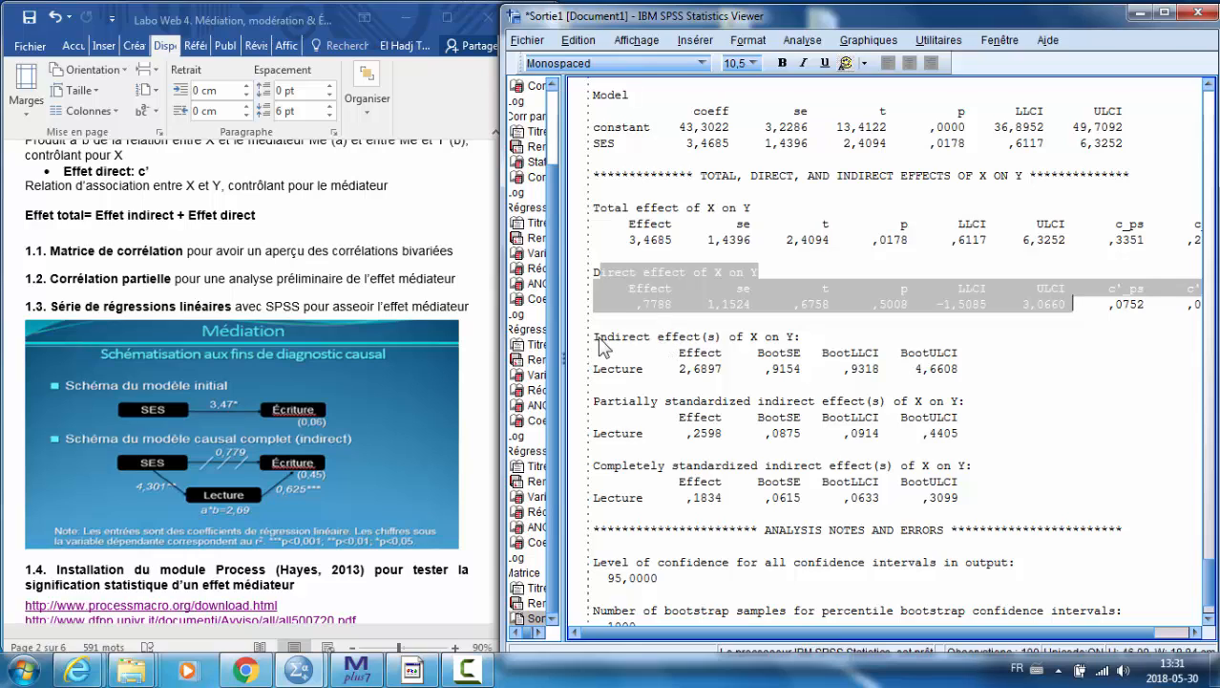
Compare the indirect effect of X on Y through Lecture with the diagram's a*b value and highlight its bootstrap confidence limits
drag(594, 336, 1009, 375)
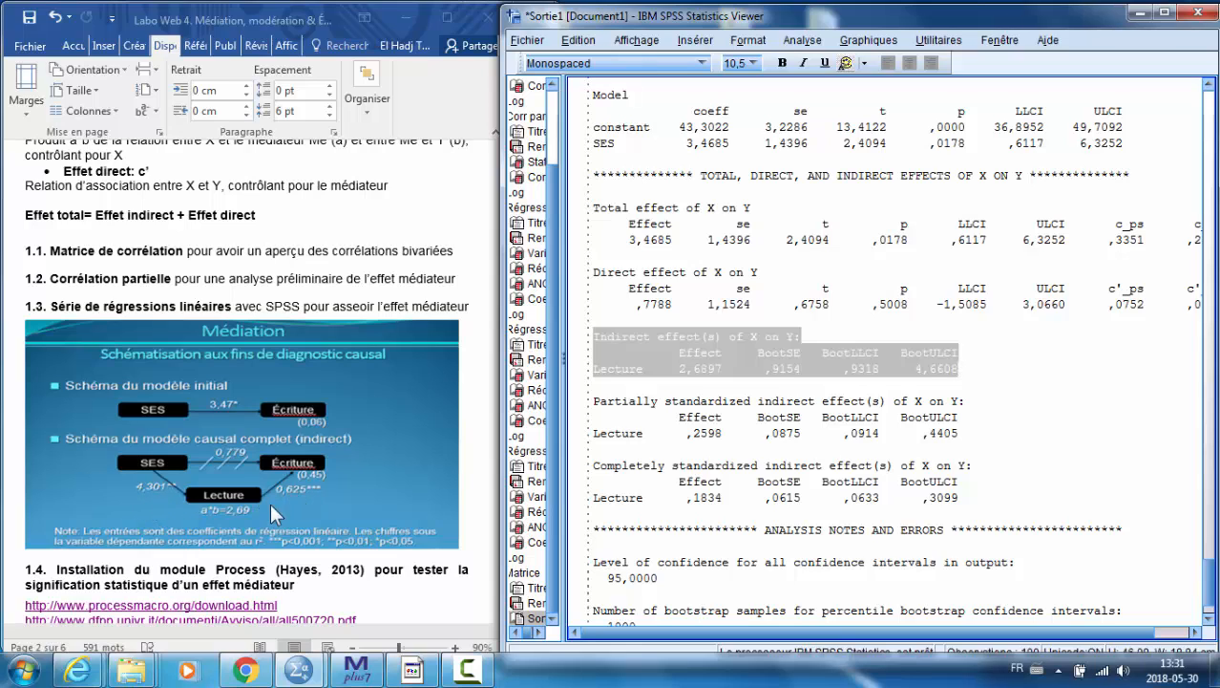
click(231, 509)
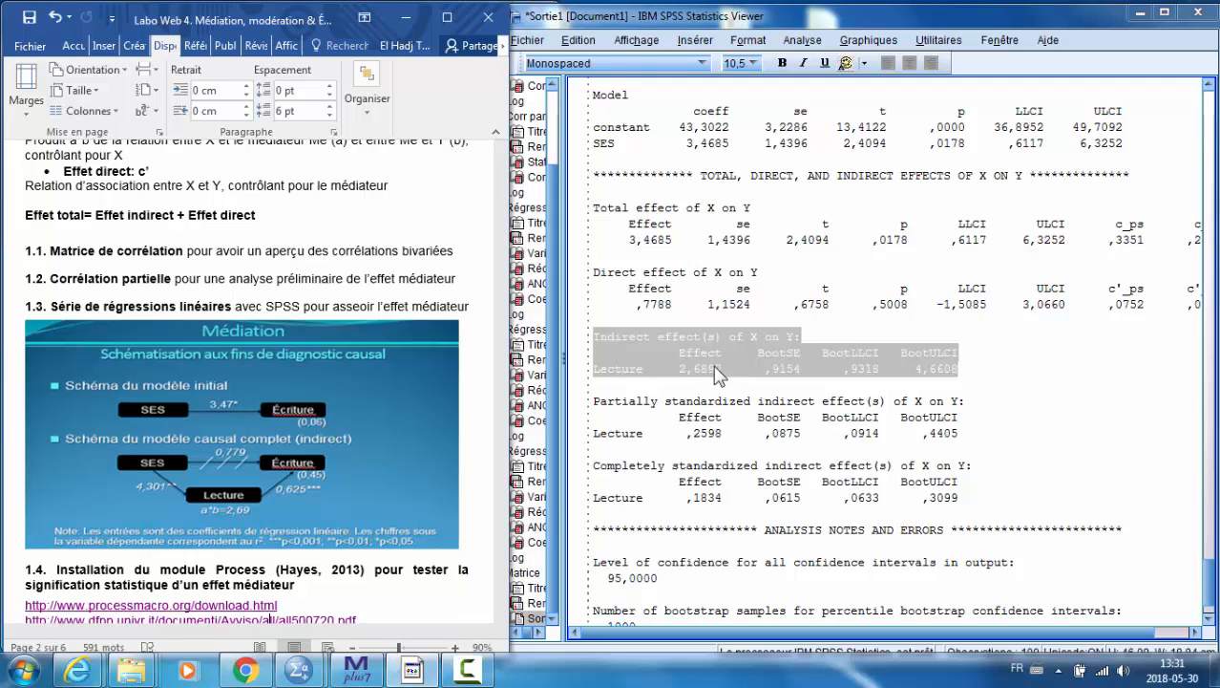
click(853, 375)
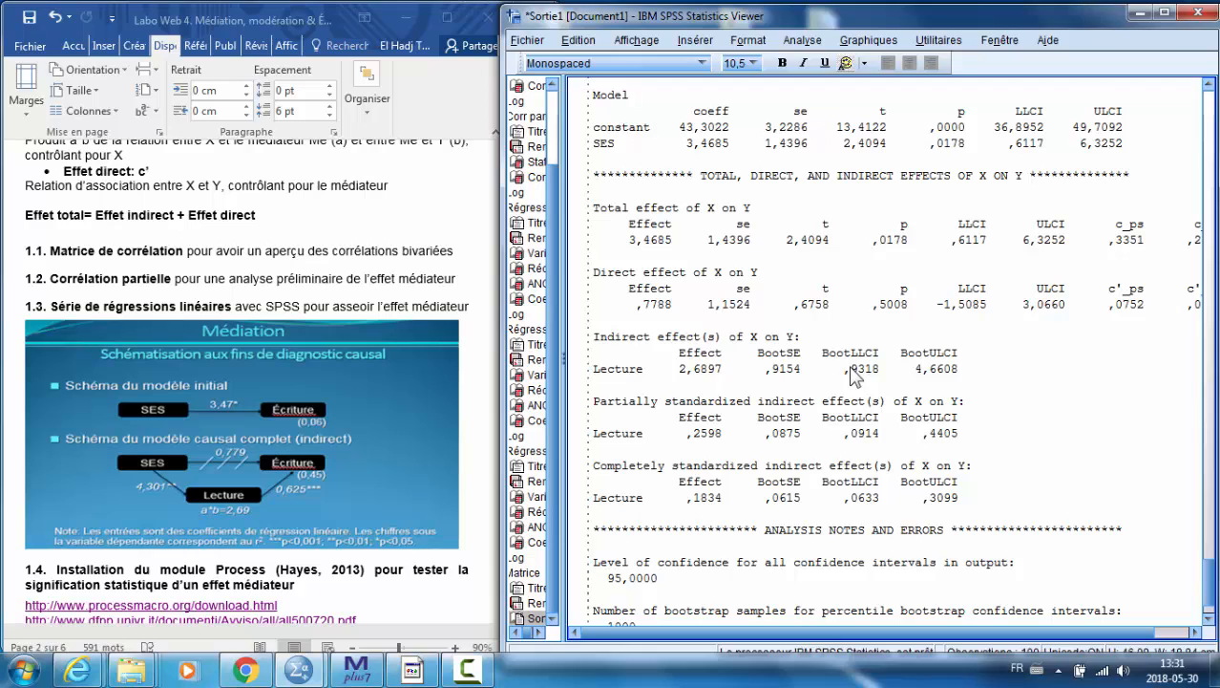
drag(843, 369, 970, 368)
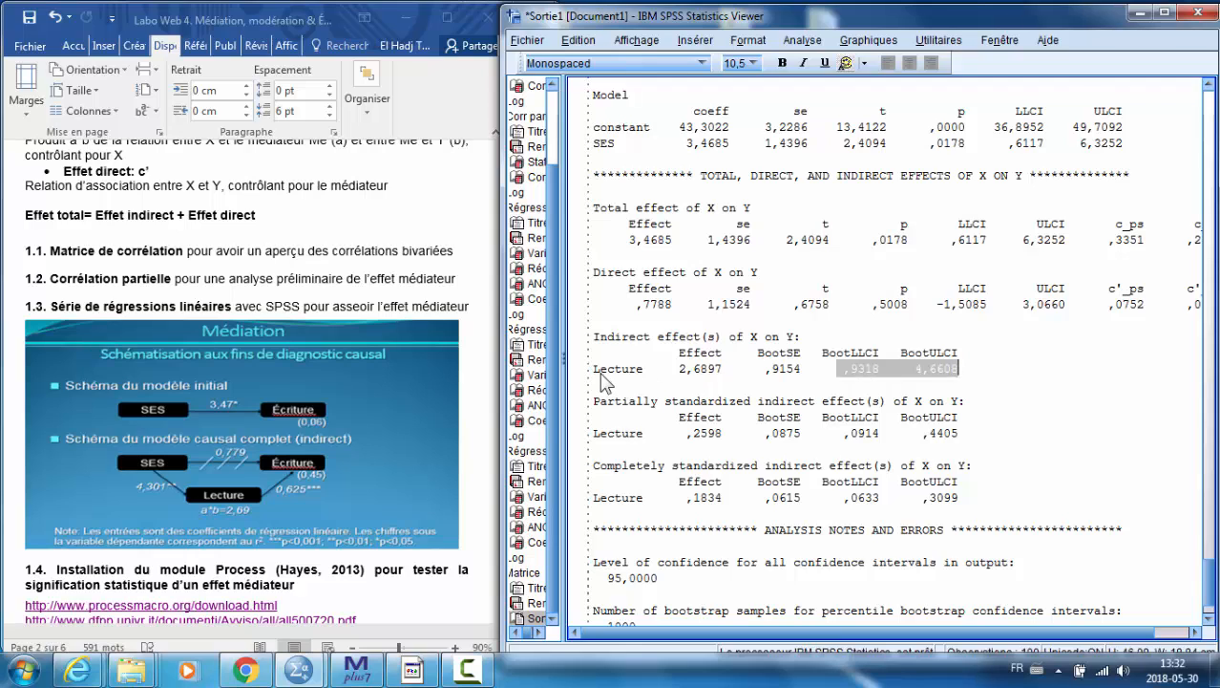
Compare the unstandardized, partially standardized and completely standardized indirect effects of X on Y, highlighting each block and its bootstrap limits
drag(680, 371, 731, 377)
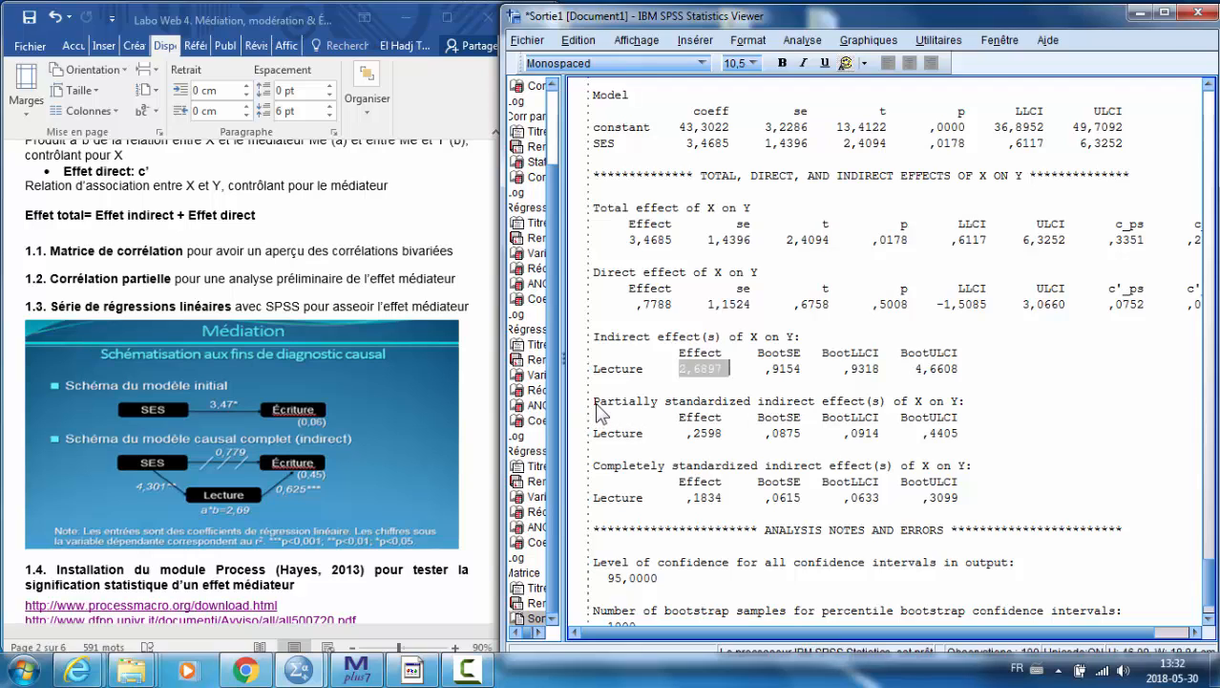
drag(597, 406, 983, 440)
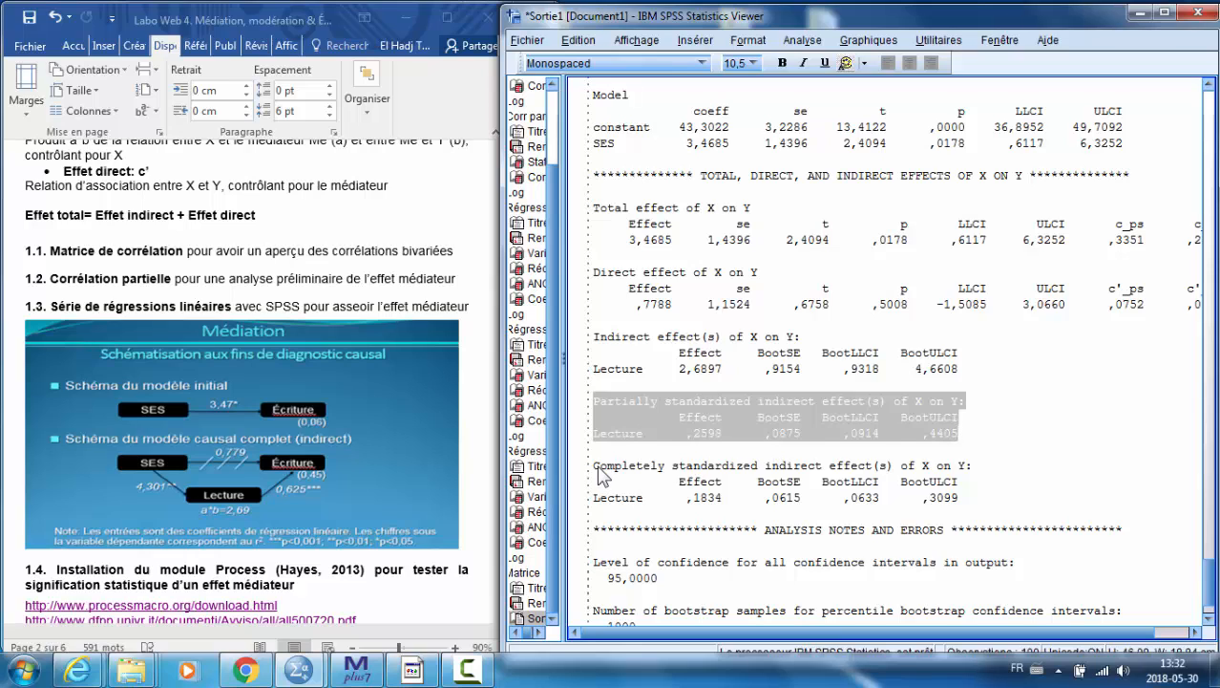
drag(599, 466, 981, 504)
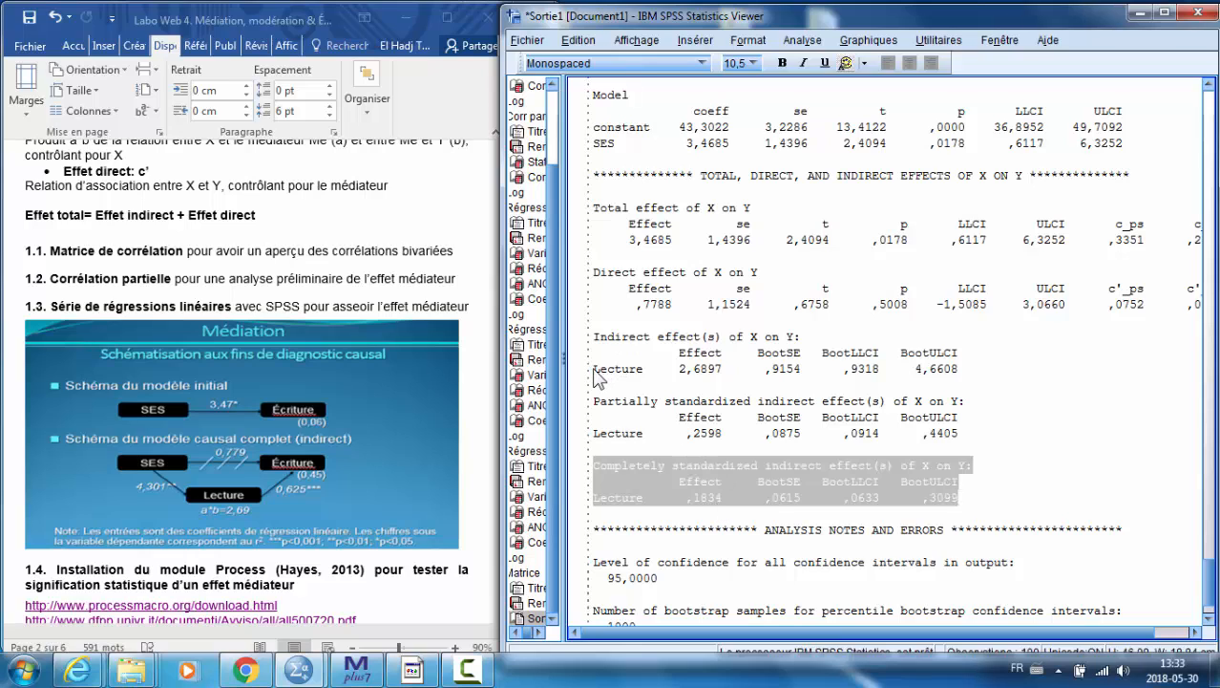
drag(596, 376, 978, 374)
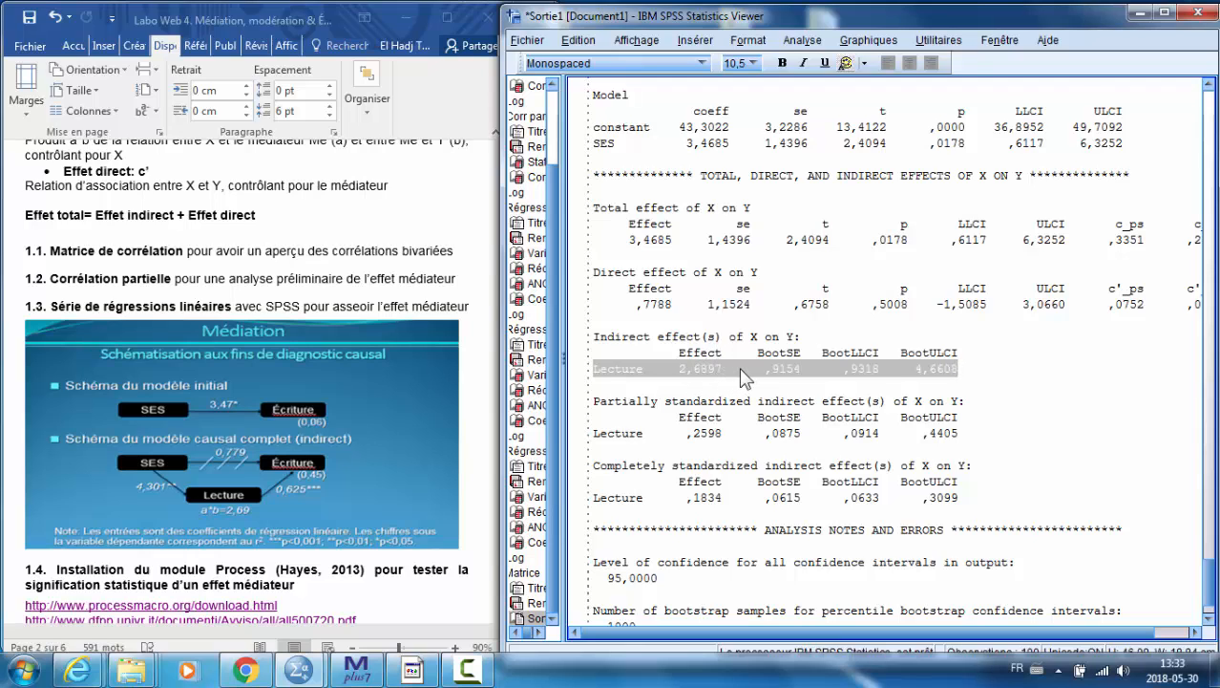
drag(593, 498, 974, 499)
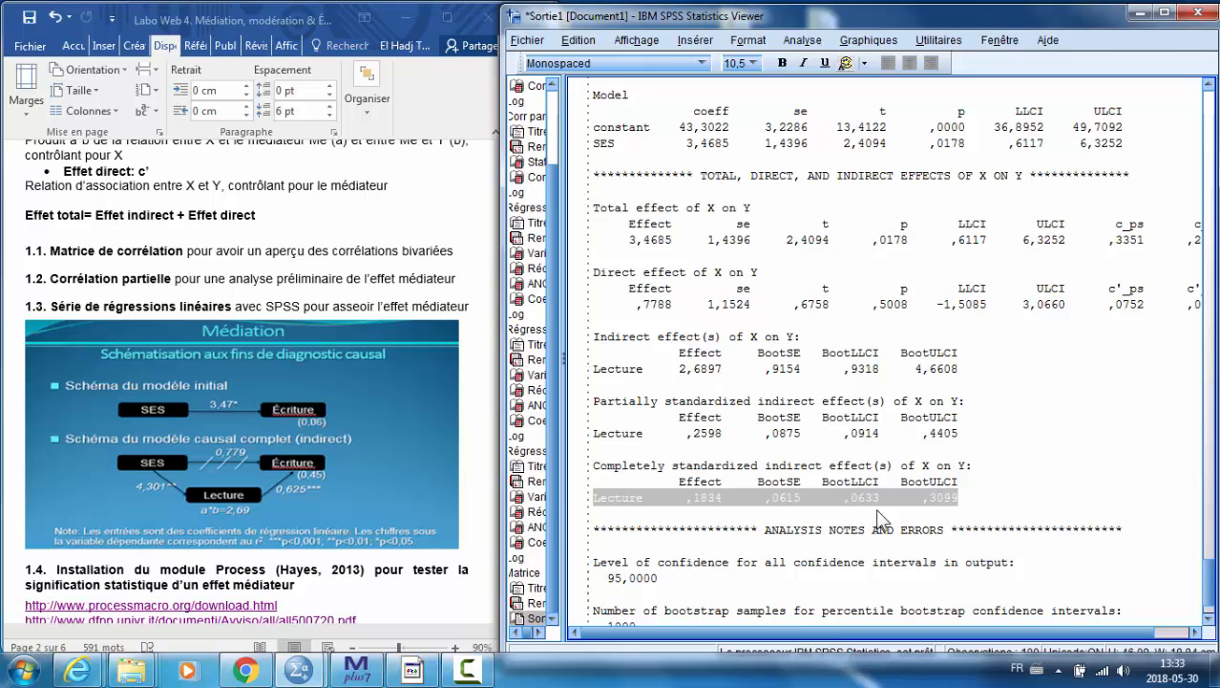
scroll(850, 520, down, 2)
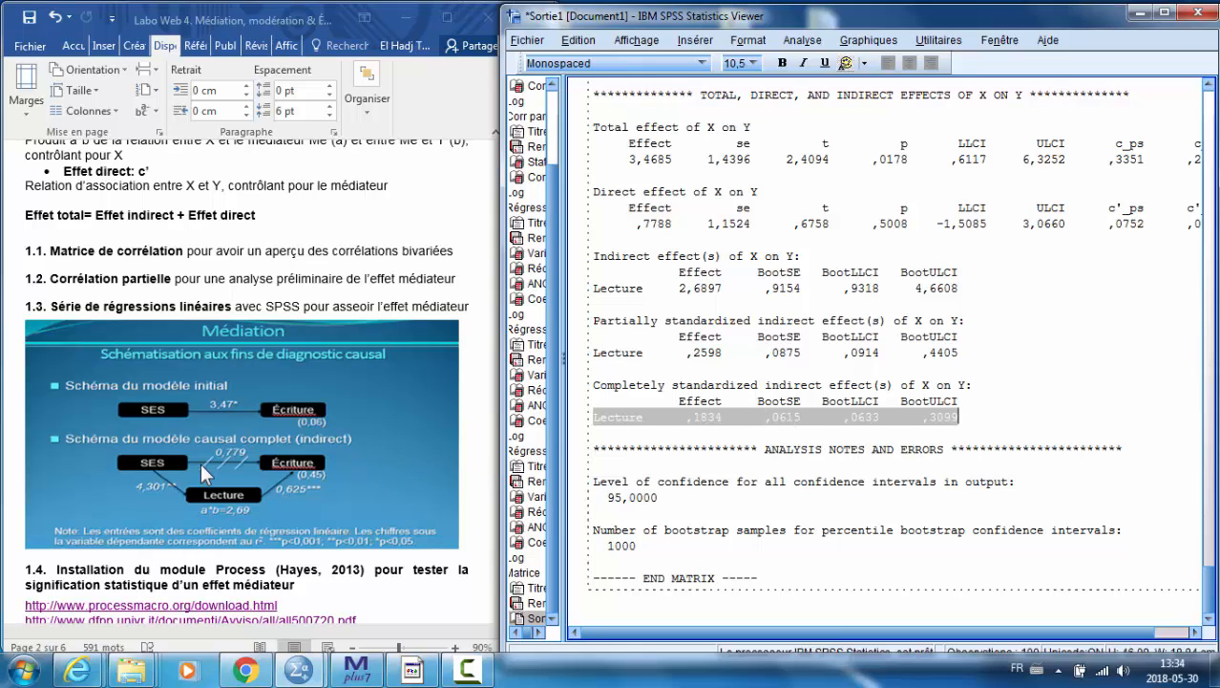
Paste the PROCESS Model 4 syntax for Ecriture, SES and mediator Lecture, with 1000 bootstrap samples and 95% confidence, into the syntax editor
click(808, 40)
mouse_move(845, 229)
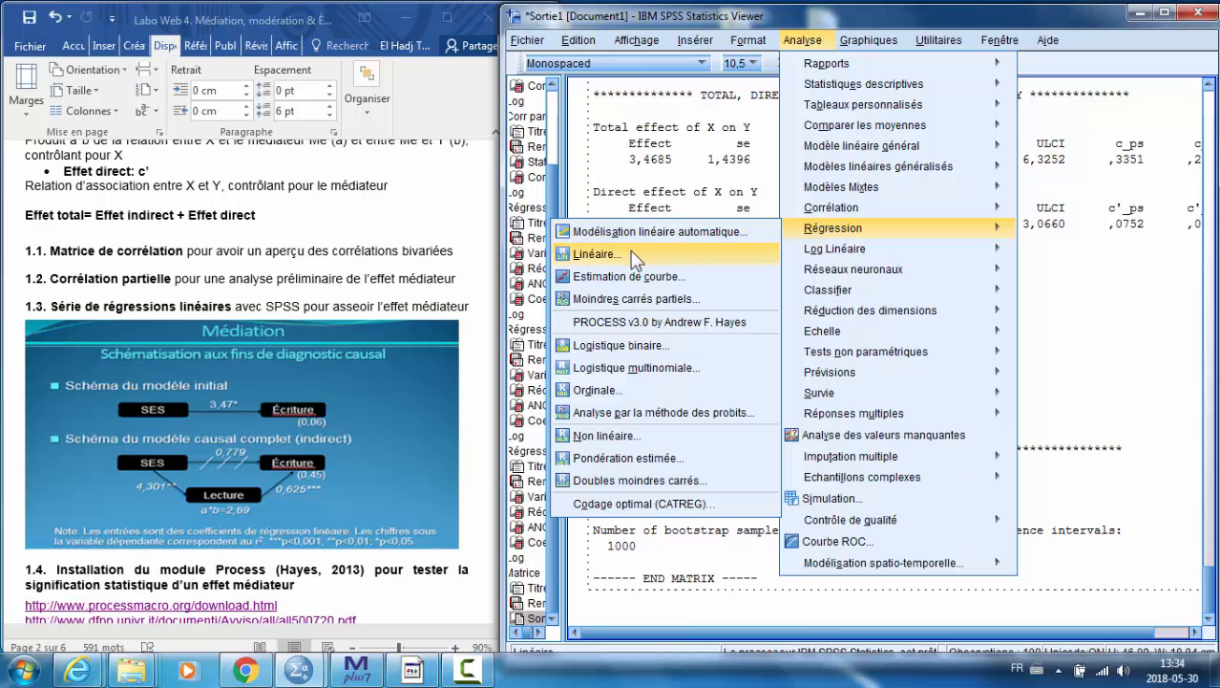
click(635, 322)
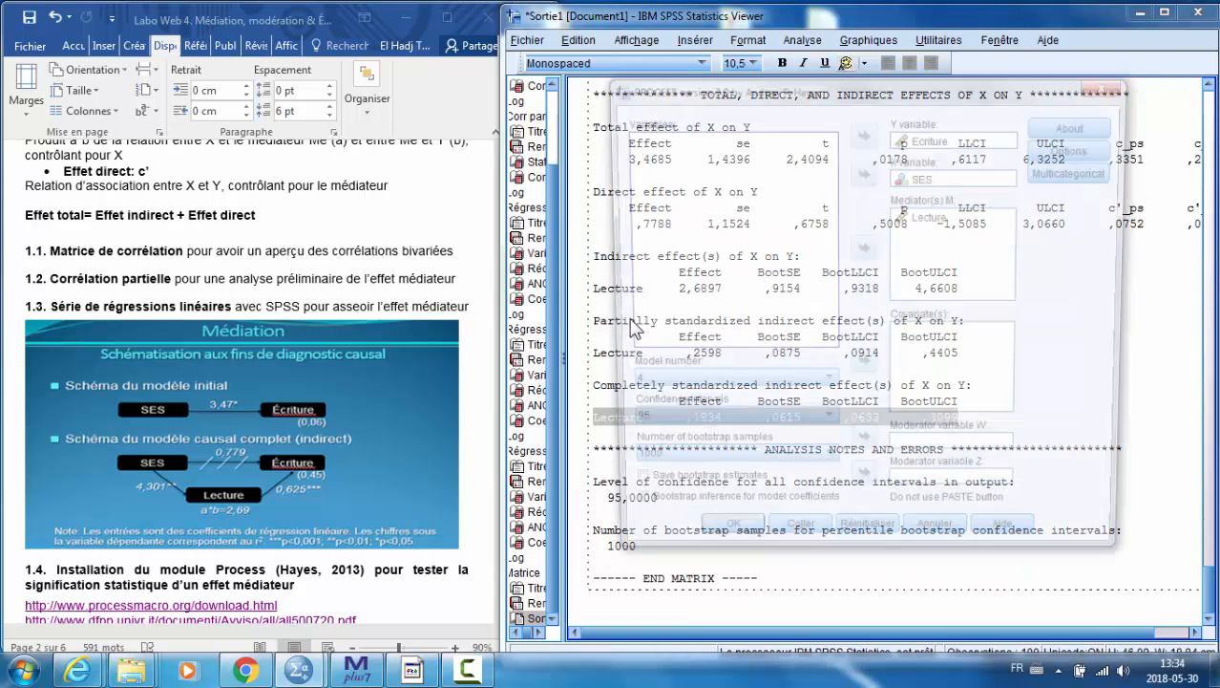
drag(870, 87, 775, 121)
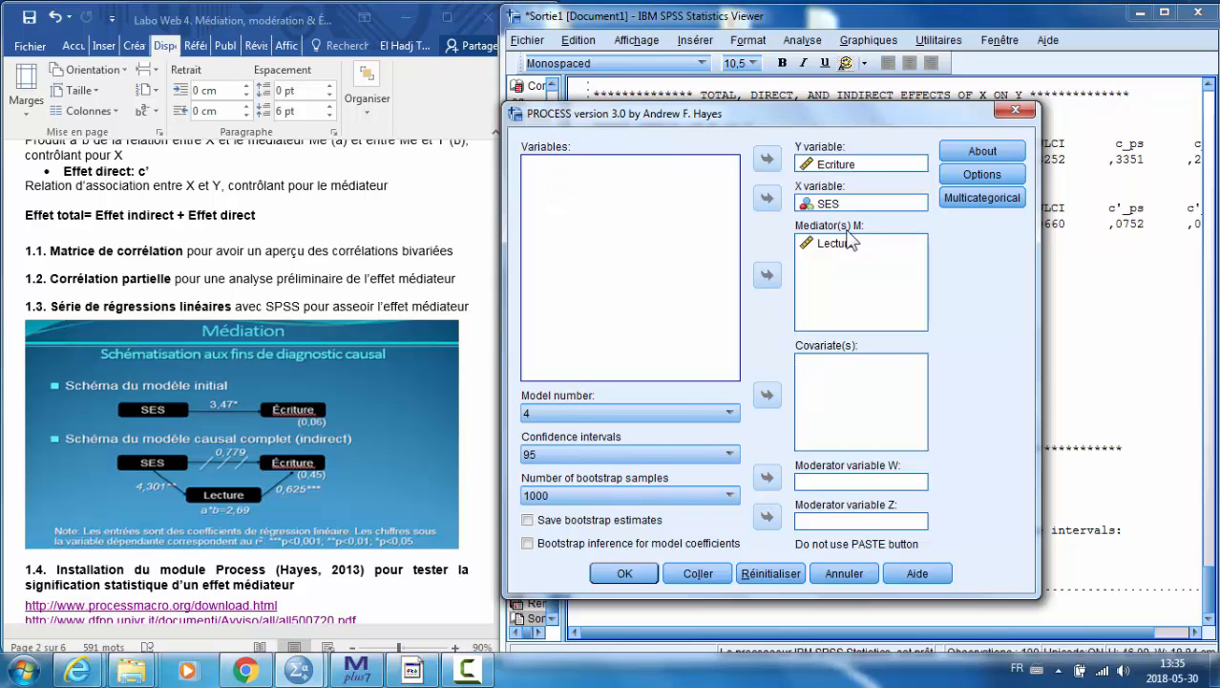
drag(858, 113, 865, 36)
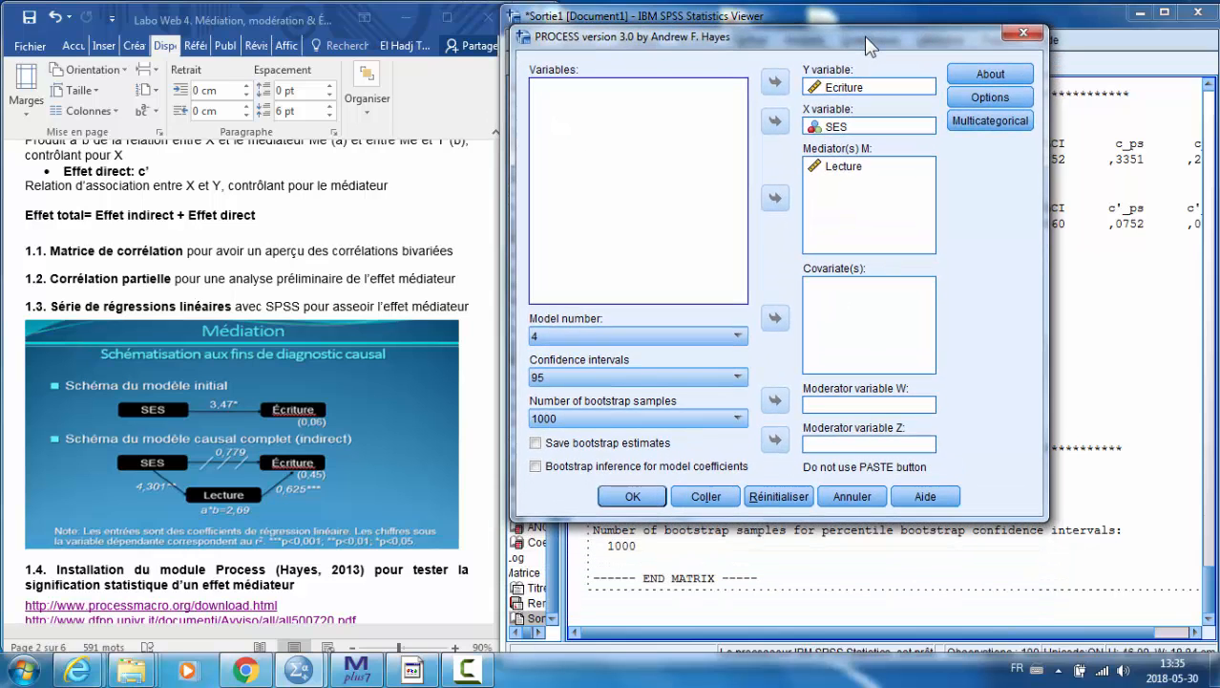
click(714, 497)
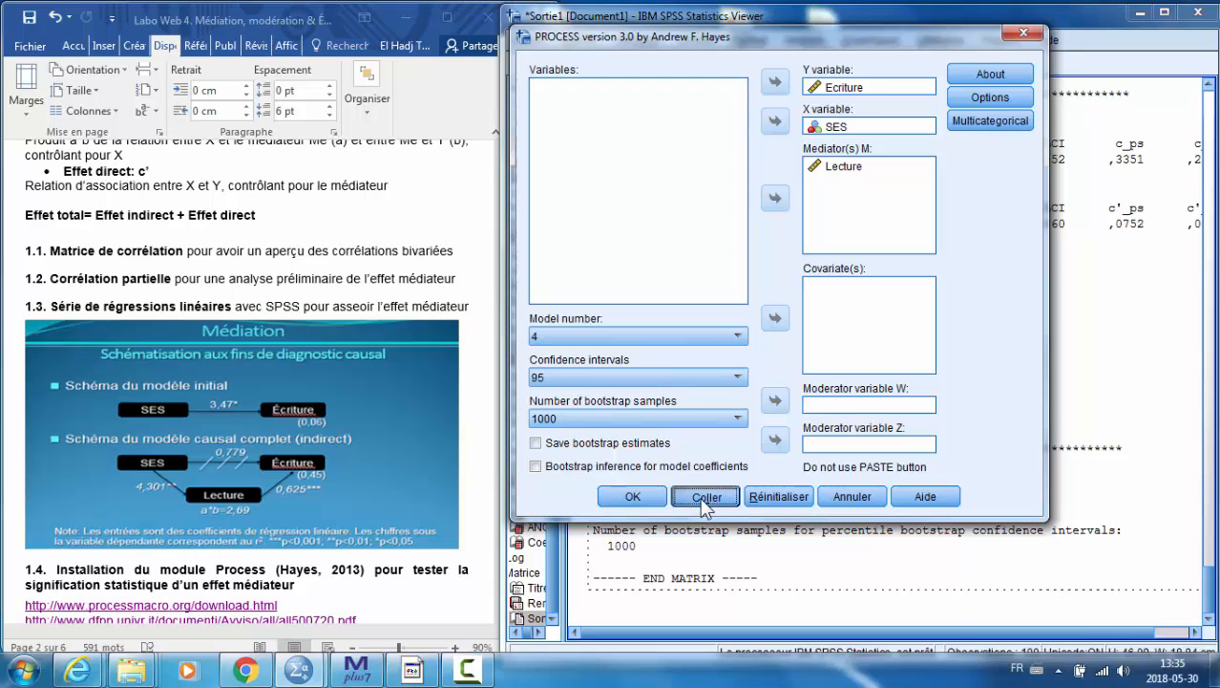
drag(811, 17, 915, 27)
click(990, 17)
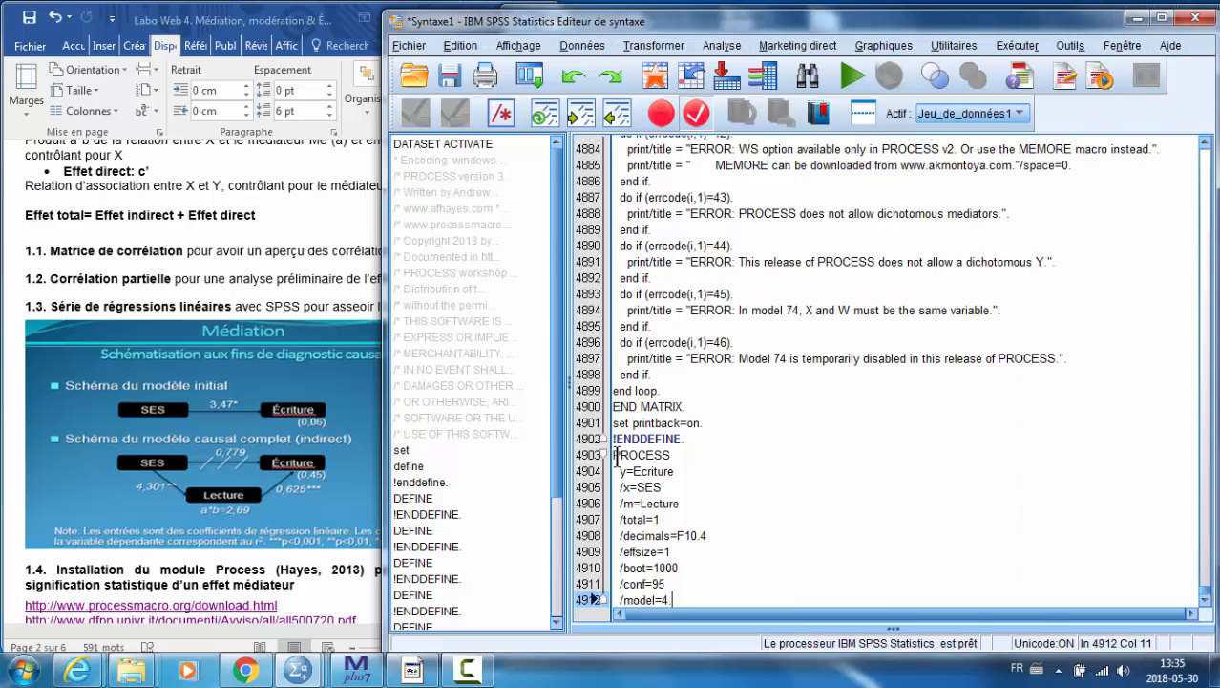
Replace the entire contents of the syntax file with only the PROCESS command block, from y=Ecriture to /model=4
drag(616, 455, 665, 600)
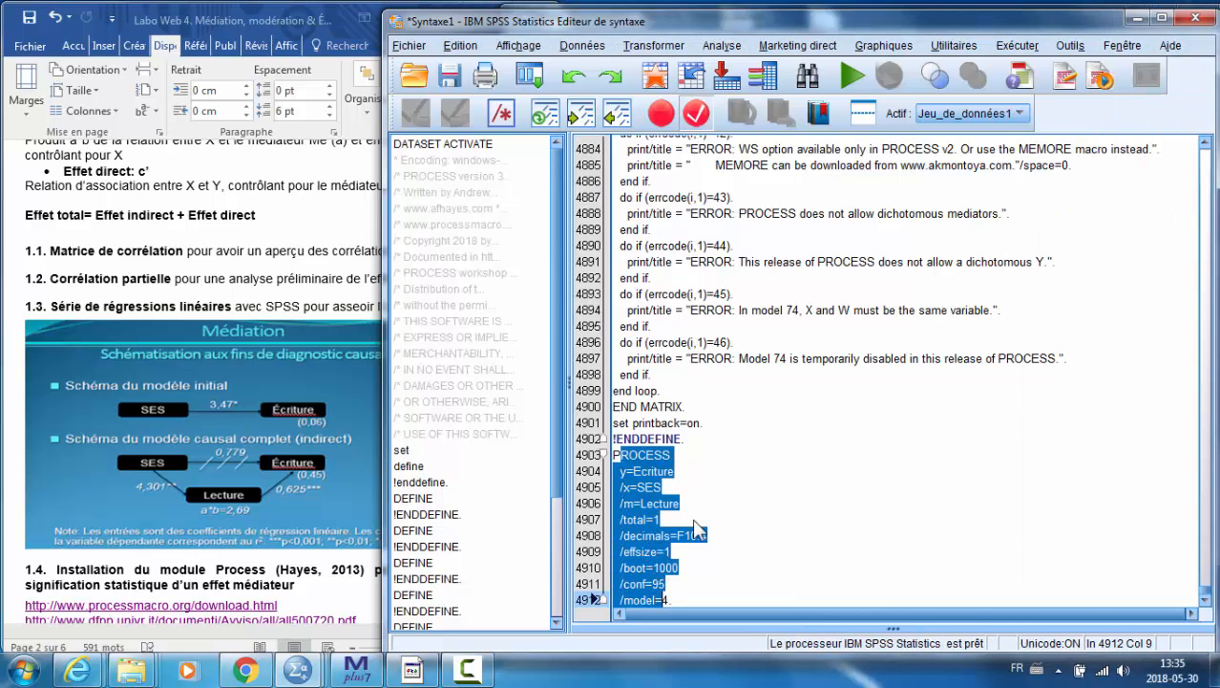
drag(695, 439, 848, 109)
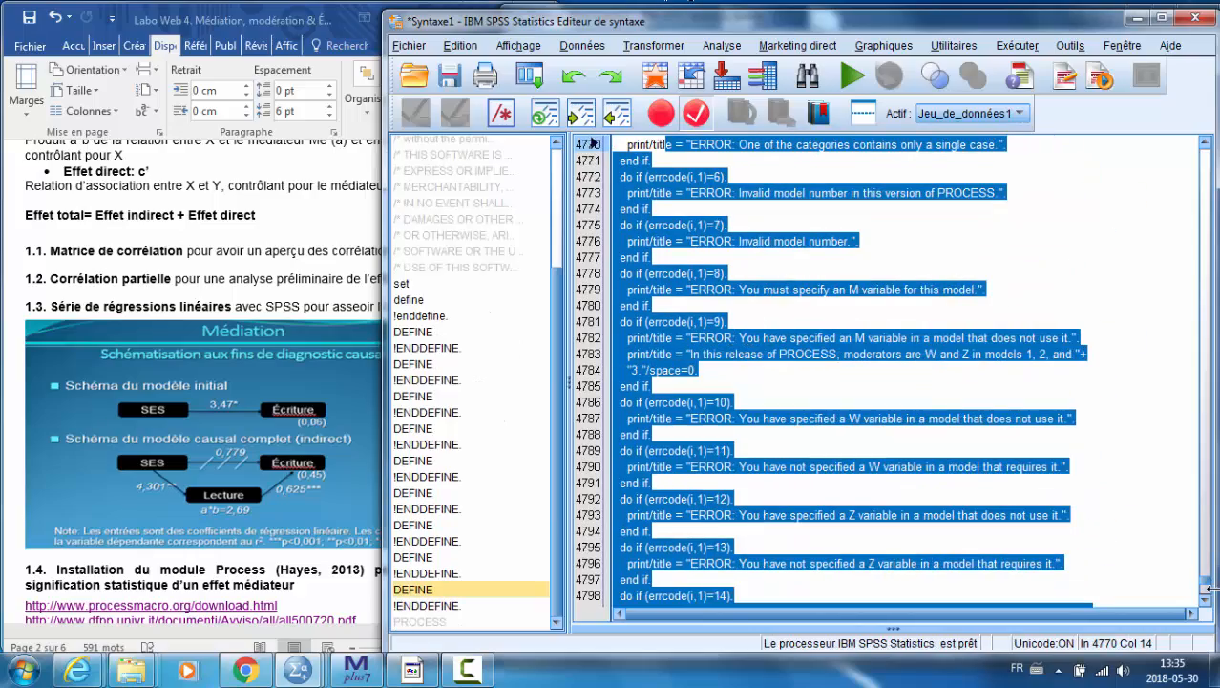
drag(1210, 591, 1205, 150)
key(ctrl+a)
text(PROCESS   y=Ecriture   /x=SES   /m=Lecture   /total=1   /decimals=F10.4   /effsize=1   /boot=1000   /conf=95   /model=4.)
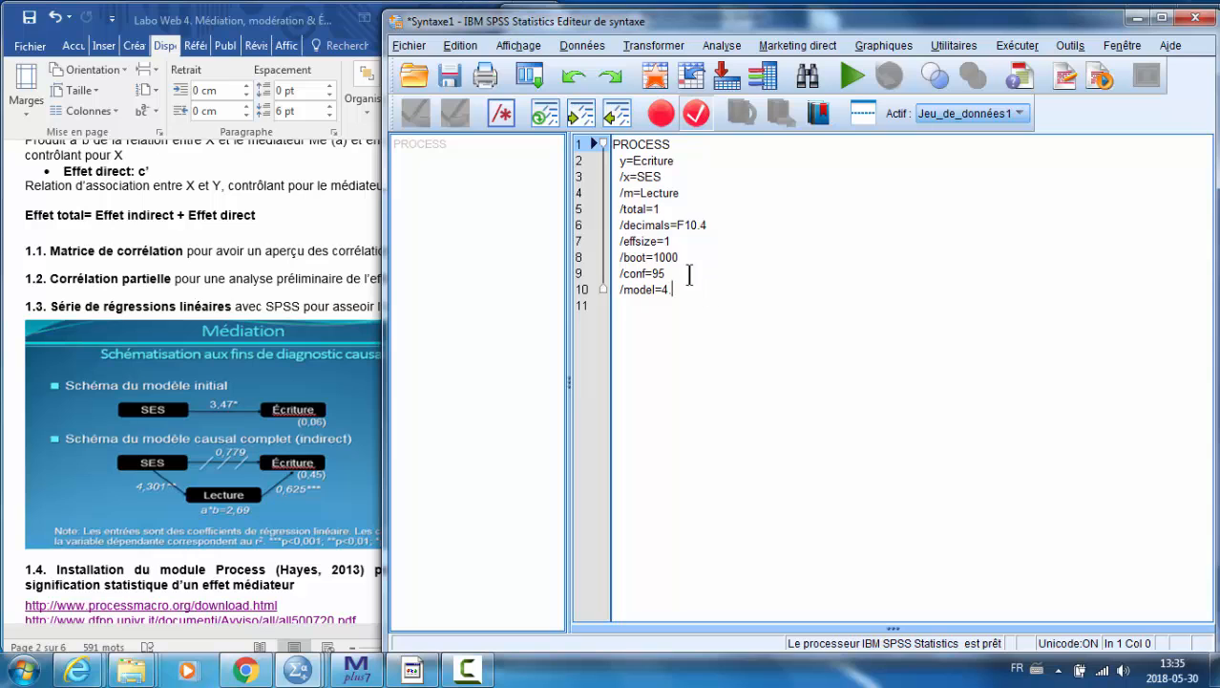
Run the isolated PROCESS command block and review the indirect effects at the end of the new output
drag(690, 290, 611, 137)
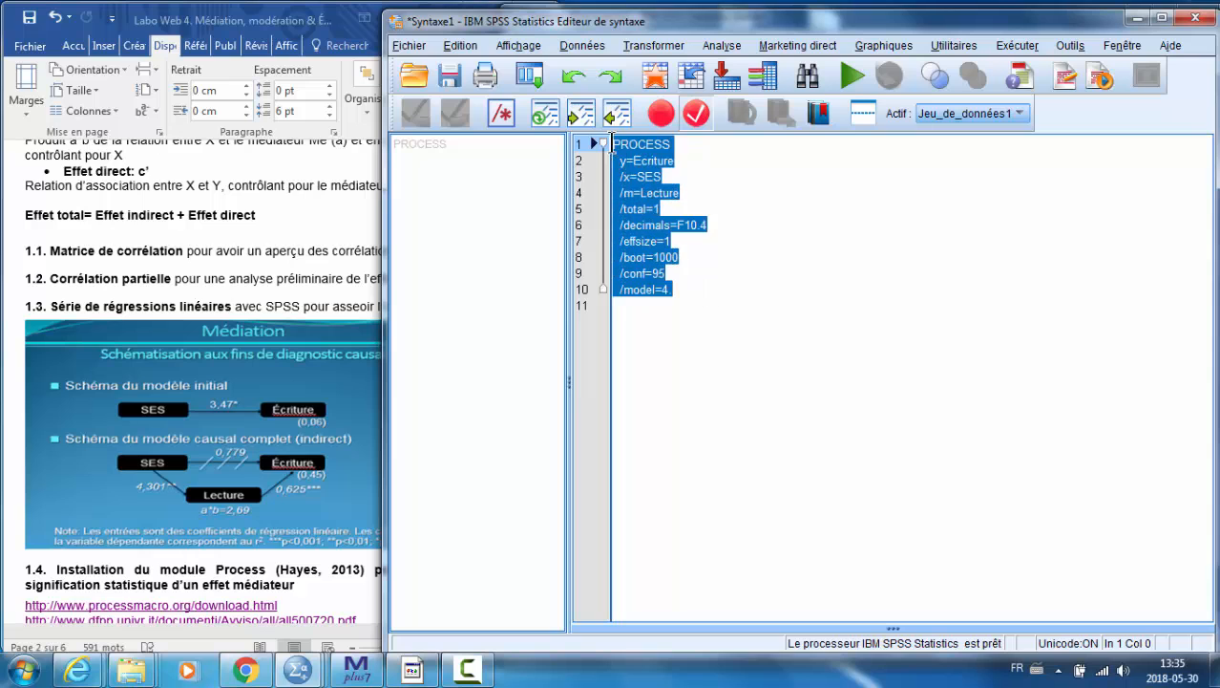
click(853, 78)
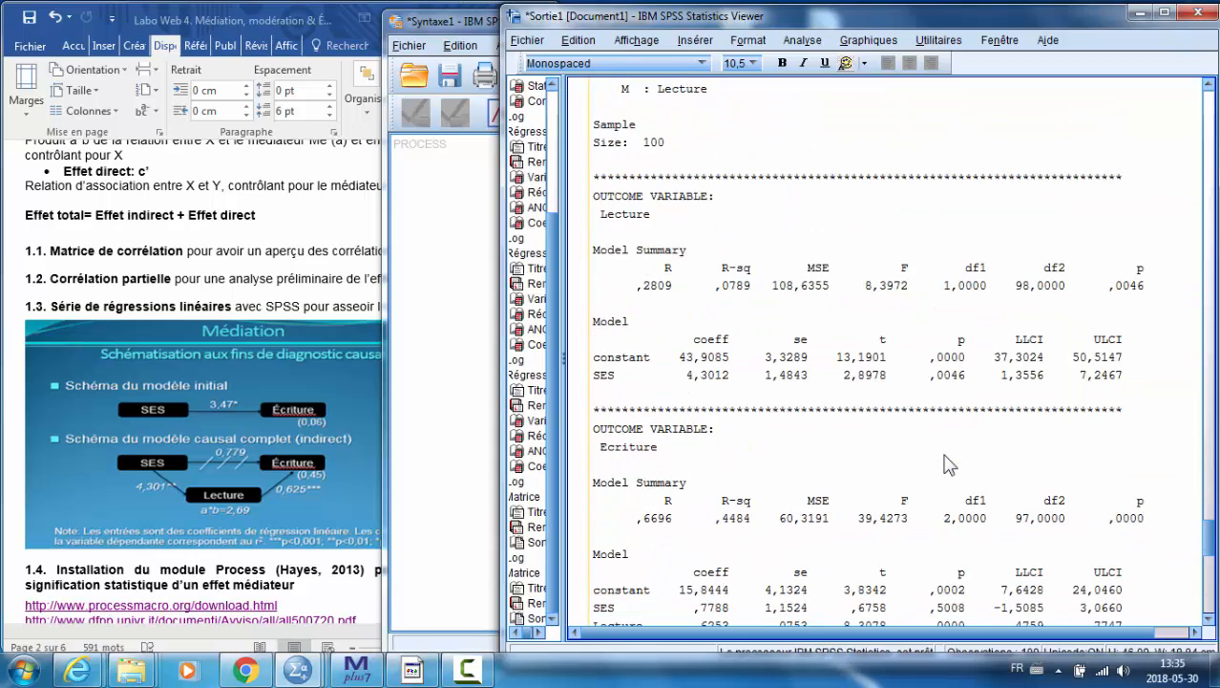
scroll(948, 462, down, 8)
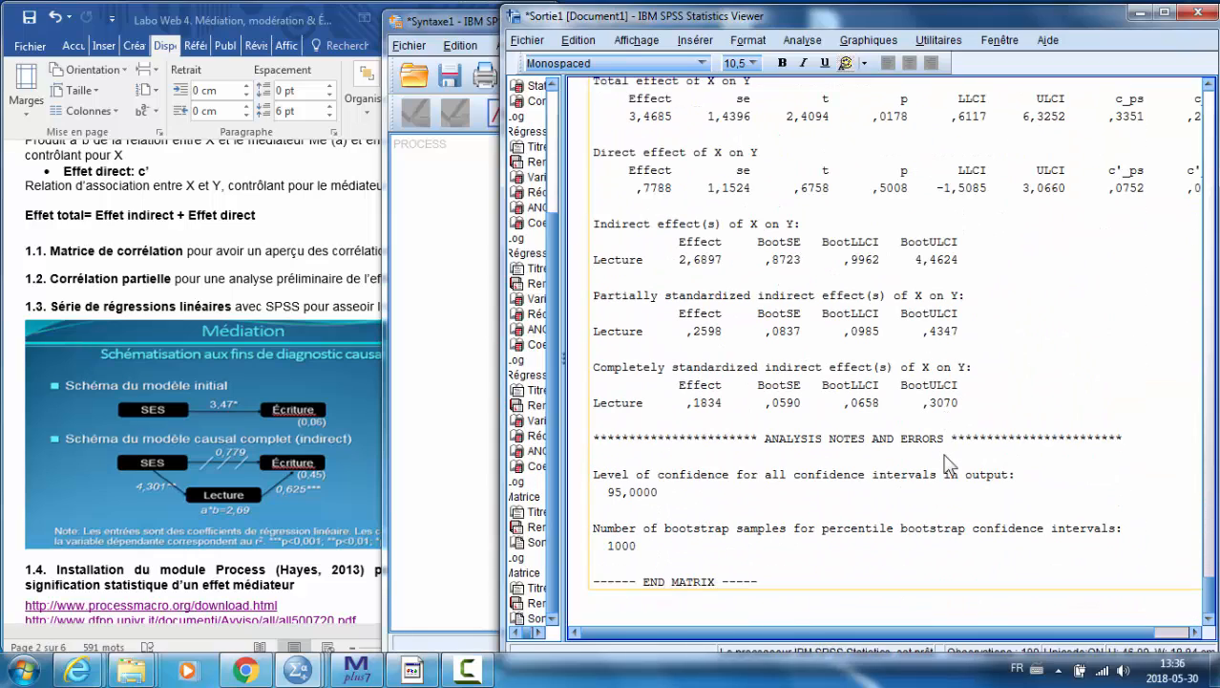
Strike through the heading "1. Analyse de médiation" and its four bullet items in the Word outline
click(263, 233)
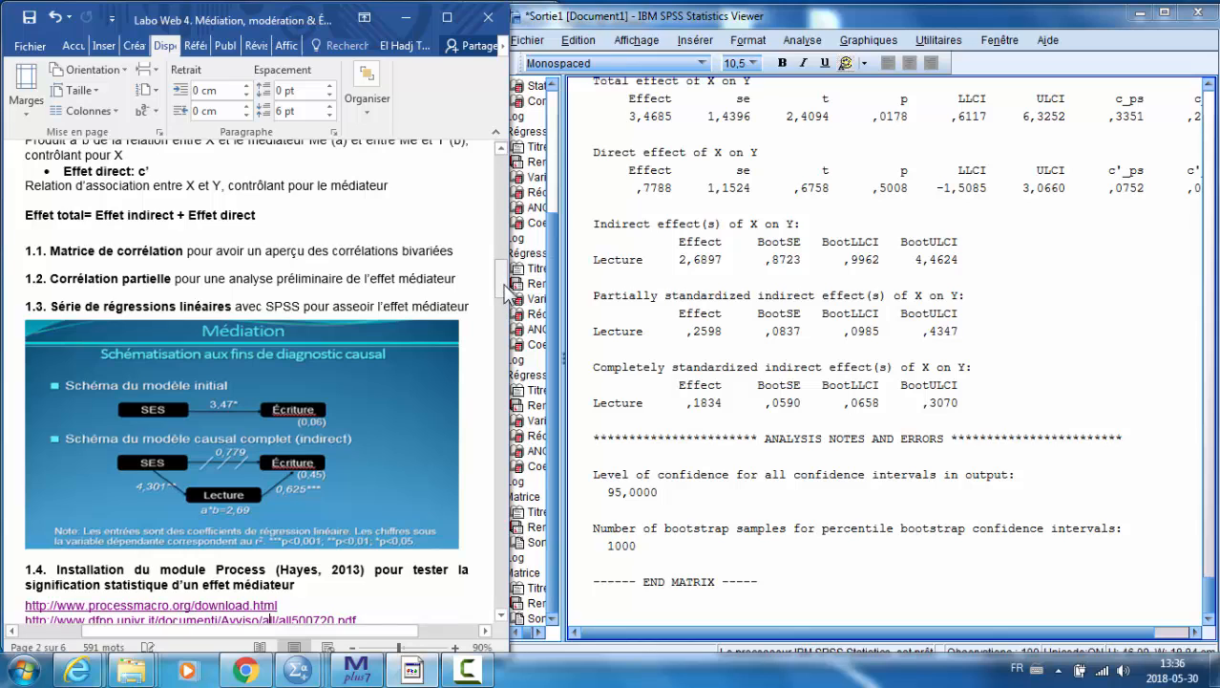
drag(504, 287, 503, 196)
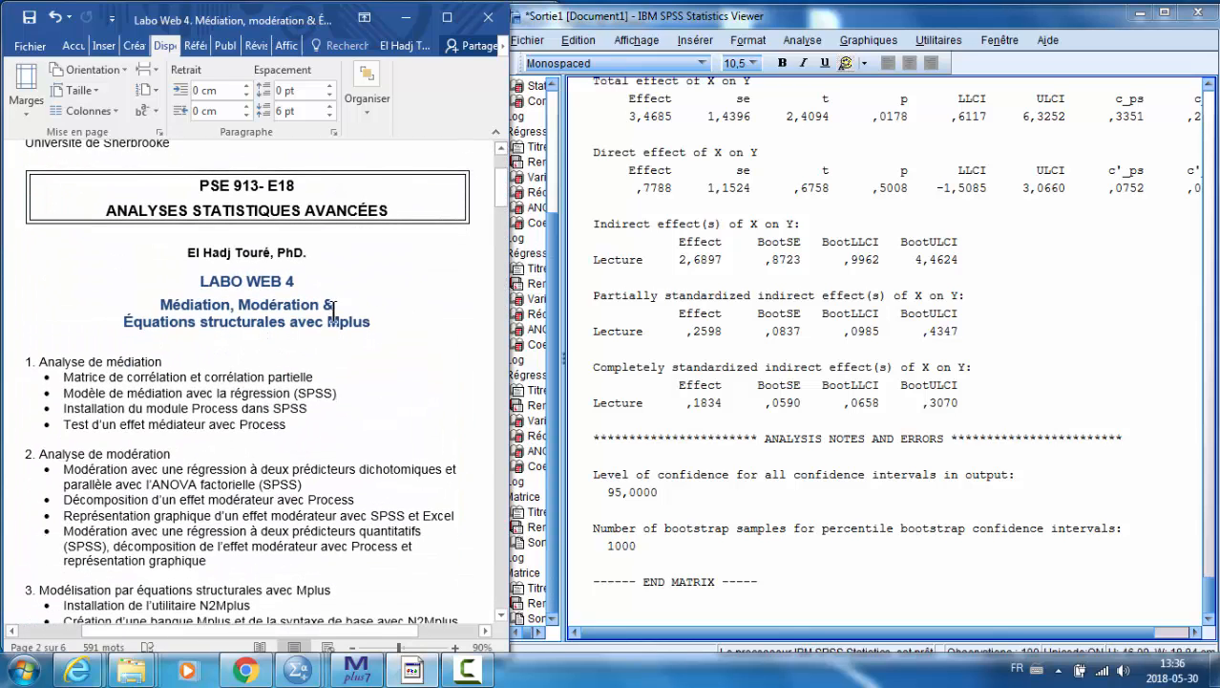
drag(321, 429, 18, 366)
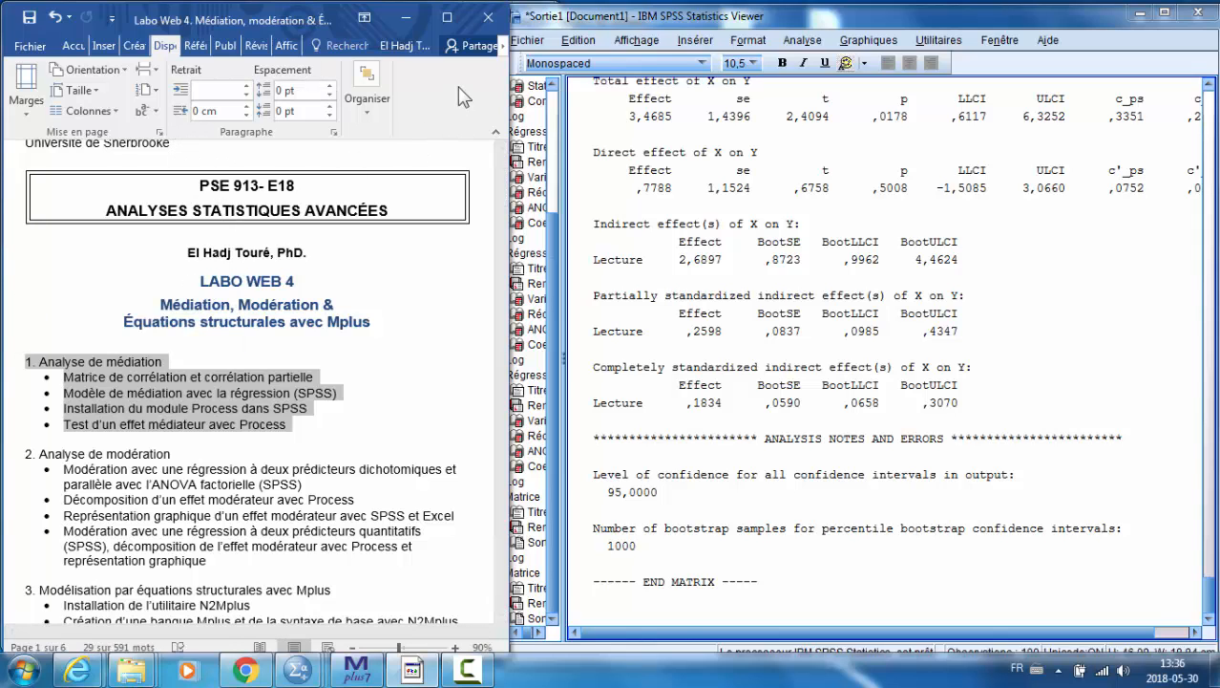
click(447, 19)
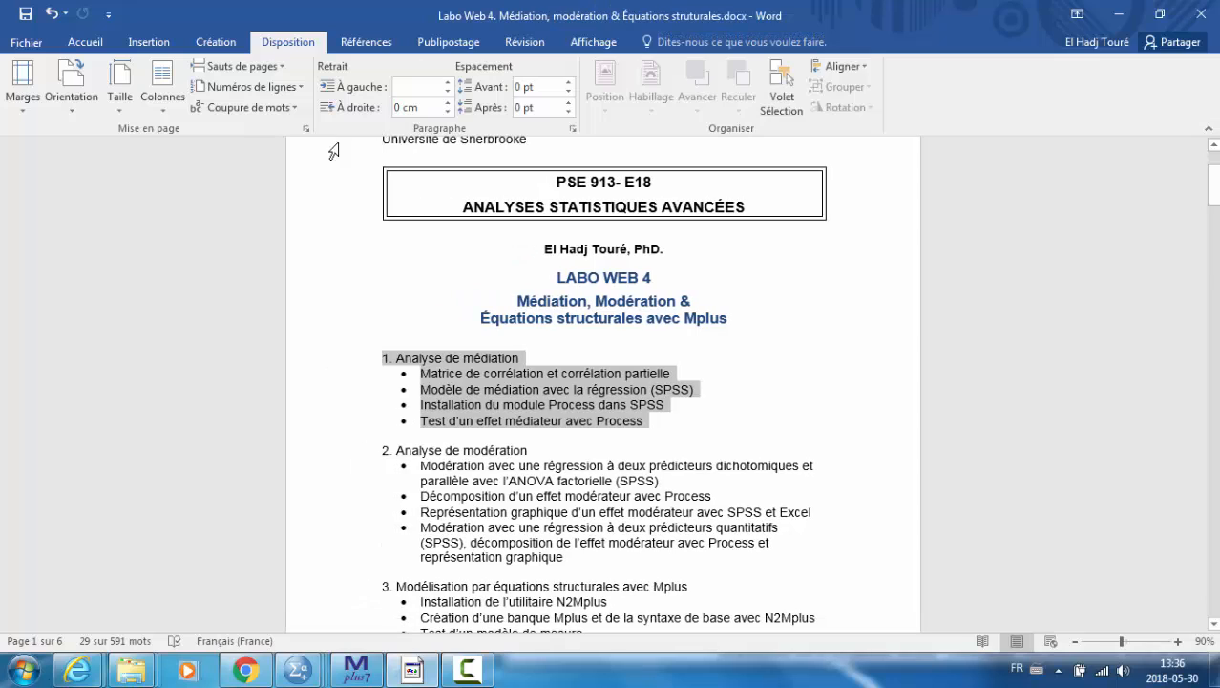
click(84, 42)
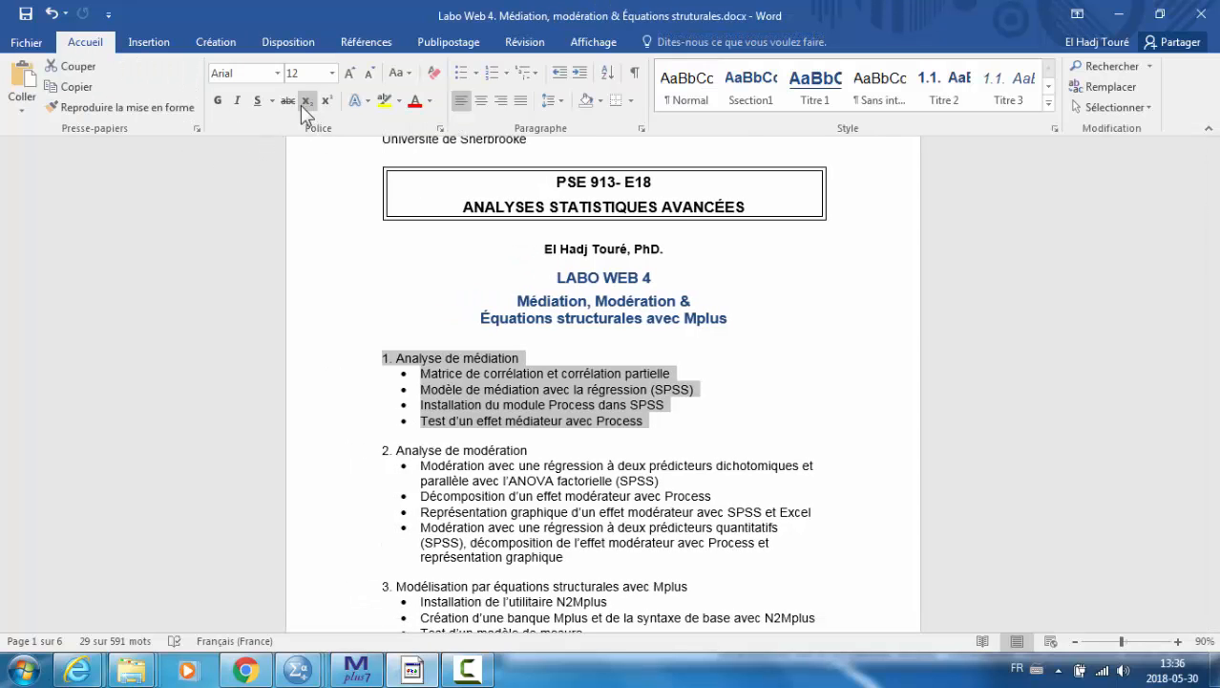
click(287, 101)
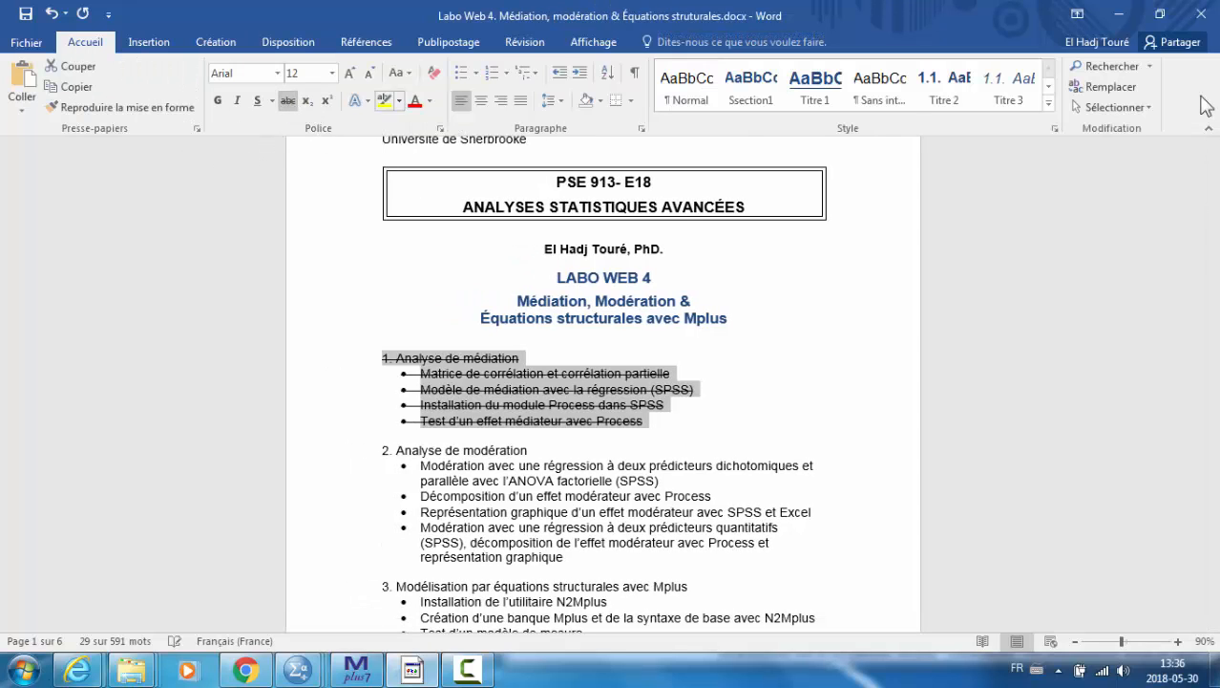
click(1160, 14)
click(278, 462)
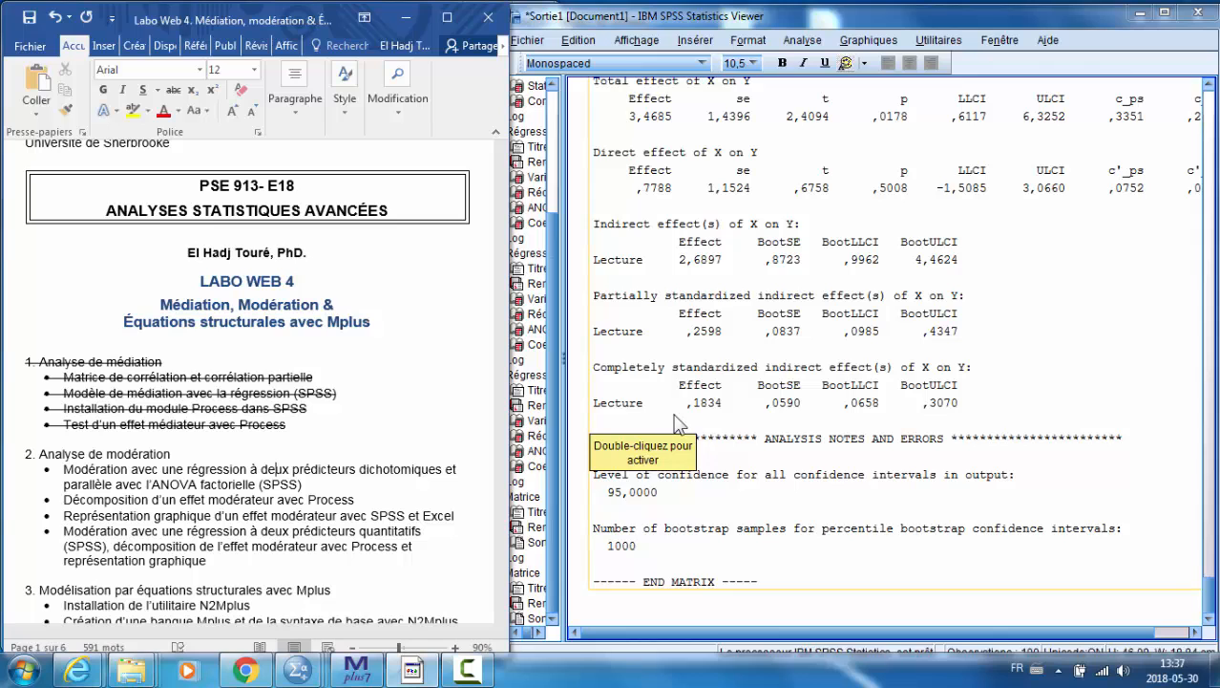
Open the data file Satisfaction de la vie(BD2).sav in SPSS and place its data editor beside the Word document
click(351, 424)
scroll(351, 424, down, 4)
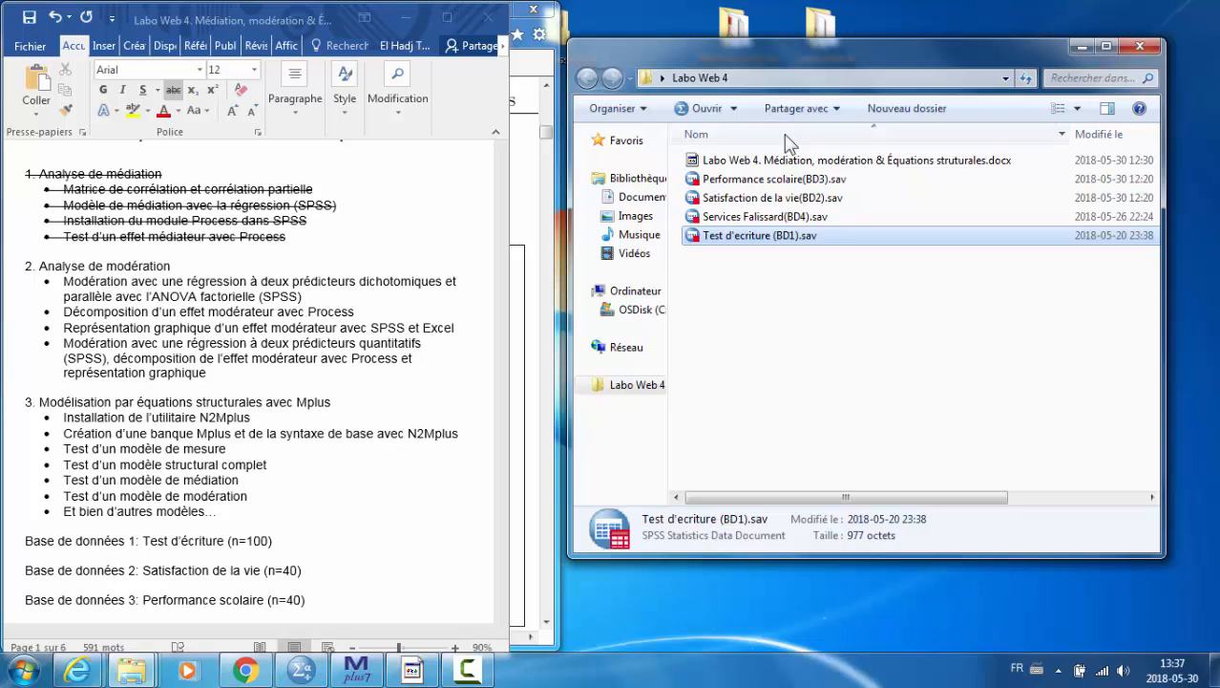
double_click(764, 197)
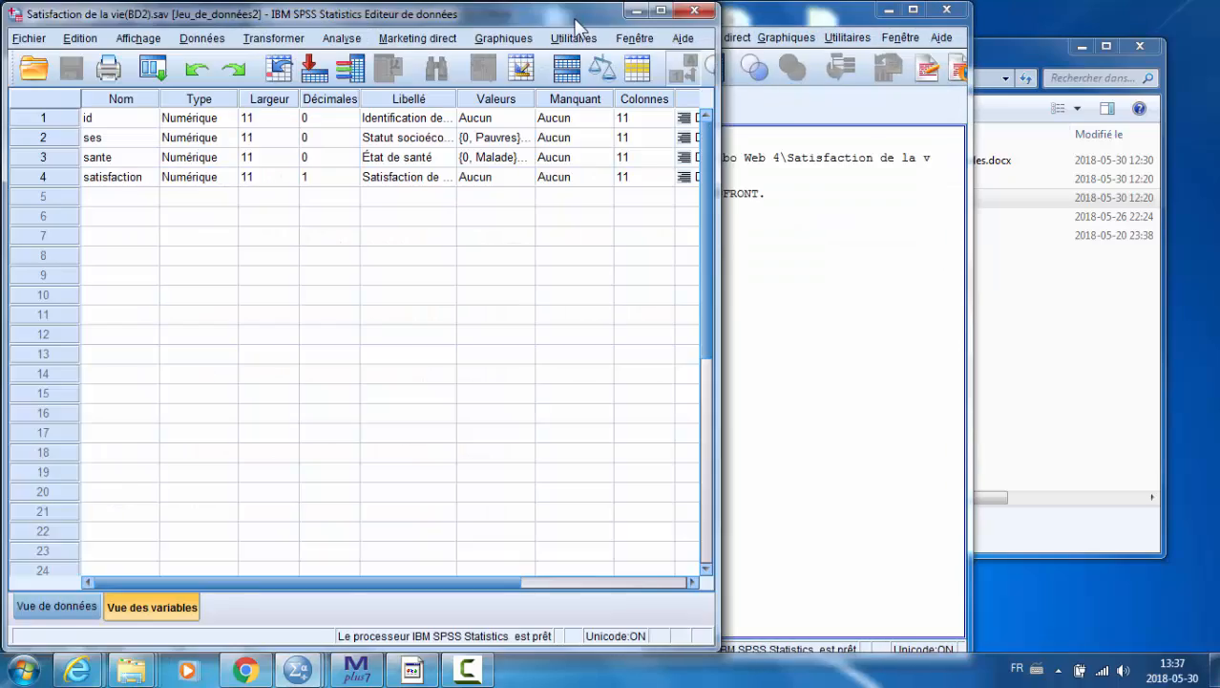
drag(576, 20, 1066, 53)
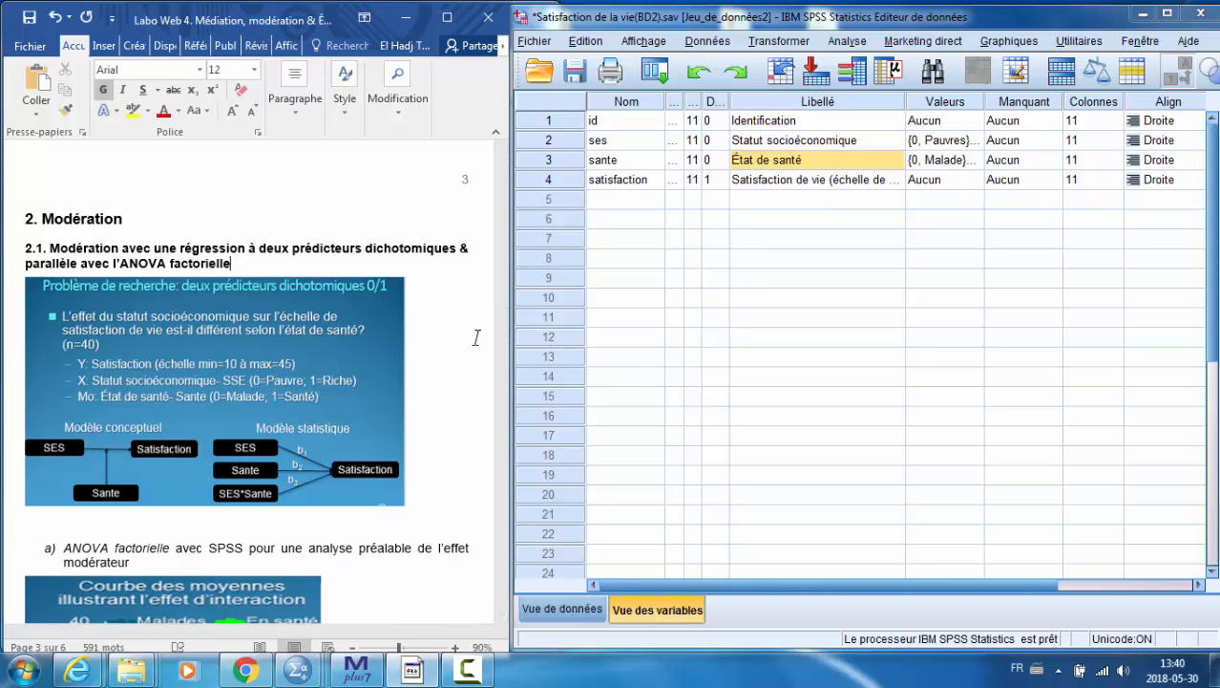
Run frequency tables for the variables ses and sante and review them in the output
click(849, 43)
mouse_move(875, 91)
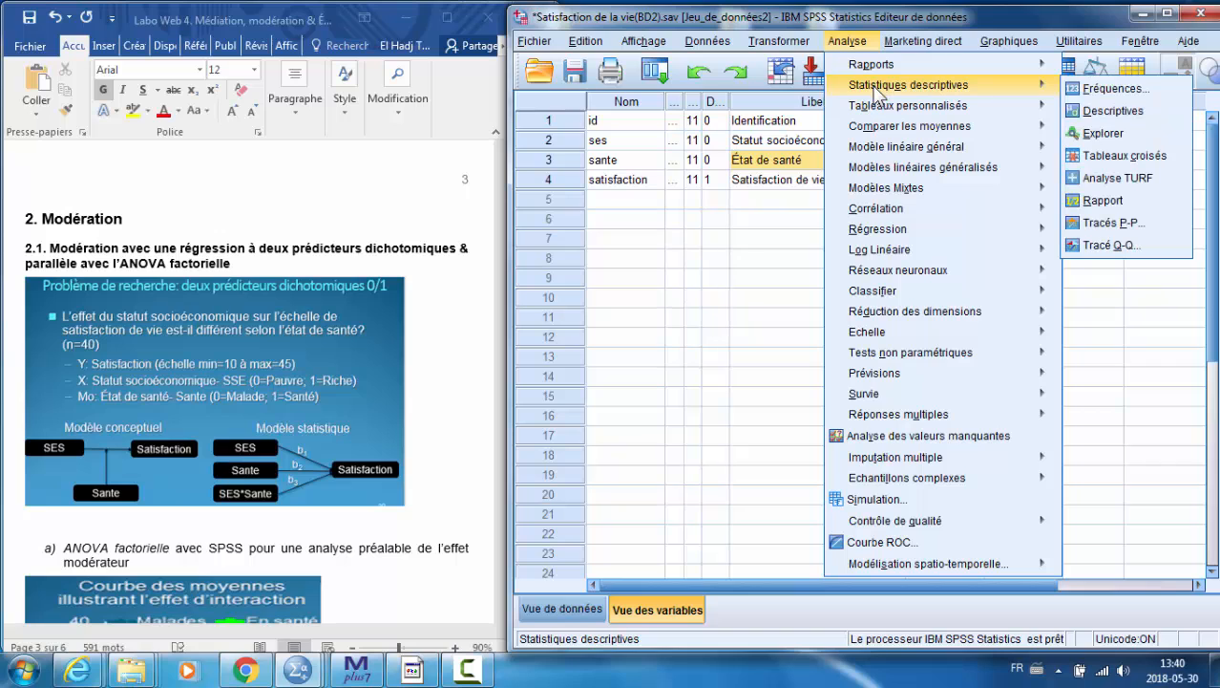
click(1100, 90)
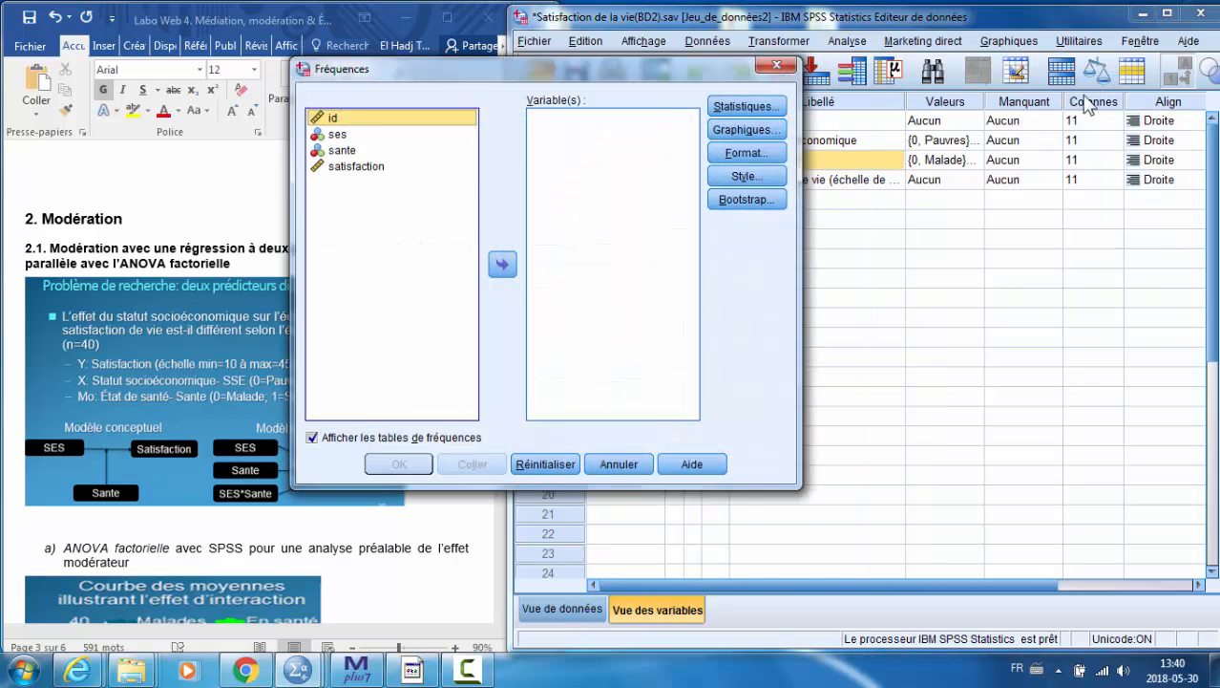
click(337, 135)
ctrl+click(341, 151)
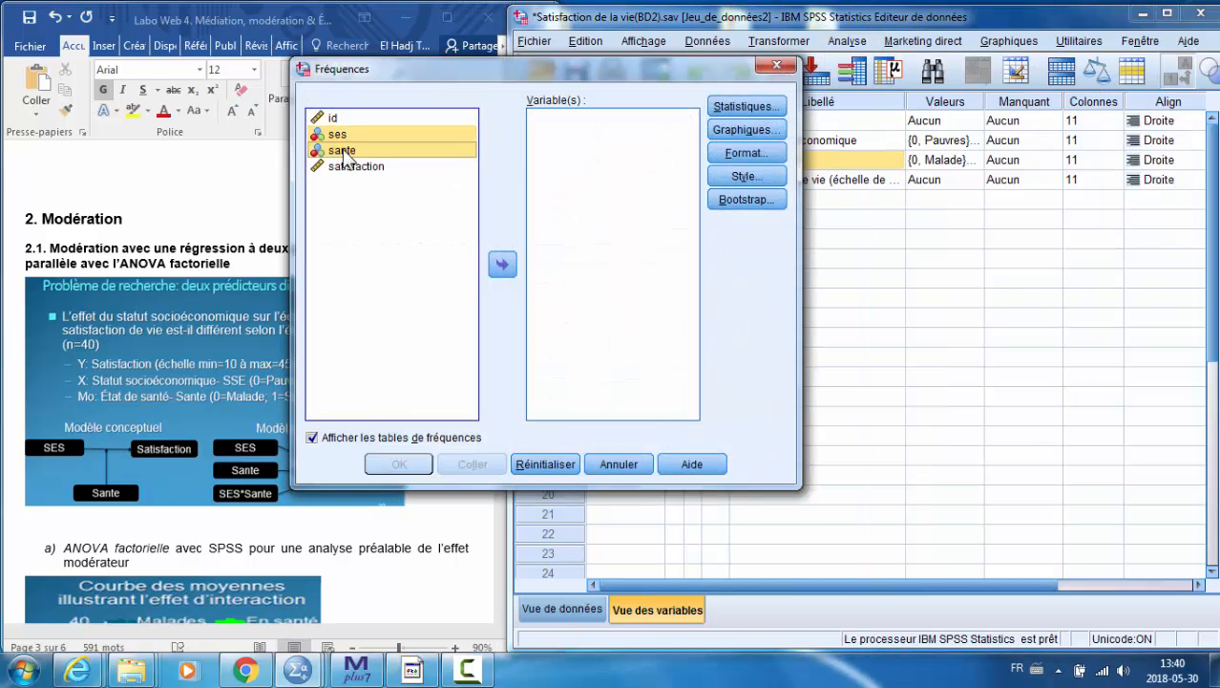
click(502, 264)
click(399, 464)
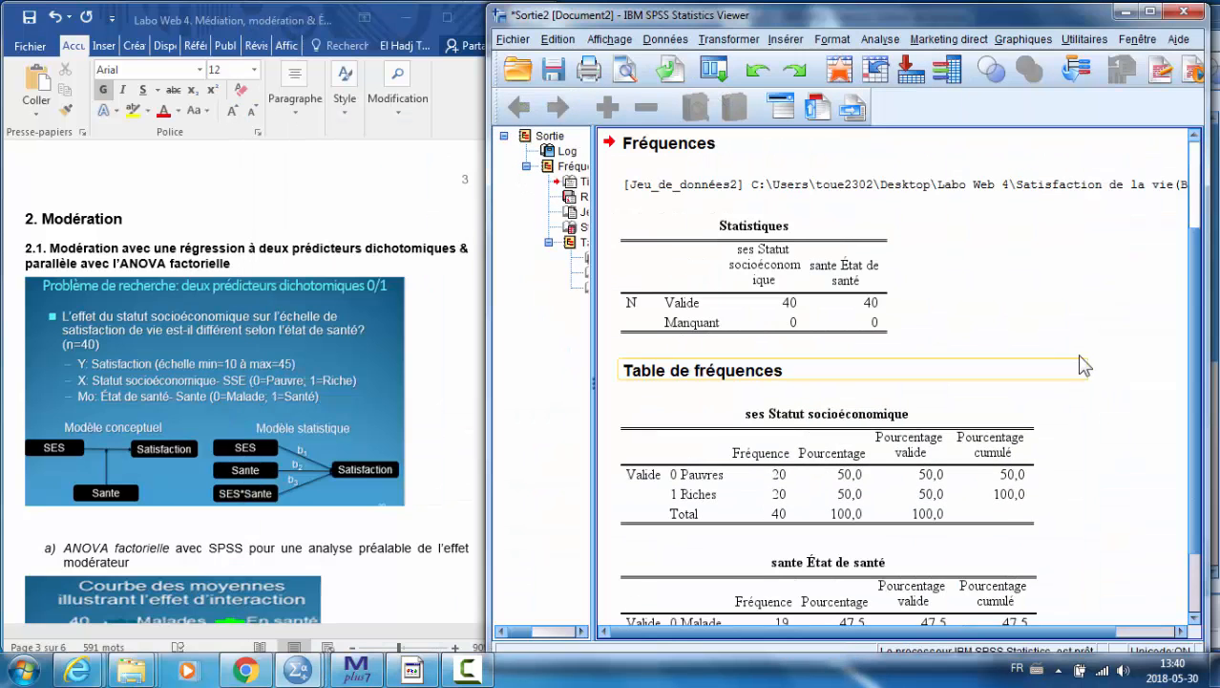
scroll(1088, 363, down, 1)
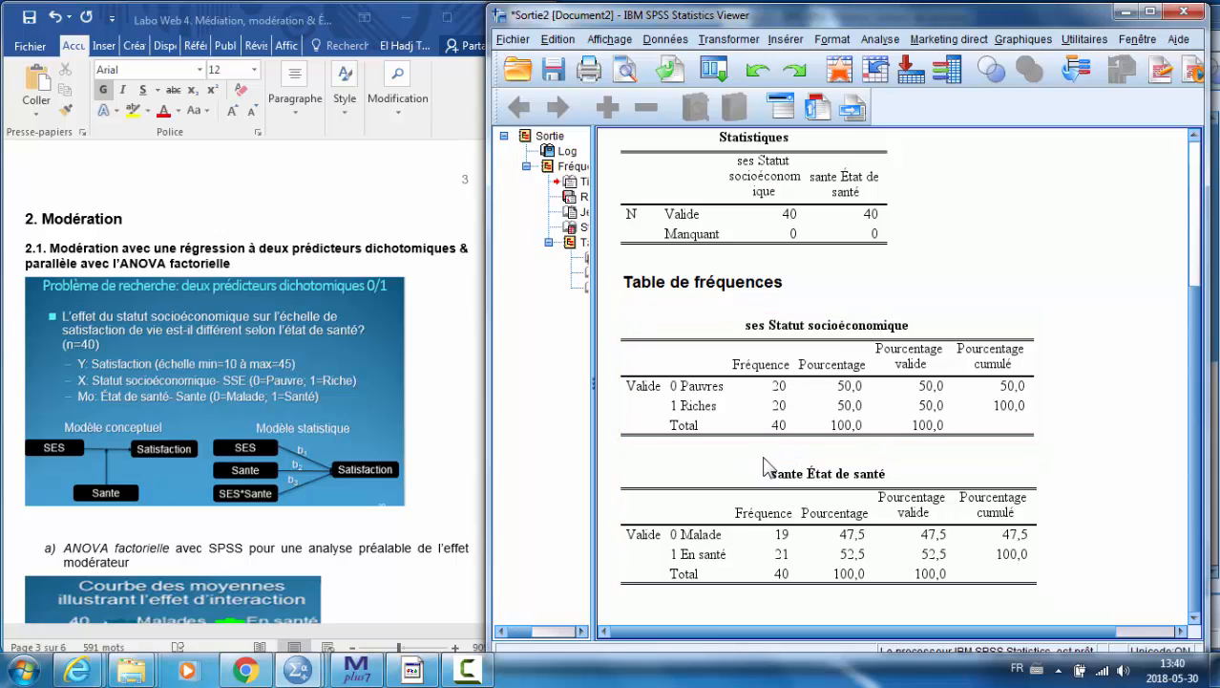
Run descriptive statistics for the variable satisfaction and review them alongside the frequency tables in the output
click(879, 39)
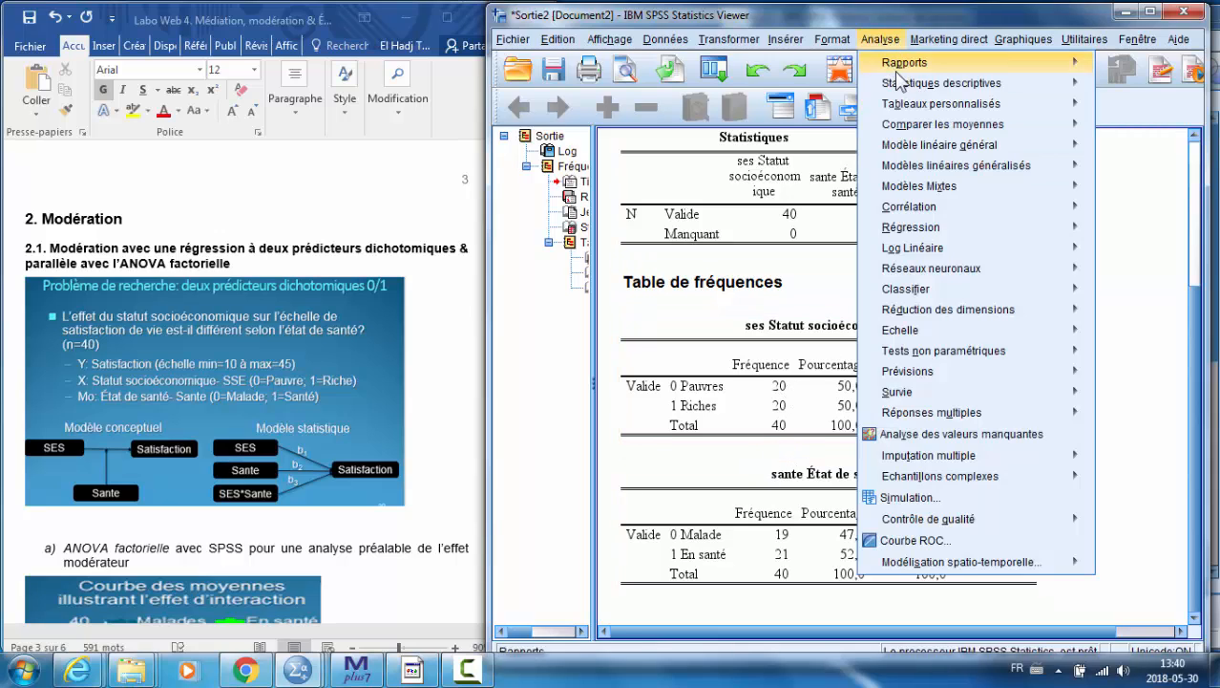
click(791, 113)
click(617, 275)
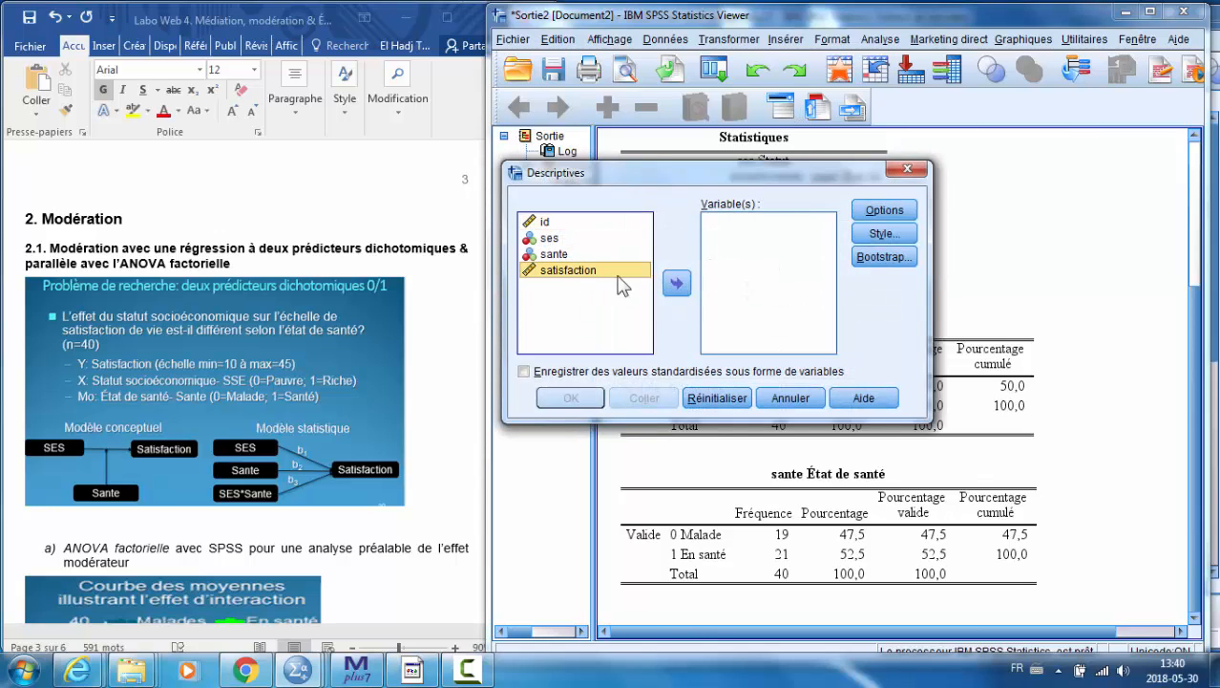
click(676, 285)
click(570, 397)
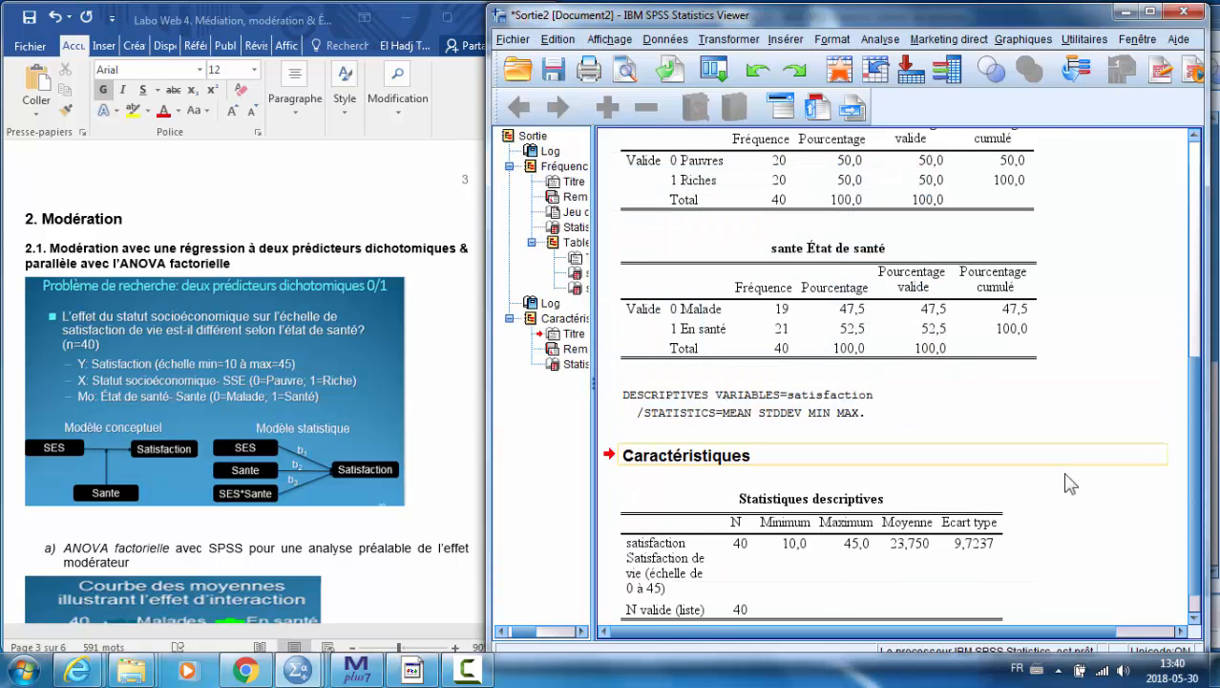
scroll(1012, 458, up, 1)
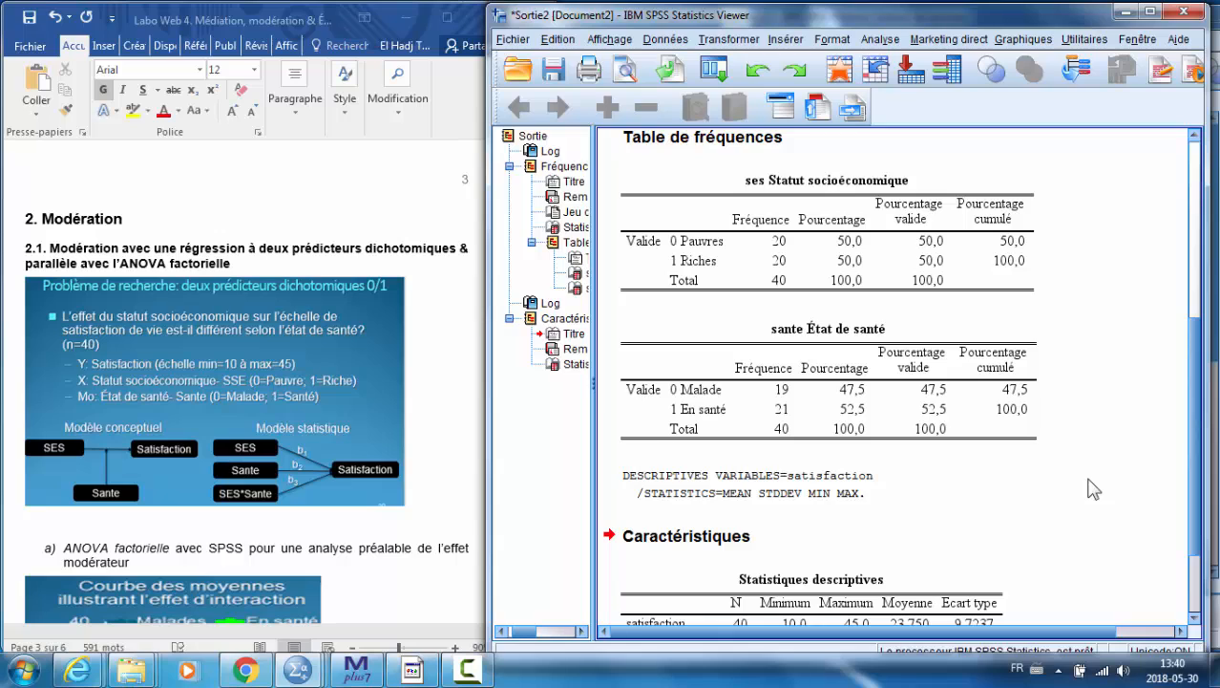
scroll(1067, 460, down, 1)
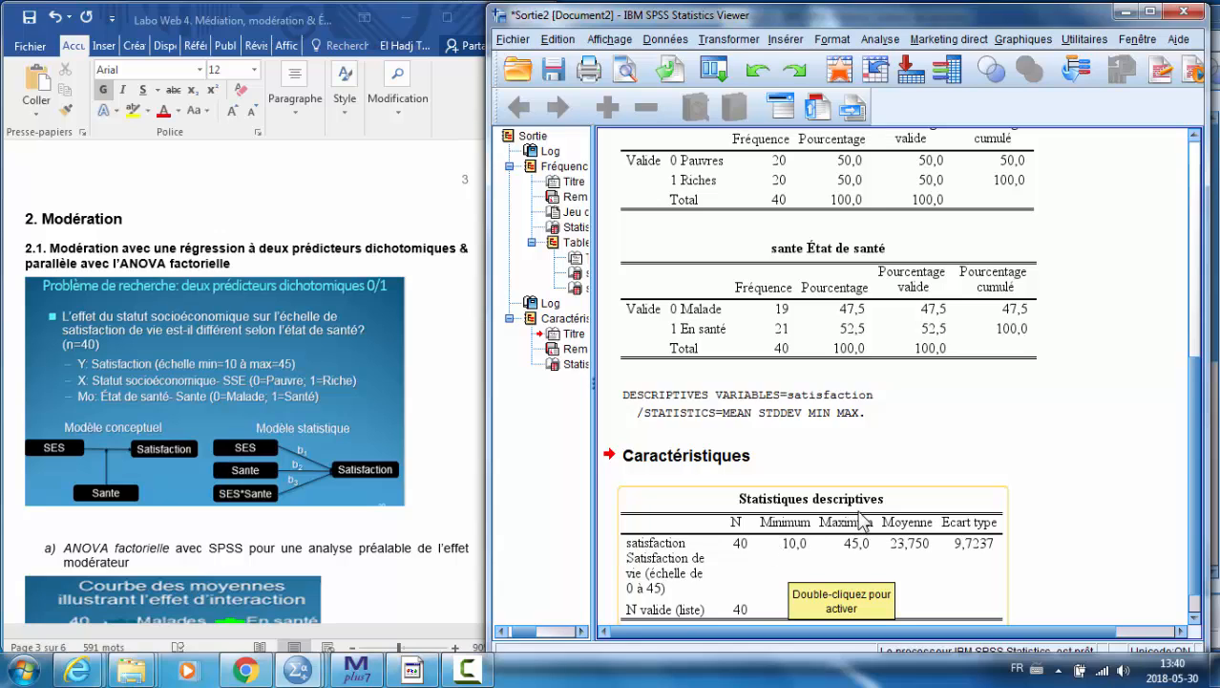
scroll(862, 521, up, 2)
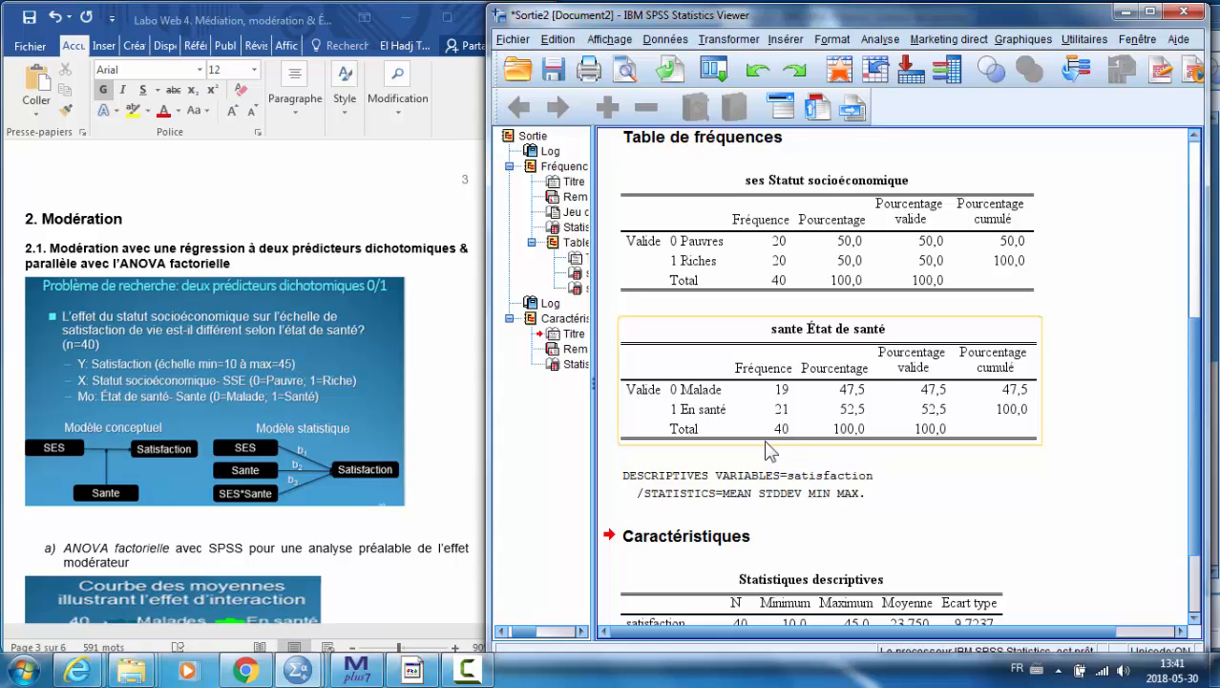
Switch to the Word outline and examine the factorial ANOVA section with its plot of means illustrating the interaction
click(313, 559)
scroll(353, 533, down, 2)
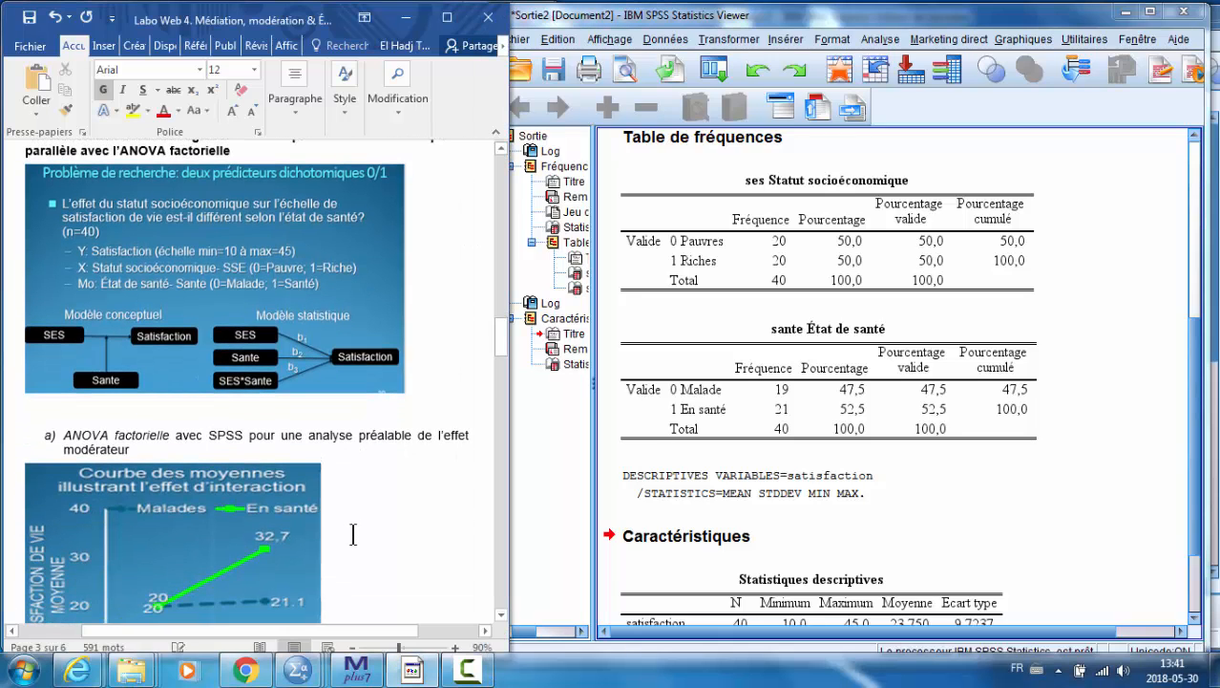
scroll(353, 533, up, 1)
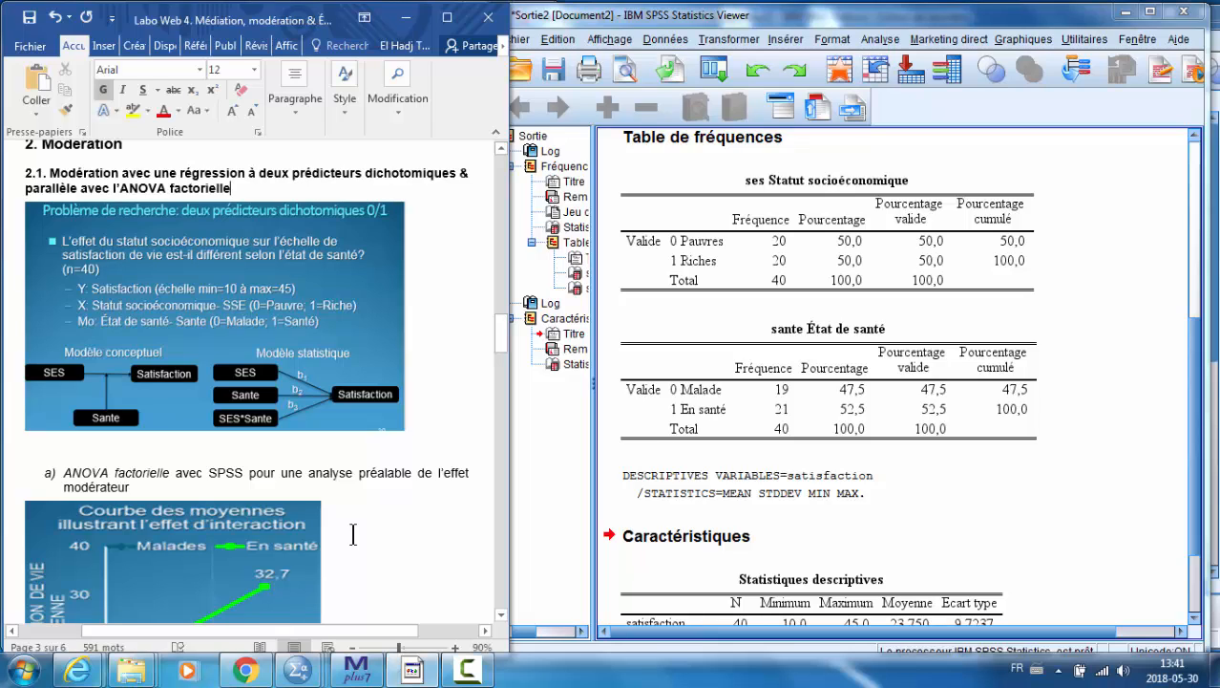
scroll(353, 534, down, 5)
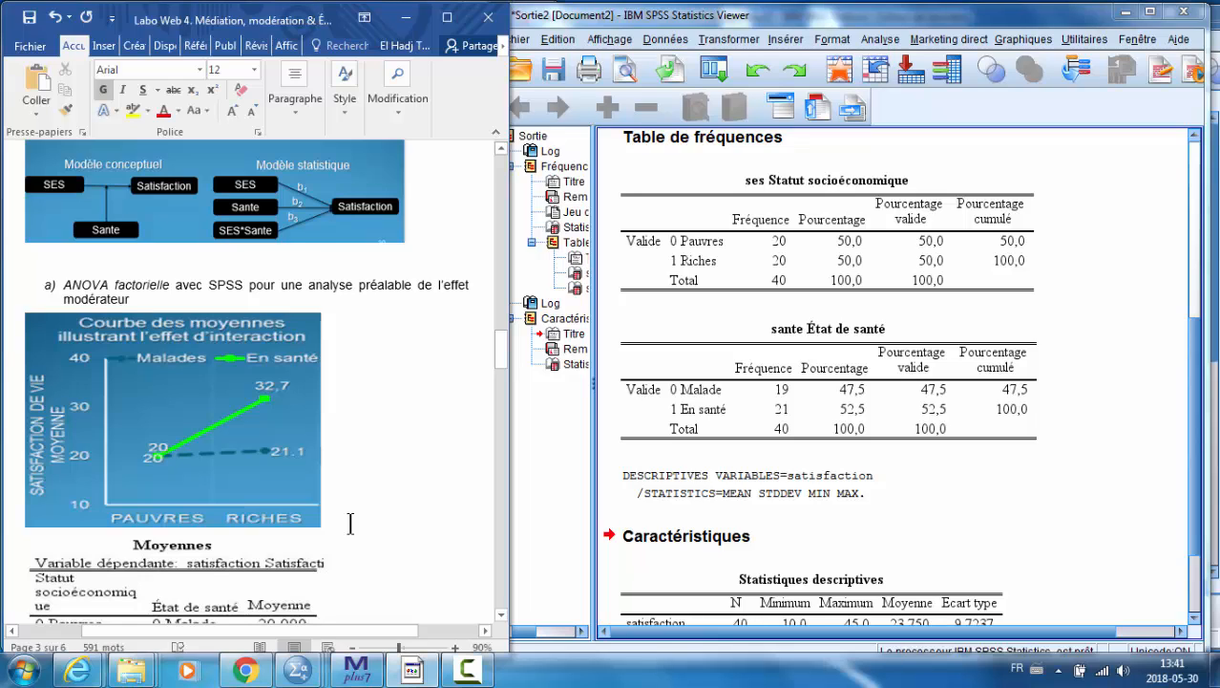
Set up a univariate general linear model in SPSS with satisfaction as dependent variable and ses and sante as fixed factors
click(878, 40)
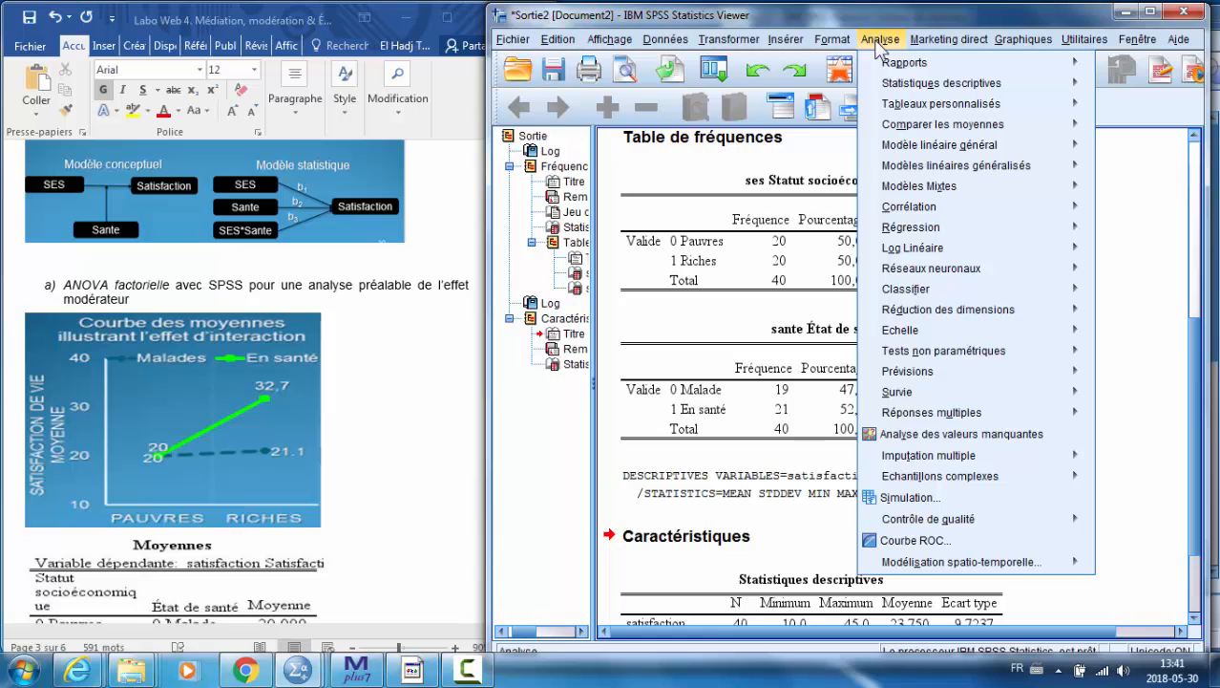
mouse_move(903, 145)
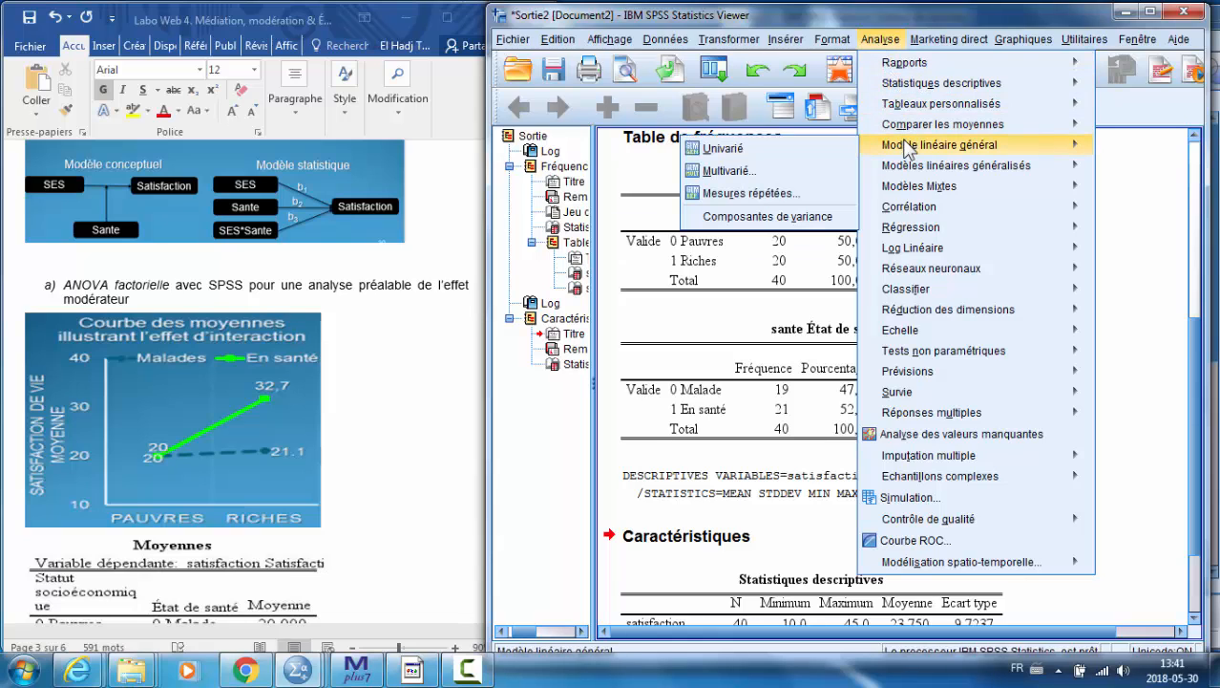
click(777, 147)
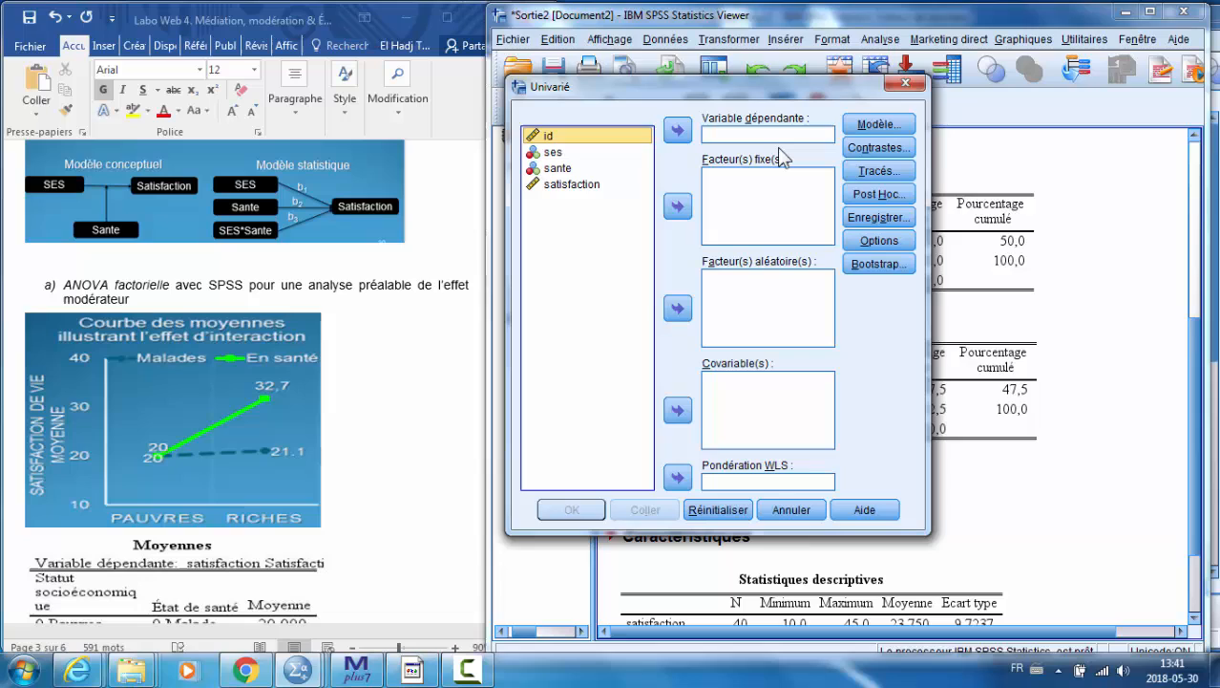
click(584, 184)
click(677, 134)
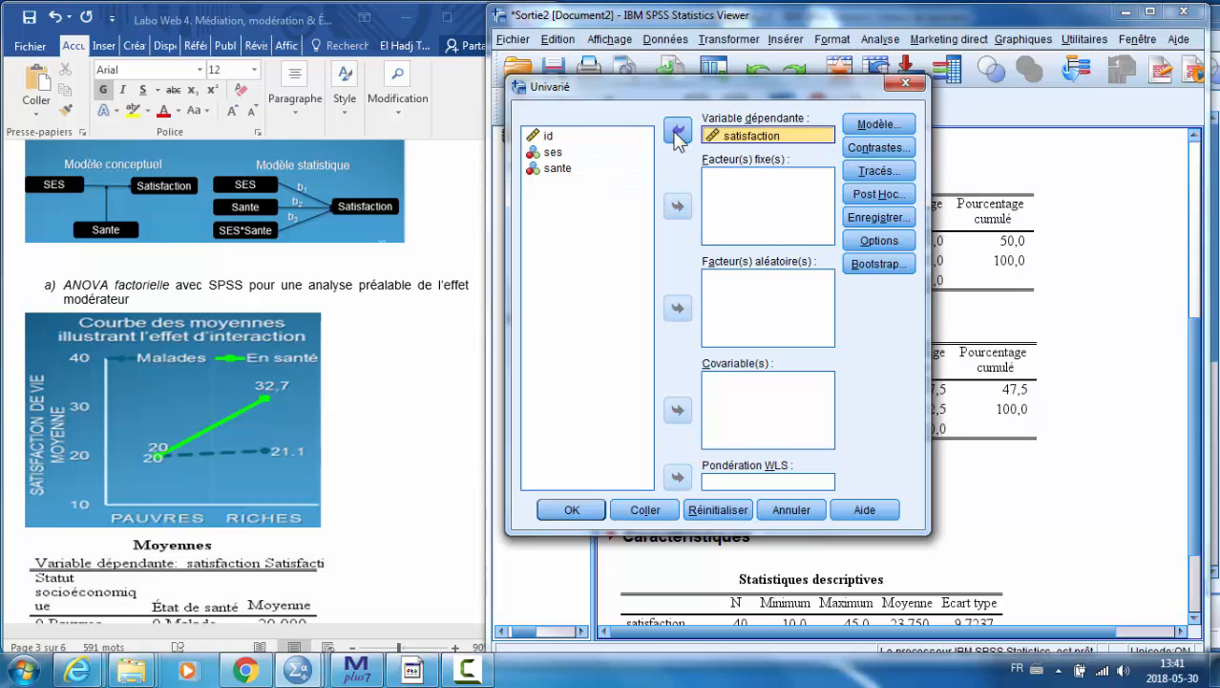
click(611, 153)
click(677, 207)
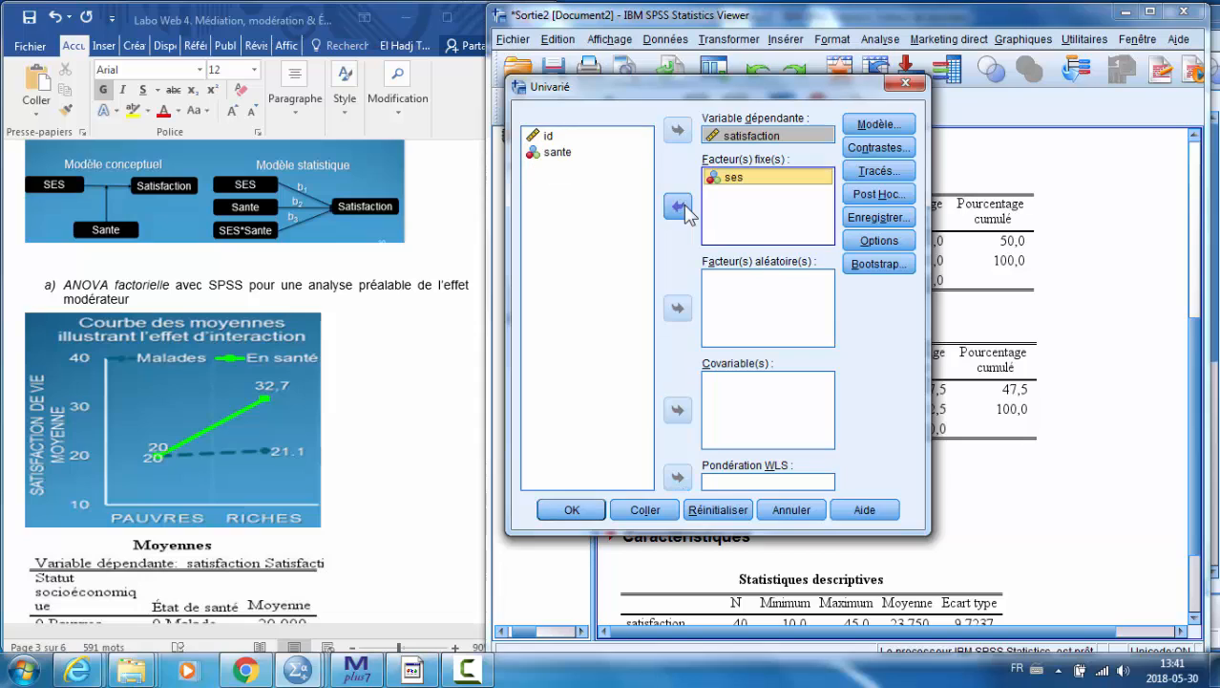
click(558, 153)
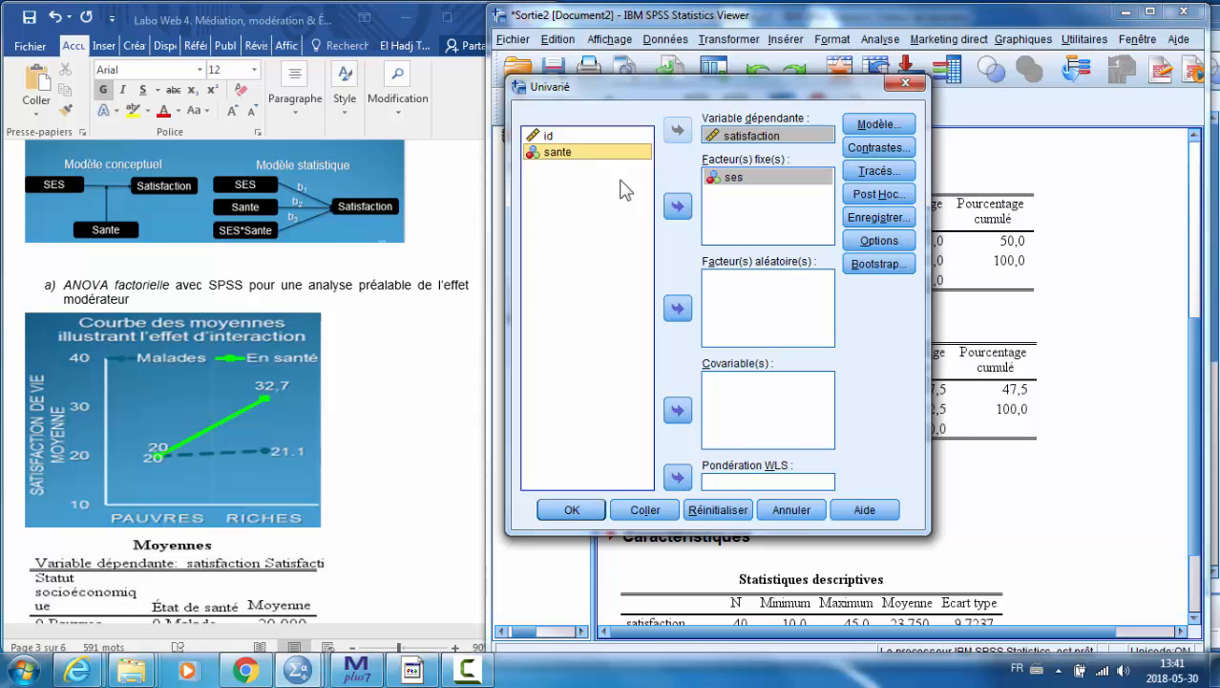
click(678, 208)
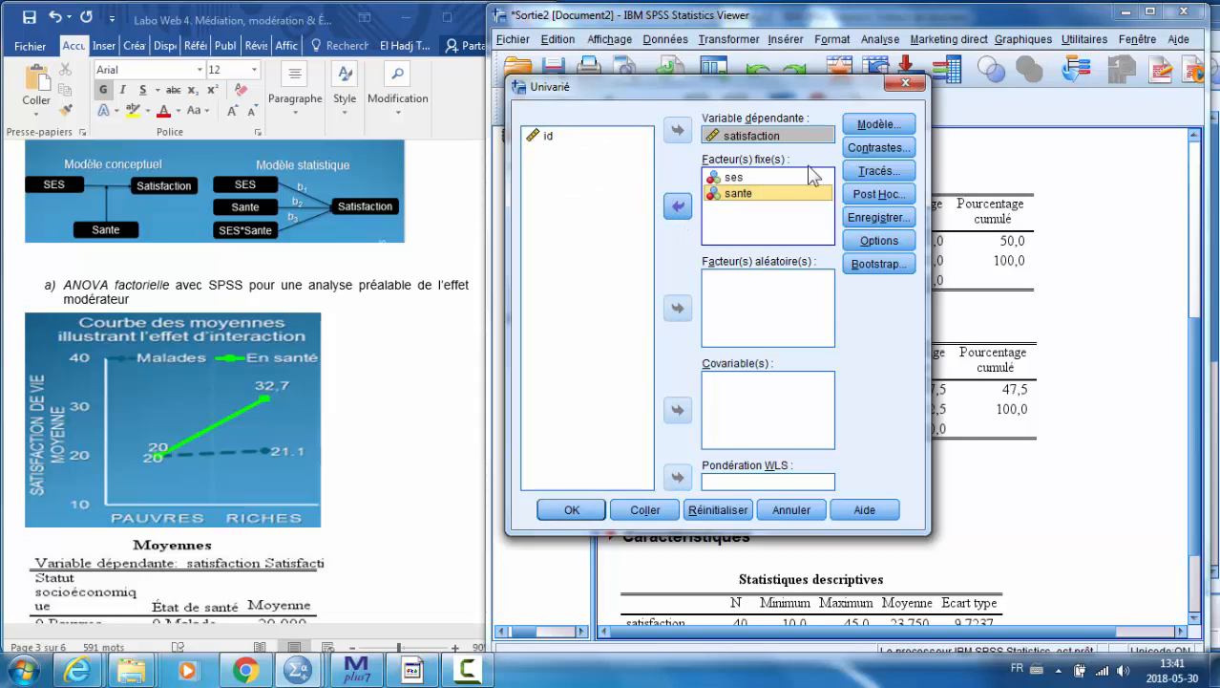
Add a profile plot to the univariate model with ses on the horizontal axis and separate lines for sante
click(879, 171)
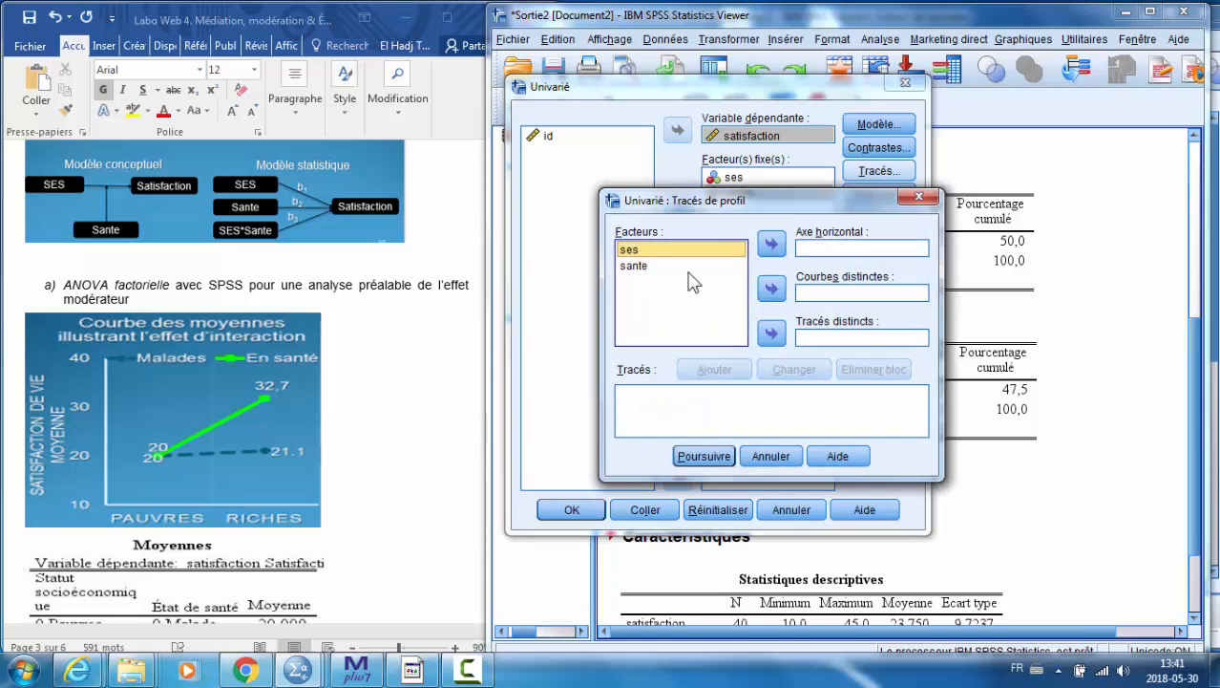
click(773, 246)
click(636, 266)
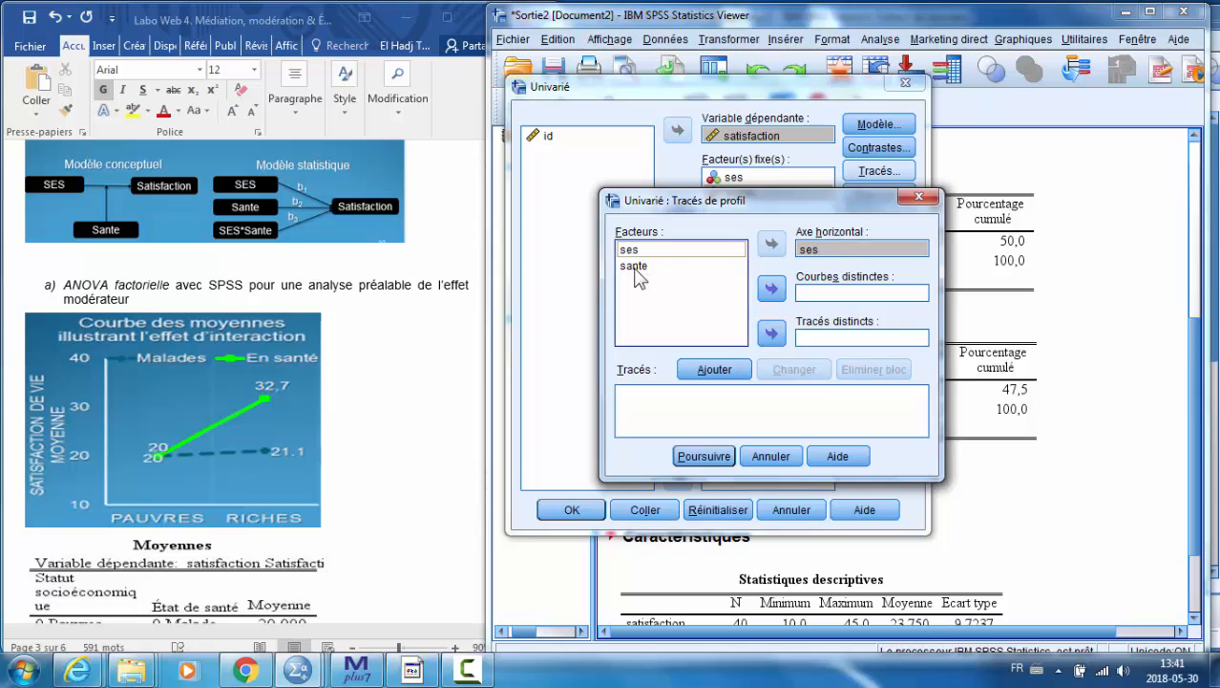
click(769, 291)
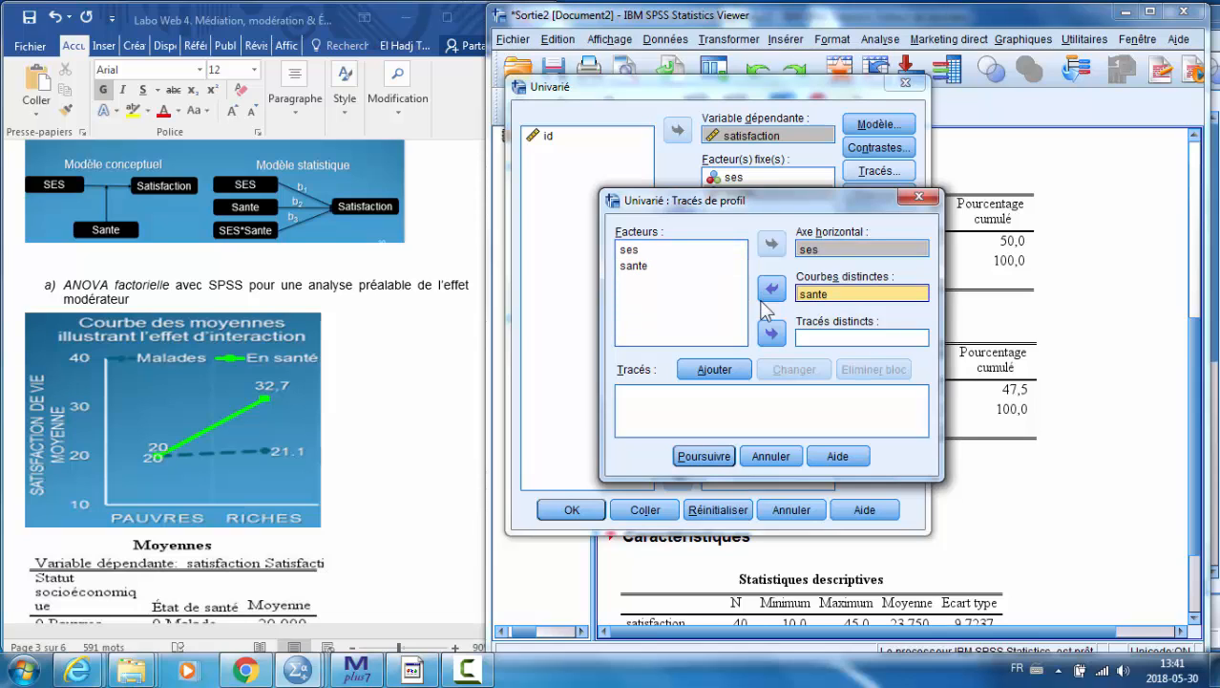
click(714, 369)
click(703, 458)
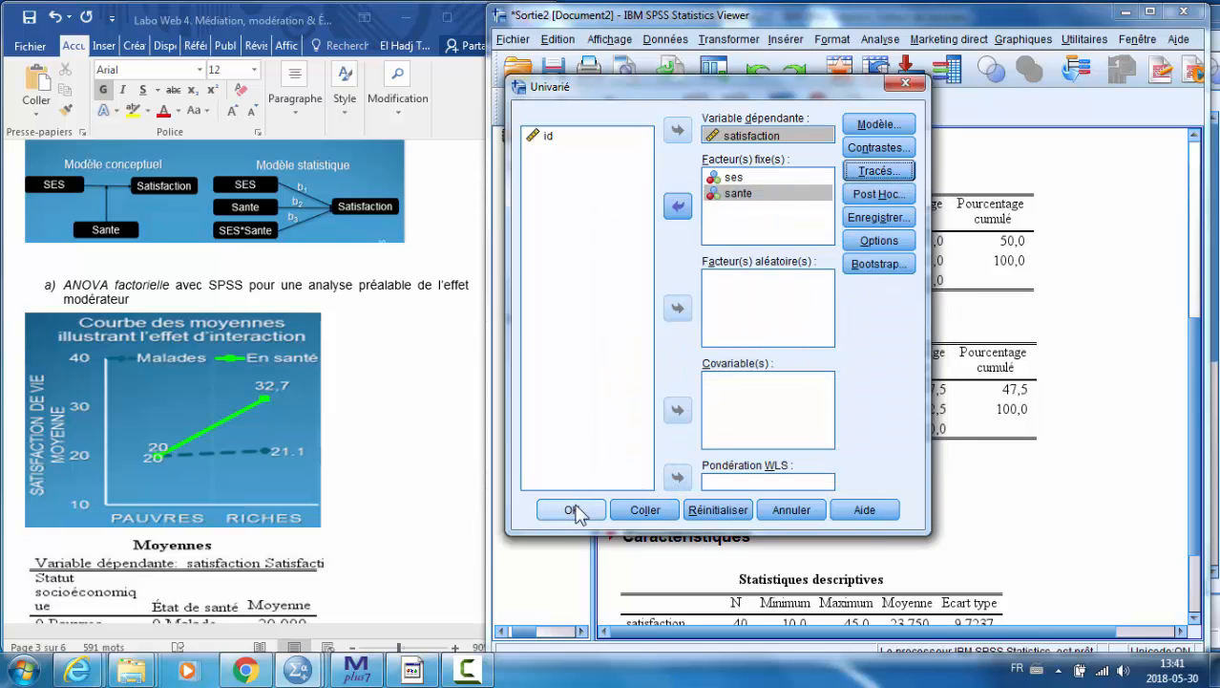
Run the univariate analysis of satisfaction by ses and sante, and bring its estimated marginal means plot into view
click(571, 509)
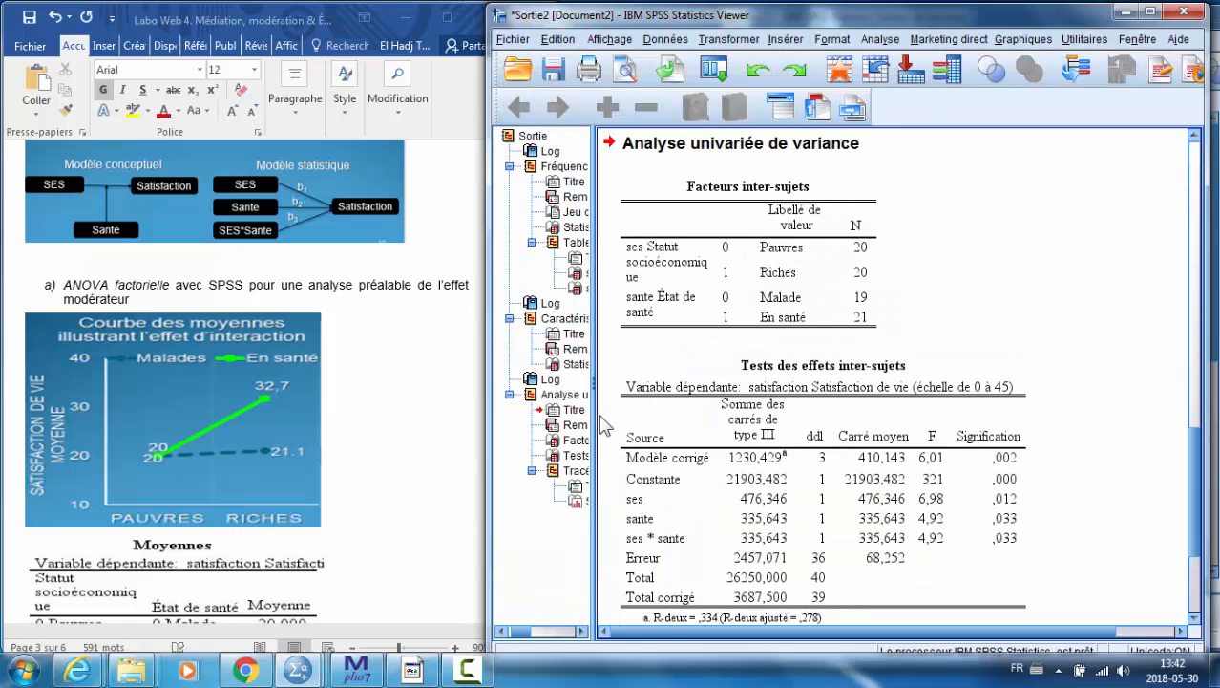
scroll(1079, 437, down, 5)
scroll(1079, 437, down, 4)
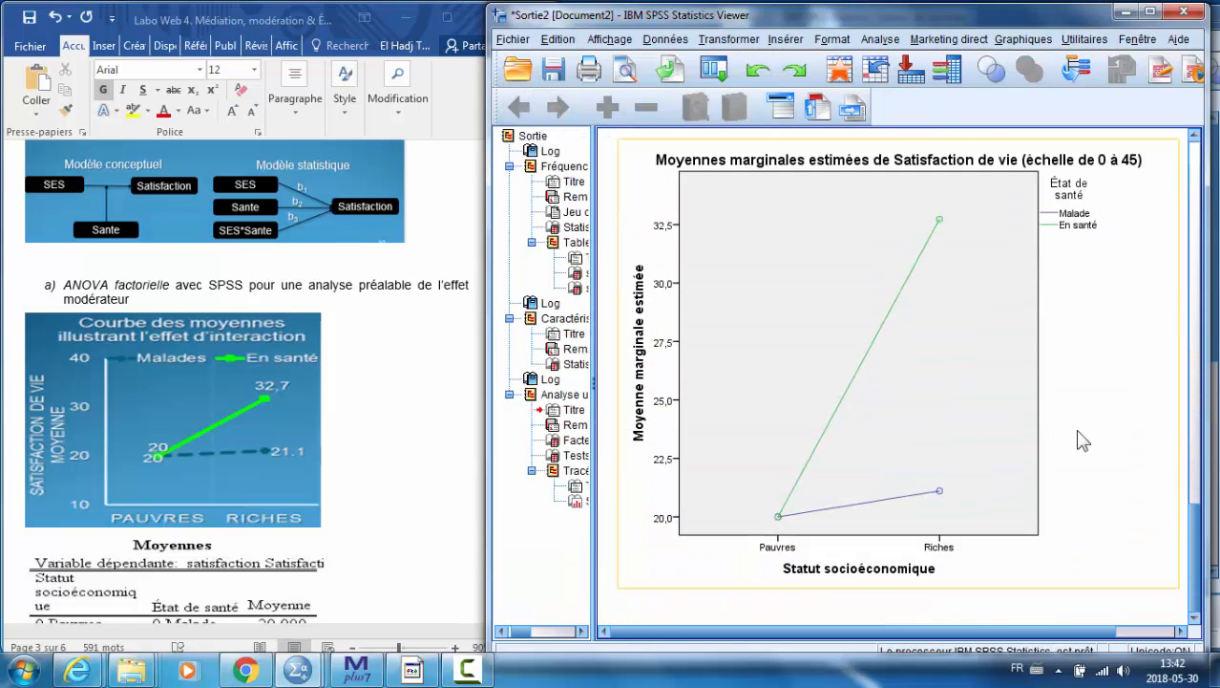
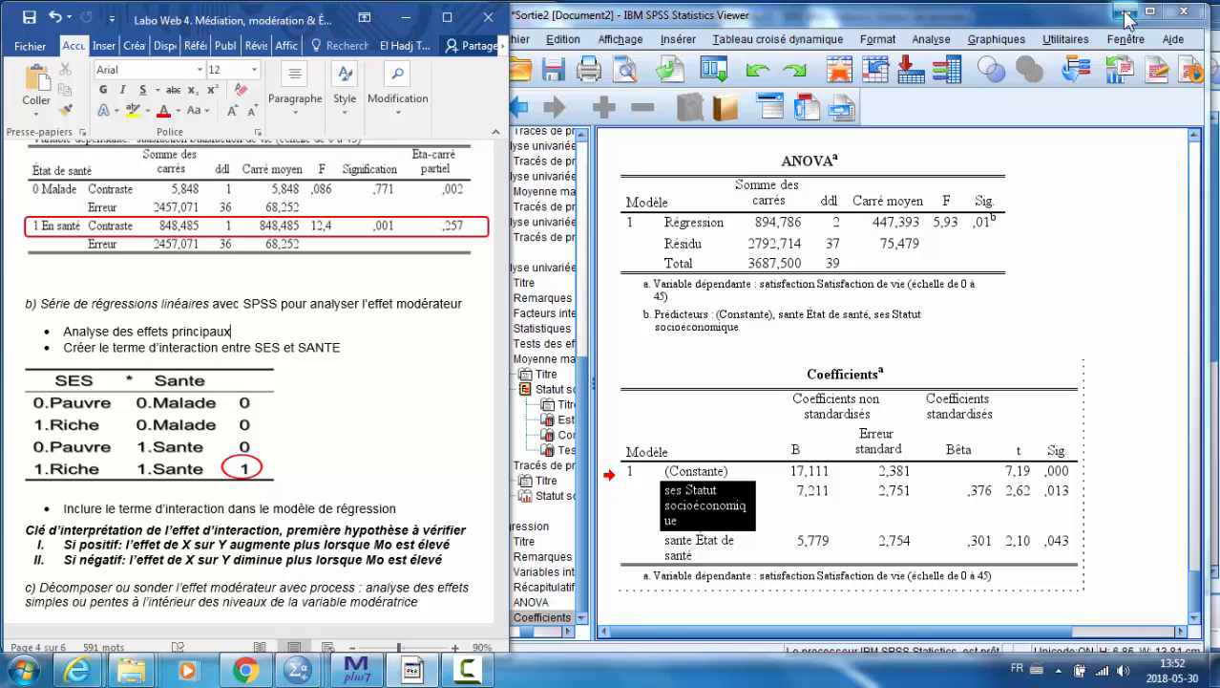
Start computing a new variable in the data editor and name the target variable Interaction
click(1127, 13)
click(779, 42)
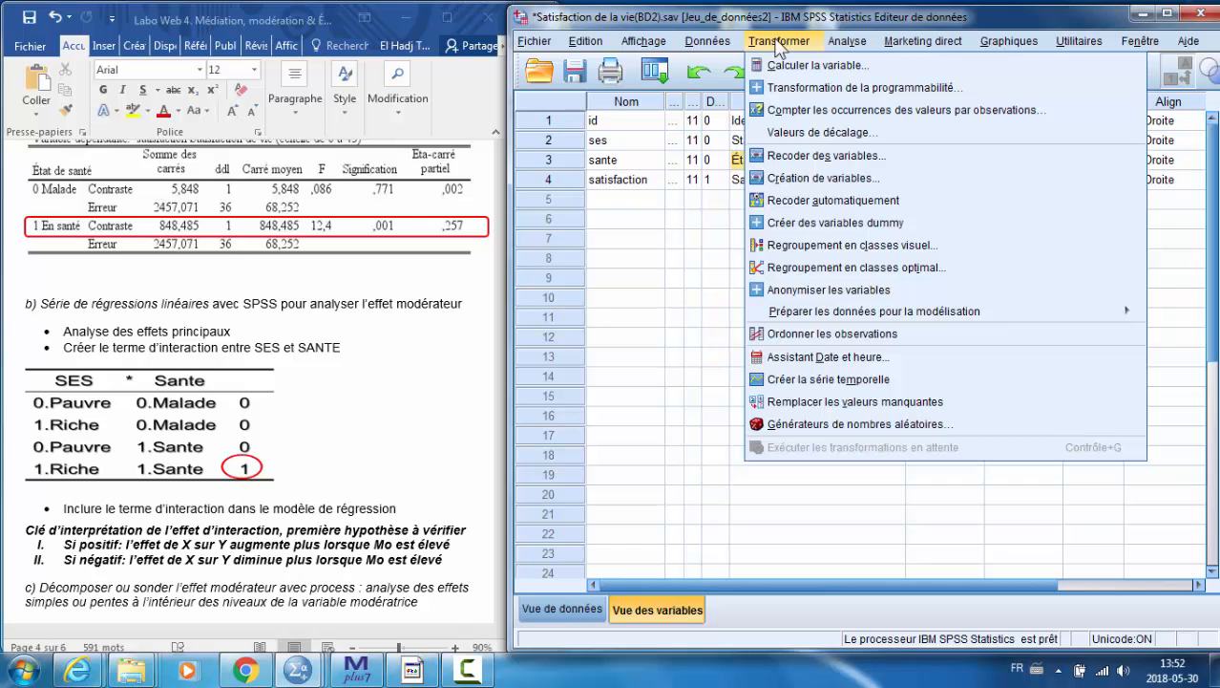
click(793, 65)
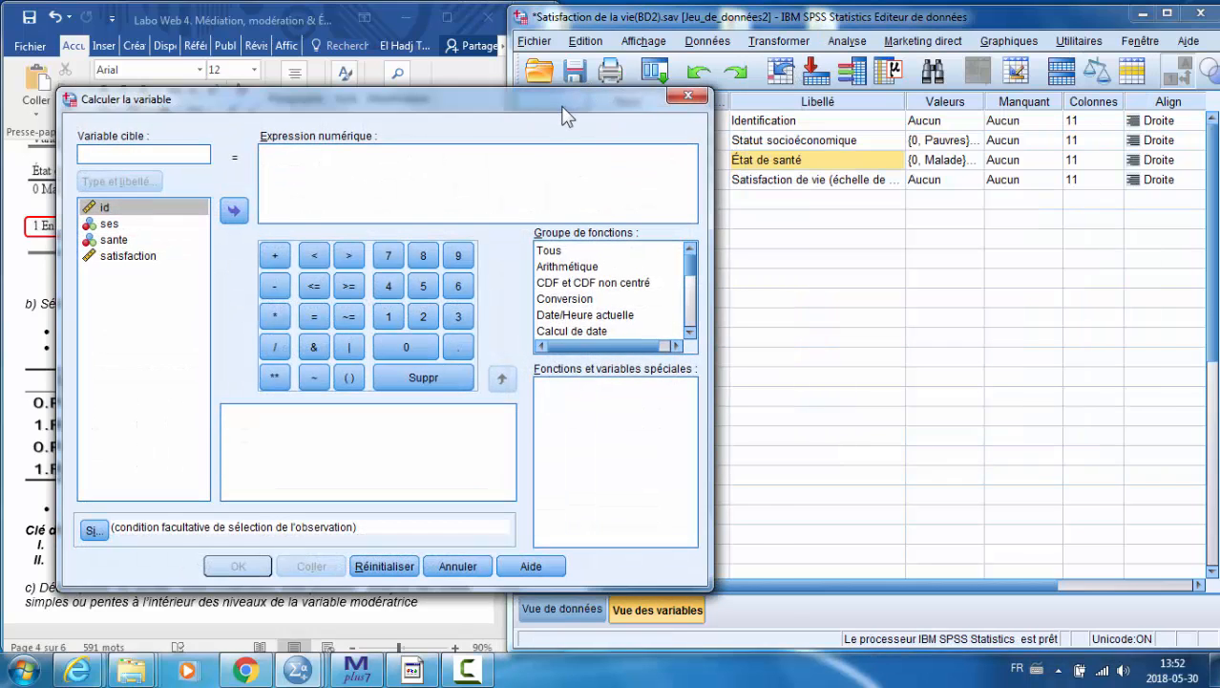
drag(564, 114, 1017, 154)
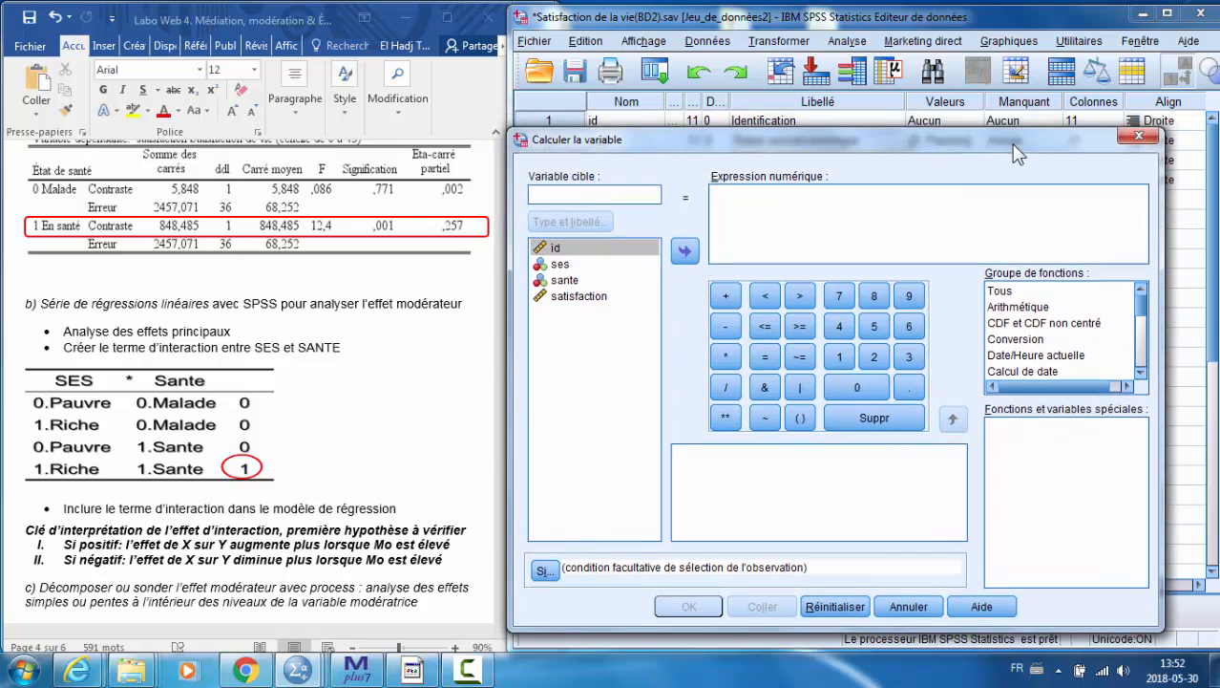
text(Interaction)
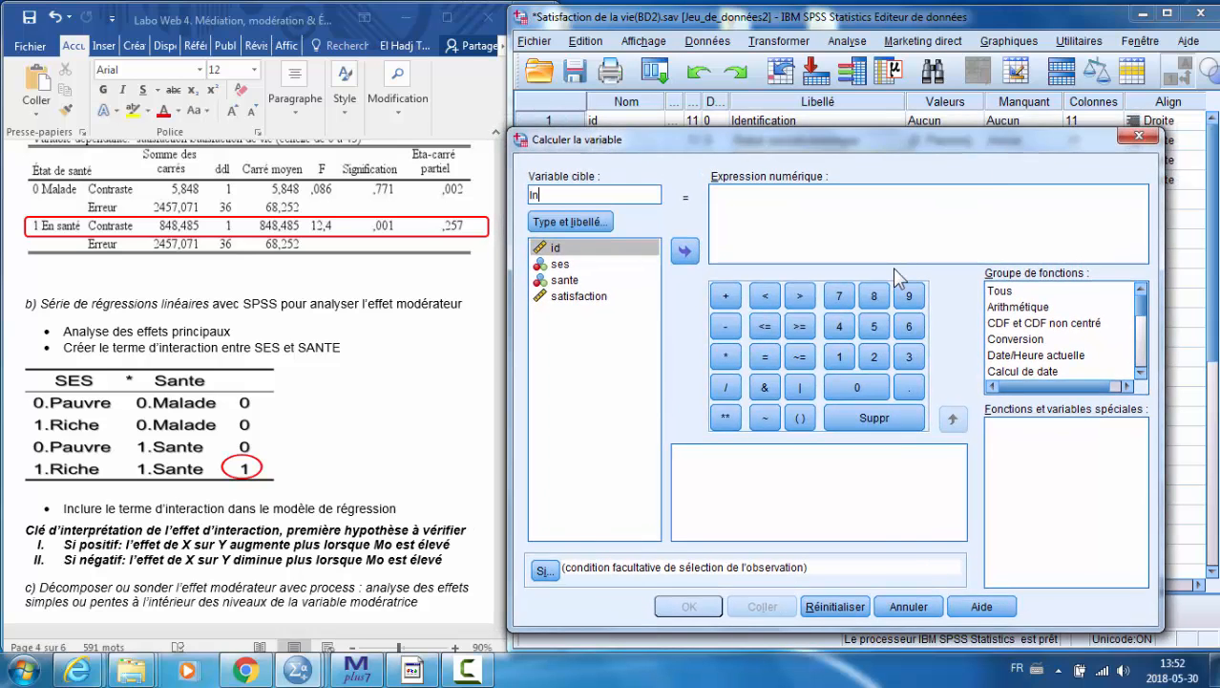
Define the numeric expression as ses*sante and compute the variable
click(563, 265)
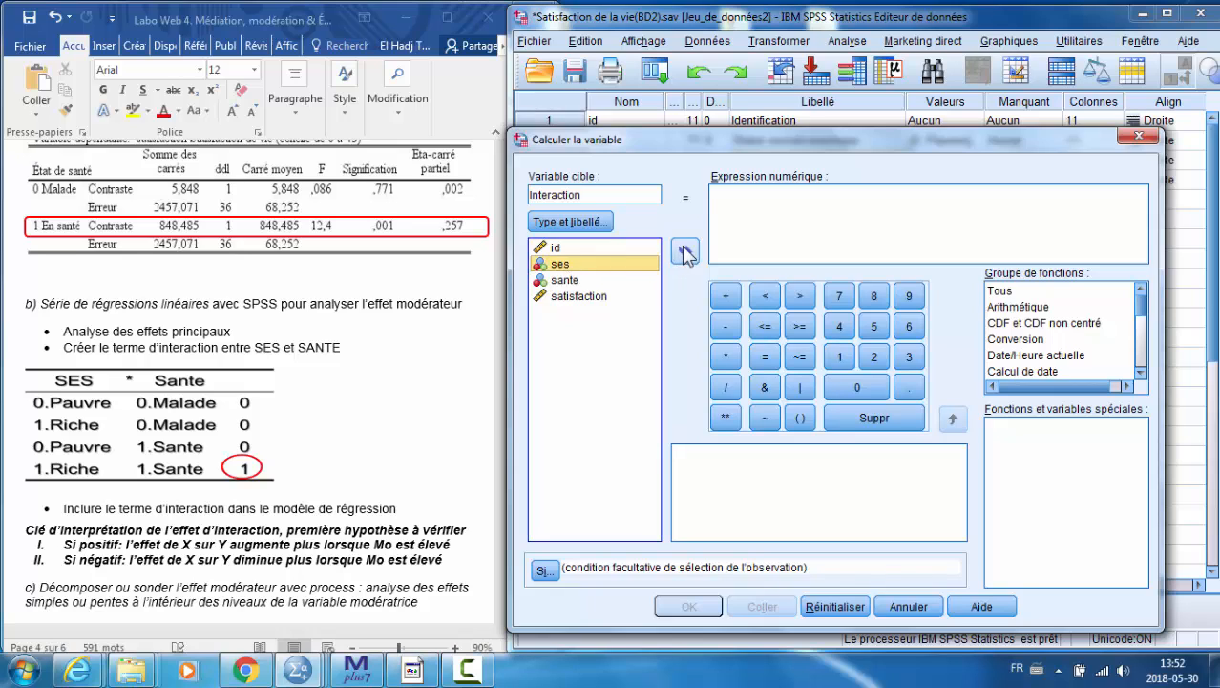
click(685, 251)
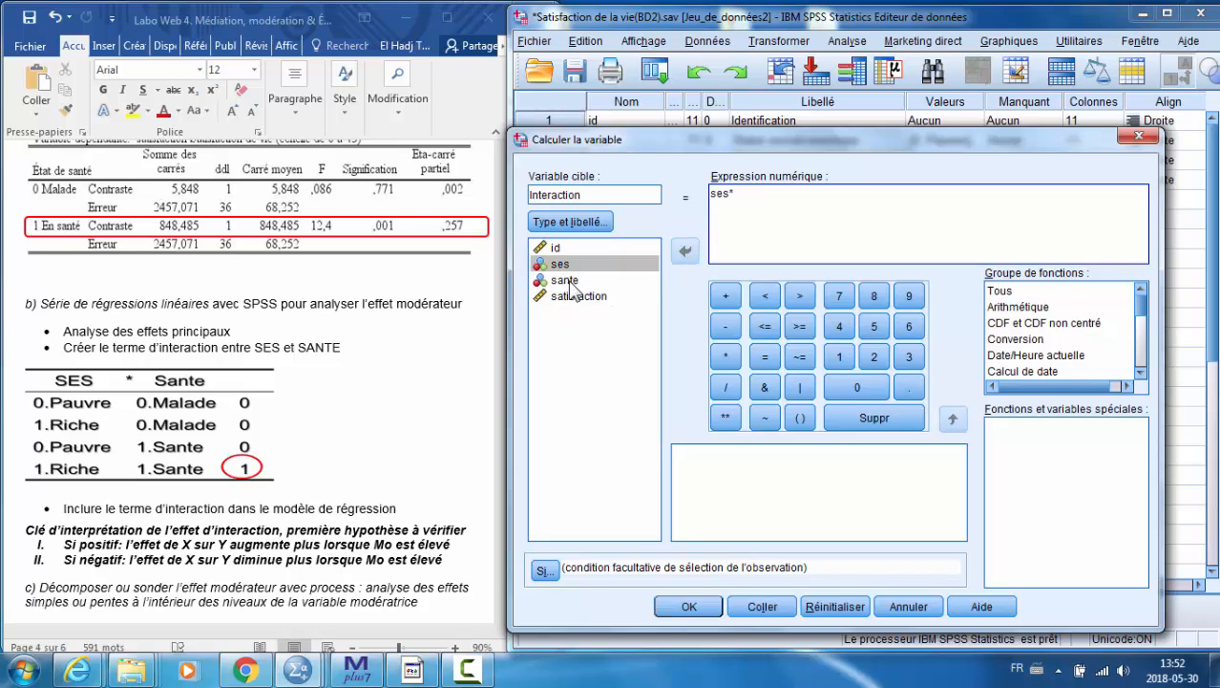
click(565, 280)
click(685, 251)
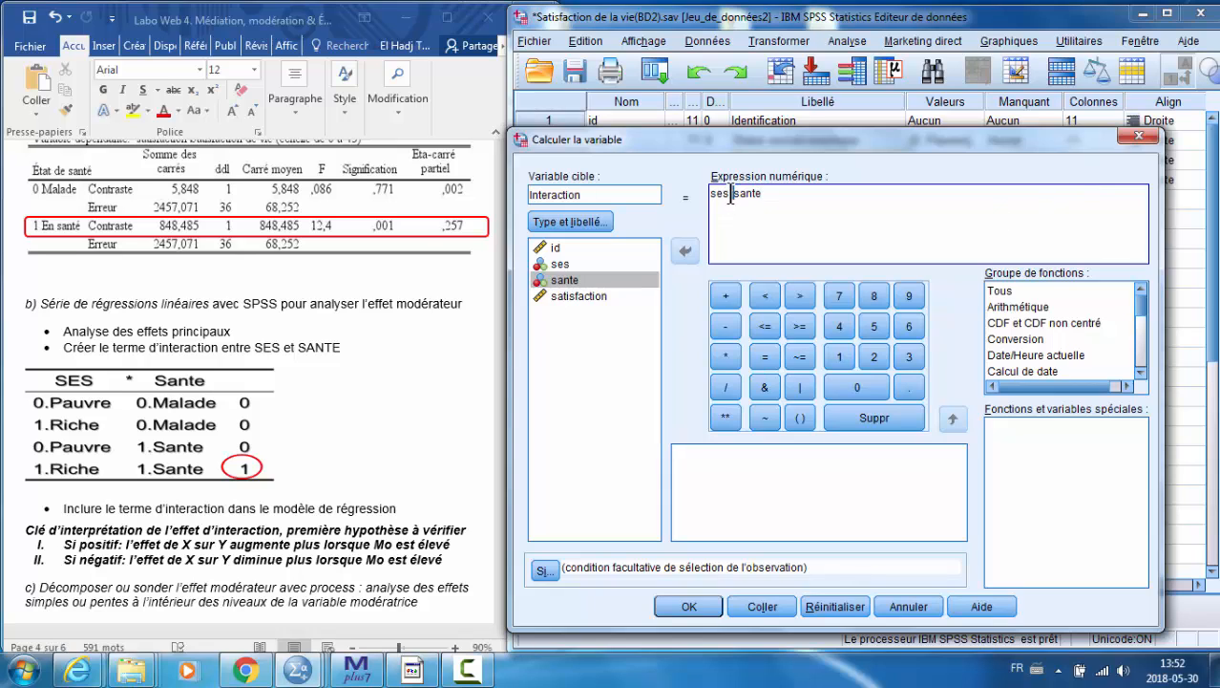
double_click(730, 193)
click(767, 194)
click(689, 605)
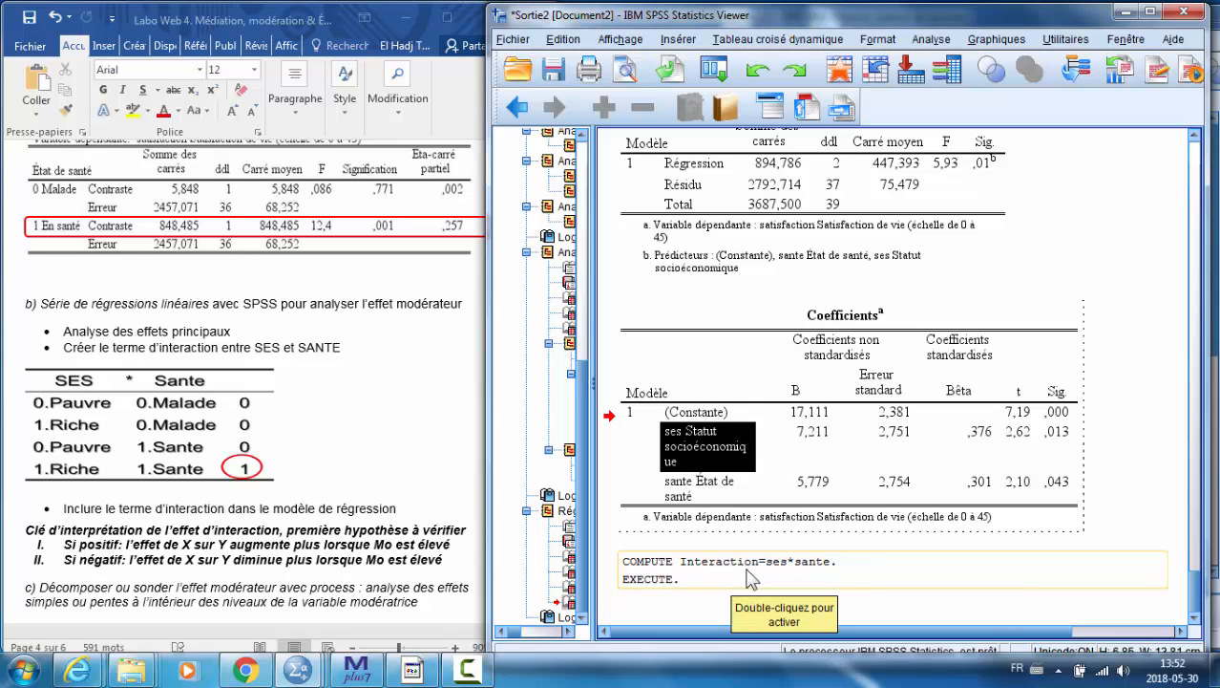
Run the linear regression of satisfaction with Interaction added to the independent variables ses and sante
click(344, 441)
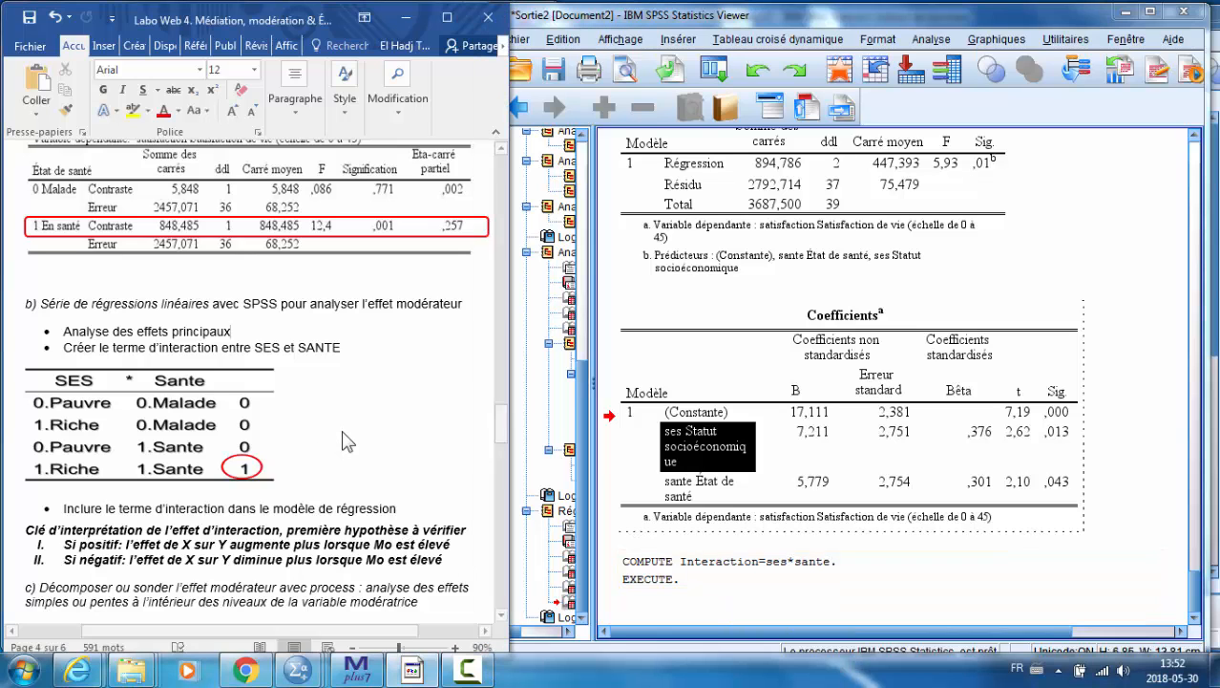
scroll(345, 441, down, 1)
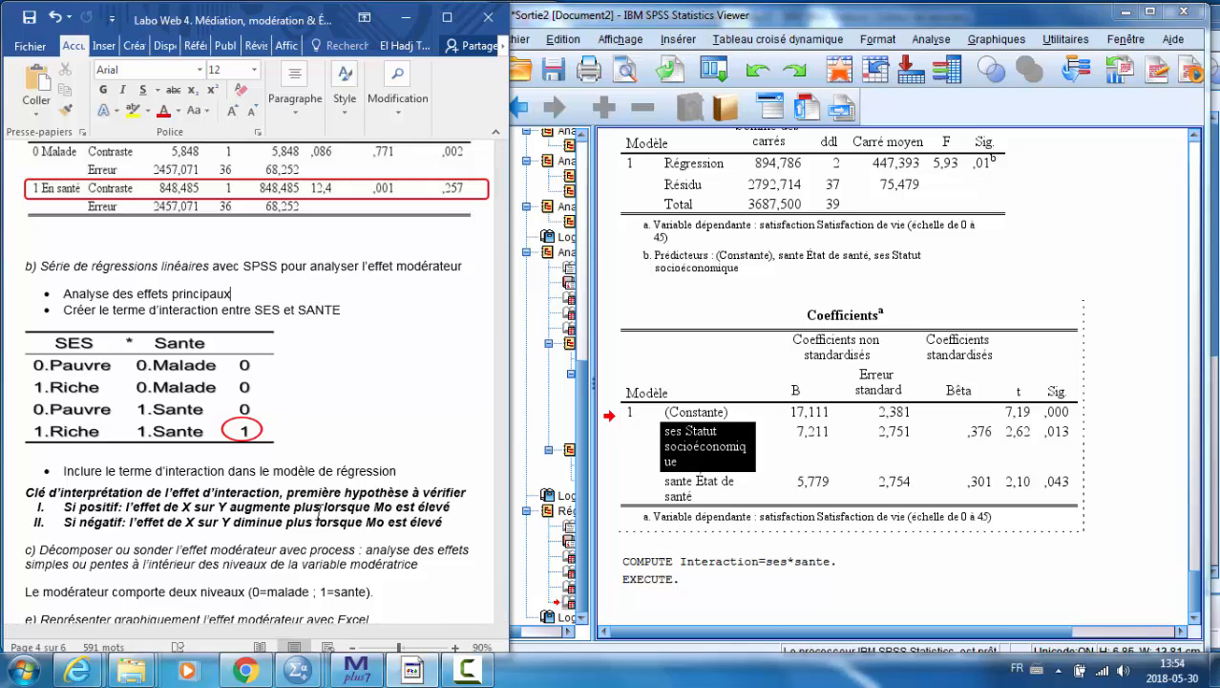
click(928, 43)
mouse_move(961, 234)
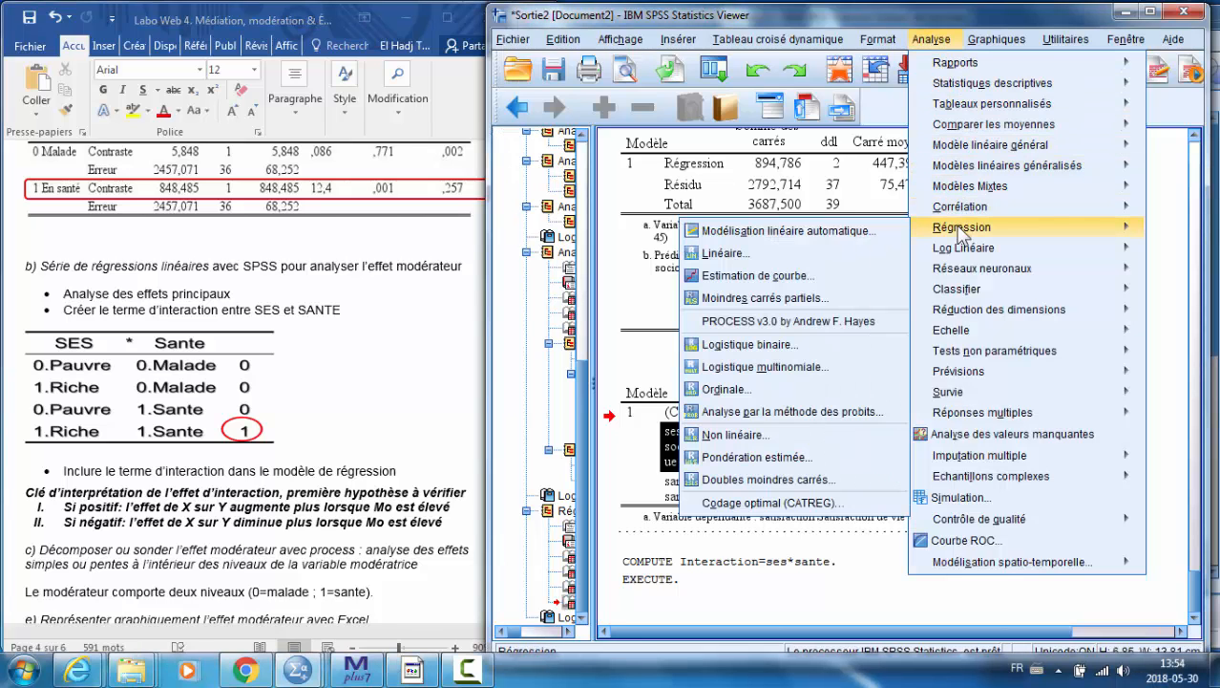
click(746, 252)
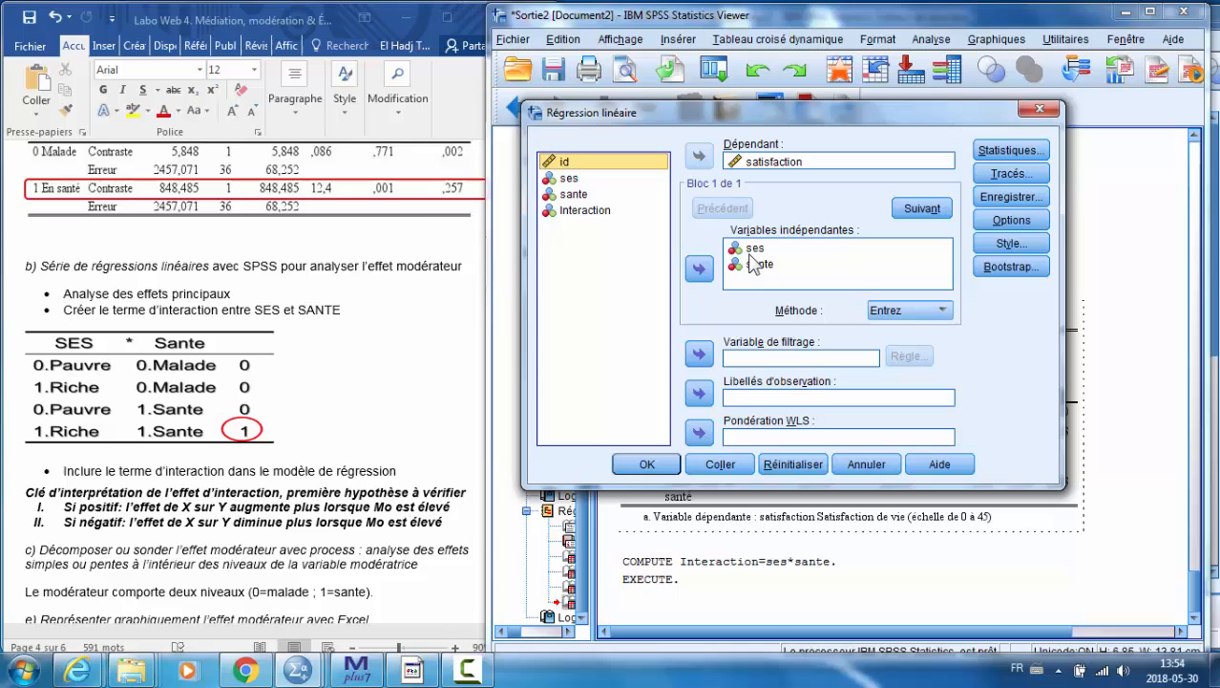
click(583, 211)
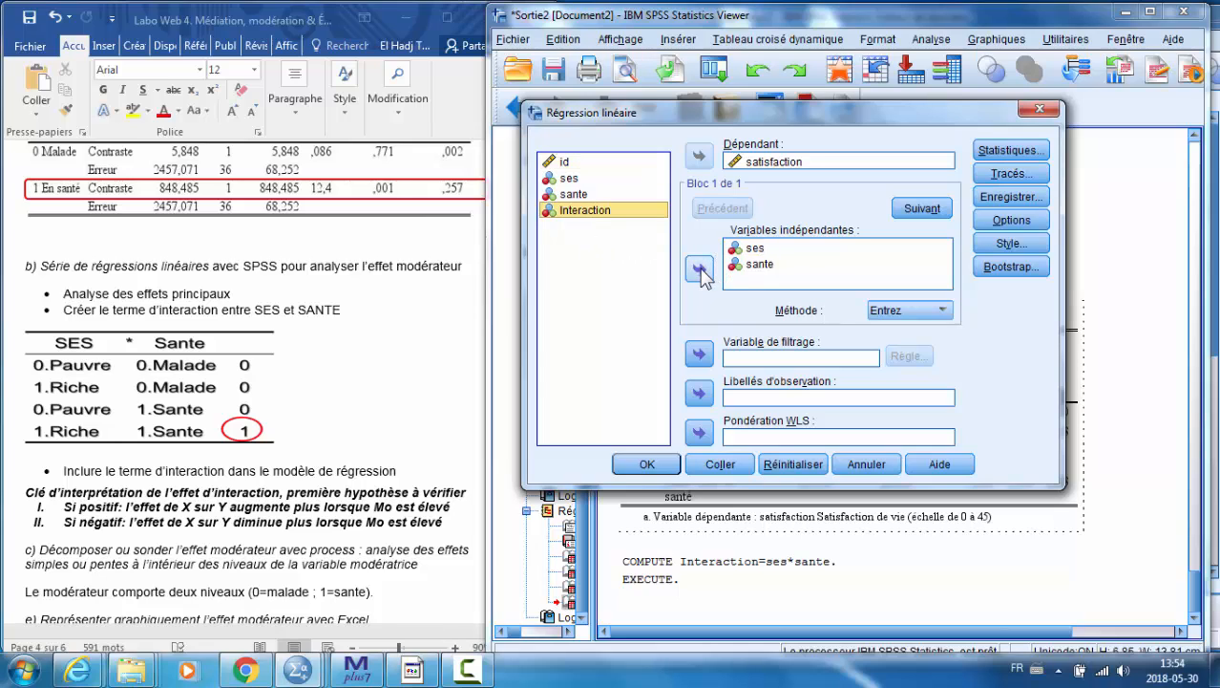
click(700, 270)
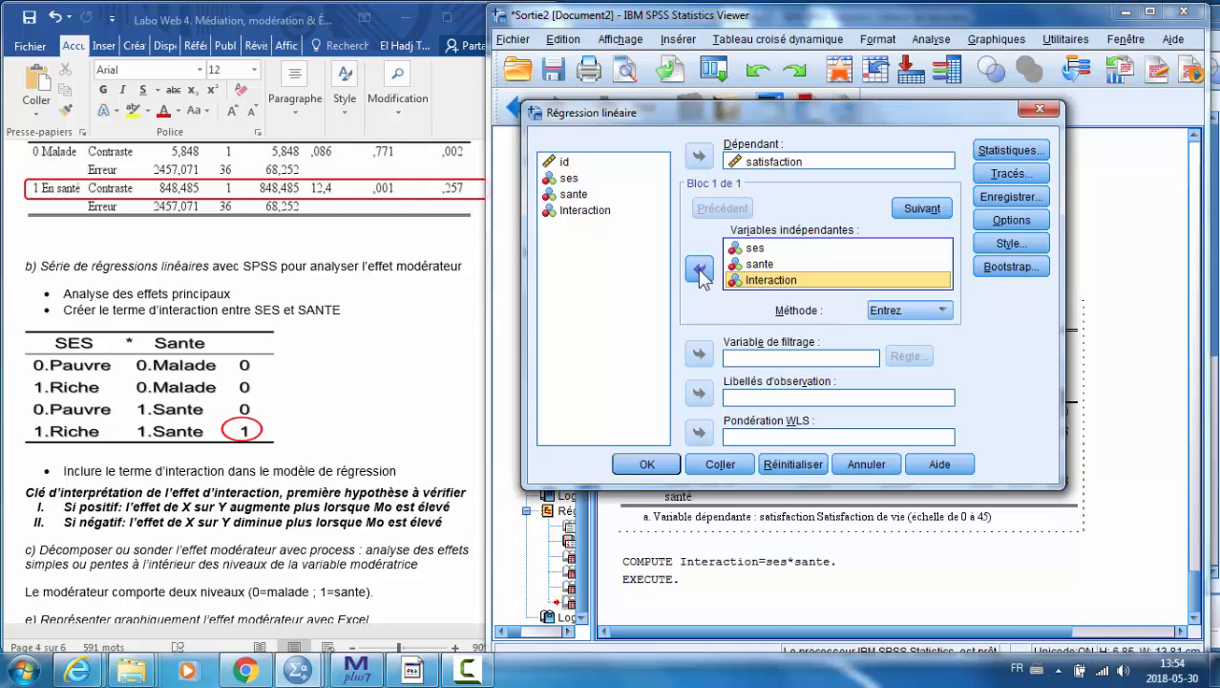
click(647, 464)
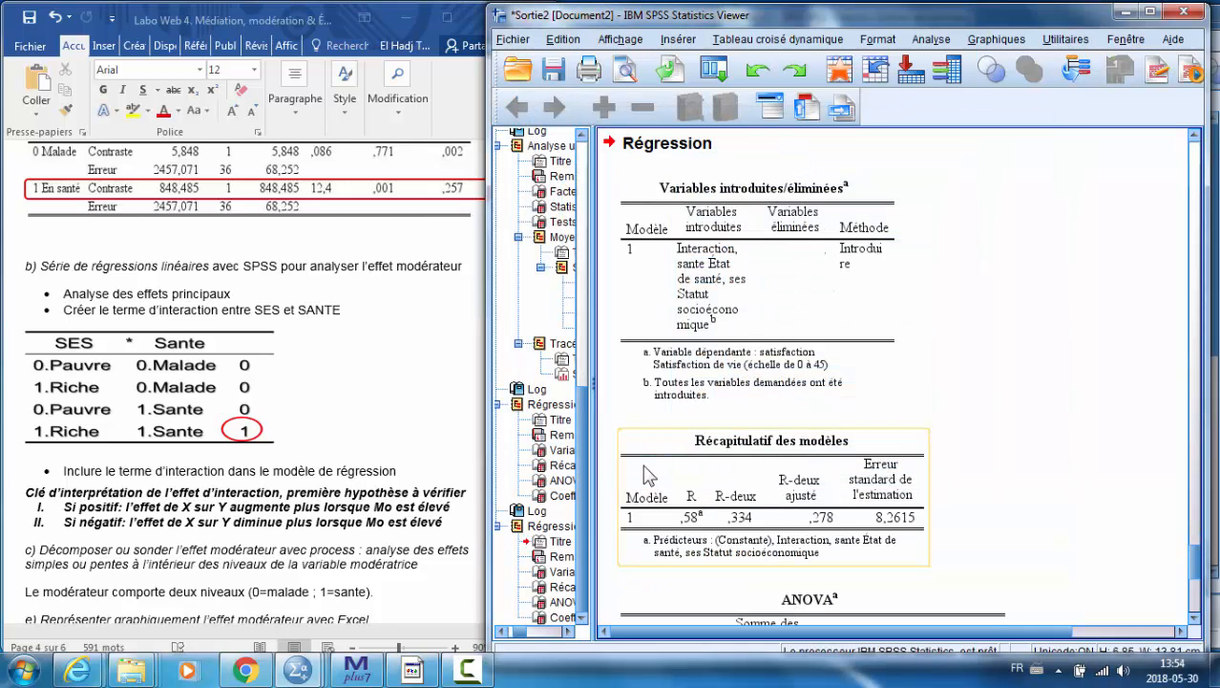
Examine the model summary, ANOVA and coefficients tables of the regression that includes the interaction term
scroll(915, 455, down, 3)
scroll(912, 455, down, 2)
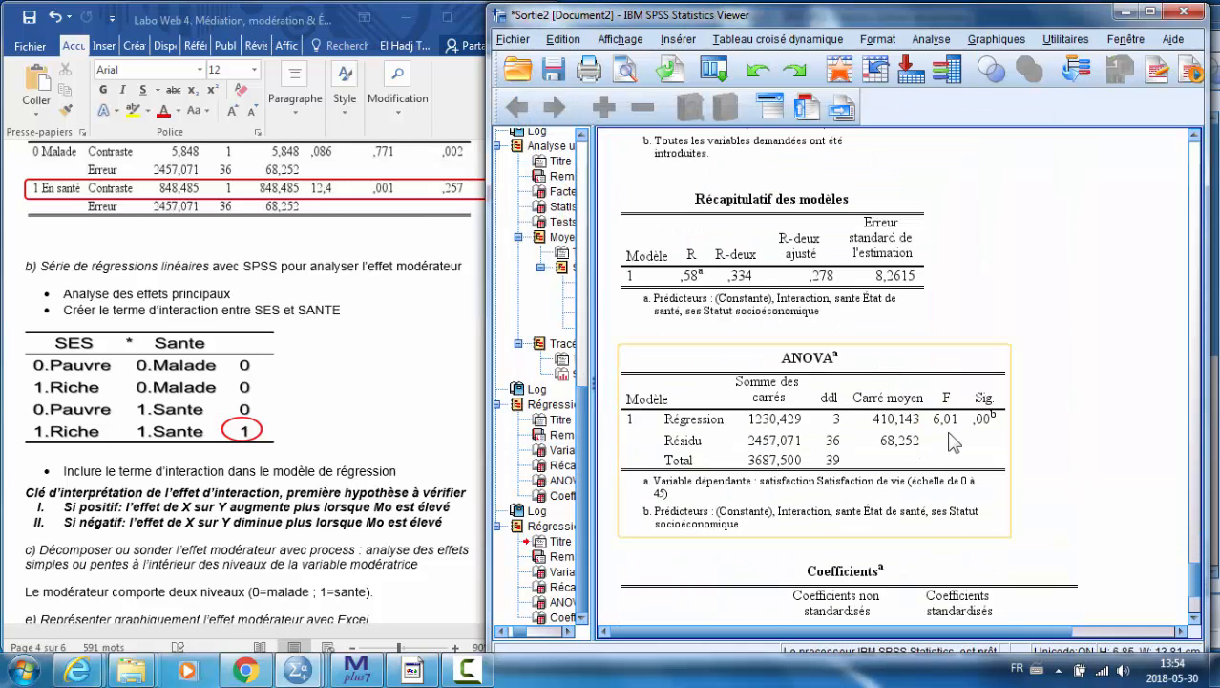
scroll(952, 430, down, 3)
scroll(952, 430, up, 3)
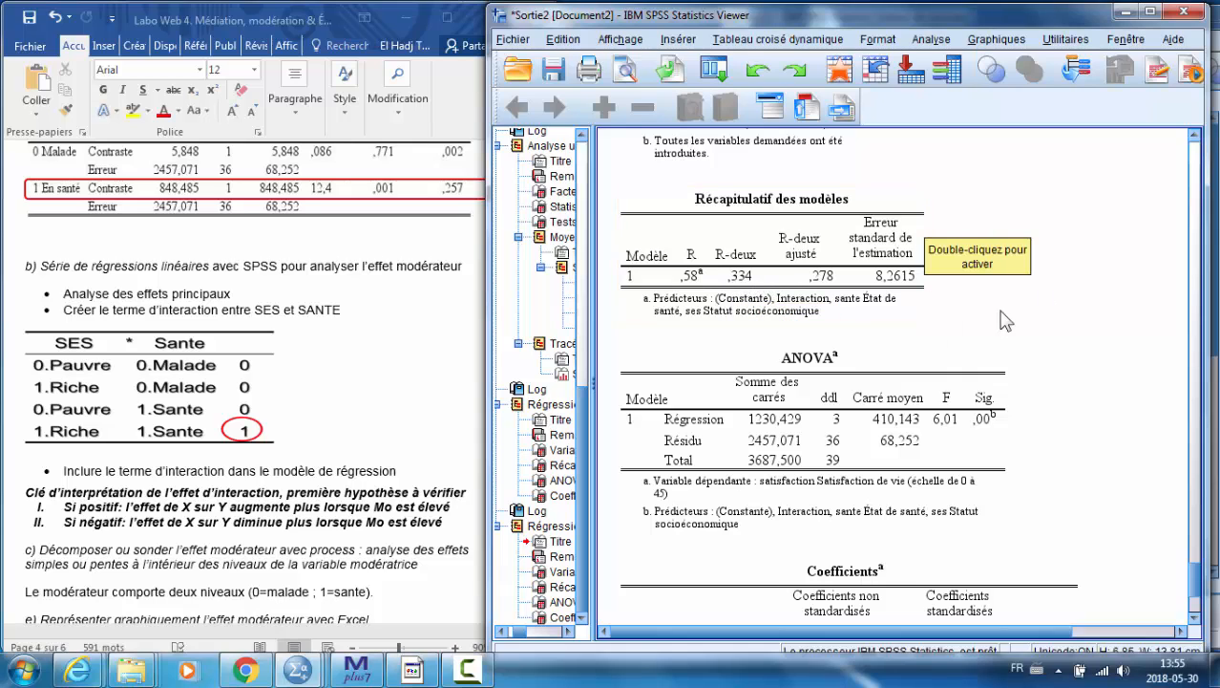
scroll(1051, 384, down, 3)
scroll(1051, 384, down, 3)
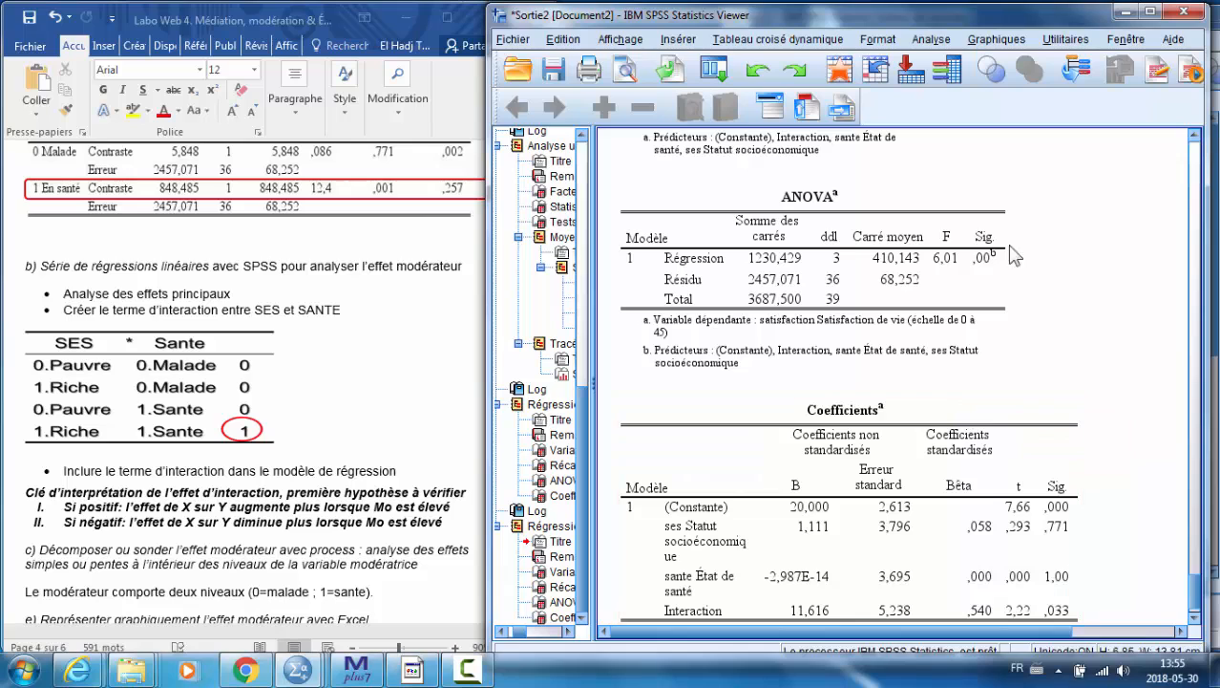
scroll(745, 266, down, 2)
Highlight the Interaction row's values from B through Sig. in the Coefficients table
click(802, 282)
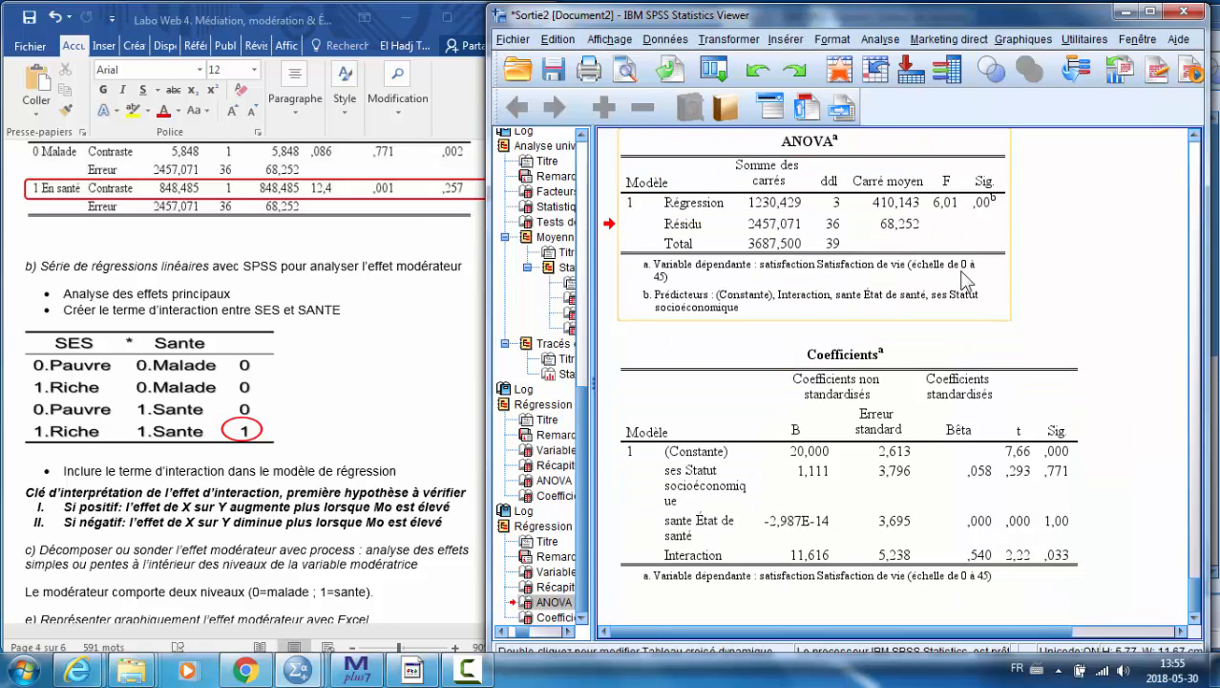
click(950, 499)
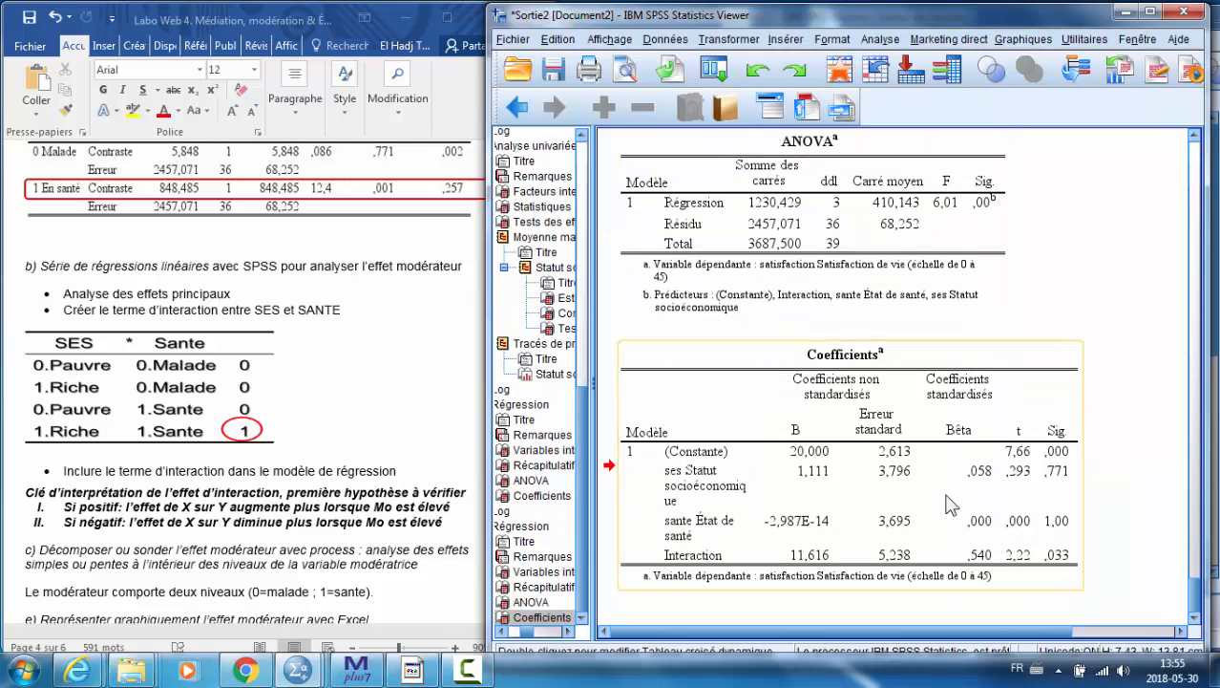
double_click(800, 559)
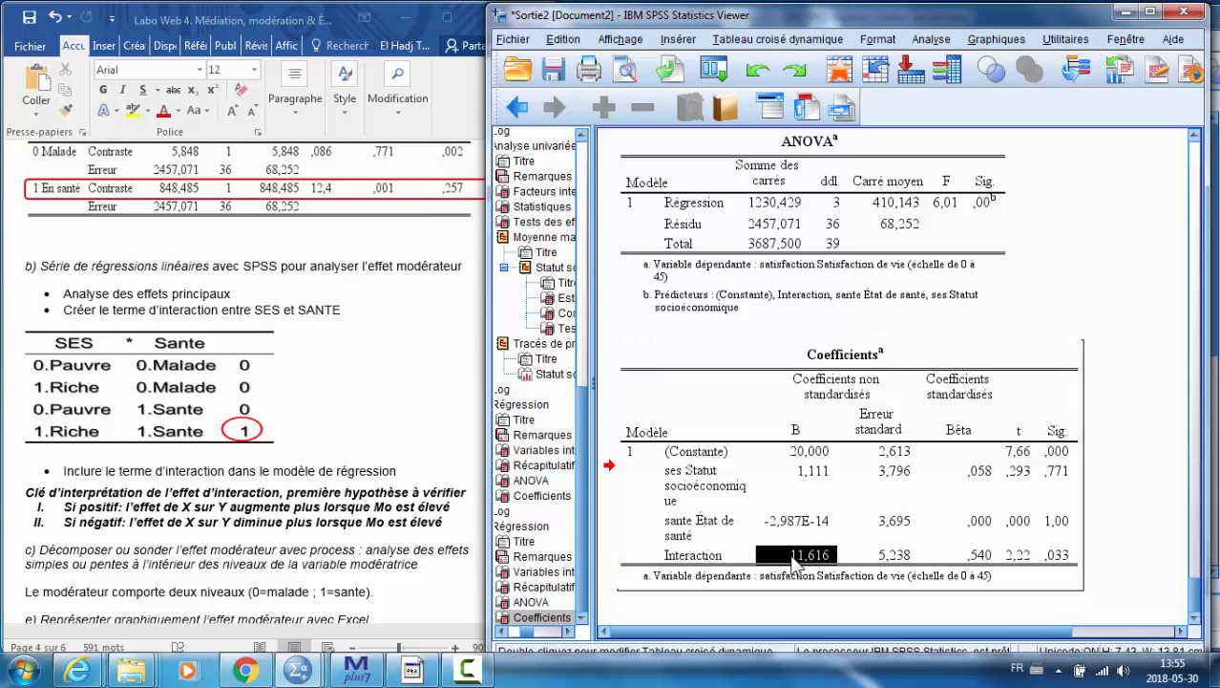
shift+click(1065, 554)
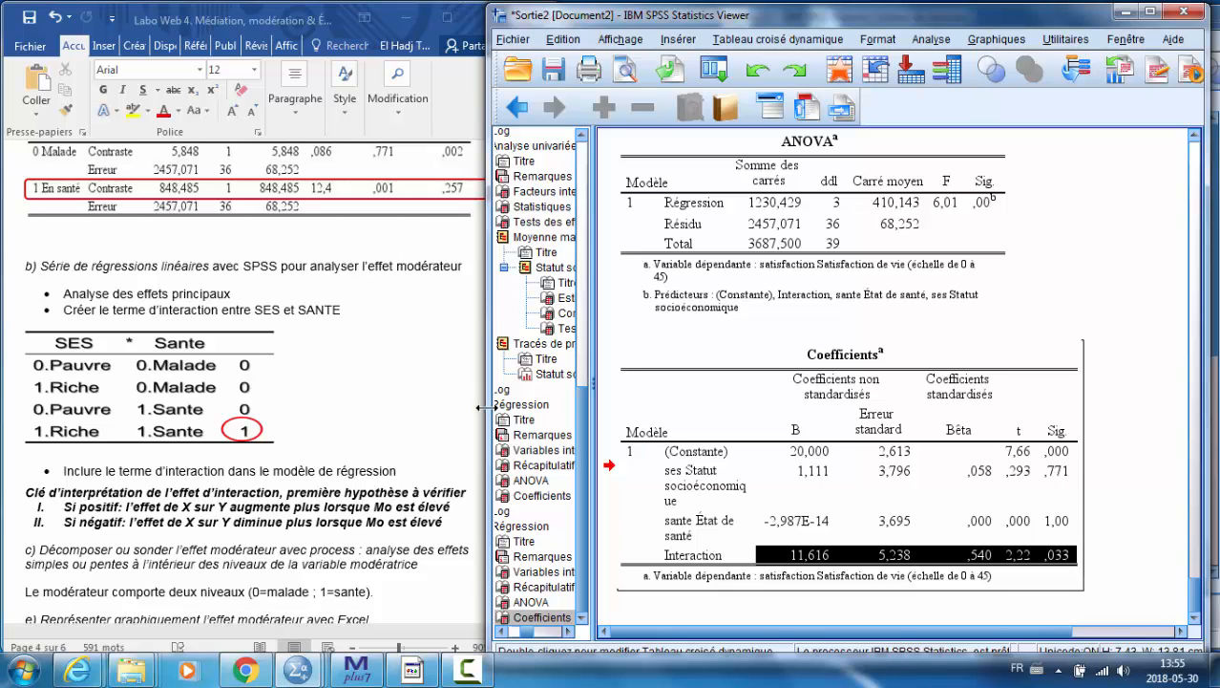
Uncover the Word document beside the output and consult its factorial ANOVA tables and interaction means chart
drag(481, 405, 531, 407)
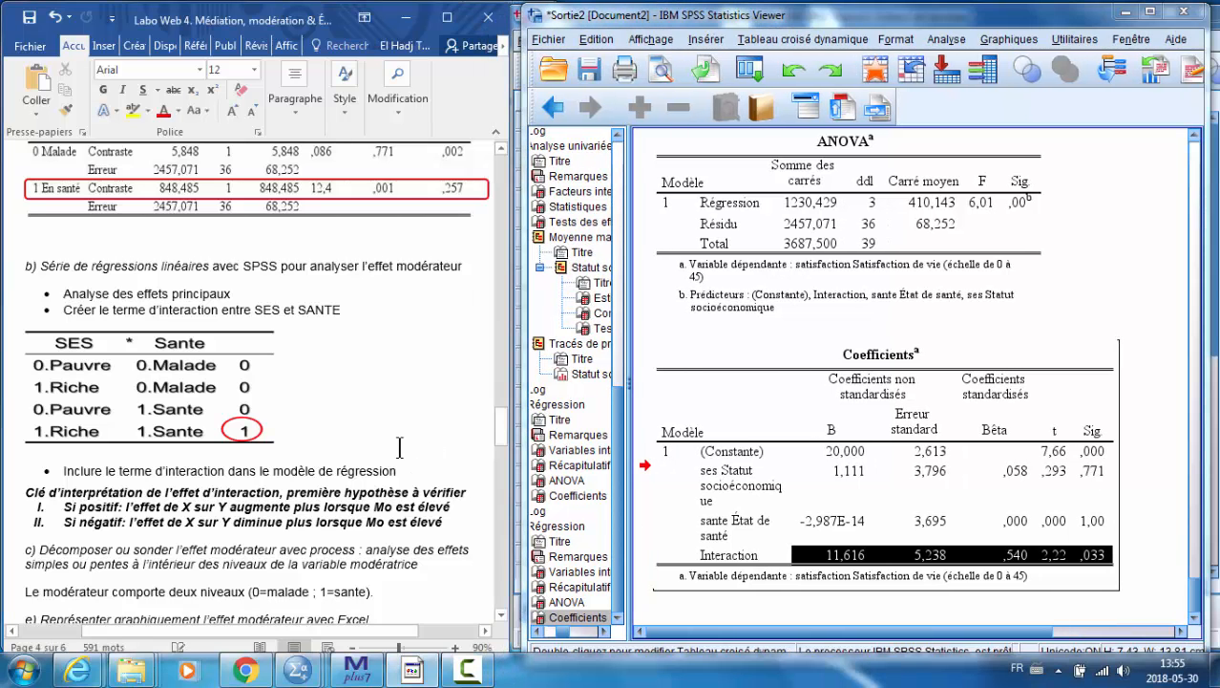
scroll(403, 446, up, 15)
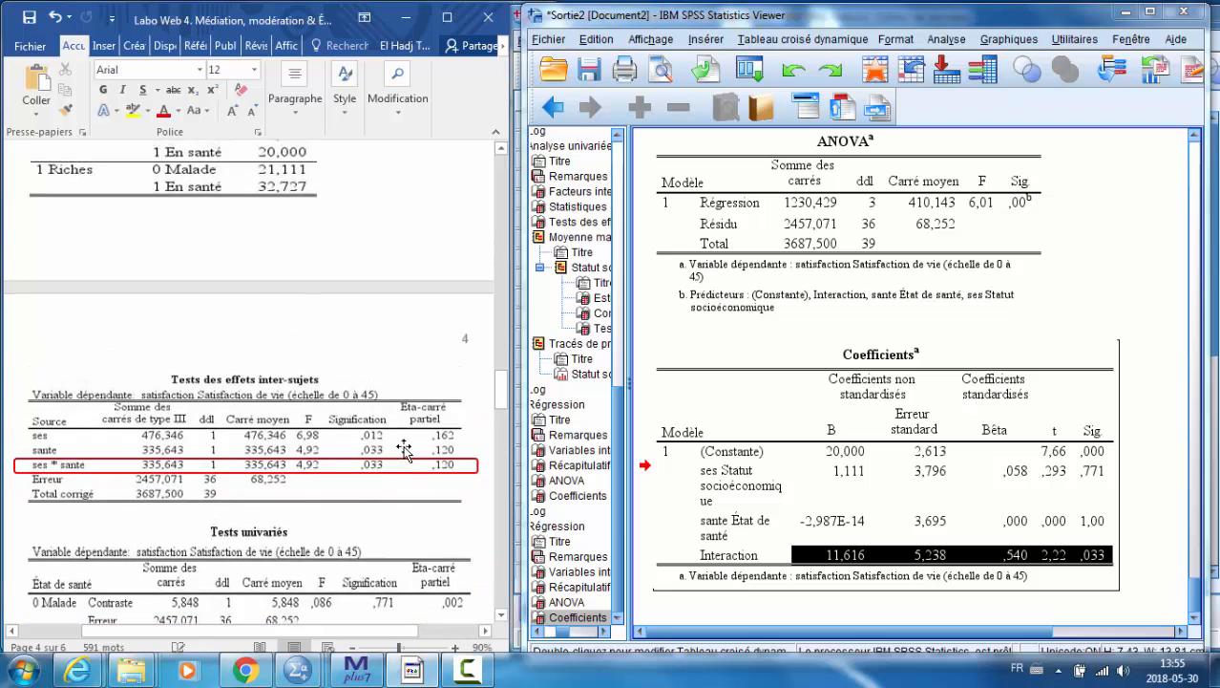
scroll(403, 456, up, 5)
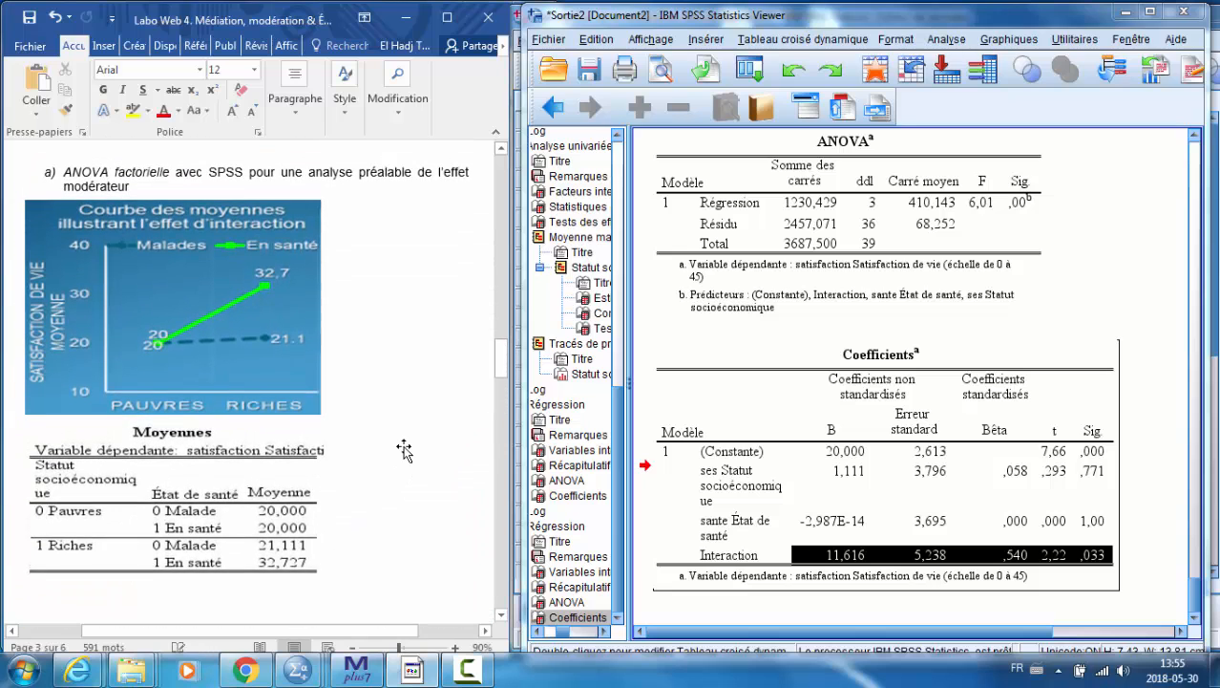
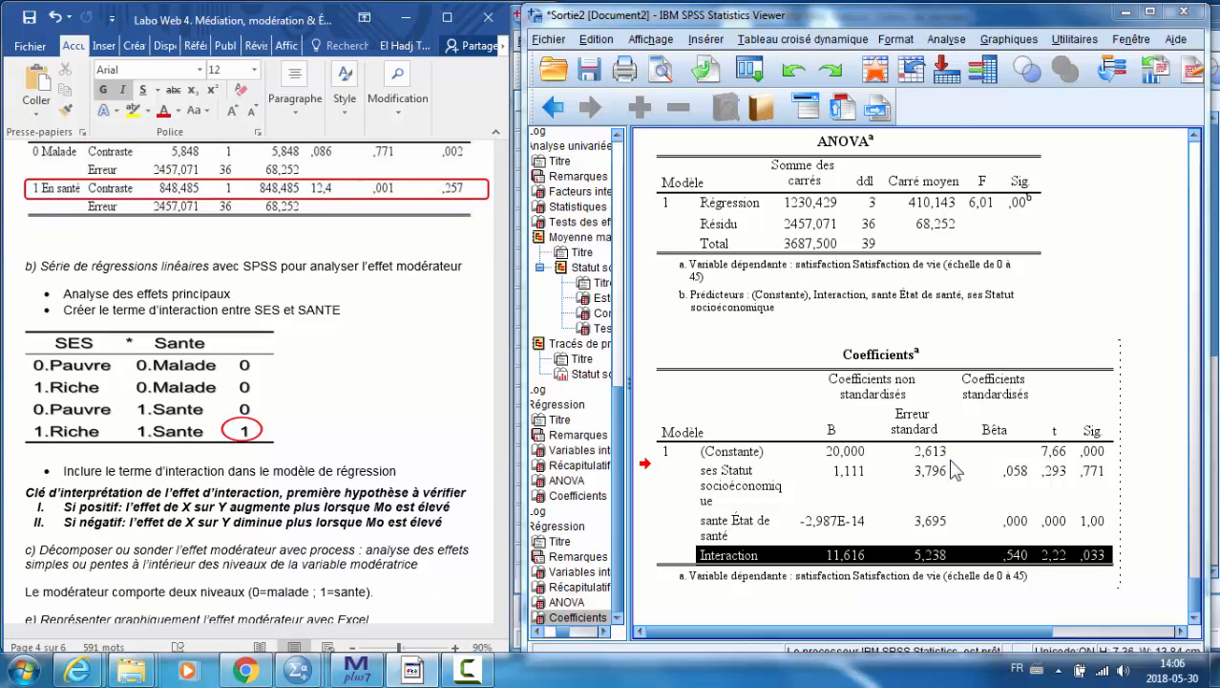
Open the PROCESS v3.0 regression procedure and assign satisfaction as the Y variable and ses as the X variable
click(950, 39)
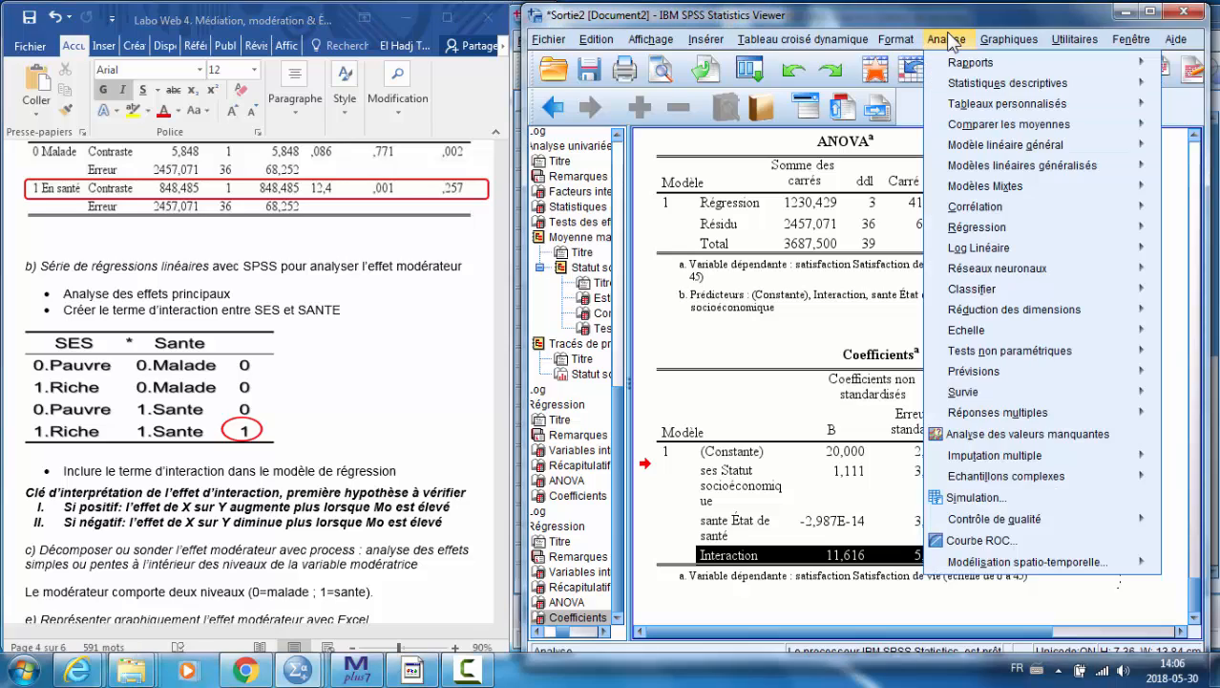
mouse_move(983, 233)
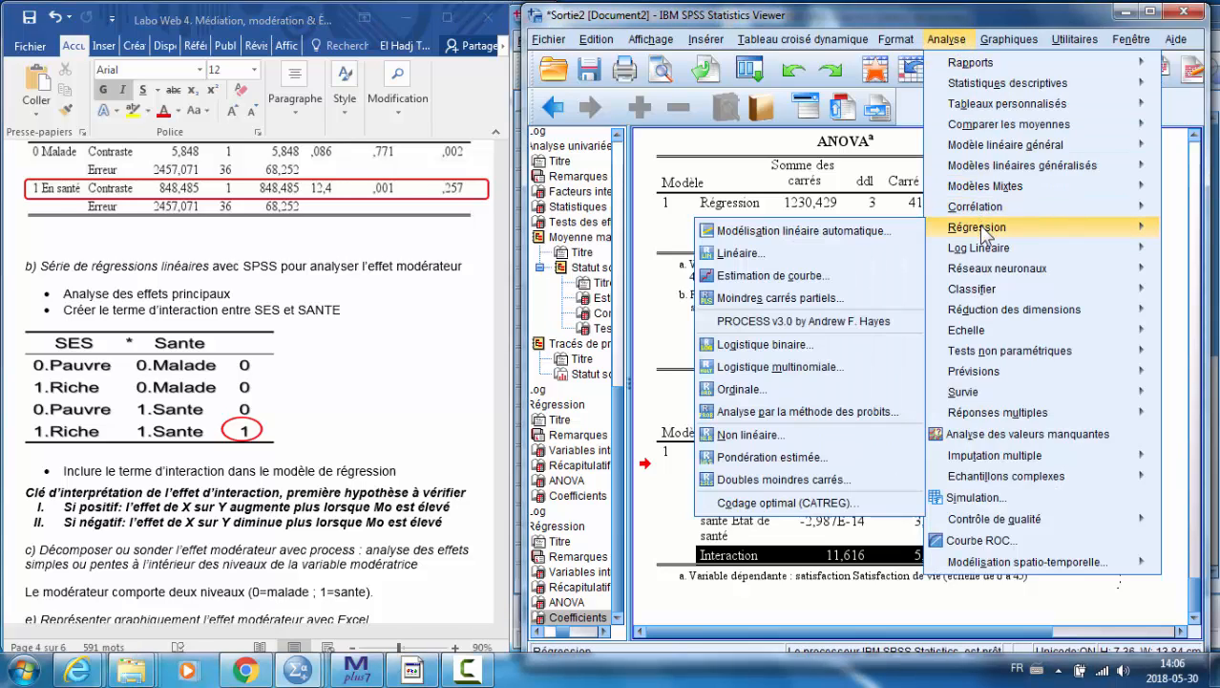
click(771, 323)
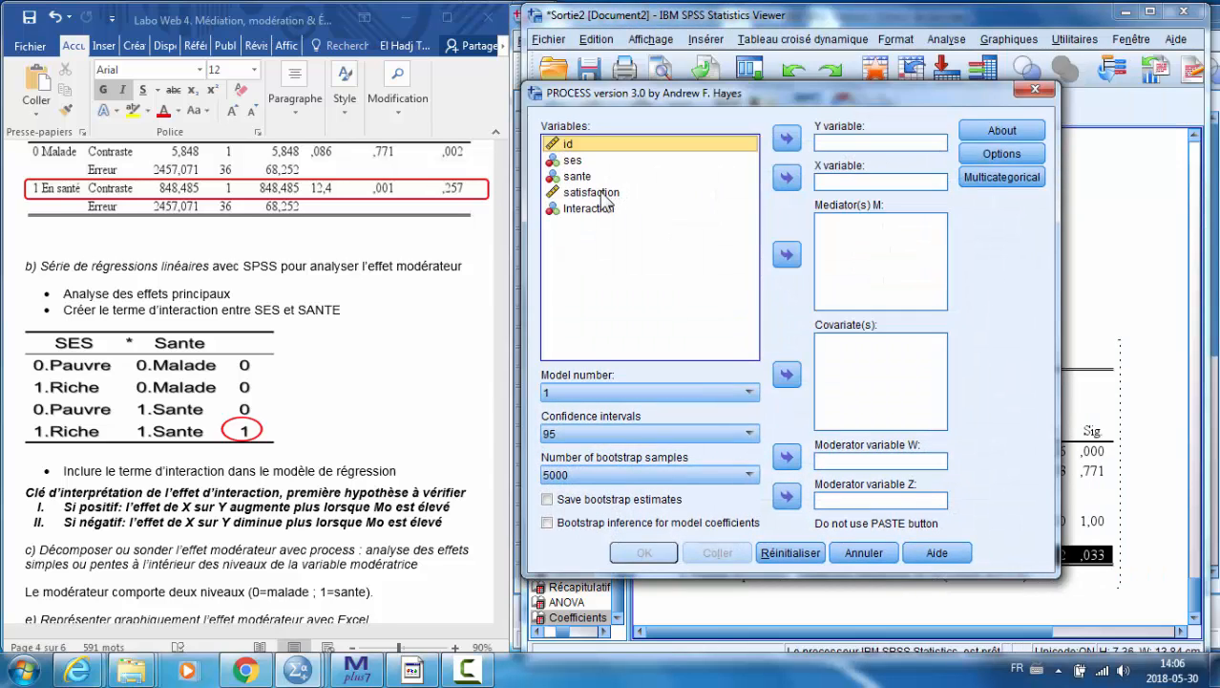
click(603, 193)
click(787, 140)
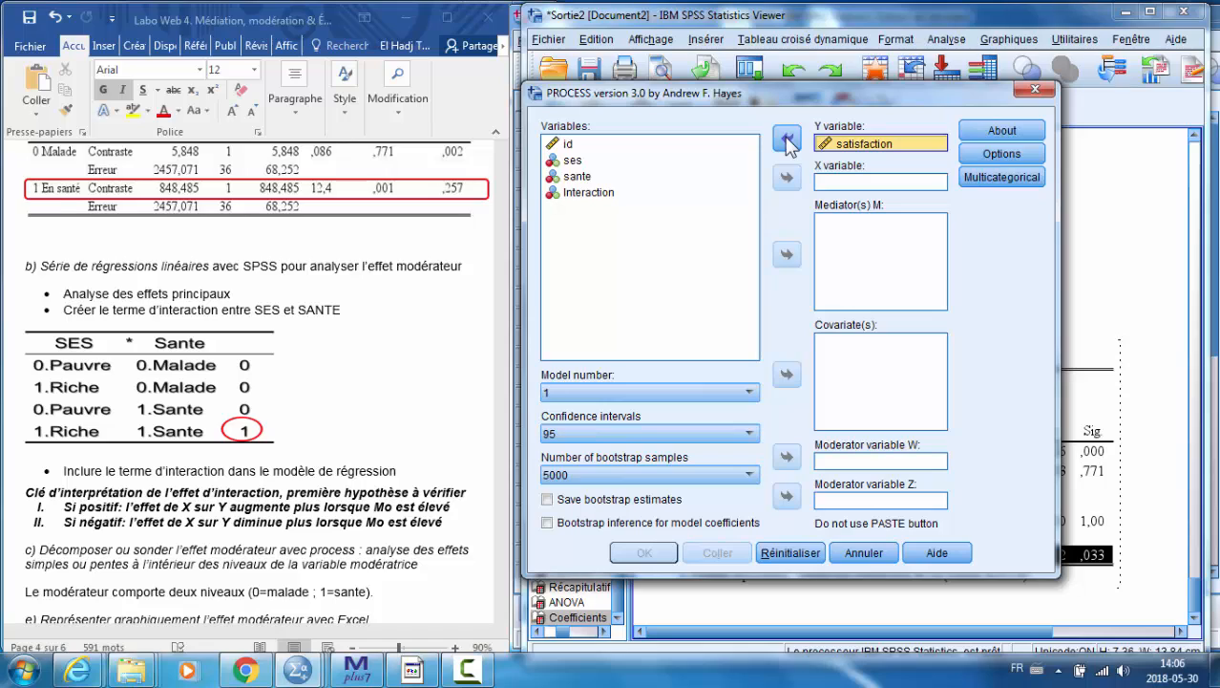
click(575, 161)
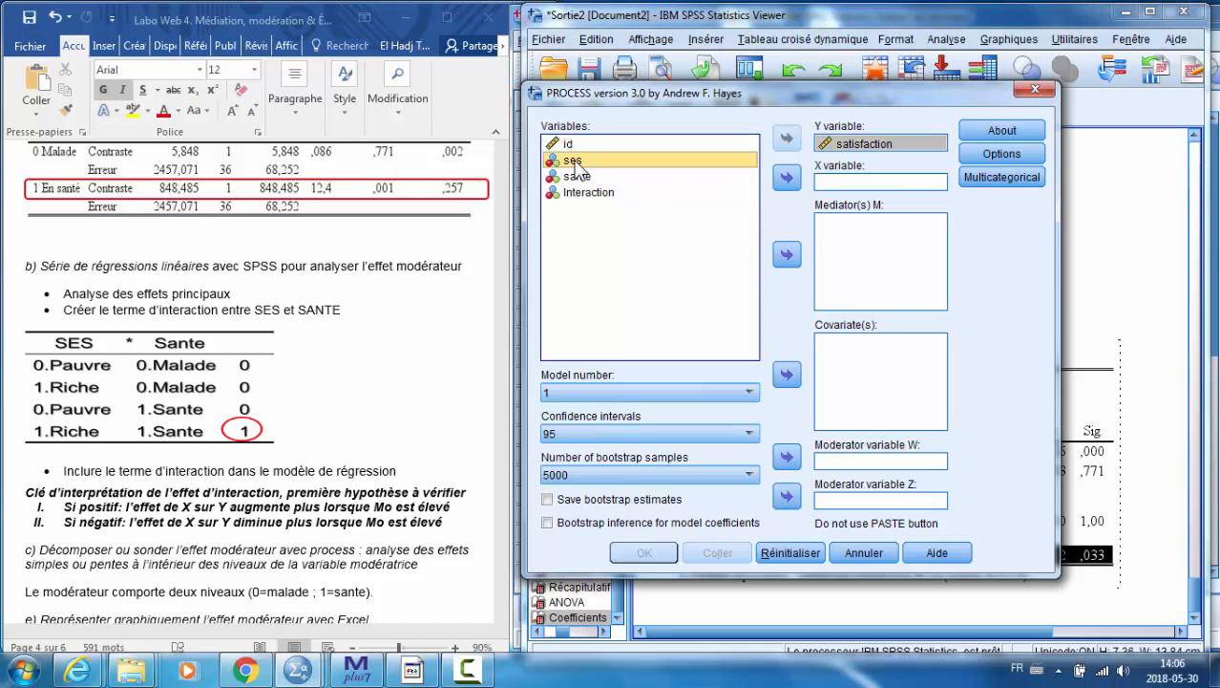
click(789, 178)
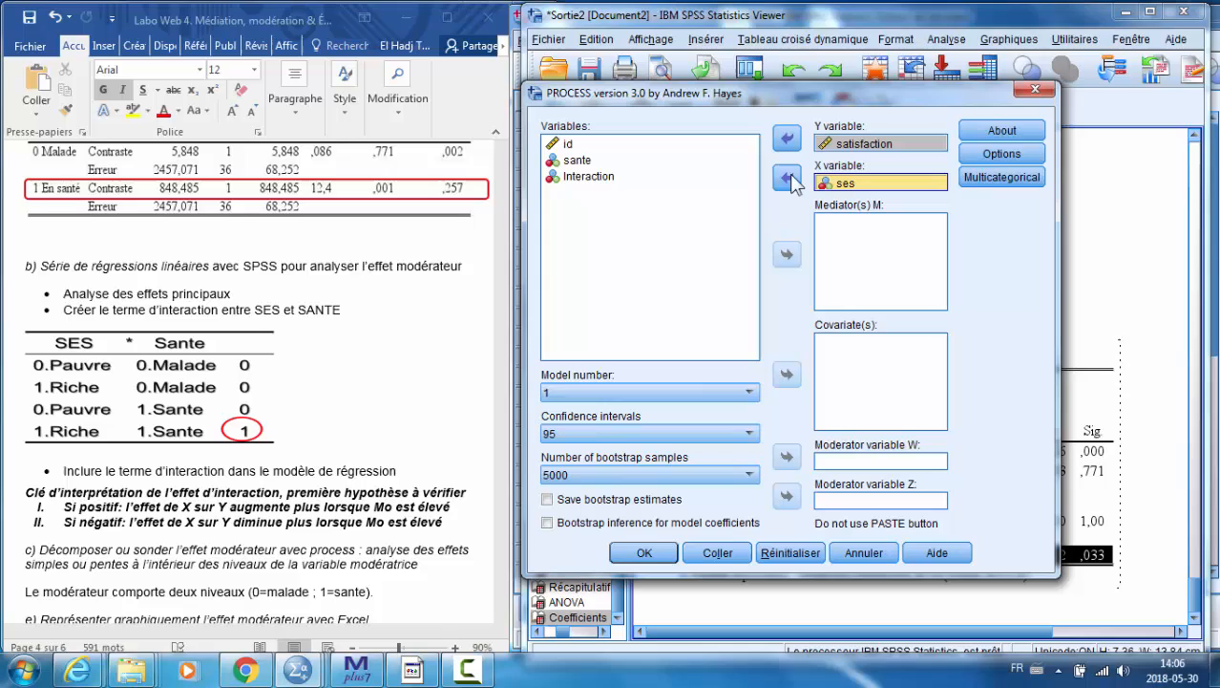
Assign sante as moderator variable W and enable the option to generate code for visualizing interactions
click(578, 162)
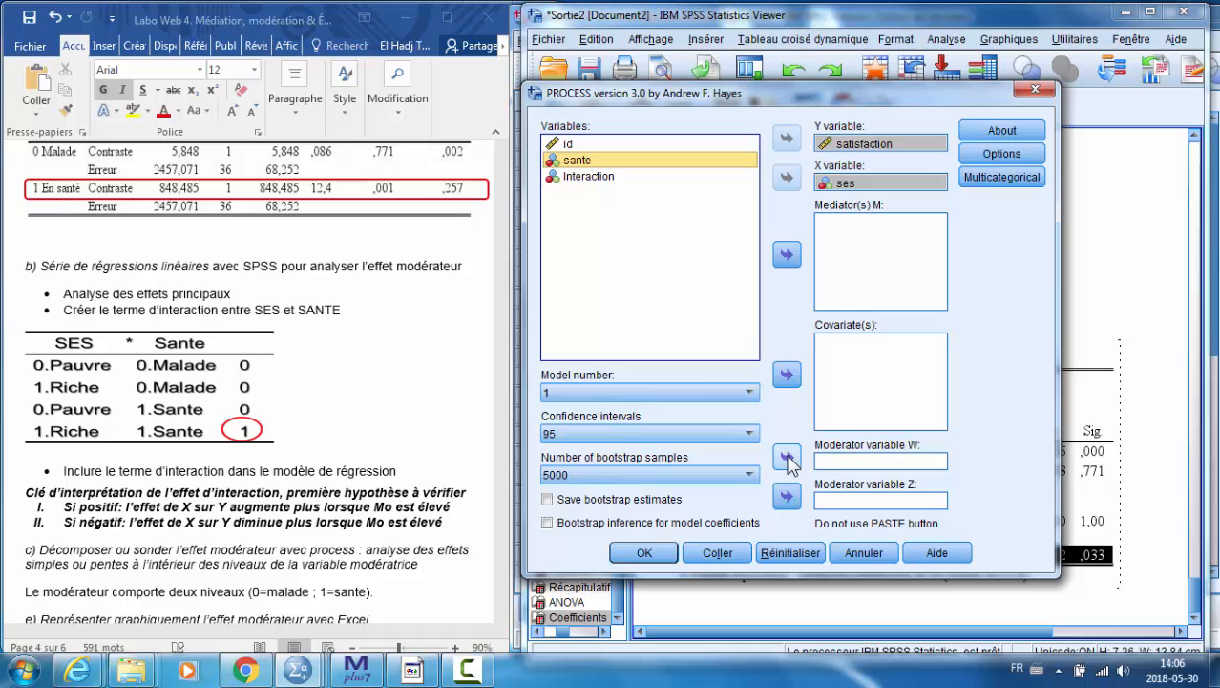
click(787, 458)
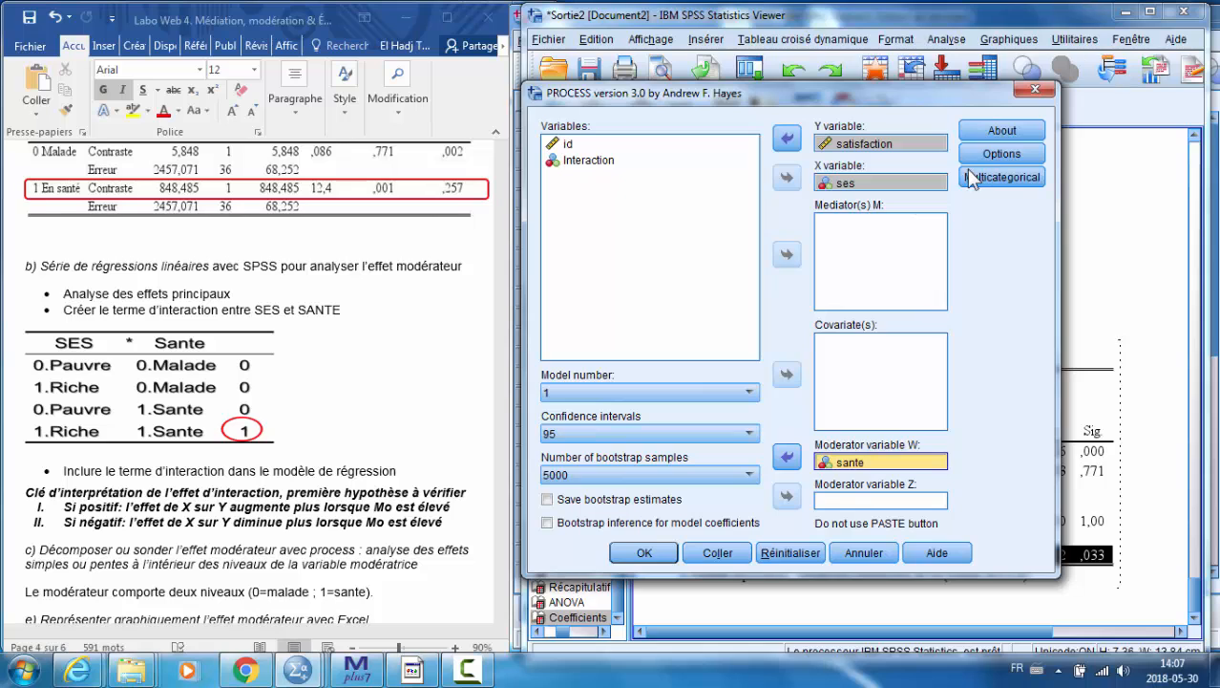
click(993, 154)
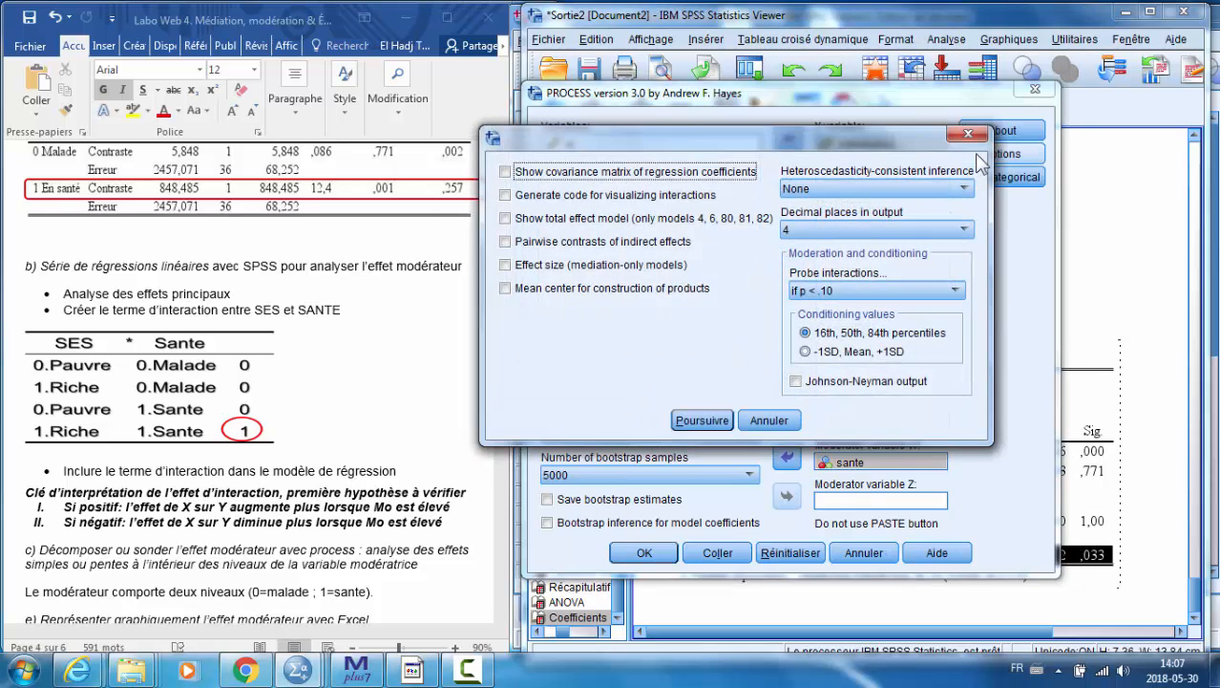
click(586, 195)
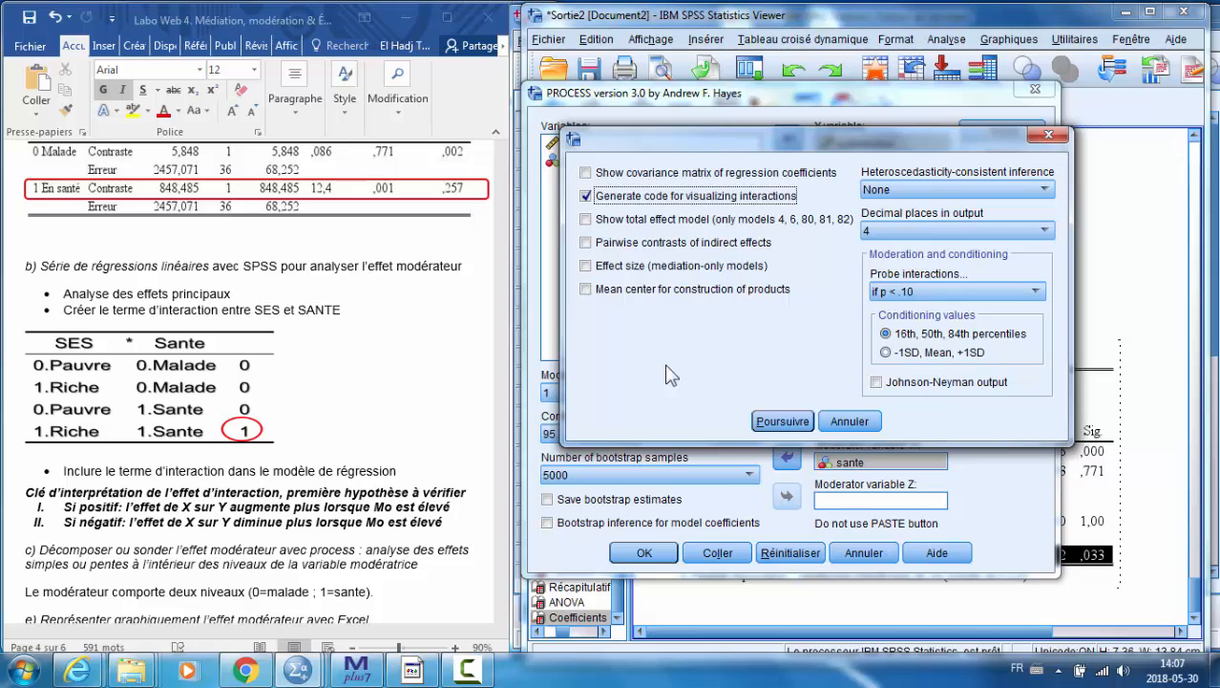
click(781, 421)
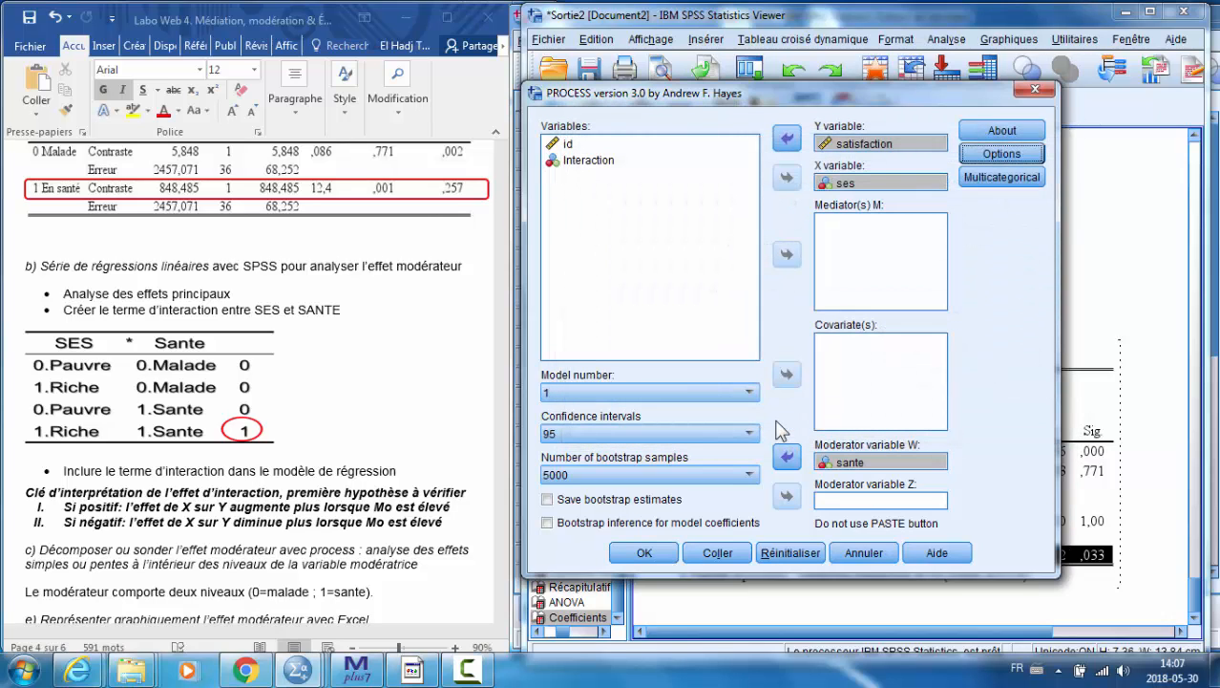
Keep model number 1 and switch to Internet Explorer to consult the Model 1 conceptual diagram in the PROCESS model templates
click(680, 398)
click(635, 407)
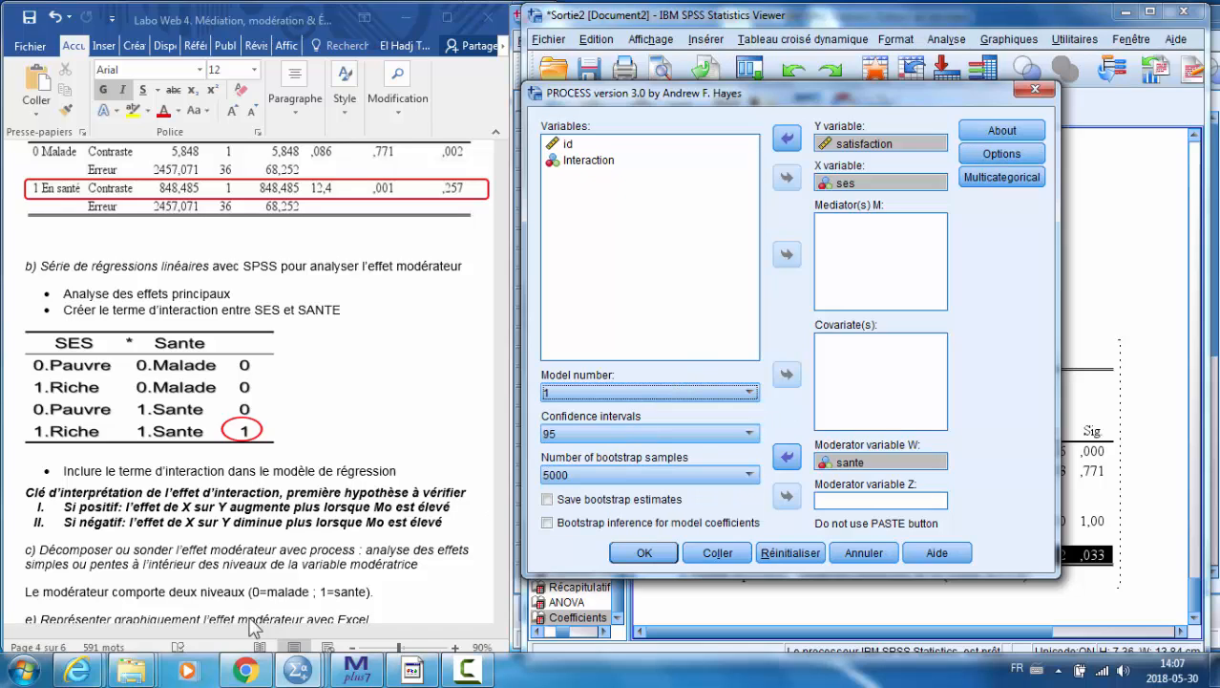
click(77, 671)
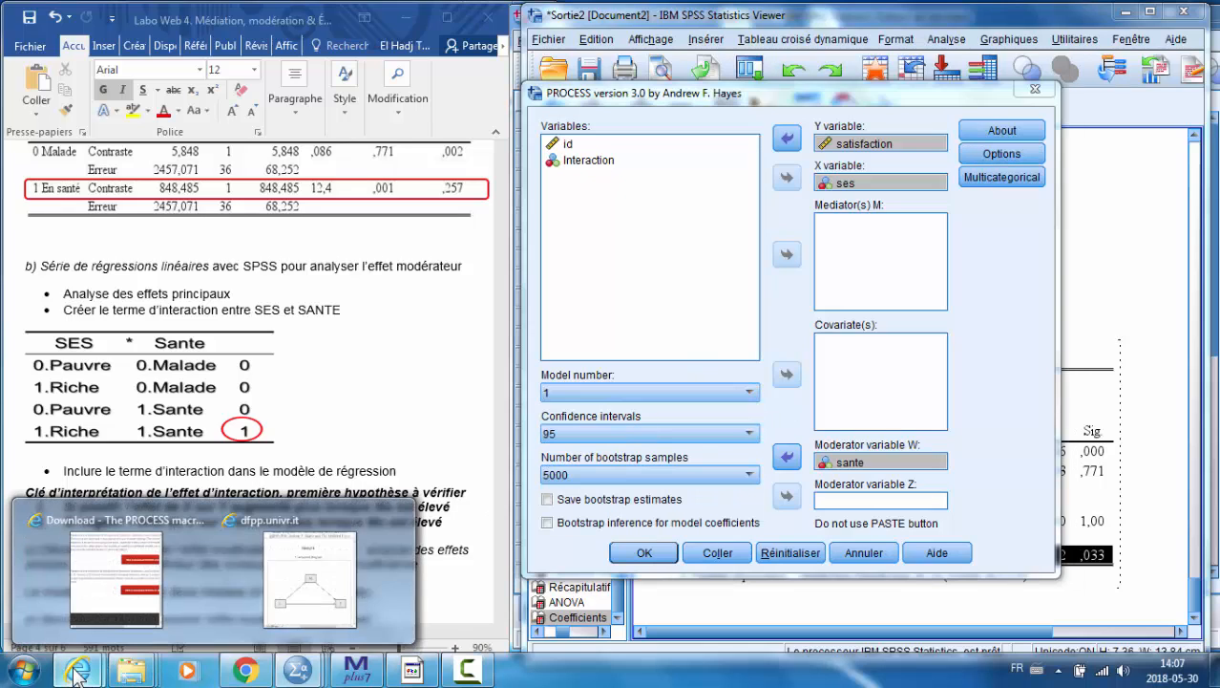
click(312, 580)
key(Home)
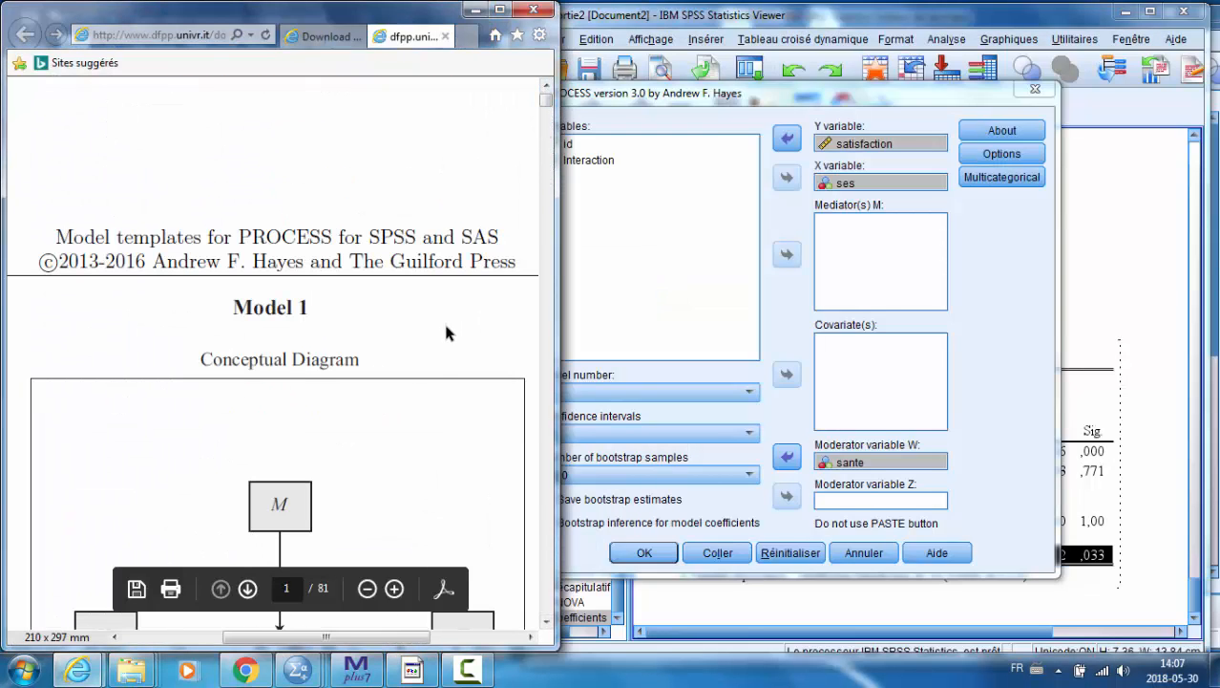
scroll(334, 275, down, 1)
scroll(333, 275, down, 2)
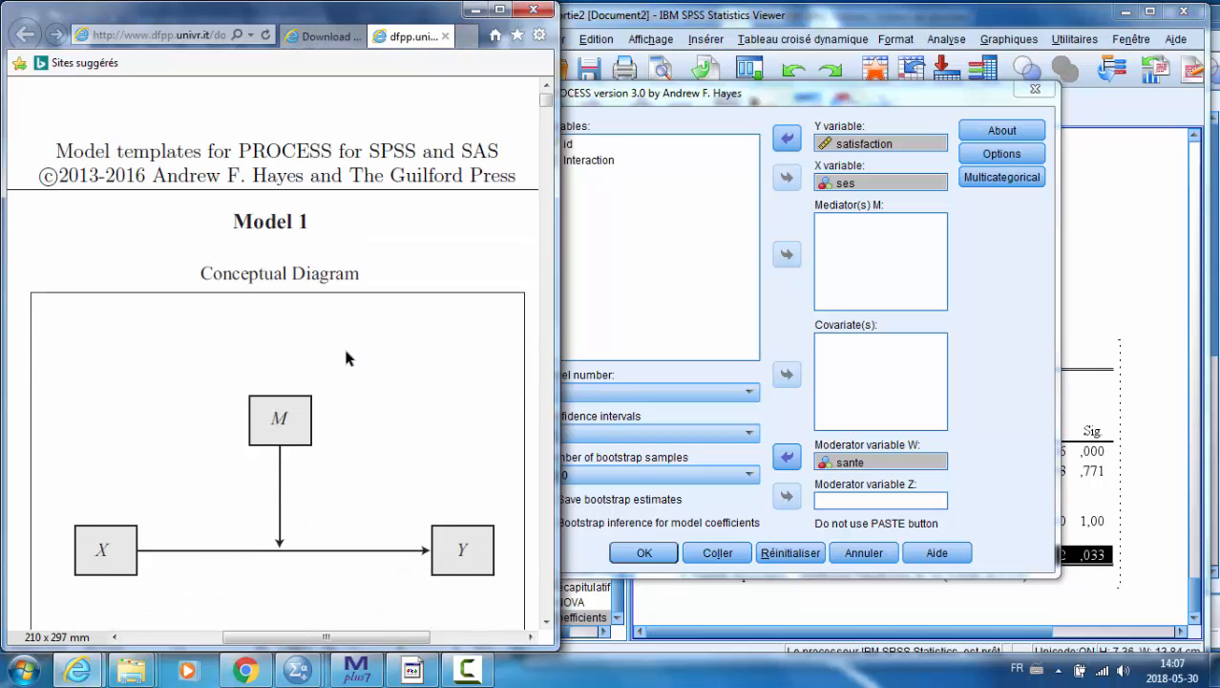
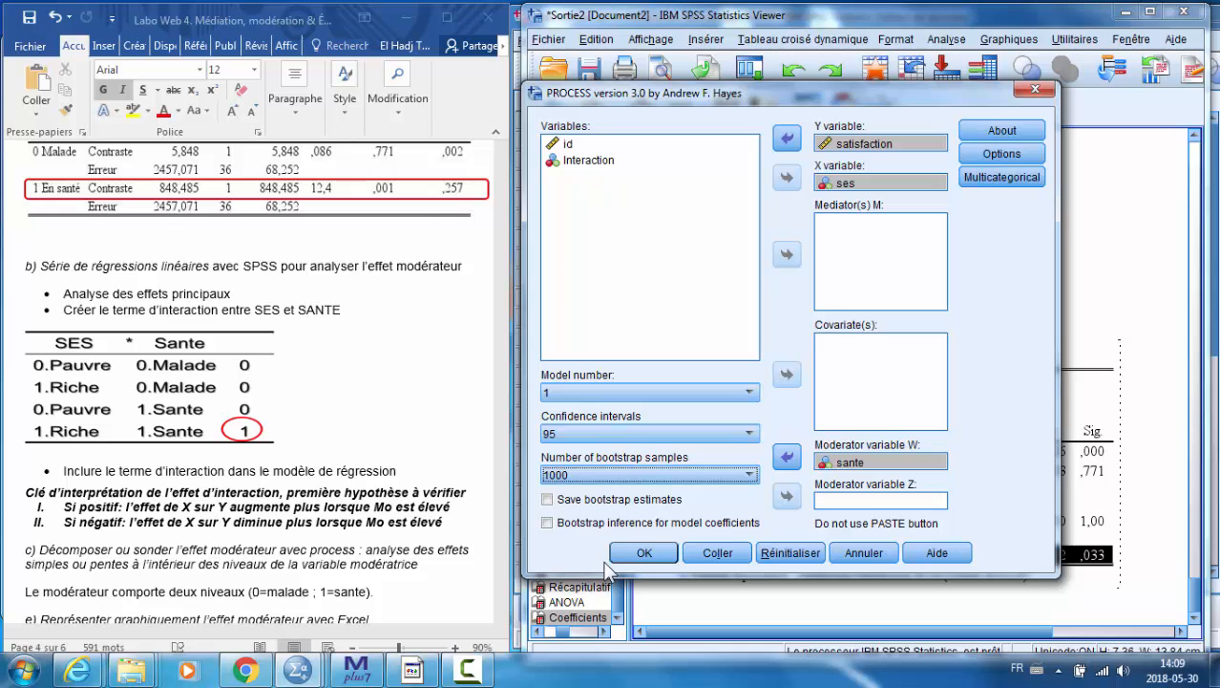
Run the PROCESS analysis with 1000 bootstrap samples and review its model summary and coefficients output
click(639, 557)
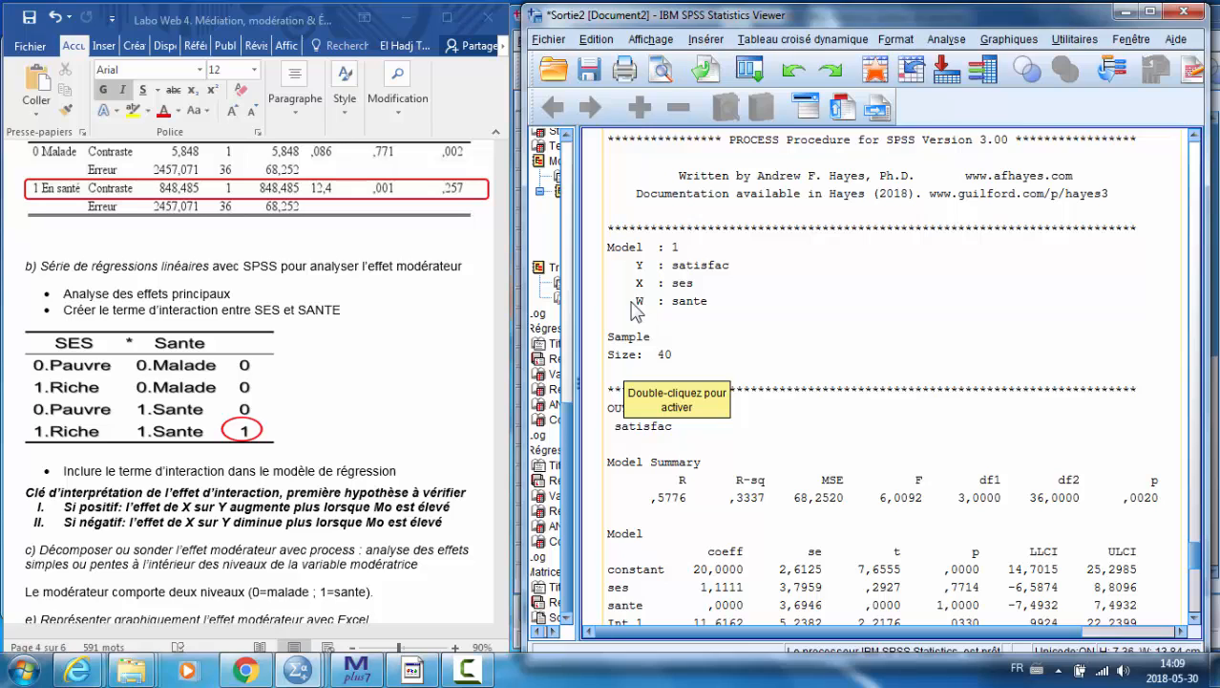
scroll(872, 315, down, 3)
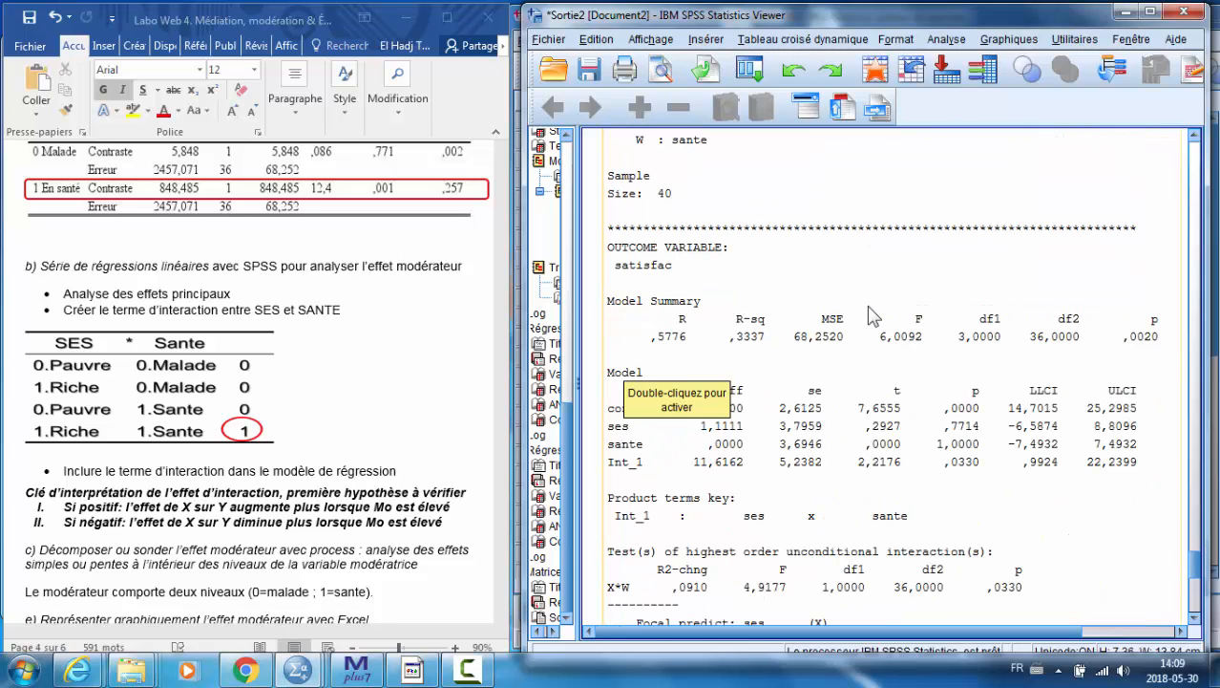
scroll(955, 409, down, 2)
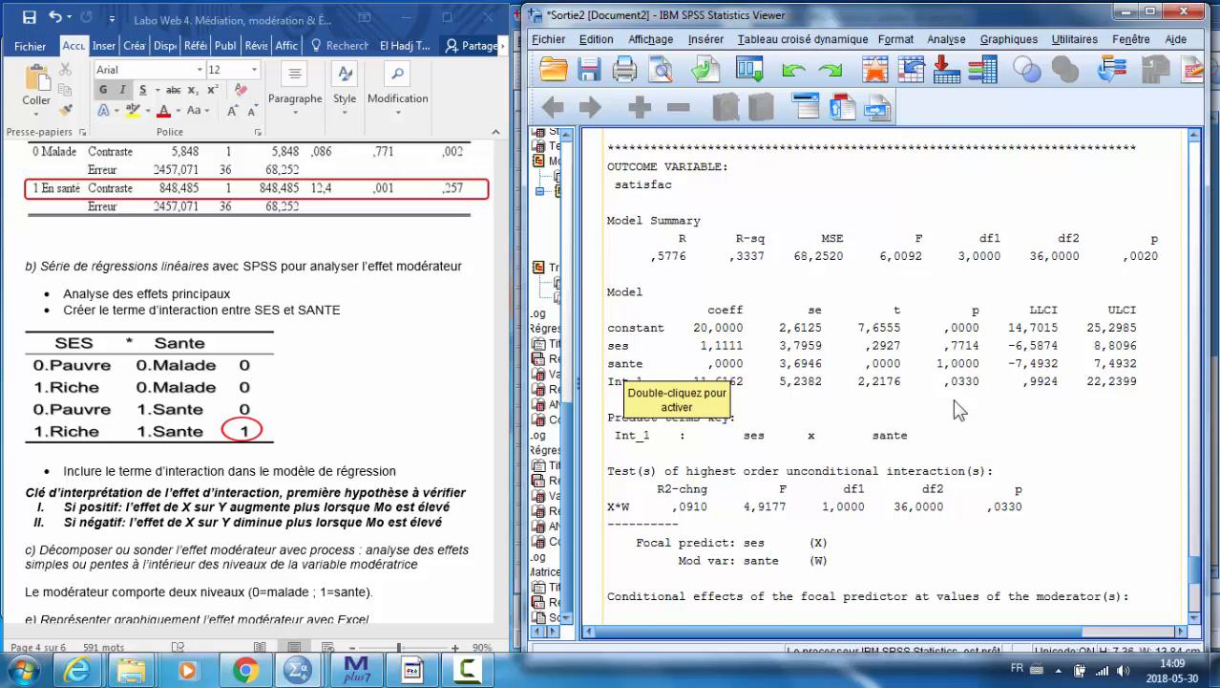
Activate the PROCESS output for editing and highlight the Model Summary values and the Int_1 coefficient row
double_click(659, 250)
drag(611, 202, 1175, 232)
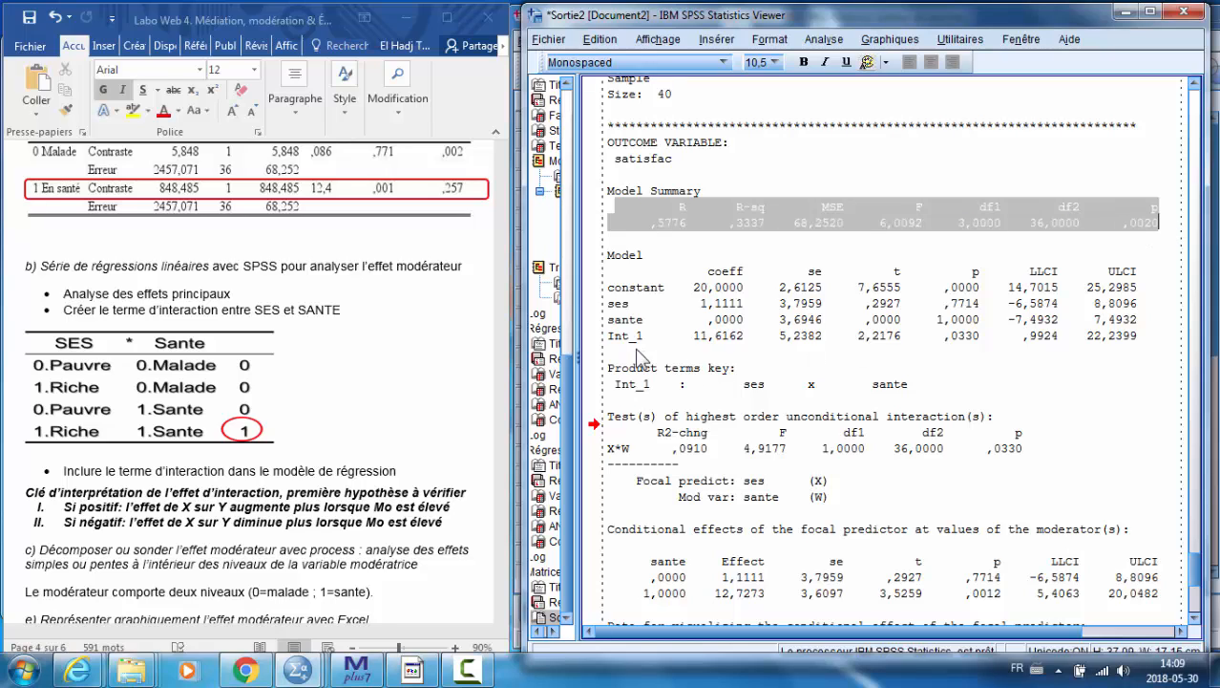
click(612, 337)
drag(612, 340, 1172, 346)
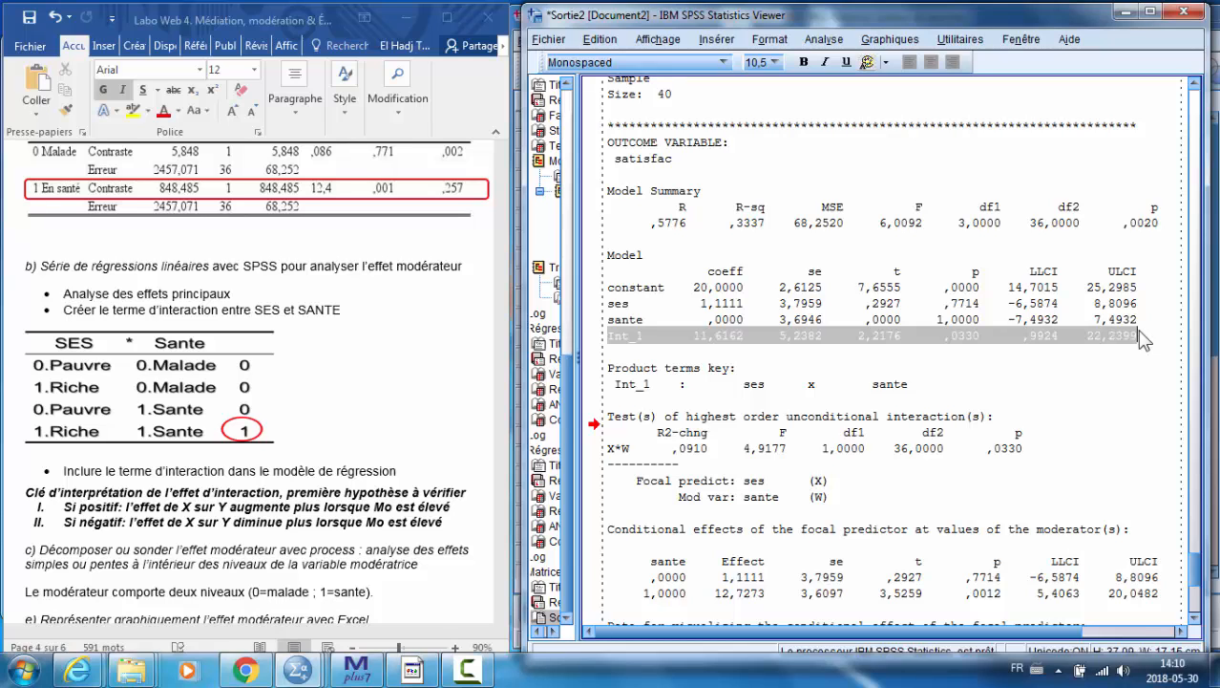
Review the conditional effects in the PROCESS output against the between-subjects and univariate test tables in the Word document
scroll(928, 333, down, 3)
scroll(928, 333, down, 2)
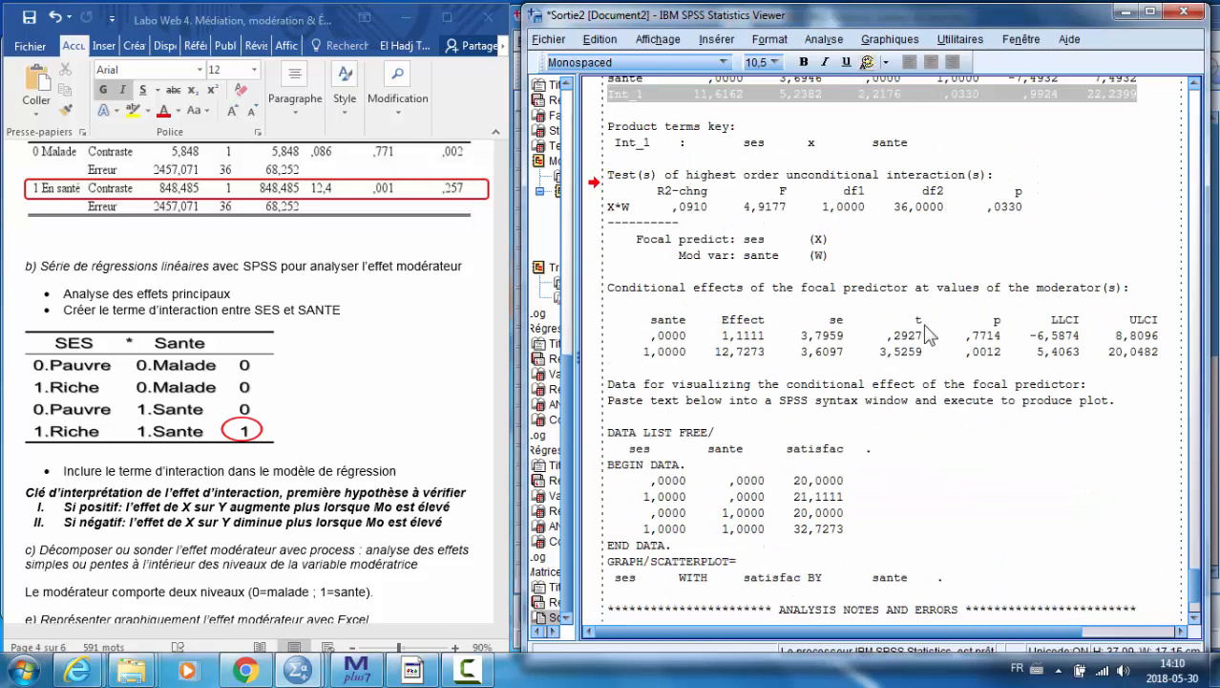
click(377, 440)
scroll(378, 439, up, 6)
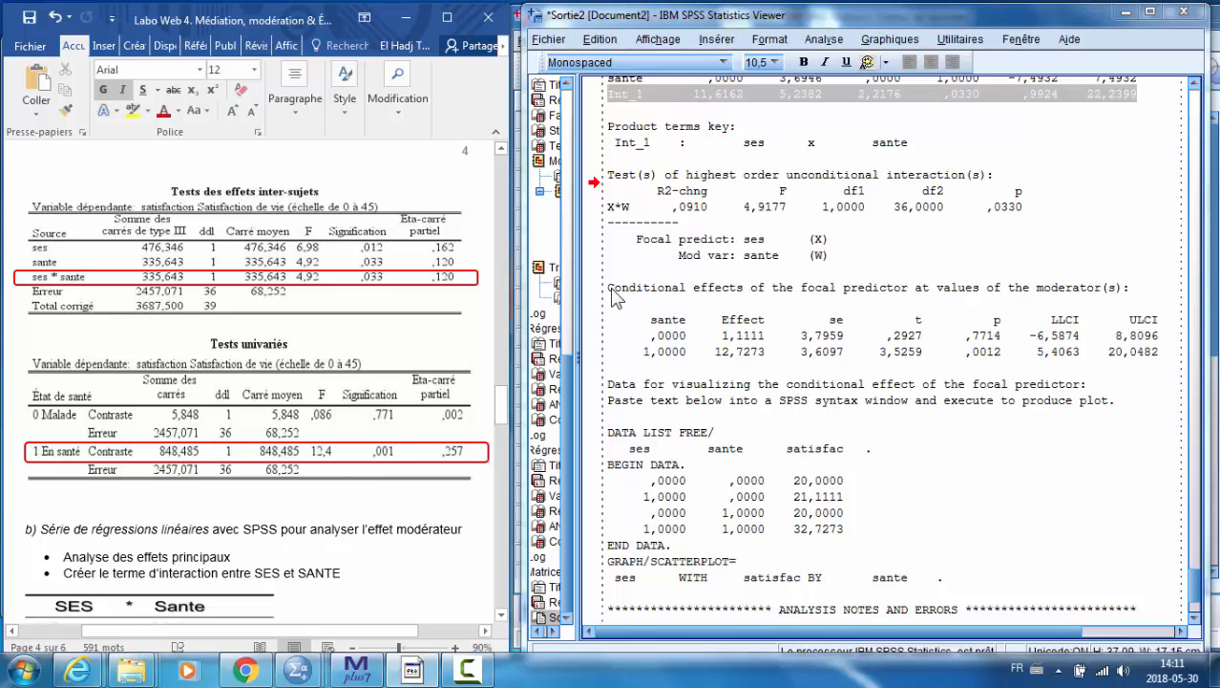
Highlight the Conditional effects heading and the effect rows for sante 1 and sante 0 in the PROCESS output
drag(611, 288, 745, 292)
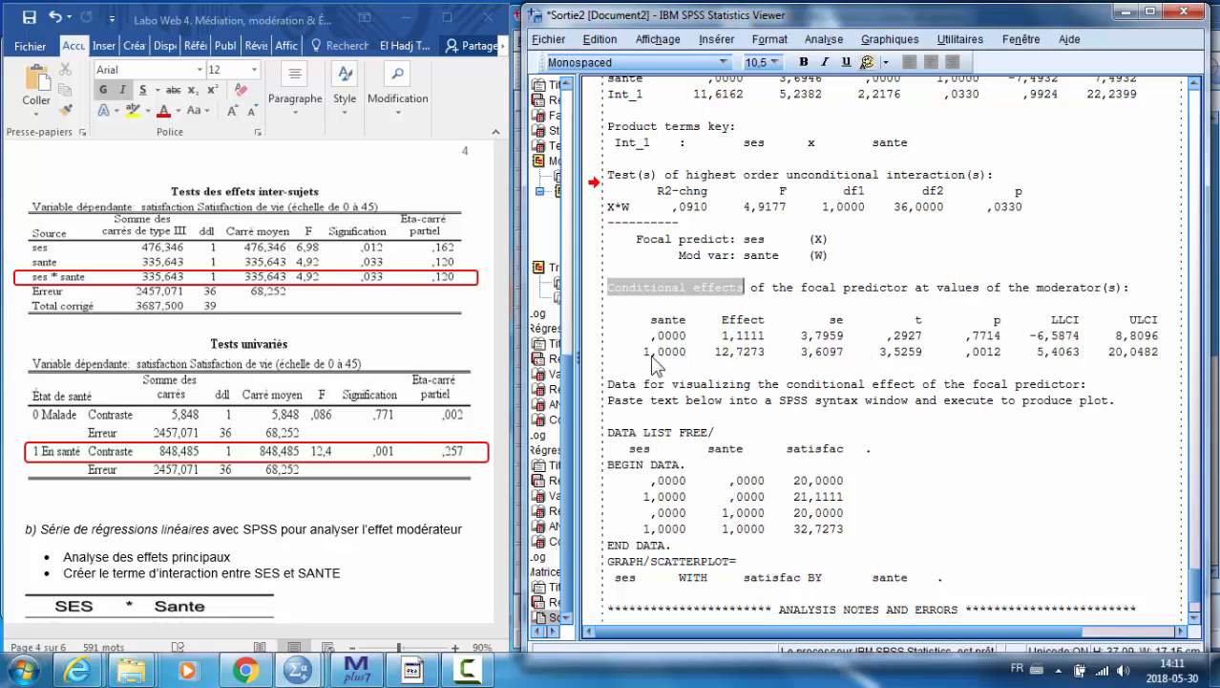
click(617, 351)
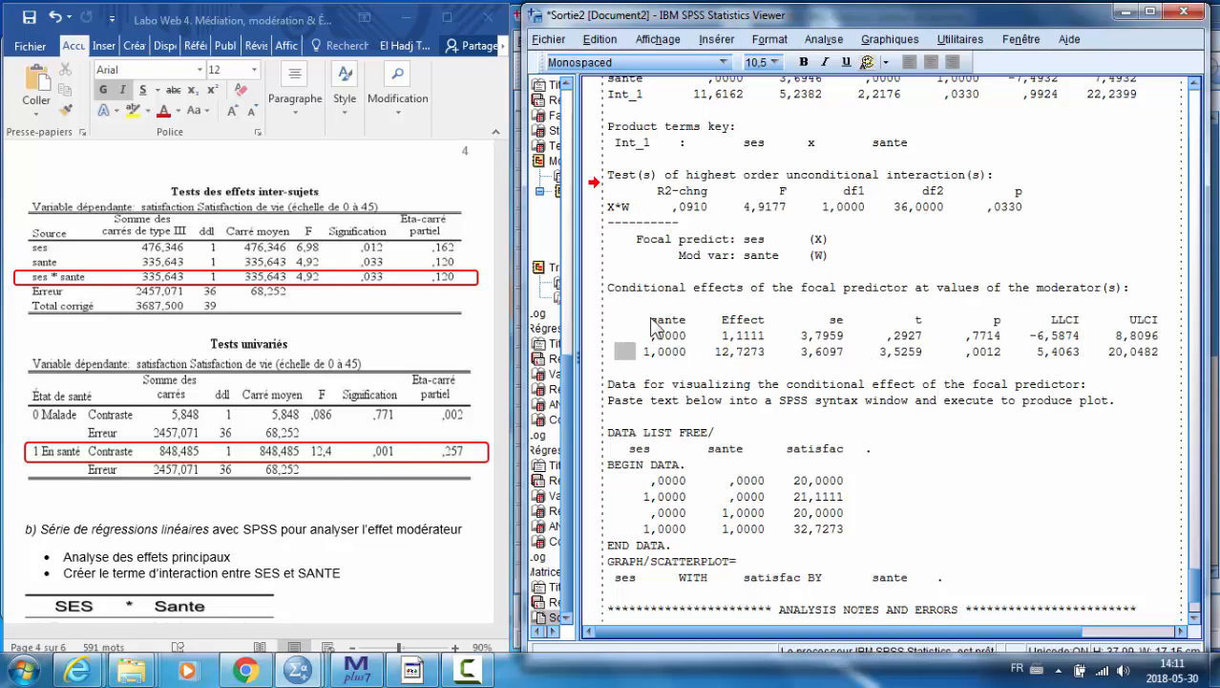
drag(651, 320, 1173, 350)
click(633, 352)
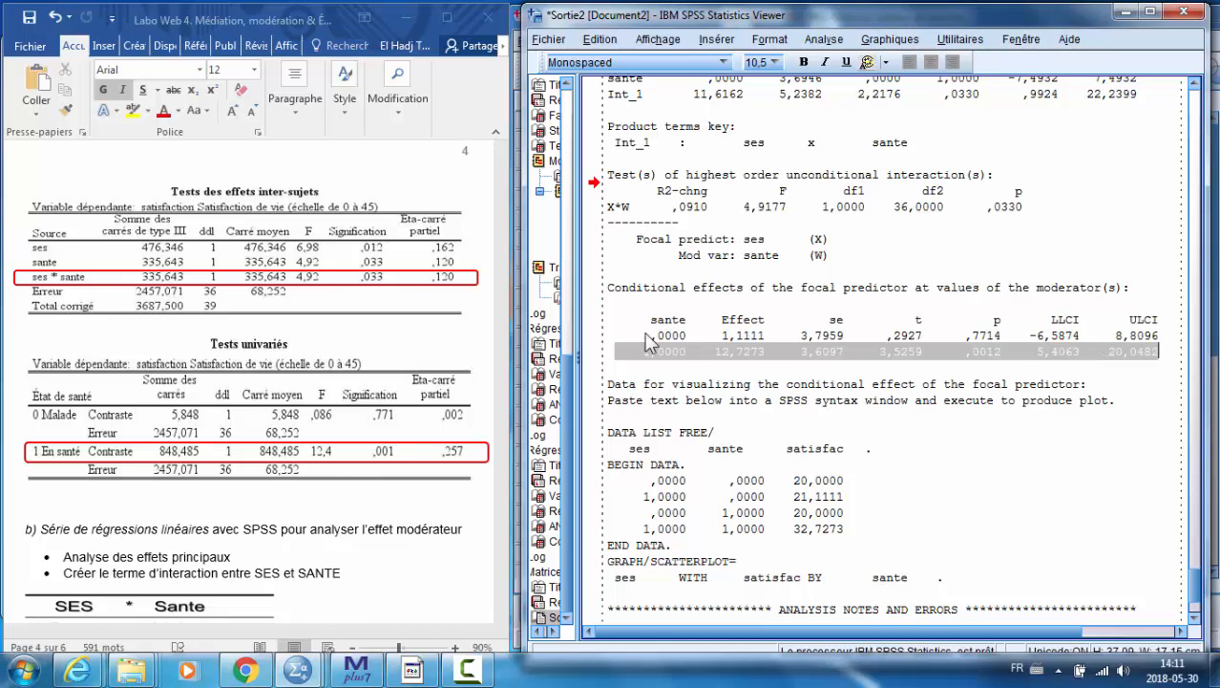
drag(625, 339, 1158, 339)
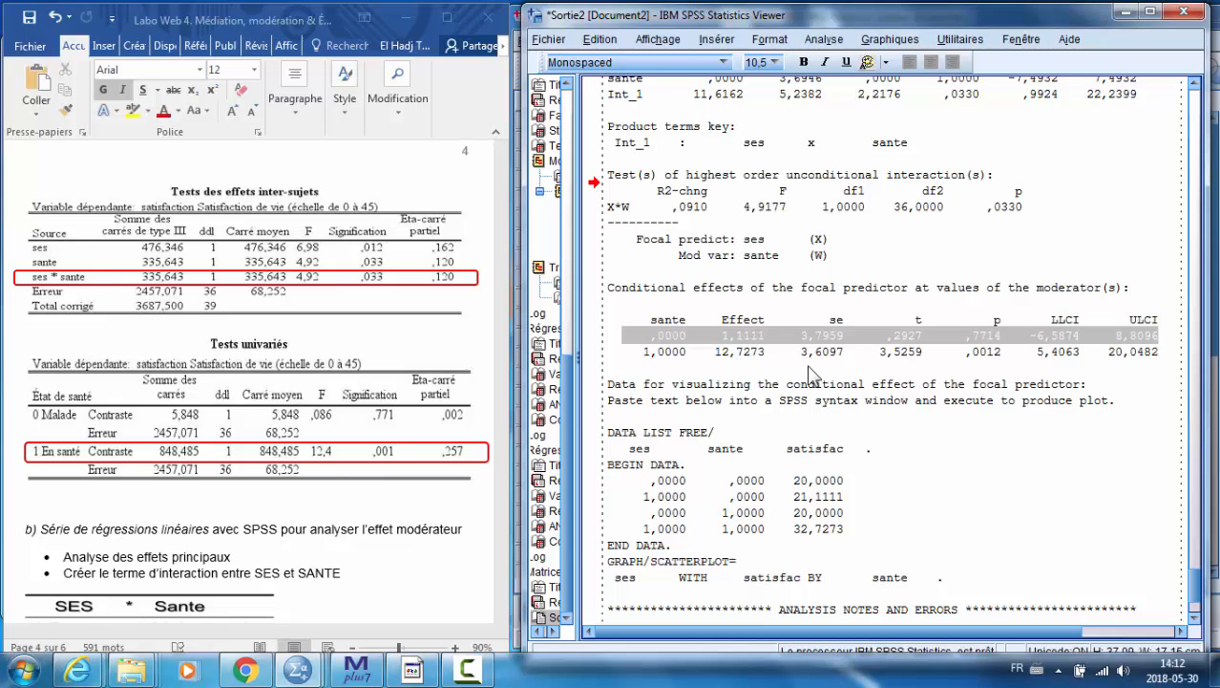
Examine the data for visualizing the conditional effect, highlighting the data block, the satisfac heading and the first data row's values
scroll(810, 374, down, 3)
scroll(810, 375, up, 2)
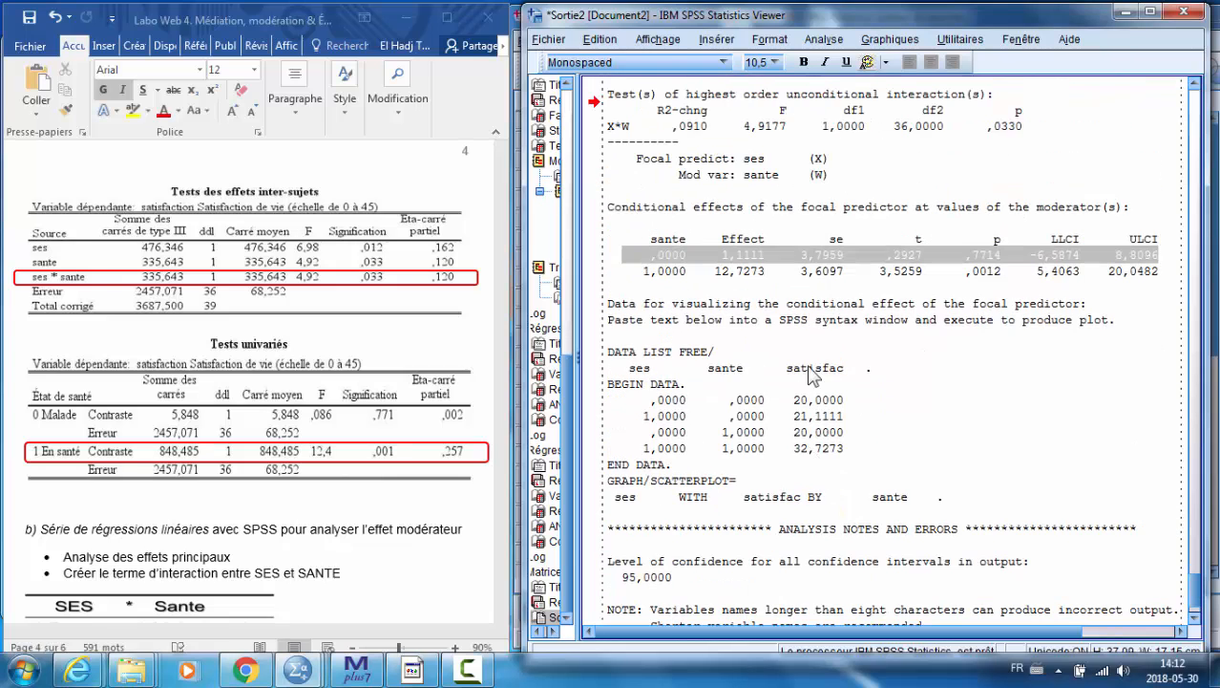
scroll(726, 349, down, 2)
drag(608, 270, 888, 365)
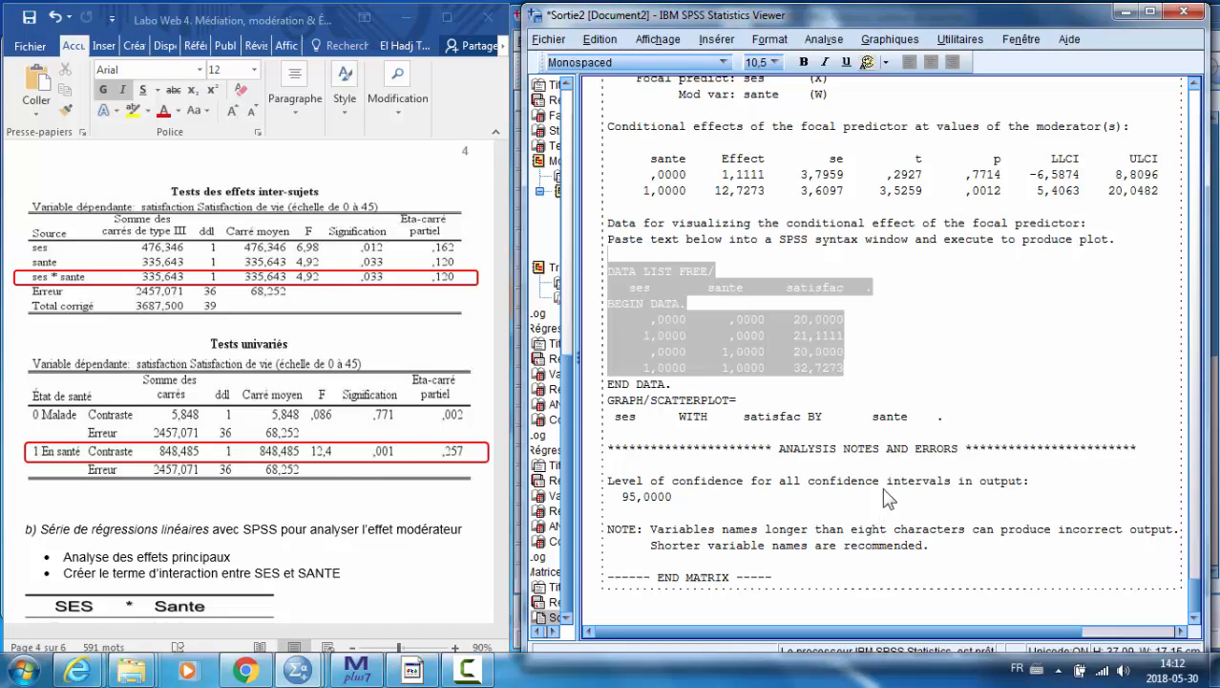
click(633, 318)
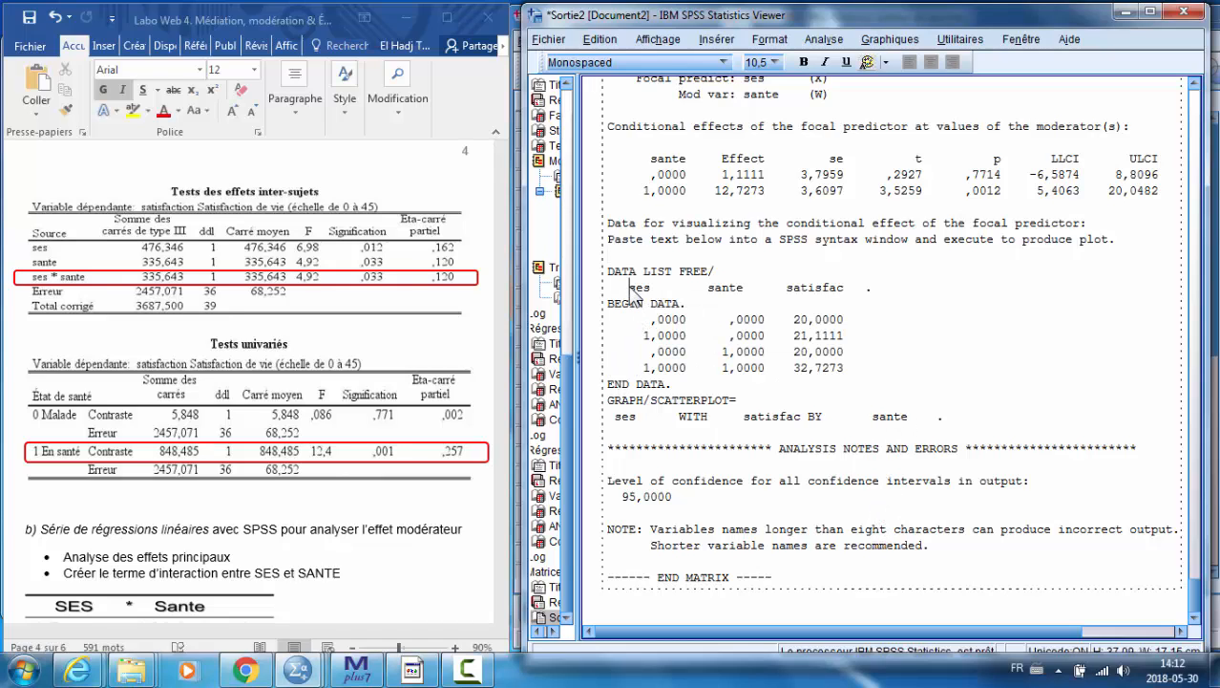
drag(629, 287, 858, 289)
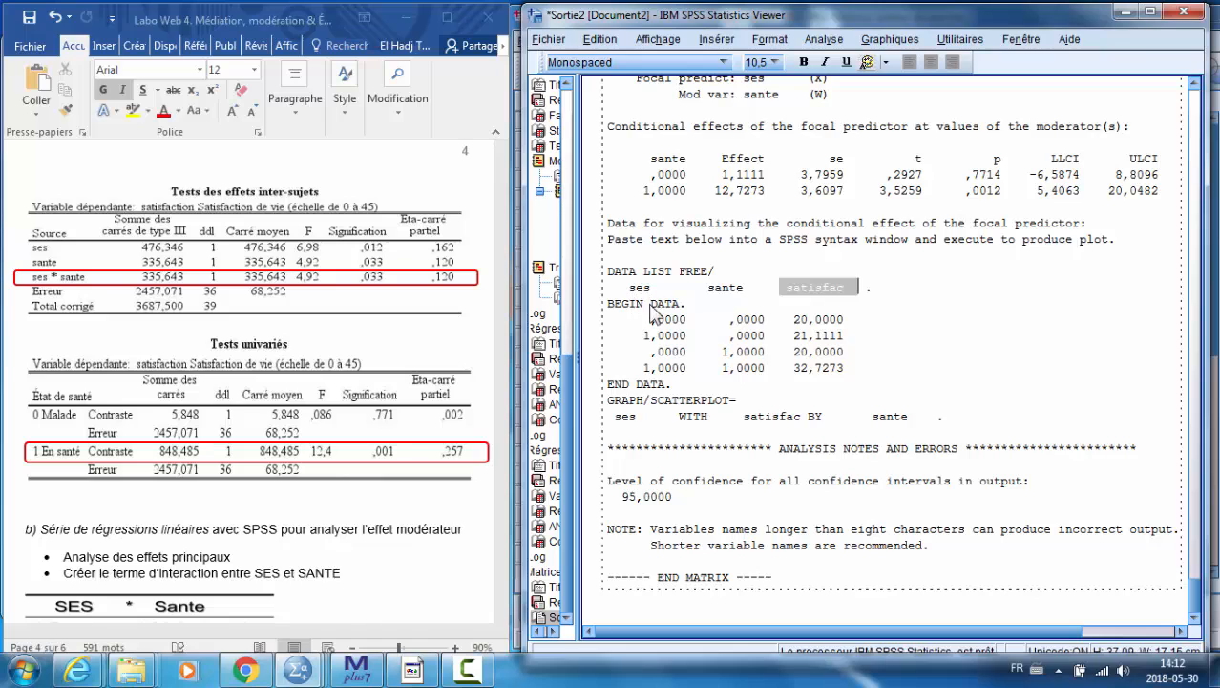
drag(652, 320, 699, 325)
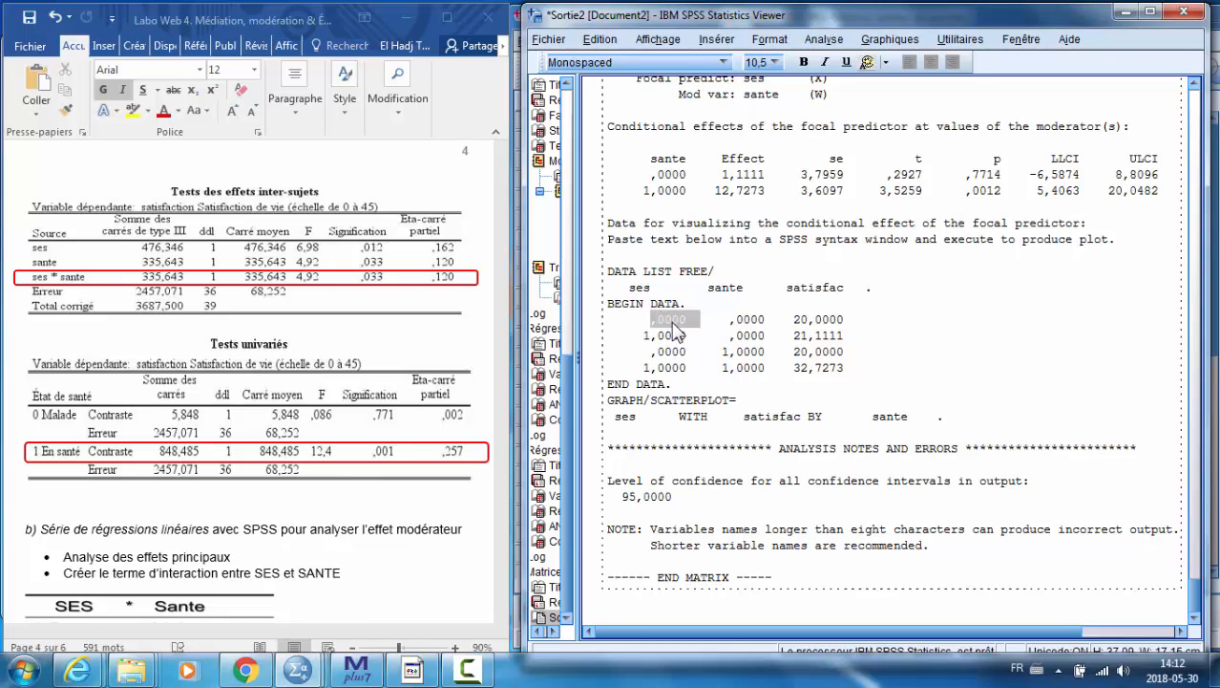
drag(730, 320, 850, 327)
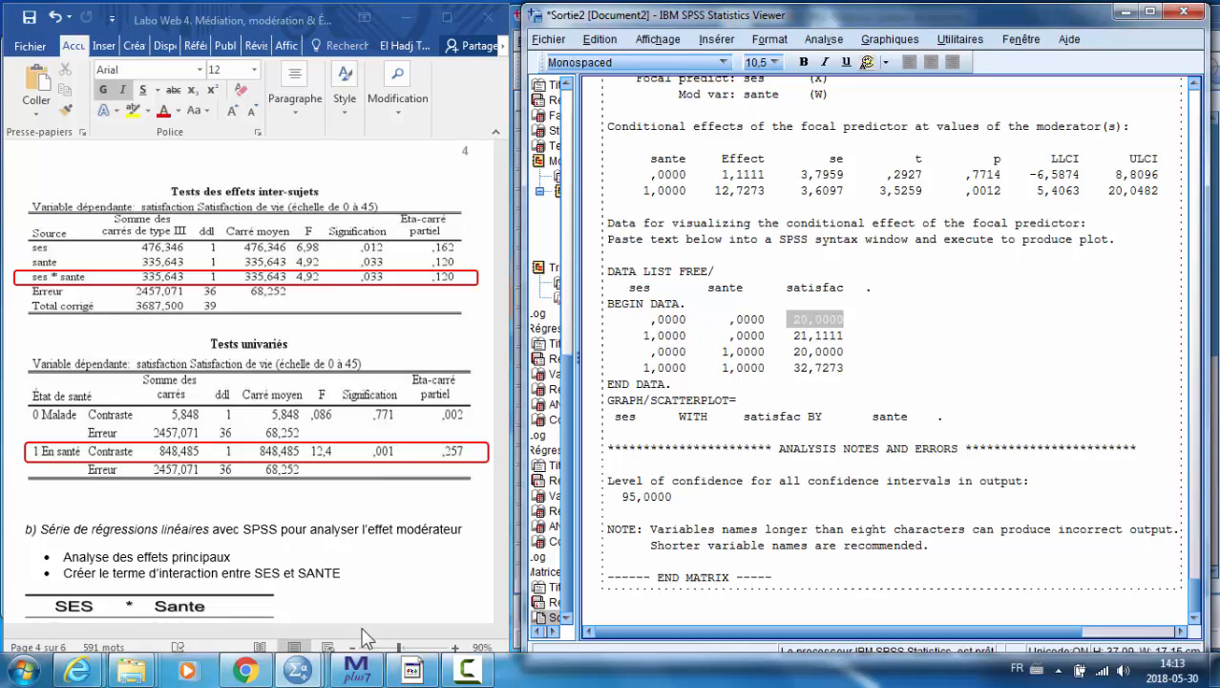
Compare the Moyennes table and interaction chart in Word with the PROCESS plot data, highlighting values in the remaining data rows
click(340, 577)
scroll(171, 439, up, 10)
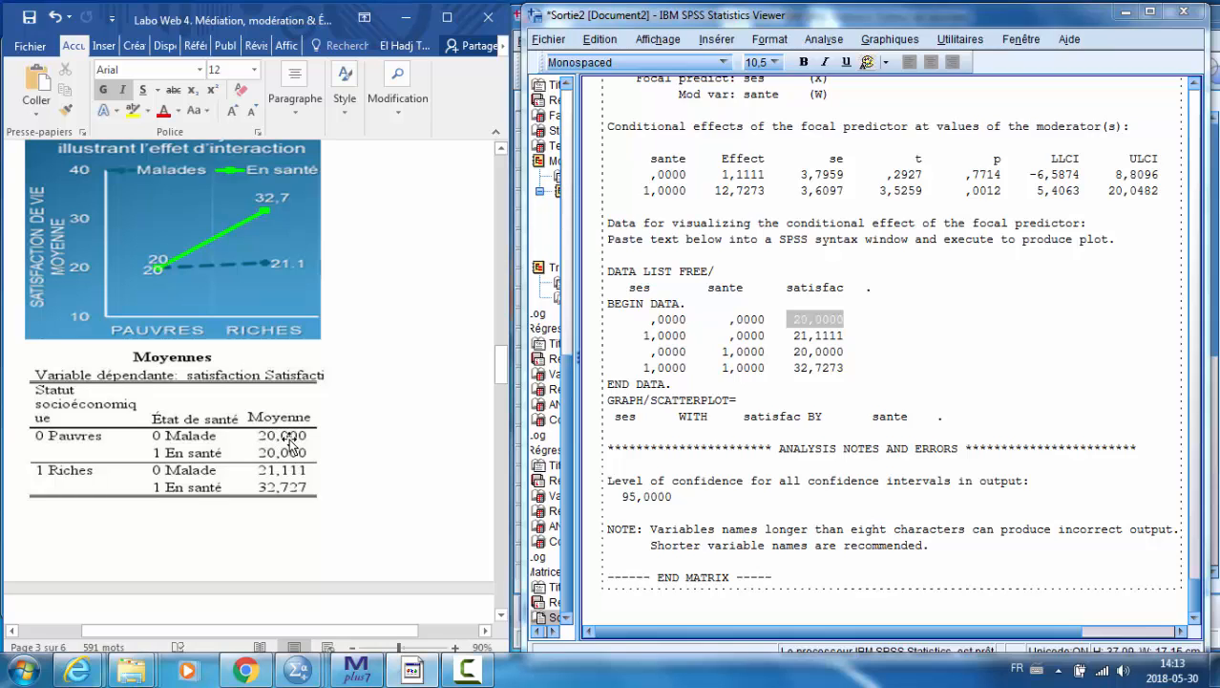
drag(646, 336, 853, 349)
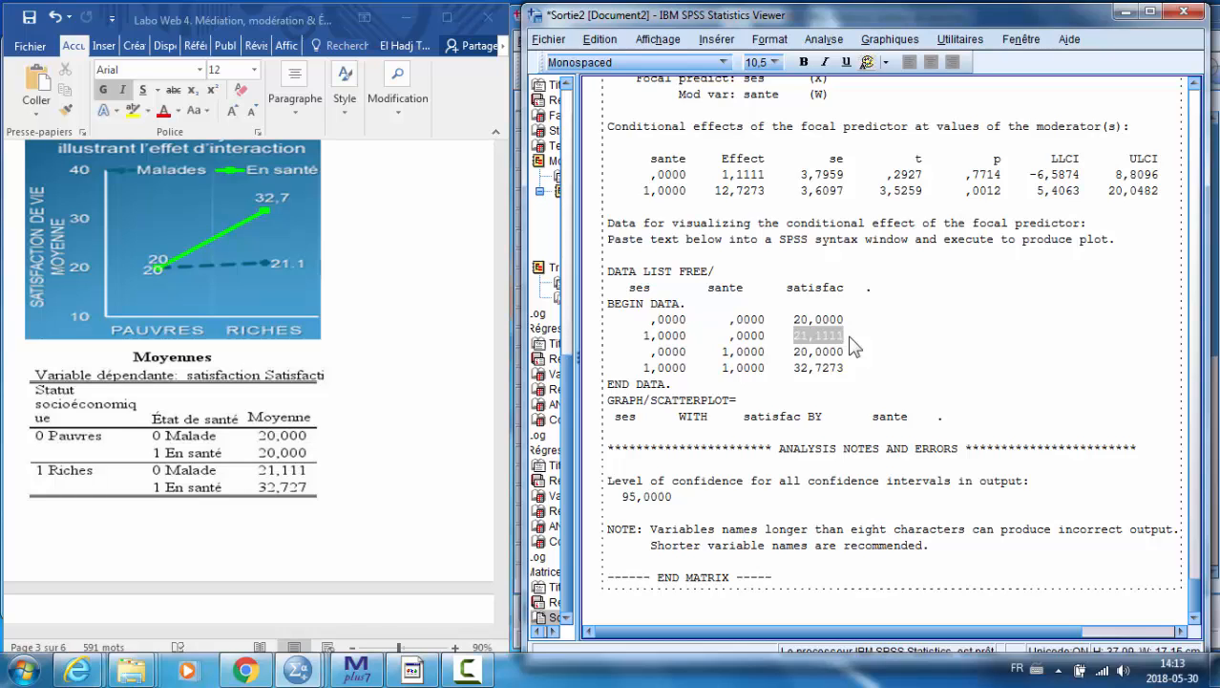
drag(643, 351, 764, 360)
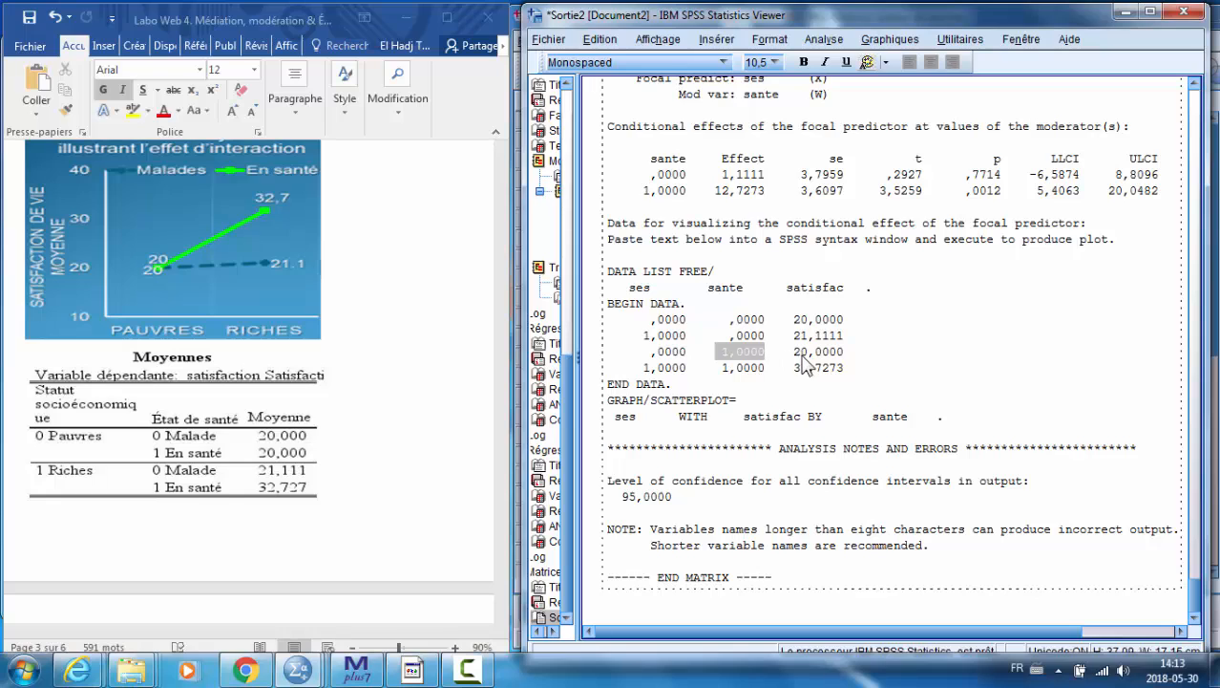
click(658, 377)
drag(714, 373, 846, 380)
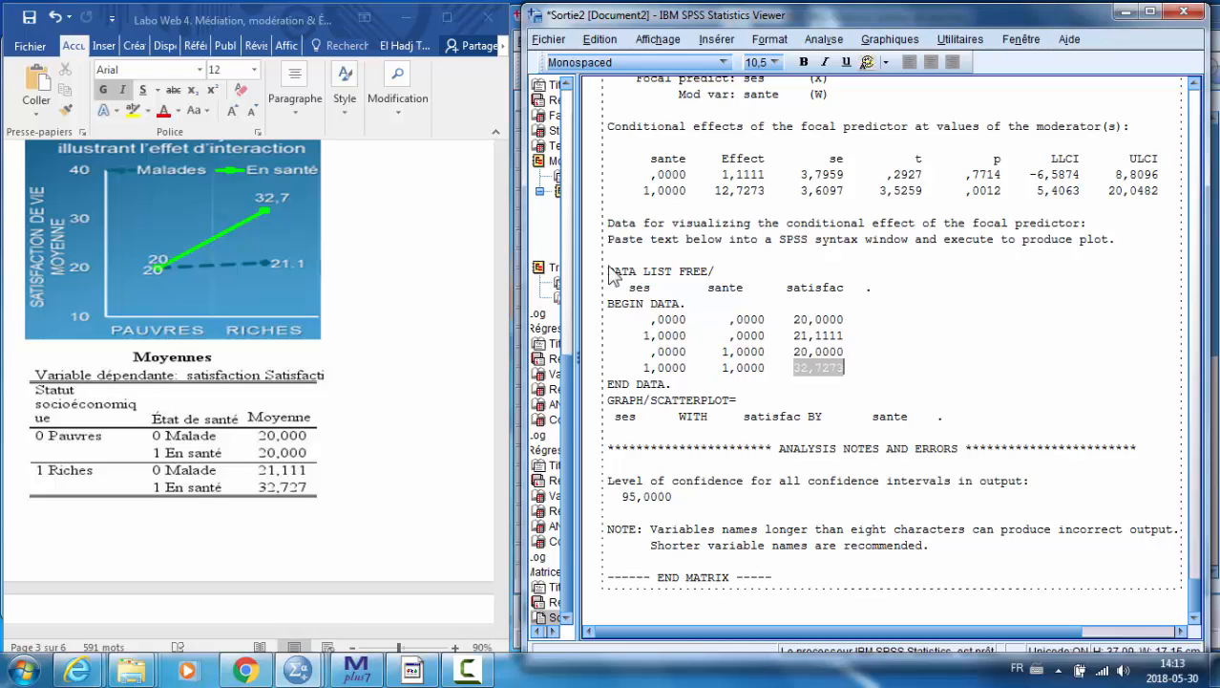
Copy the plotting syntax from DATA LIST FREE through the GRAPH/SCATTERPLOT specification in the PROCESS output
drag(611, 272, 859, 369)
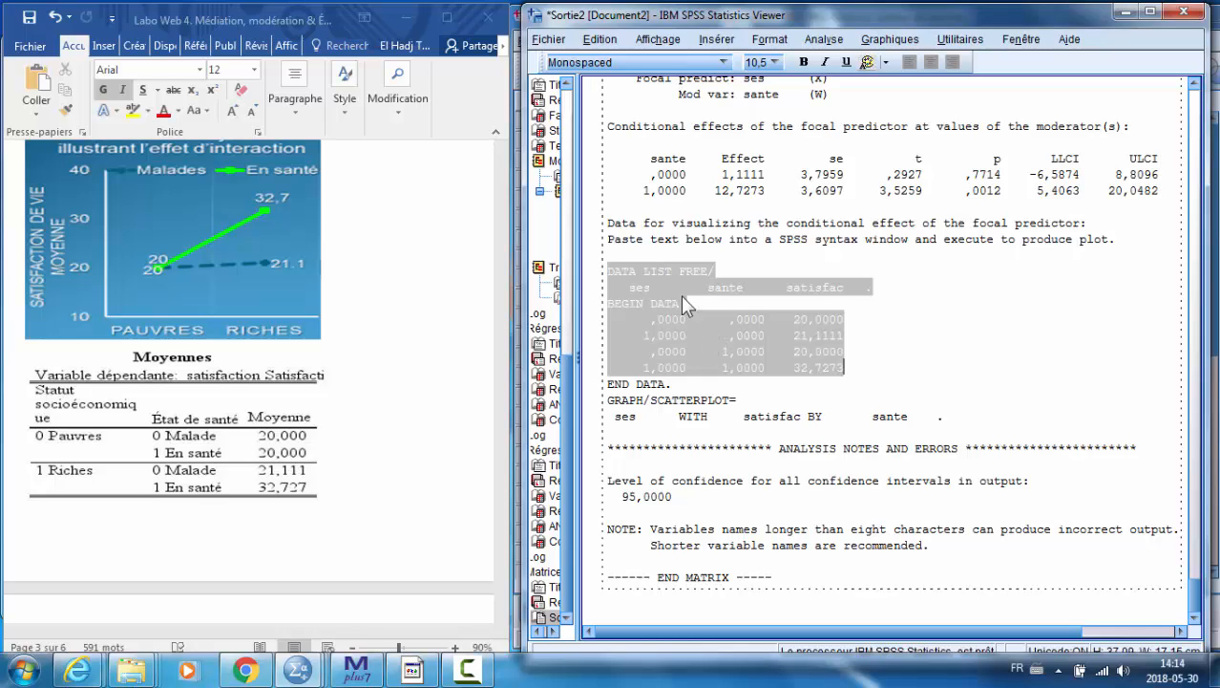
click(636, 264)
drag(609, 267, 966, 427)
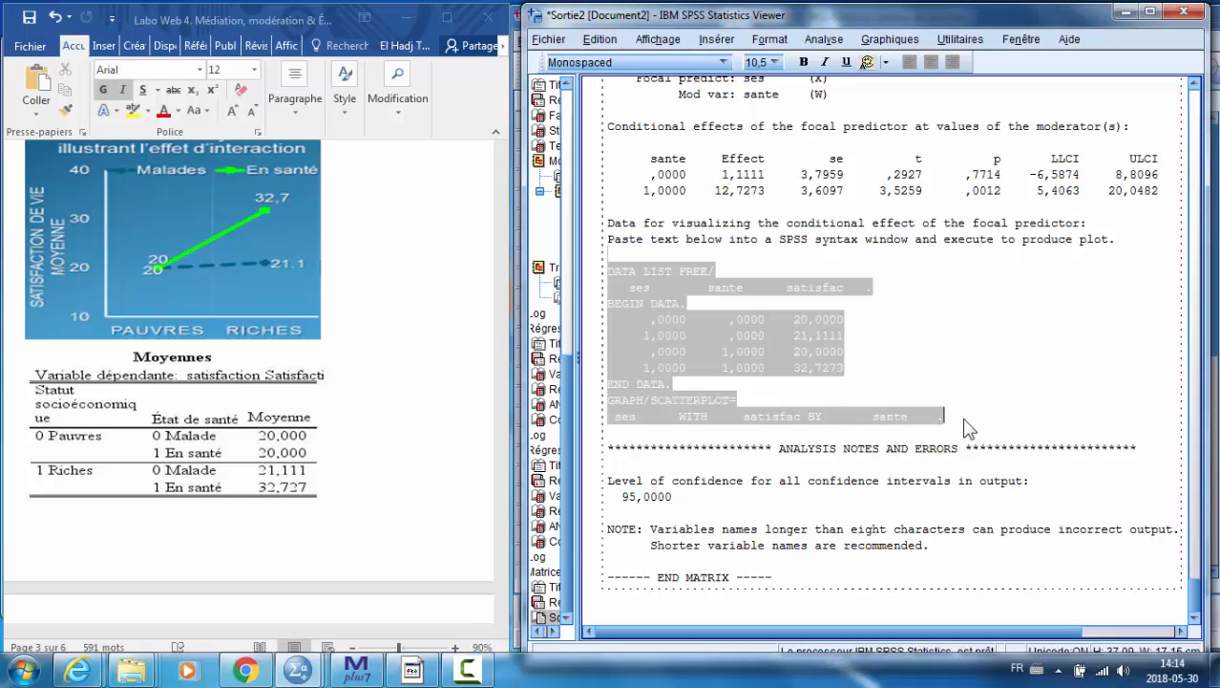
right_click(741, 323)
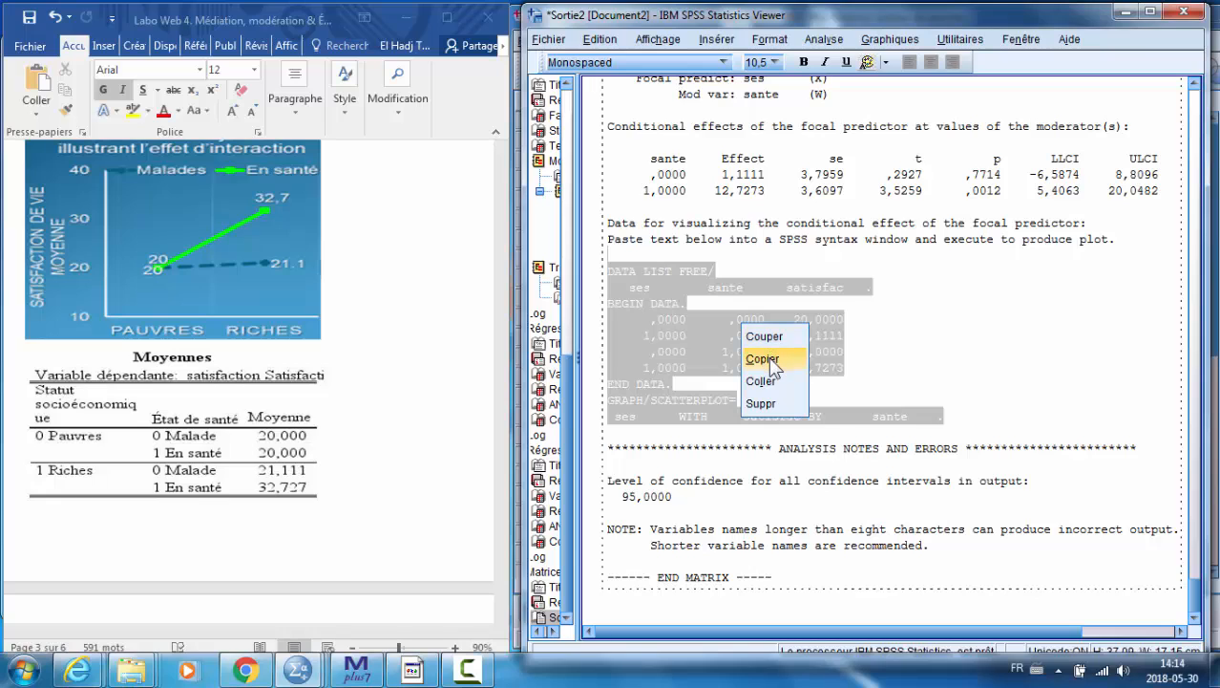
click(769, 357)
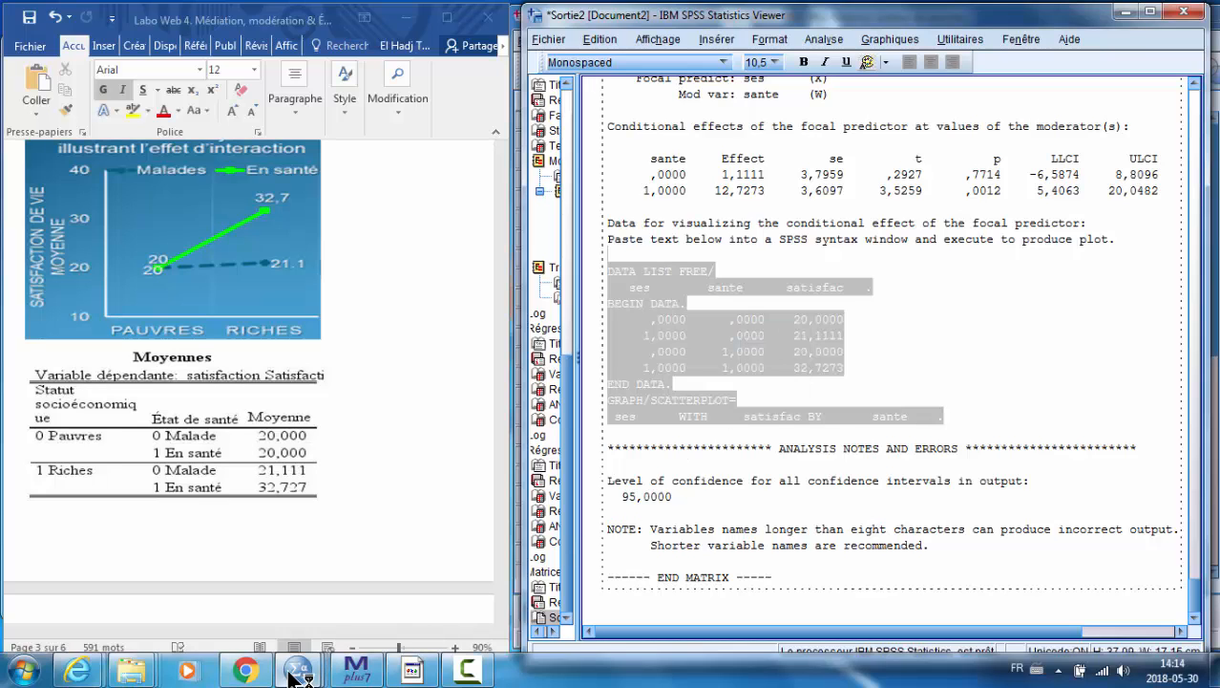
Create a new SPSS syntax file from the data editor and paste the copied plotting syntax into it
mouse_move(298, 674)
click(503, 578)
click(534, 42)
mouse_move(573, 64)
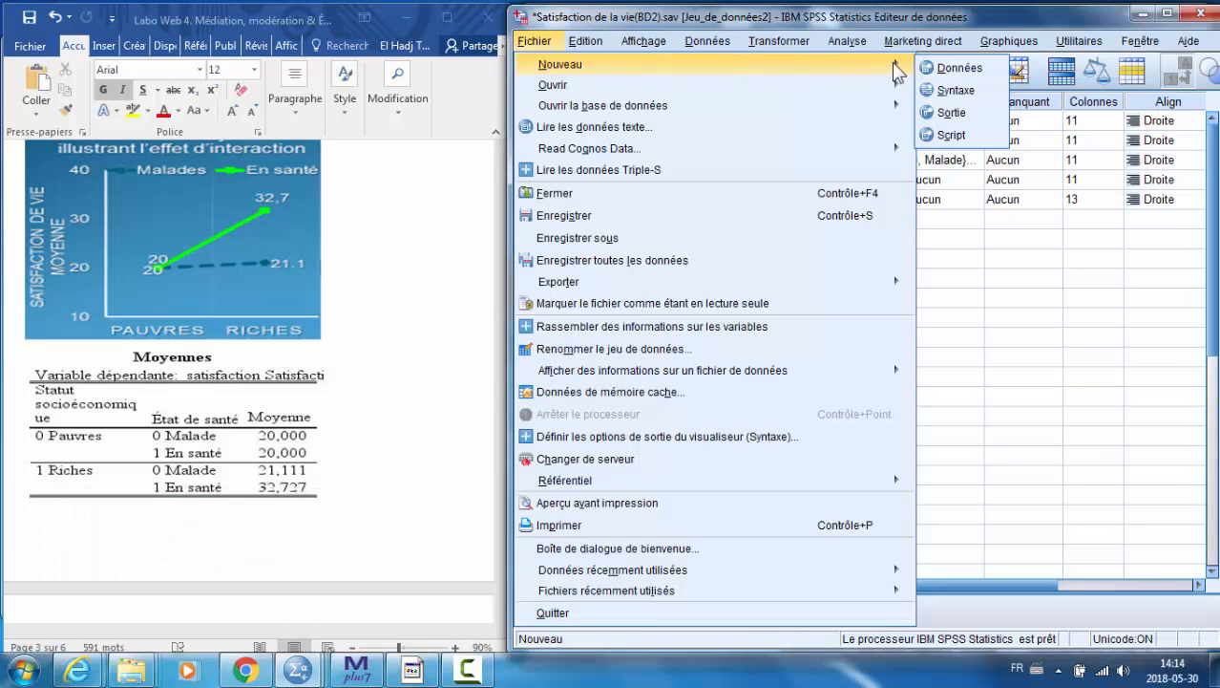
click(954, 90)
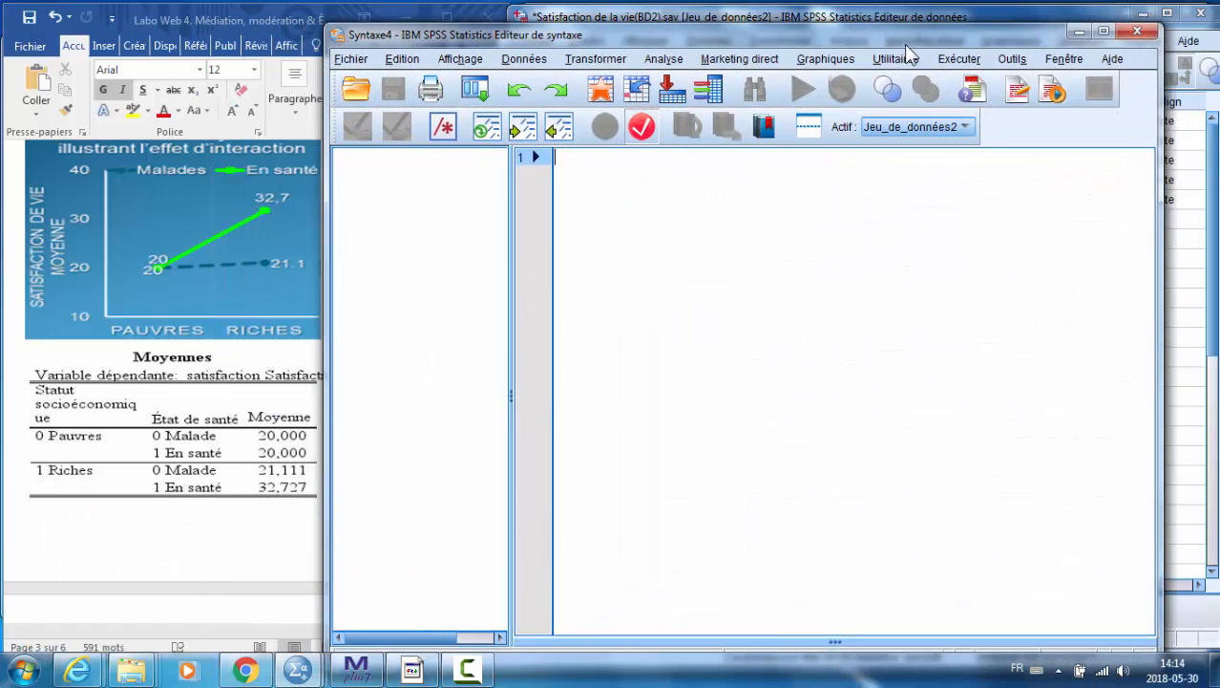
drag(904, 44, 965, 36)
right_click(676, 168)
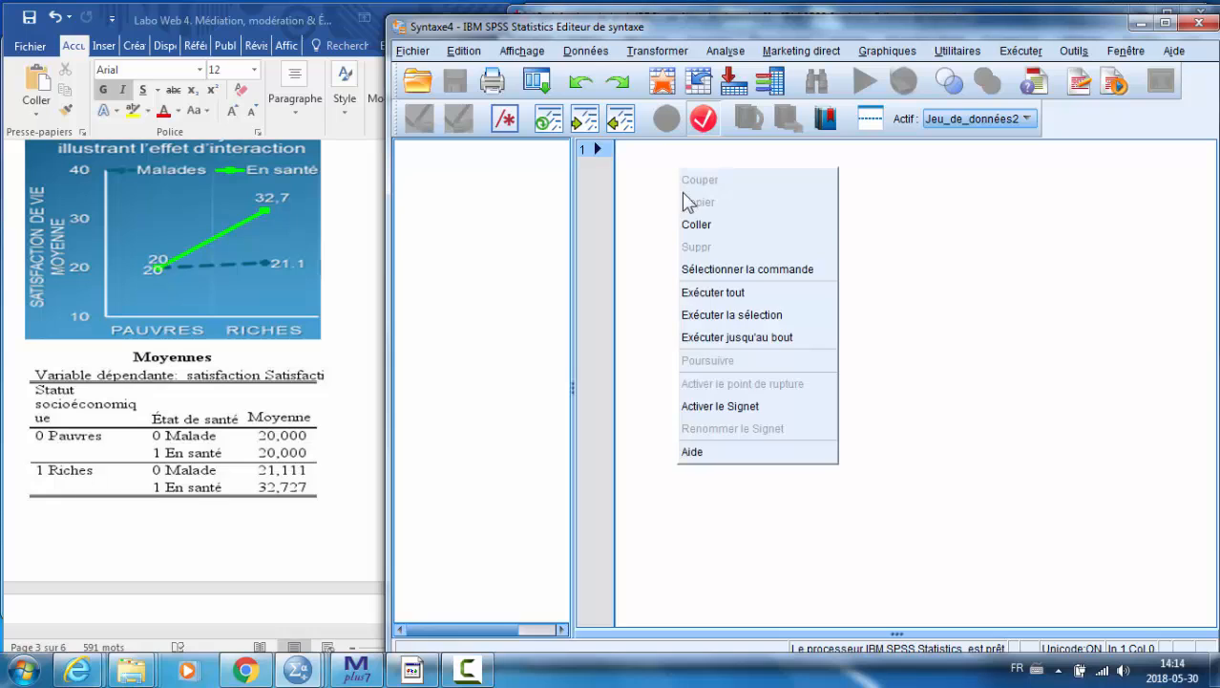
click(696, 225)
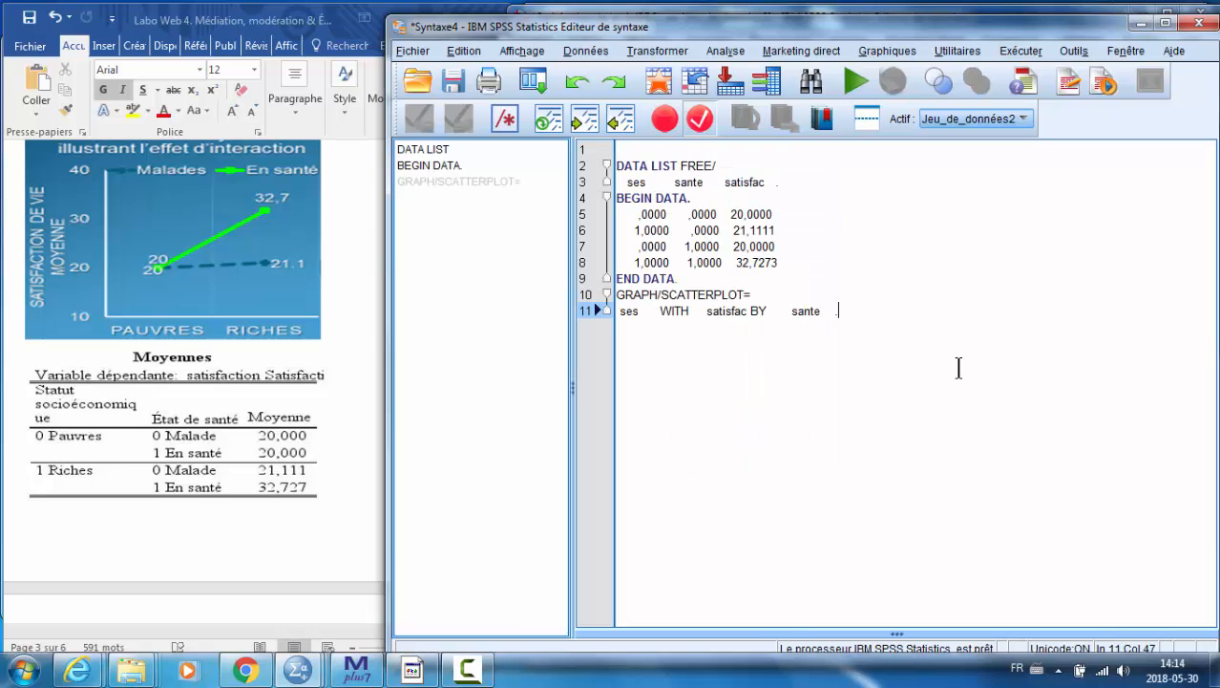
Run the whole pasted syntax, from DATA LIST through GRAPH/SCATTERPLOT, and bring the resulting scatterplot into view
drag(850, 304, 591, 160)
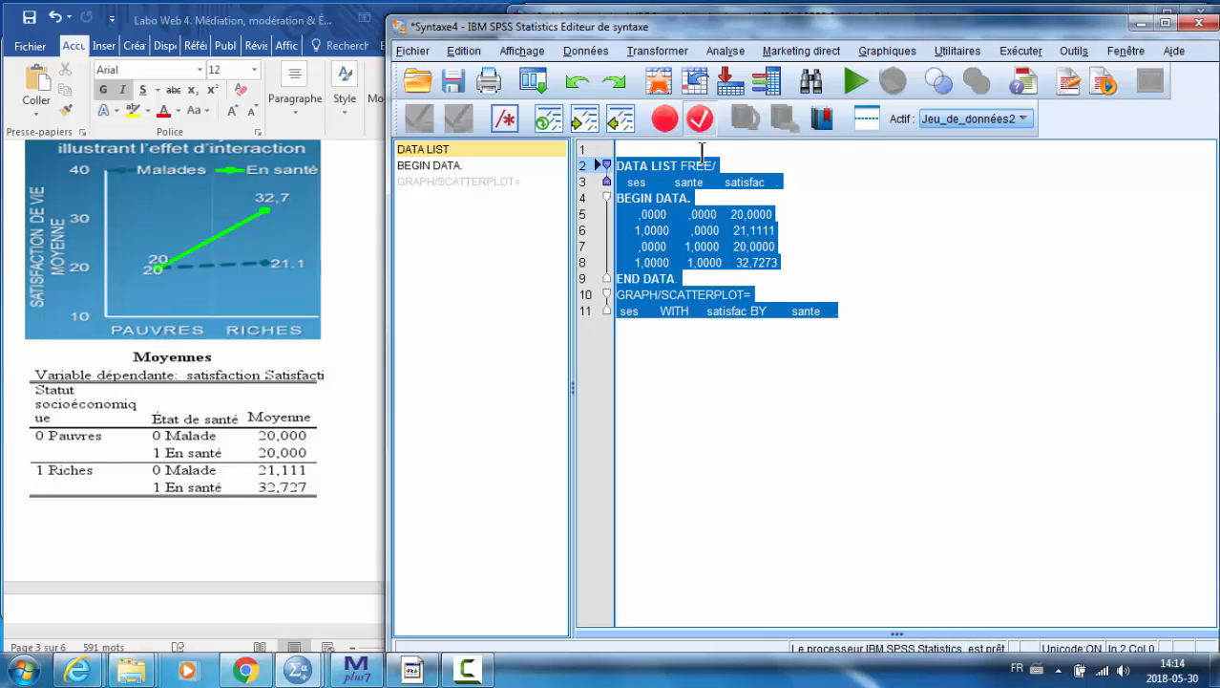
click(857, 82)
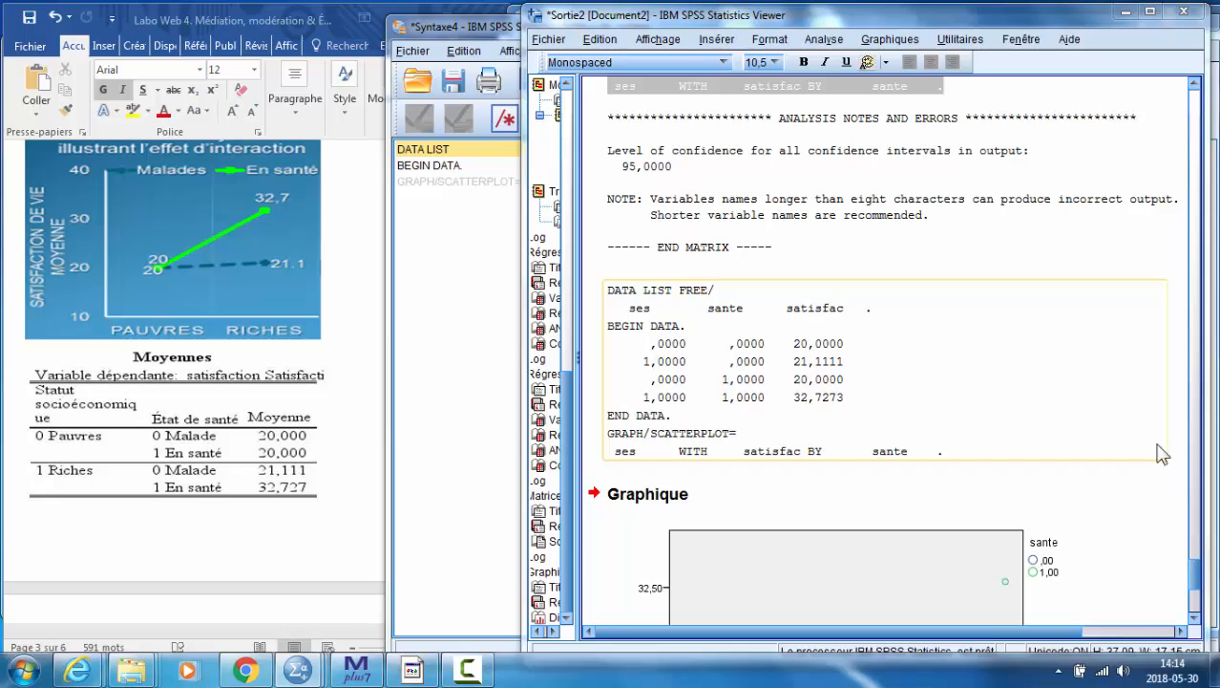
drag(1196, 573, 1198, 609)
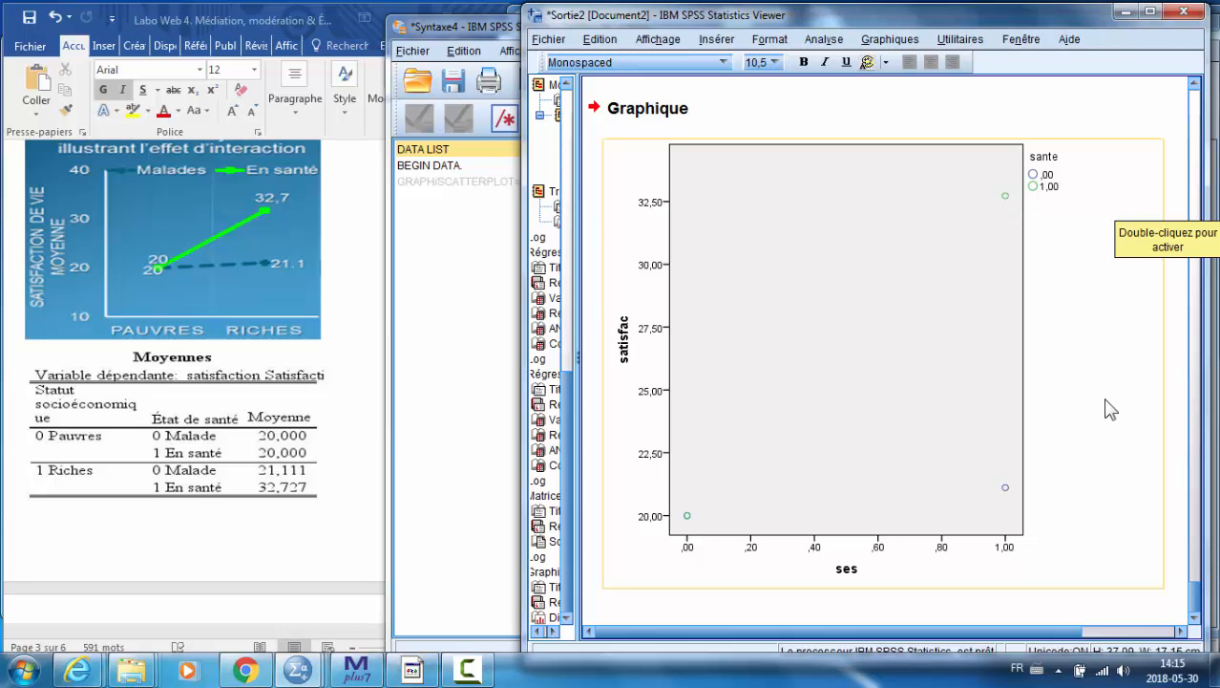
Edit the scatterplot so its point markers use the element type Chemin, apply it, and close the chart editor
double_click(1008, 196)
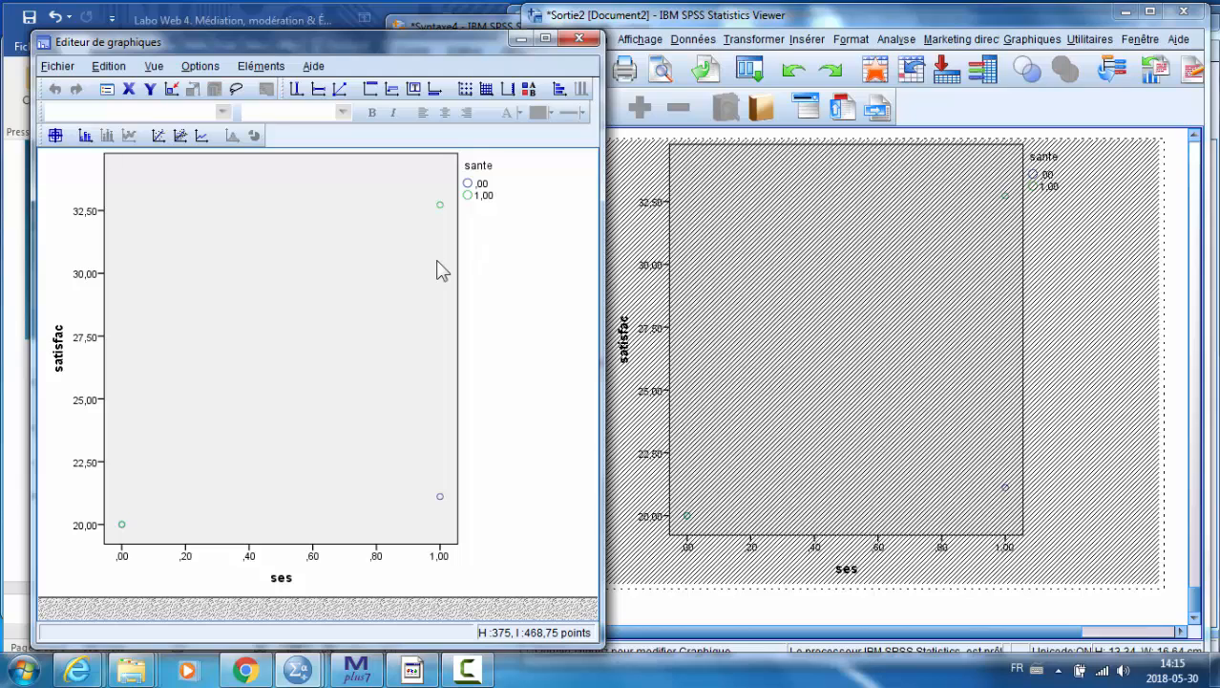
double_click(440, 206)
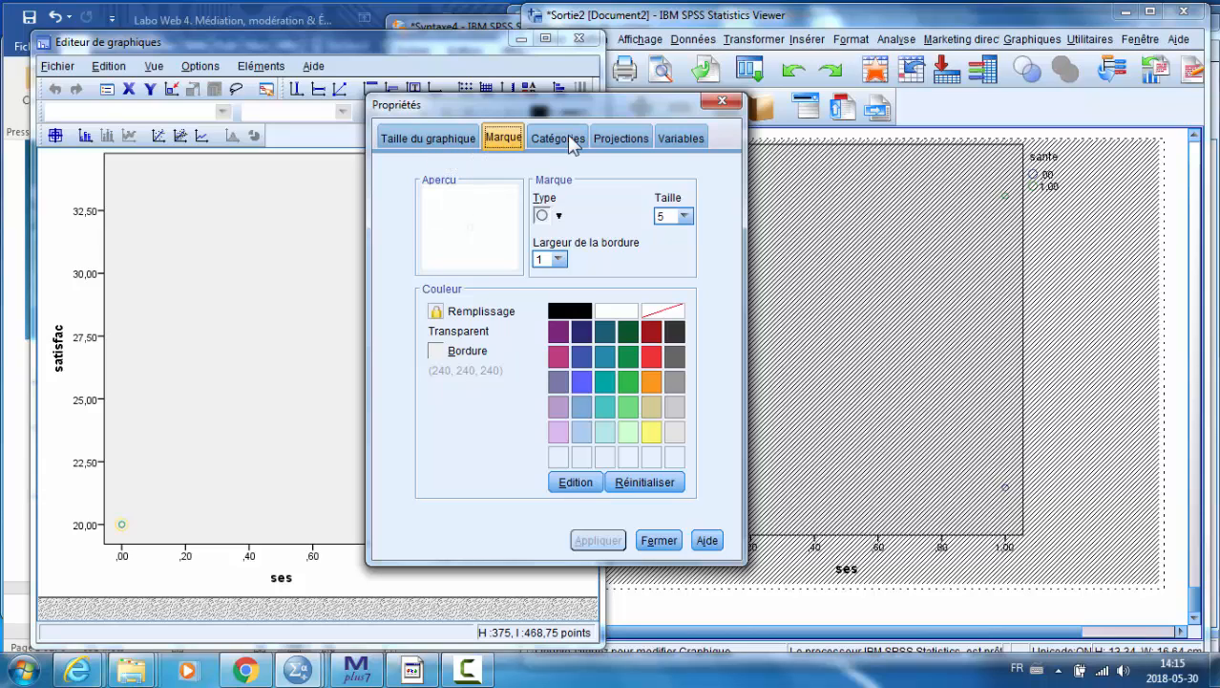
click(680, 139)
click(609, 174)
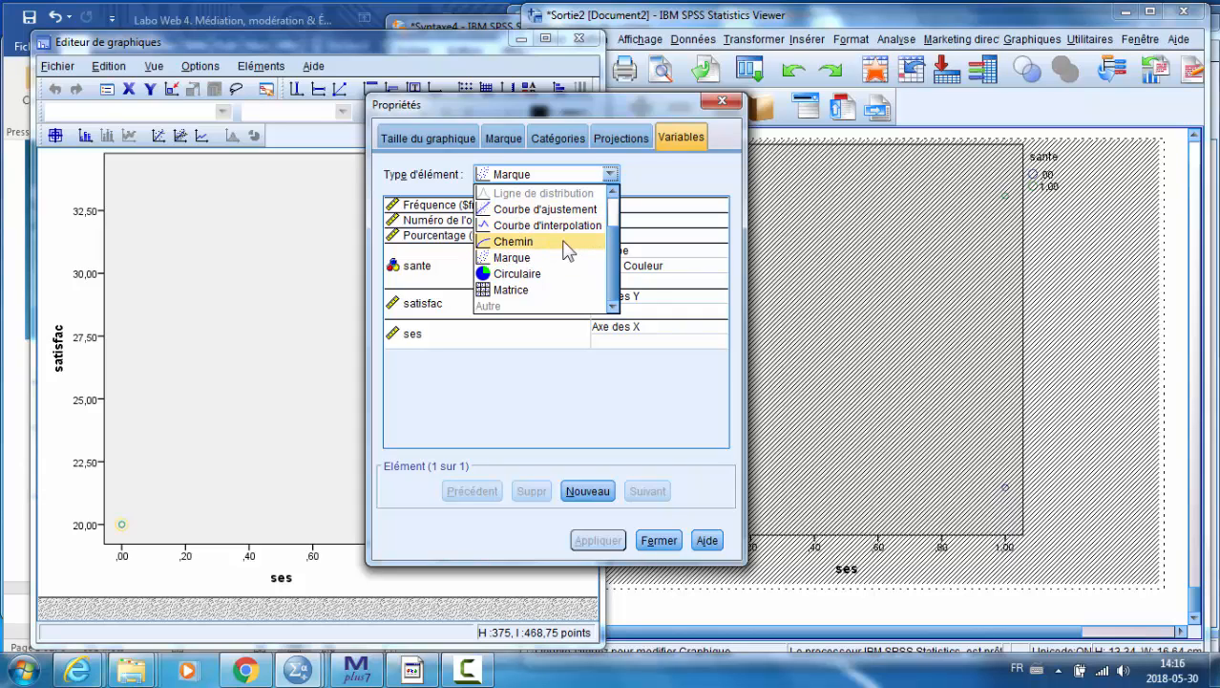
click(516, 242)
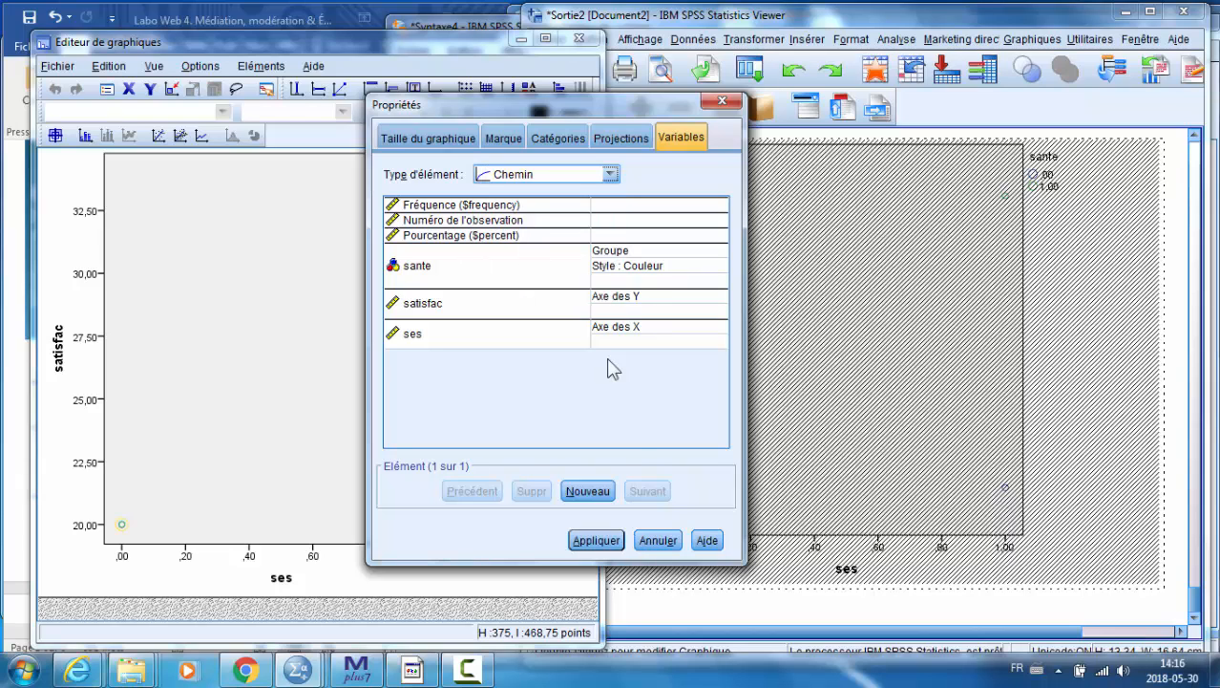
click(598, 541)
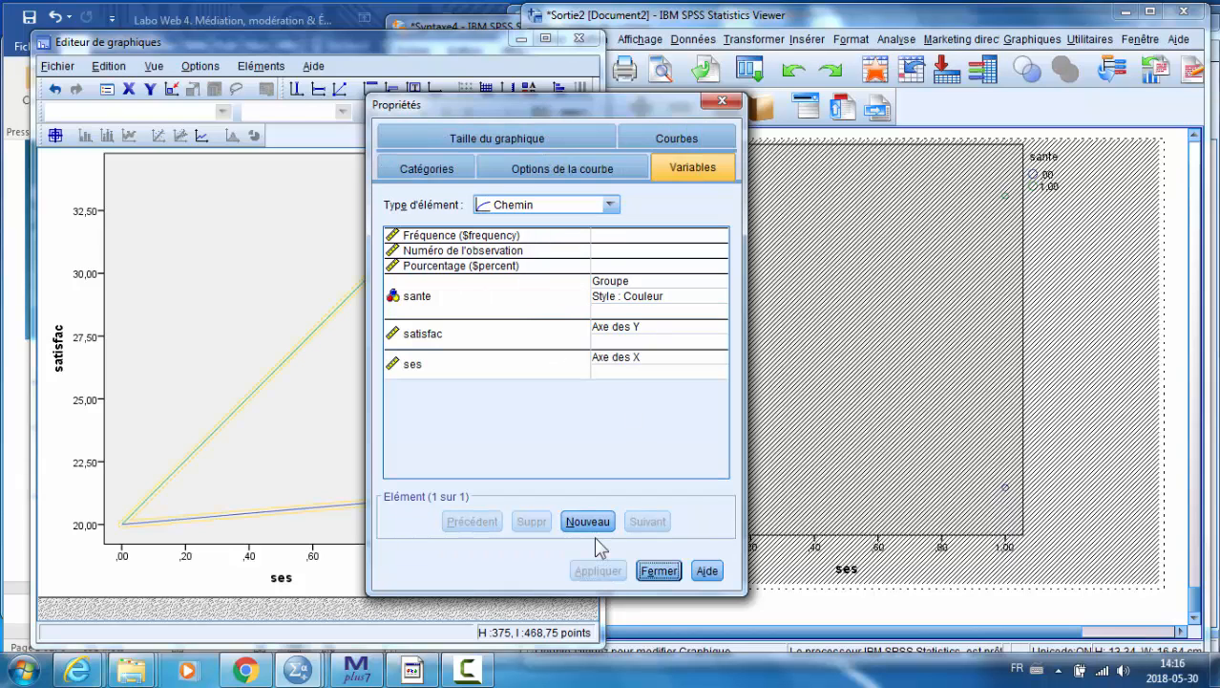
click(658, 571)
click(579, 38)
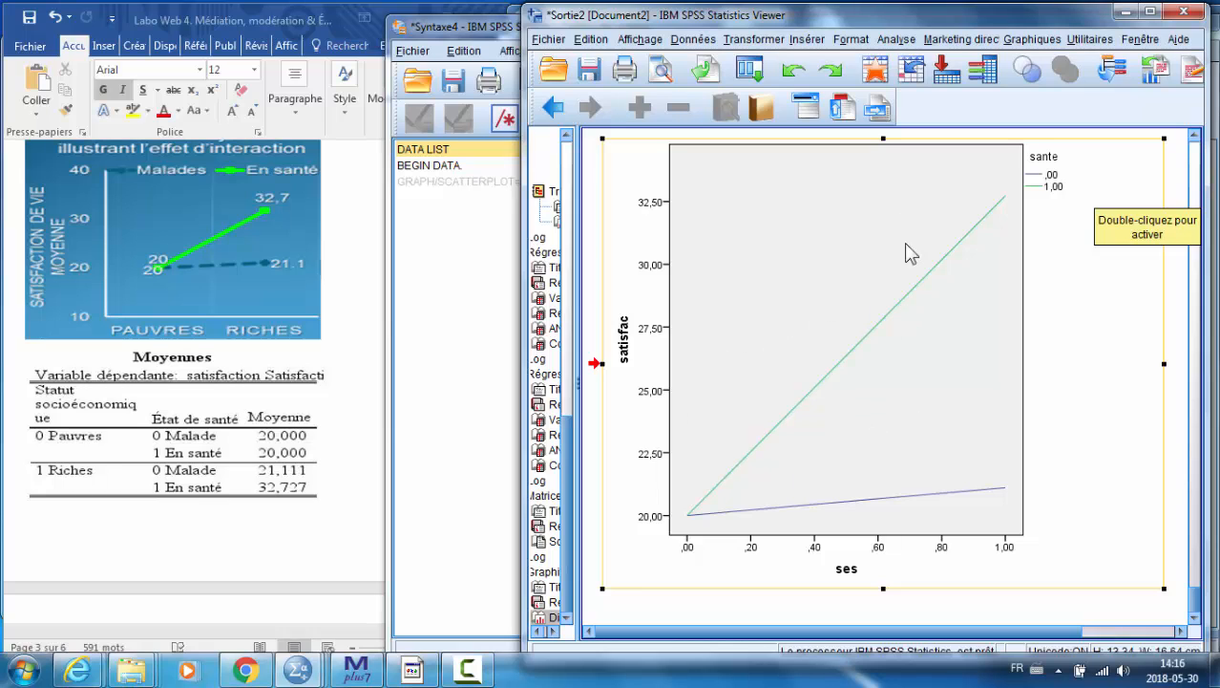
Compare the line chart with the interaction chart in Word and the factorial ANOVA's Tracés de profil plot in the output
click(295, 556)
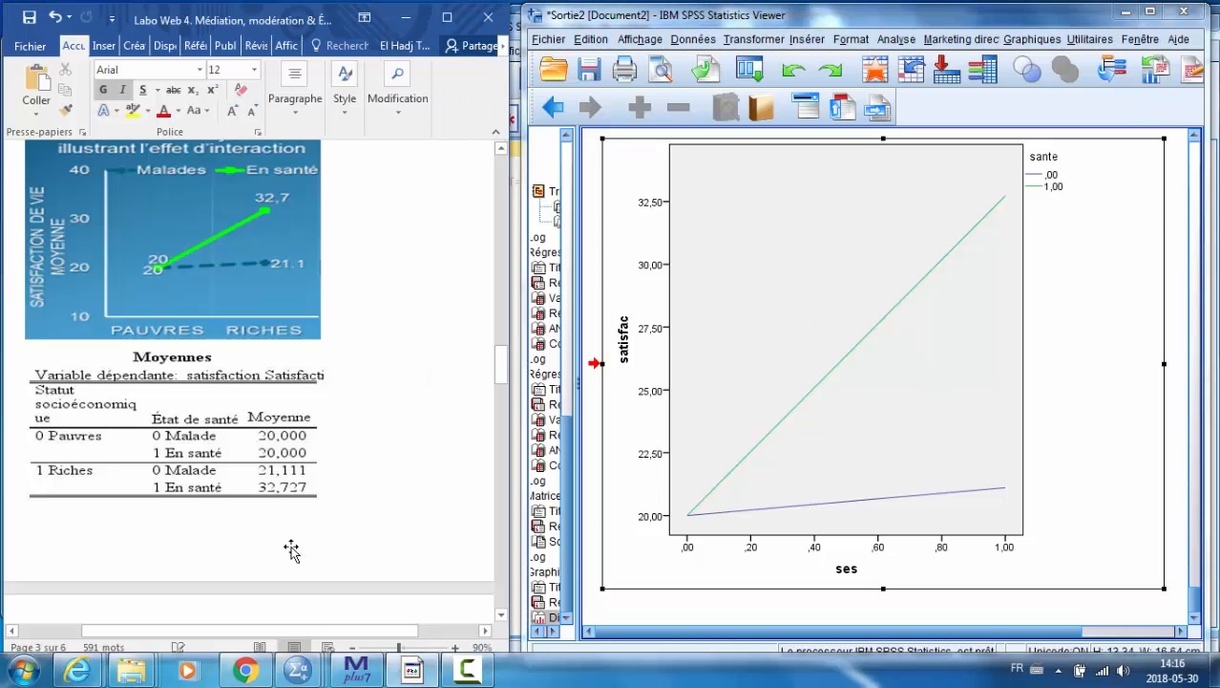
scroll(292, 545, up, 10)
scroll(287, 475, down, 6)
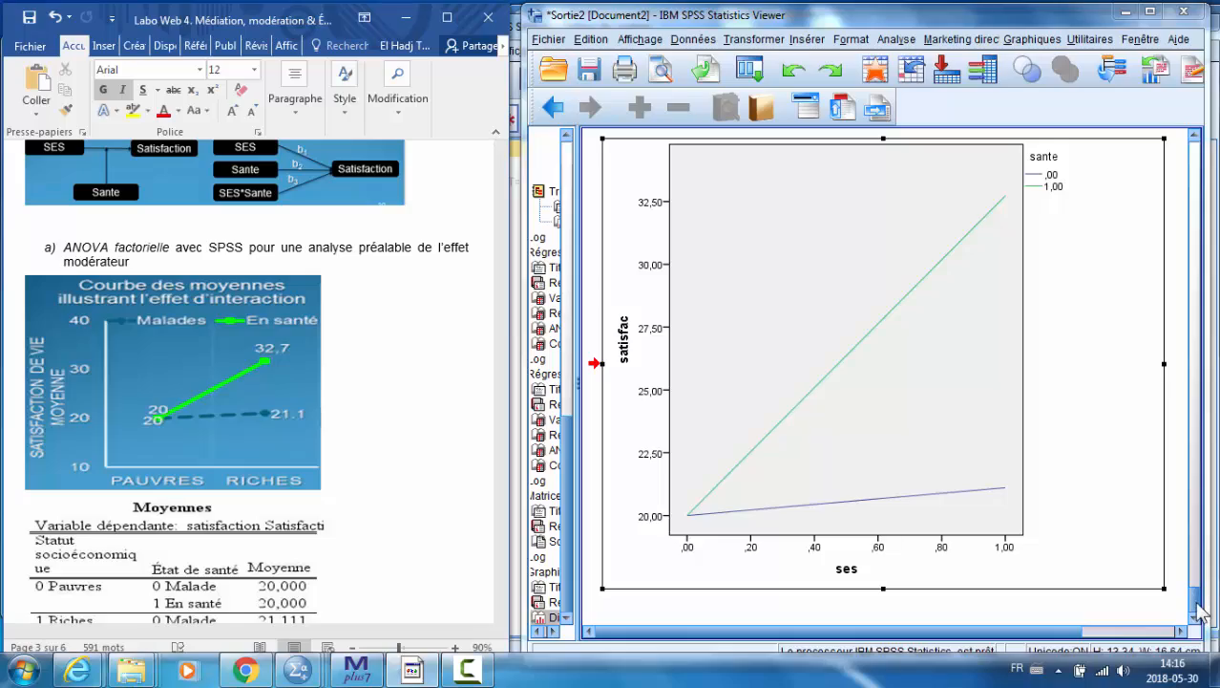
drag(1194, 600, 1201, 256)
scroll(978, 333, up, 3)
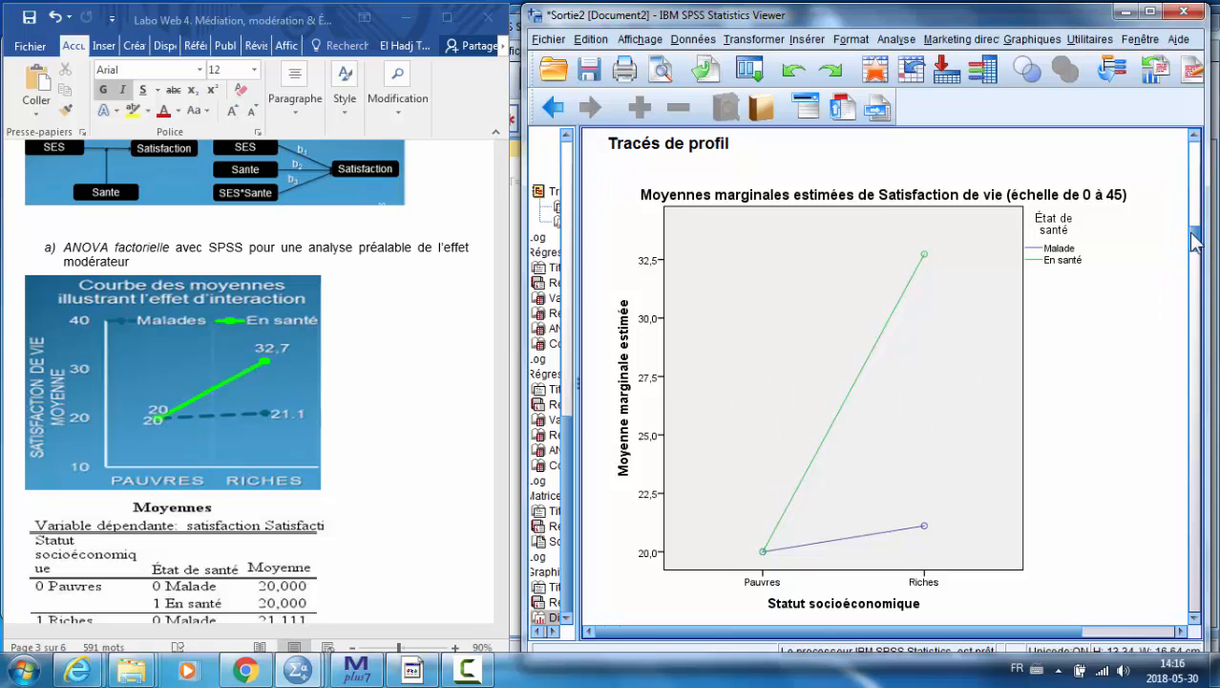
drag(1199, 251, 1198, 616)
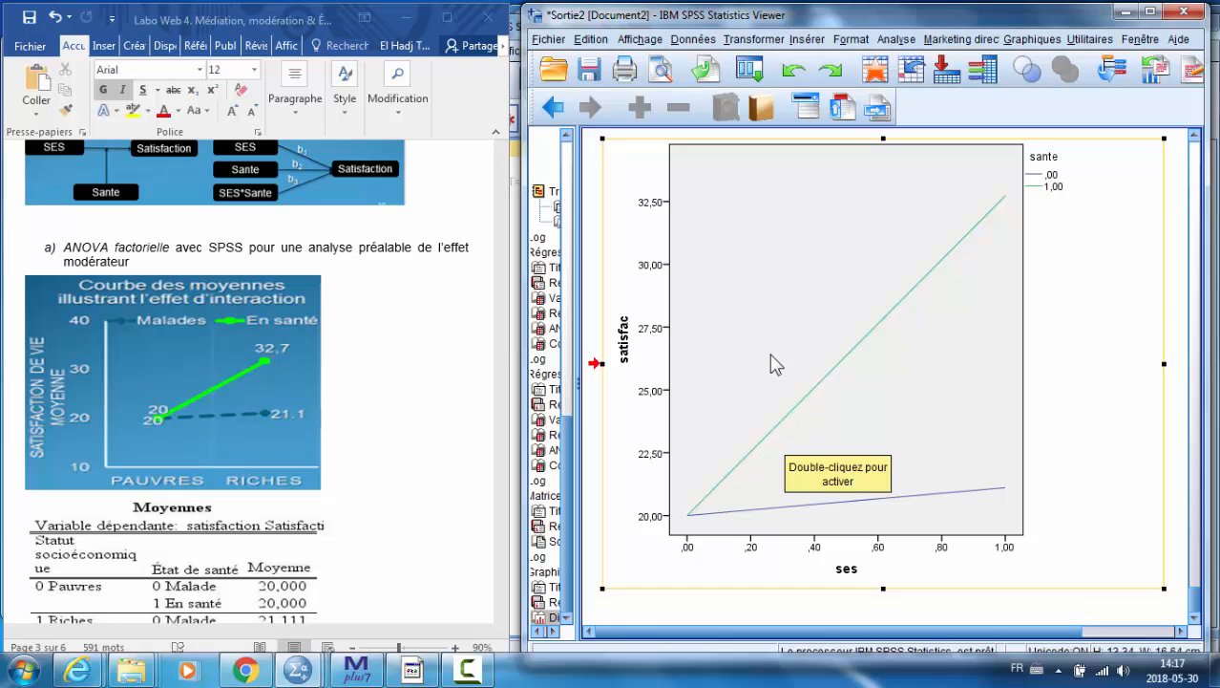
Open Excel with a blank workbook and bring the DATA LIST block in the SPSS output into view beside it
click(24, 670)
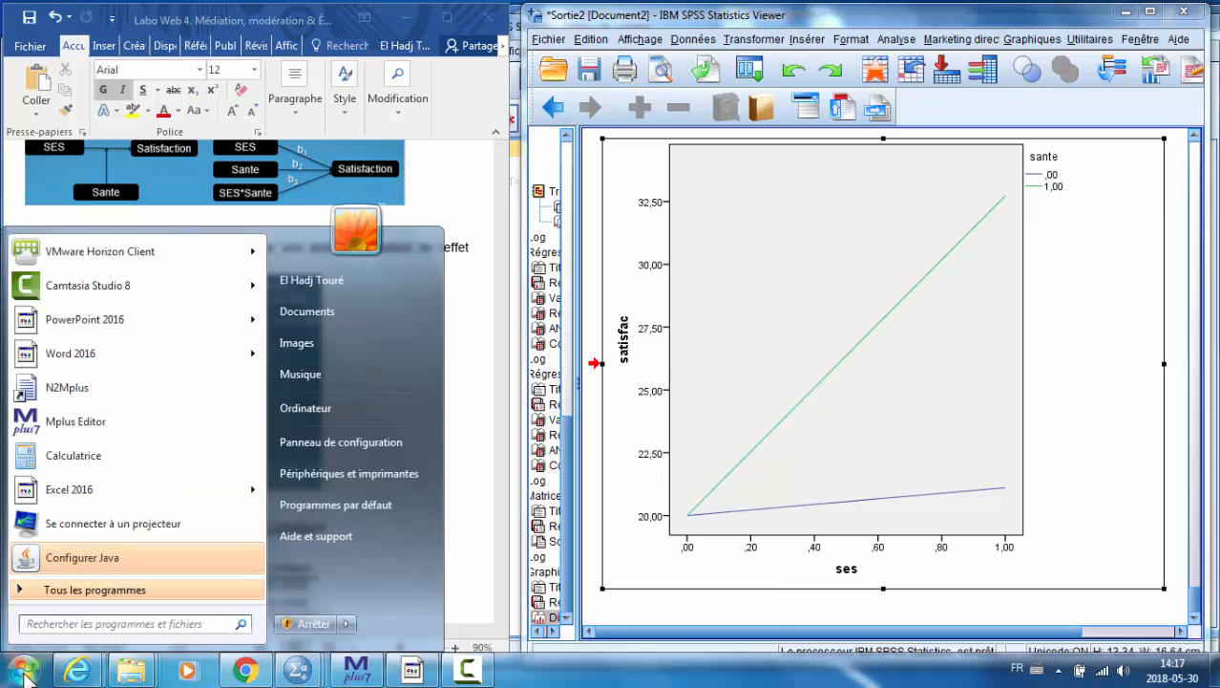
click(72, 489)
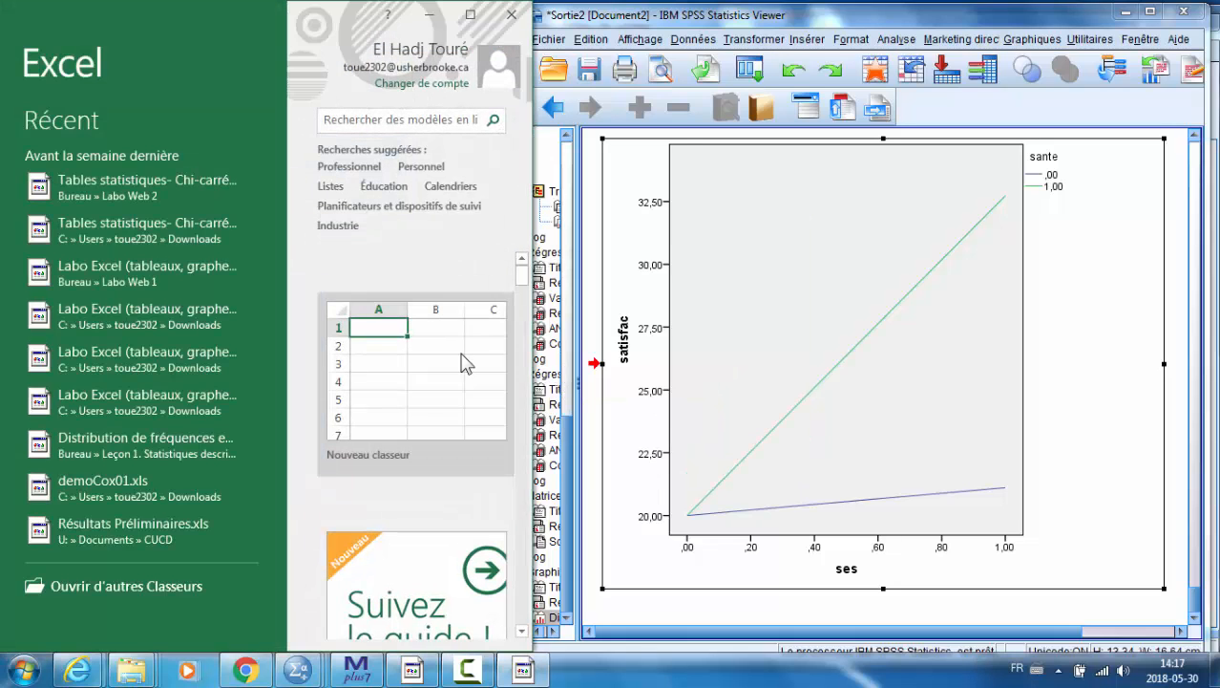
click(462, 363)
click(460, 349)
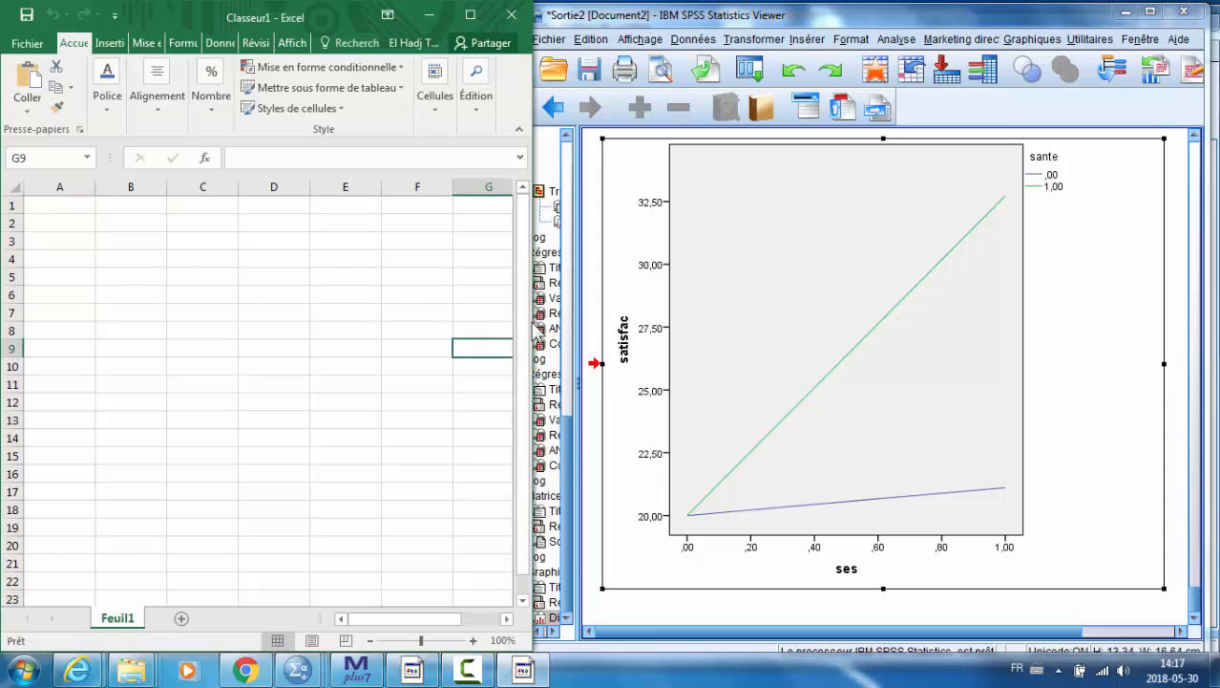
click(965, 465)
scroll(964, 456, up, 5)
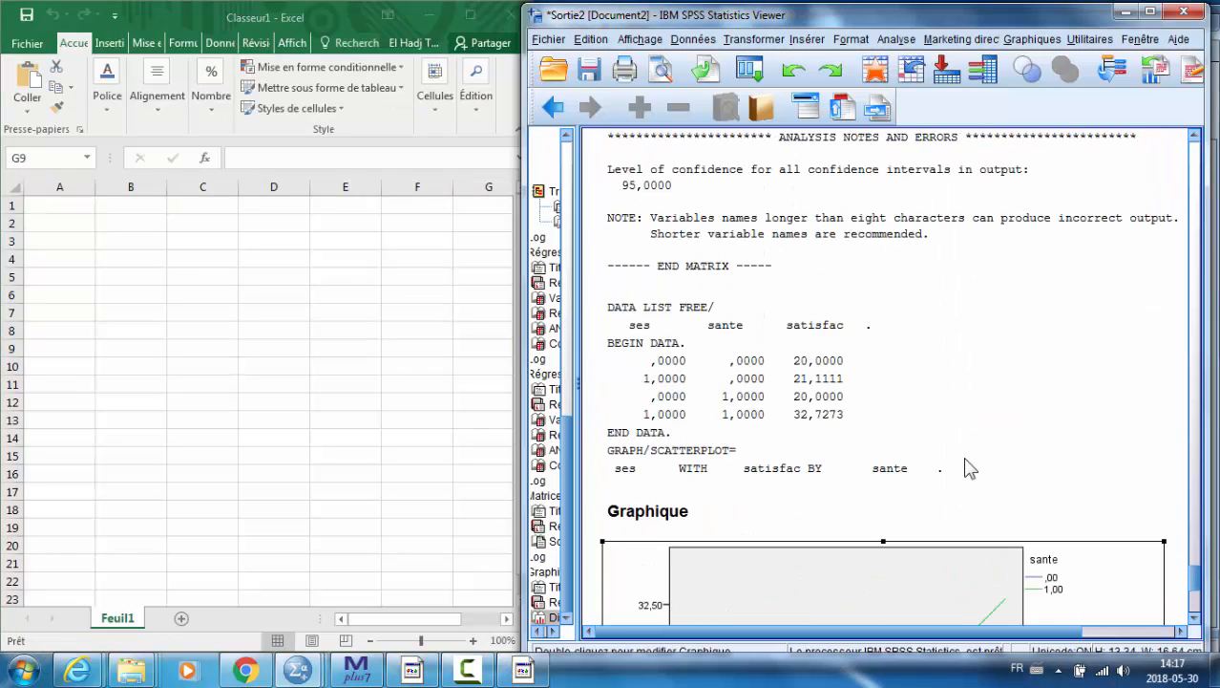
click(273, 314)
Enter the column headings Pauvres and Riches in B3:C3 and the row labels Malade and Sante in A4:A5
click(134, 239)
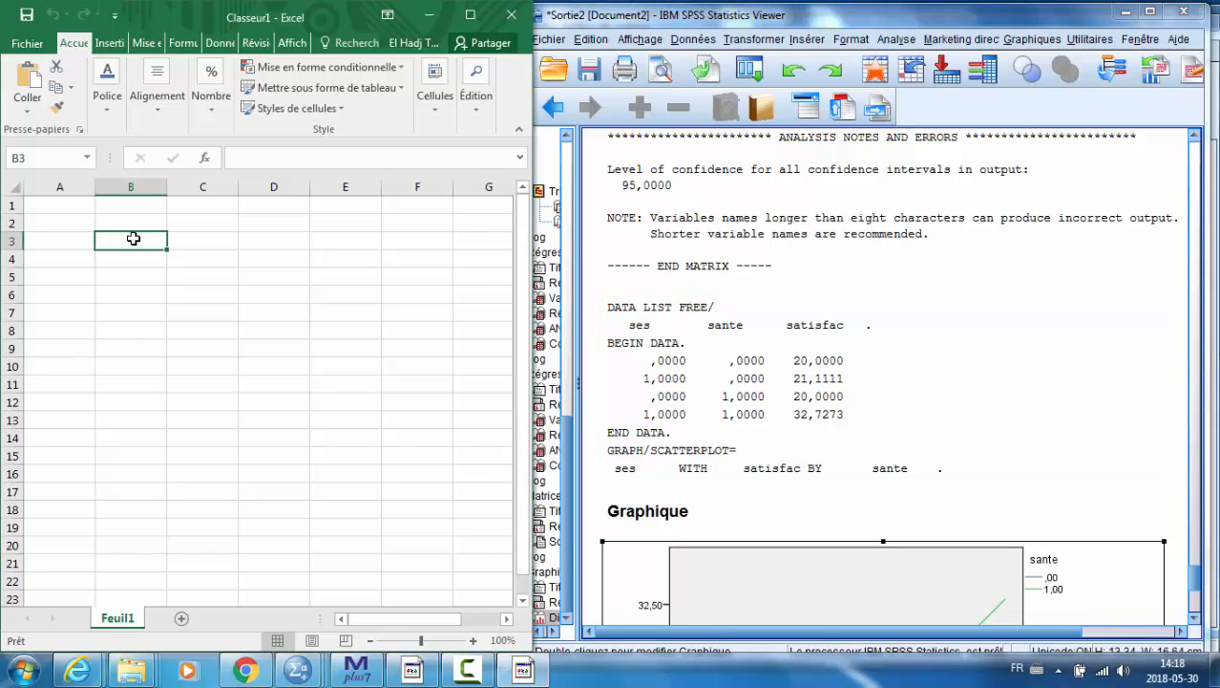
text(Pauvrs)
key(Tab)
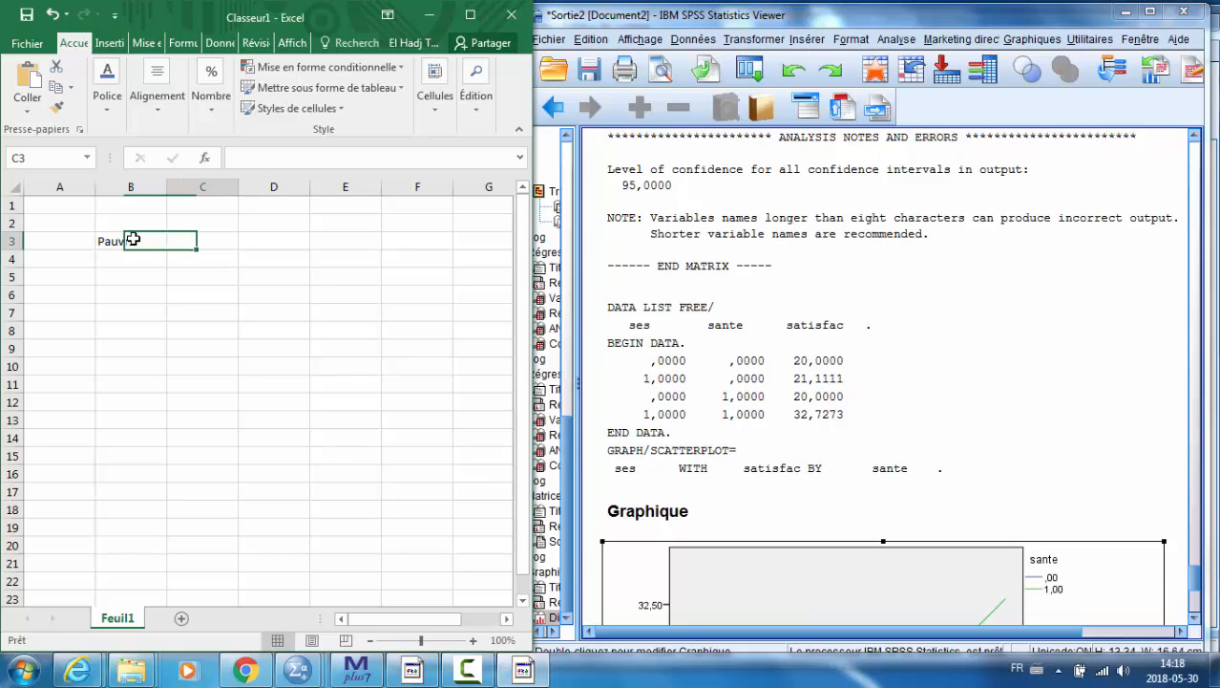
text(Riches)
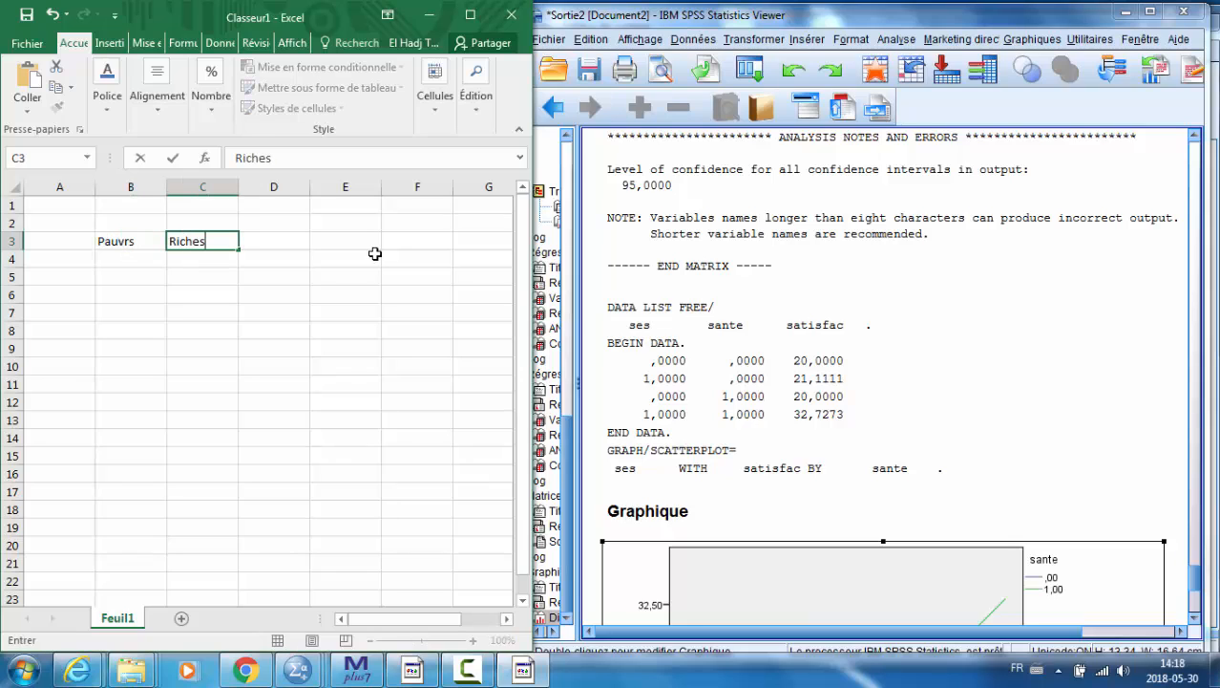
click(56, 256)
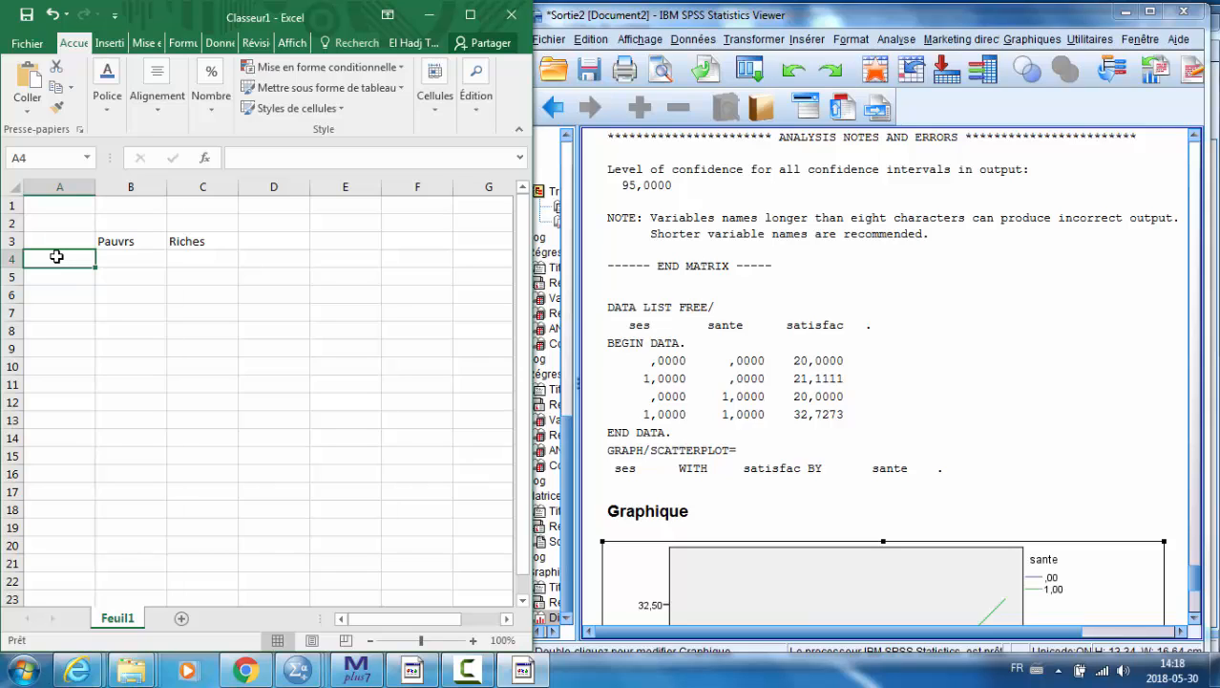
text(Malade)
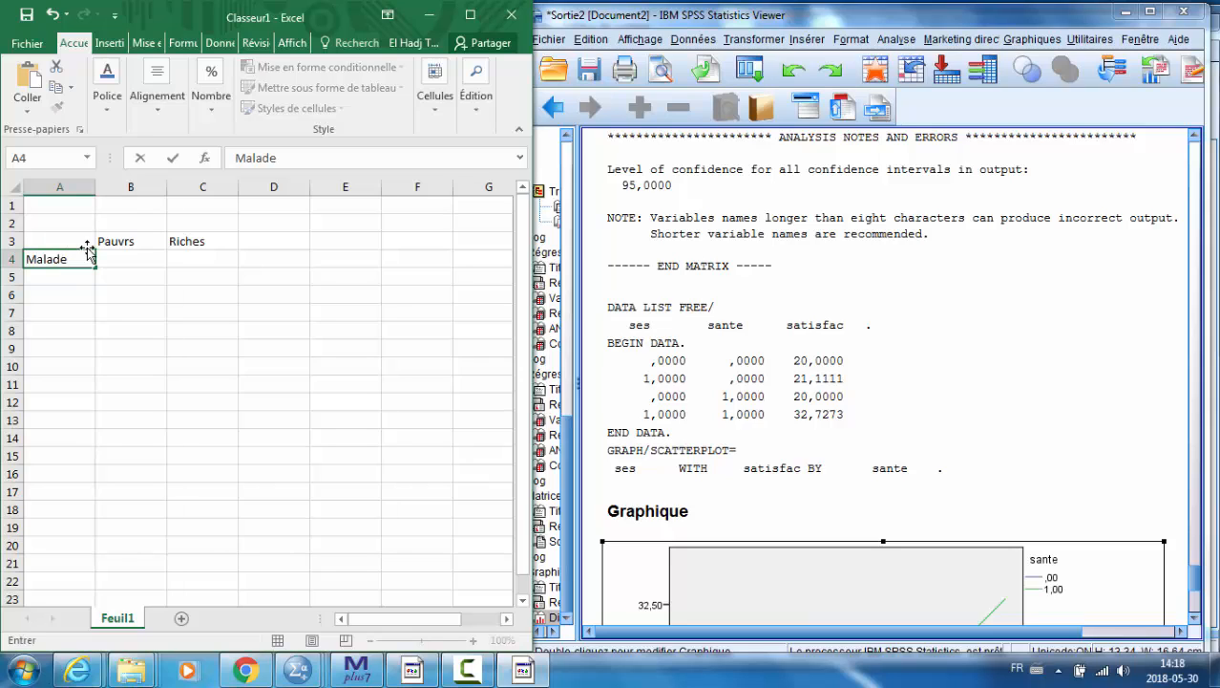
click(63, 273)
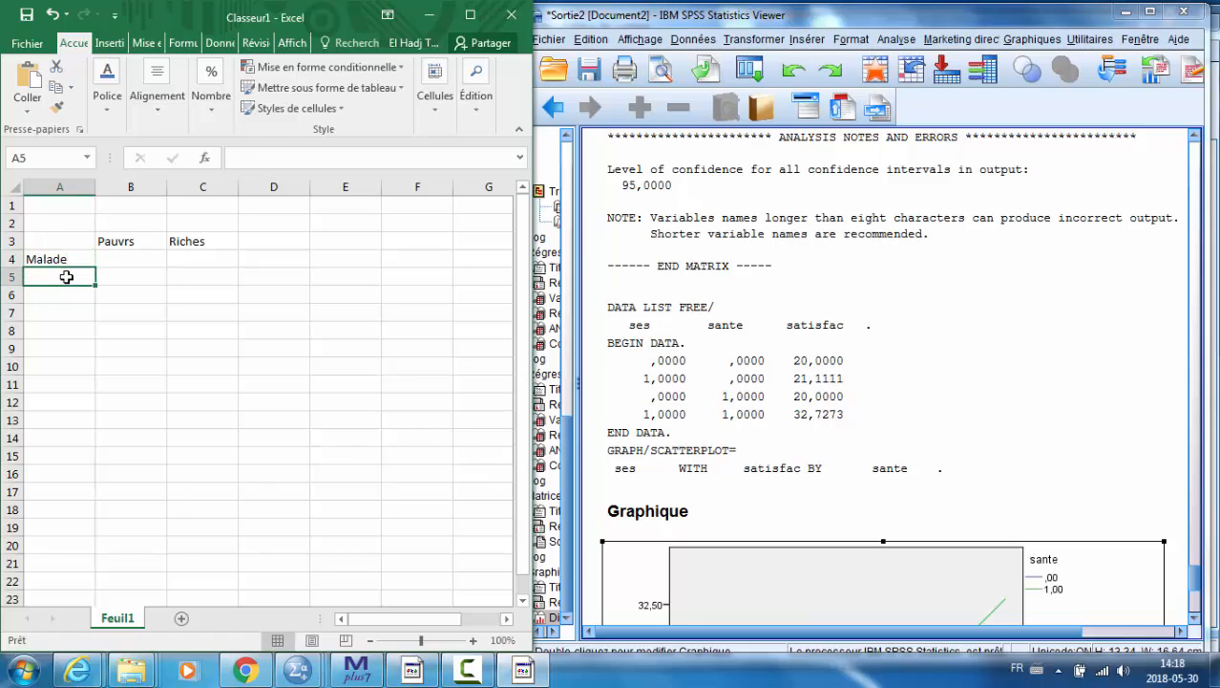
text(Sante)
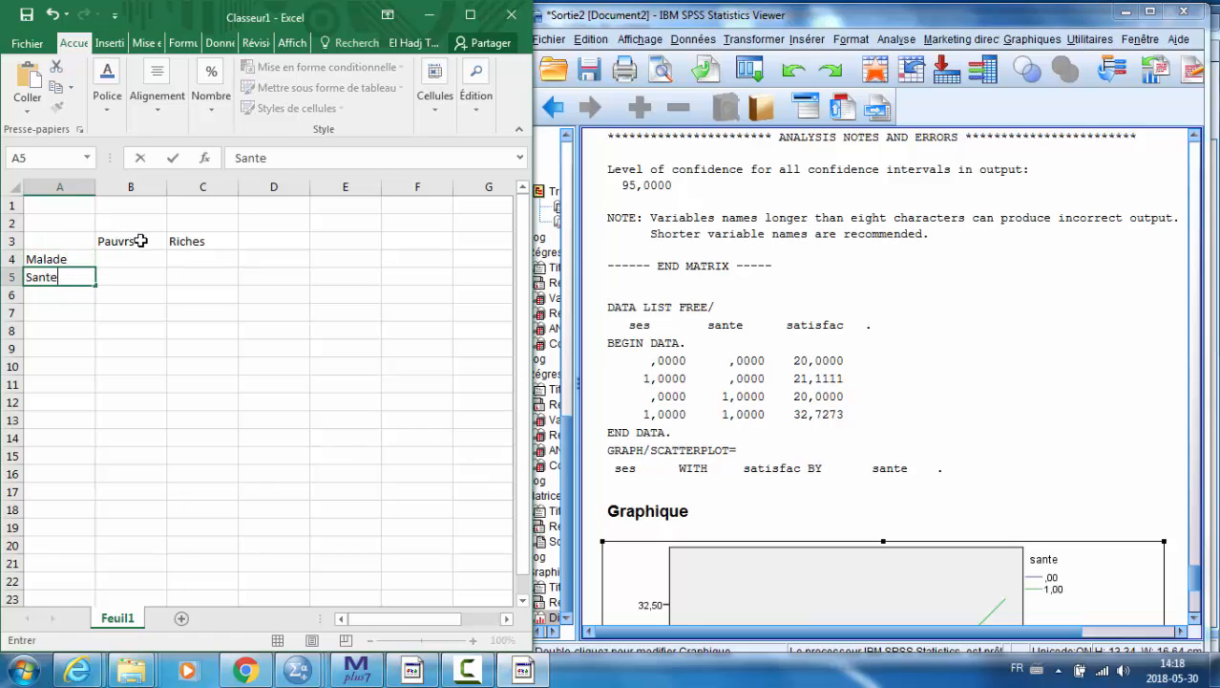
Enter 20 and 21,11 in the Malade row (B4:C4) and 20 under Pauvres in the Sante row (B5)
click(146, 258)
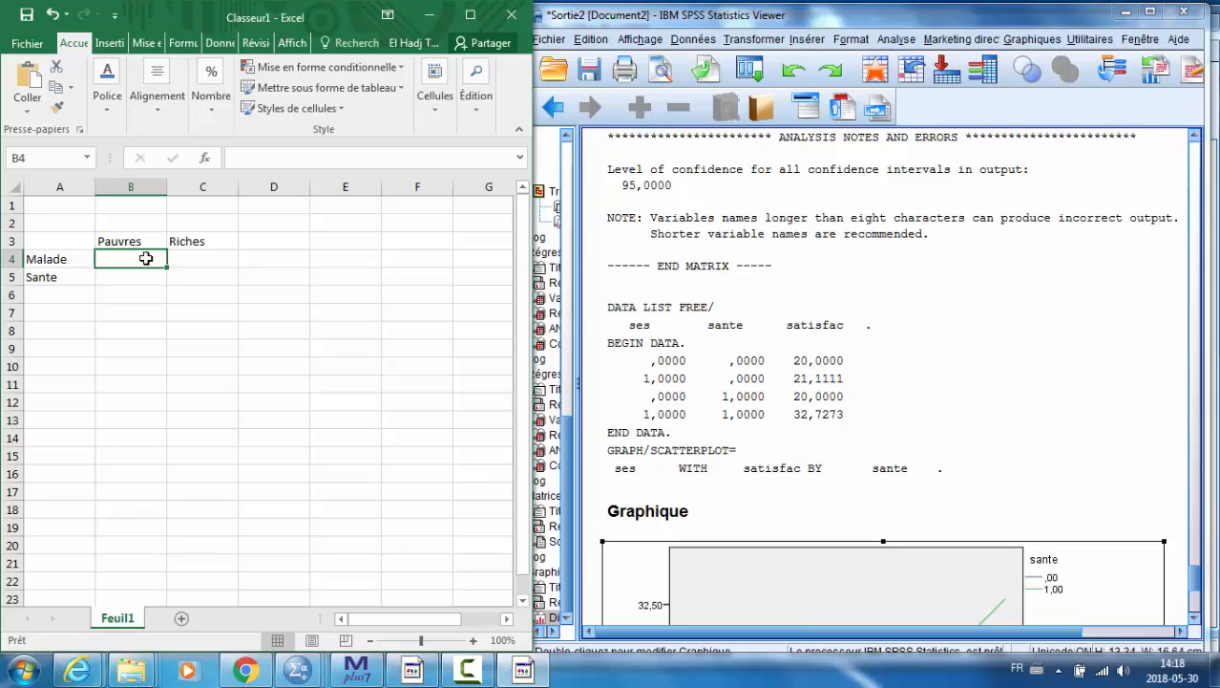
text(20)
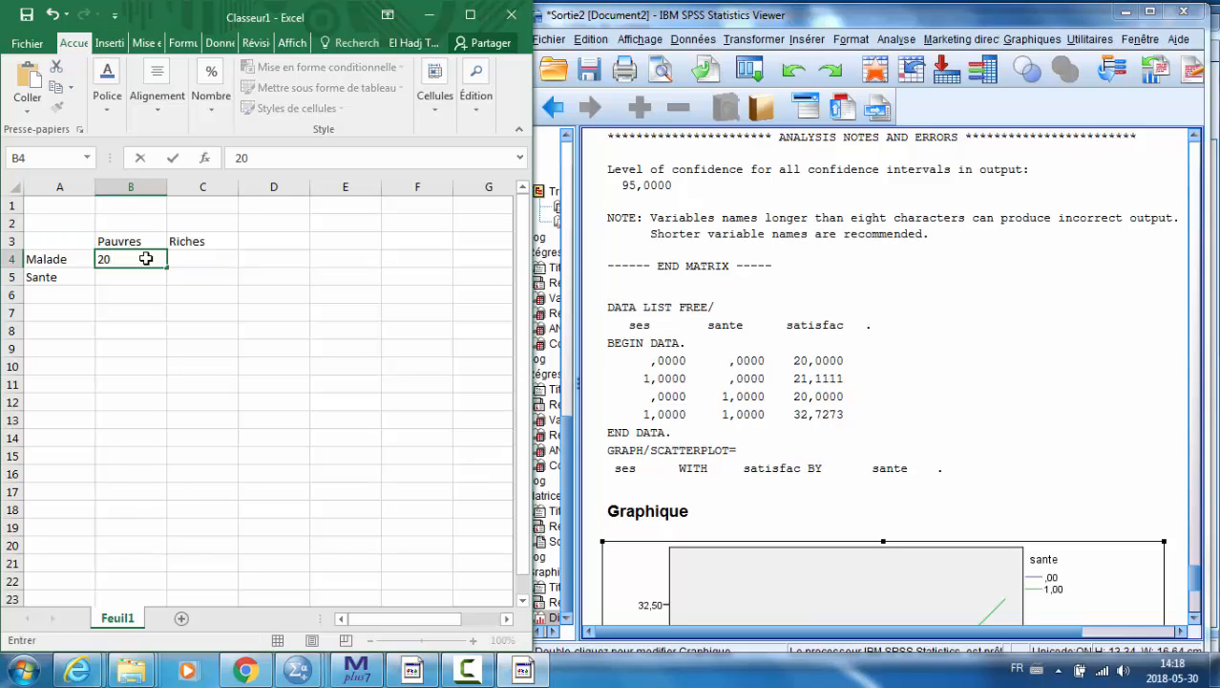
click(188, 264)
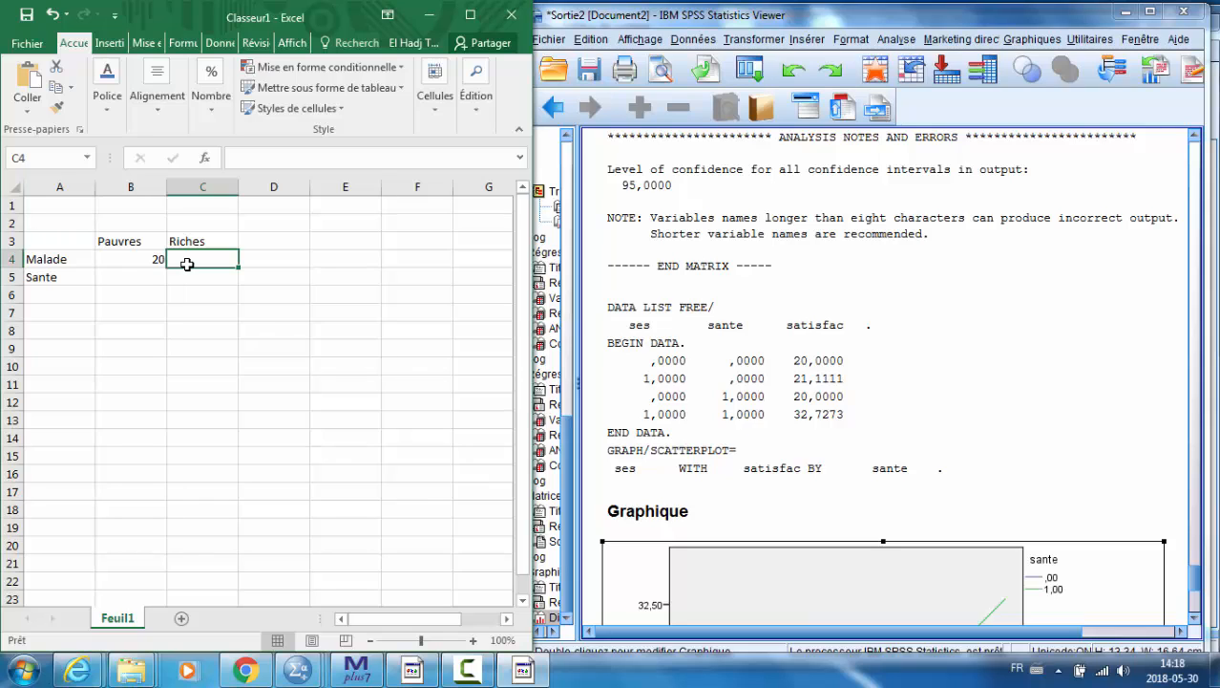
text(21,11)
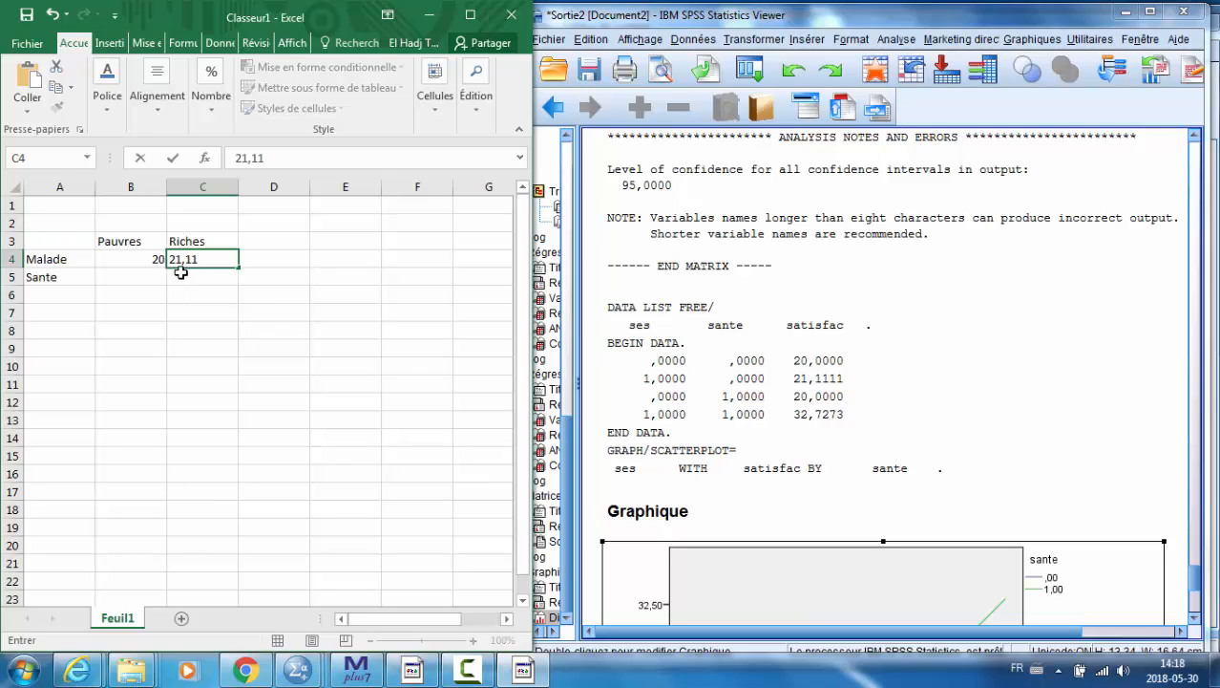
click(129, 276)
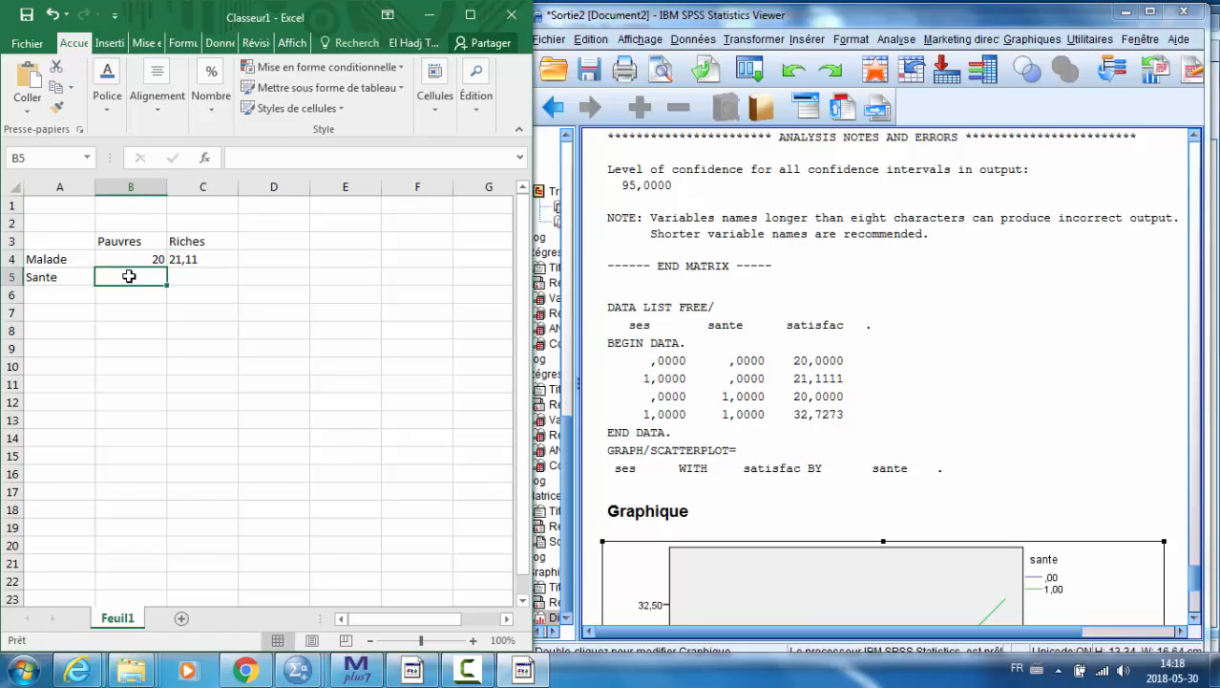
text(20)
key(Tab)
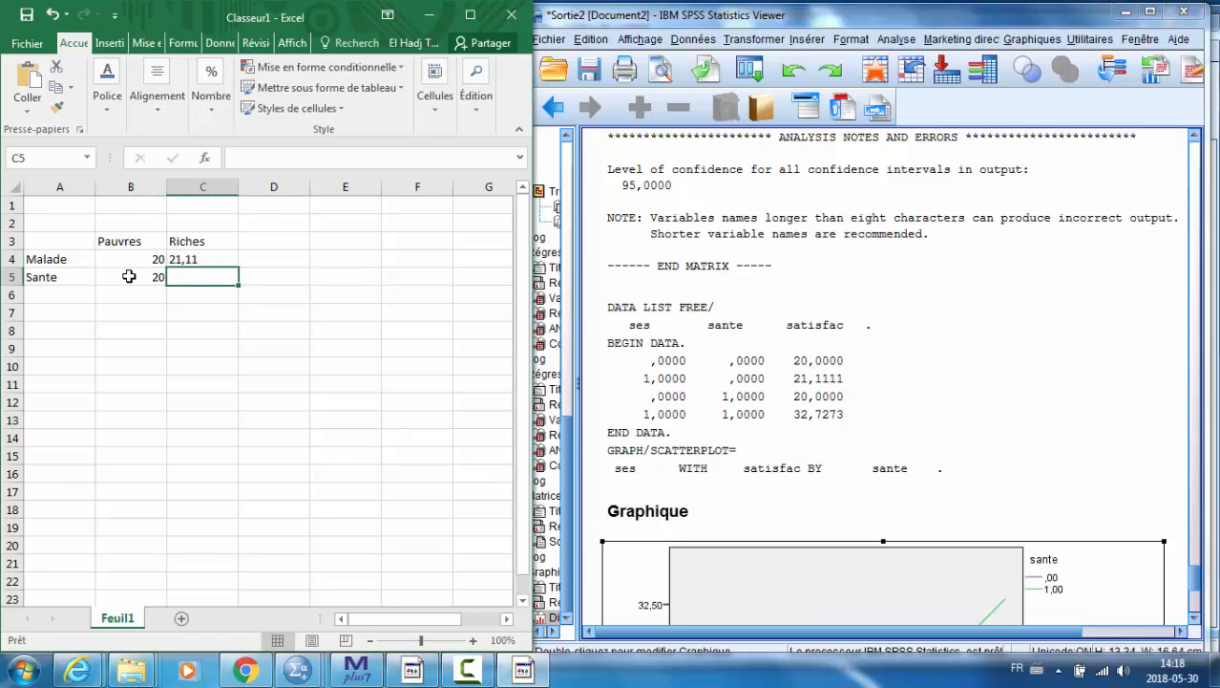
Enter 32.7 in C5 and rewrite the C4 value as 21.11 with a decimal point
text(32)
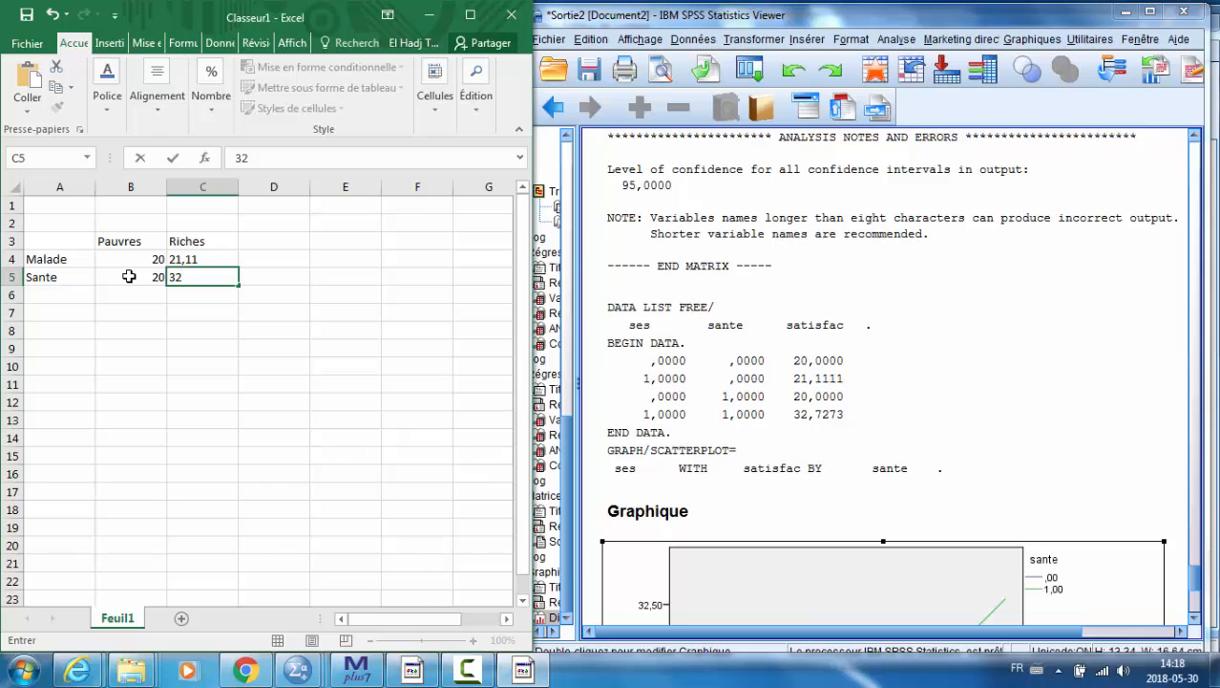
text(,7)
click(189, 277)
key(BackSpace)
text(.7)
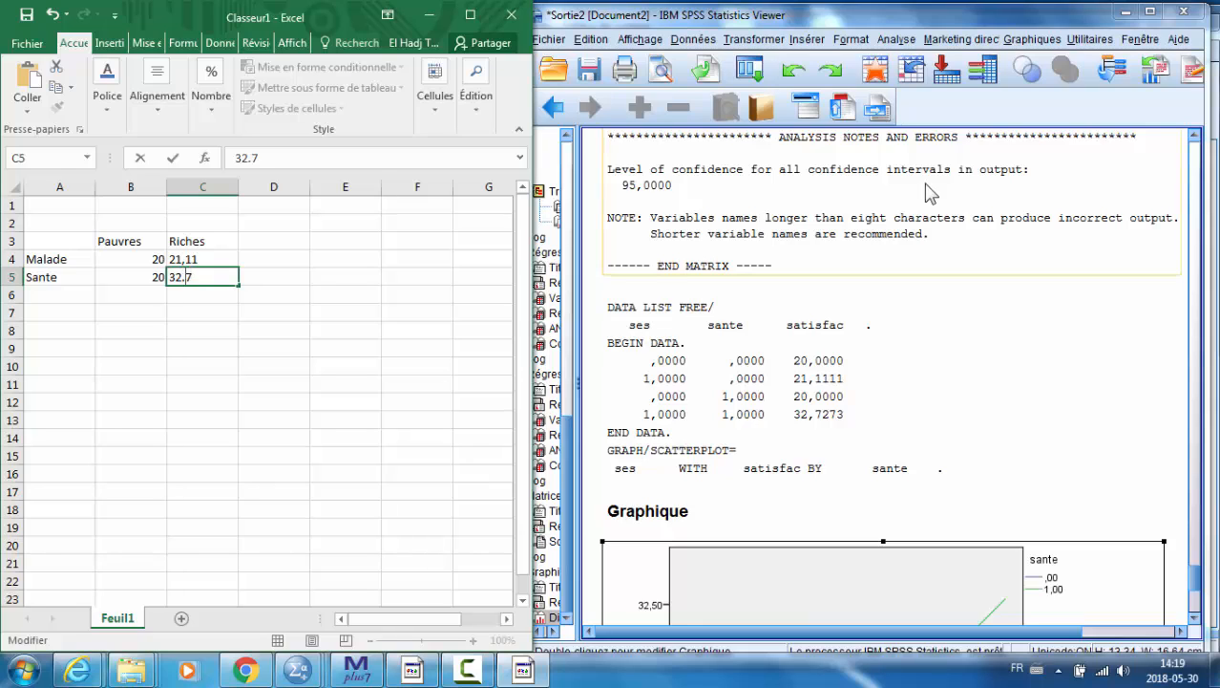
double_click(187, 259)
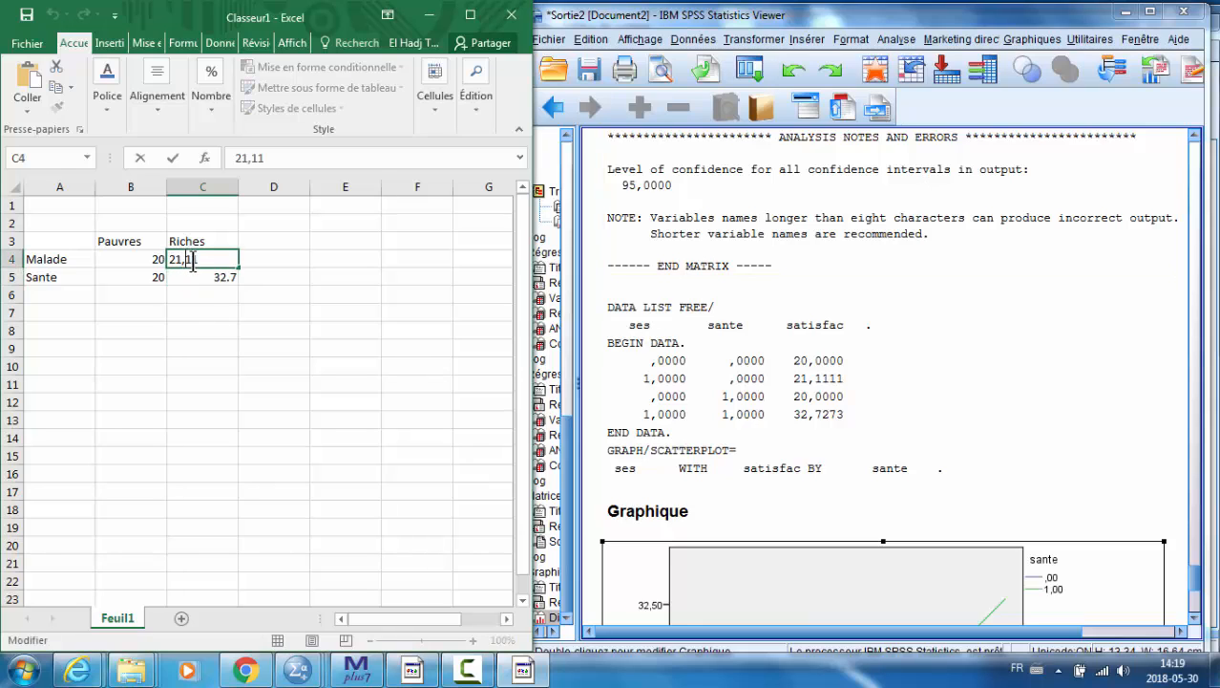
key(BackSpace)
text(.)
key(Return)
Insert a simple 2D line chart from the table in A3:C5
click(56, 246)
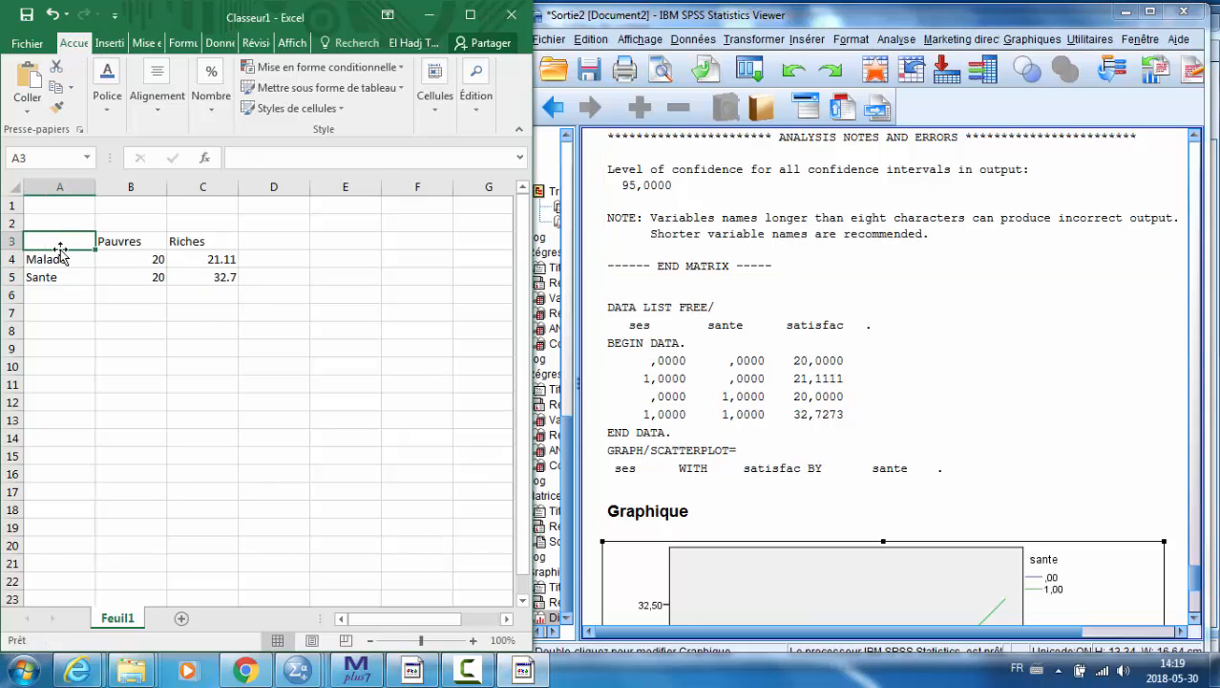
shift+click(226, 274)
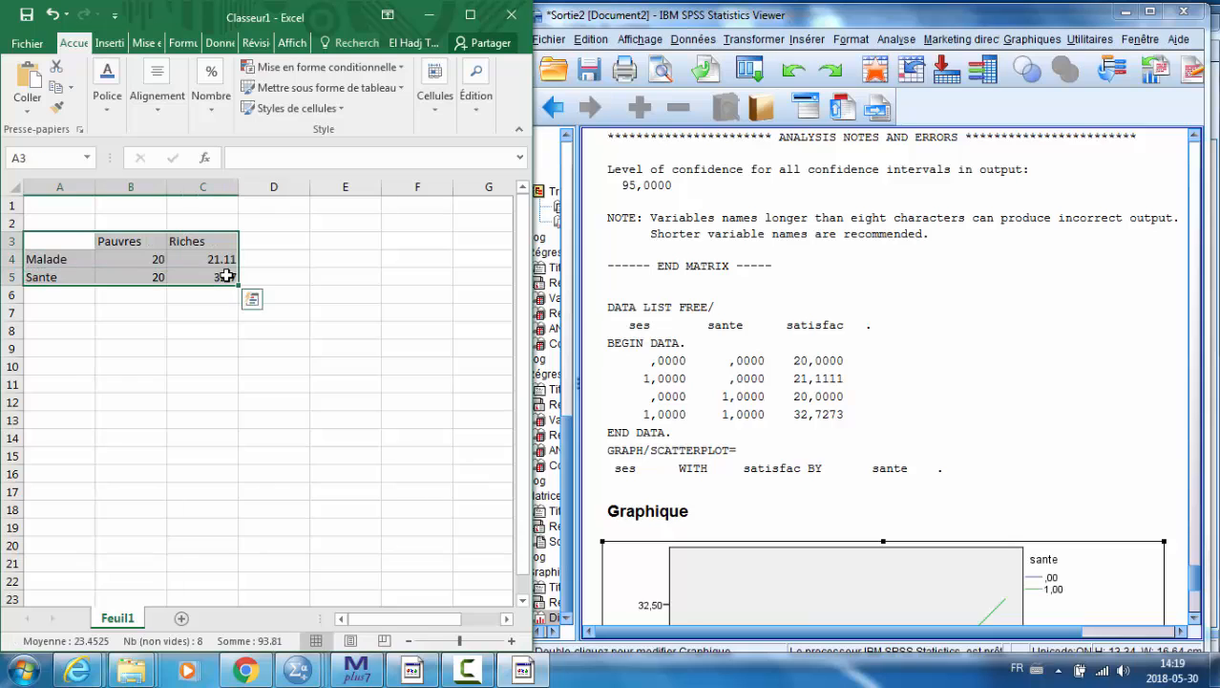
click(470, 14)
click(149, 43)
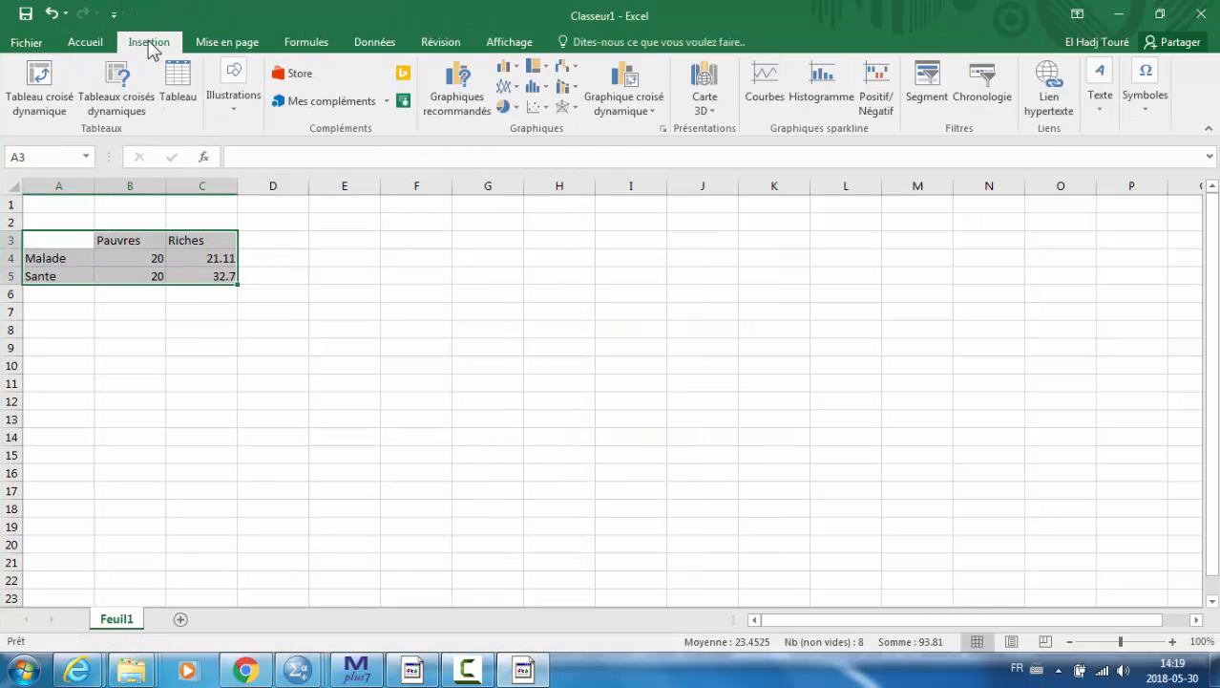
click(546, 108)
click(509, 87)
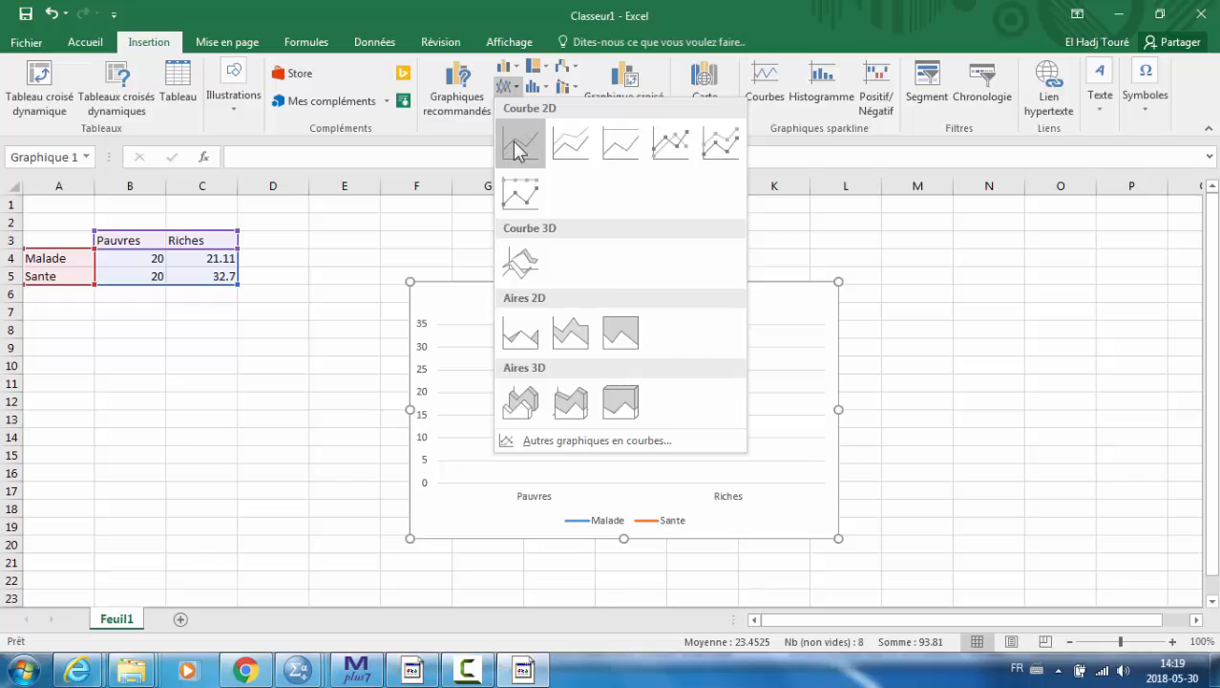
click(512, 140)
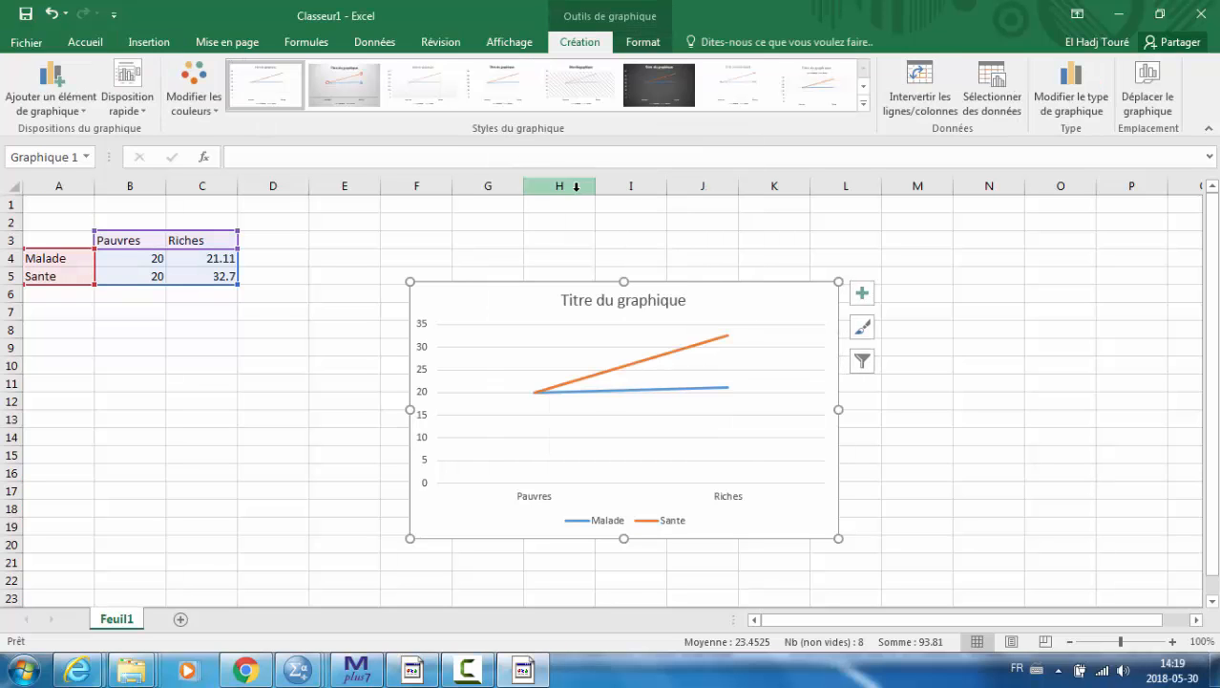
Apply the chart style with point markers and the legend above the plot, and delete the chart title
click(863, 106)
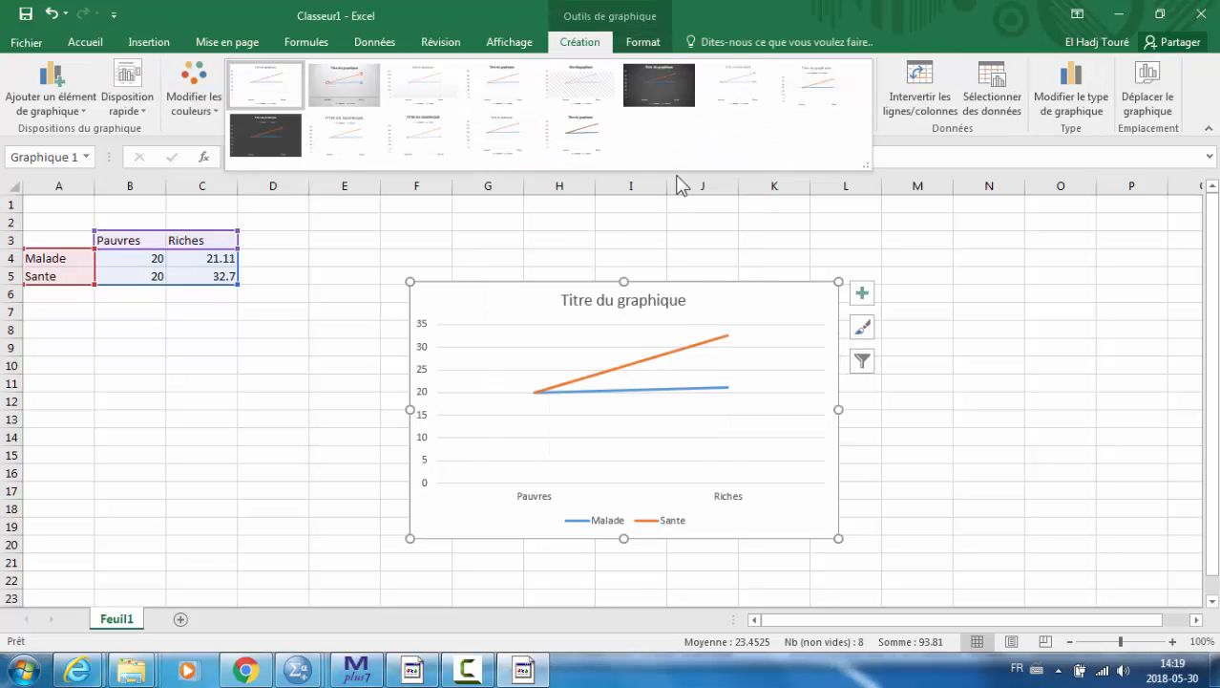
click(431, 148)
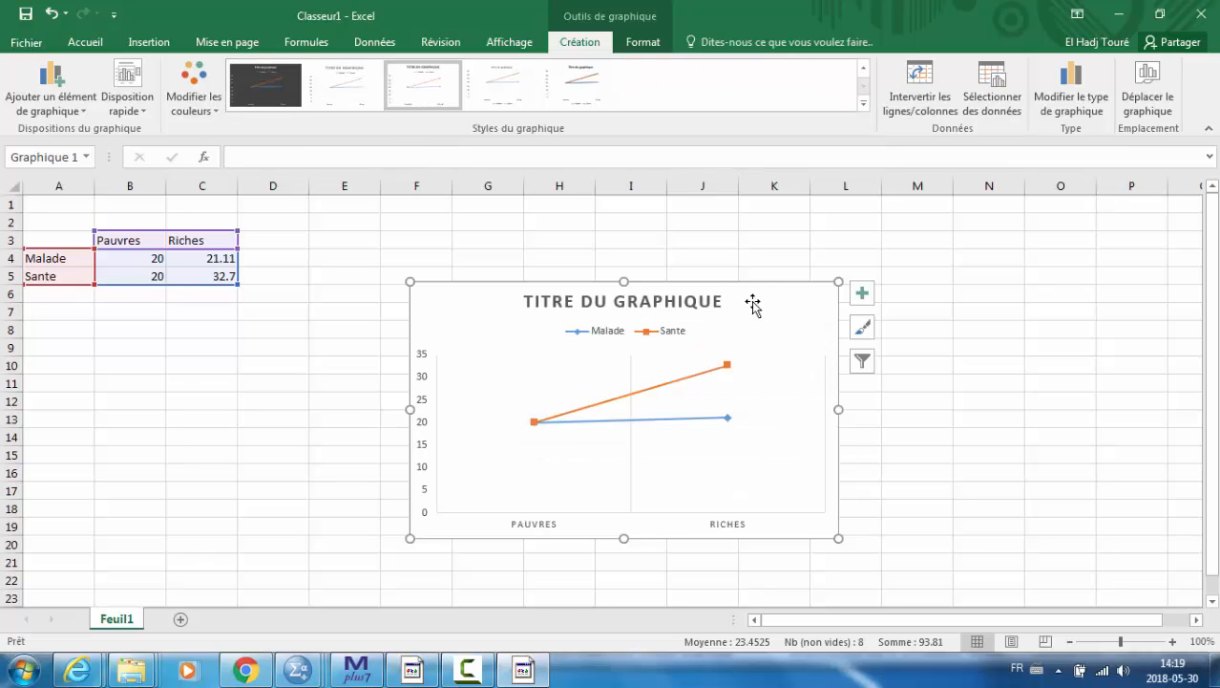
drag(706, 289, 635, 239)
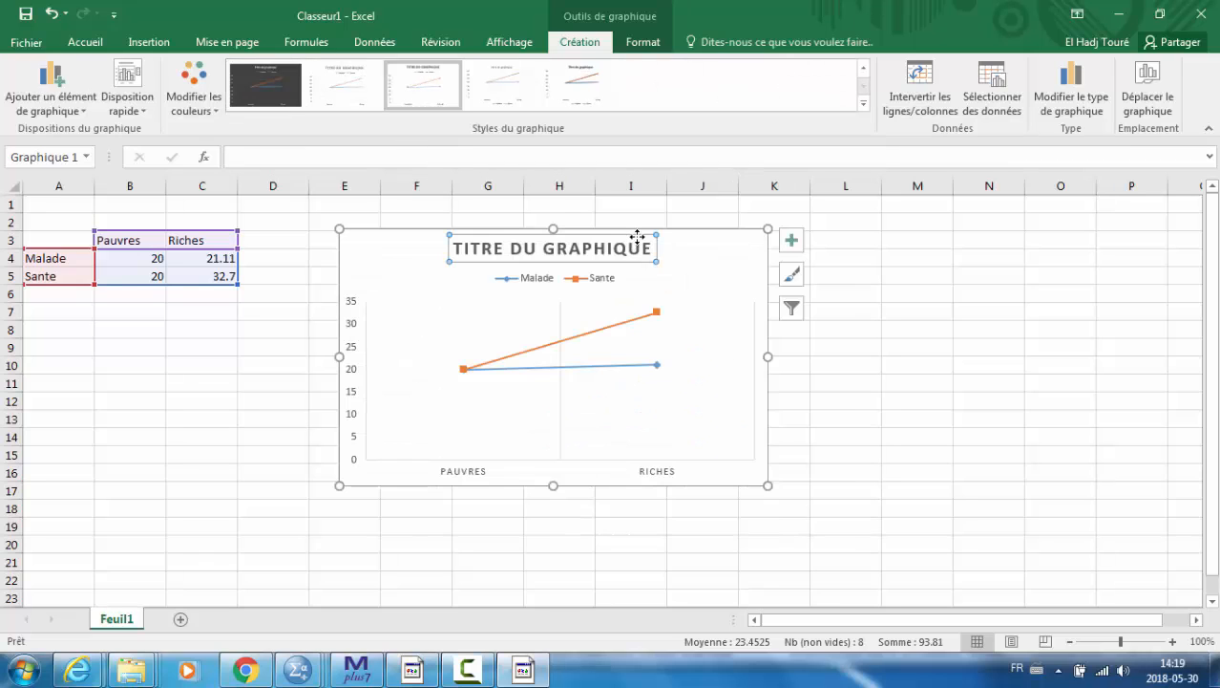
key(Delete)
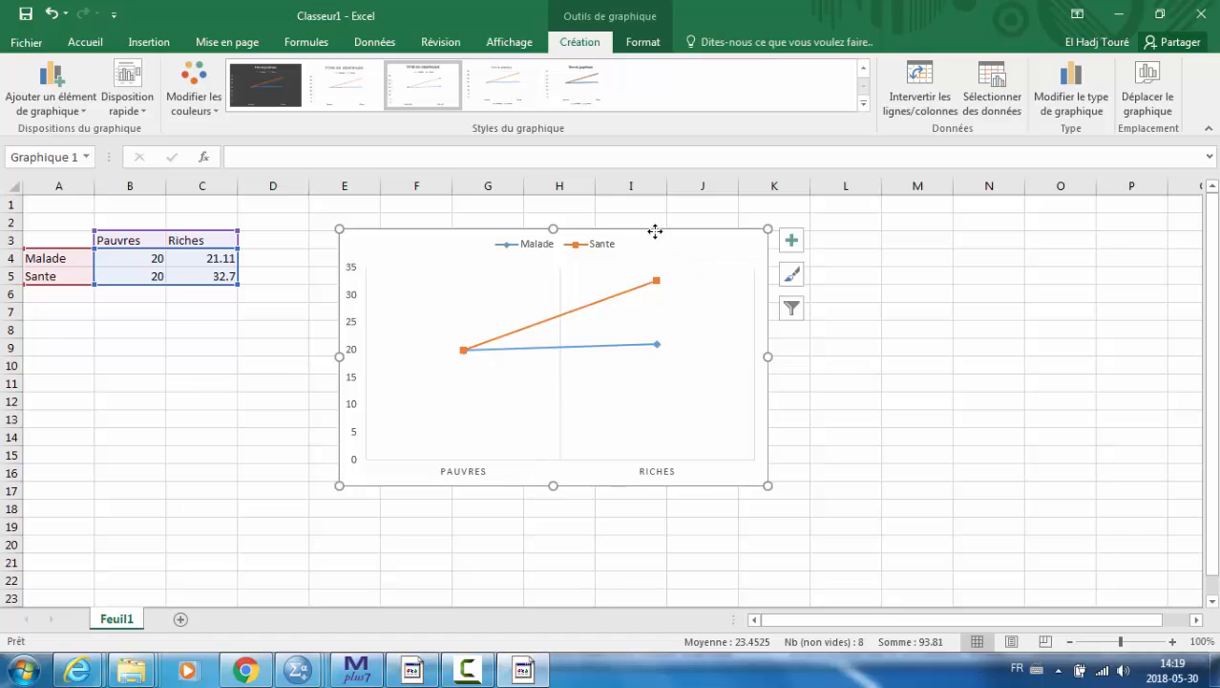
Place the Excel line chart beside the SPSS output and compare it with the ses by sante scatterplot
drag(653, 232, 349, 252)
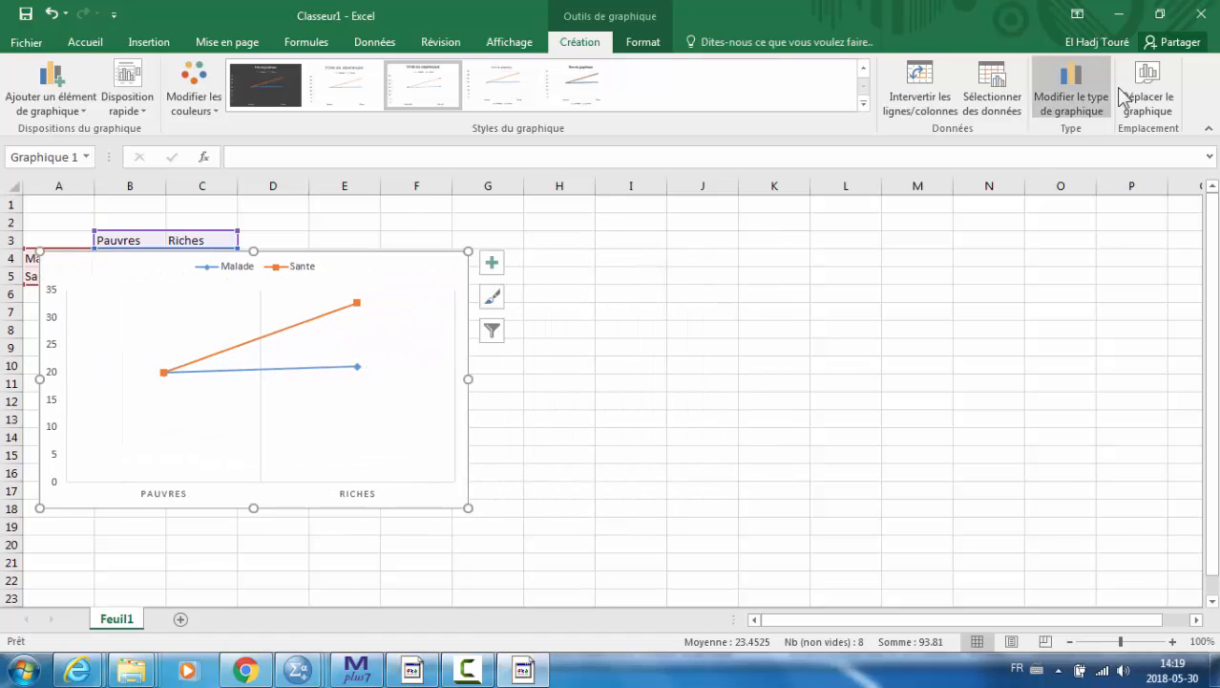
click(1159, 15)
click(984, 477)
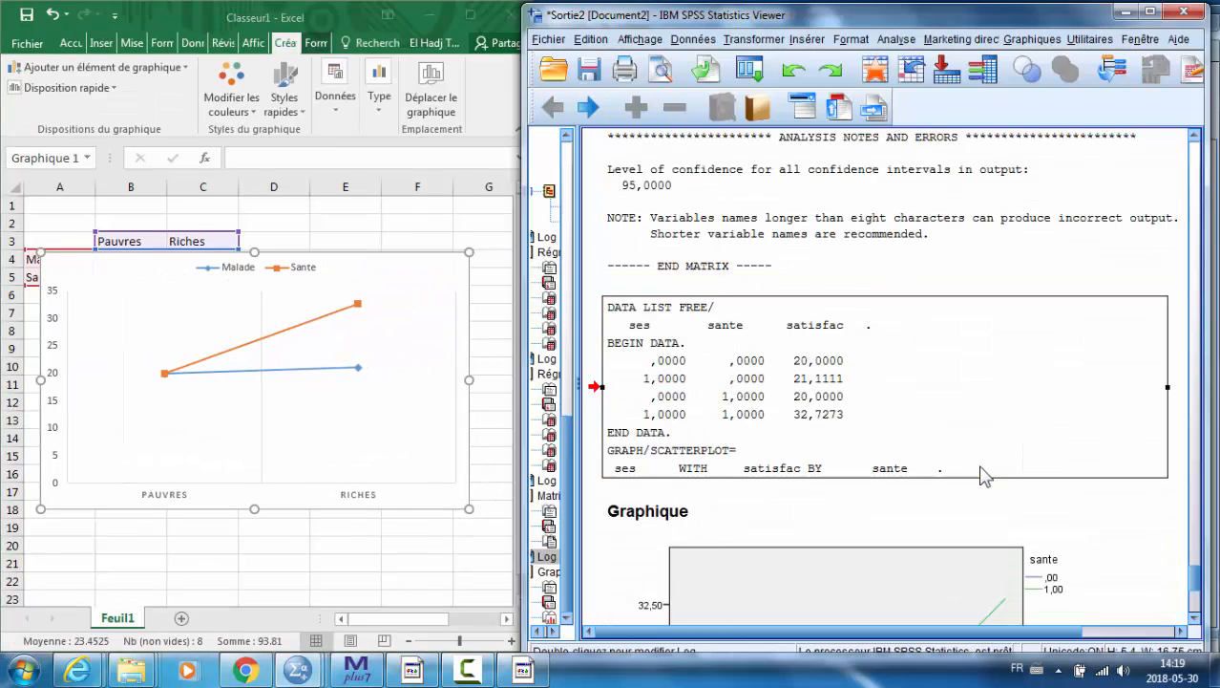
scroll(984, 478, down, 5)
scroll(984, 478, down, 2)
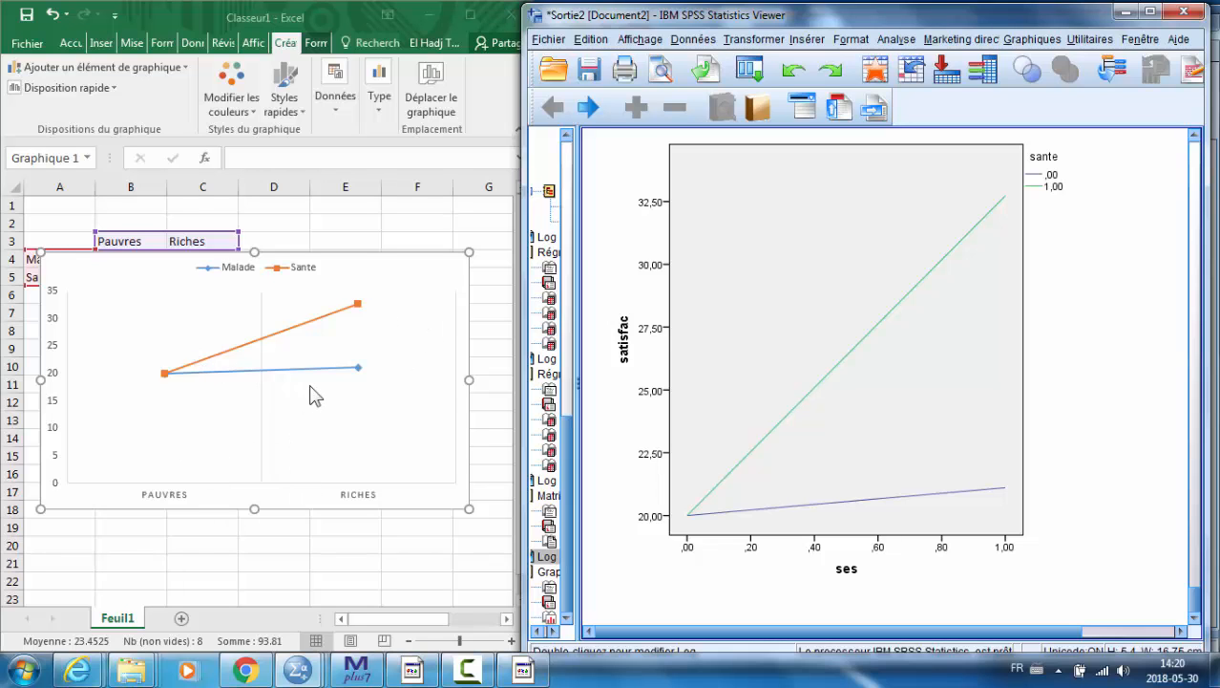
Switch to the Word lab document and read the research problem in section 2.2 on moderation with two quantitative predictors
key(alt+Tab)
scroll(389, 475, down, 5)
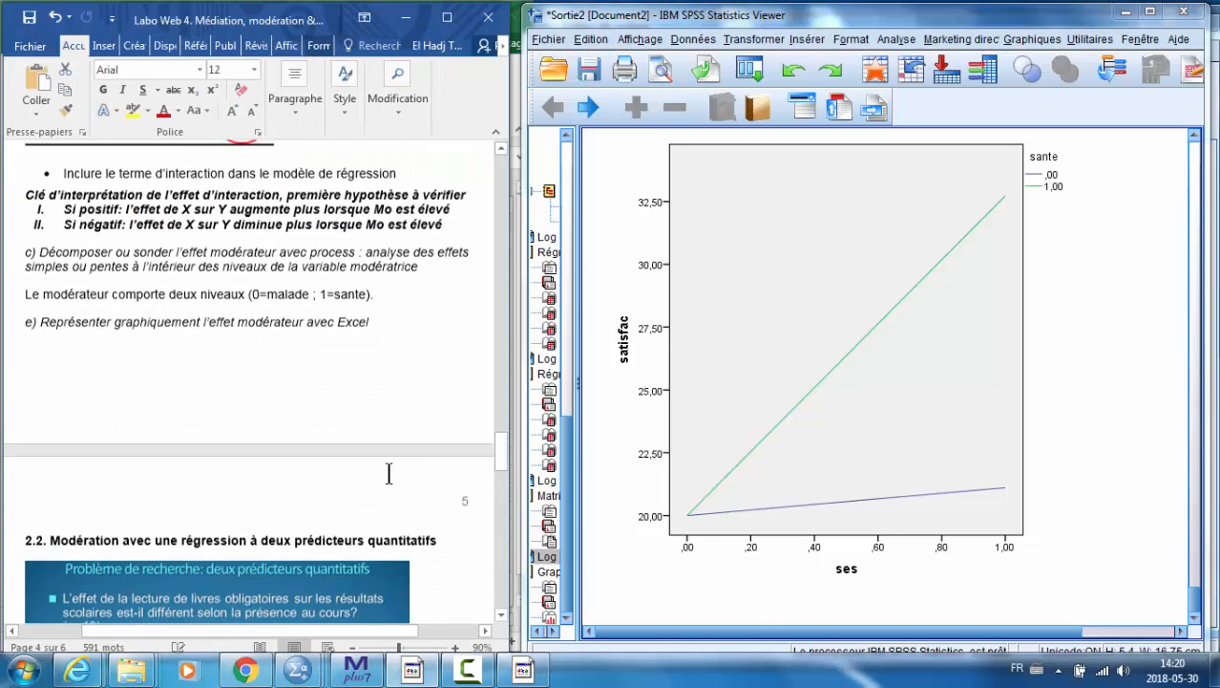
scroll(389, 474, down, 2)
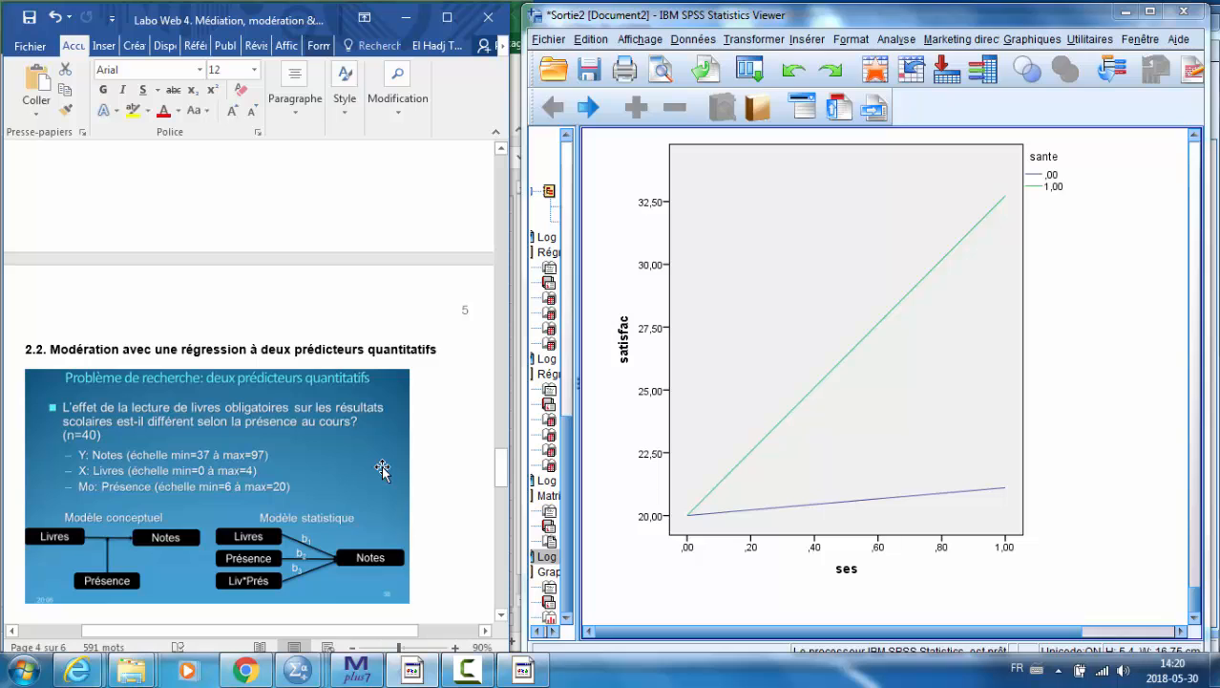
scroll(381, 465, down, 2)
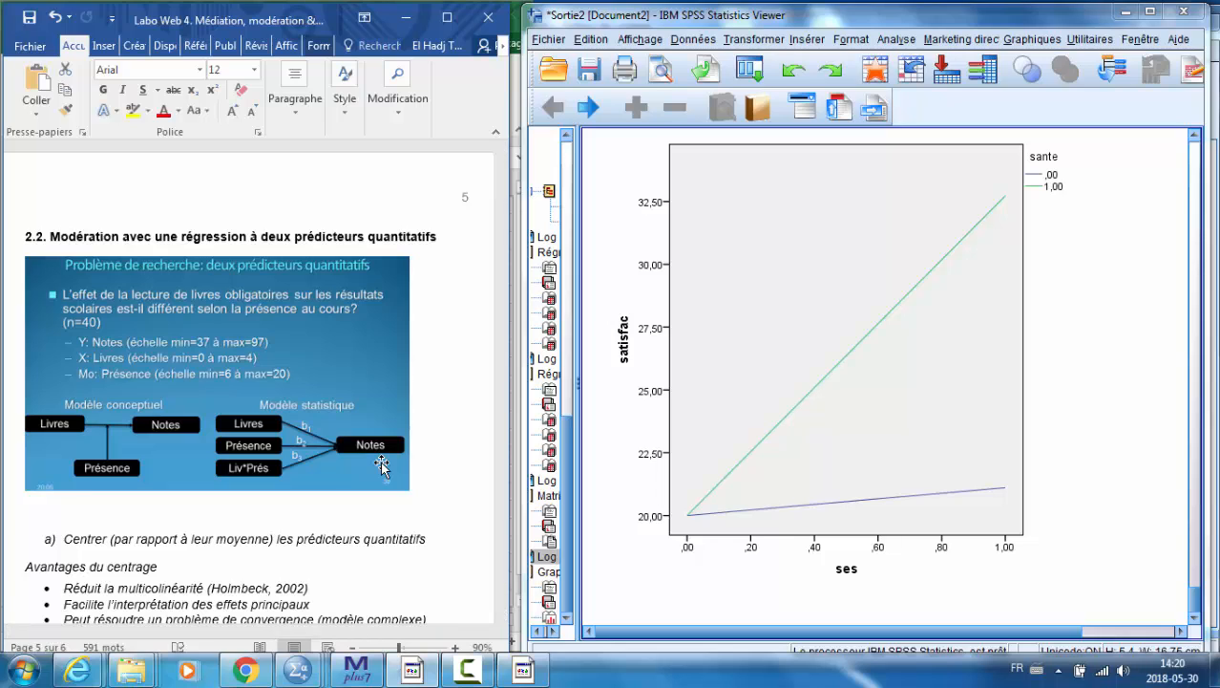
scroll(380, 461, down, 1)
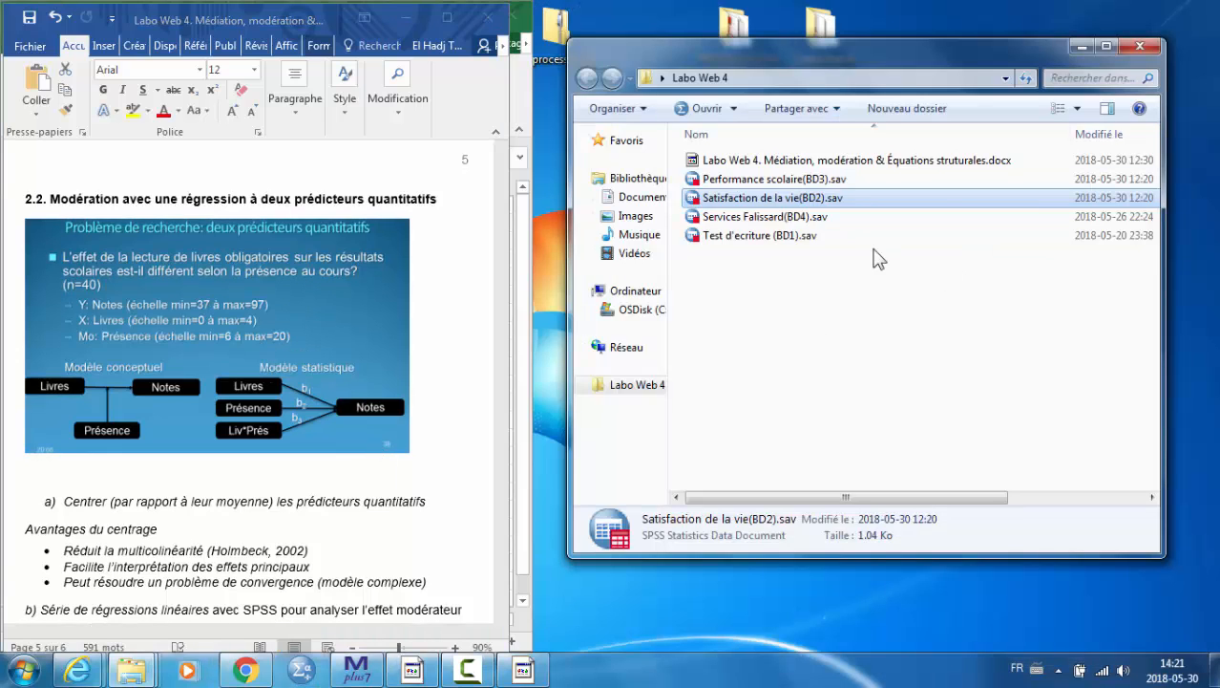
Open Performance scolaire(BD3).sav from the Labo Web 4 folder in SPSS and fit its data editor beside the Word document
double_click(773, 178)
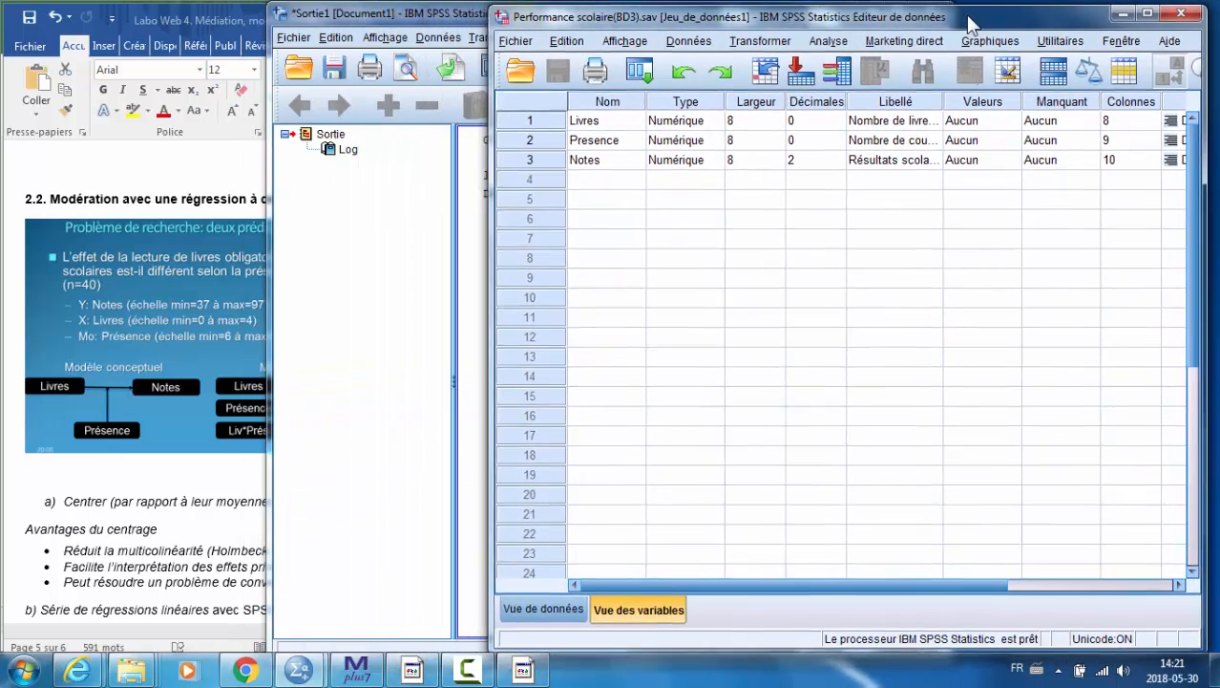
drag(971, 24, 990, 21)
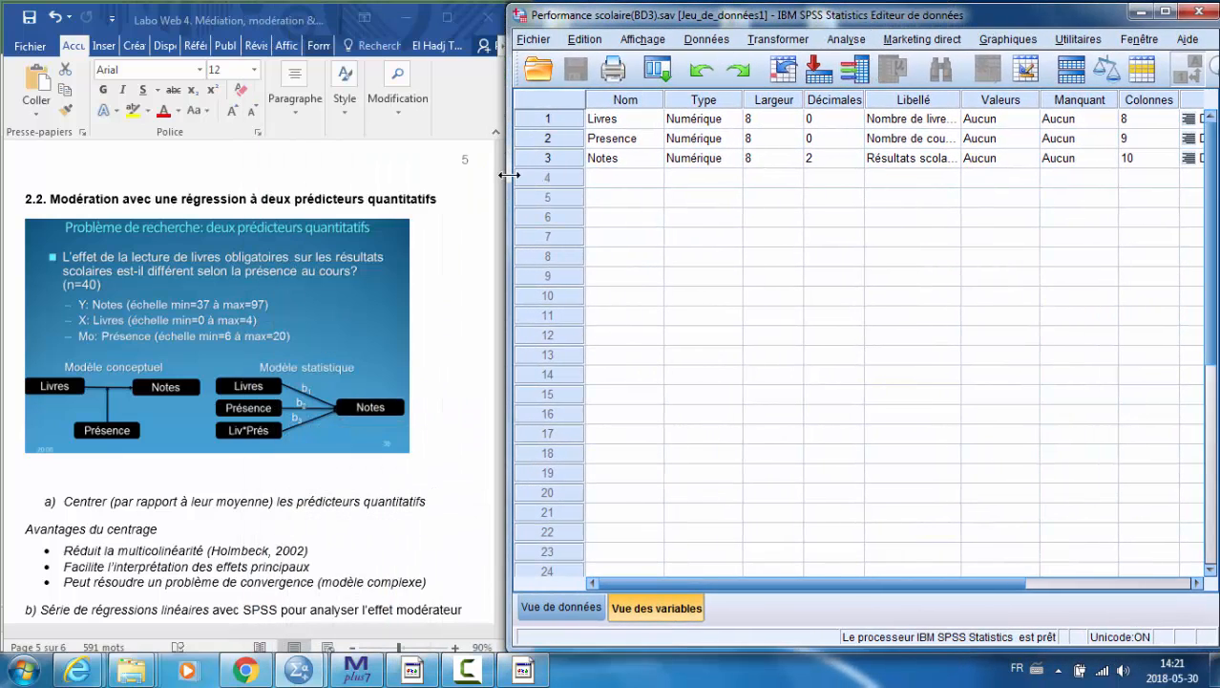
drag(509, 175, 517, 174)
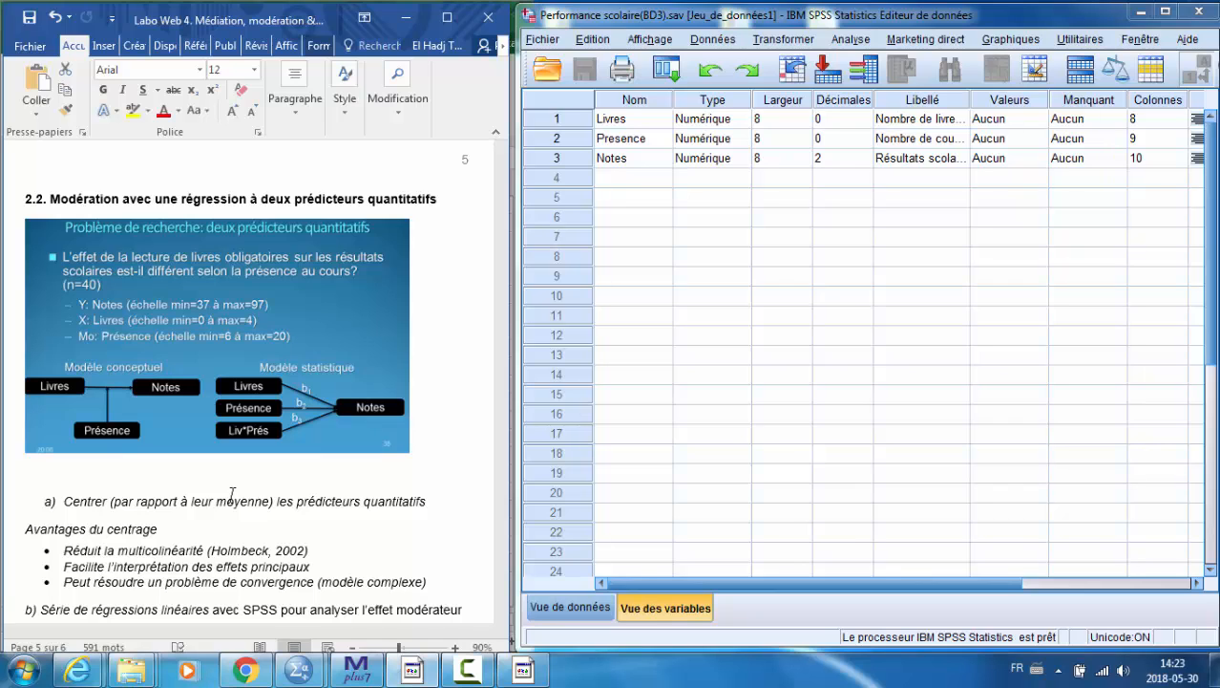
Review section 2.2's steps on centring the predictors, running the regressions, and probing and plotting the moderating effect
scroll(231, 494, down, 3)
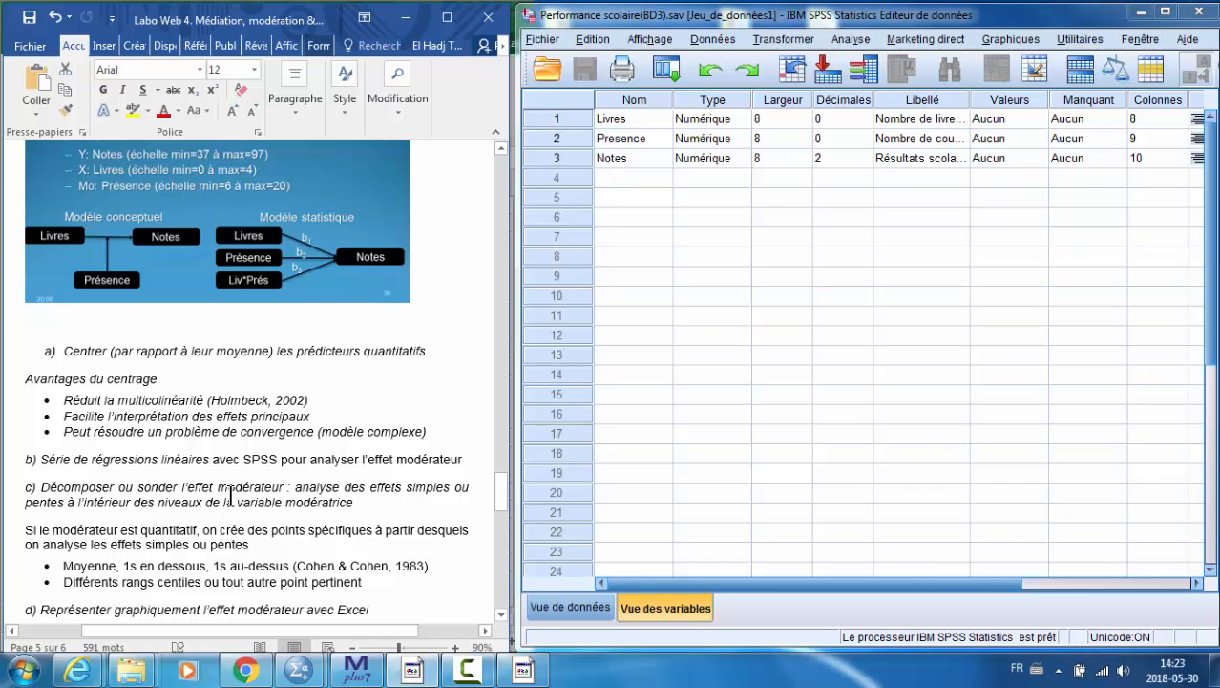
scroll(232, 494, up, 1)
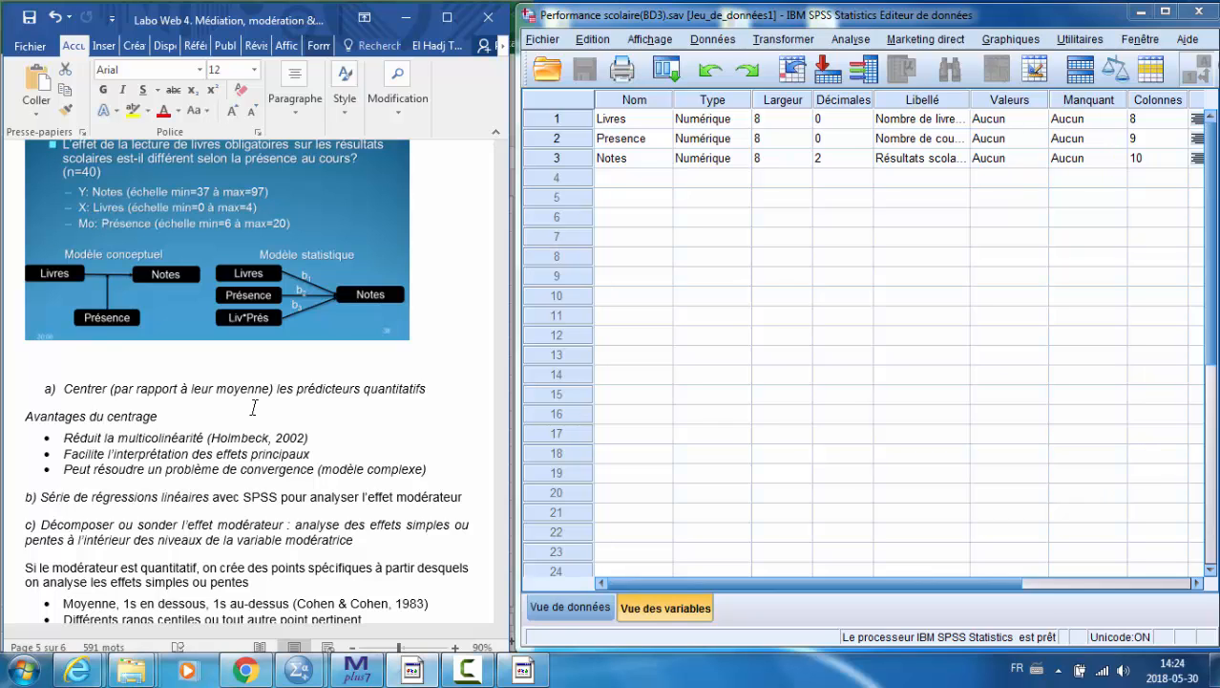
scroll(253, 407, up, 2)
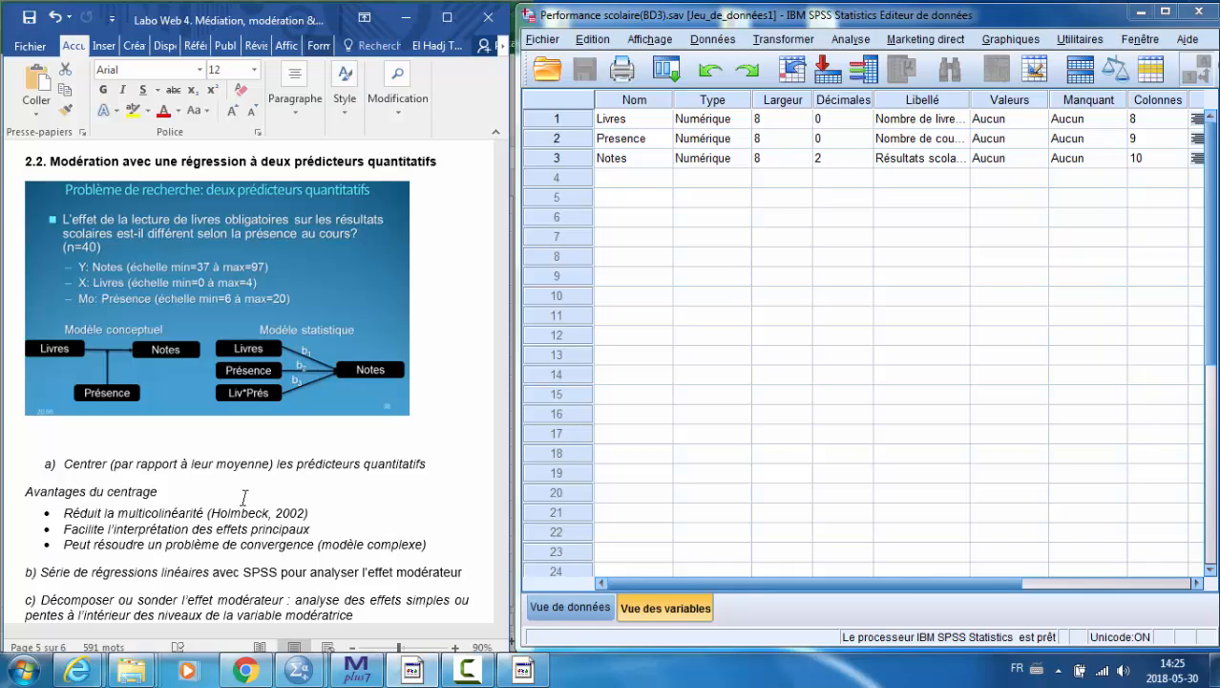
click(245, 498)
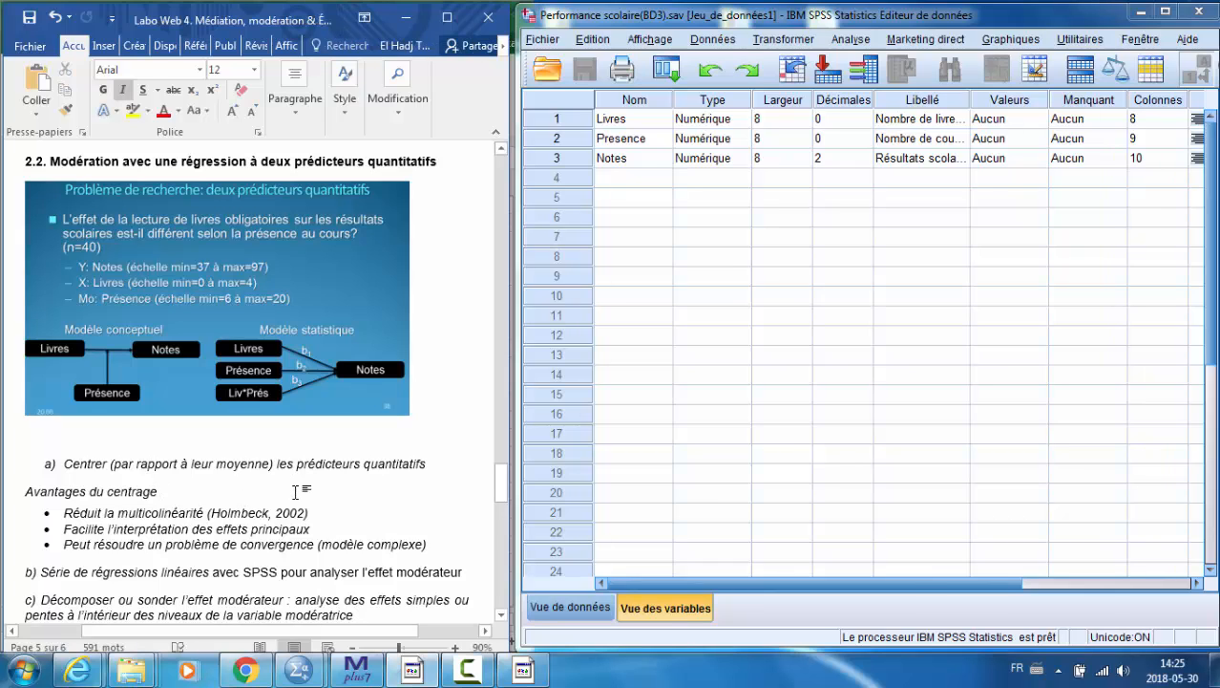
scroll(295, 492, up, 1)
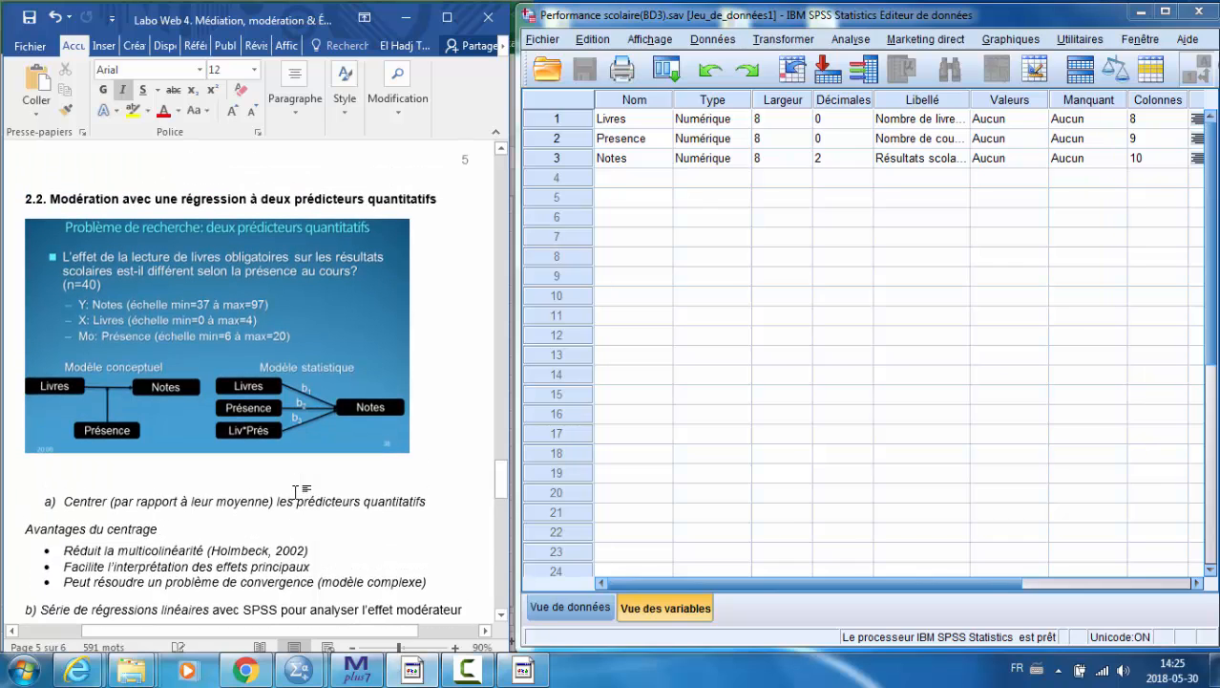
scroll(295, 492, down, 1)
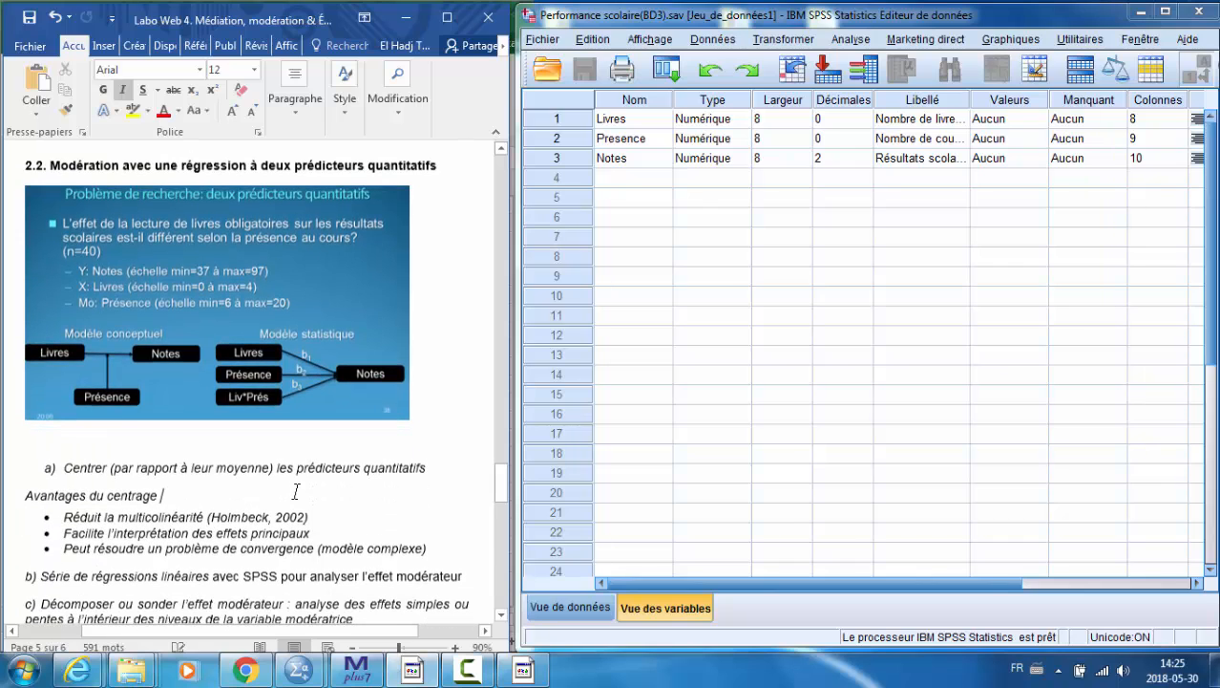
Run descriptive statistics for the variables Livres and Presence
click(850, 39)
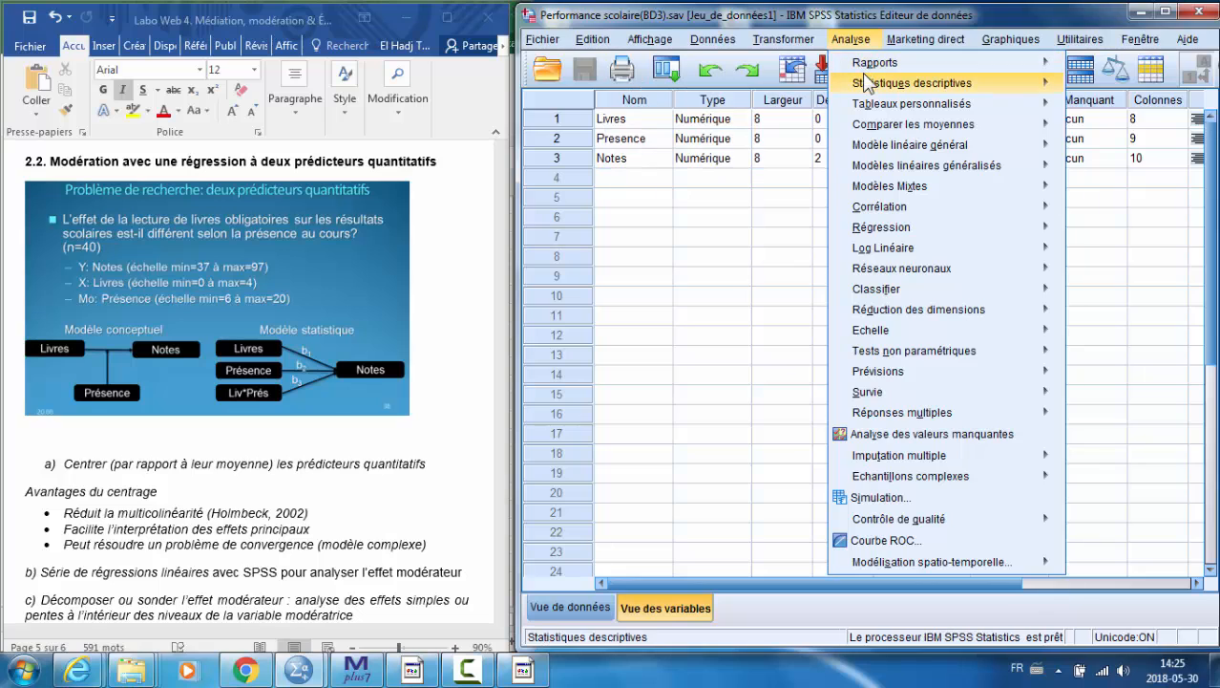
mouse_move(905, 84)
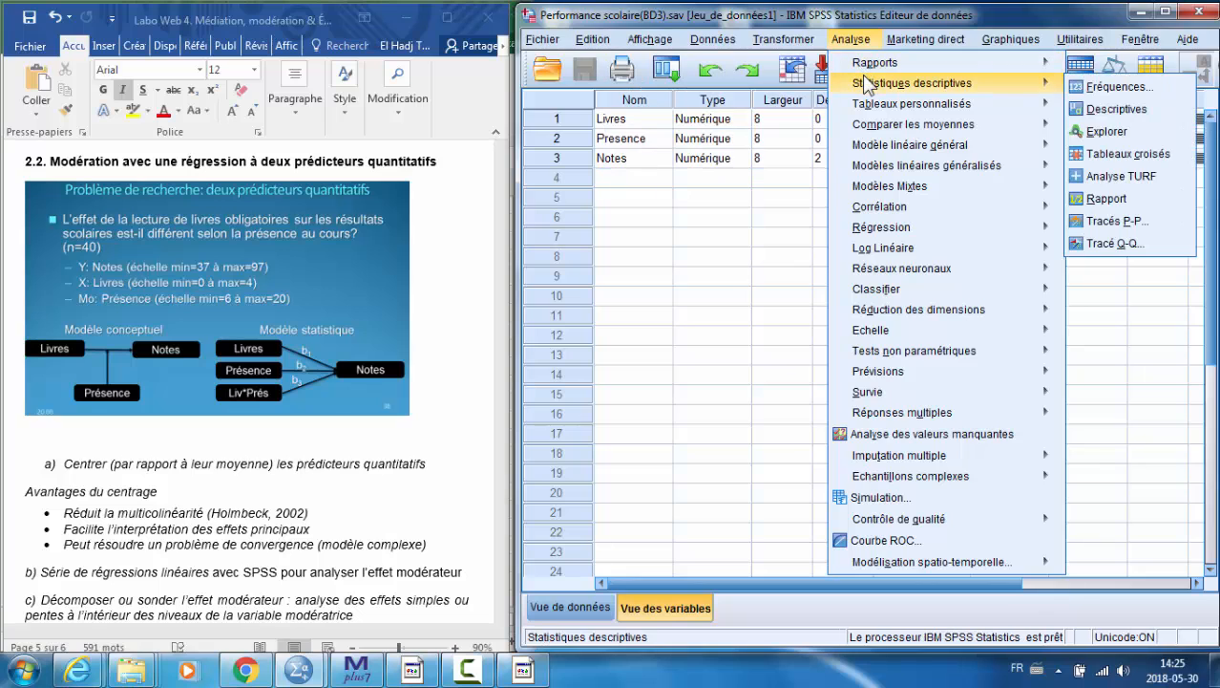
click(1094, 111)
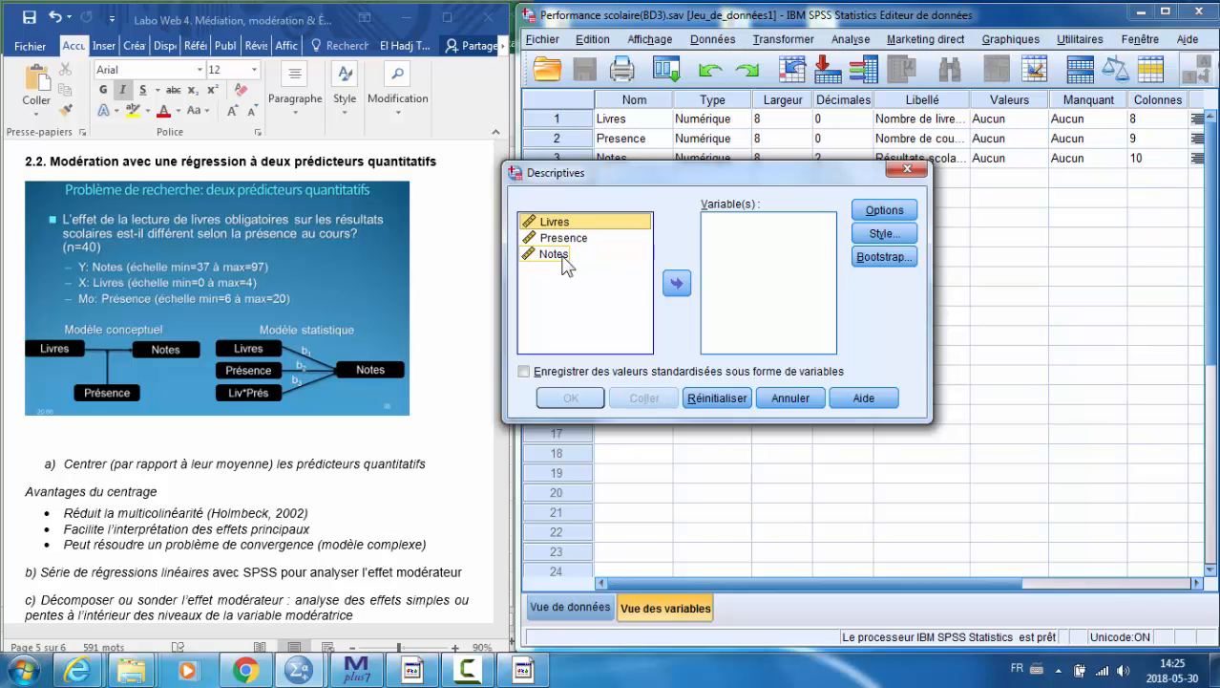
click(673, 287)
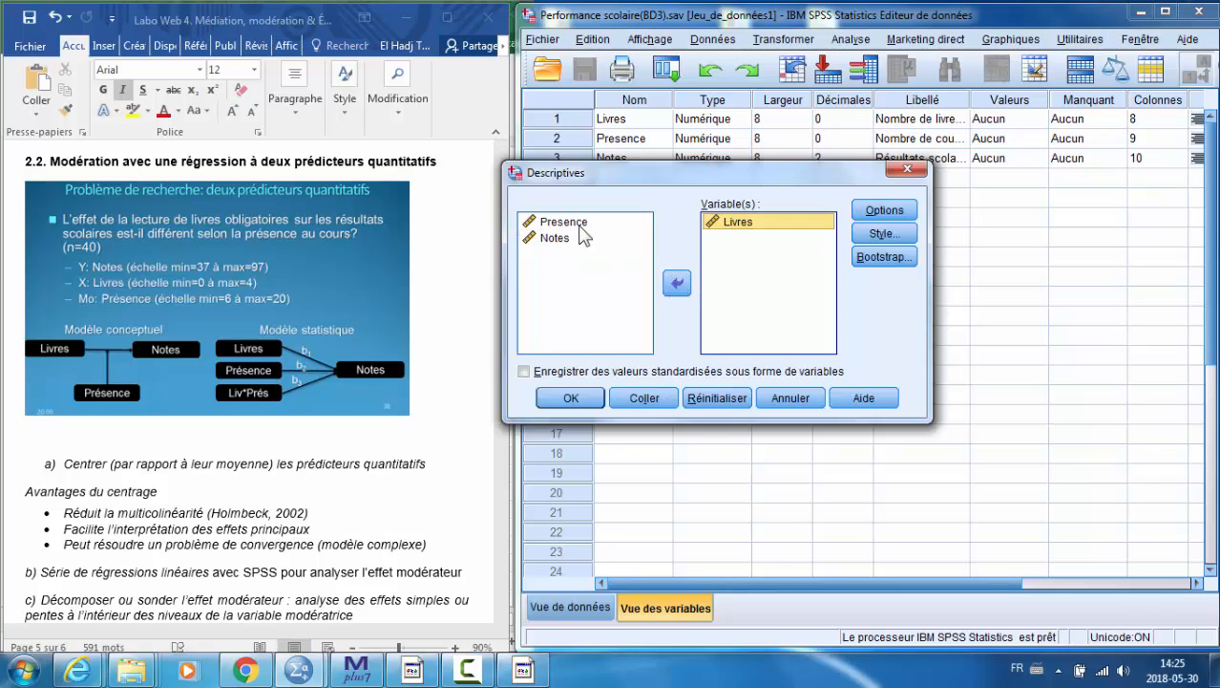
click(573, 223)
click(676, 287)
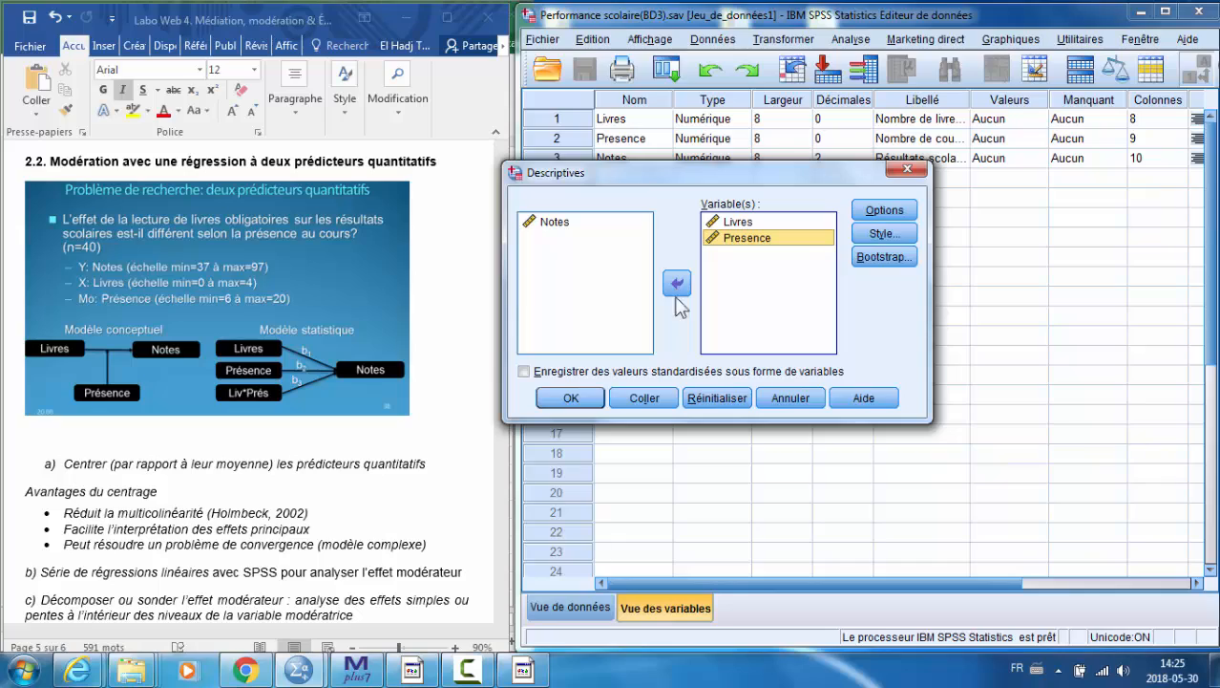
click(570, 399)
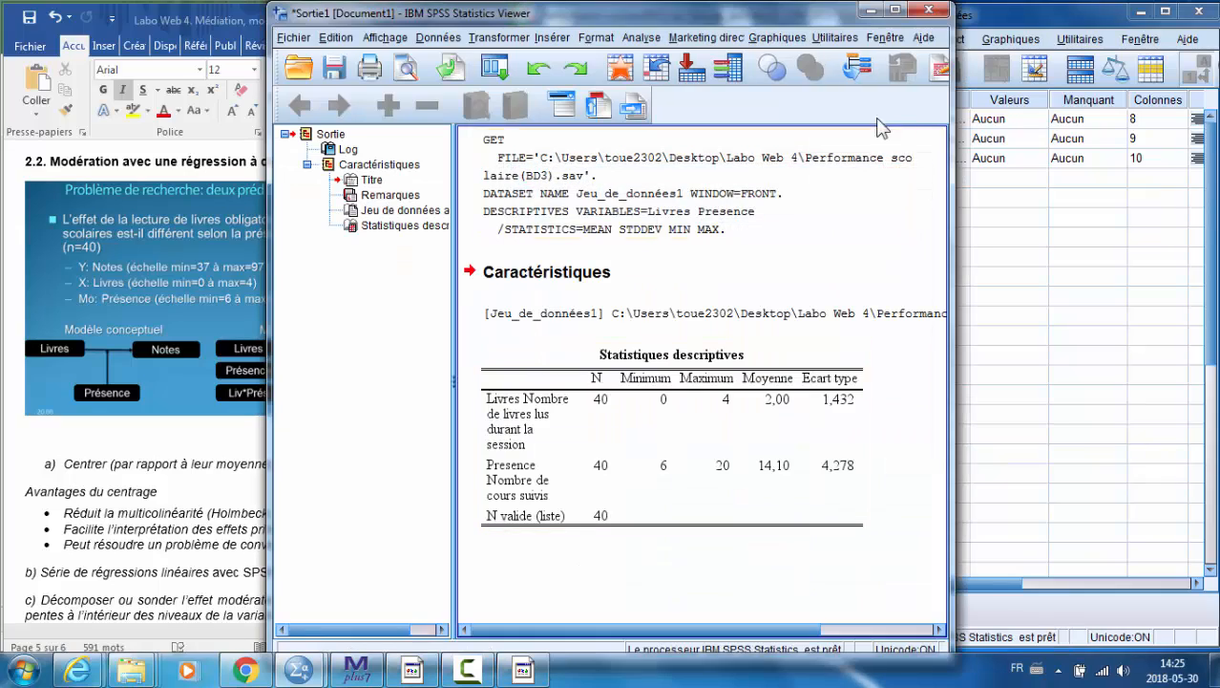
Place the output viewer beside the Word document and narrow it so the data editor's variable names show
drag(799, 15, 1074, 19)
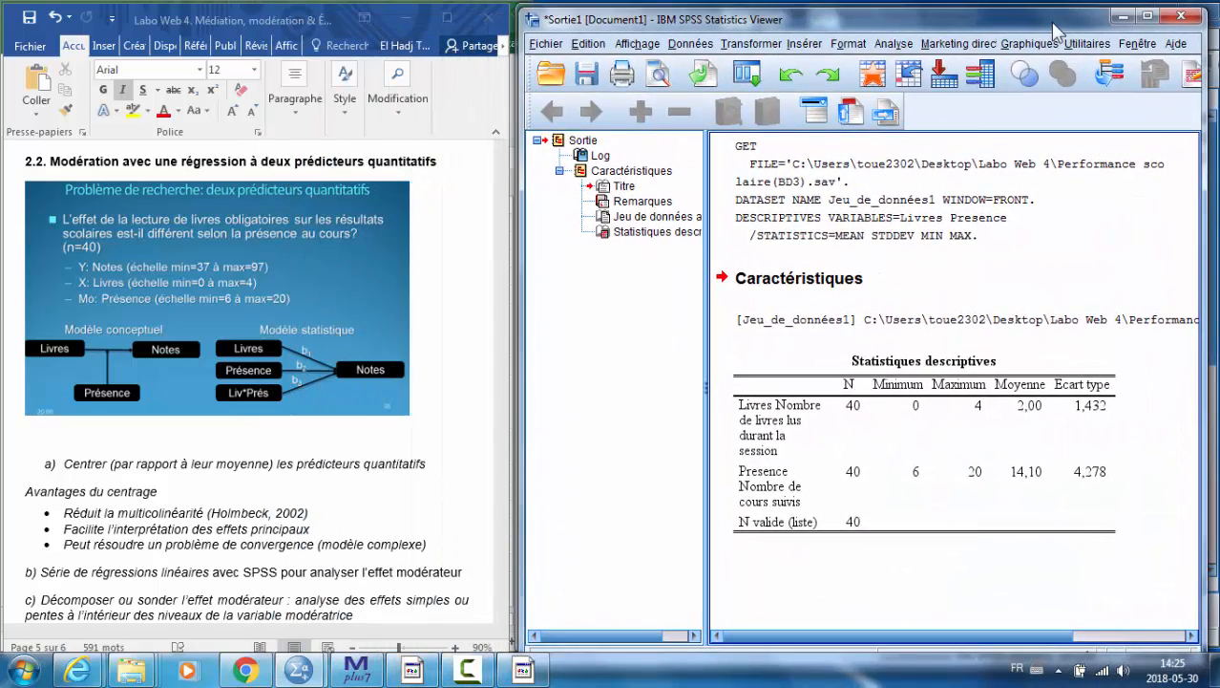
drag(520, 251, 632, 253)
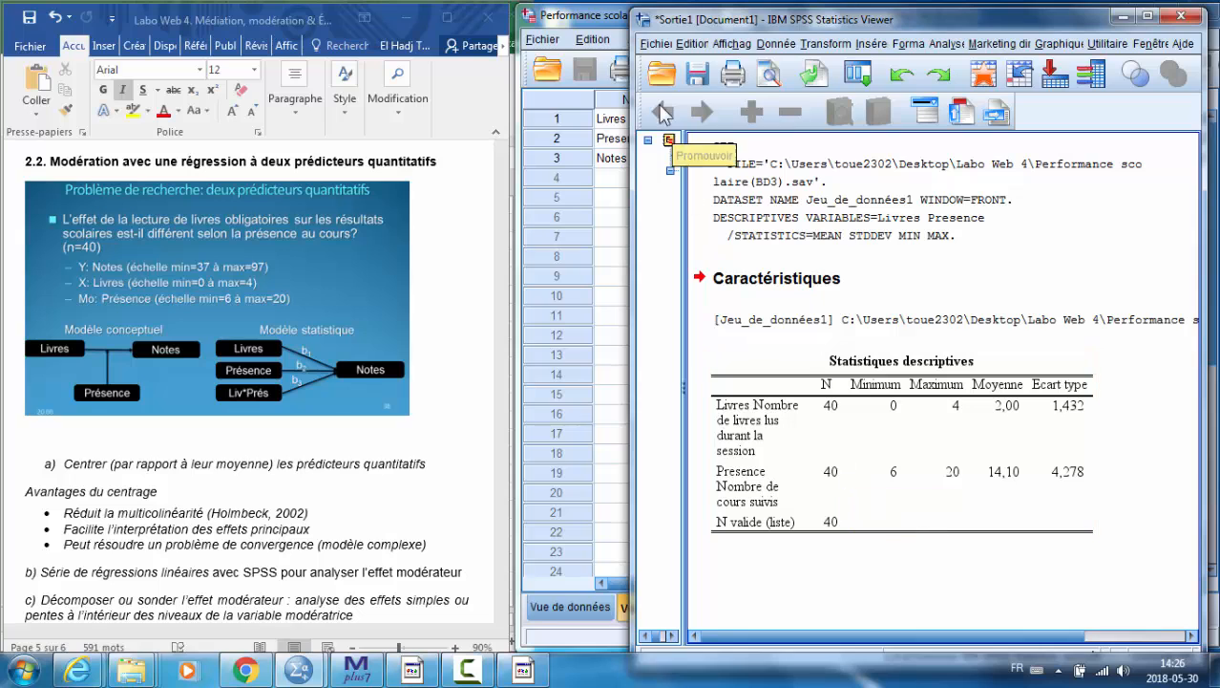
click(604, 21)
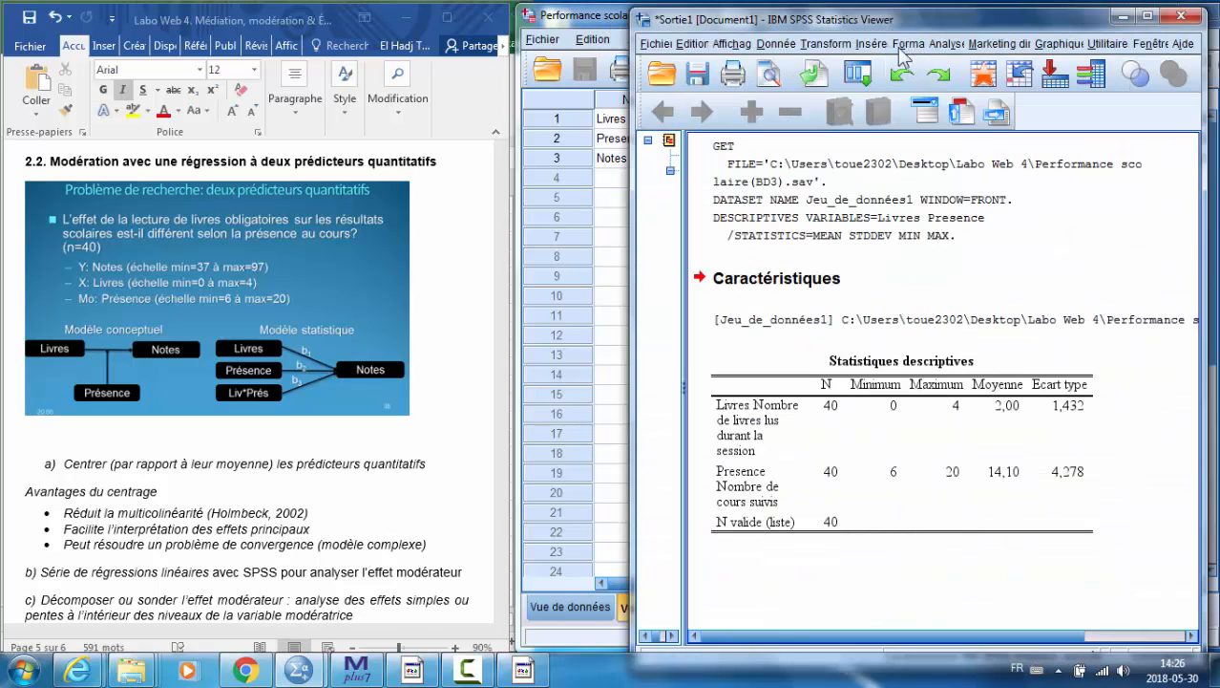
Compute the centred variable Clivres as Livres-2, keeping the descriptive statistics table in view beside the dialog
click(823, 43)
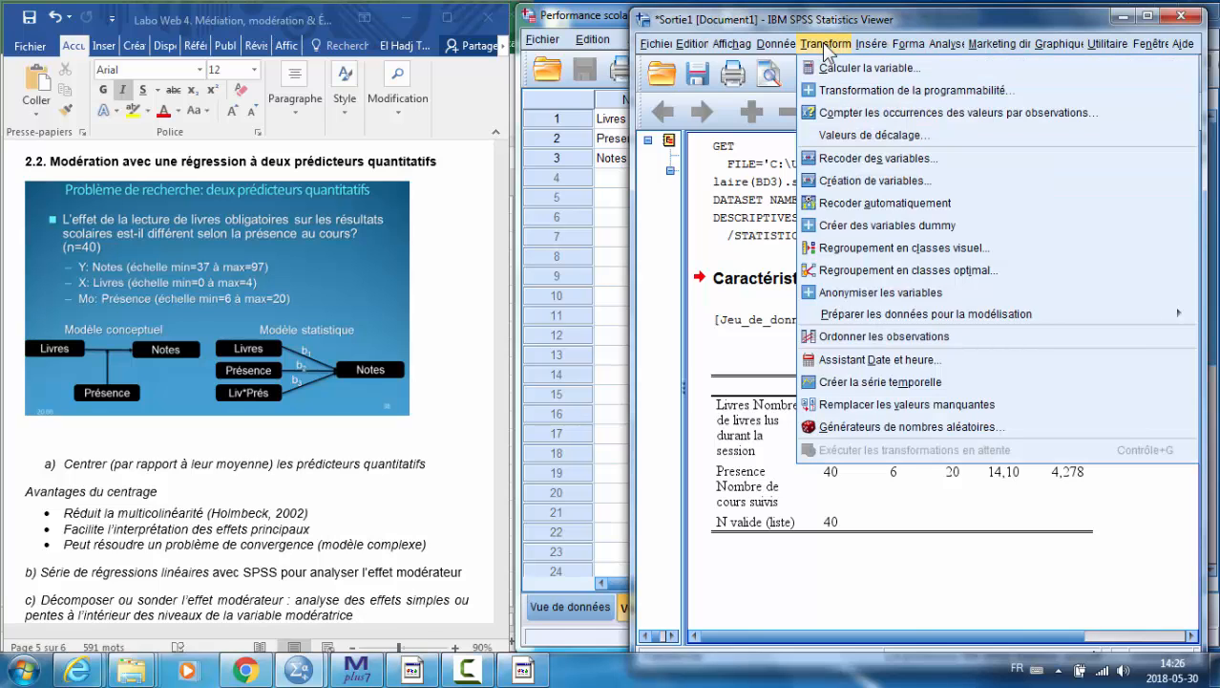
click(835, 69)
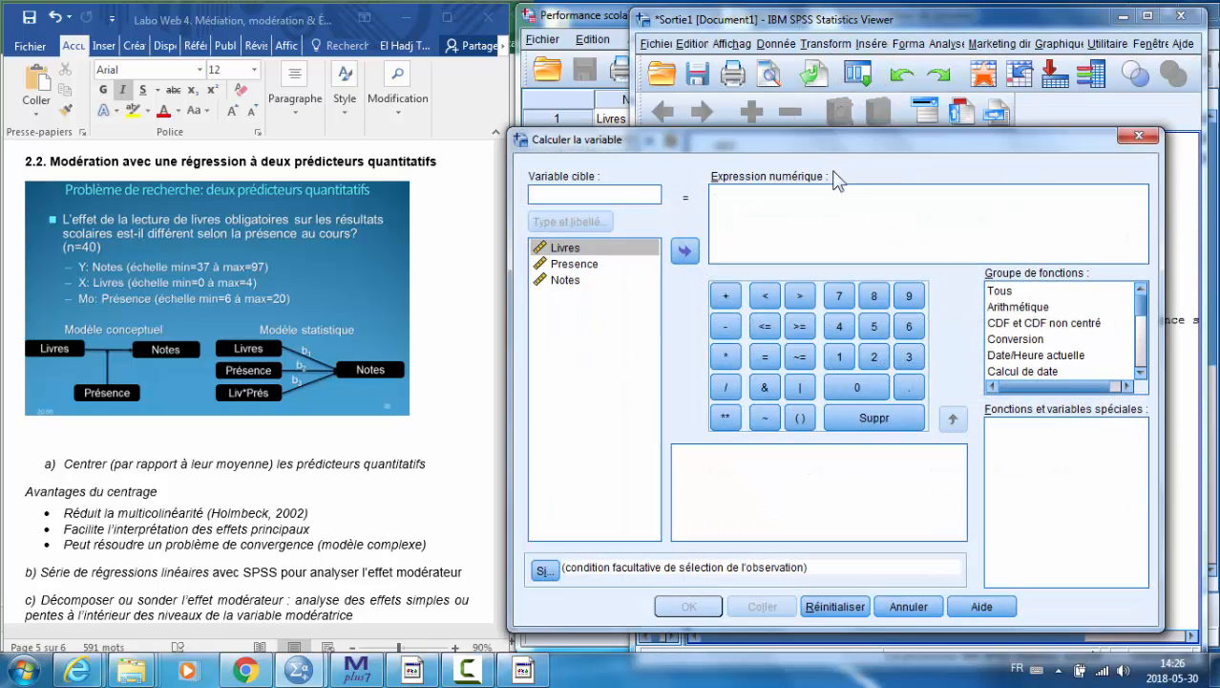
drag(852, 137, 360, 107)
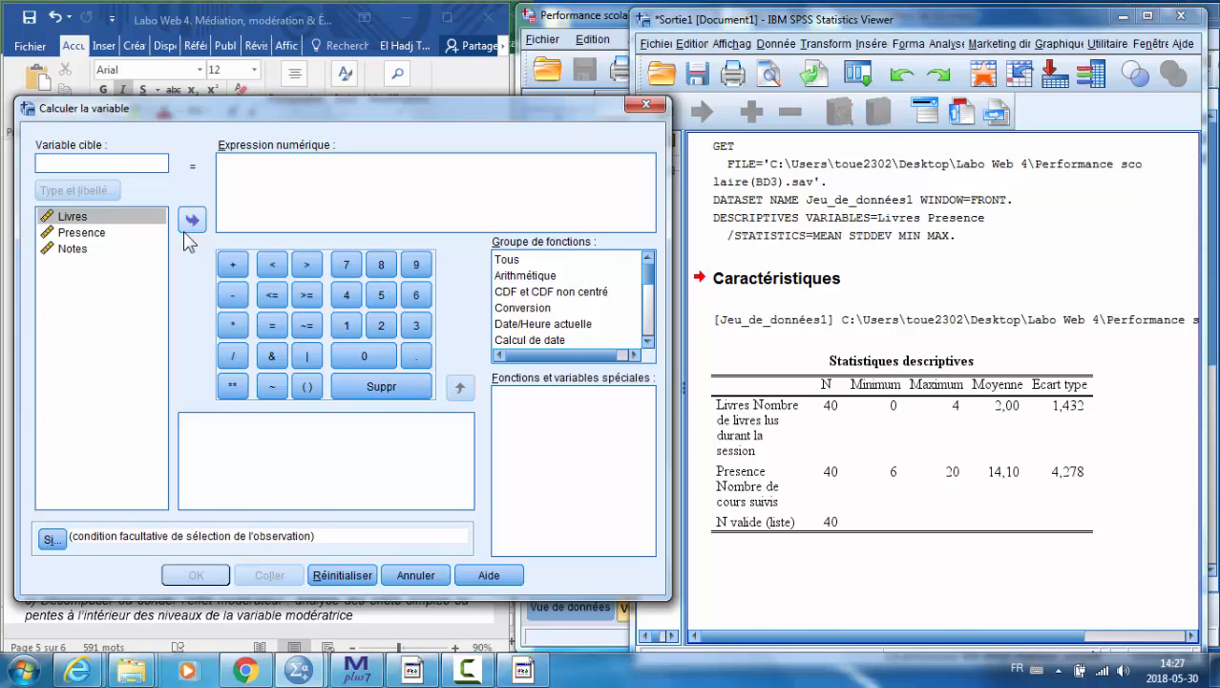
click(97, 162)
text(C)
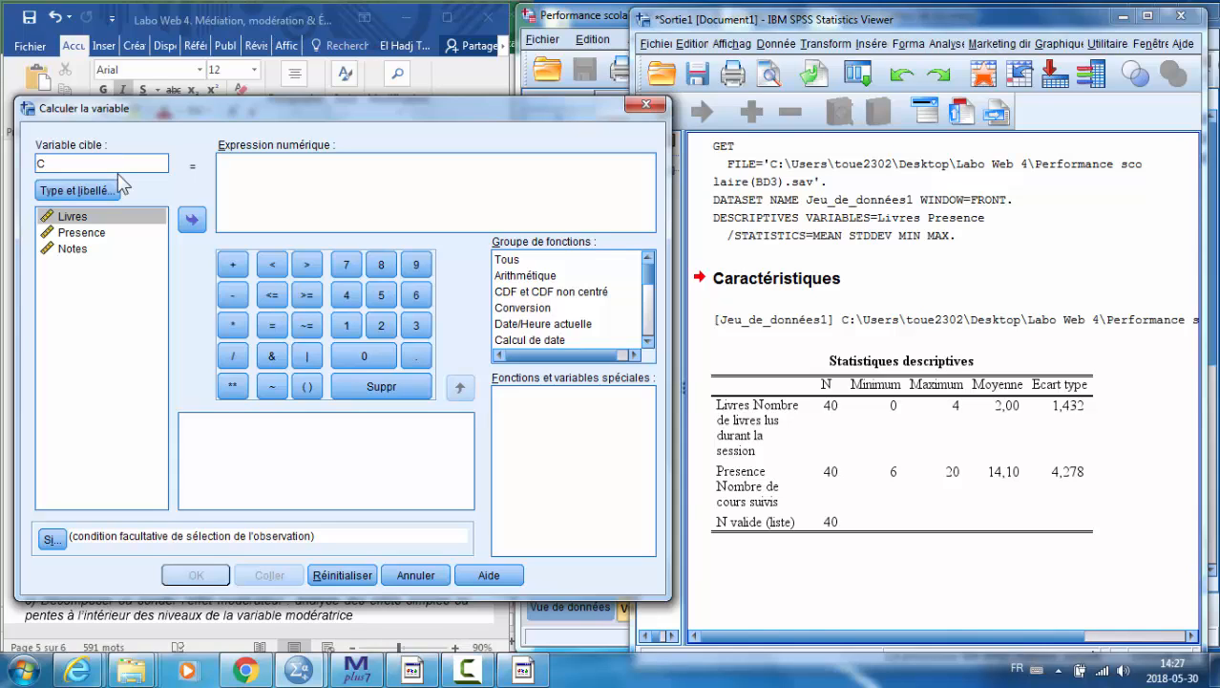
text(livres)
click(191, 219)
text(-)
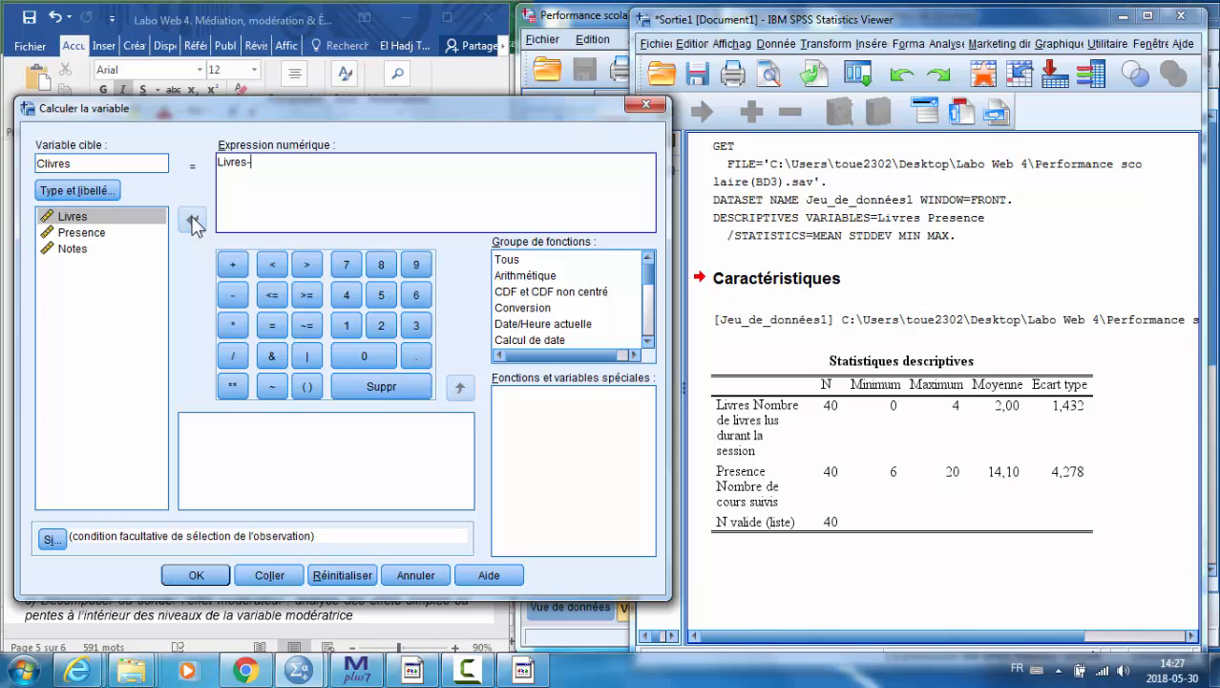
text(2)
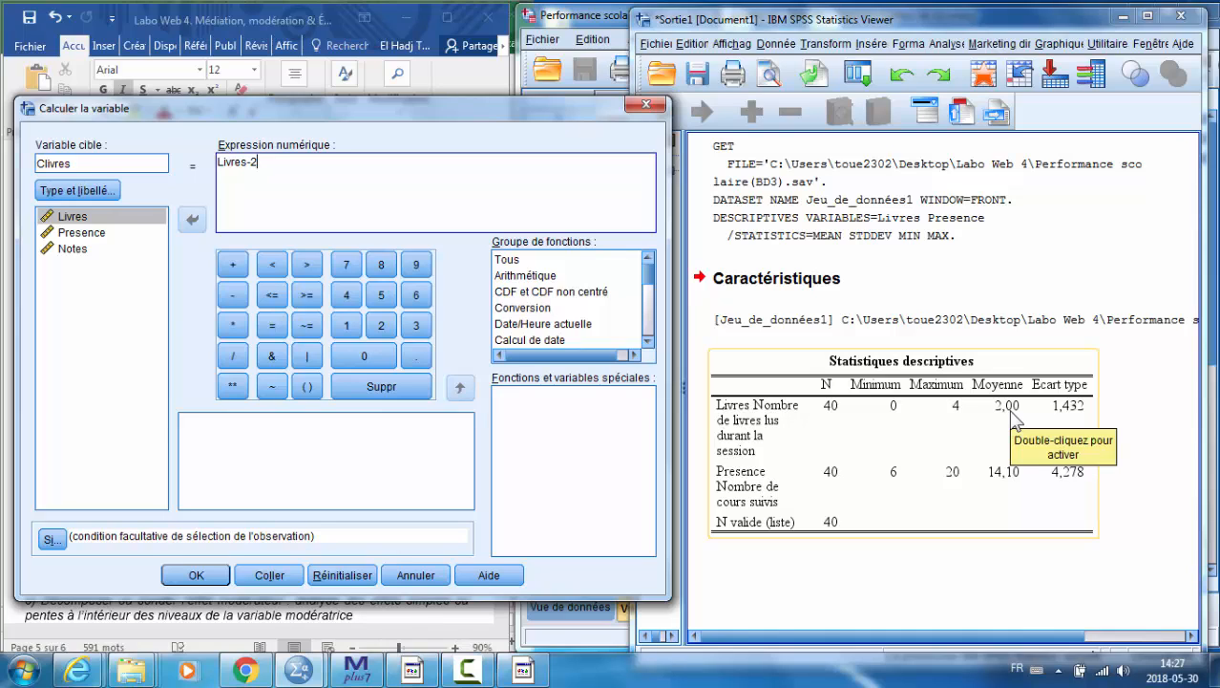
click(219, 568)
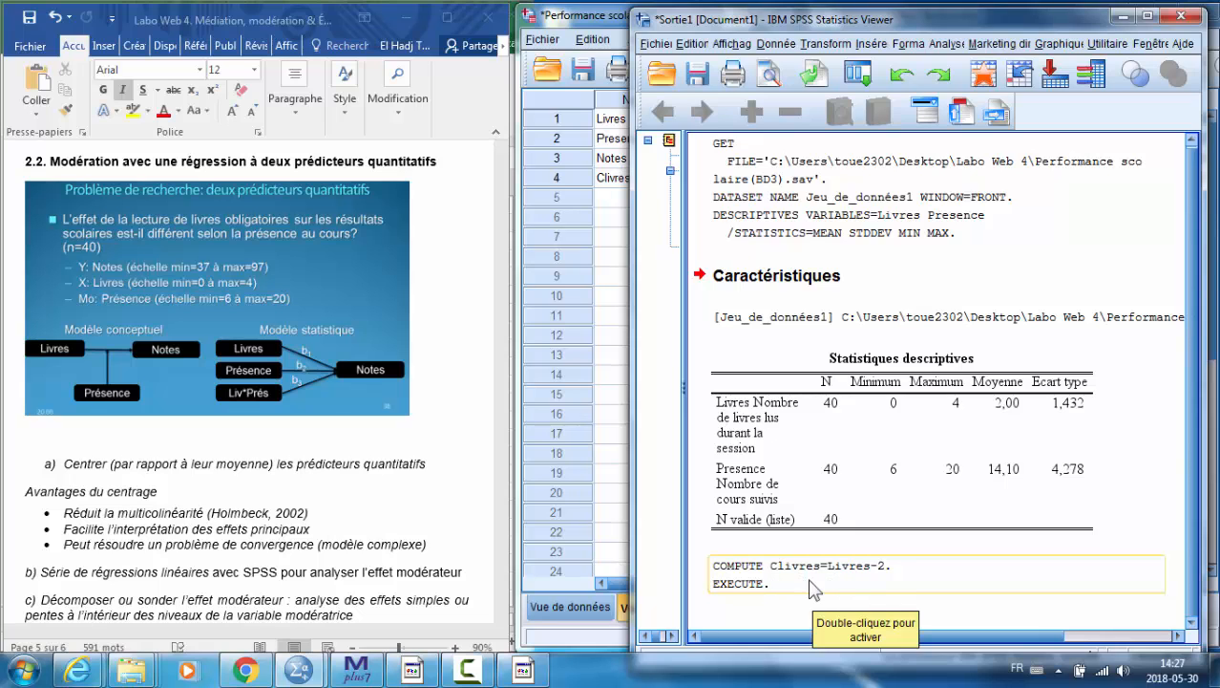
Compute the centred variable Cpresence as Presence-14.1
click(827, 44)
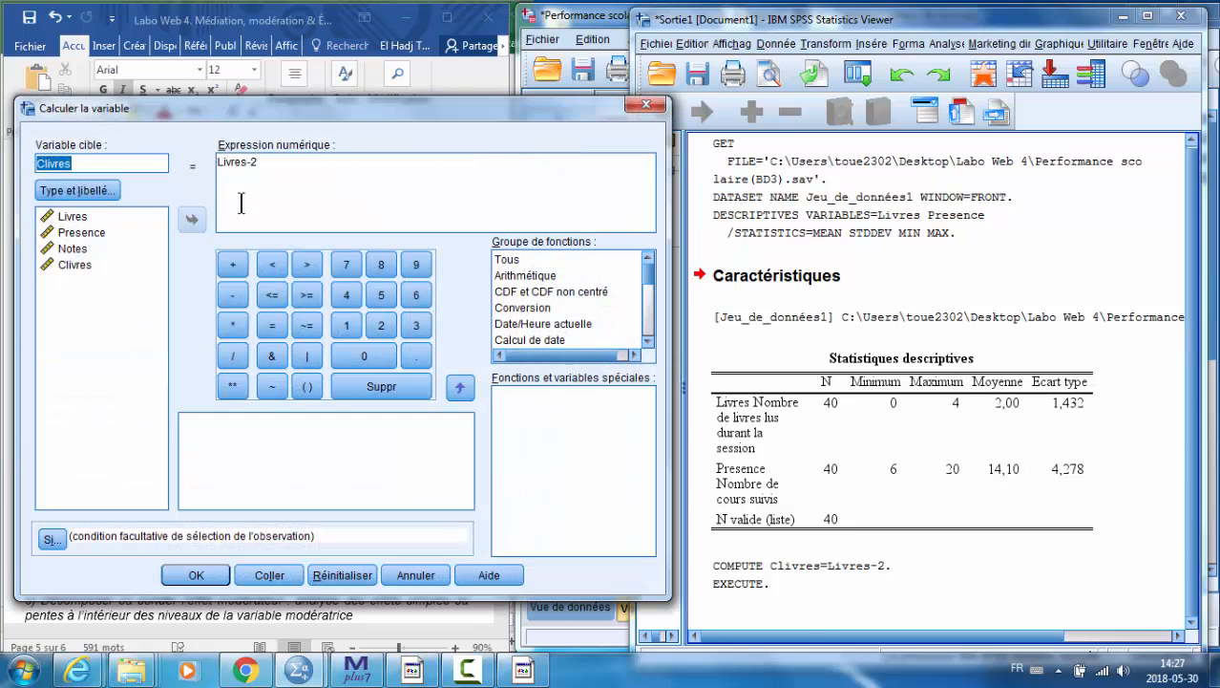
drag(260, 162, 210, 159)
key(BackSpace)
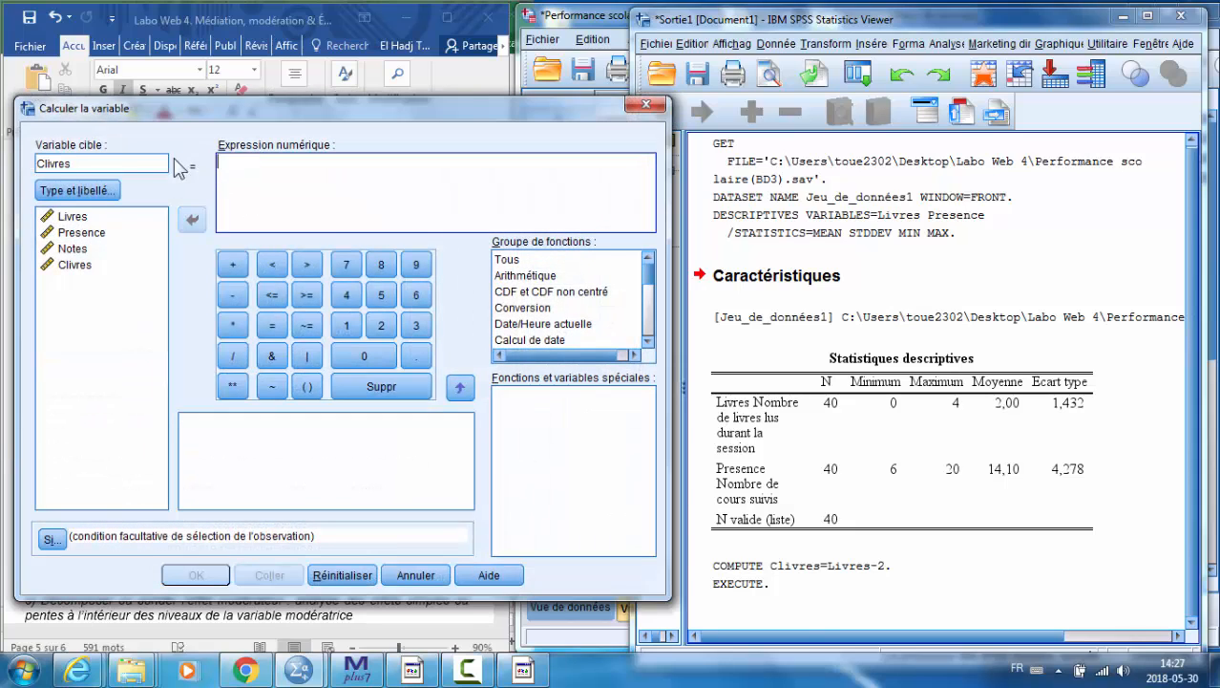
double_click(48, 164)
text(Cpress)
text(nce)
click(82, 233)
click(192, 219)
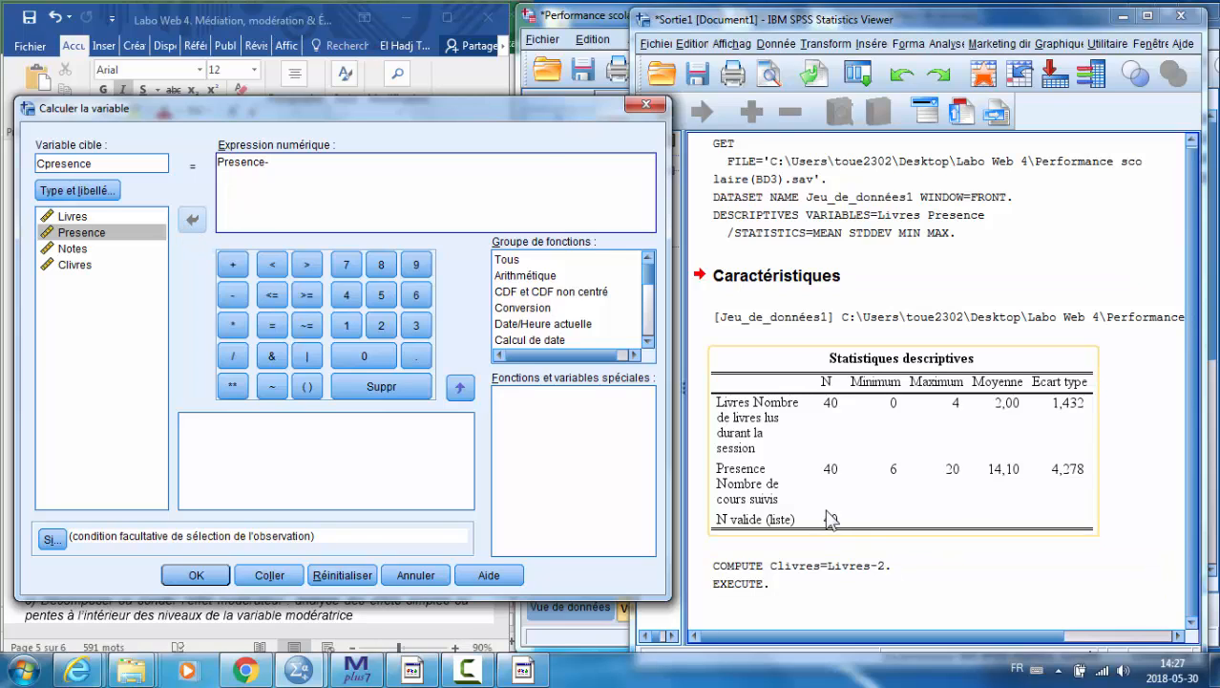
text(-)
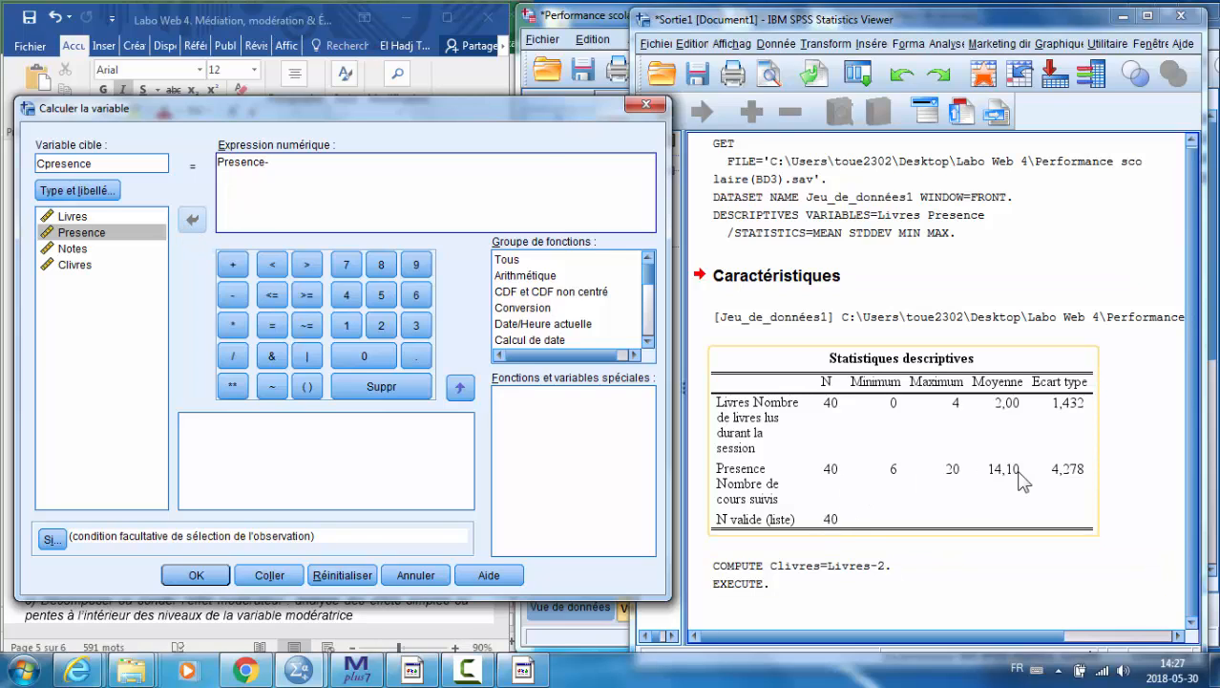
click(368, 170)
text(14.1)
click(200, 575)
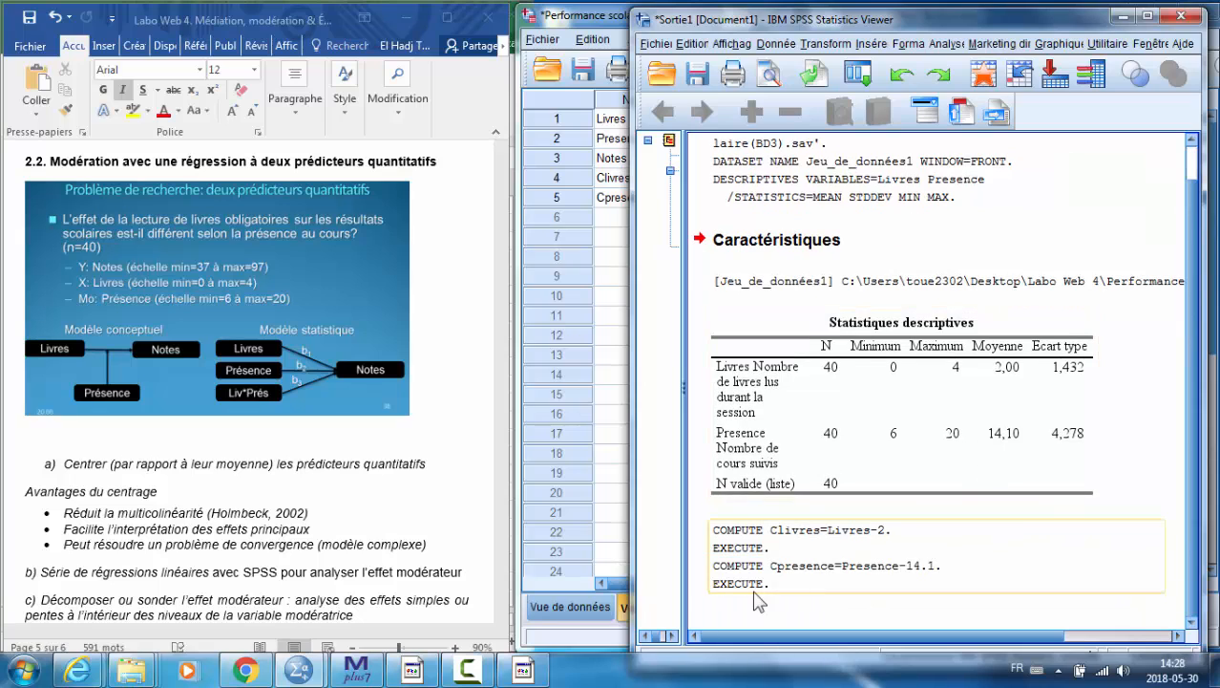
Widen the output viewer back to the Word document's edge and compute the variable interaction as Clivres*Cpresence
drag(634, 571, 518, 571)
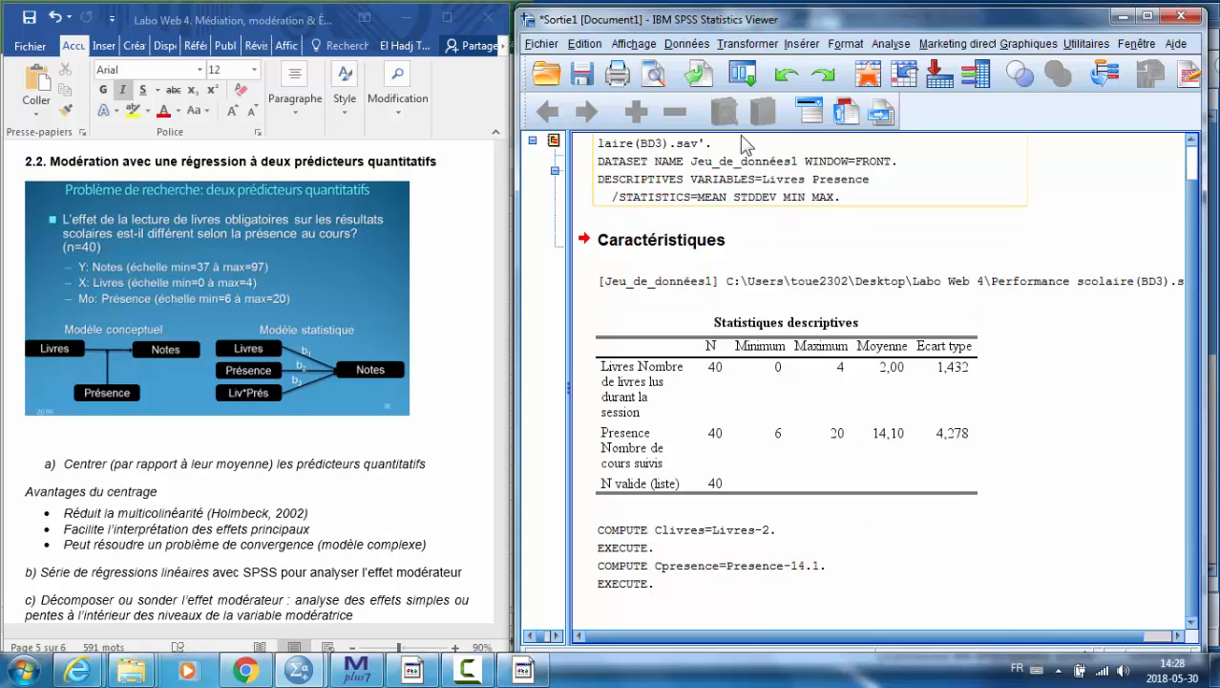
click(742, 45)
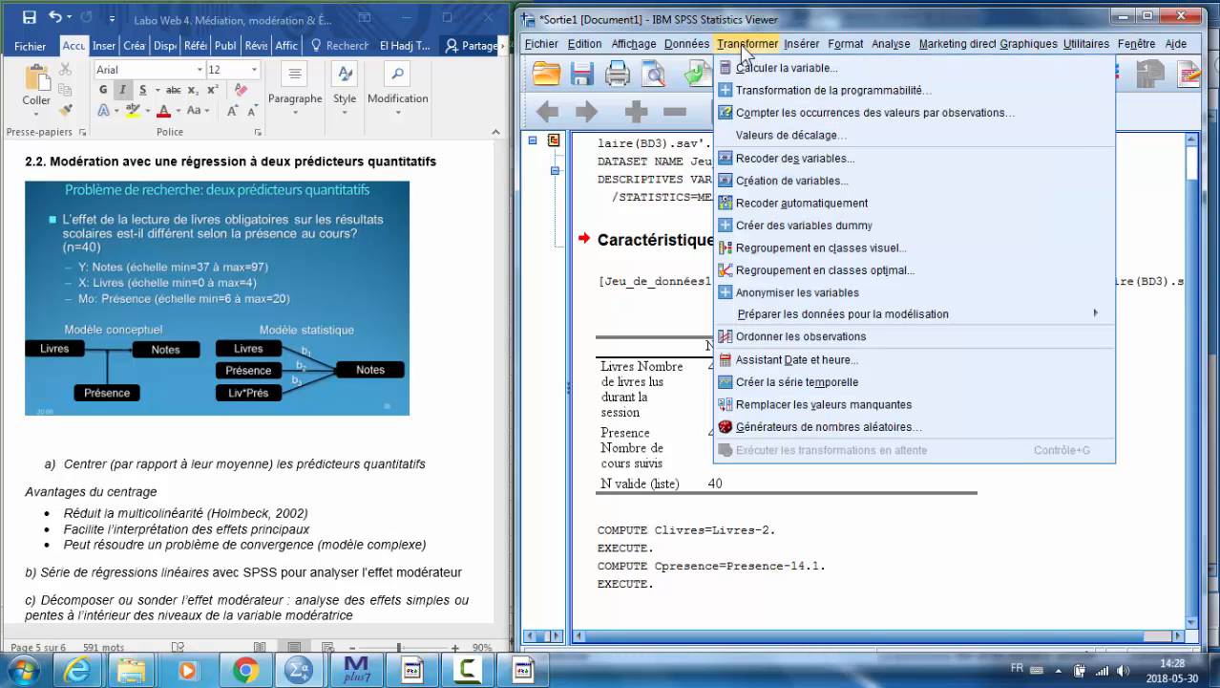
click(764, 68)
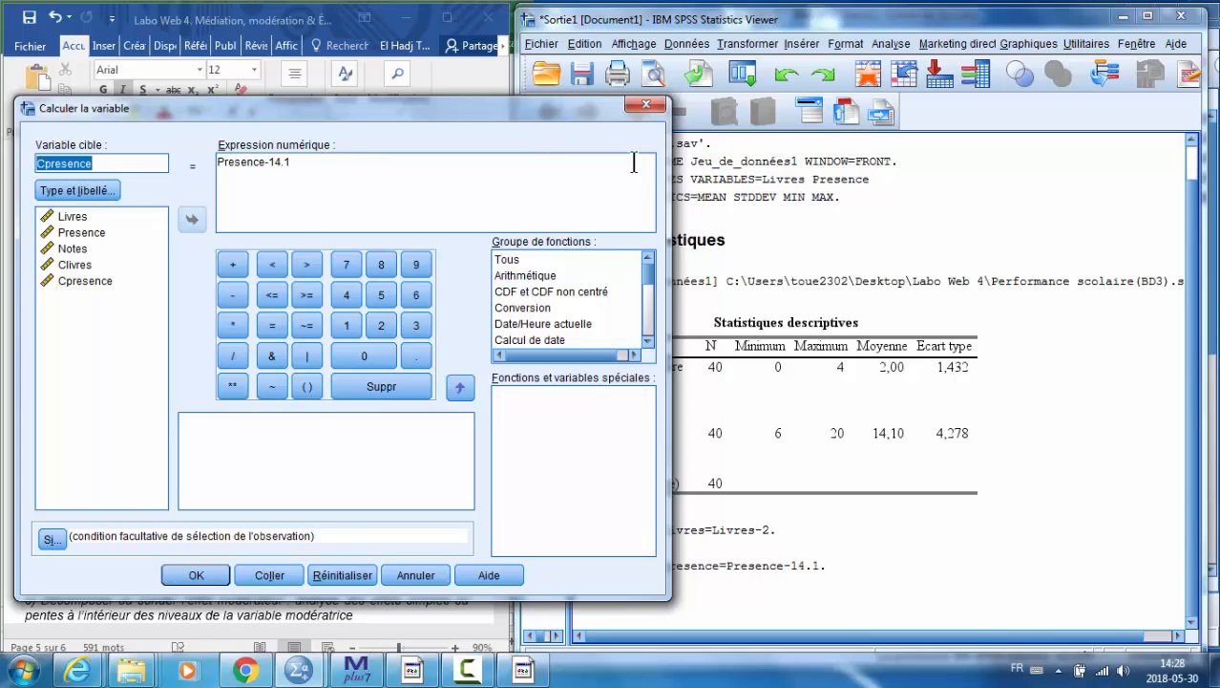
drag(669, 167, 555, 168)
drag(293, 162, 203, 162)
key(Delete)
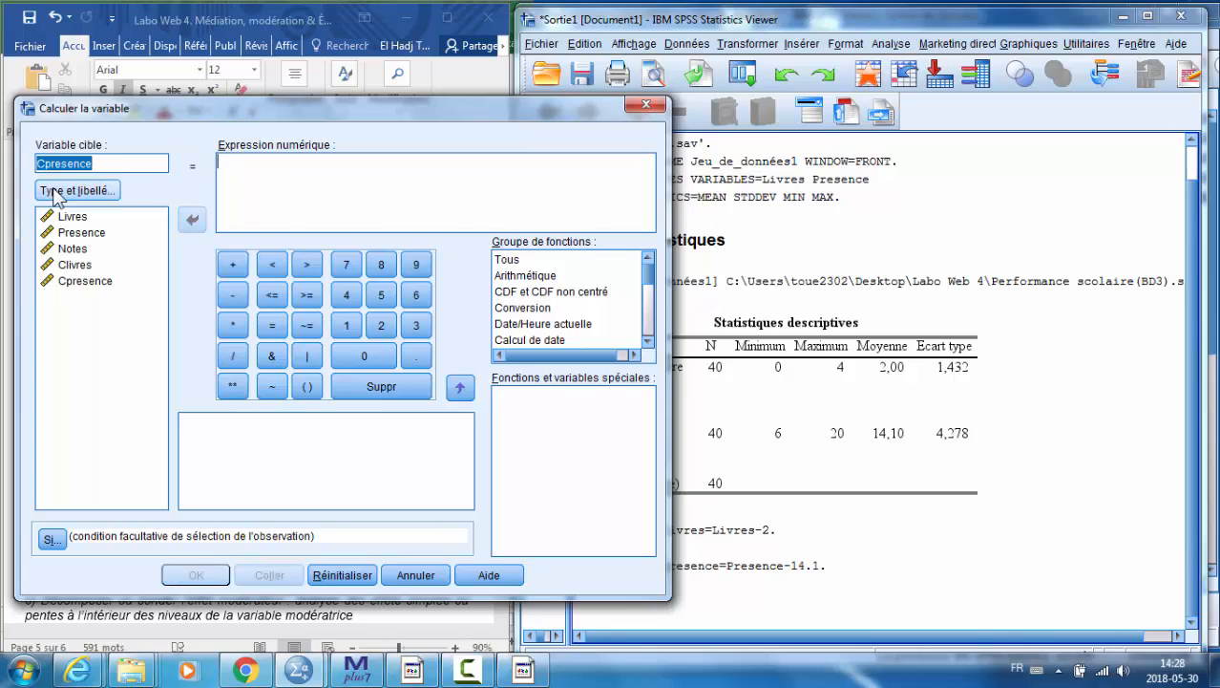
text(interaction)
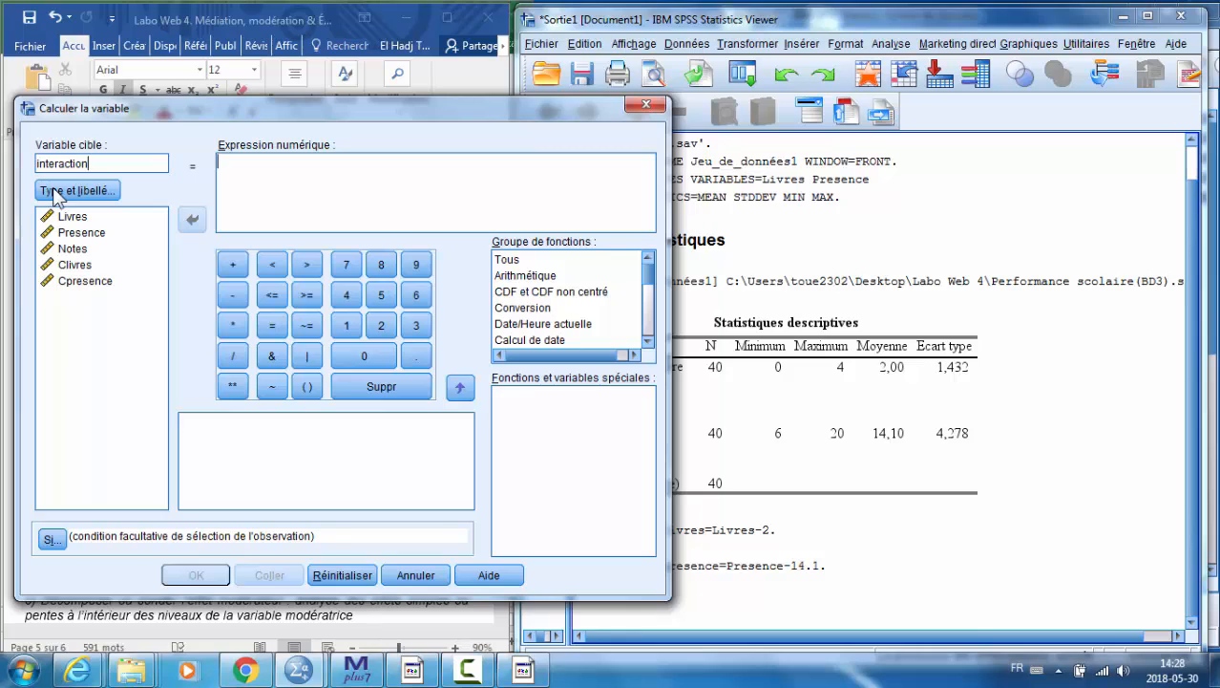
click(76, 264)
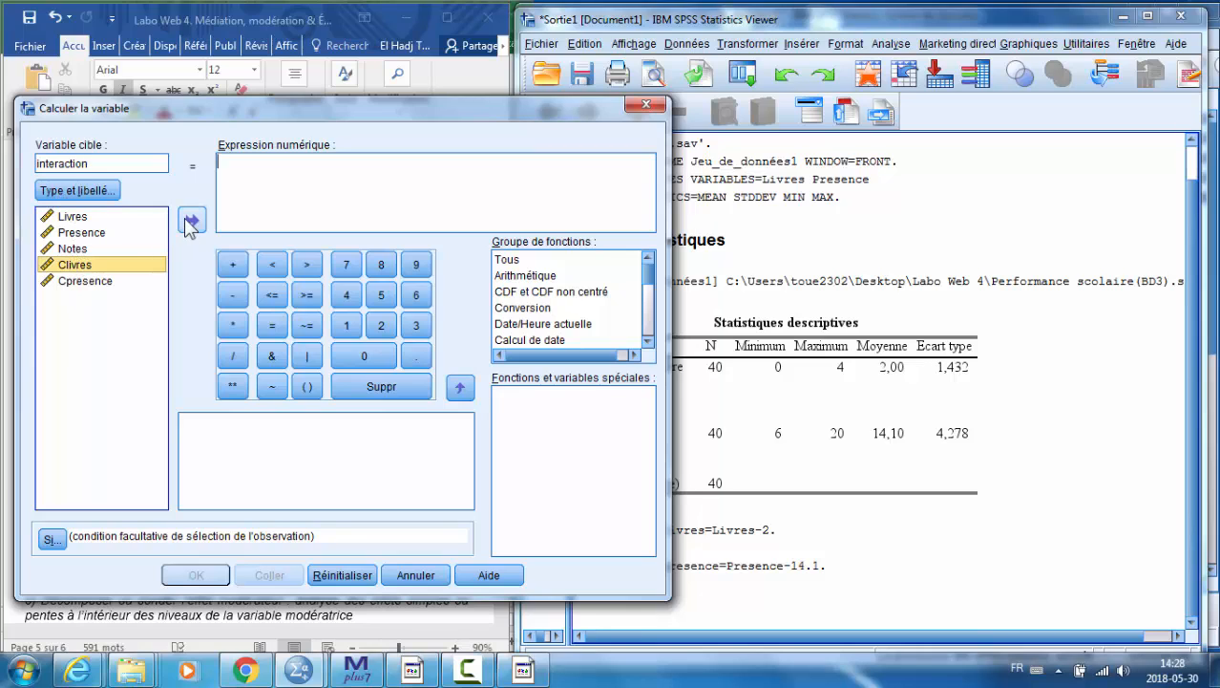
click(192, 223)
text(*)
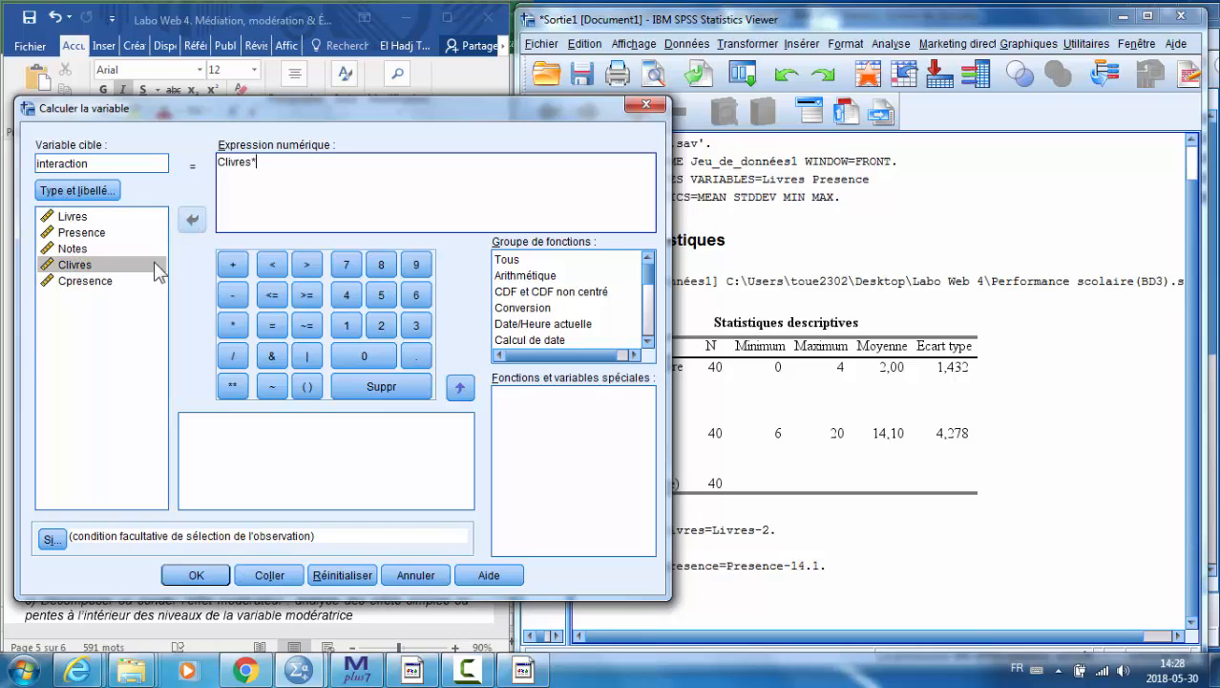
click(84, 281)
click(192, 221)
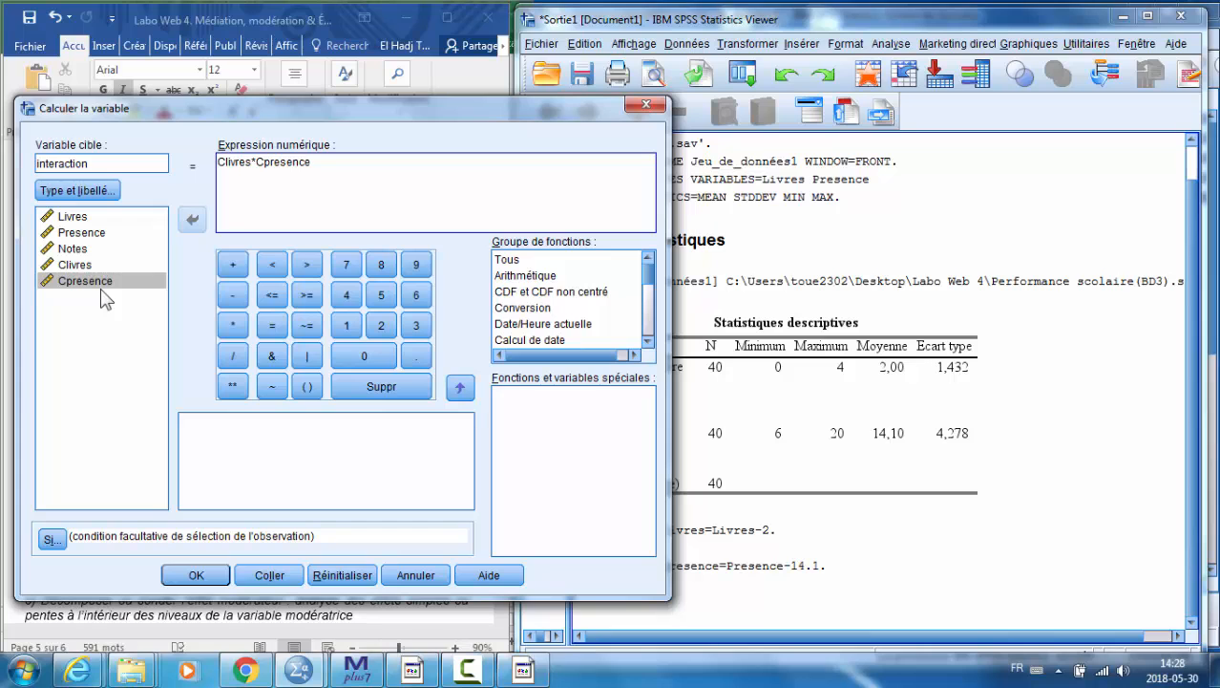
click(195, 576)
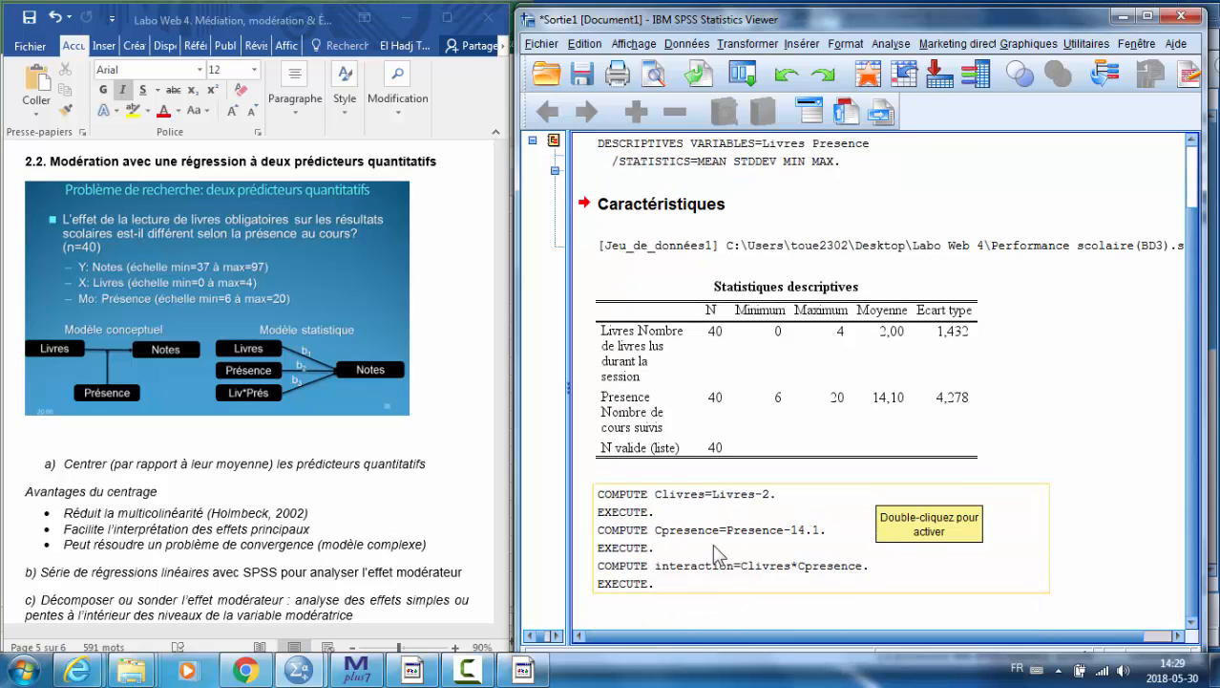
Set up a Descriptives analysis that adds Notes, Clivres, Cpresence and interaction to the variables Livres and Presence
click(890, 44)
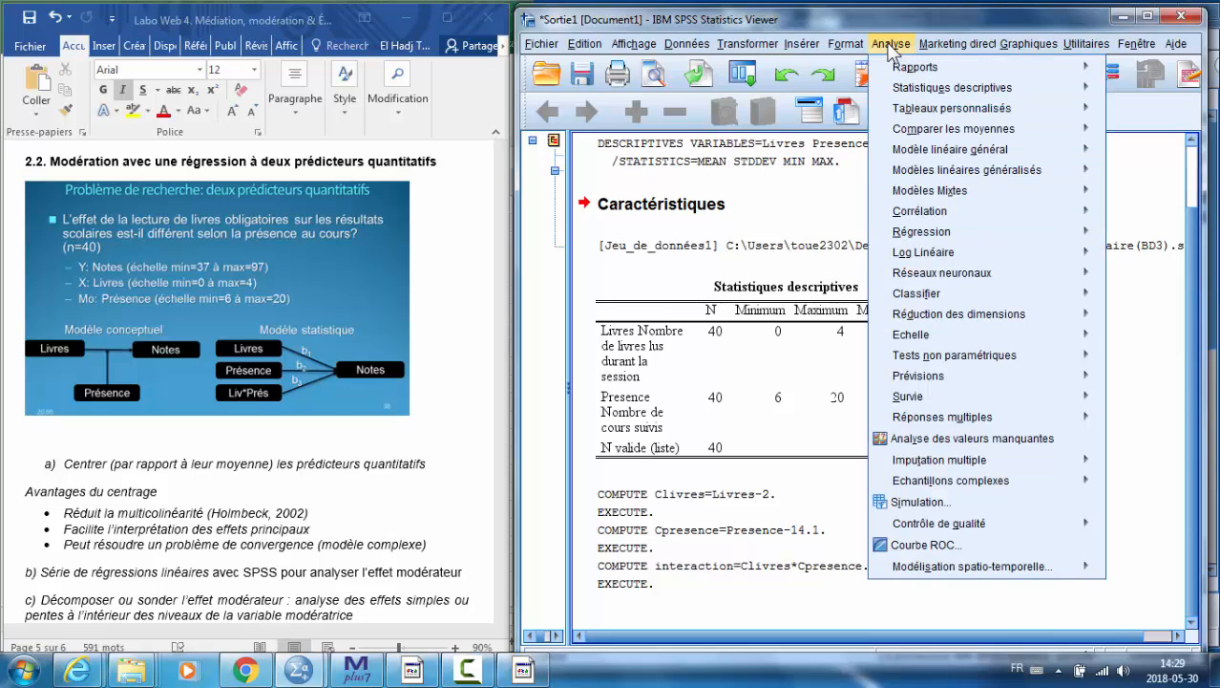
mouse_move(917, 87)
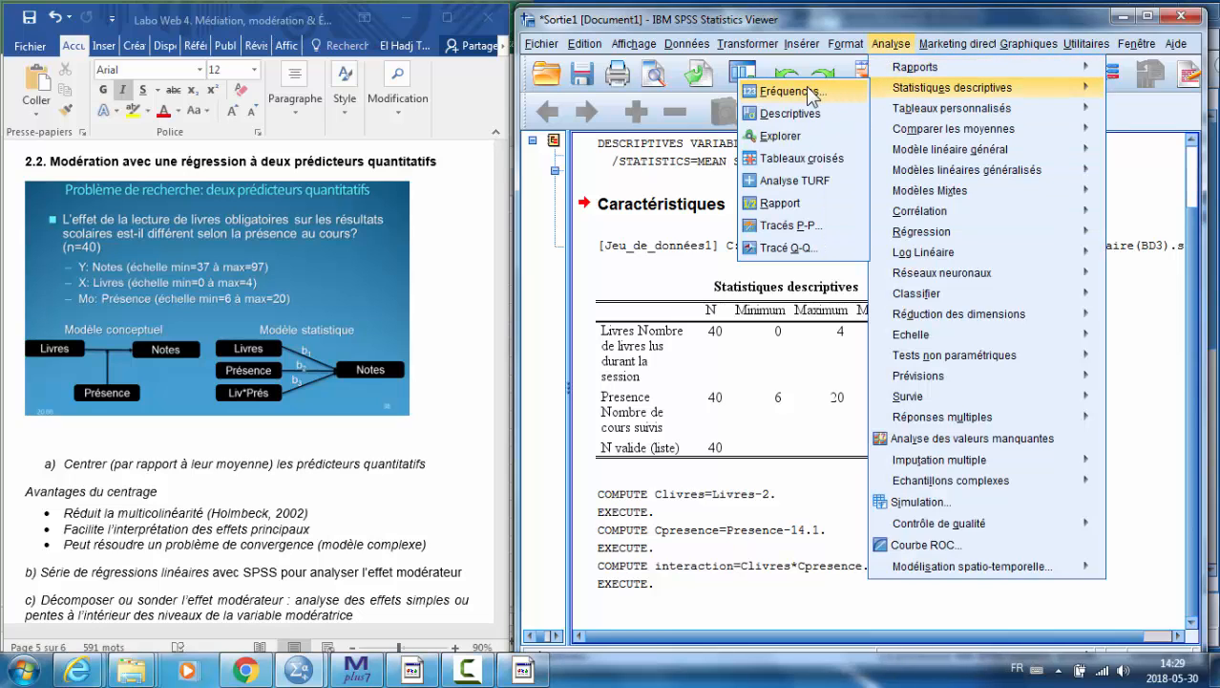
click(809, 113)
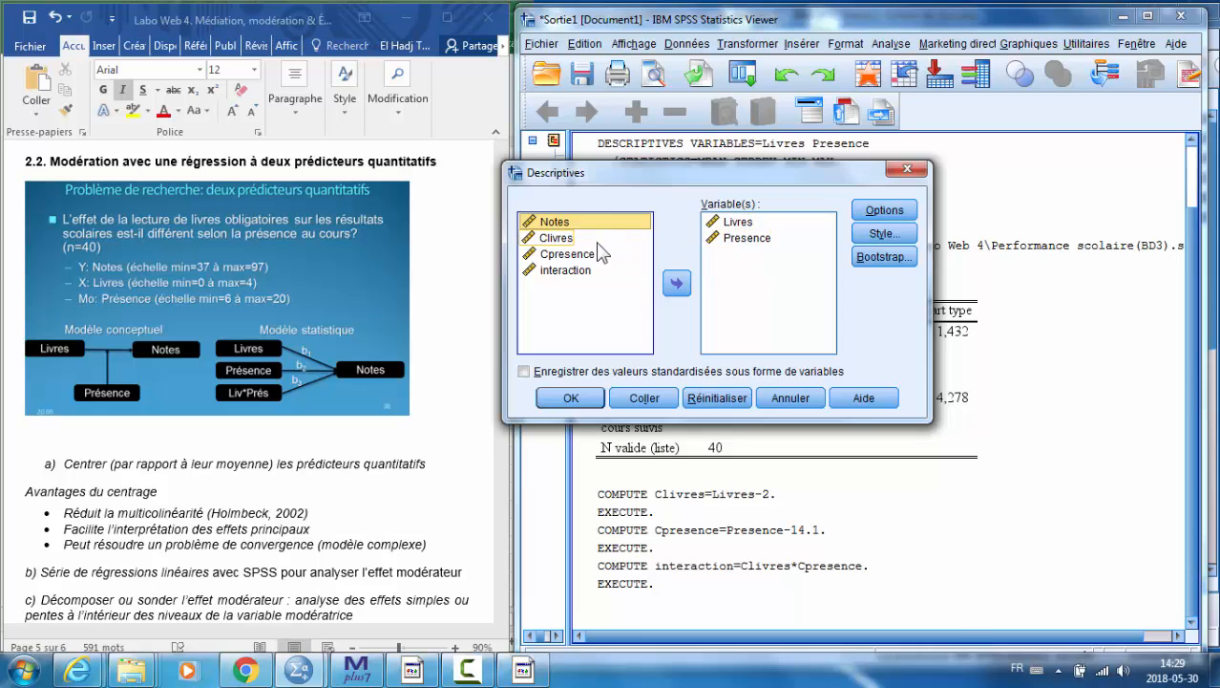
click(677, 285)
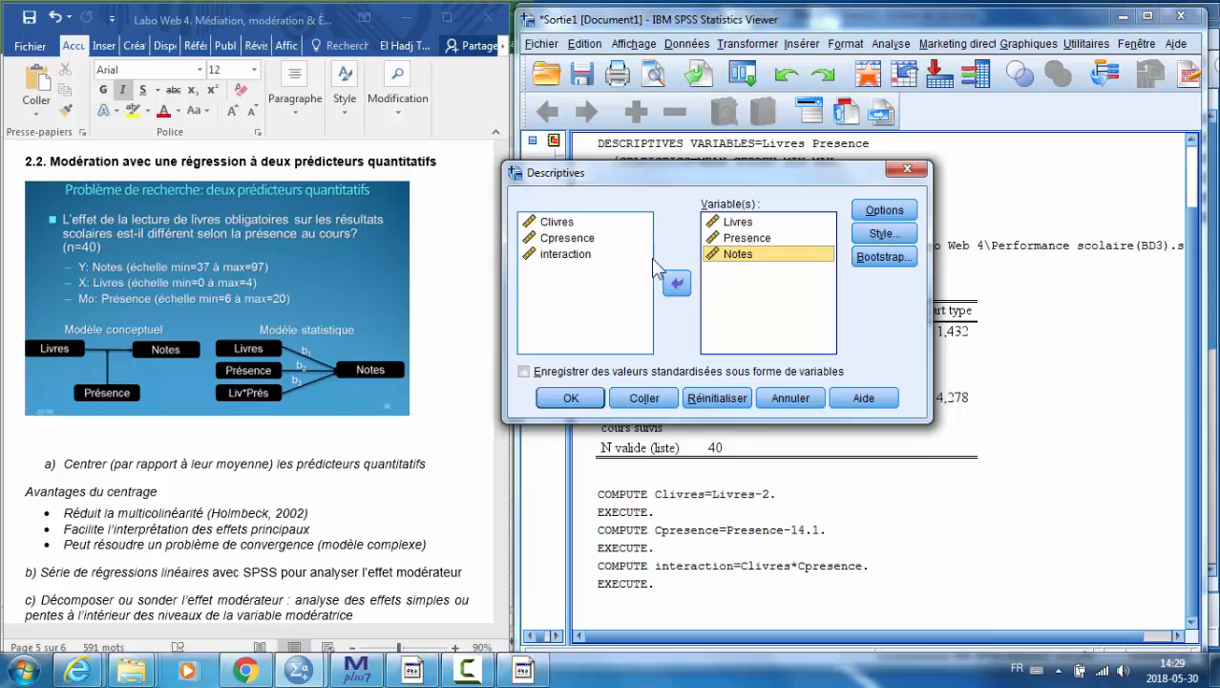
click(557, 222)
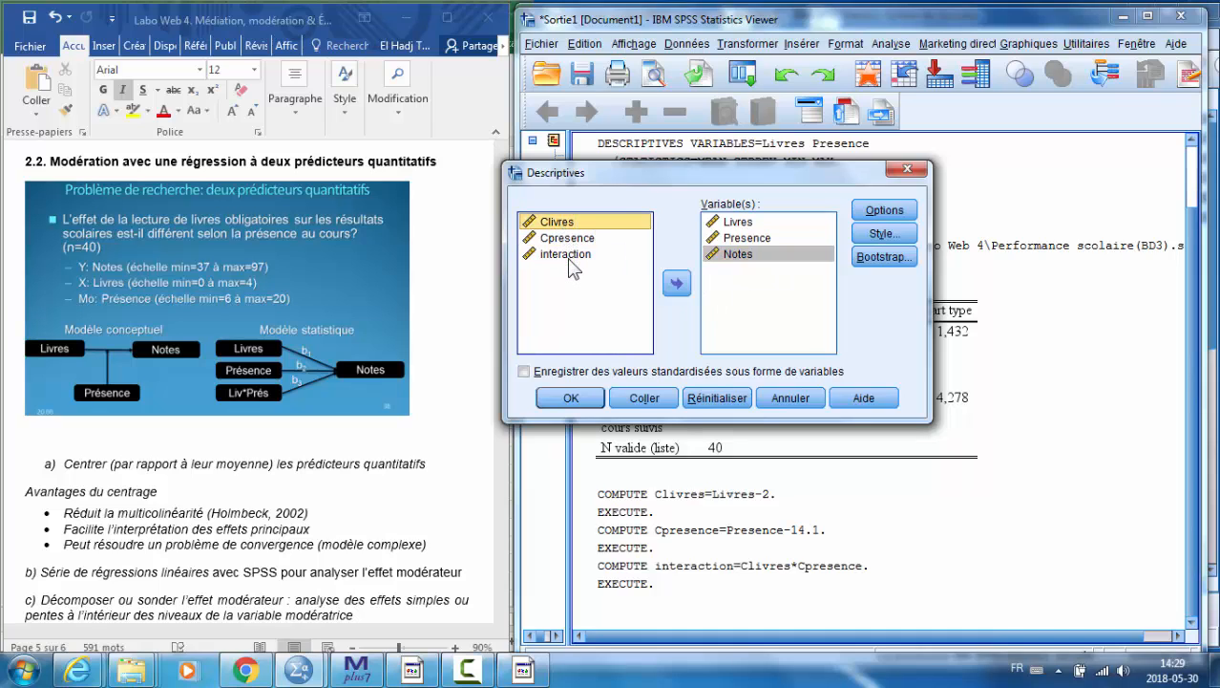
shift+click(570, 254)
click(676, 283)
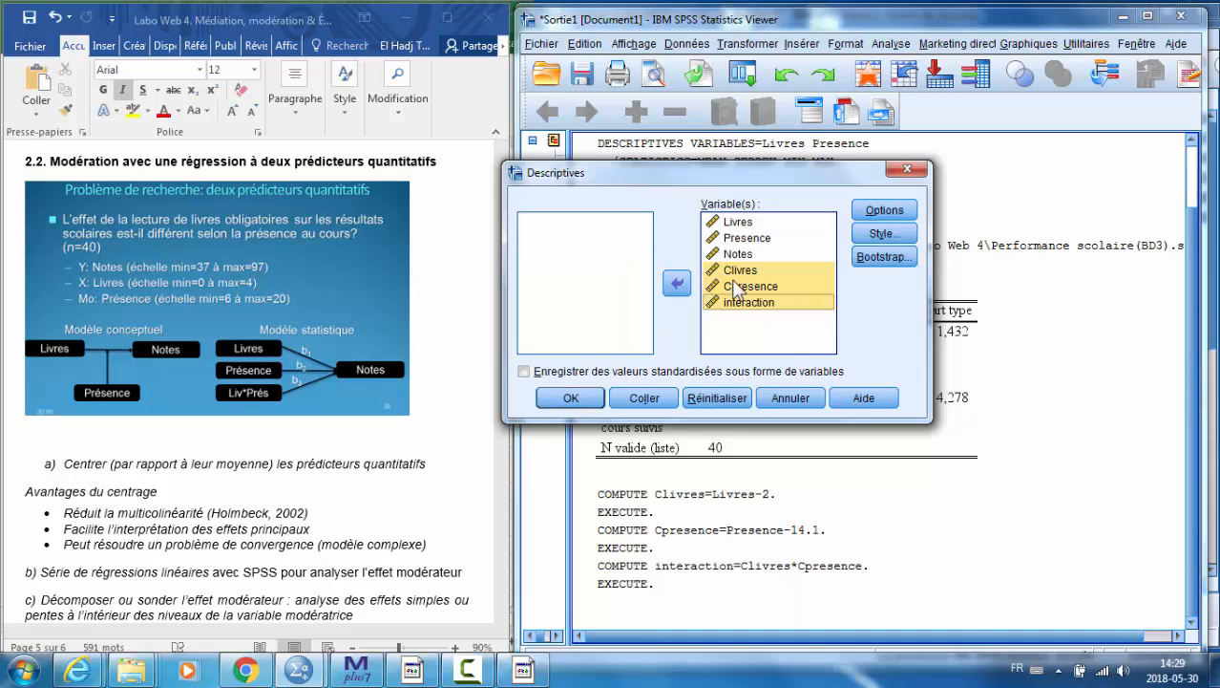
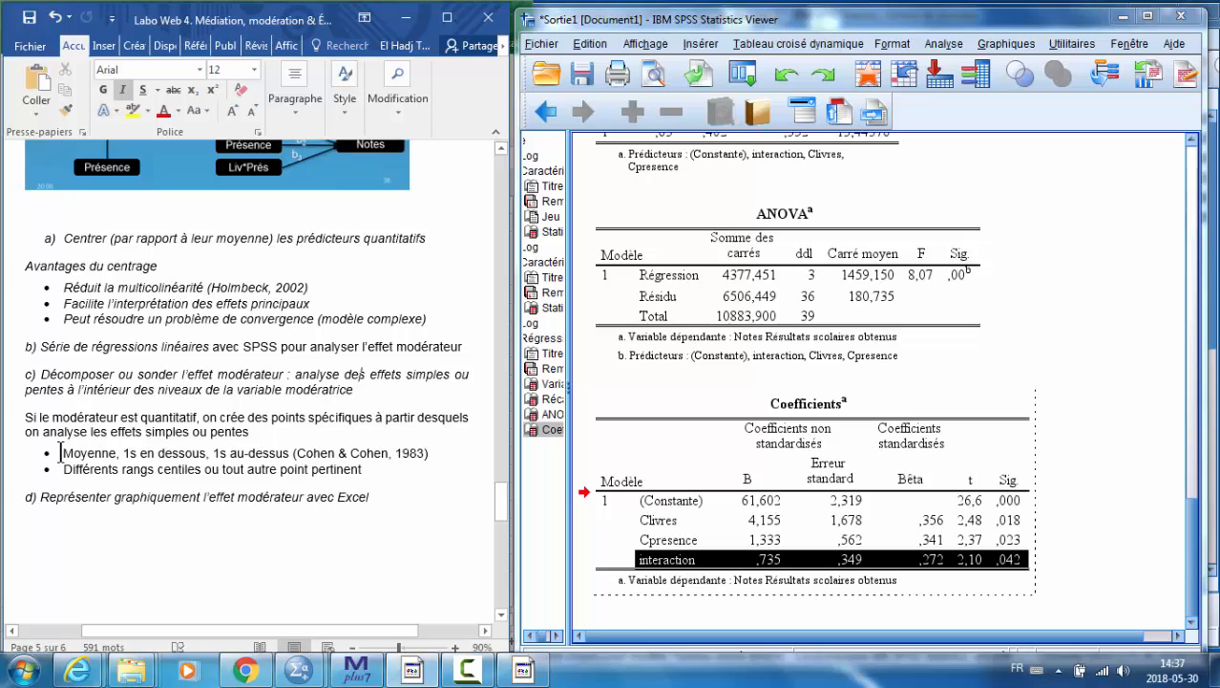
Set up a PROCESS regression with Notes as the Y variable, Clivres as the X variable and Cpresence as moderator W
triple_click(72, 450)
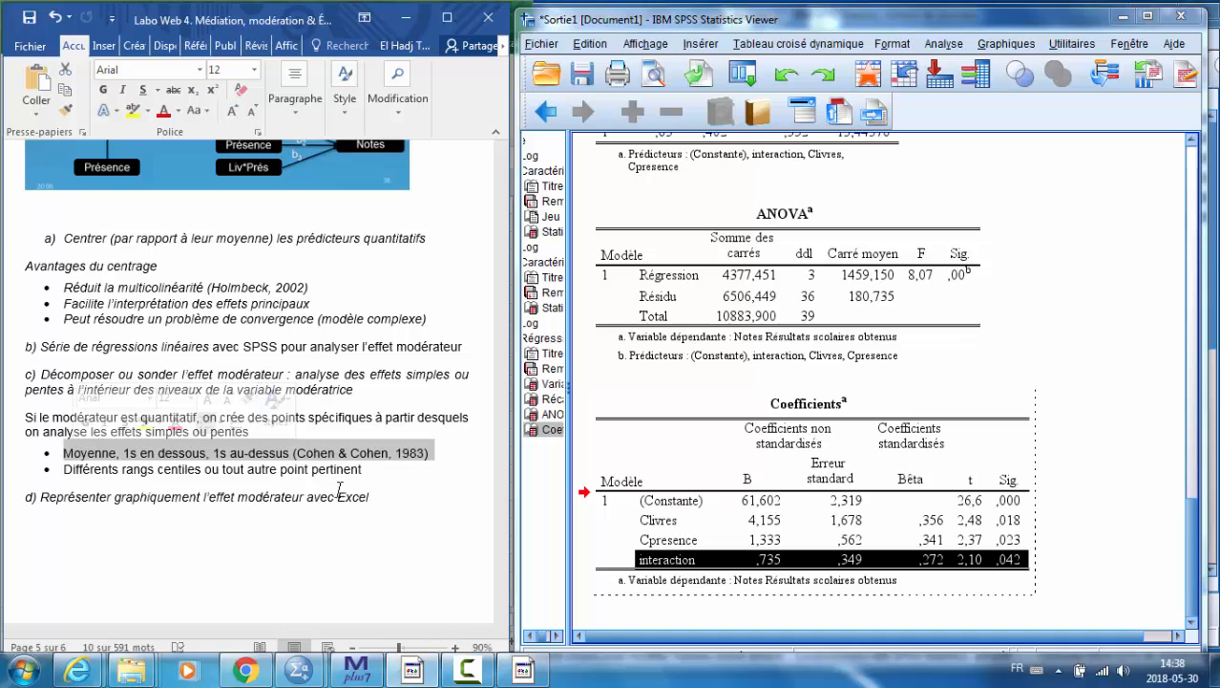
click(943, 44)
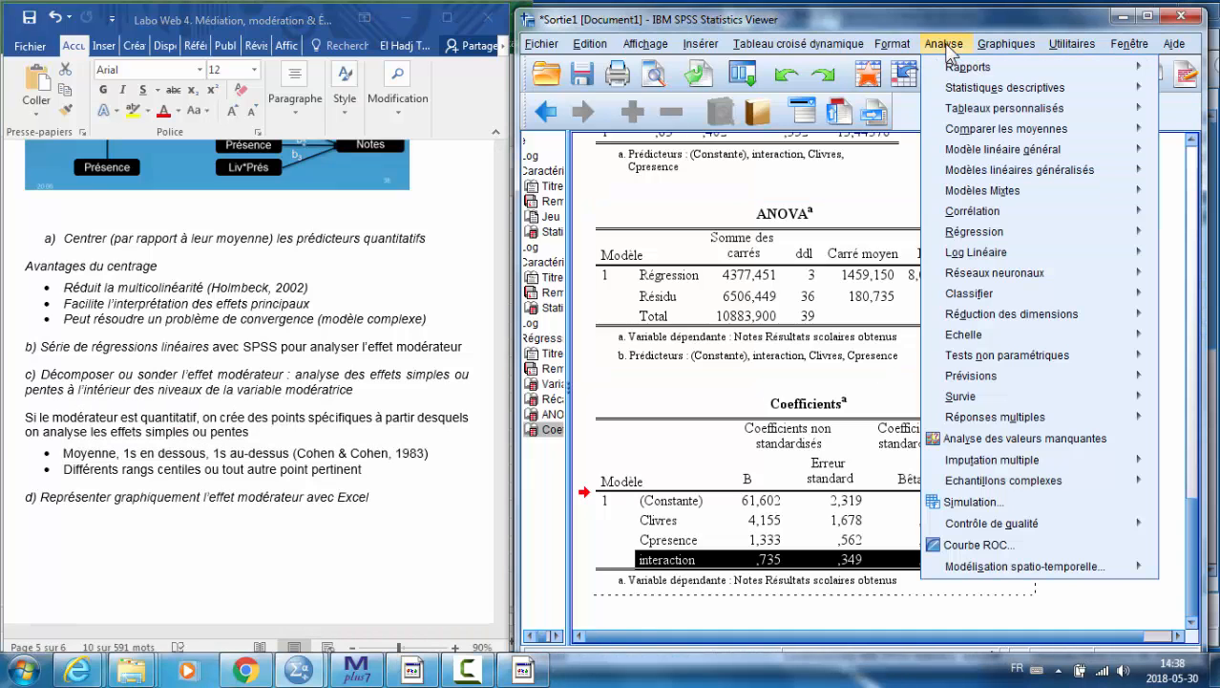
mouse_move(972, 233)
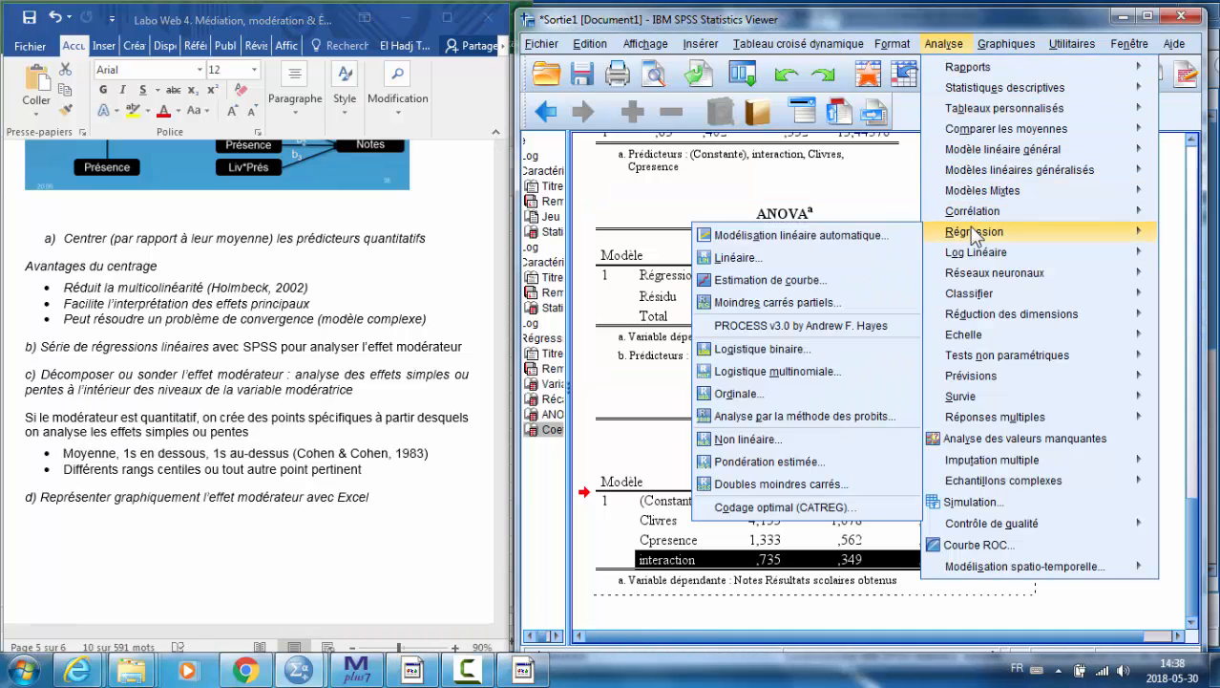
click(808, 325)
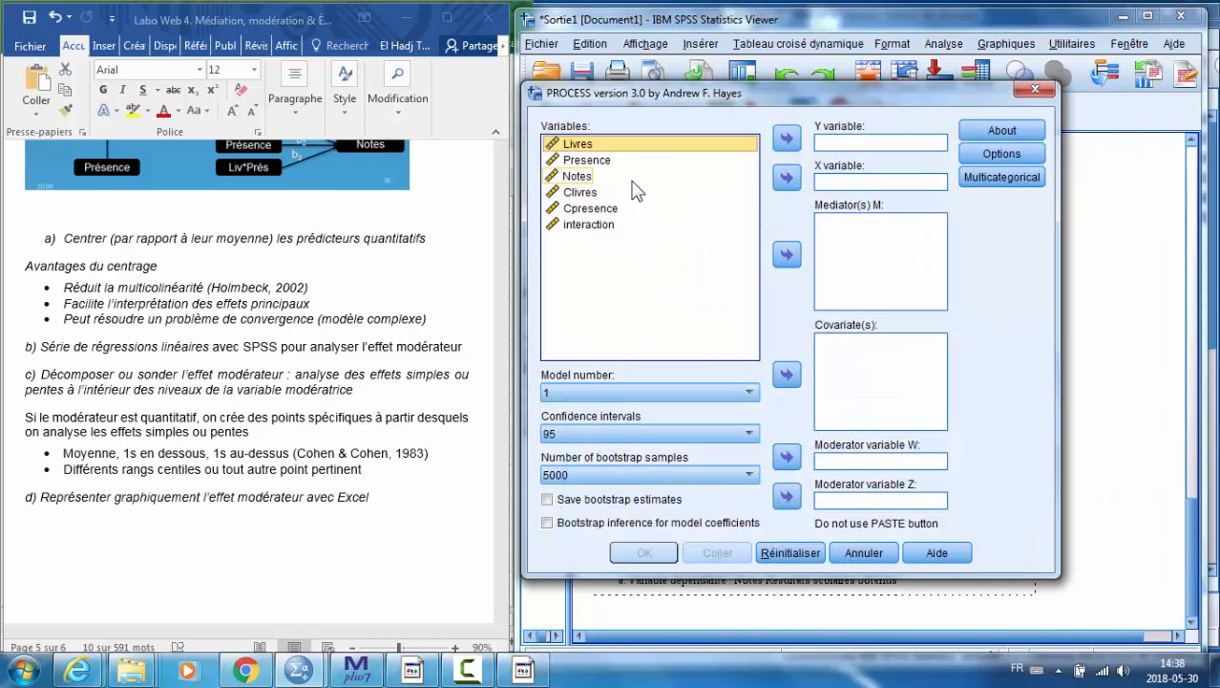
click(737, 178)
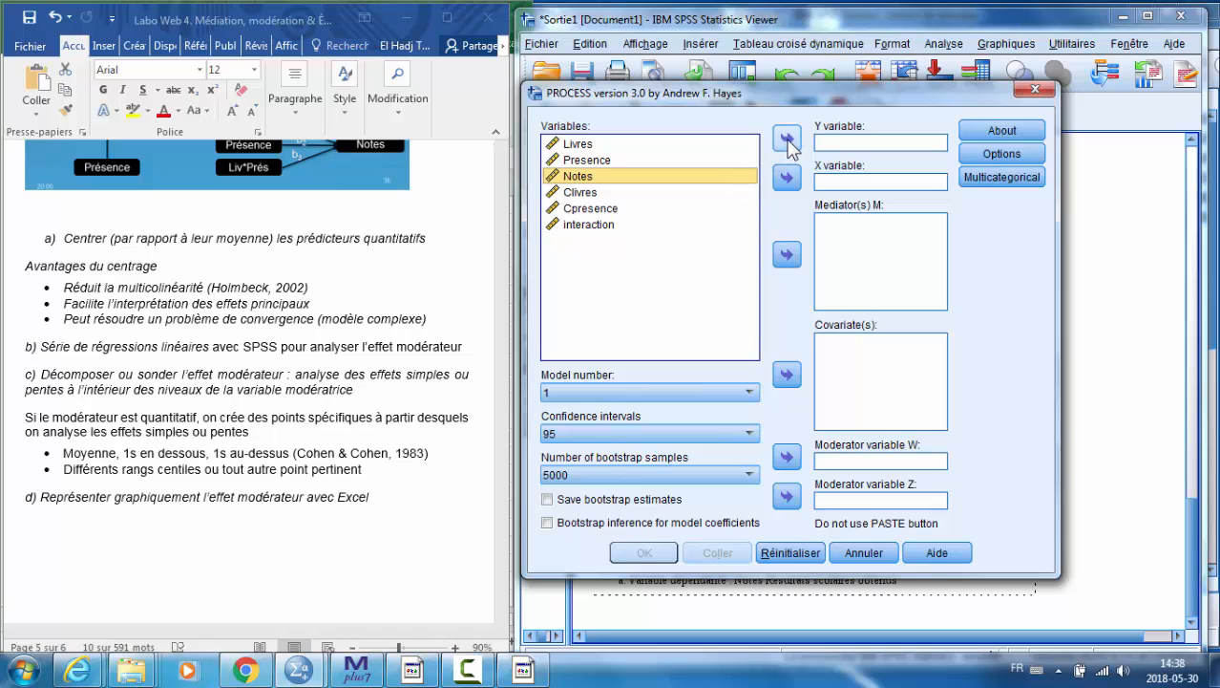
click(787, 142)
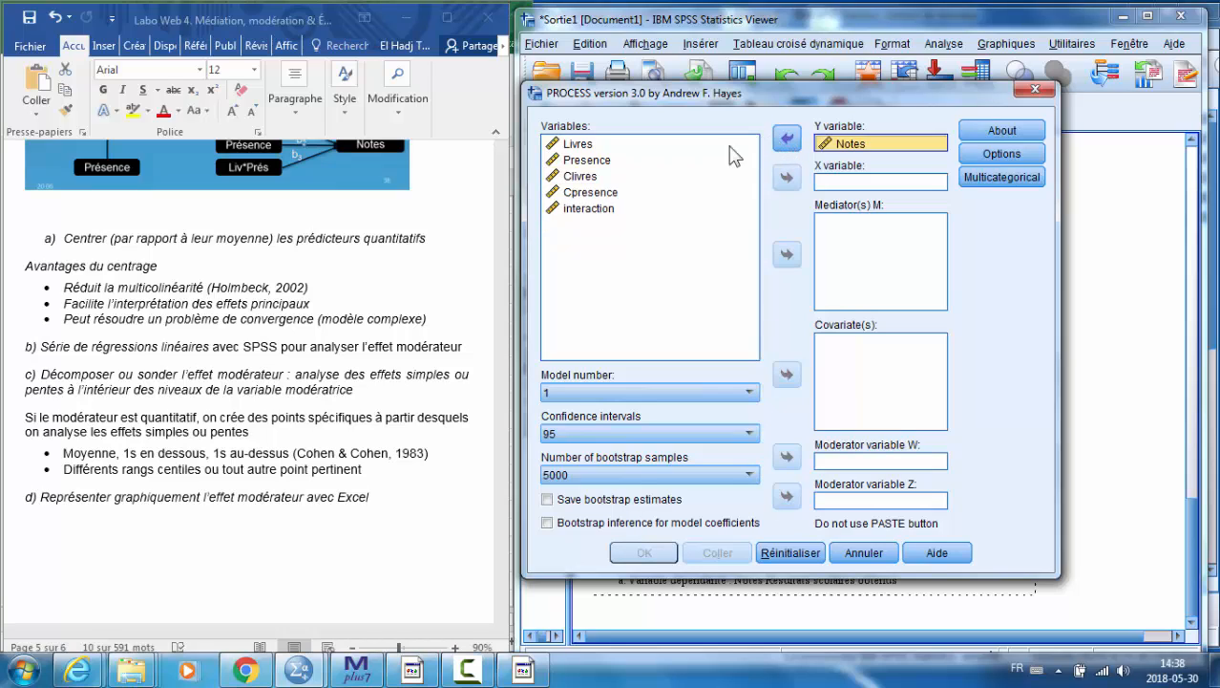
click(592, 196)
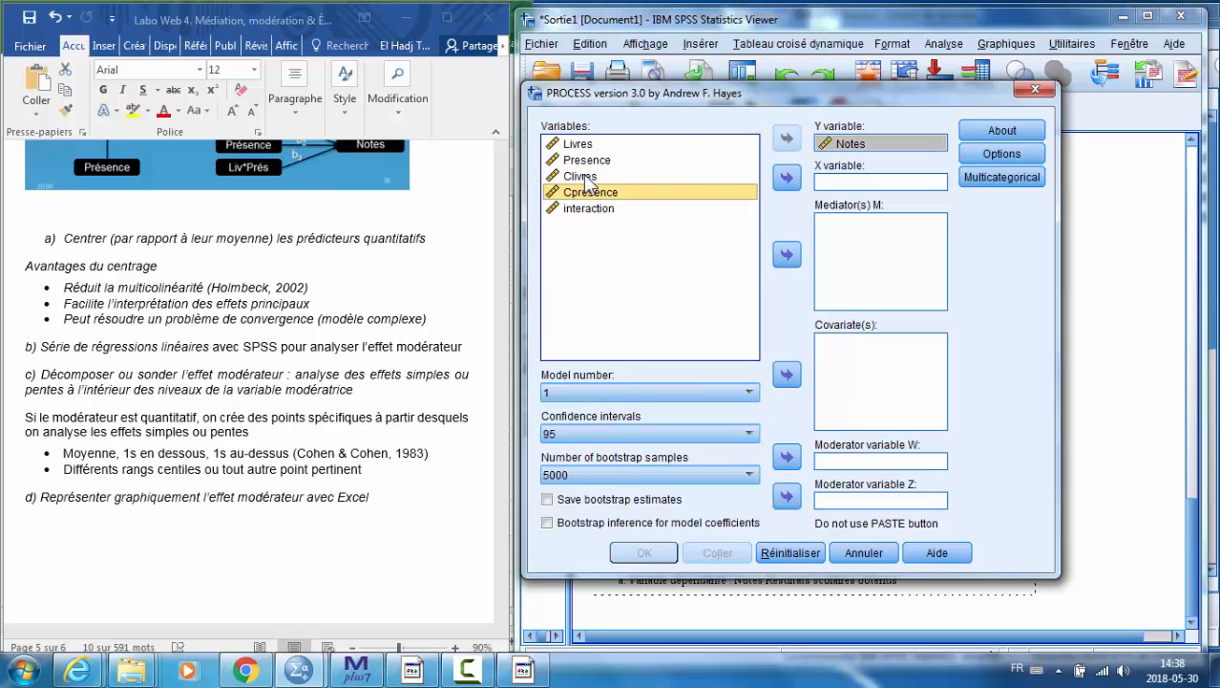
click(584, 176)
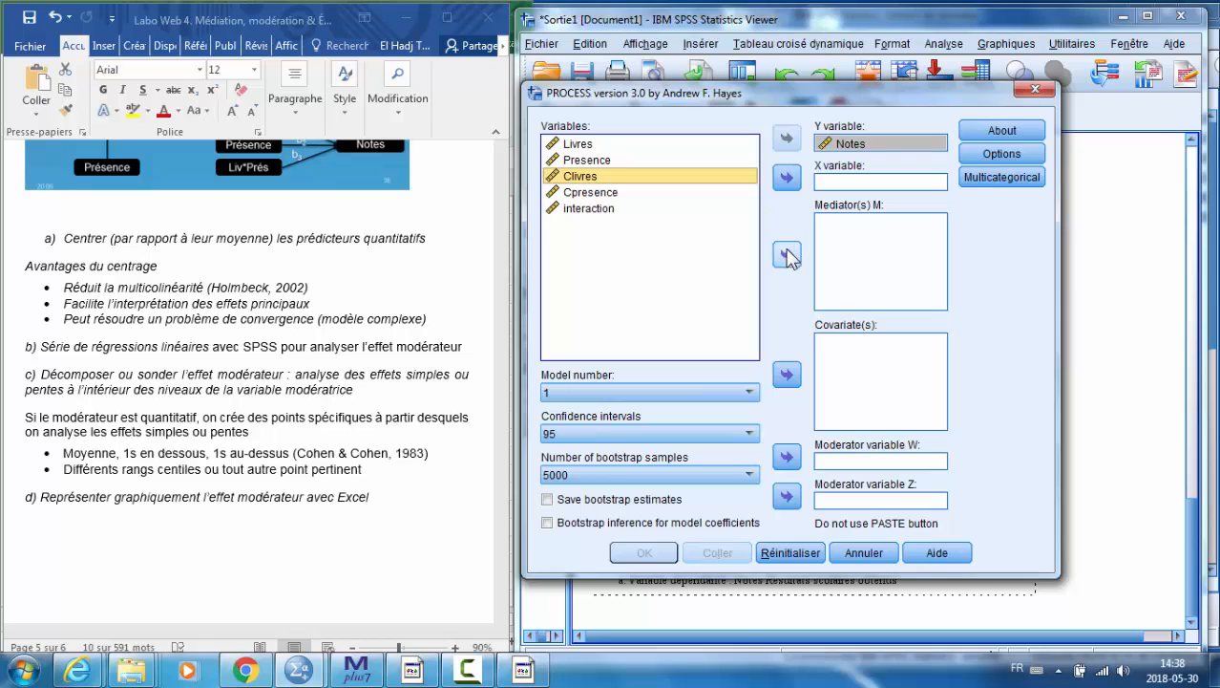
click(787, 179)
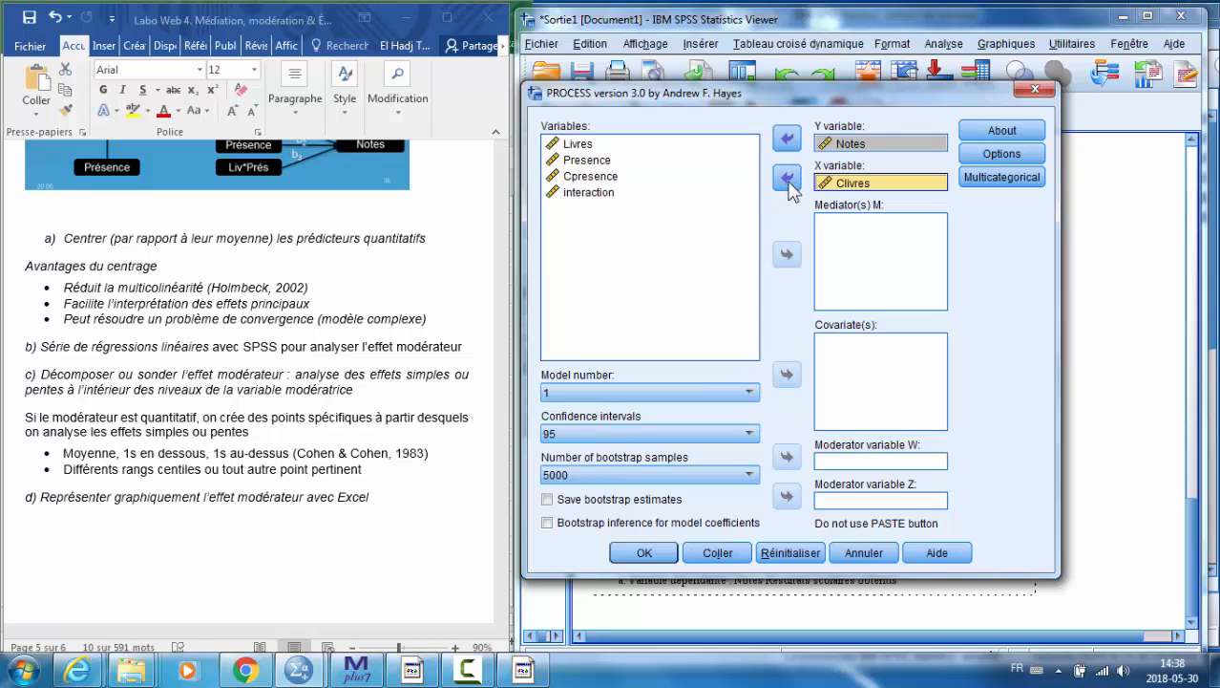
click(592, 176)
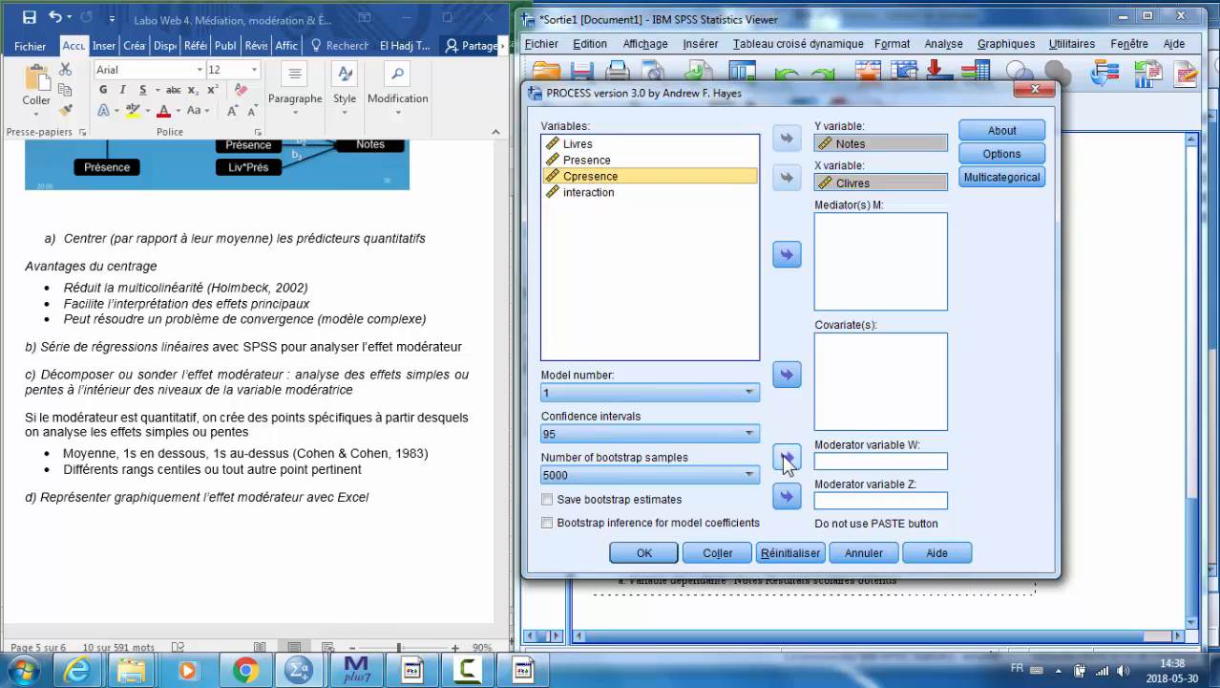
click(786, 457)
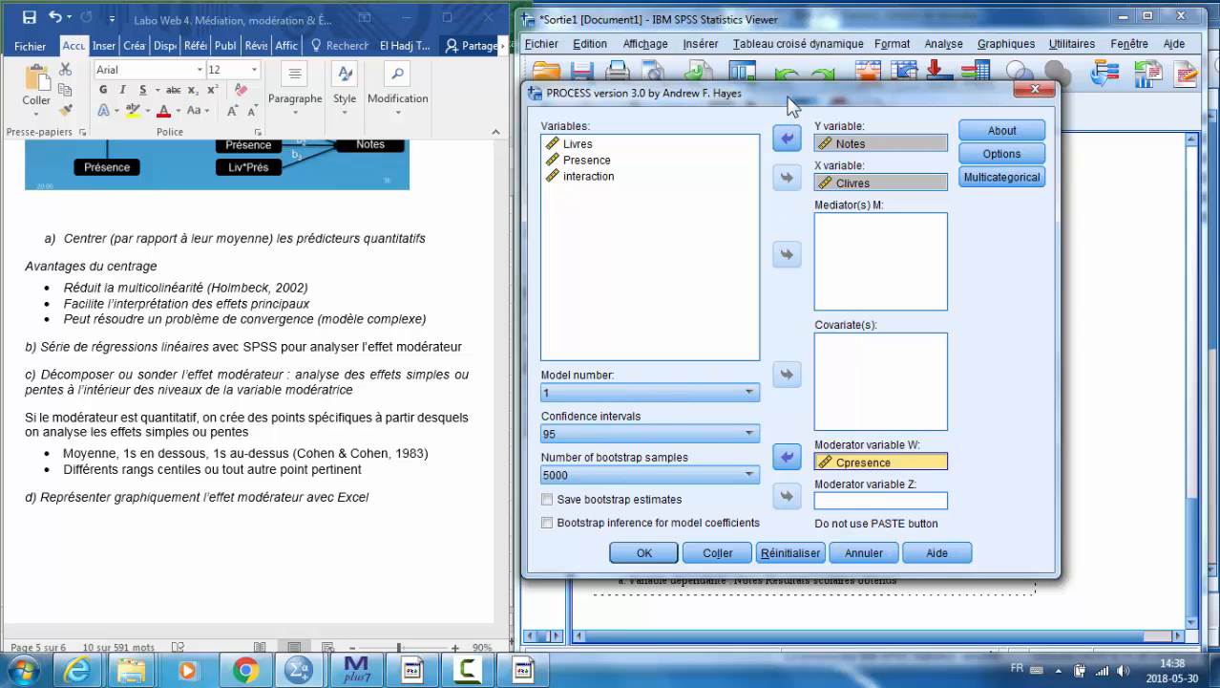
Enable code generation for visualizing interactions, set the conditioning values to -1SD, Mean, +1SD, and run the PROCESS analysis
drag(790, 106, 815, 93)
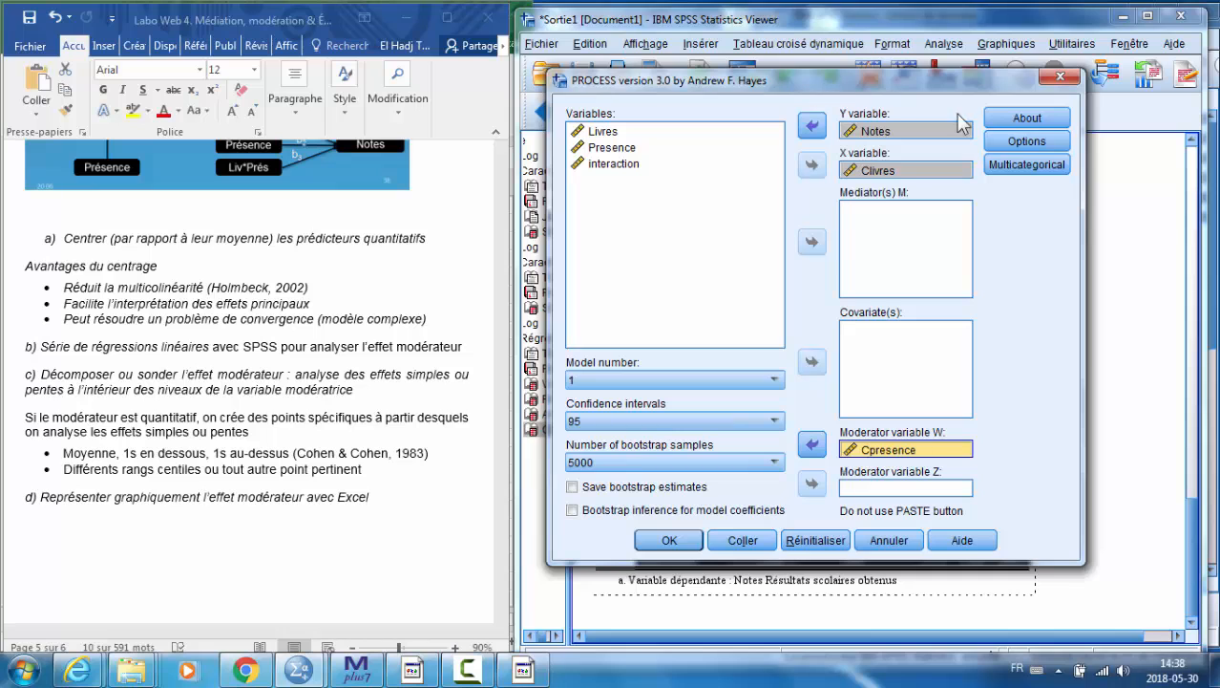
click(1015, 140)
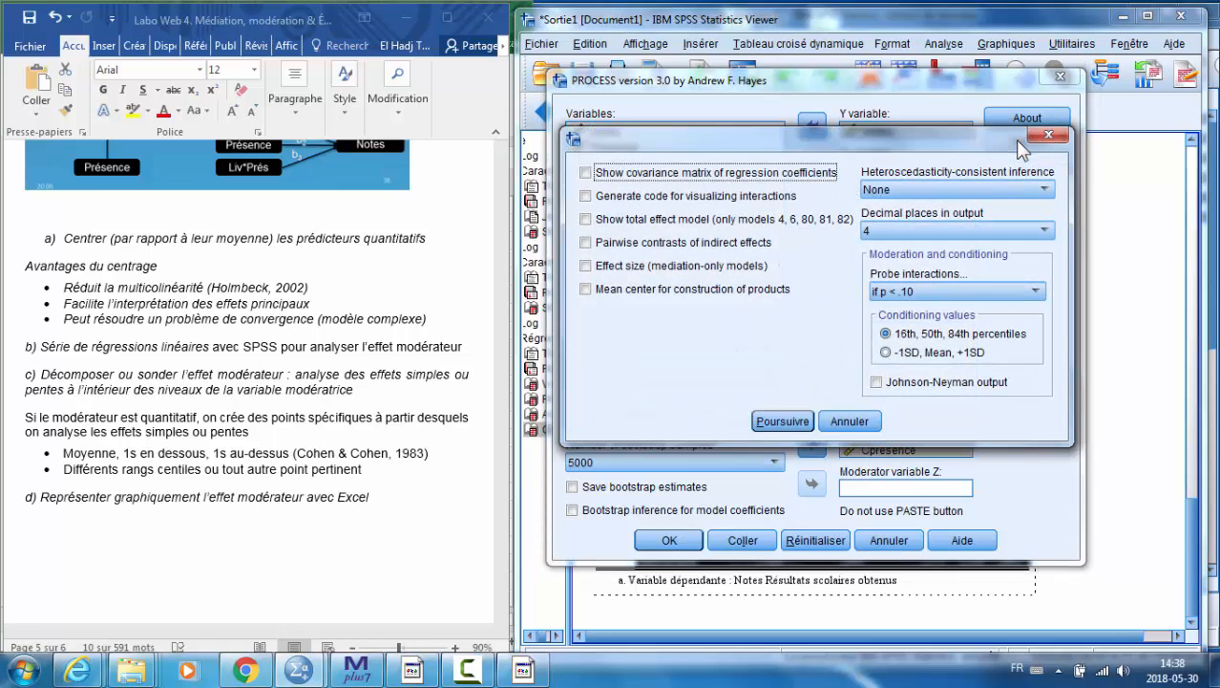
drag(918, 140, 876, 158)
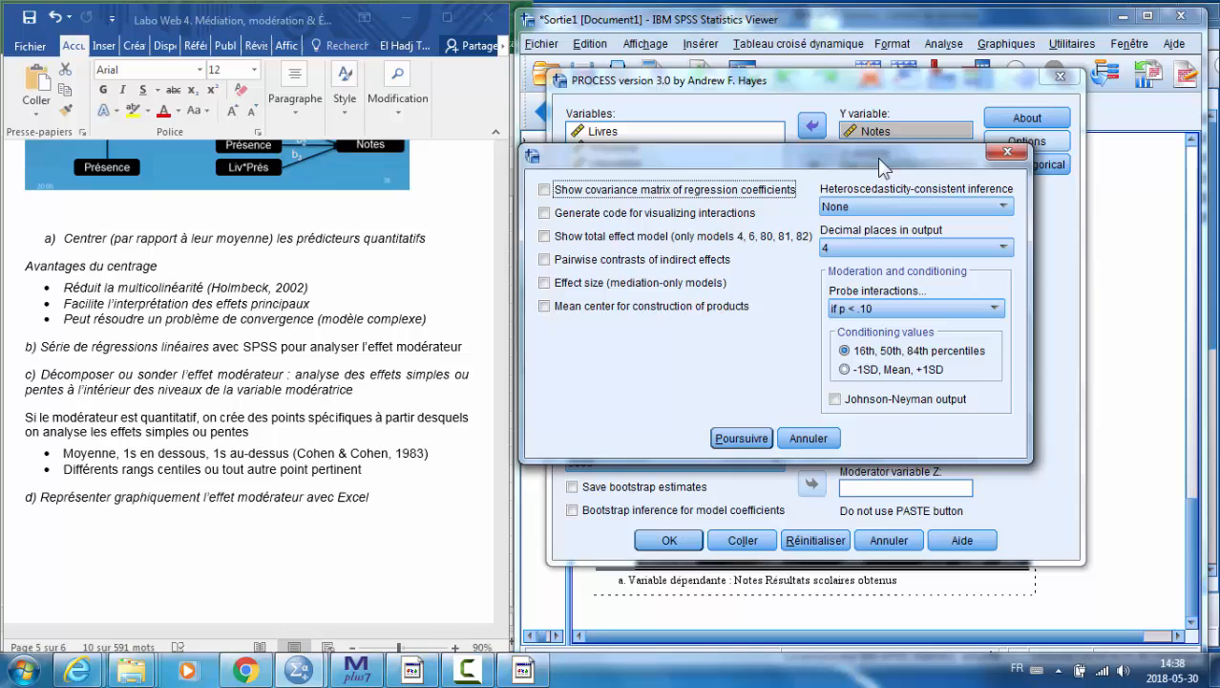
click(544, 213)
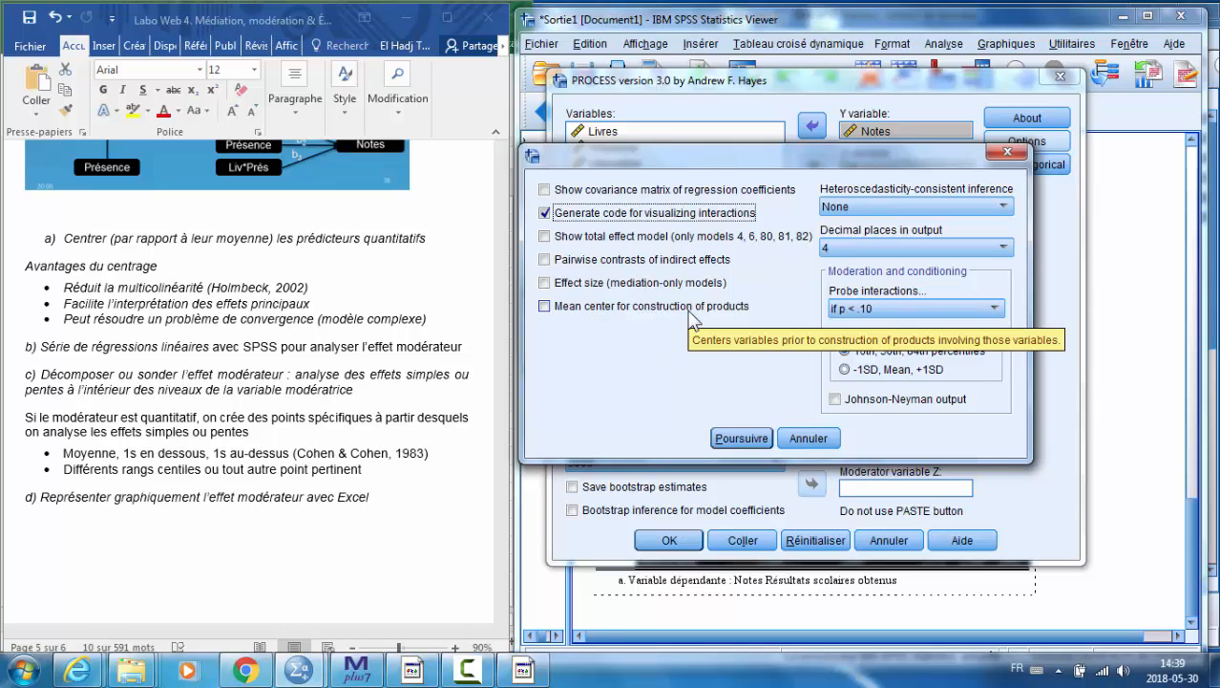
click(844, 350)
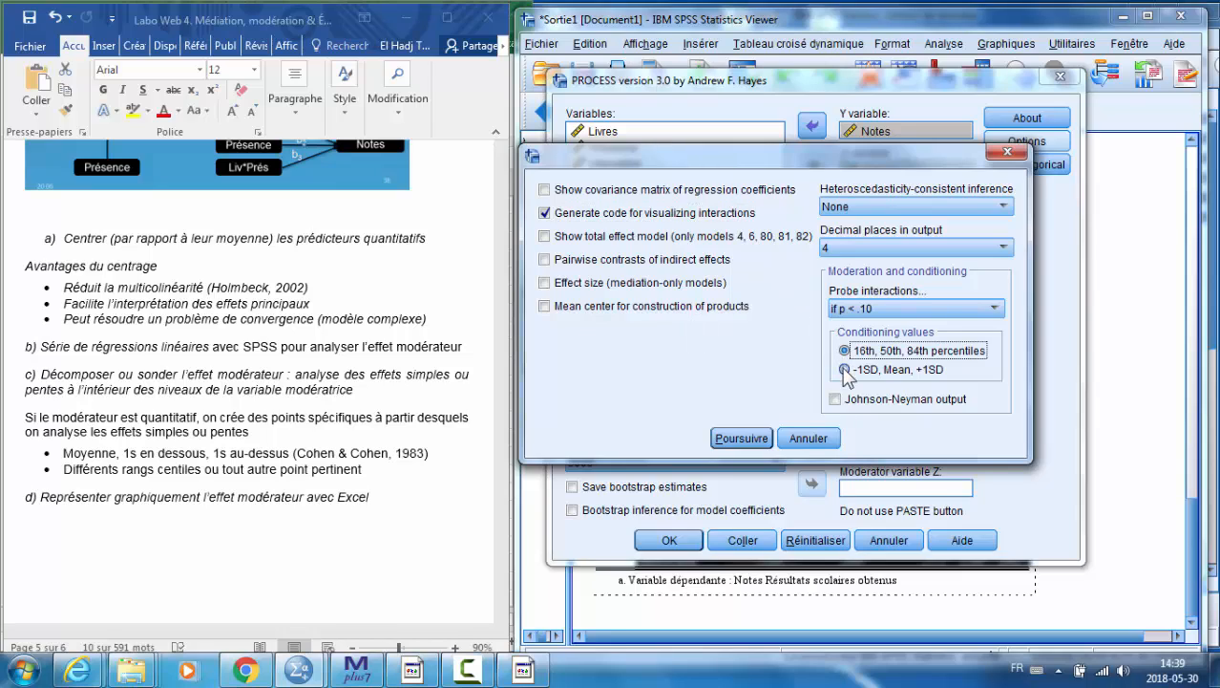
click(844, 369)
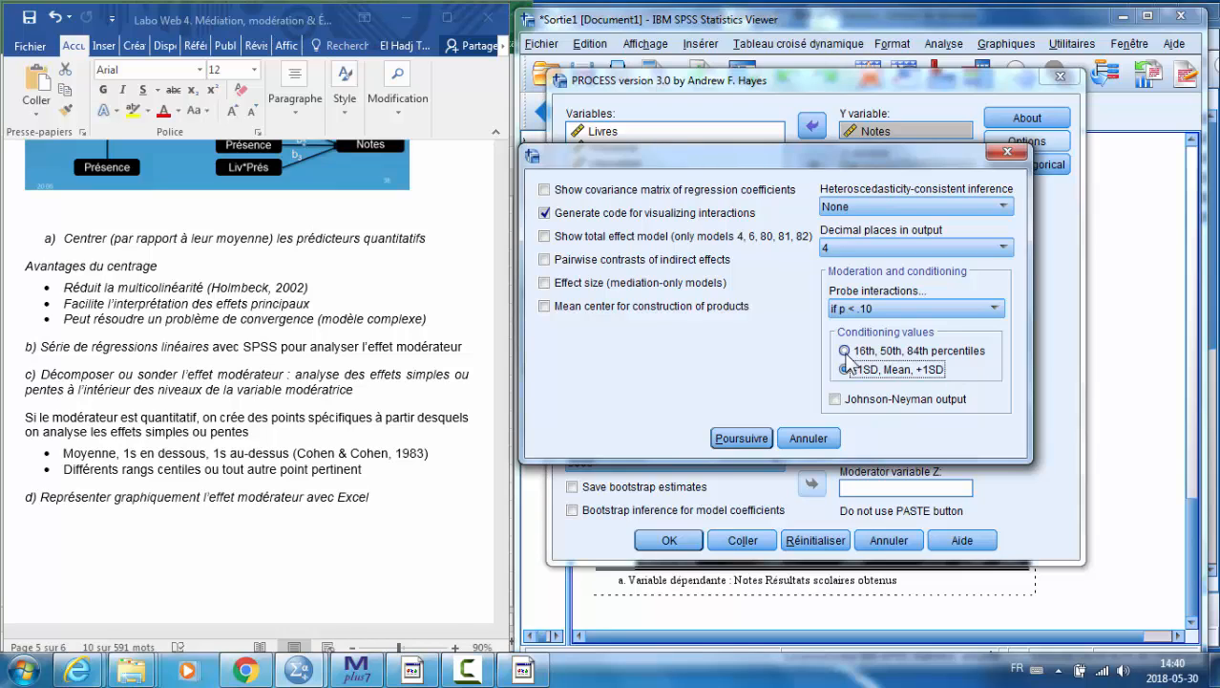
click(741, 440)
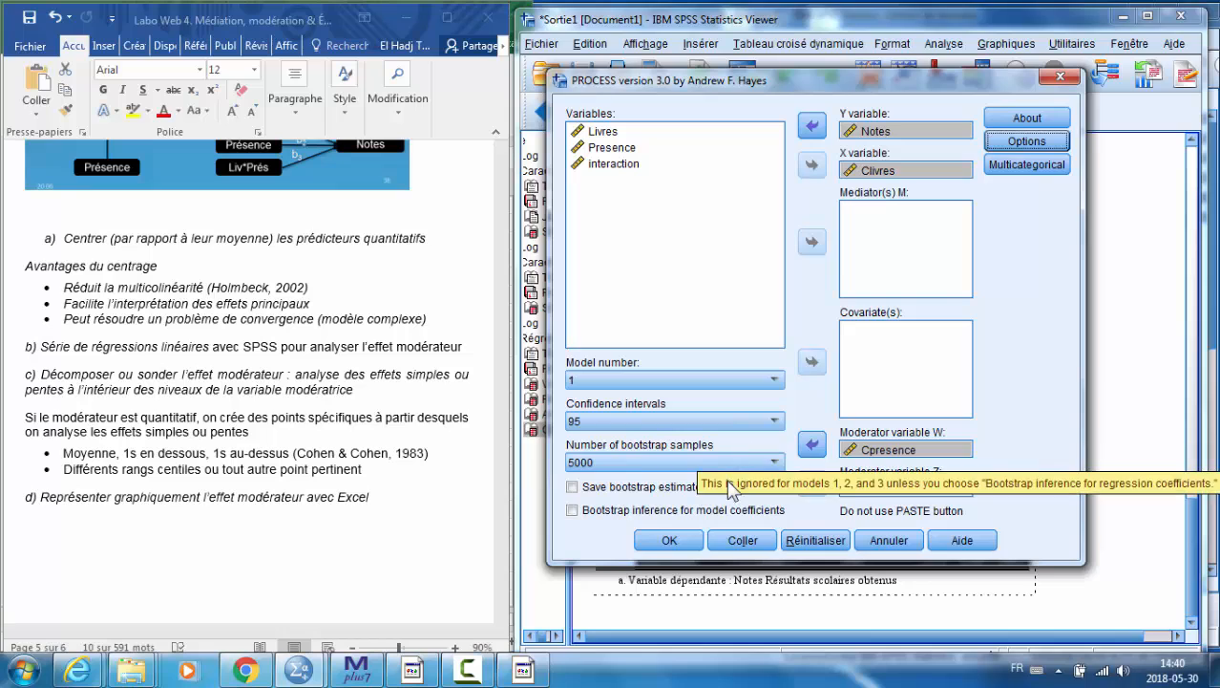
click(665, 542)
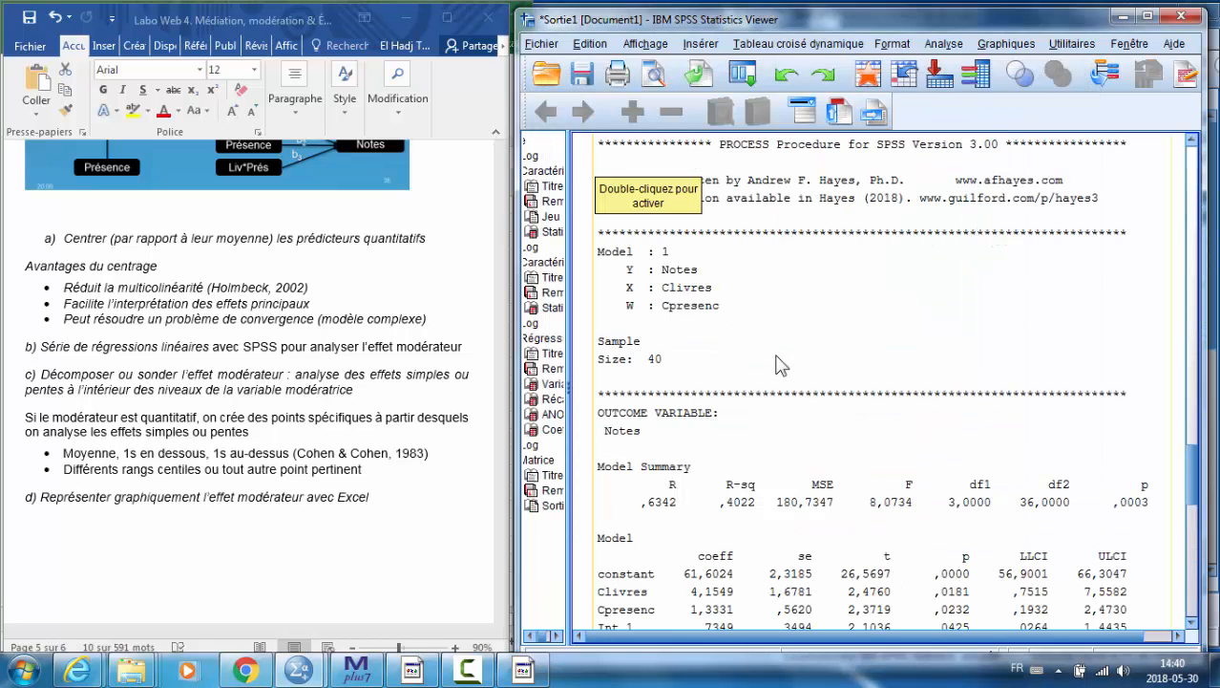
Open the PROCESS output for editing and highlight the Int_1 row of the model coefficients to examine the interaction
scroll(829, 408, down, 2)
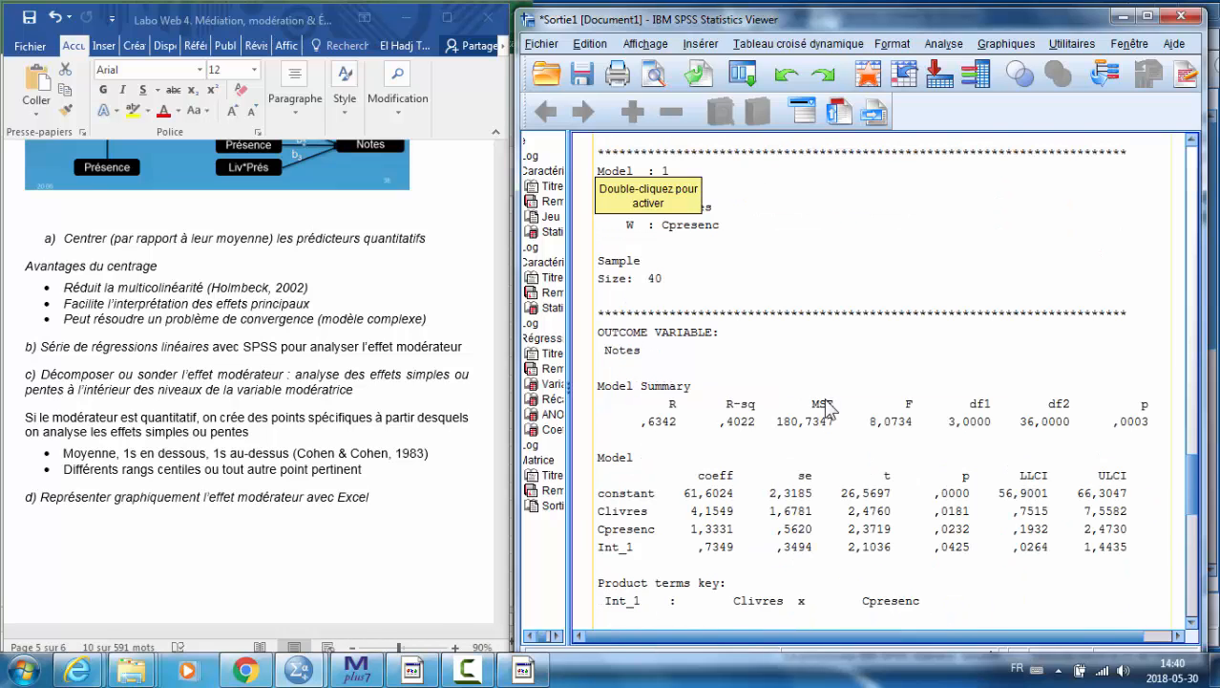
scroll(901, 406, down, 2)
scroll(901, 406, down, 3)
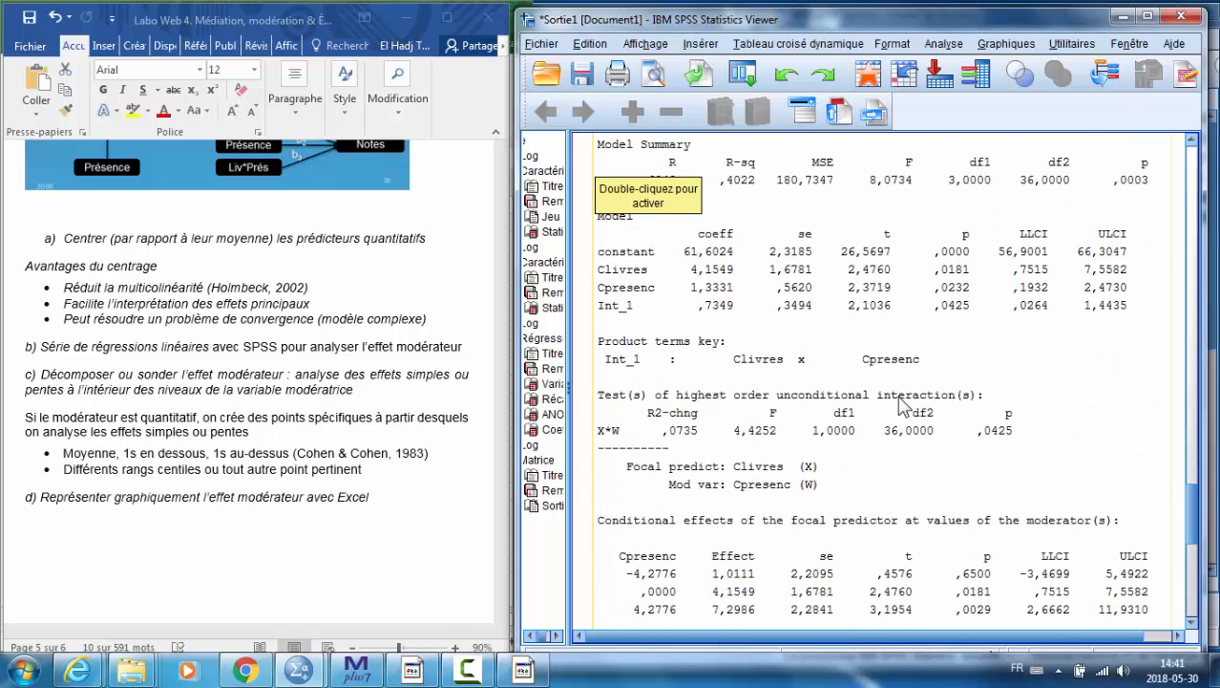
click(689, 320)
double_click(690, 320)
drag(599, 372, 1137, 379)
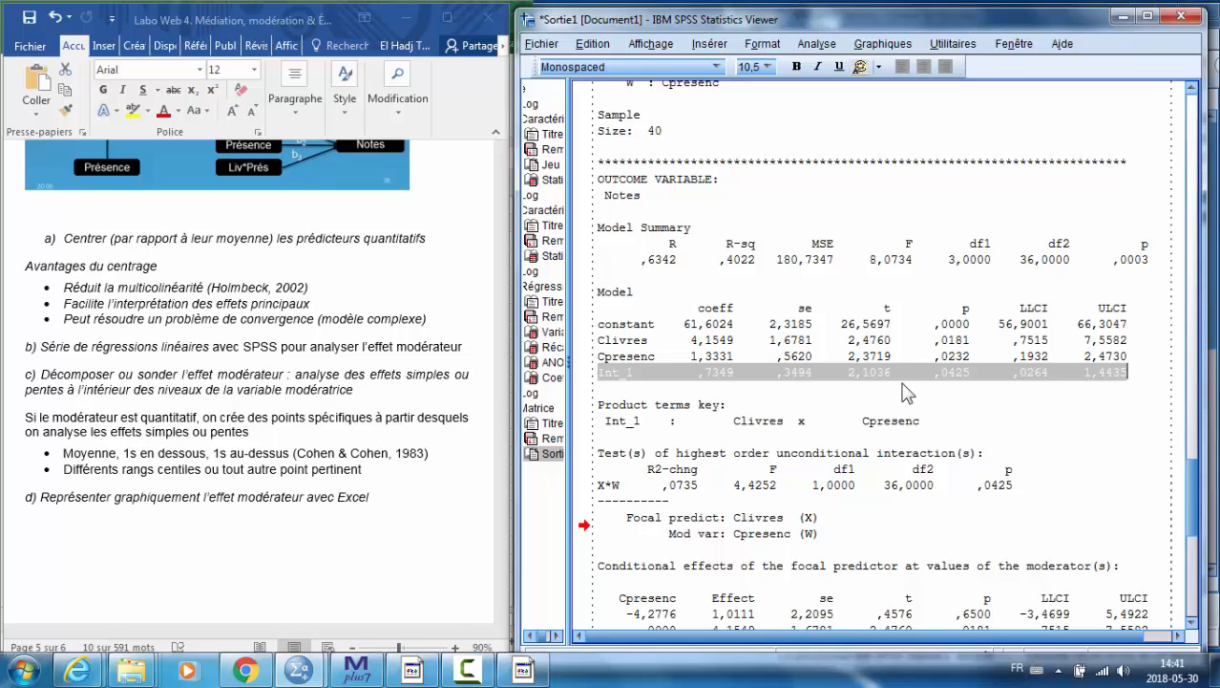
Examine the conditional effects of Clivres at the Cpresence values, highlighting the rows for one SD below the mean and the mean
scroll(907, 392, down, 5)
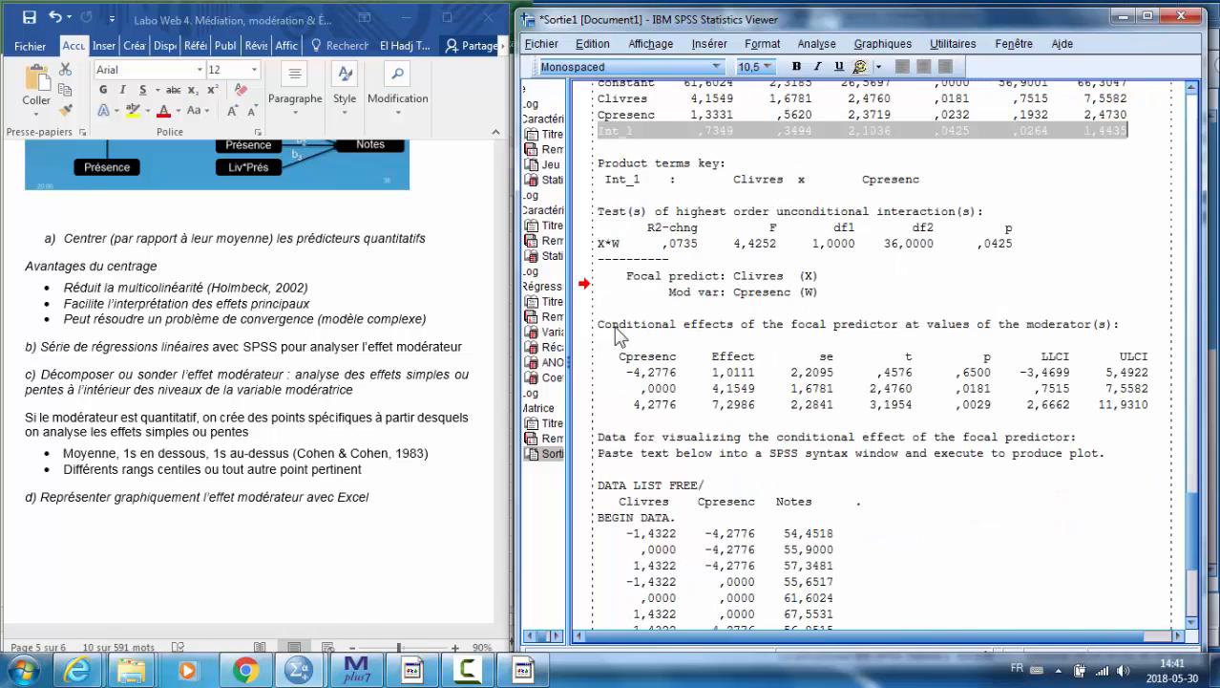
drag(601, 326, 1159, 411)
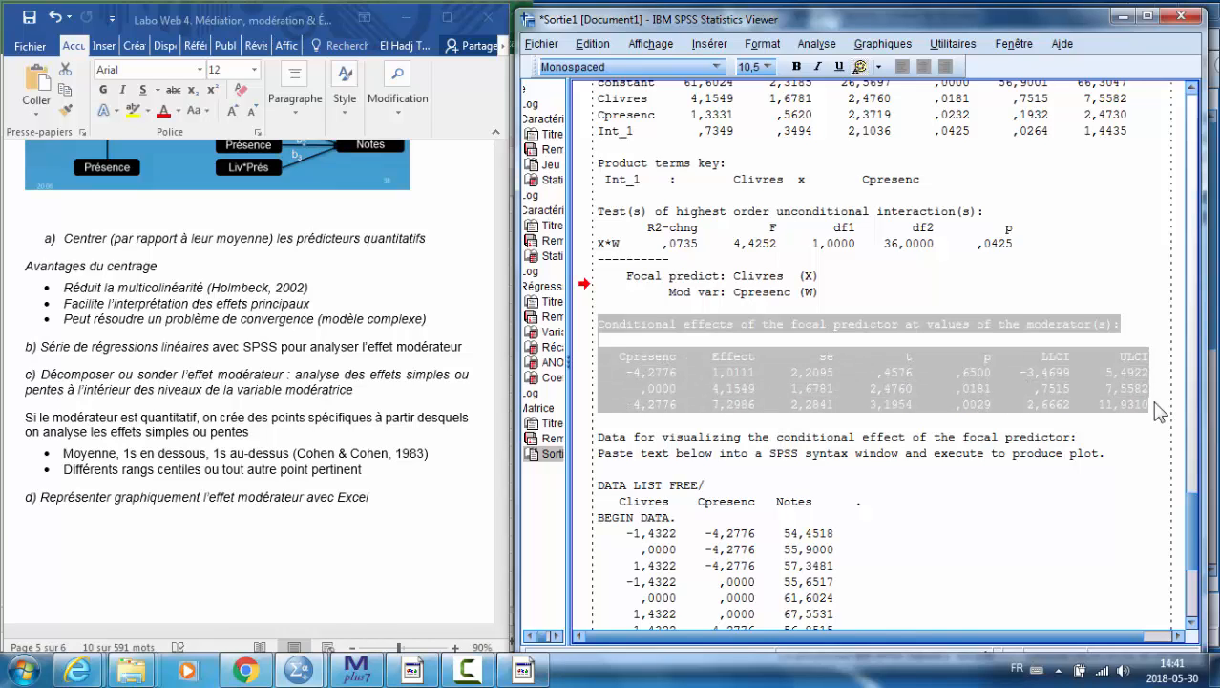
click(646, 372)
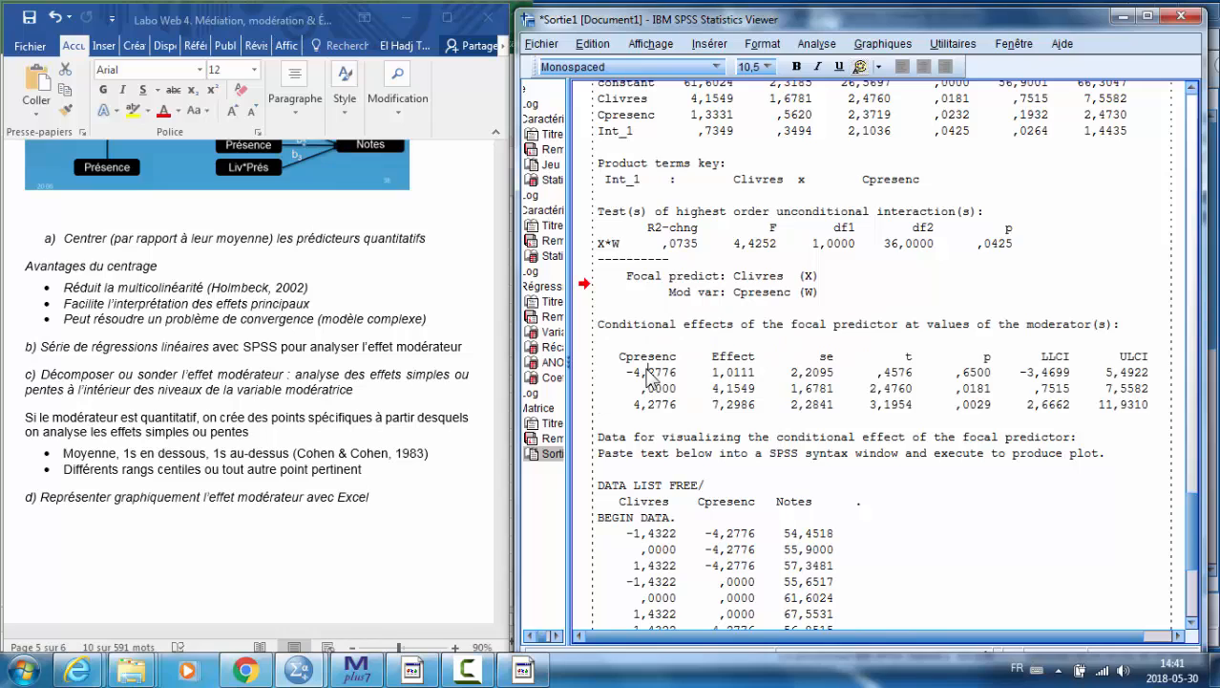
drag(643, 389, 682, 392)
drag(621, 373, 685, 415)
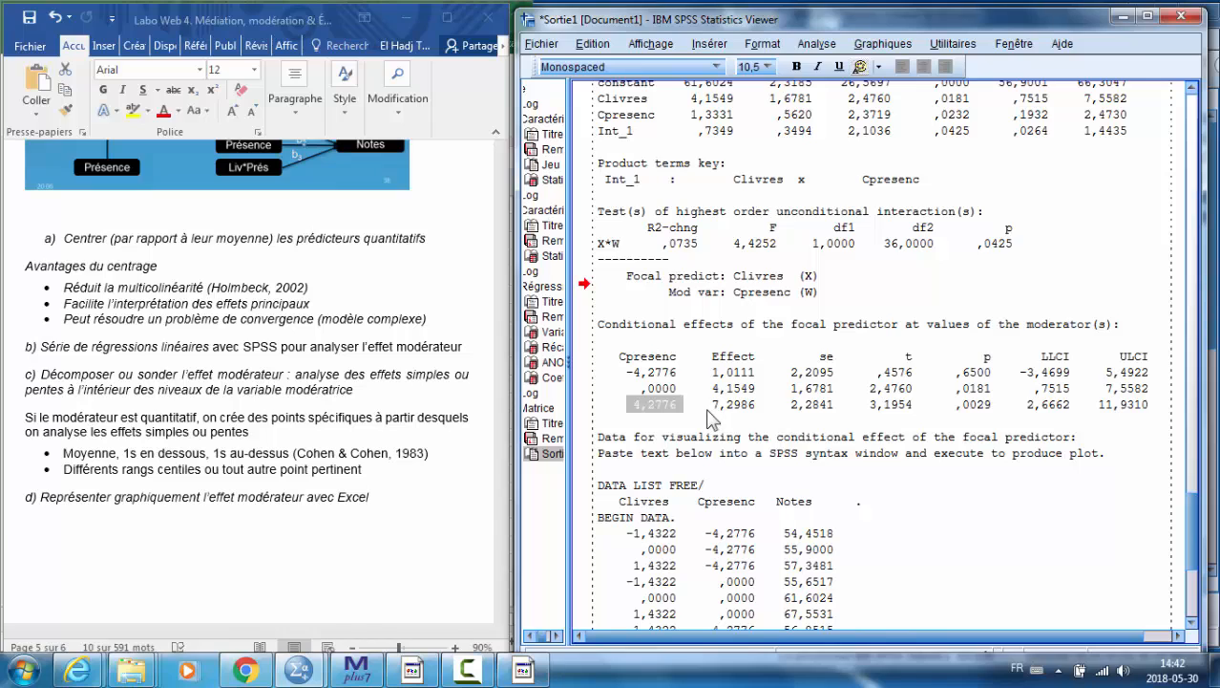
drag(630, 380, 1165, 373)
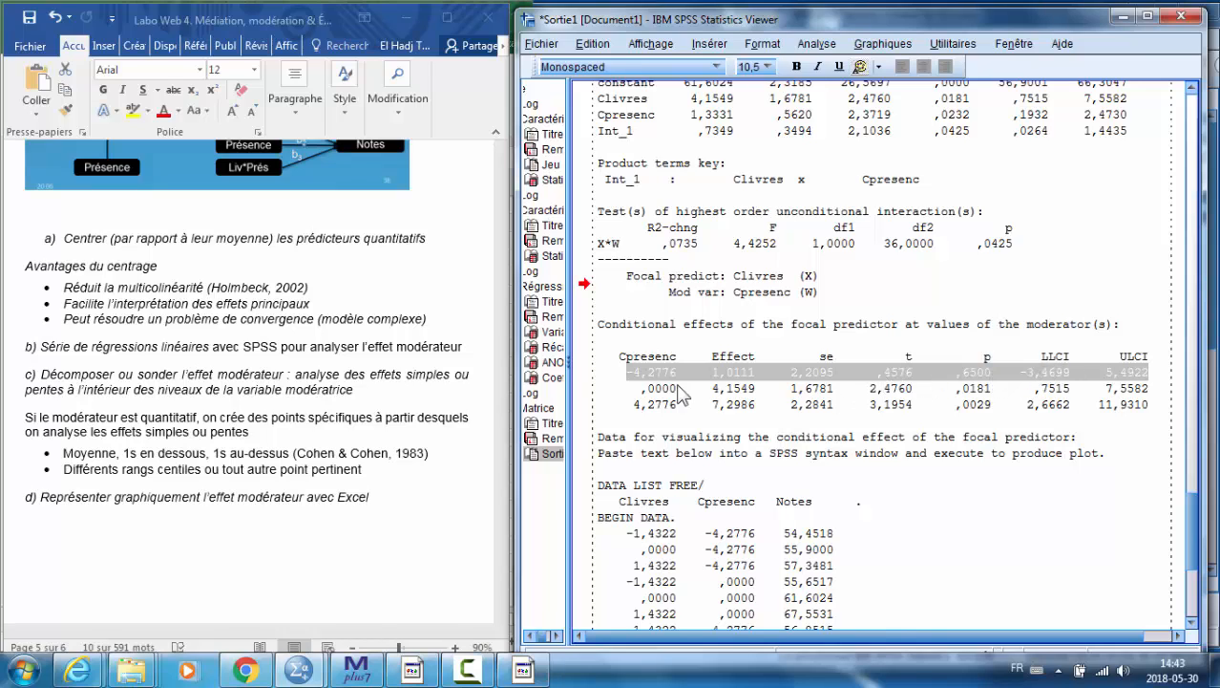
drag(632, 390, 1160, 397)
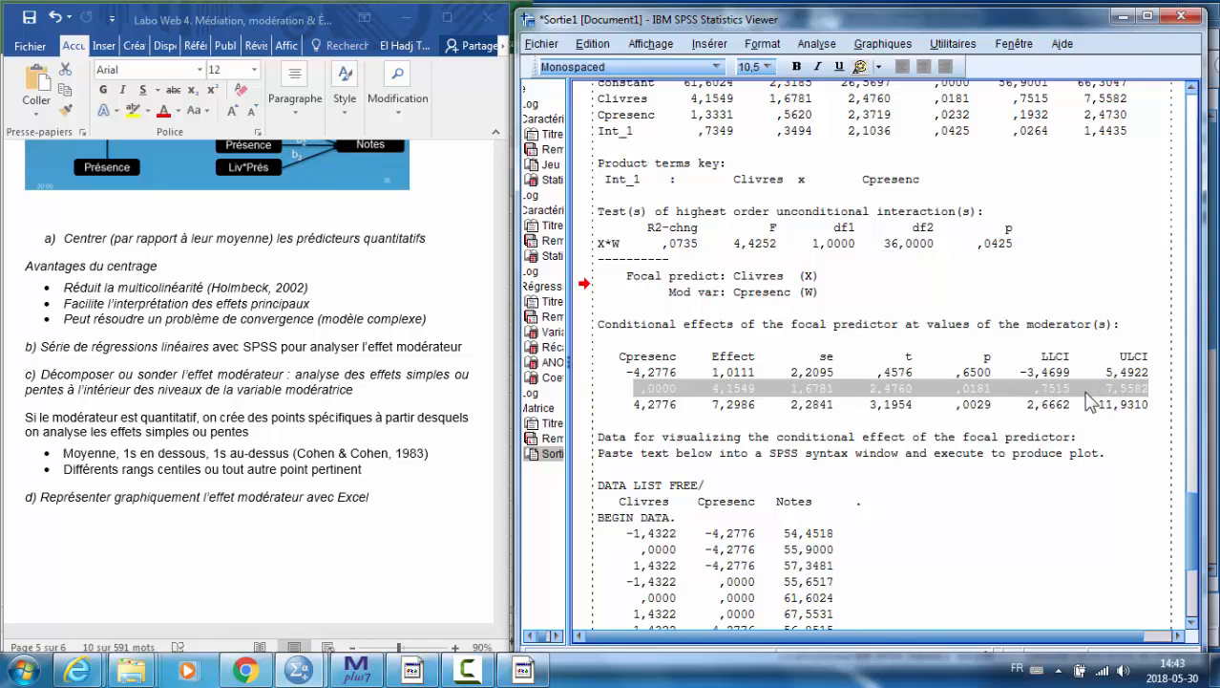
Examine the conditional effects of Clivres, highlighting the rows for one SD above and one SD below the mean of Cpresence
drag(632, 409, 1153, 406)
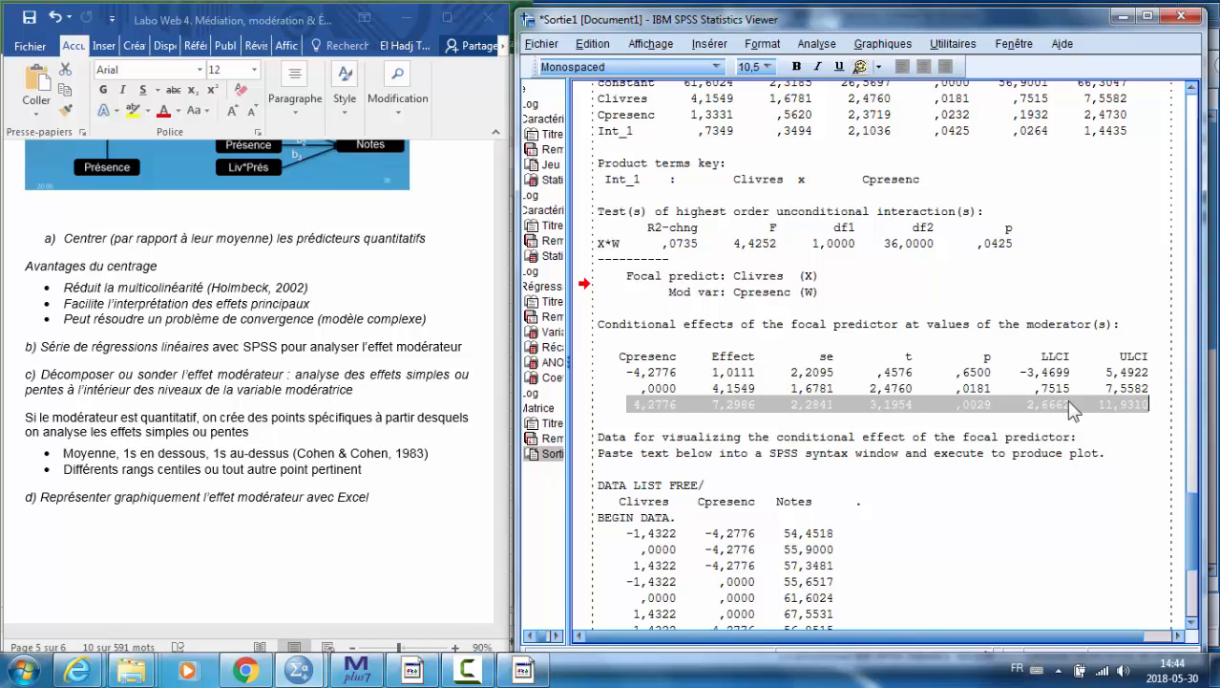
click(624, 375)
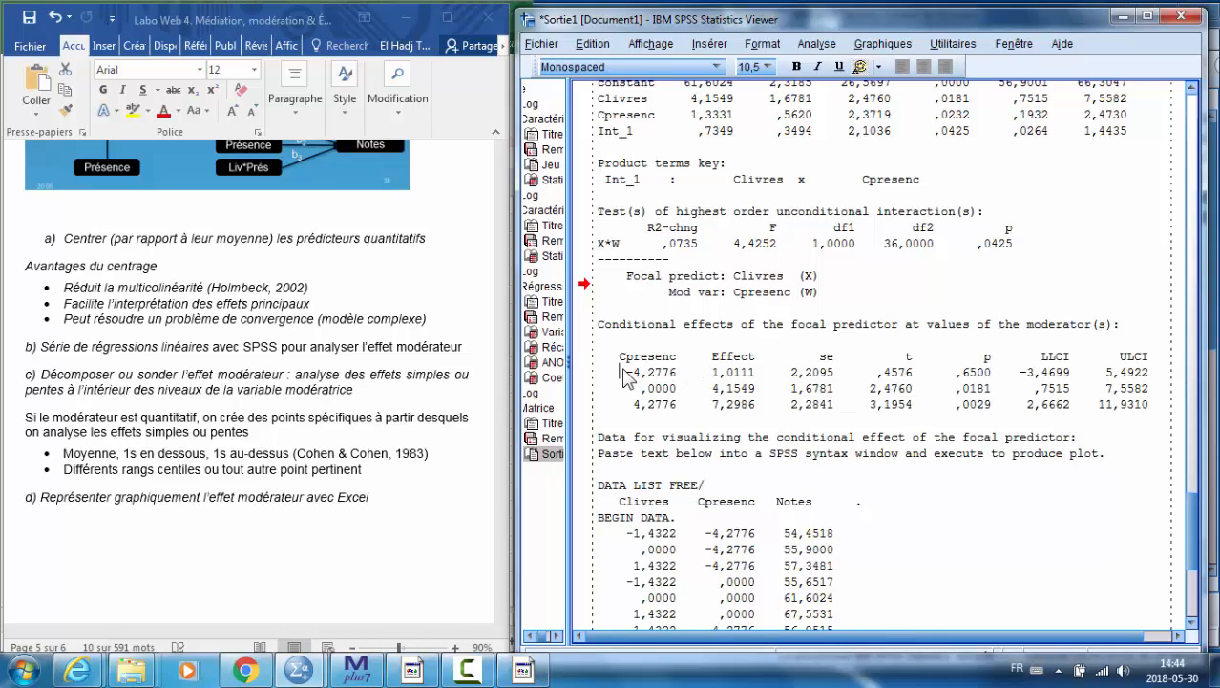
drag(624, 374, 1165, 375)
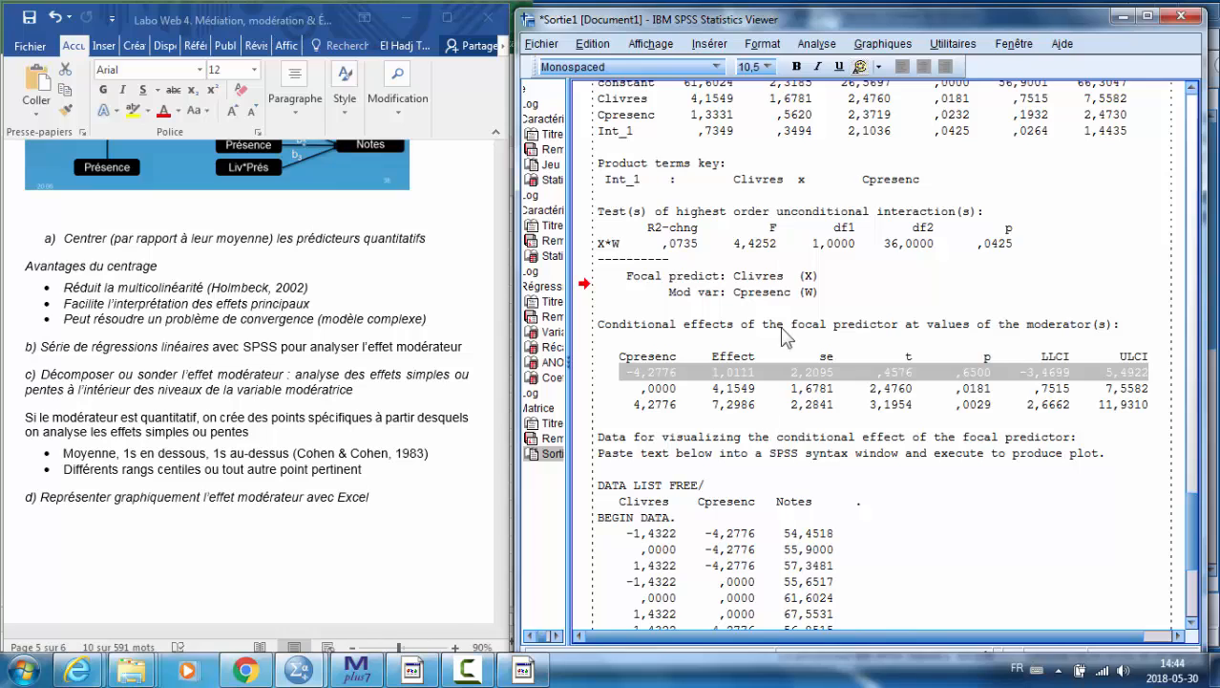
Examine the generated data for visualizing the interaction, highlighting its Clivres, Cpresenc and Notes columns
scroll(895, 415, down, 2)
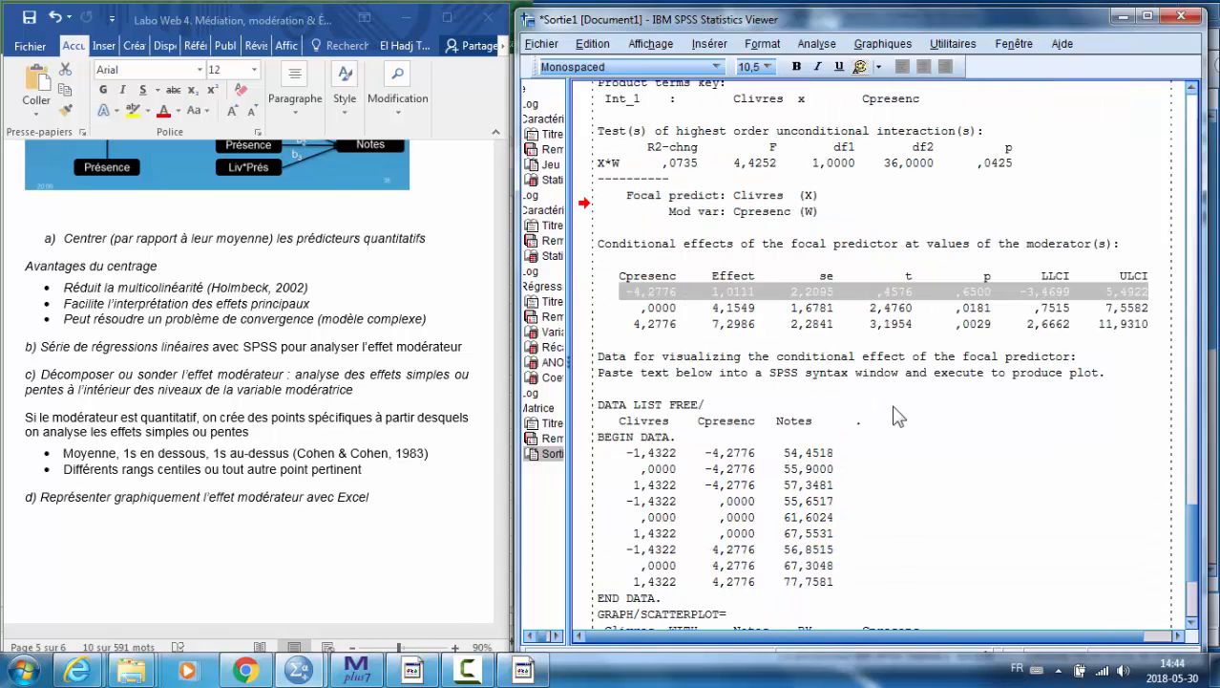
scroll(894, 408, down, 1)
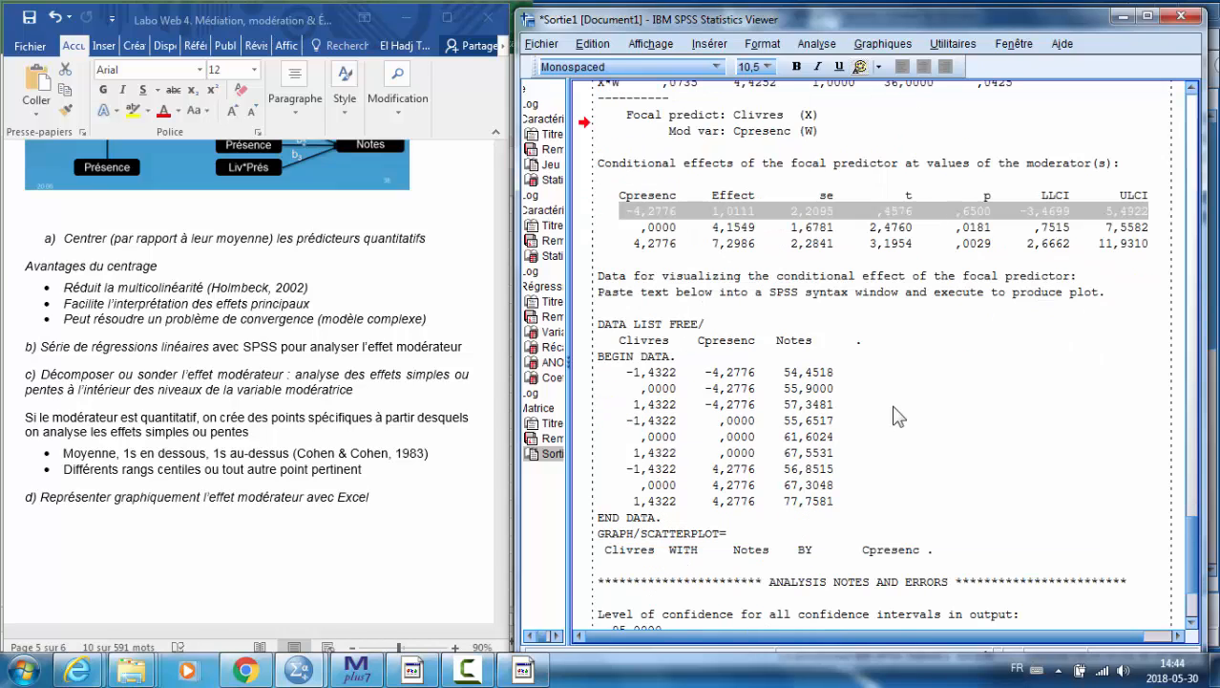
drag(600, 307, 961, 557)
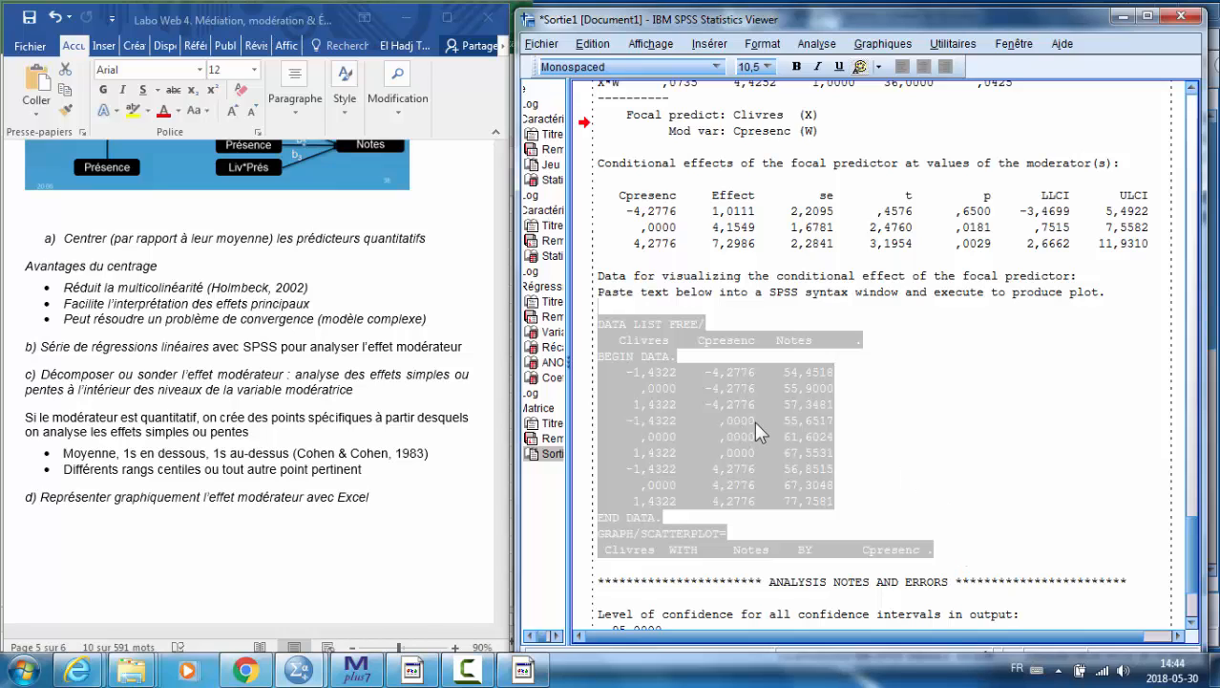
click(926, 403)
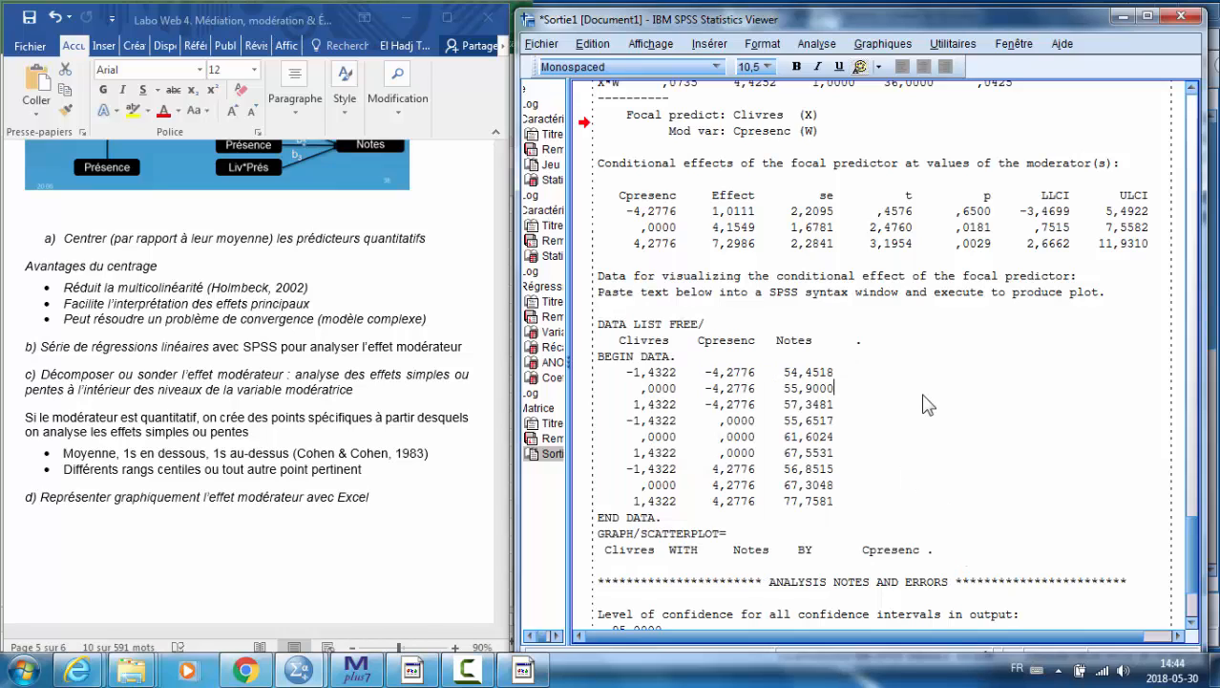
drag(620, 372, 670, 389)
click(635, 374)
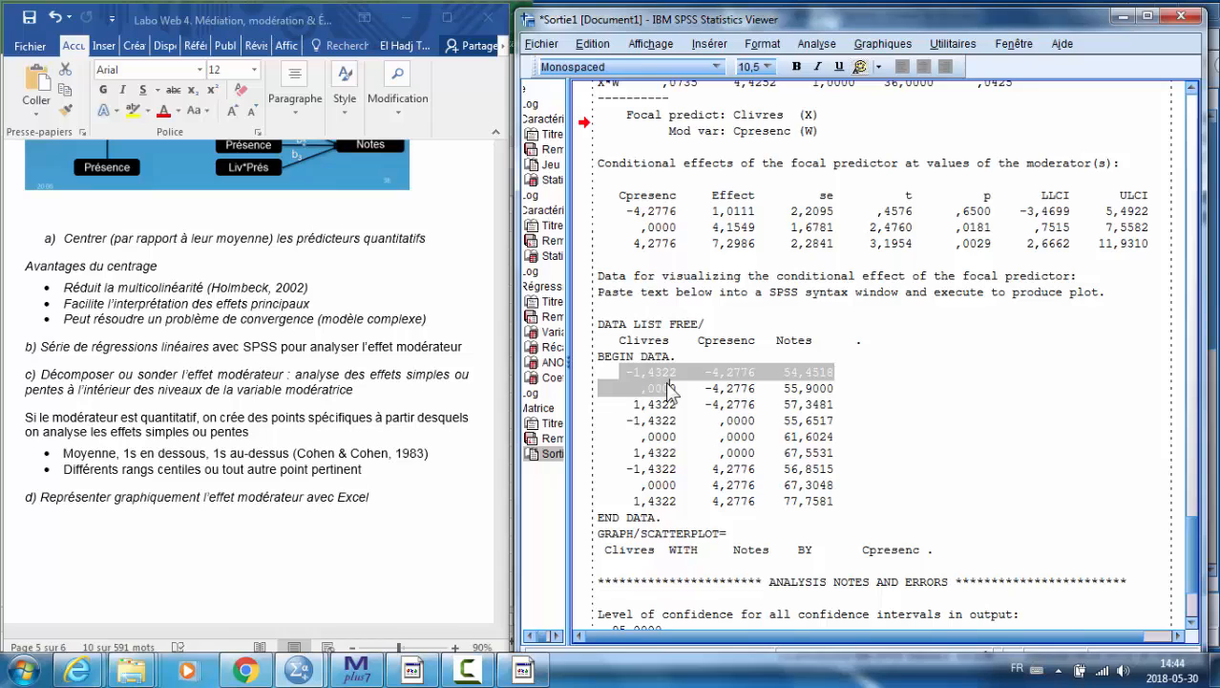
drag(669, 391, 680, 408)
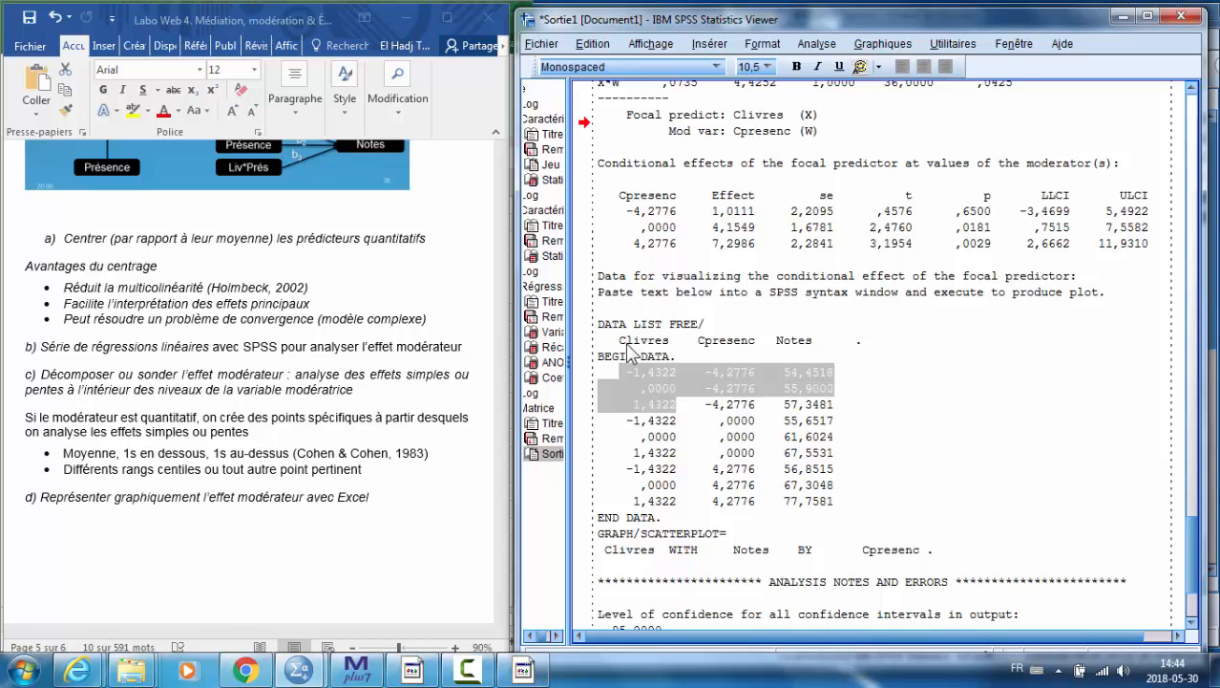
click(716, 373)
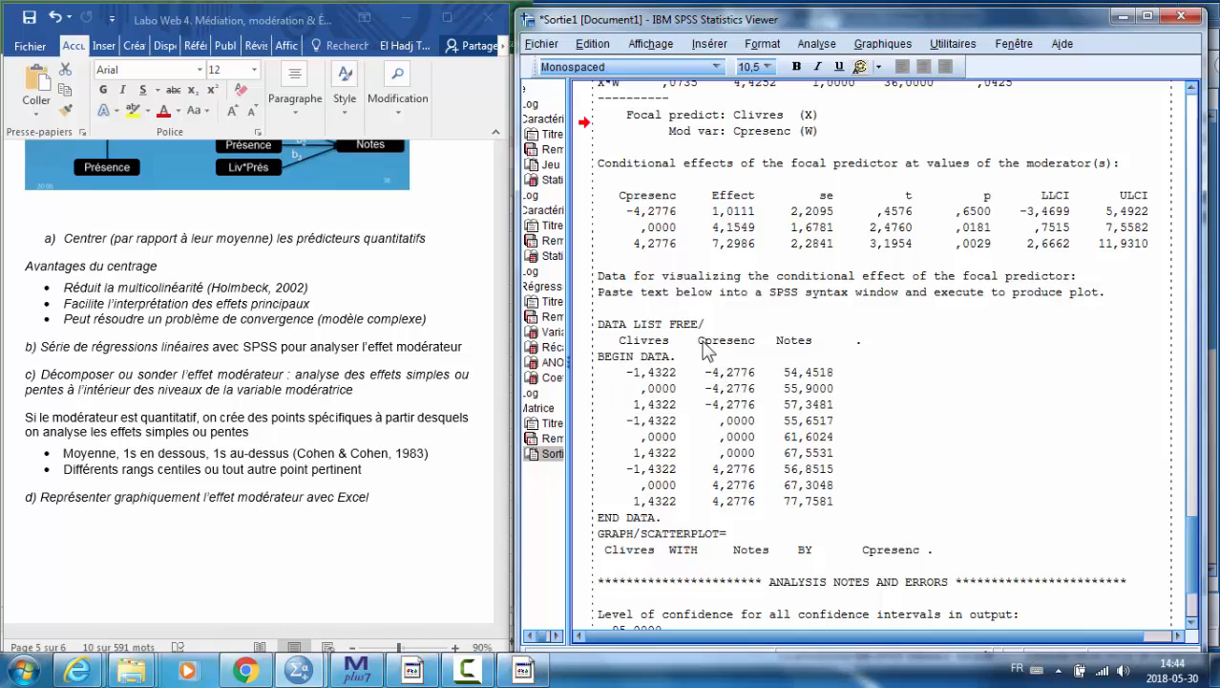
drag(699, 341, 777, 348)
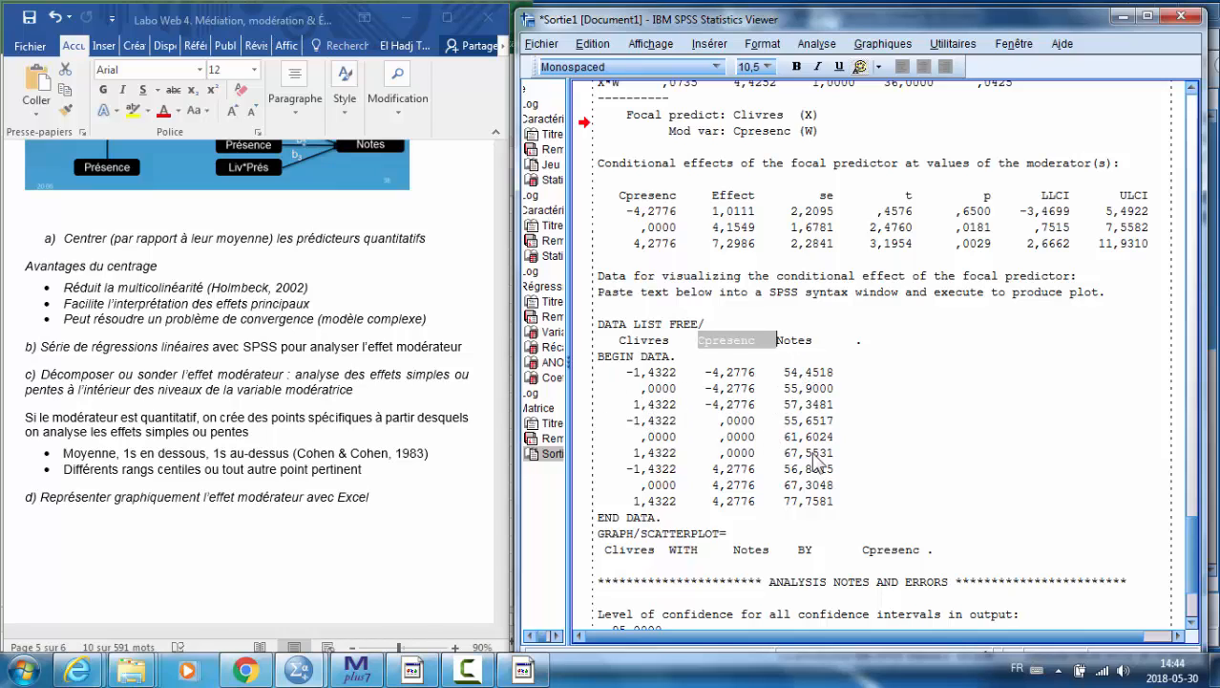
drag(840, 506, 777, 379)
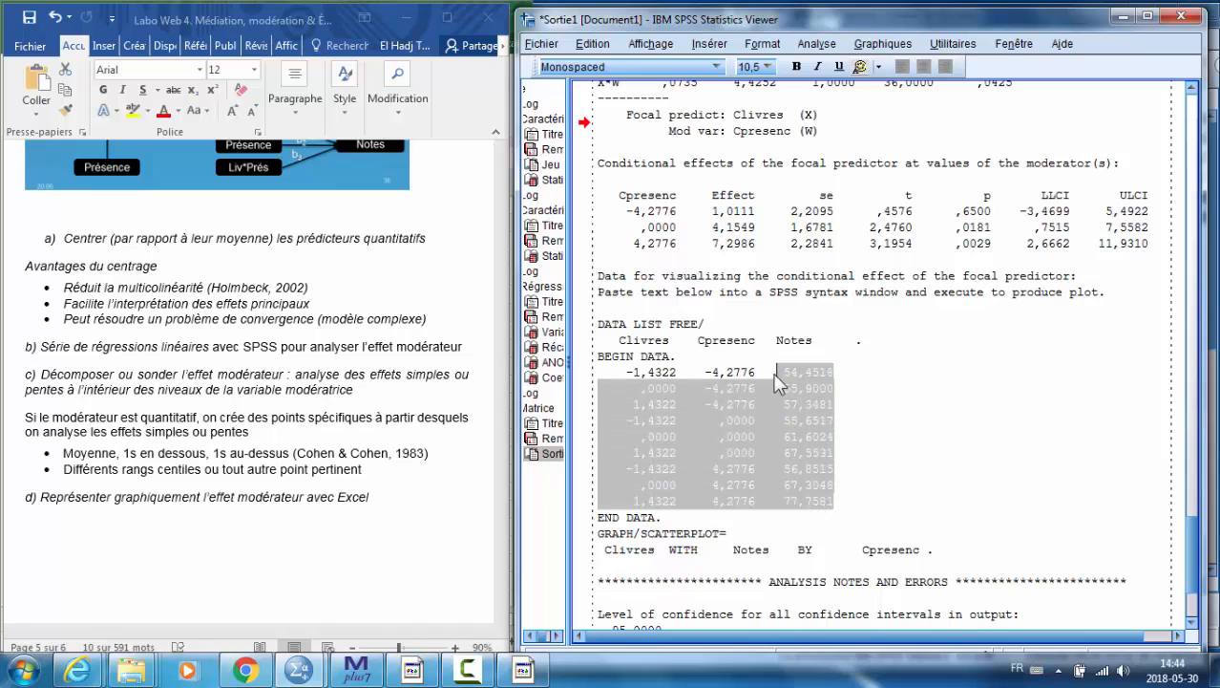
click(750, 358)
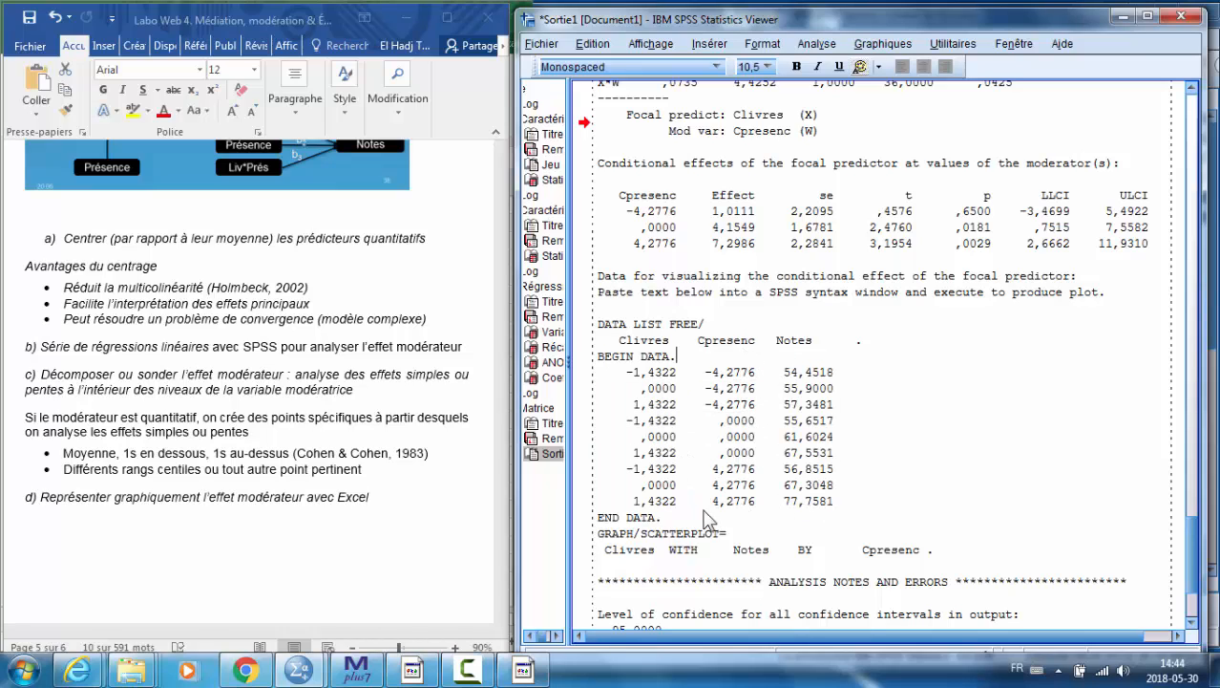
Highlight the Clivres, Cpresenc and Notes values in the last data row one by one to read the predicted score
double_click(809, 501)
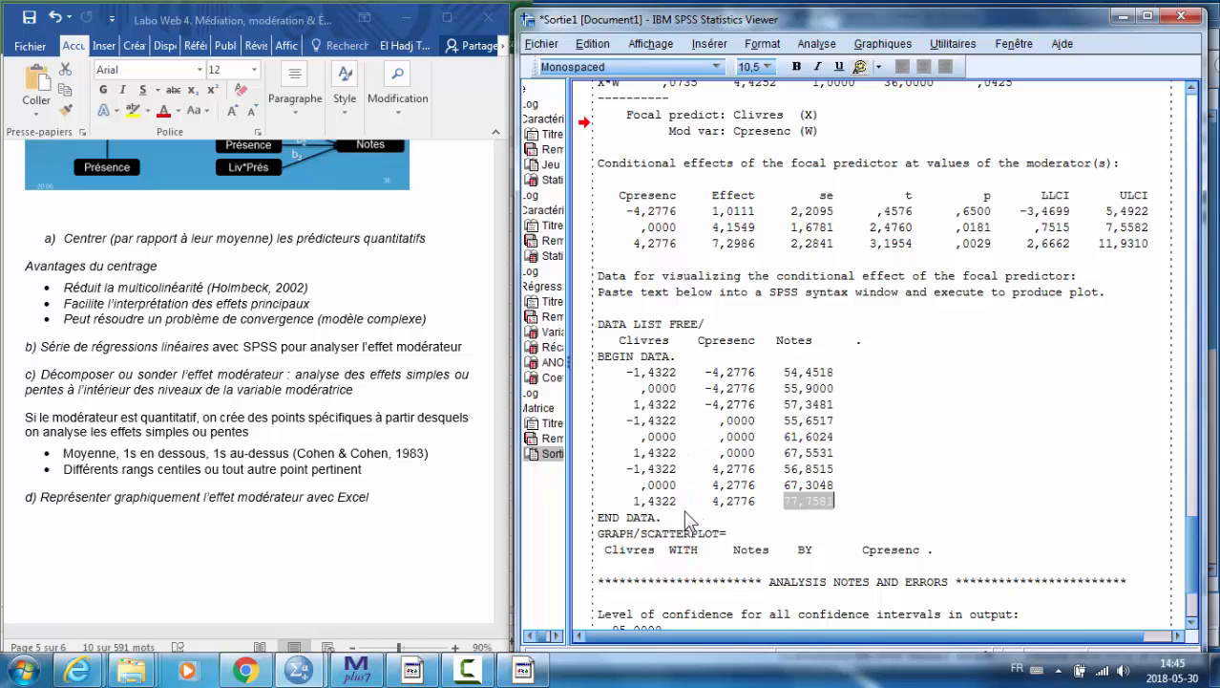
click(634, 501)
drag(635, 503, 681, 504)
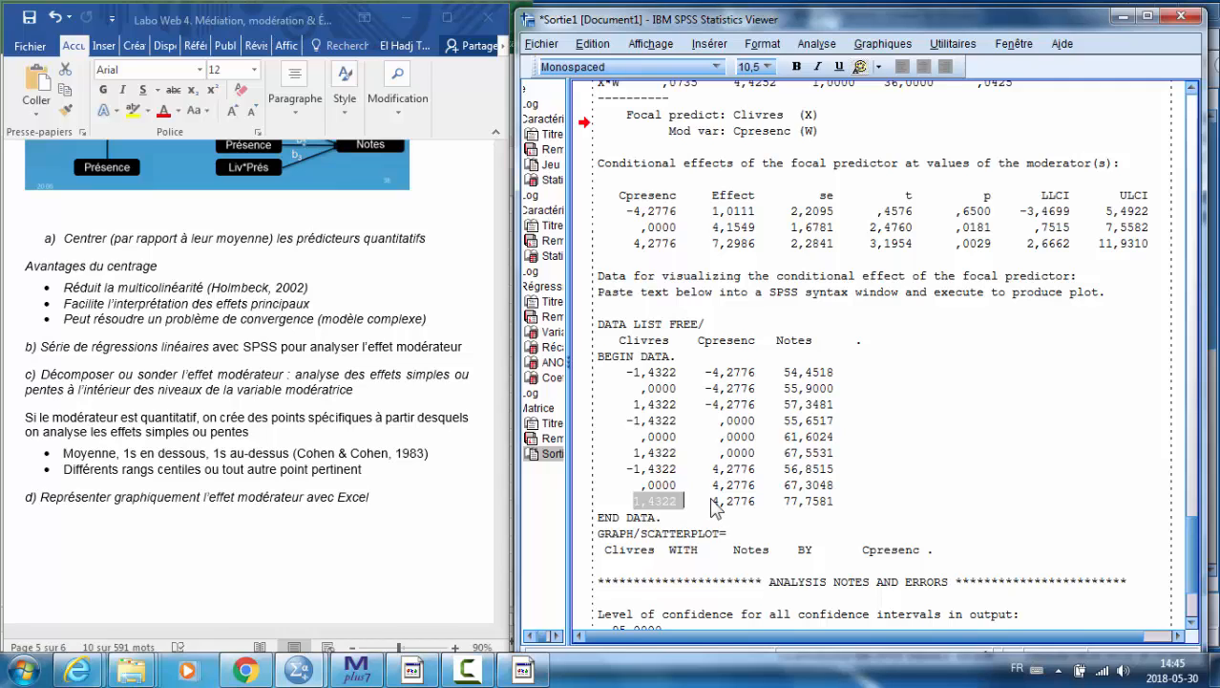
drag(712, 503, 762, 508)
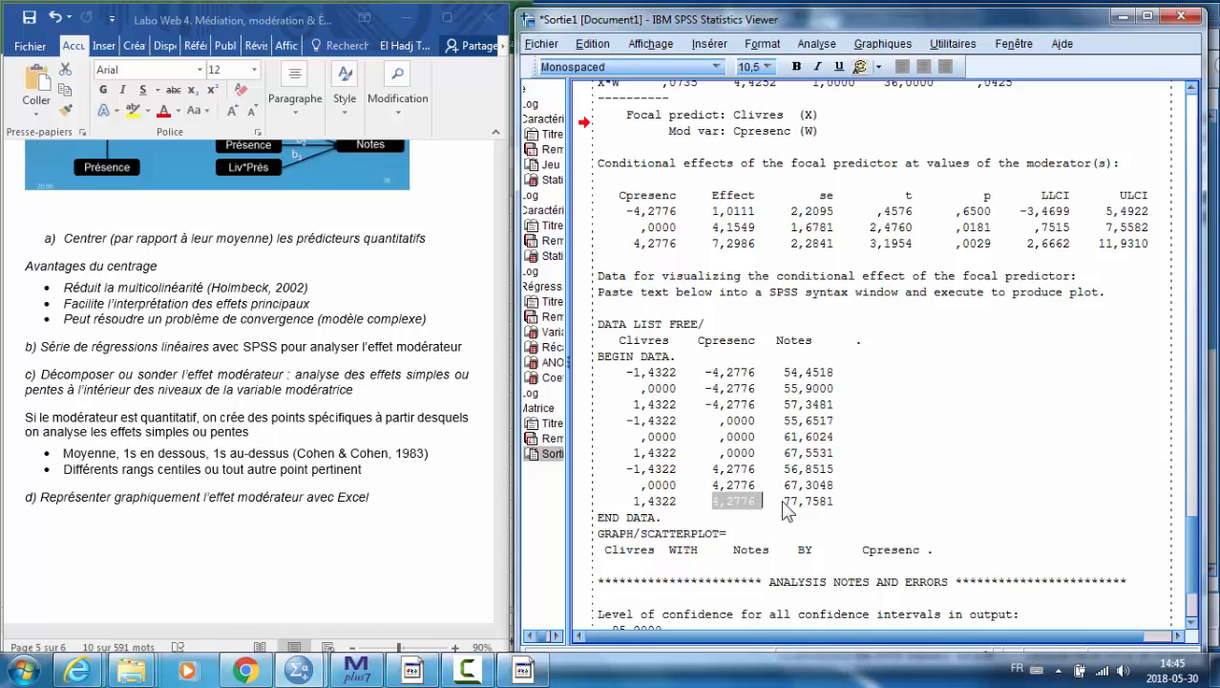
drag(783, 503, 838, 510)
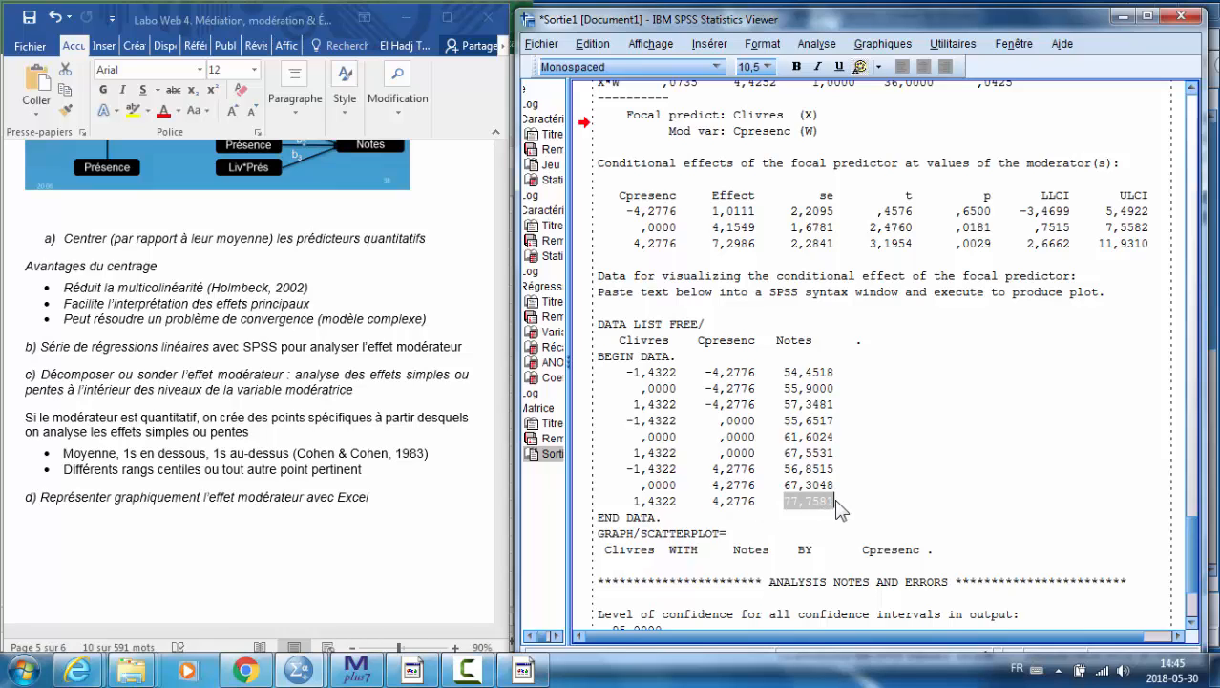
Copy the plotting code from the PROCESS output, from DATA LIST FREE through the GRAPH/SCATTERPLOT command
drag(837, 508, 598, 325)
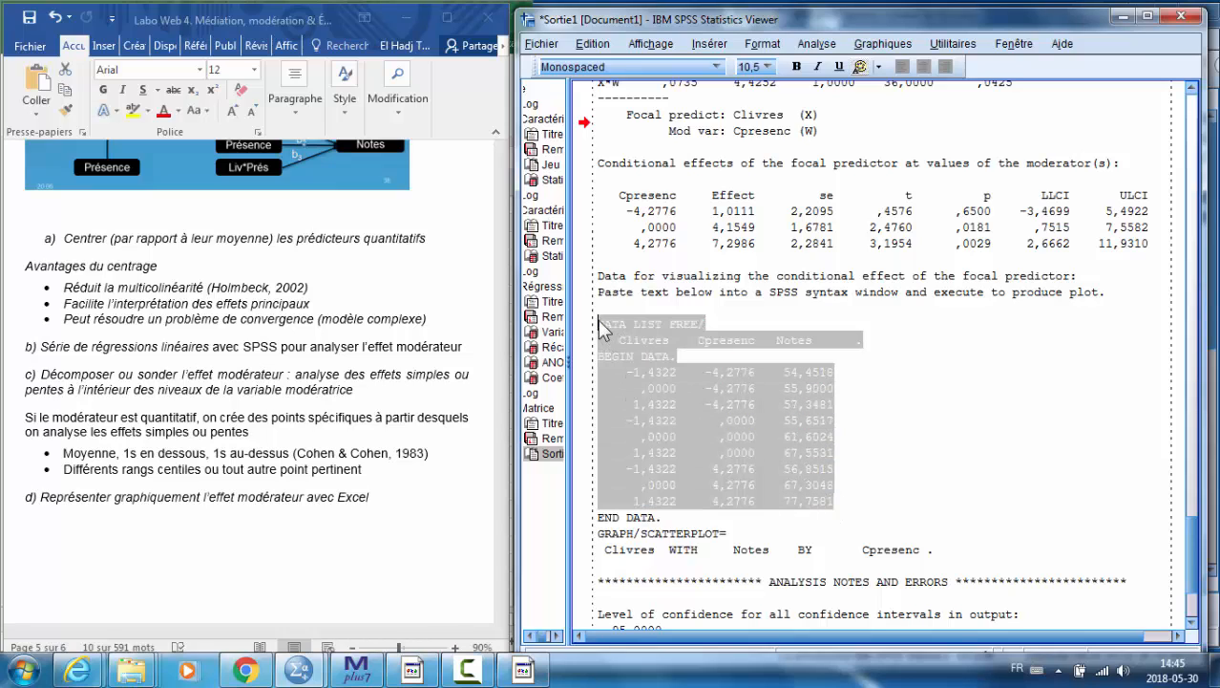
click(986, 455)
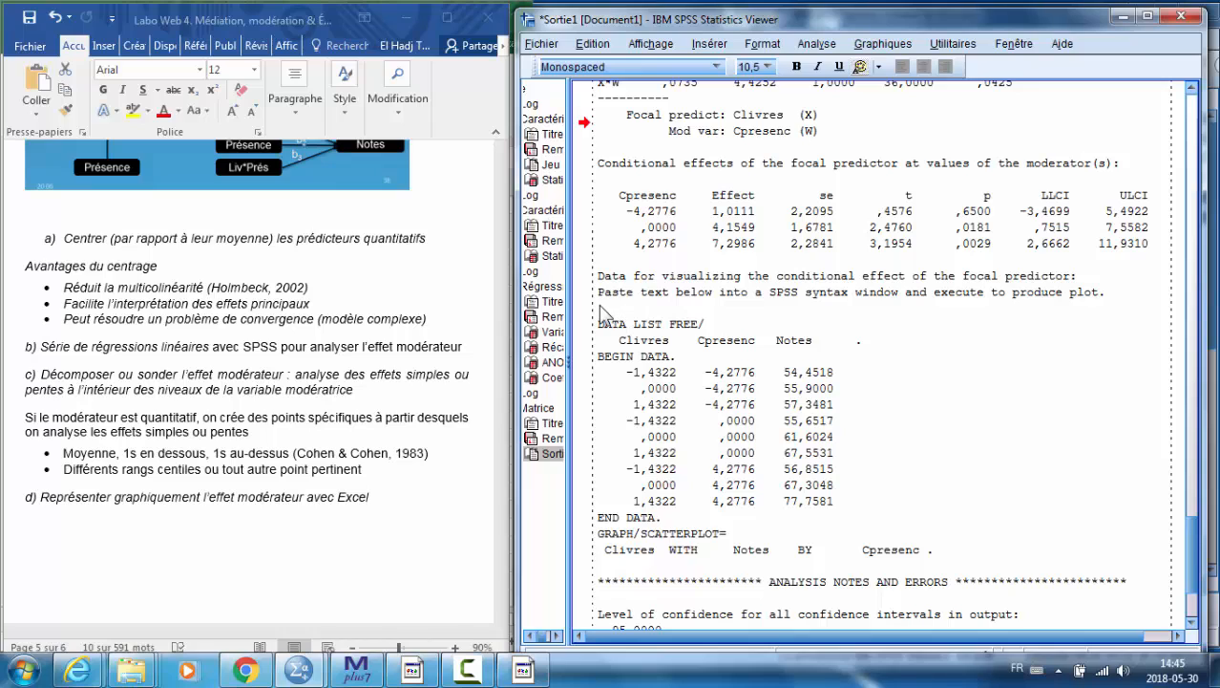
drag(600, 319, 960, 558)
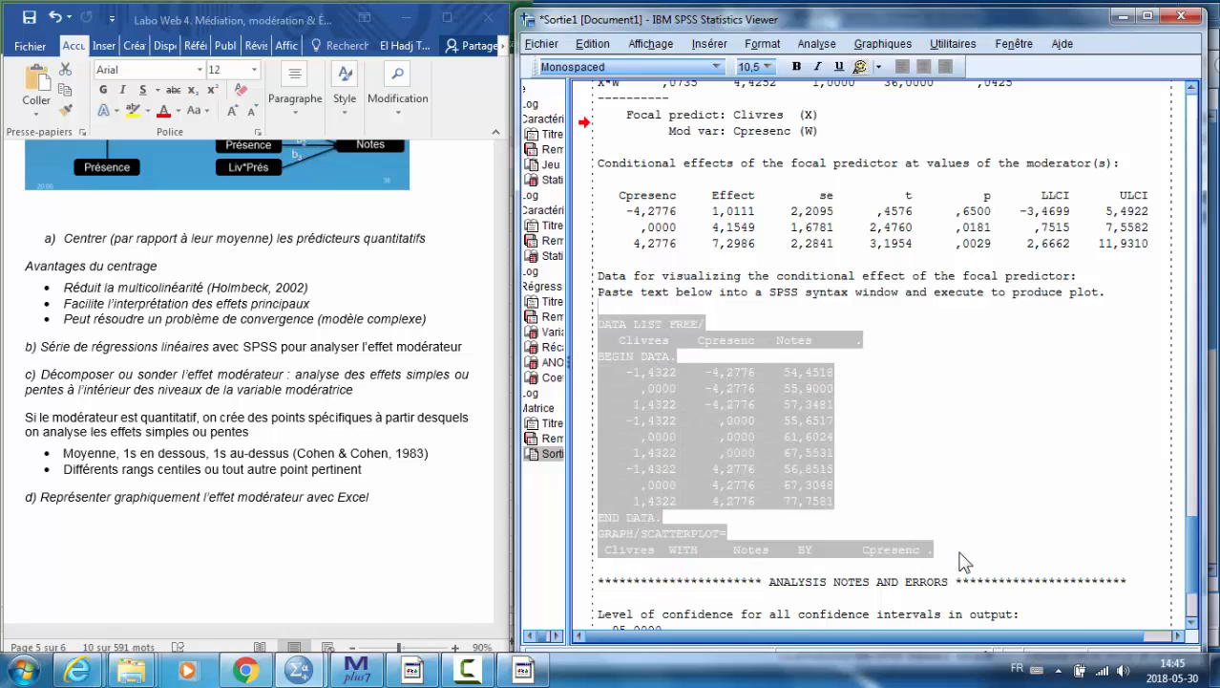
right_click(699, 393)
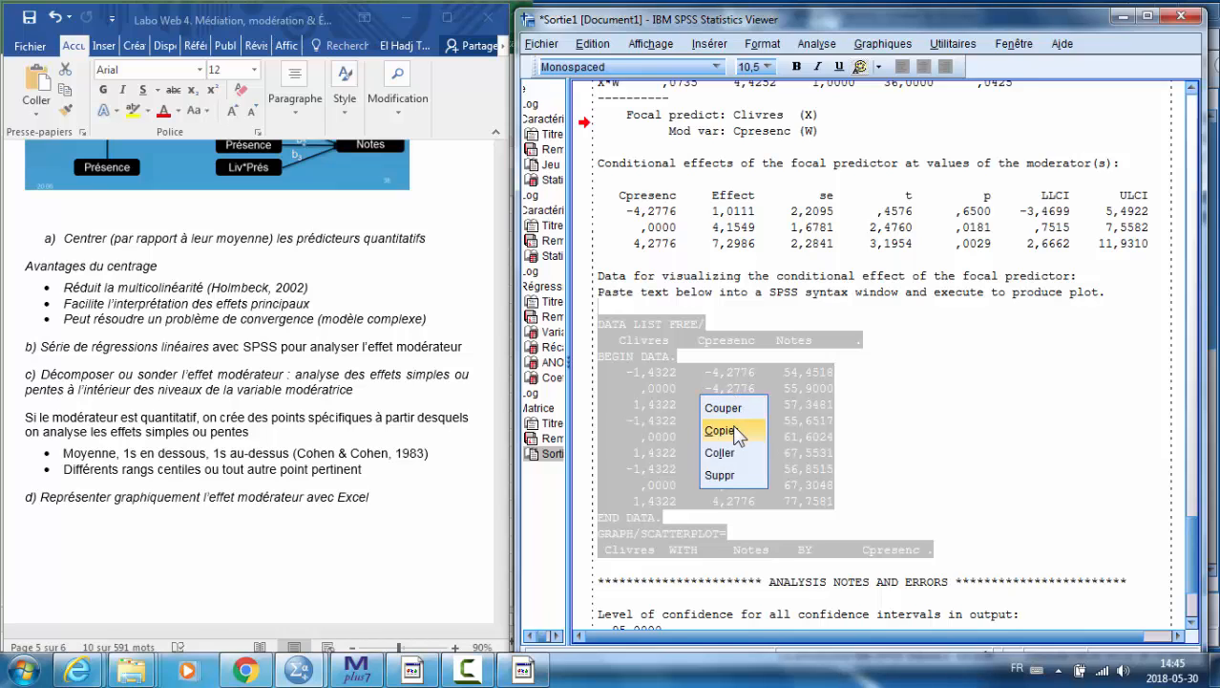
click(740, 432)
Switch to the Performance scolaire(BD3).sav data editor, create a new syntax file and paste the copied plotting code into it
mouse_move(299, 668)
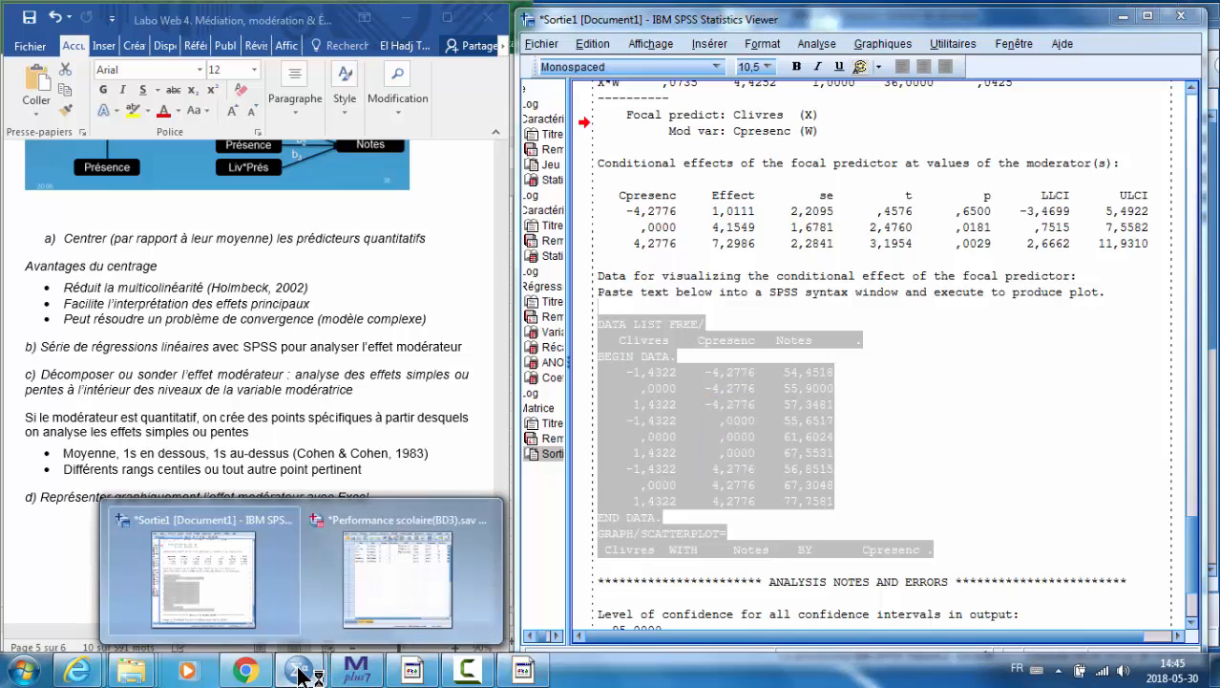
click(410, 592)
click(562, 39)
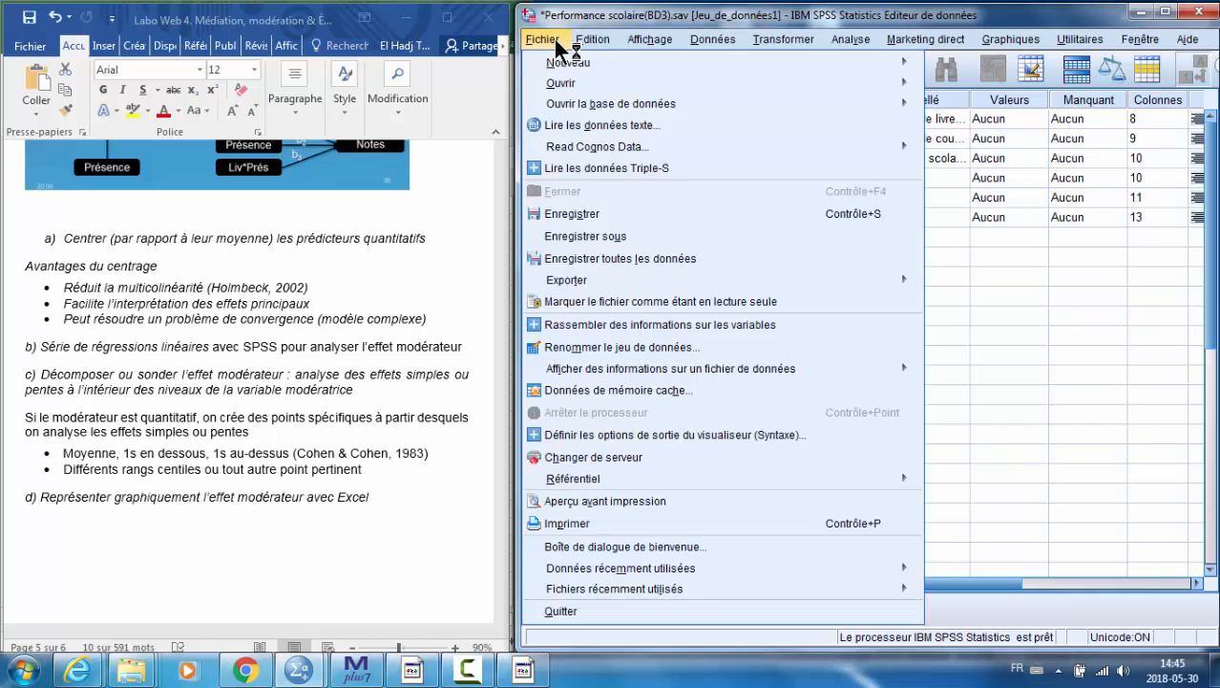
mouse_move(612, 64)
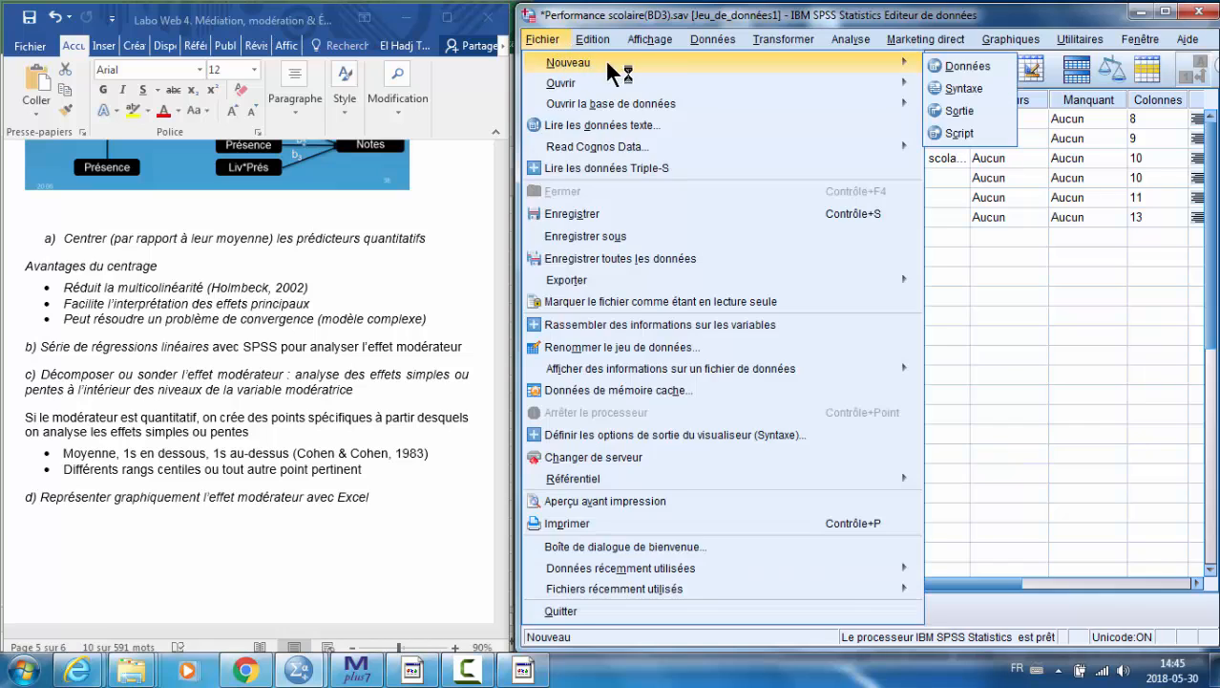
click(957, 89)
right_click(454, 150)
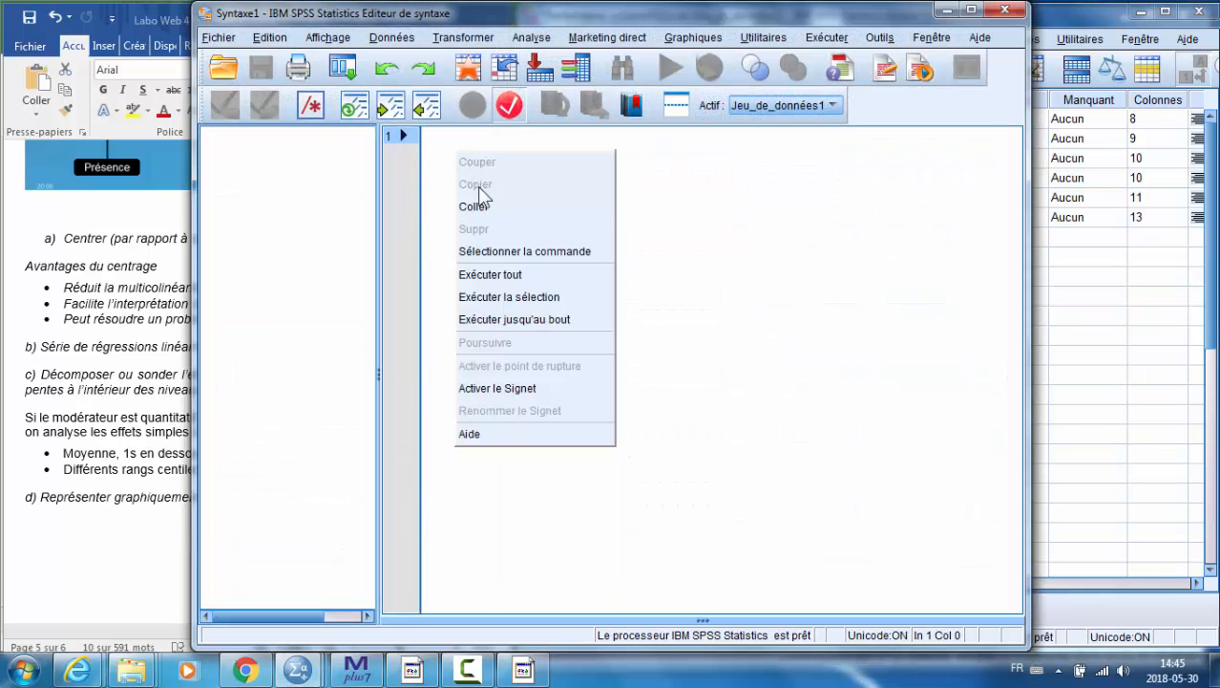
click(478, 198)
Run the entire pasted syntax and display the resulting scatterplot of Notes against Clivres by Cpresenc
drag(752, 16, 994, 35)
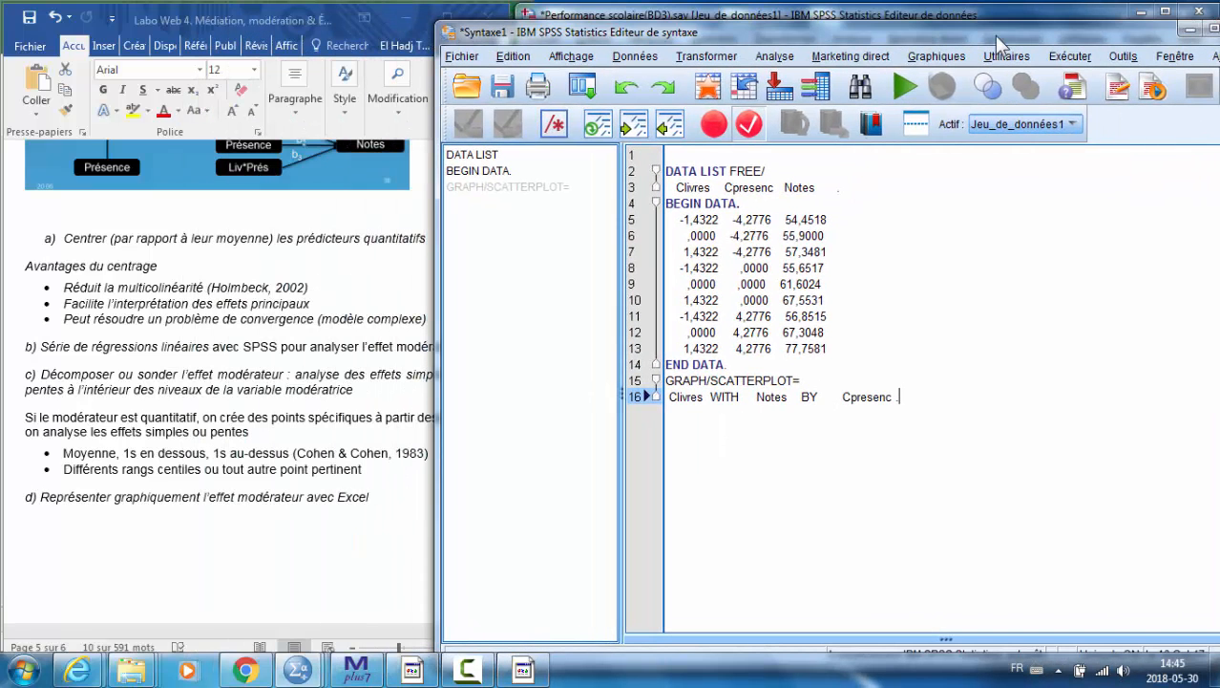
drag(931, 397, 666, 170)
click(904, 90)
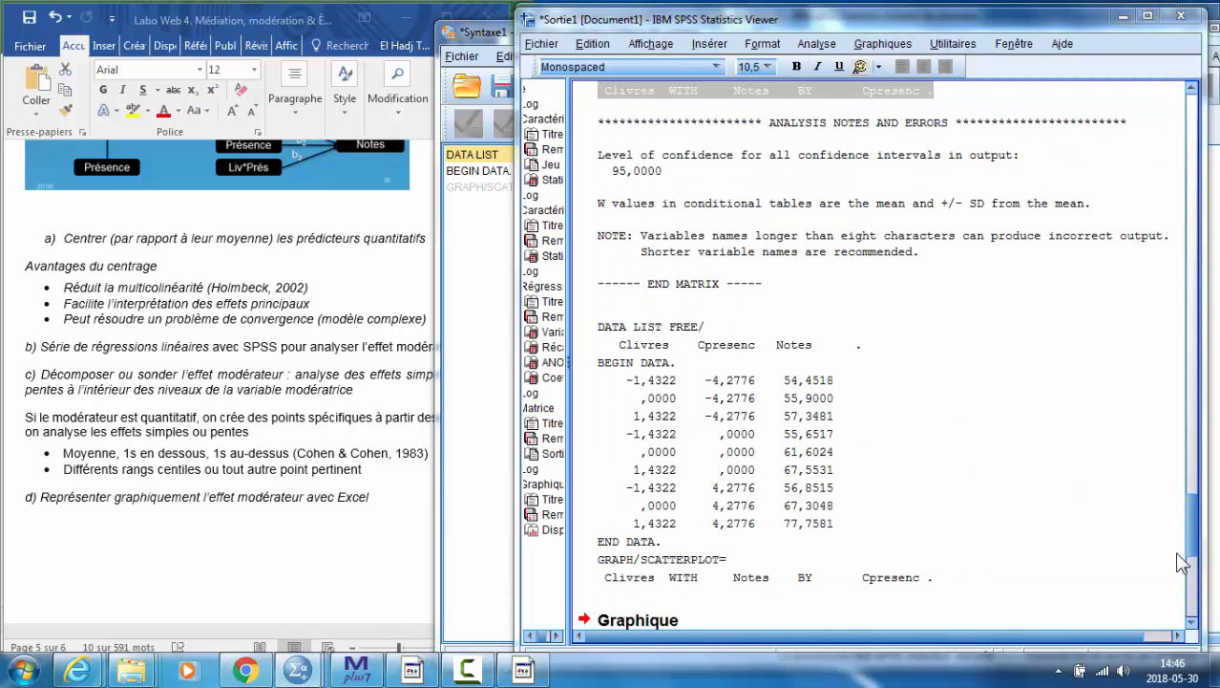
drag(1193, 516, 1195, 578)
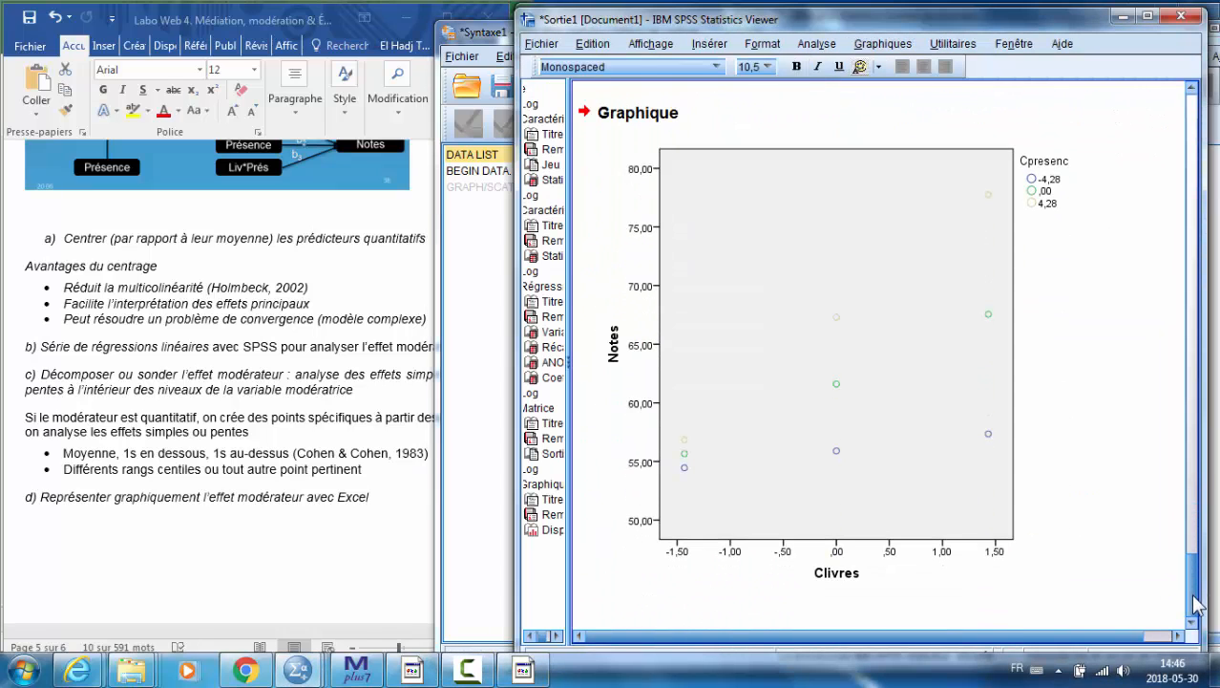
click(872, 547)
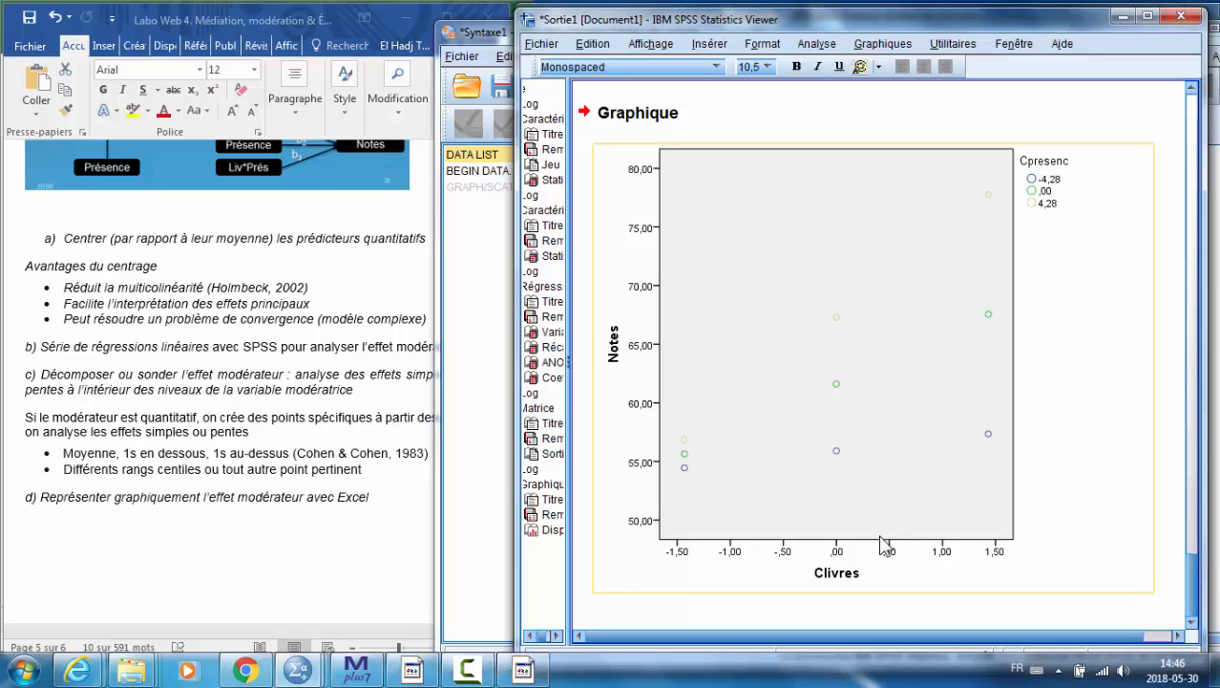
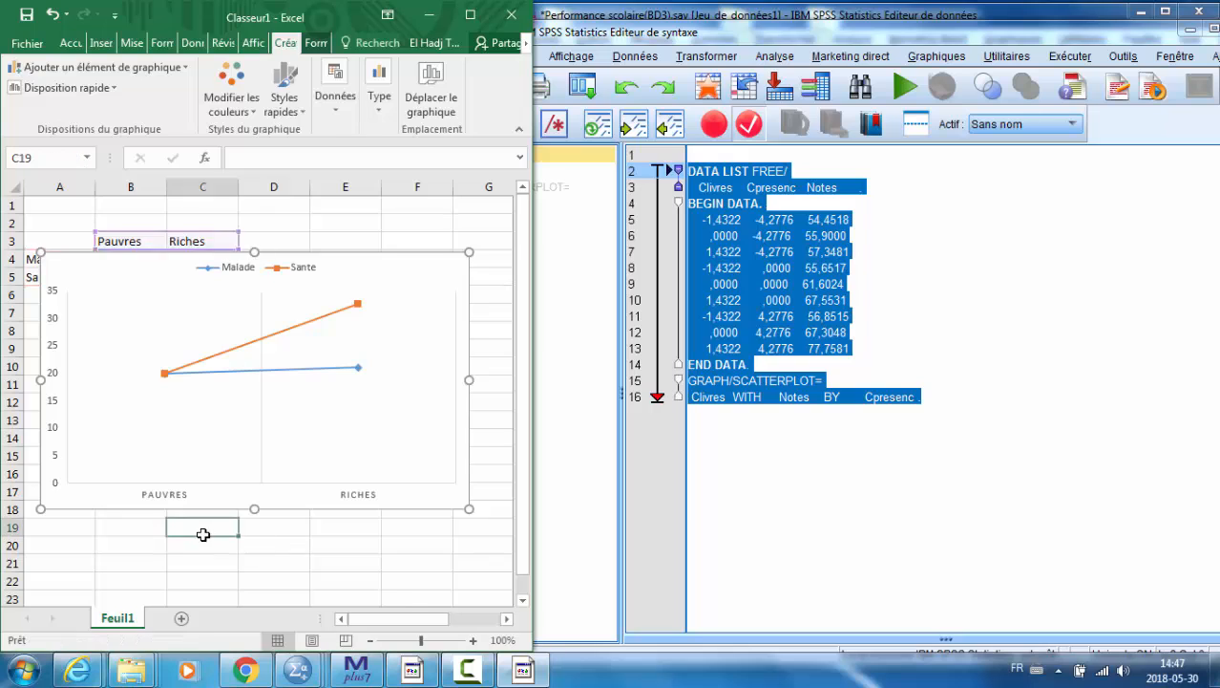
Look over the Malade and Sante line chart in the Excel workbook and minimize the workbook
scroll(203, 534, down, 2)
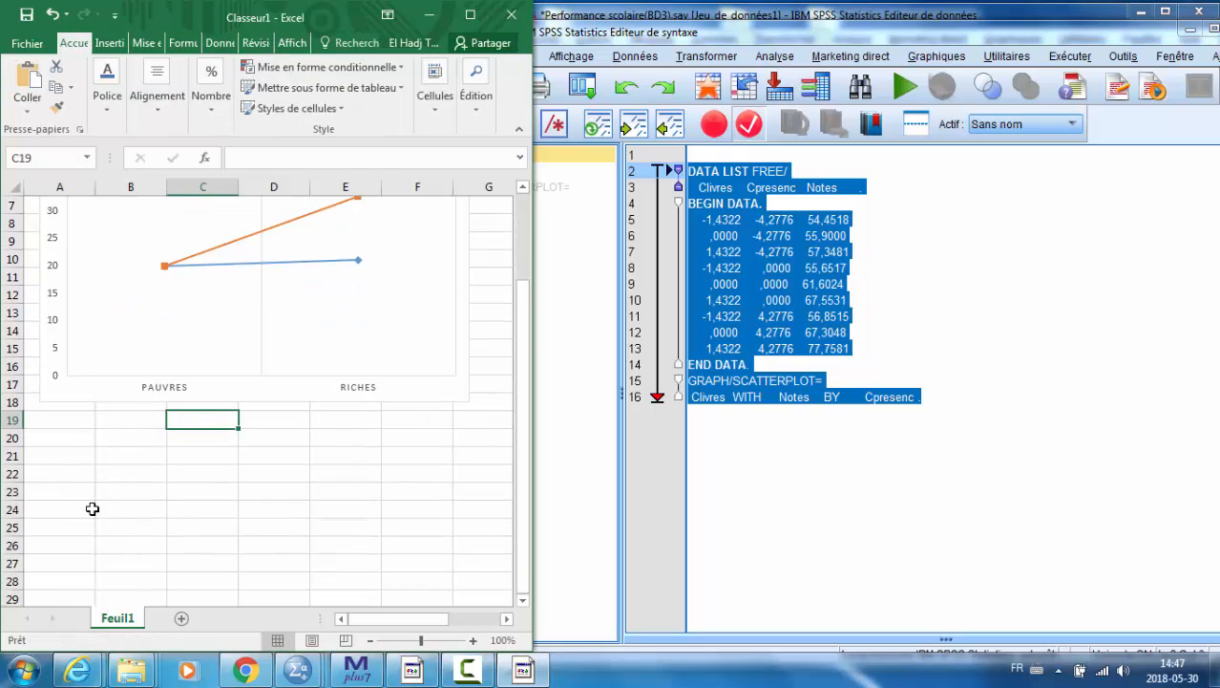
click(70, 436)
scroll(181, 477, up, 1)
scroll(267, 511, up, 2)
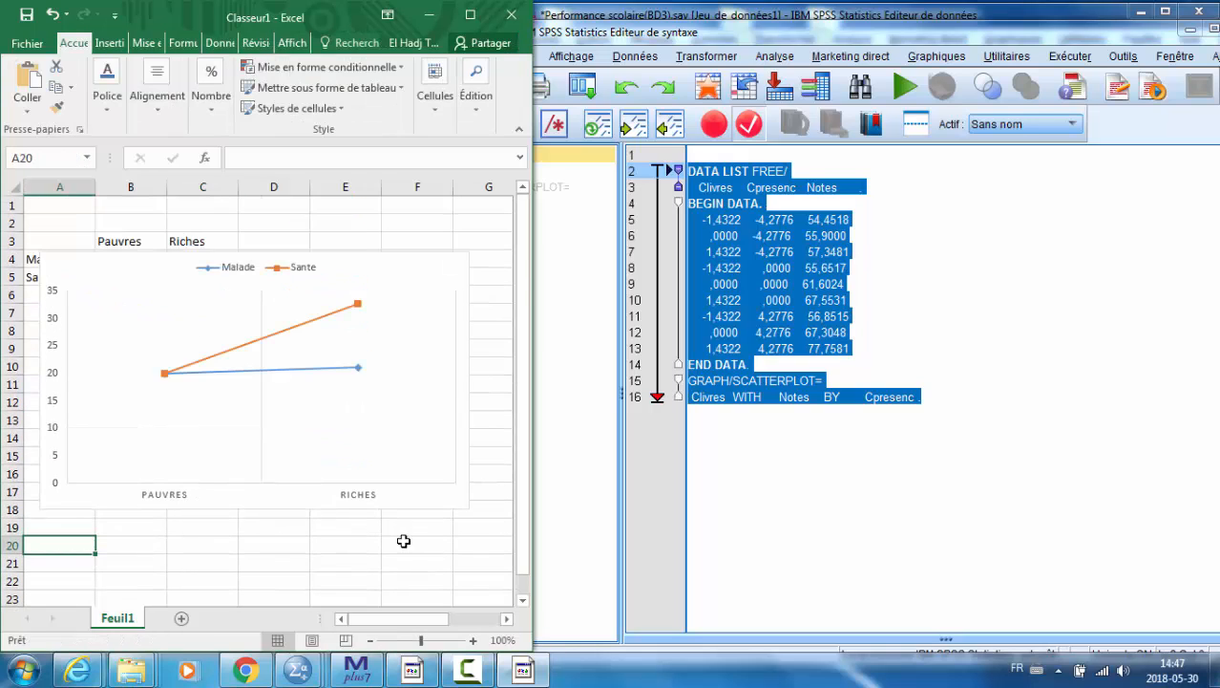
click(429, 17)
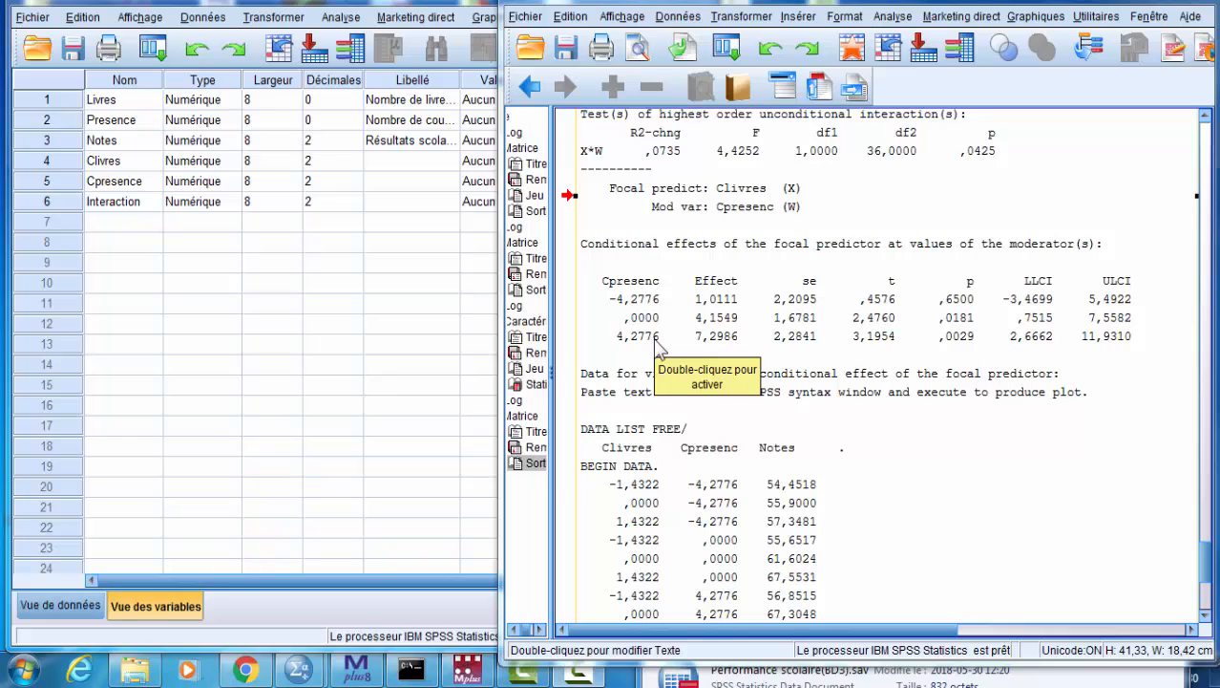
Rerun the PROCESS model of Notes on Clivres moderated by Cpresence with Johnson-Neyman output enabled
click(893, 18)
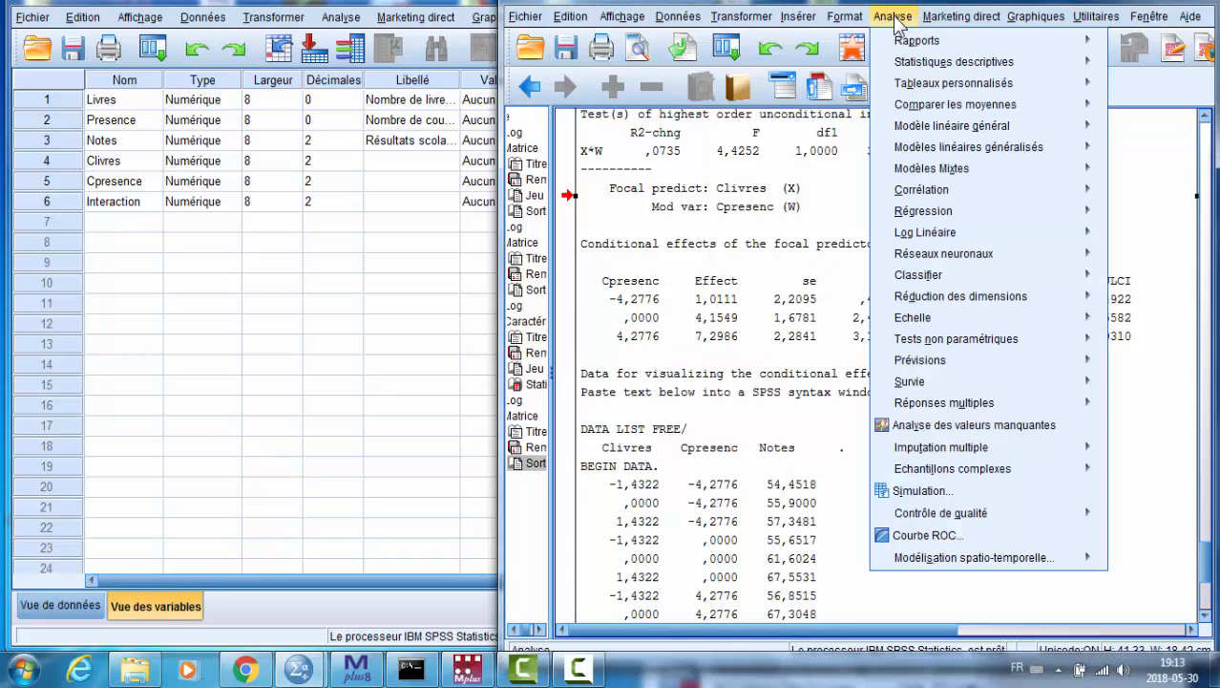
mouse_move(948, 216)
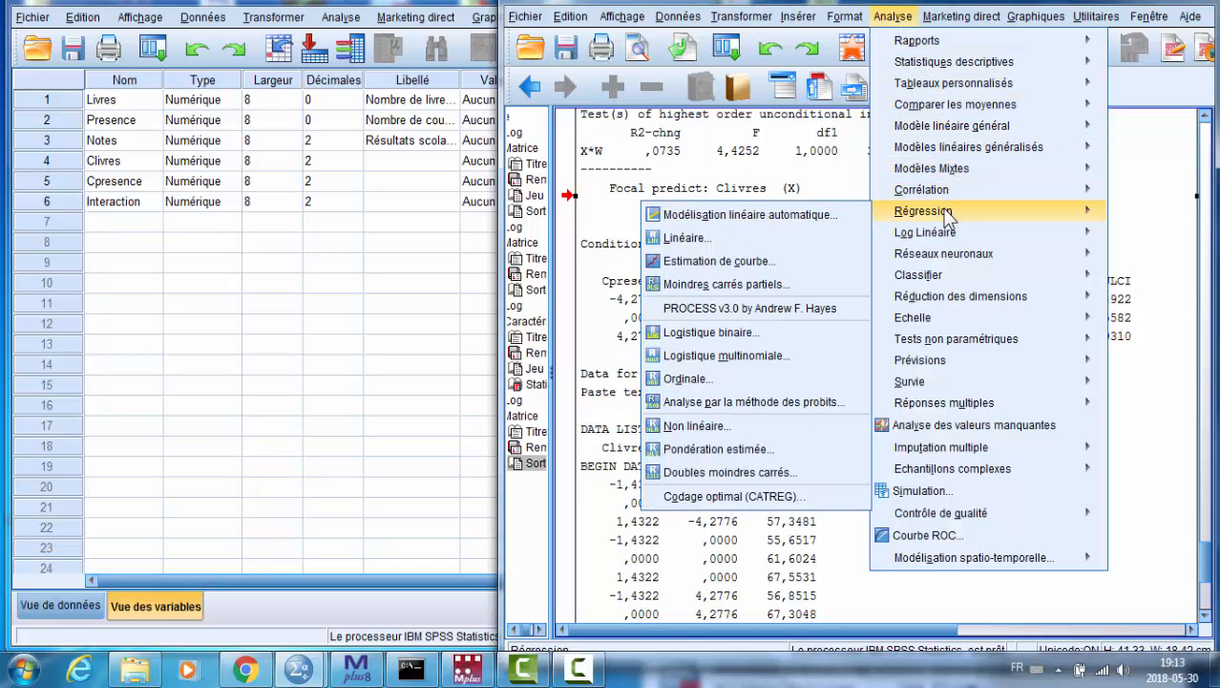
click(750, 309)
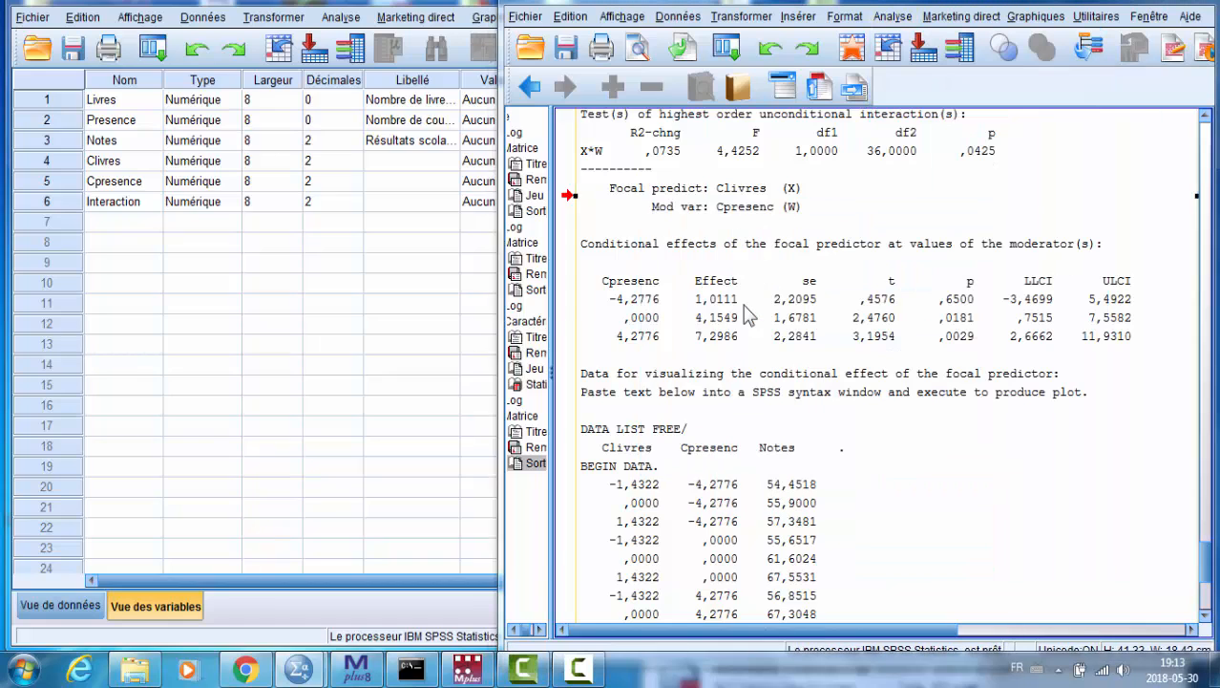
drag(565, 86, 965, 90)
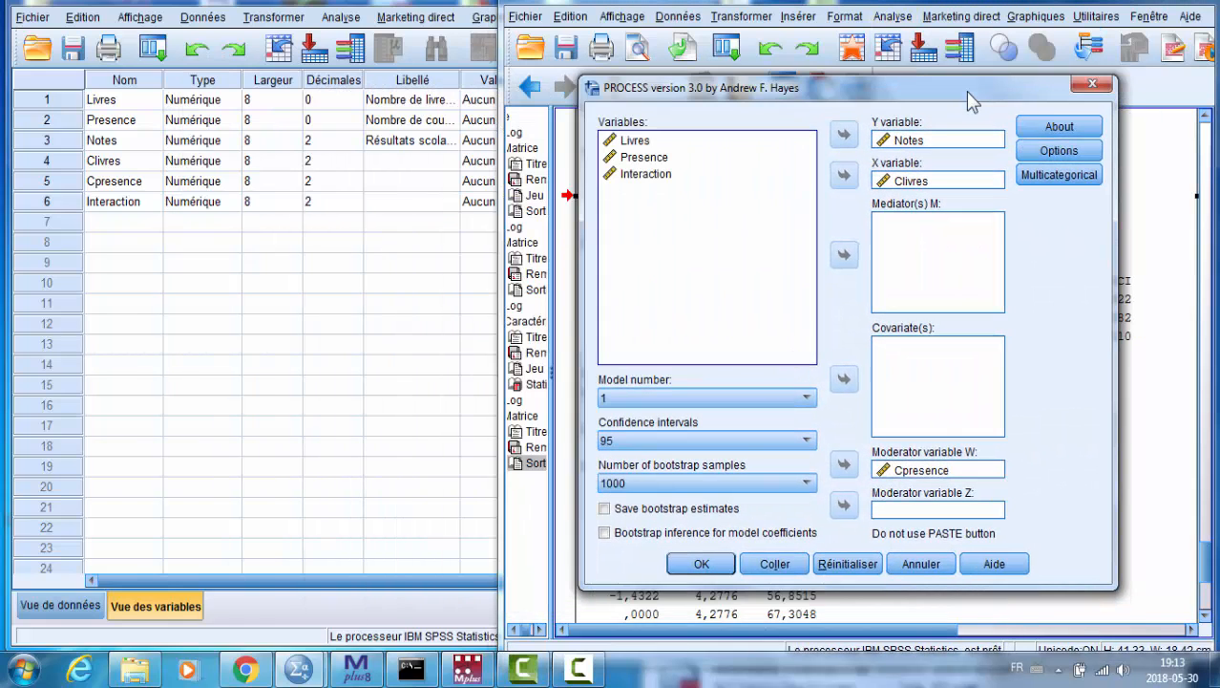
click(1049, 150)
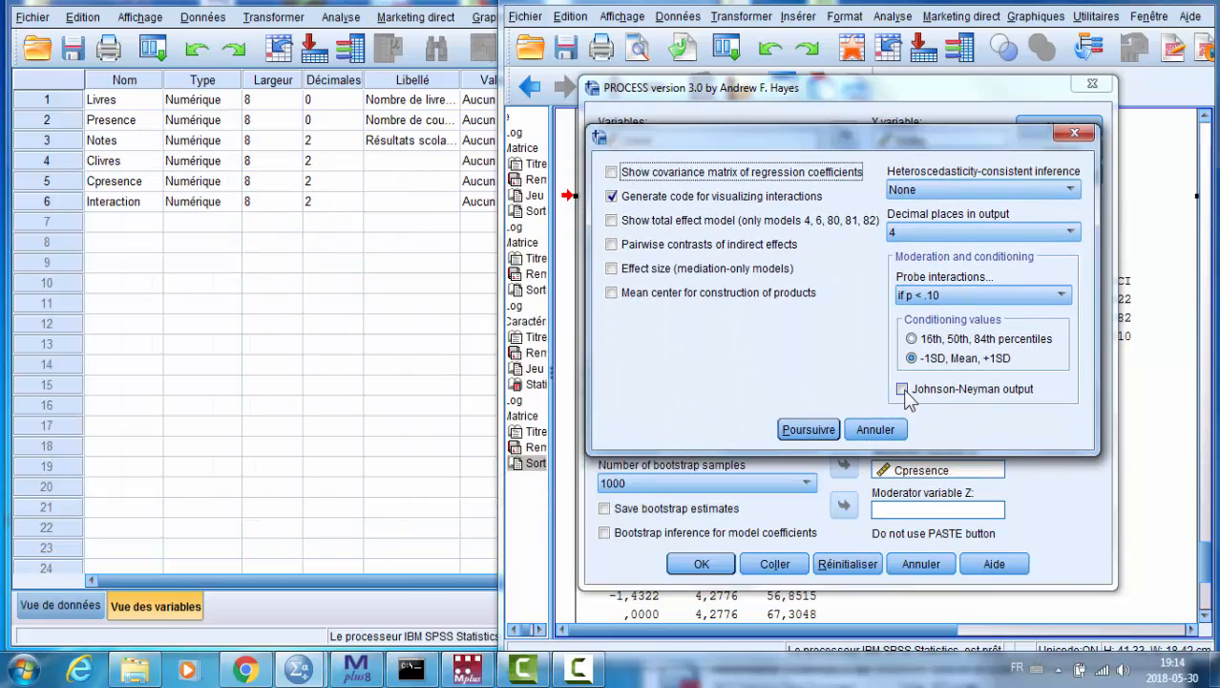
click(904, 392)
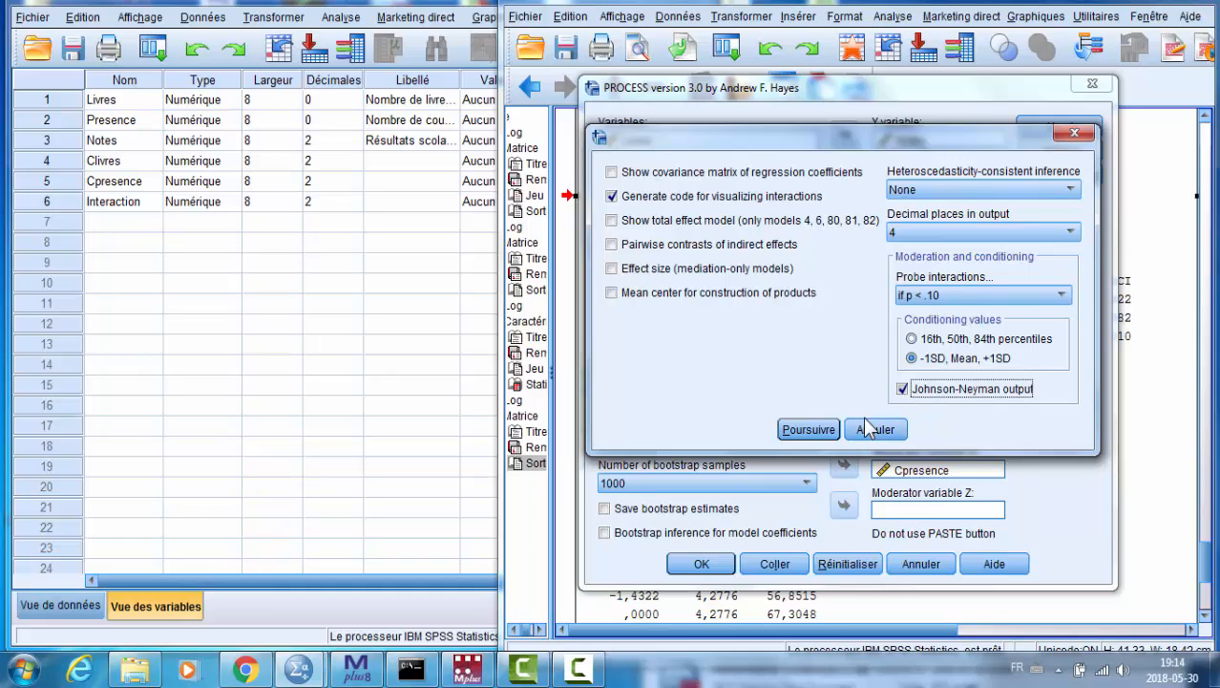
click(808, 430)
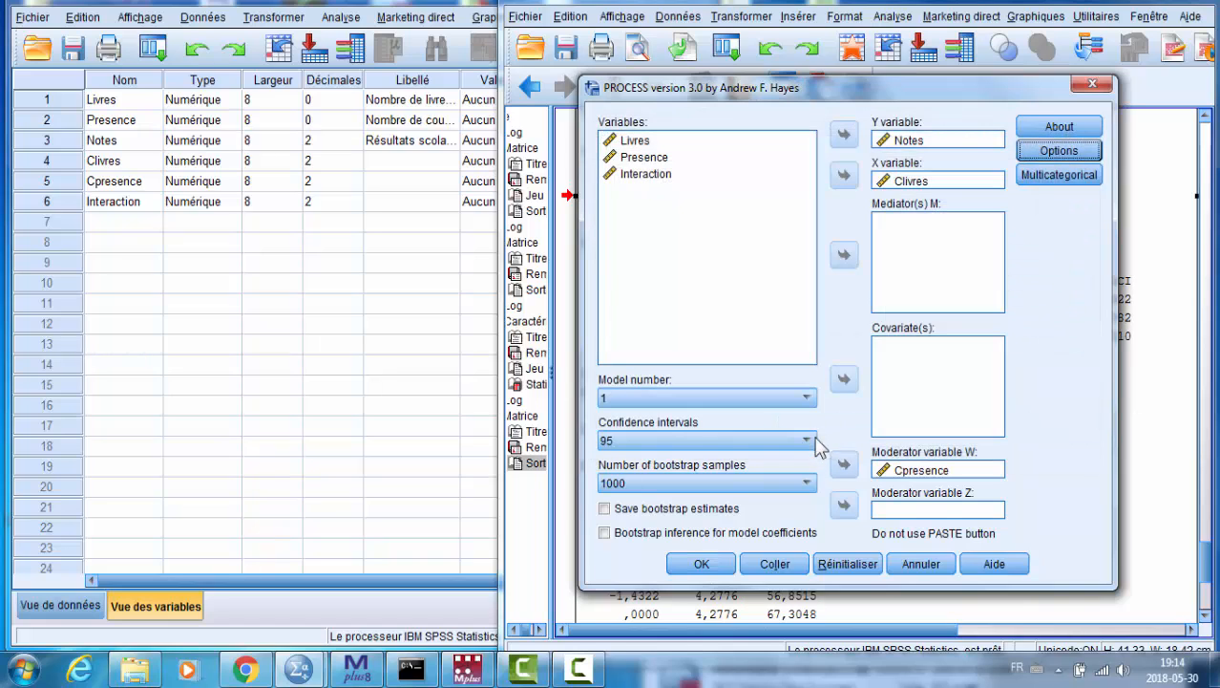
click(702, 565)
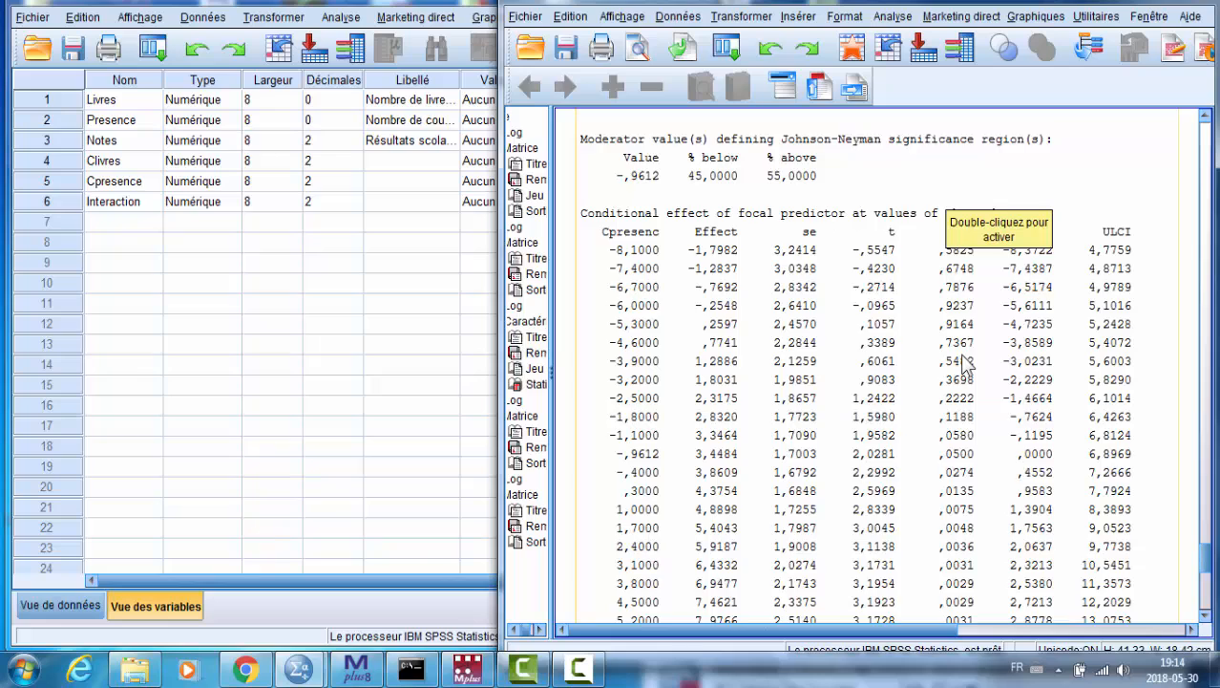
Examine the Johnson-Neyman table of conditional effects, highlighting the lowest Cpresenc row and the row at the significance threshold
scroll(967, 363, down, 1)
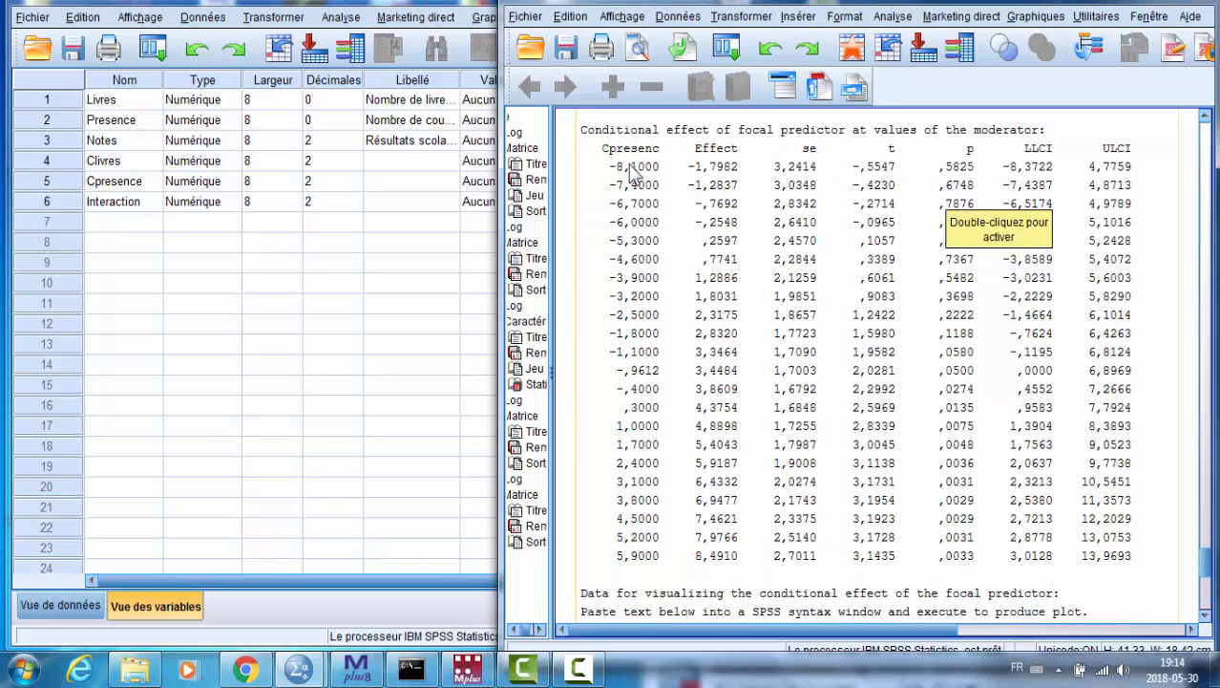
double_click(630, 559)
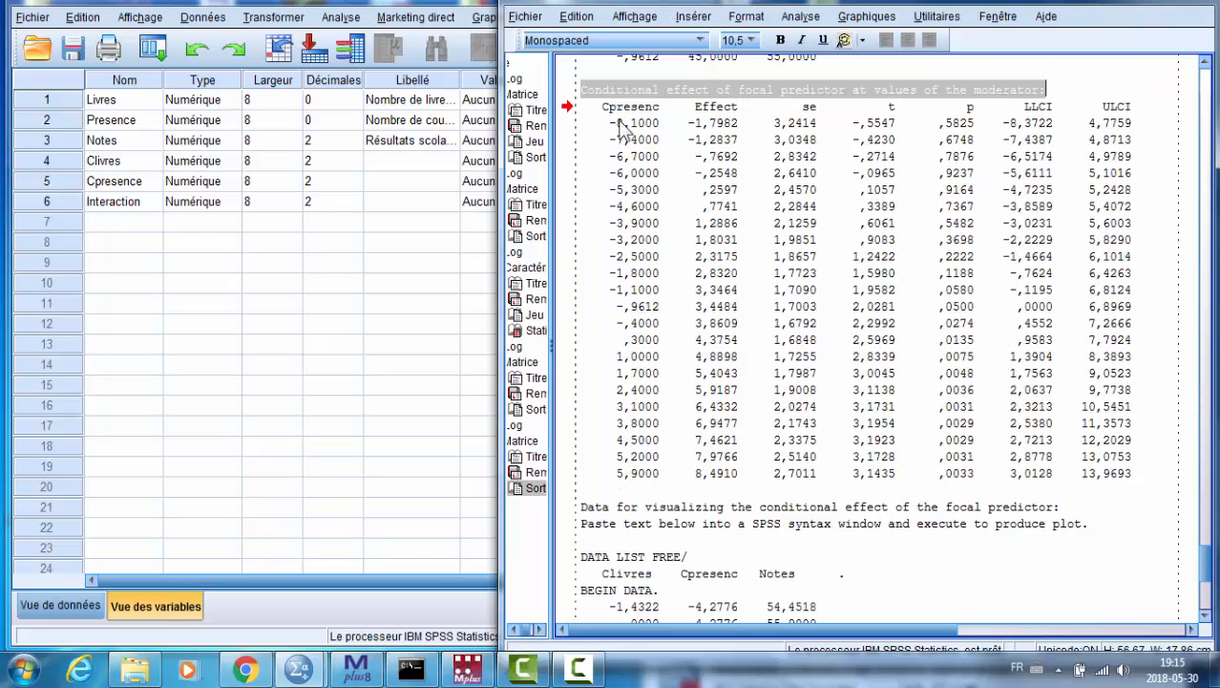
drag(603, 122, 1155, 124)
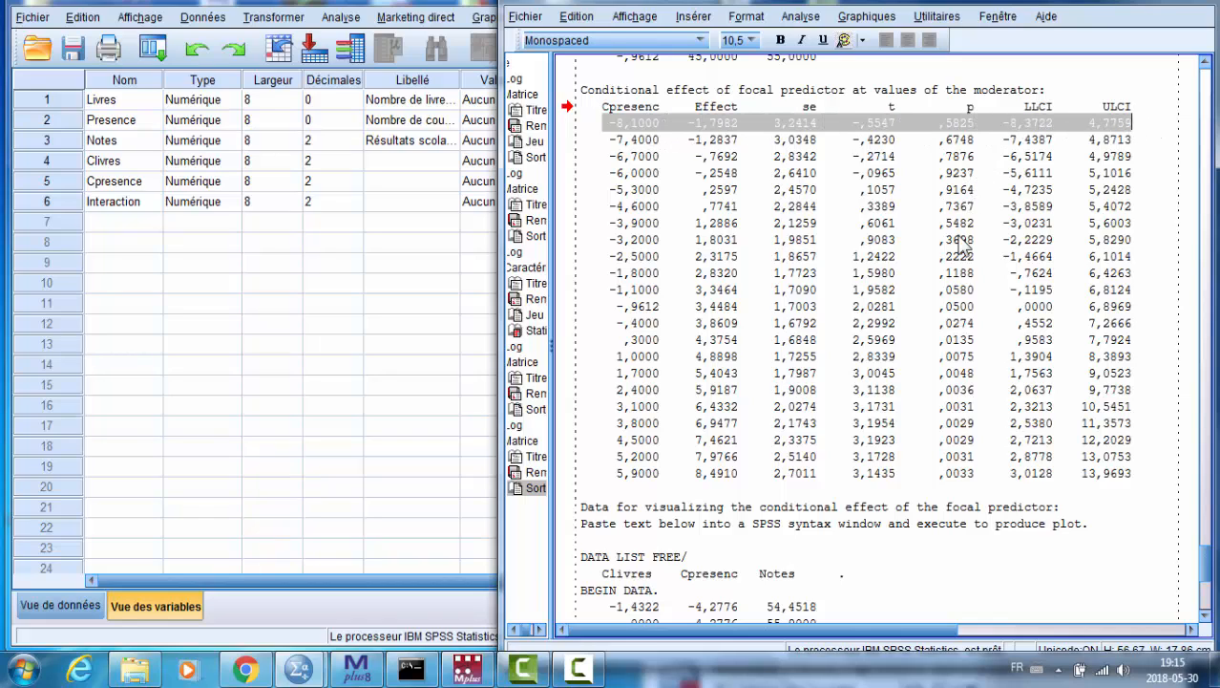
drag(610, 313, 1150, 307)
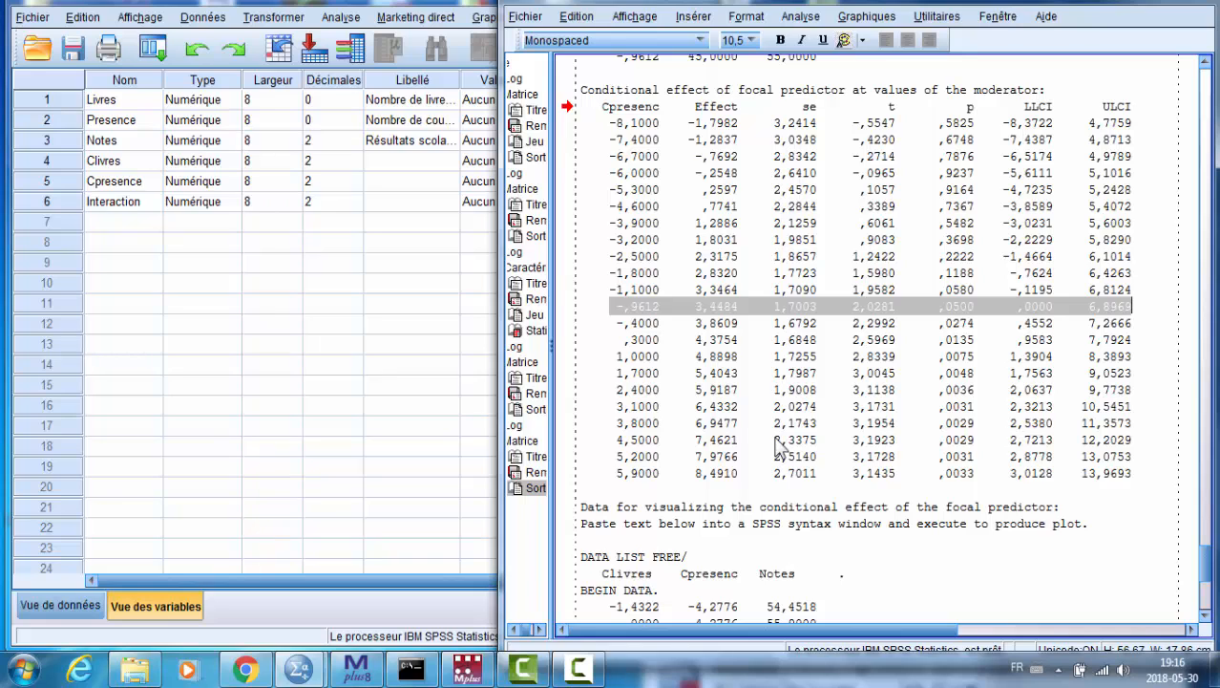
Reopen PROCESS and enable mean centering for construction of products in its options
click(808, 17)
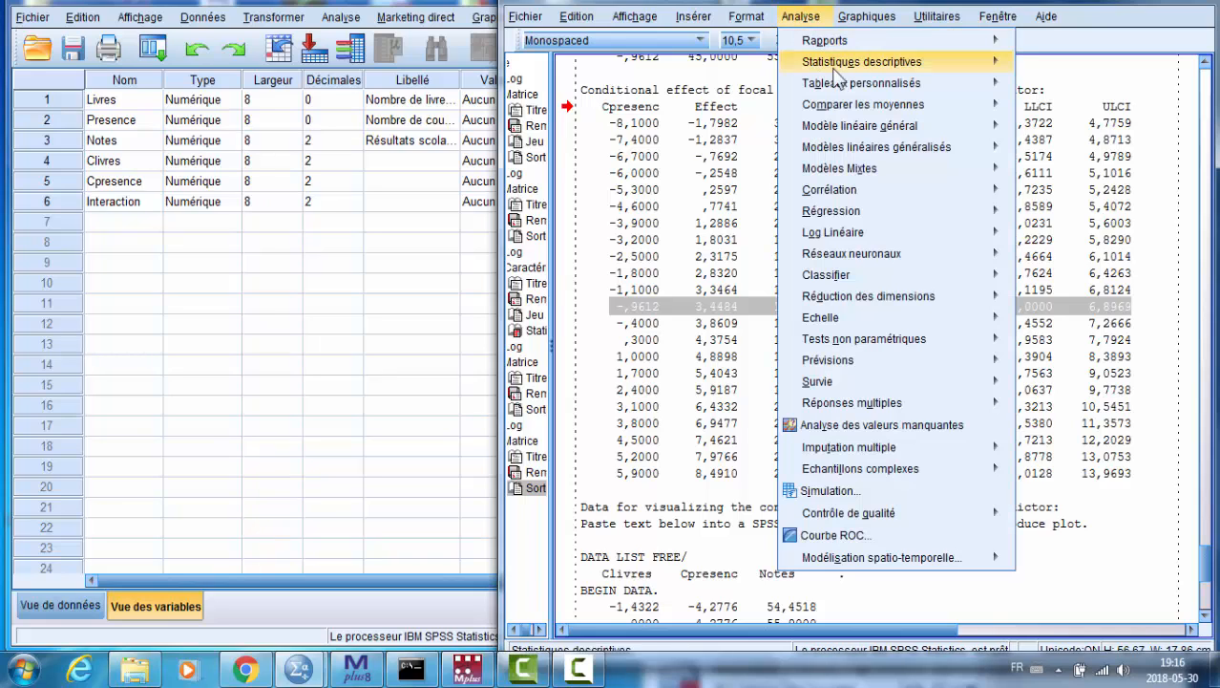
mouse_move(798, 211)
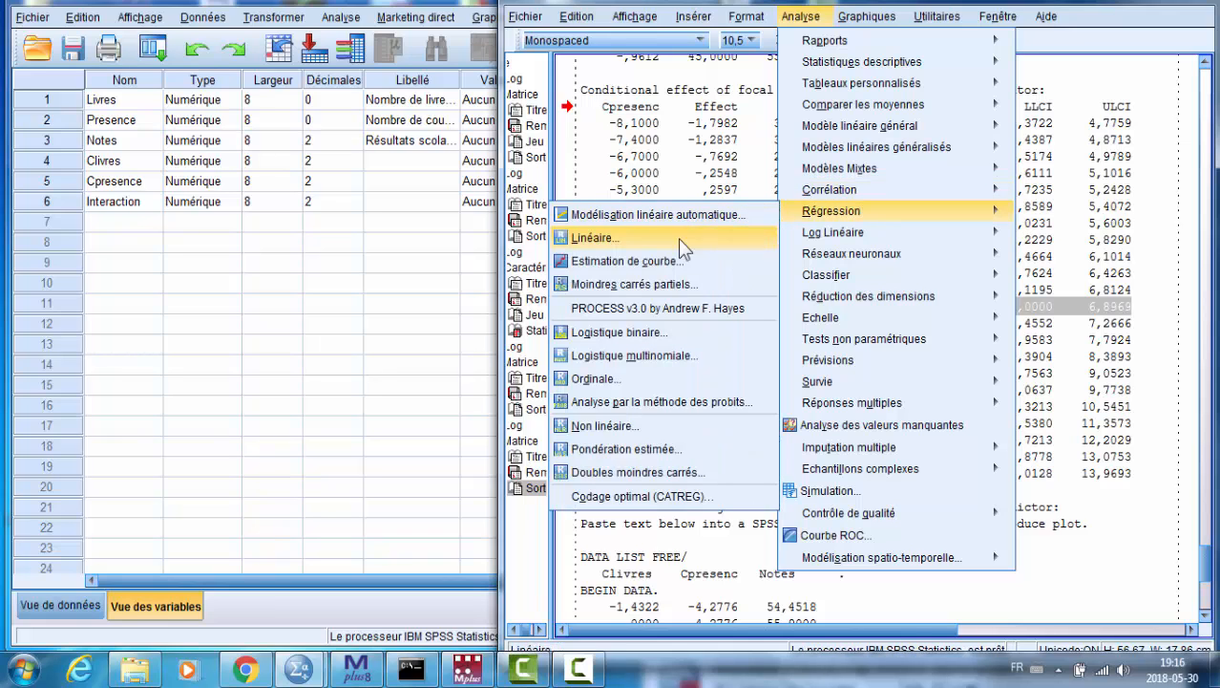
click(674, 311)
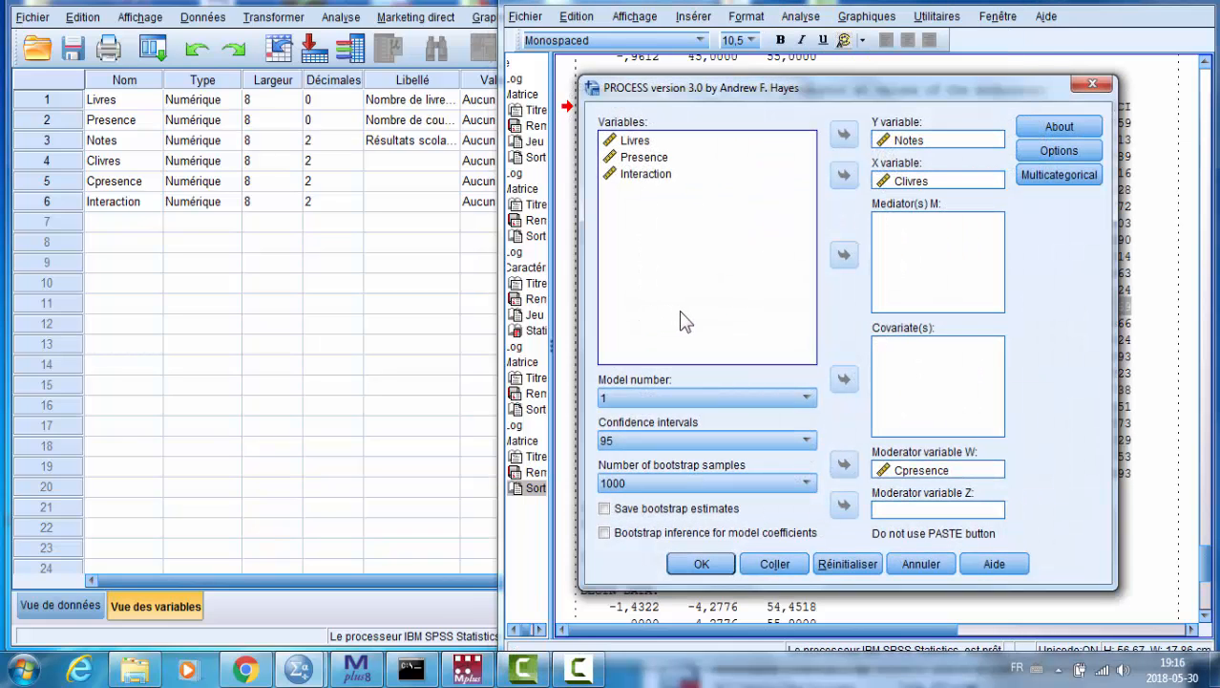
click(1057, 153)
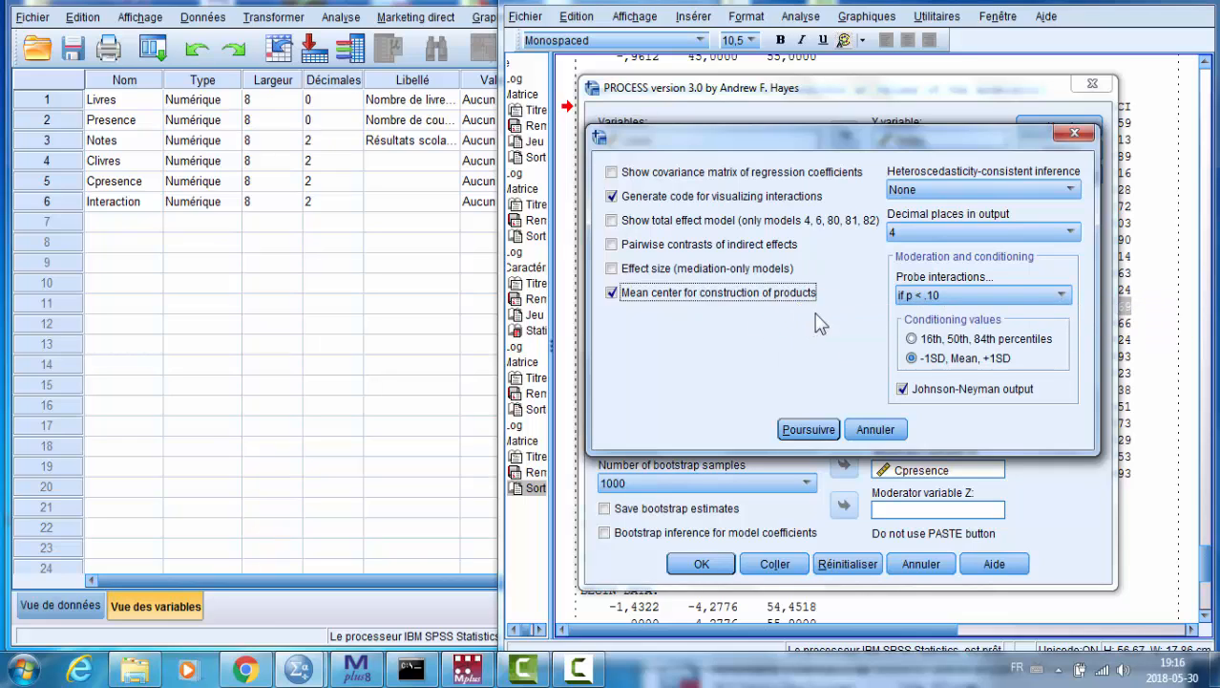
click(796, 427)
Replace the X variable with Livres and moderator W with Presence, and run the PROCESS model
click(906, 182)
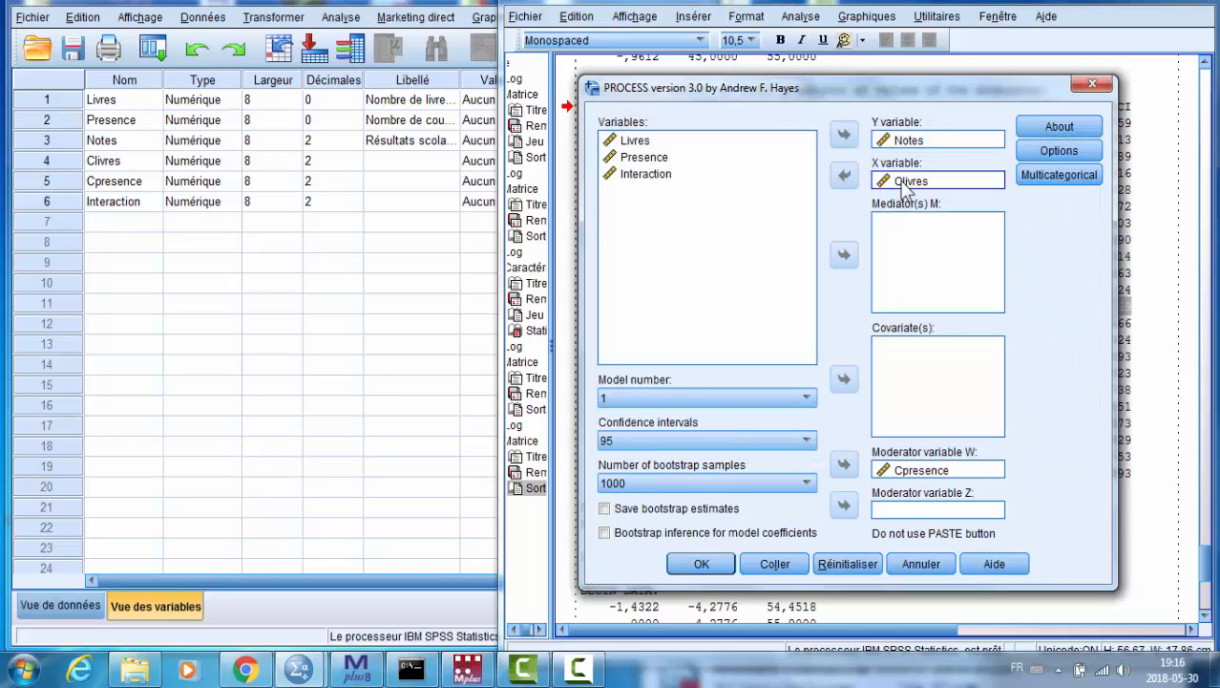
click(844, 176)
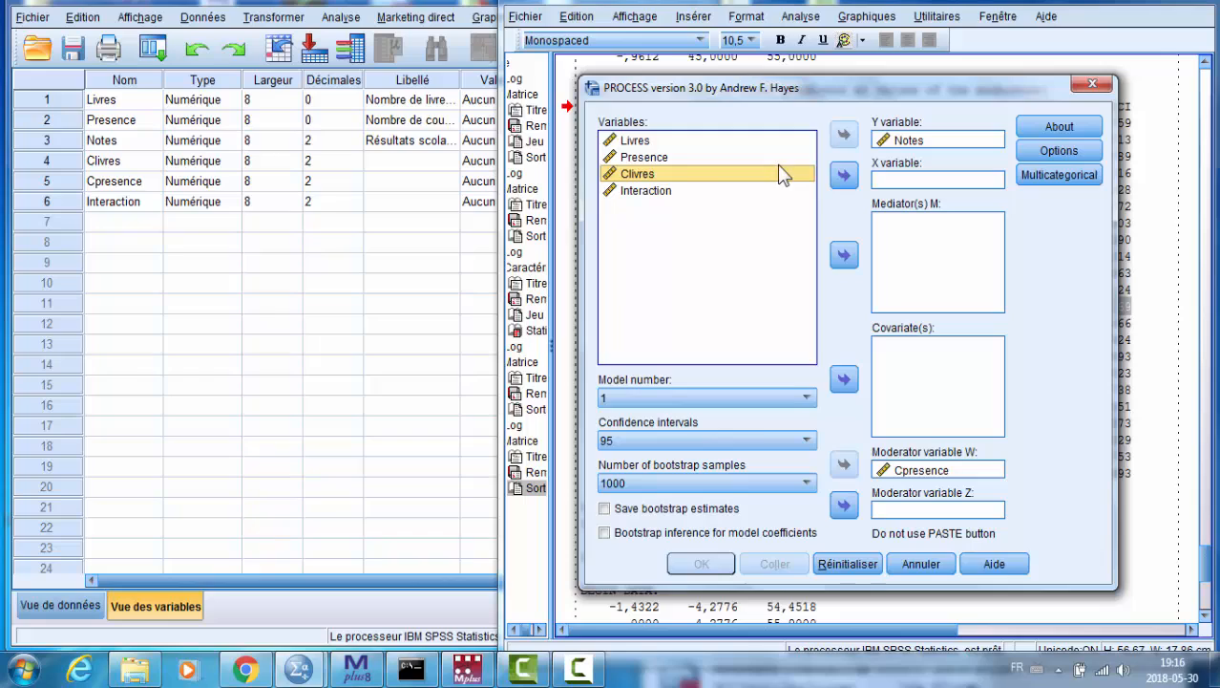
click(646, 158)
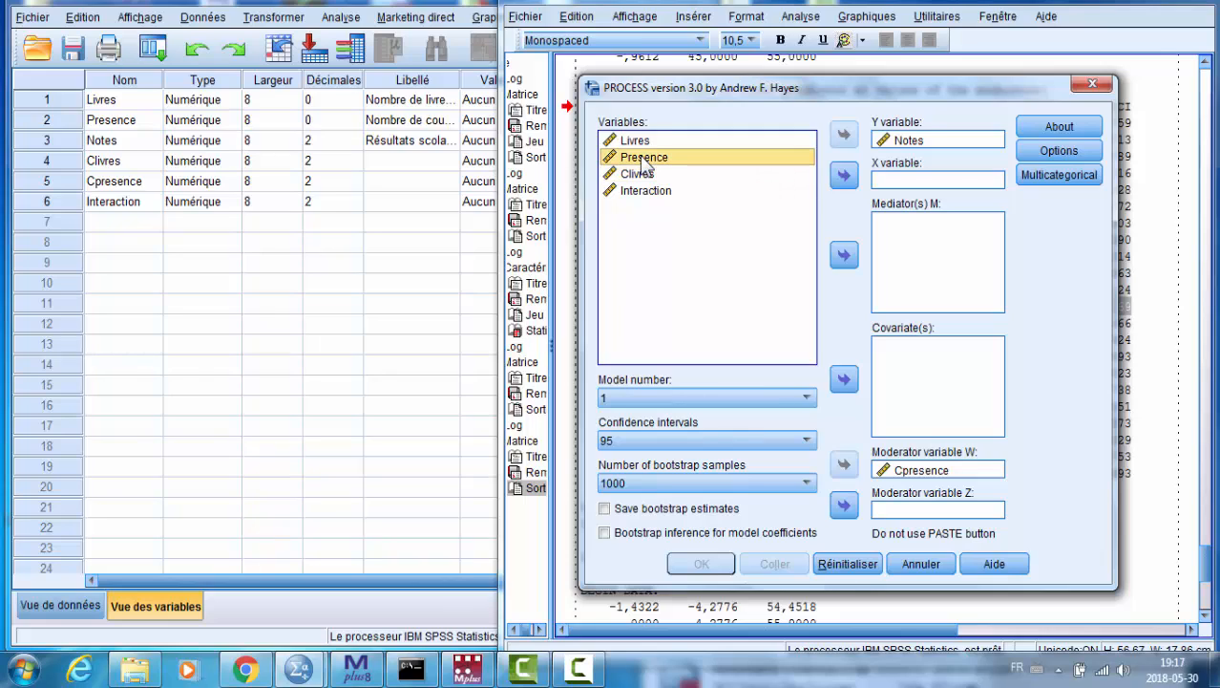
click(638, 140)
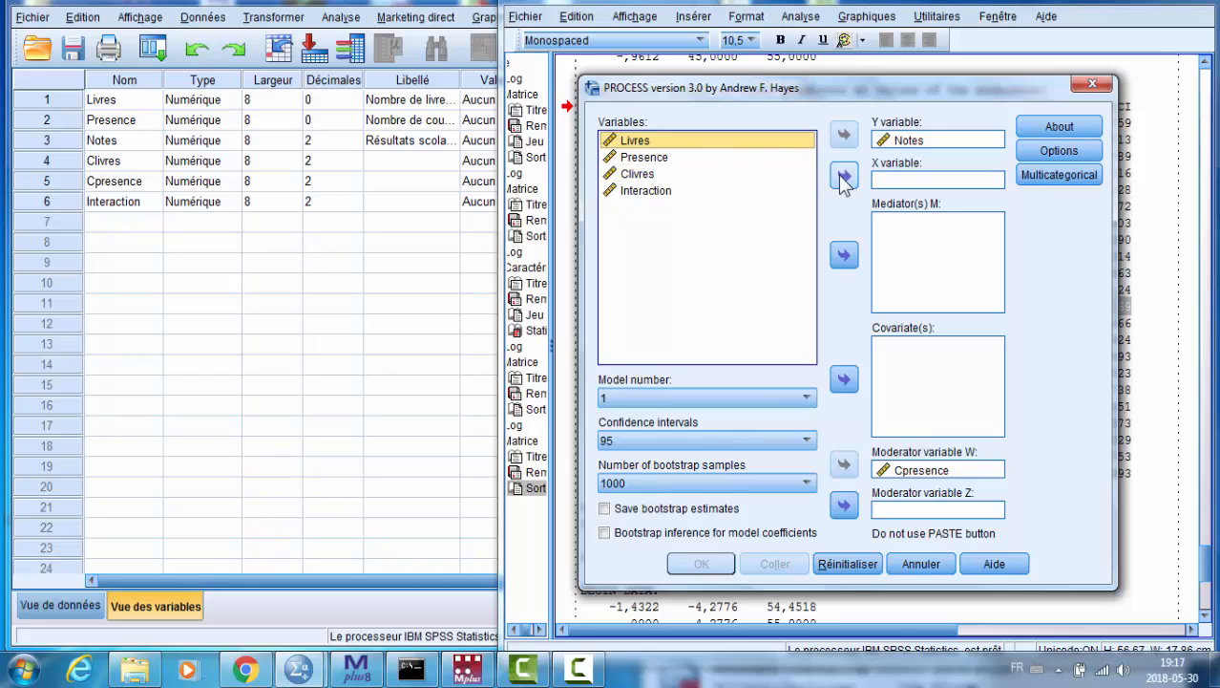
click(842, 178)
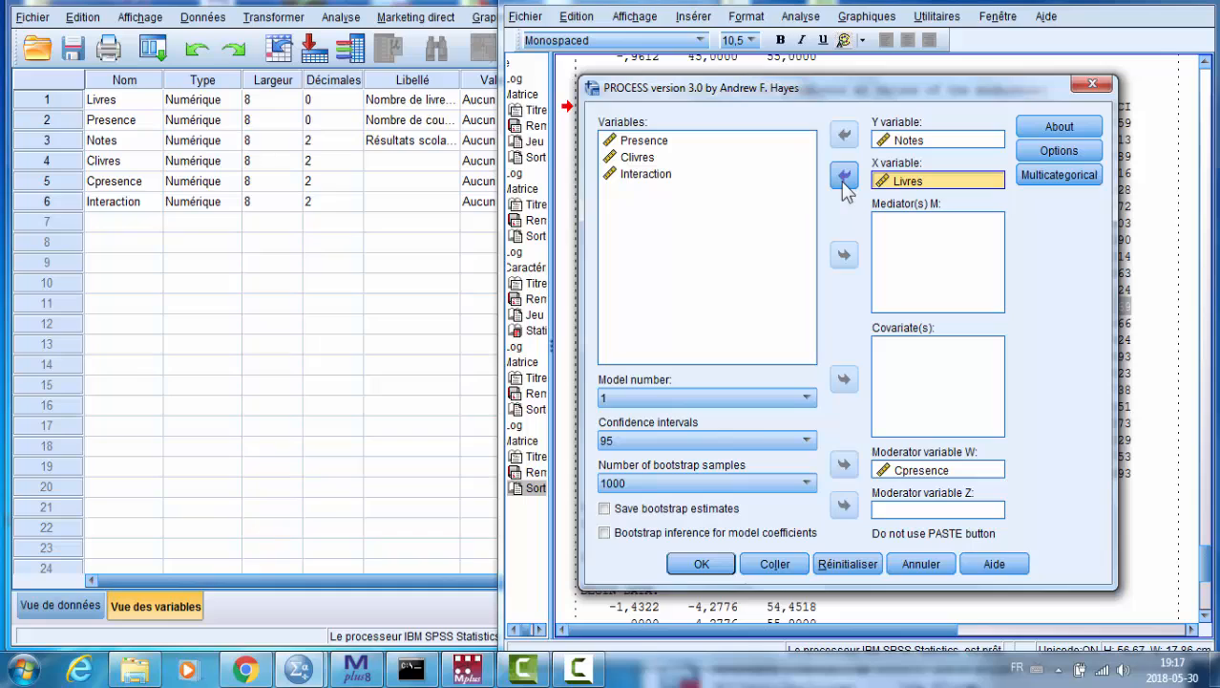
click(646, 143)
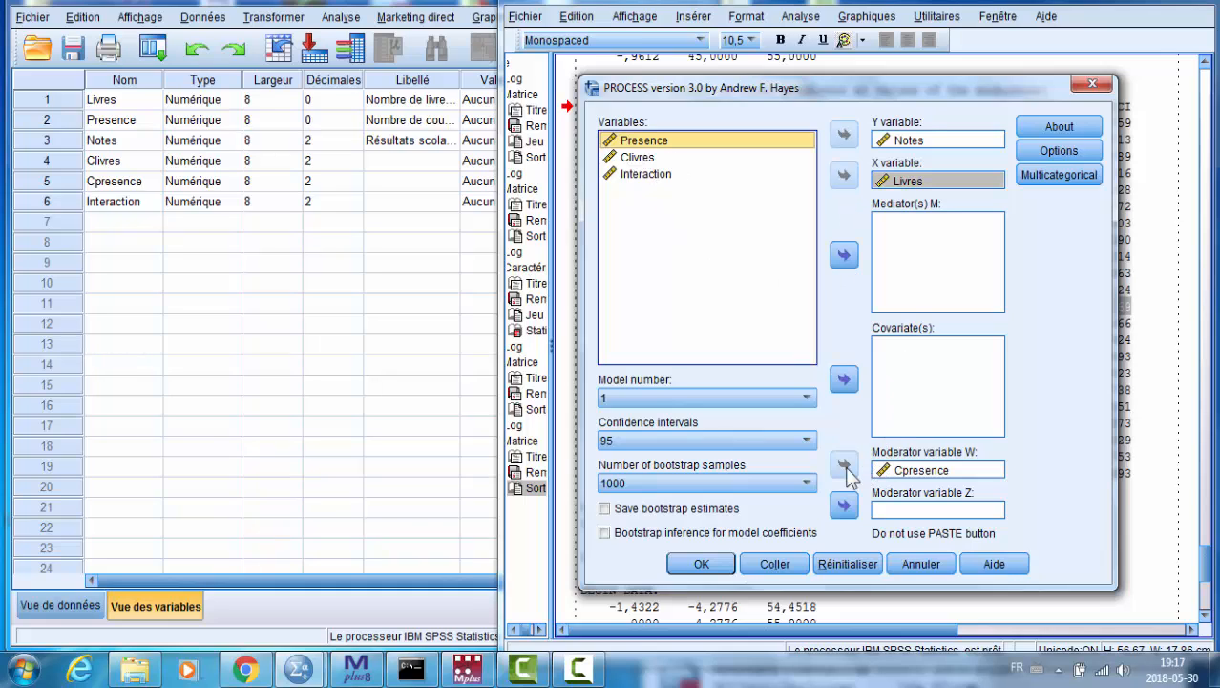
click(846, 468)
click(844, 465)
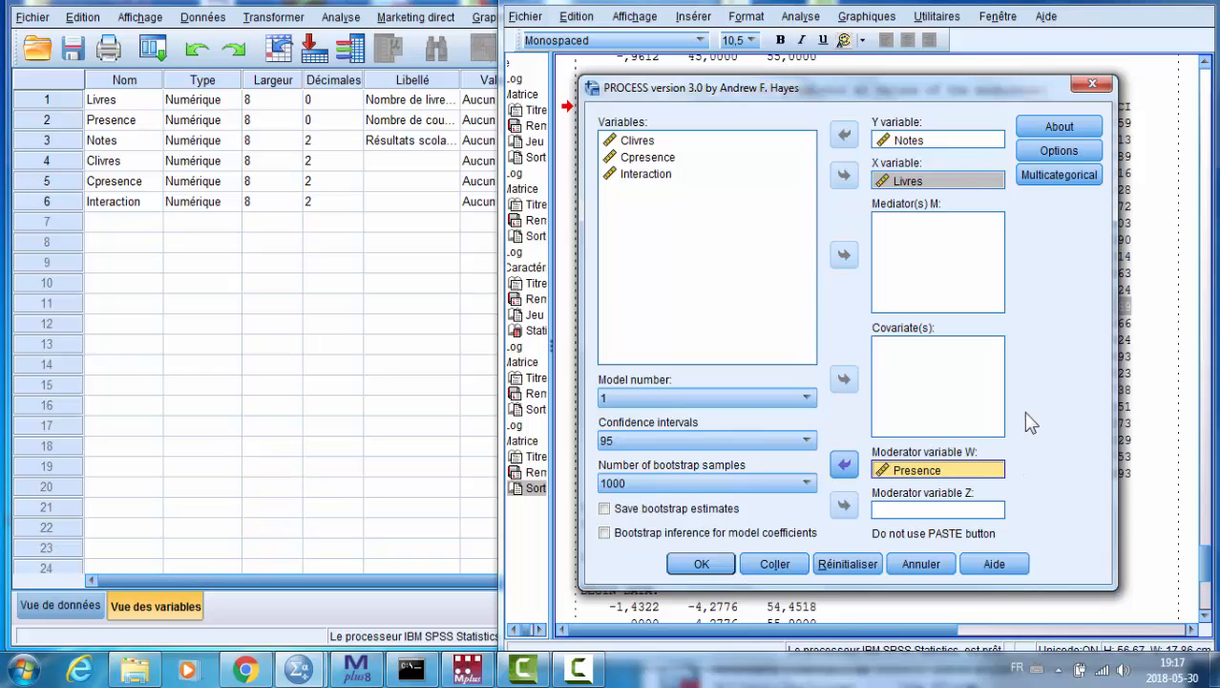
click(702, 565)
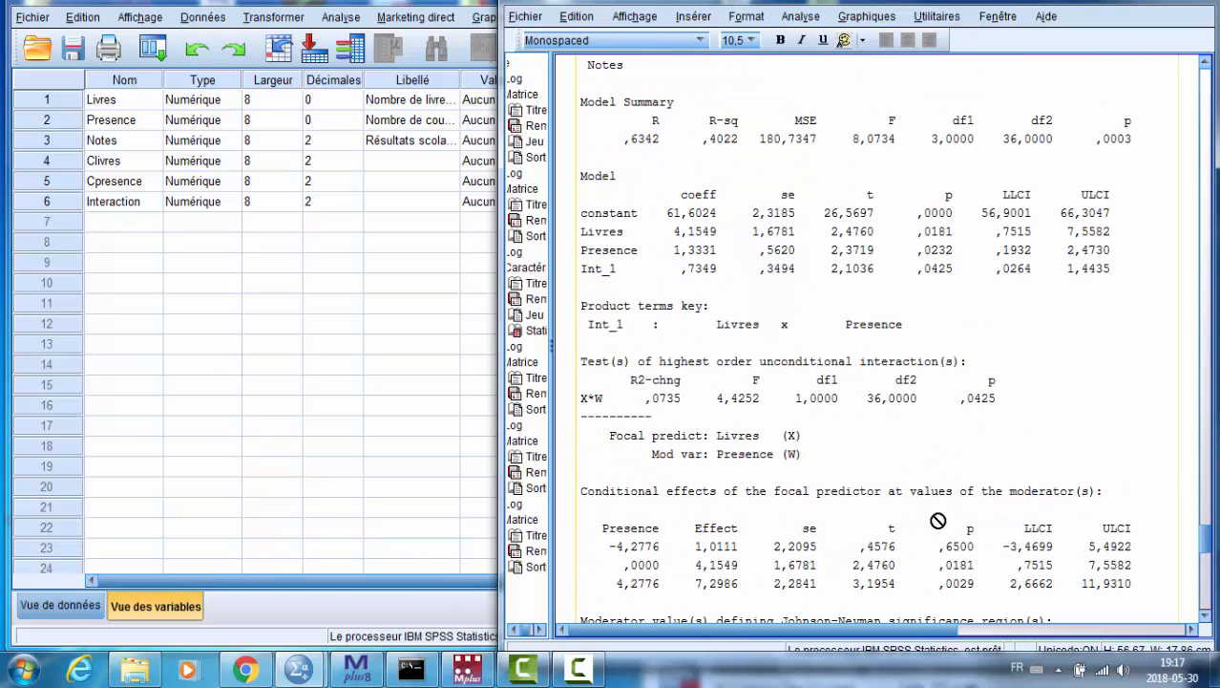
Examine the new output's Int_1 coefficient, the conditional effects of Livres and the Johnson-Neyman rows from the significance threshold upward
drag(582, 206, 1123, 219)
scroll(993, 382, down, 5)
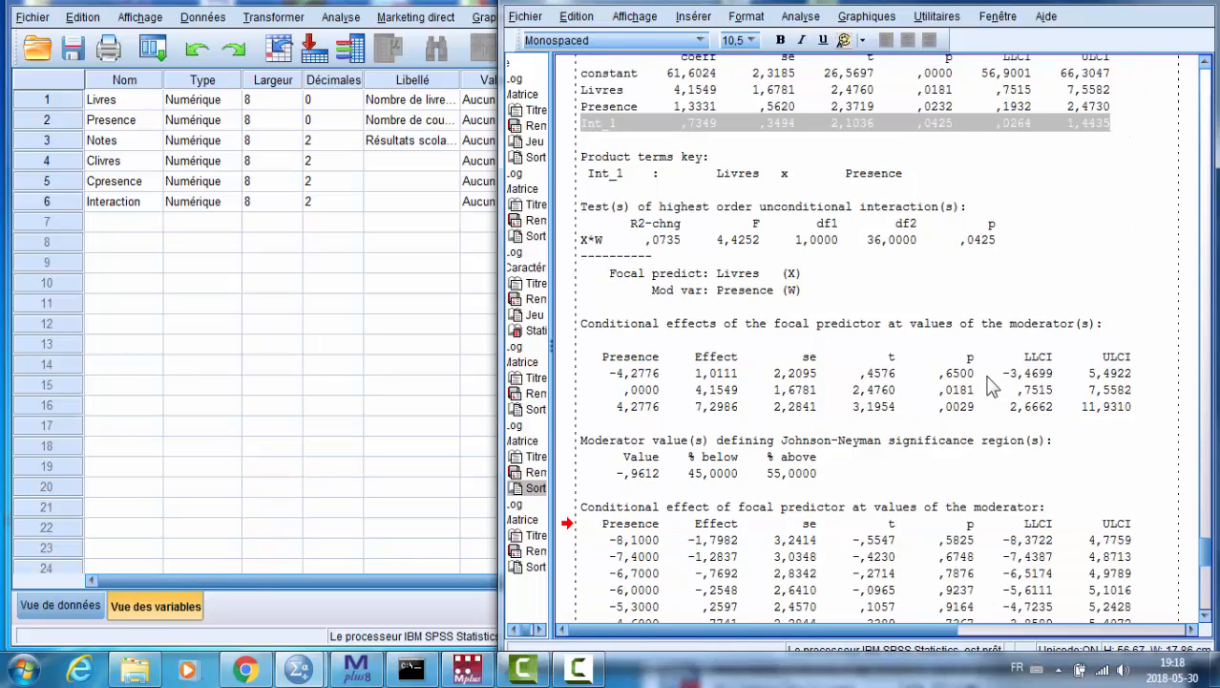
drag(605, 214, 1165, 246)
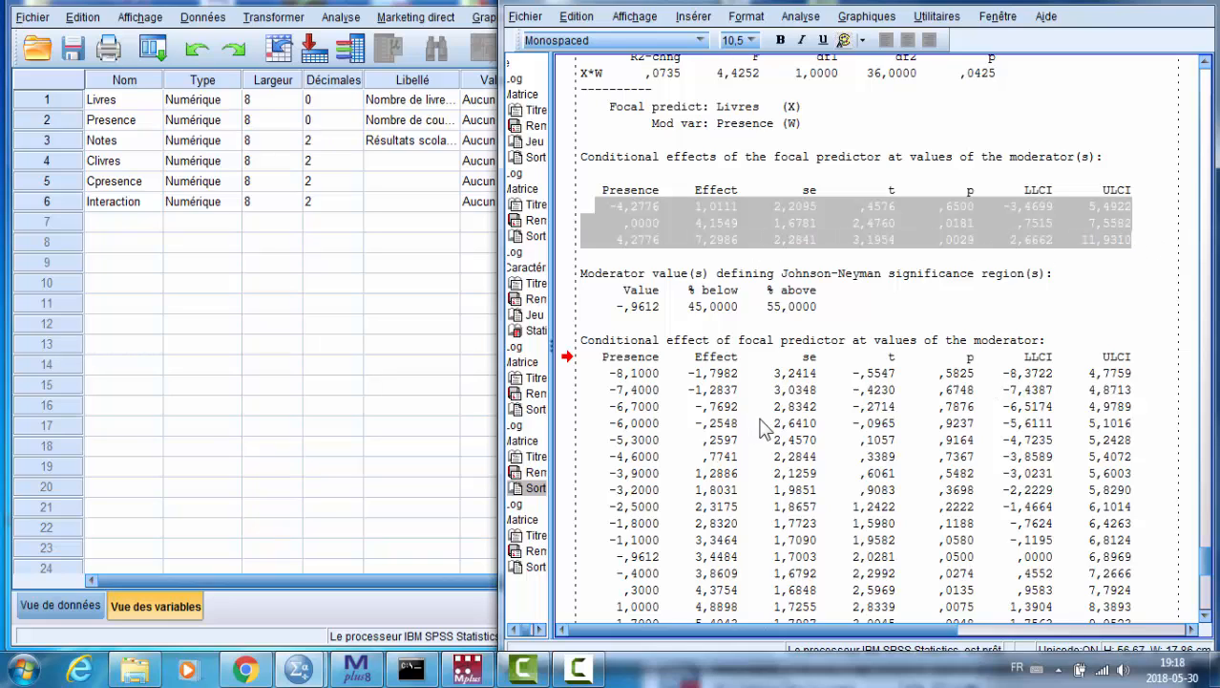
scroll(809, 393, down, 5)
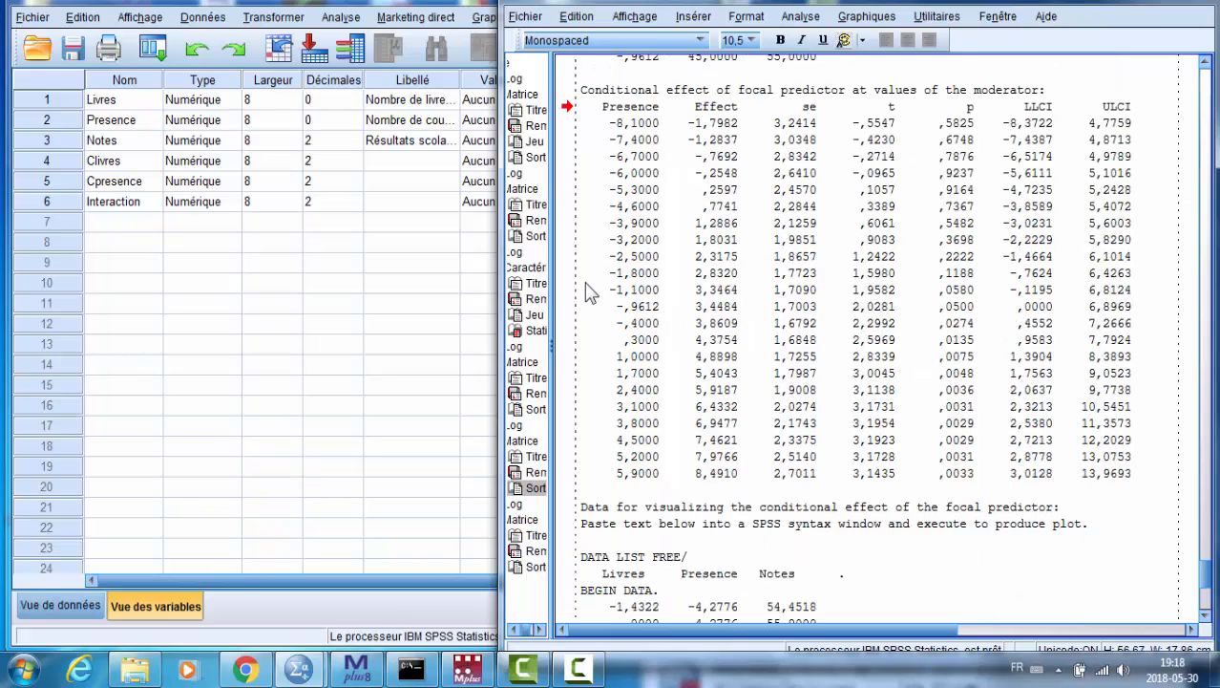
drag(603, 310, 1153, 475)
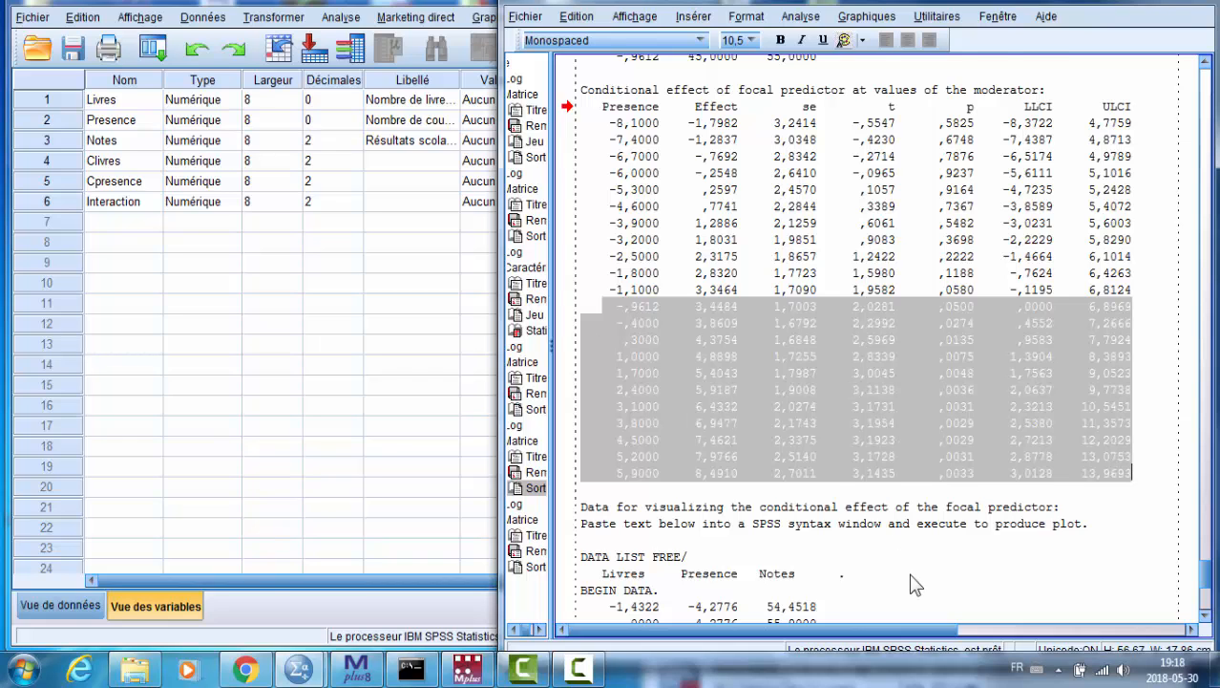
scroll(909, 573, down, 3)
scroll(909, 584, down, 3)
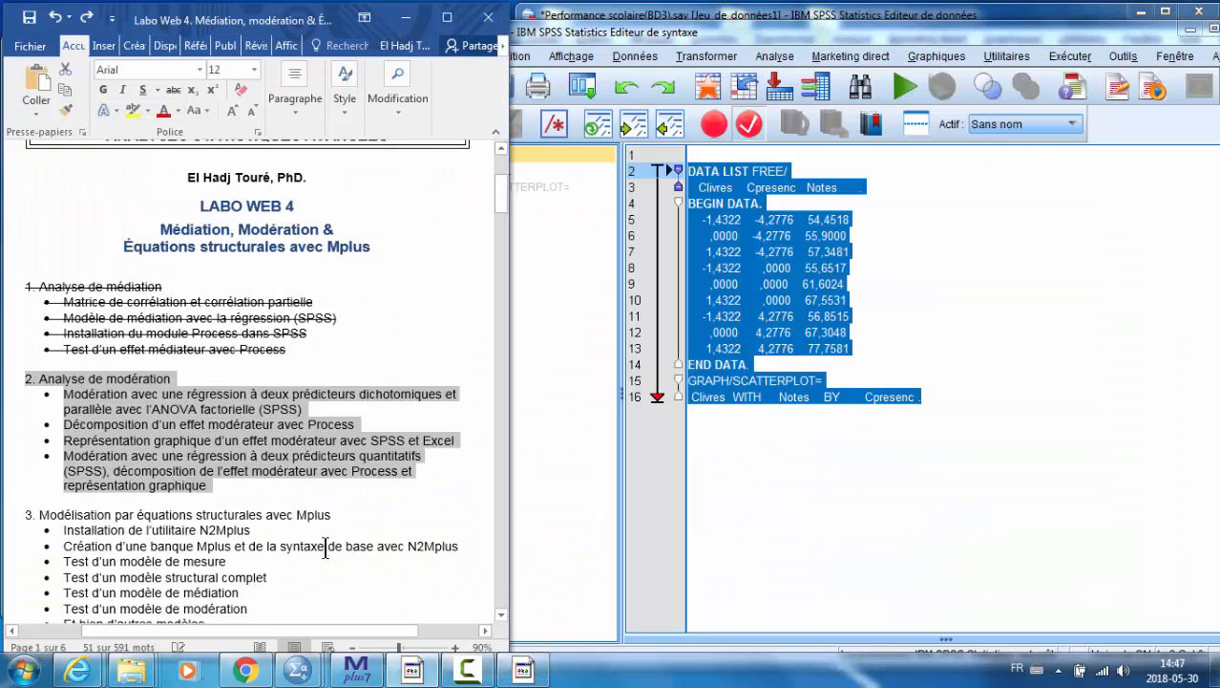
Strike through the whole section "2. Analyse de modération" in the Labo Web 4 Word document
drag(229, 489, 25, 365)
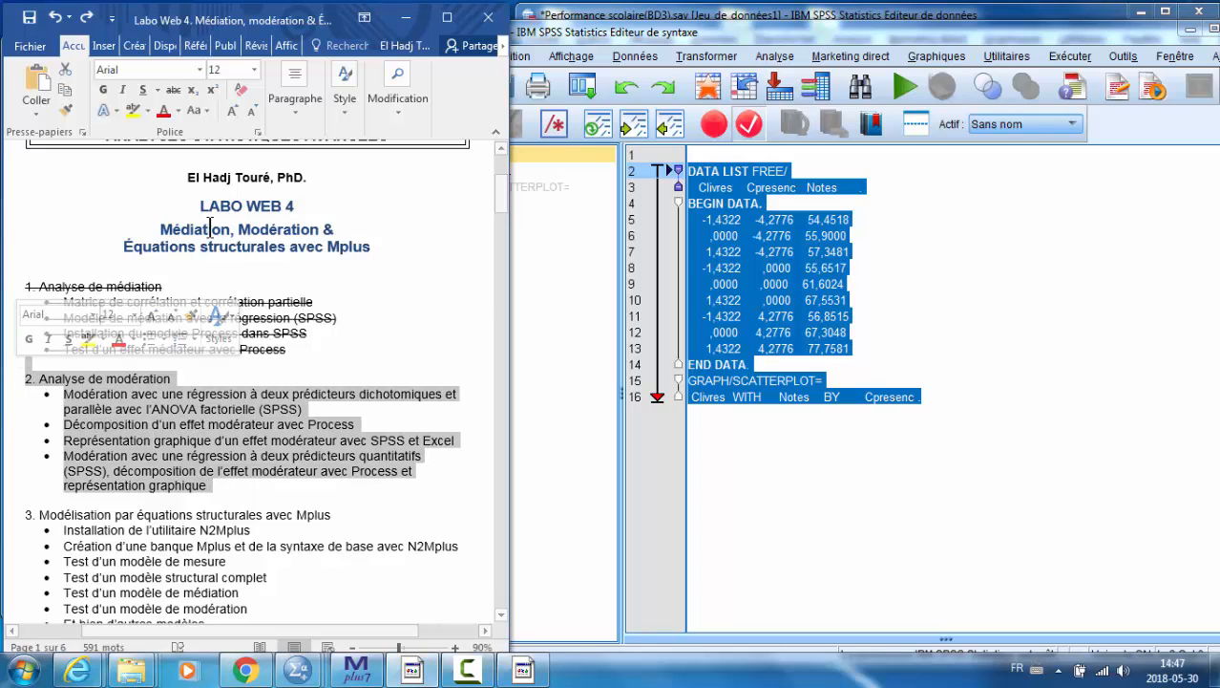
click(173, 89)
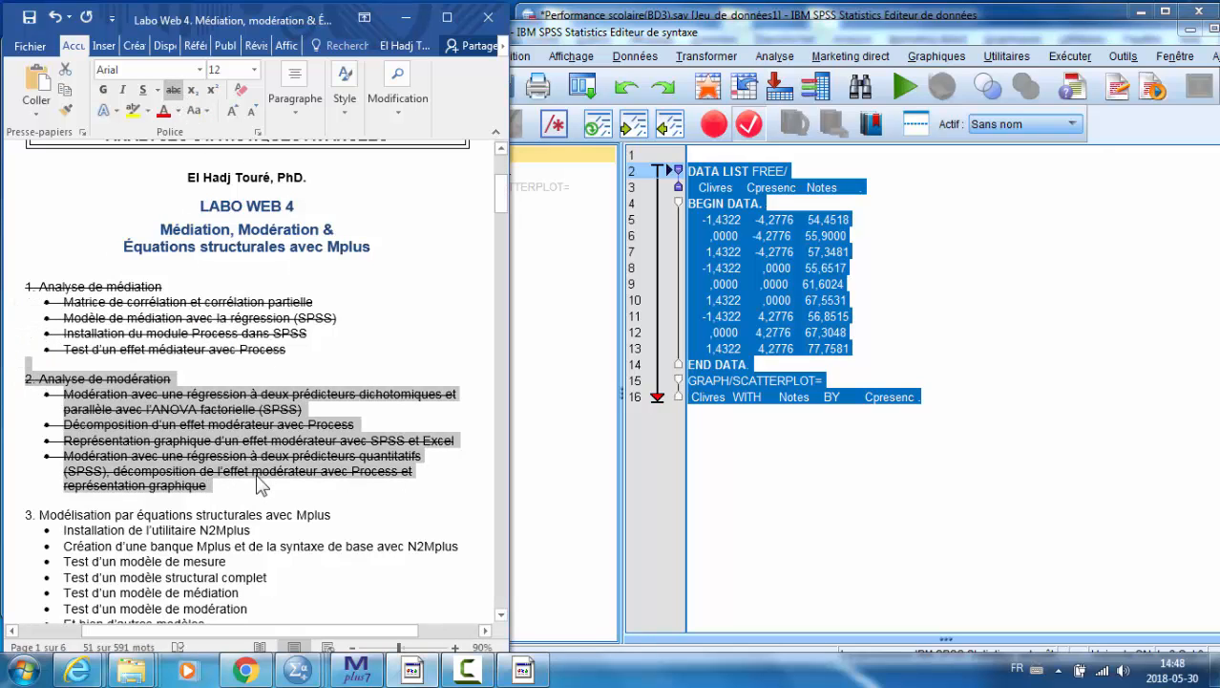